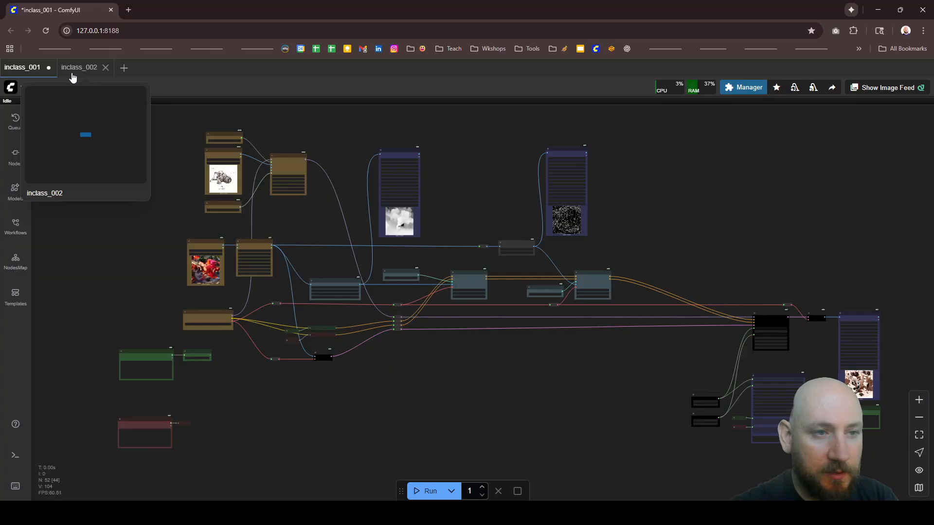
Step: Switch to the inclass_002 workflow and examine its model loader, text encoding, sampler and save nodes
{"action": "left_click", "coordinate": [83, 68]}
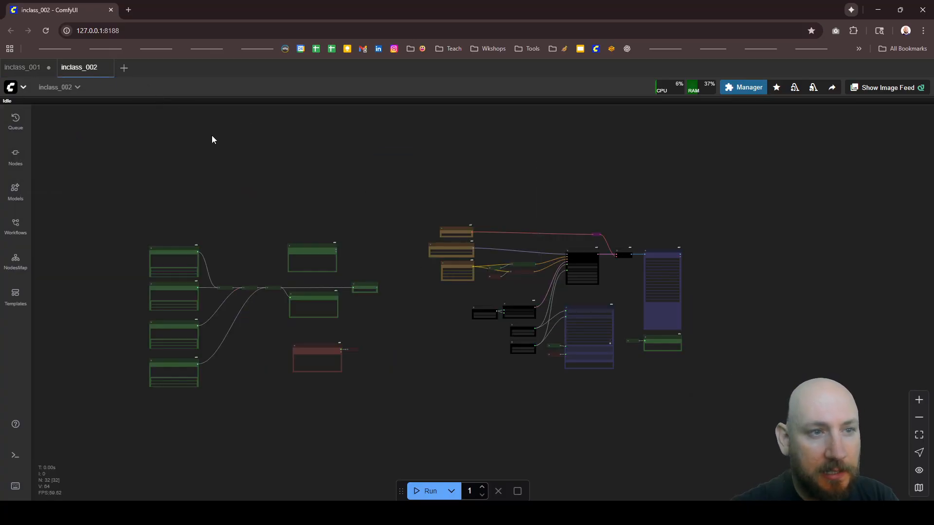
{"action": "scroll", "coordinate": [453, 292], "scroll_direction": "up", "scroll_amount": 6}
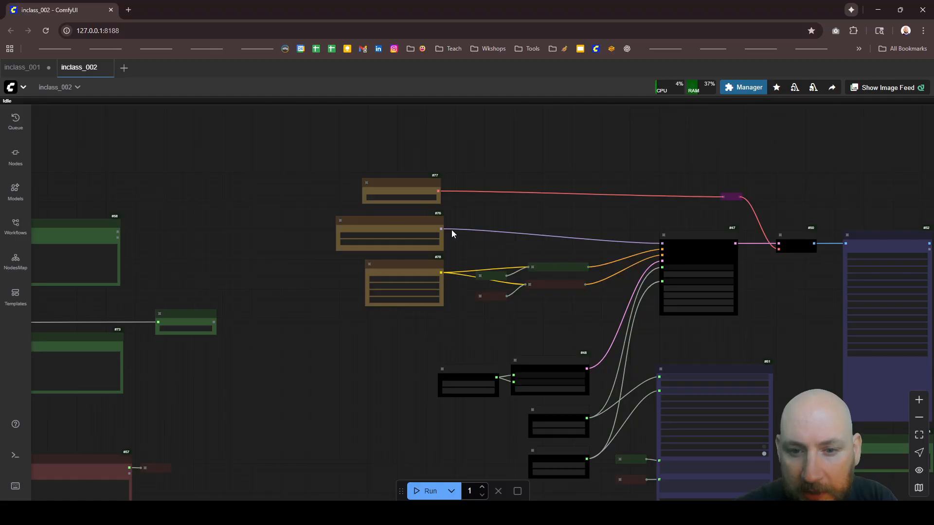
{"action": "scroll", "coordinate": [620, 274], "scroll_direction": "down", "scroll_amount": 3}
{"action": "scroll", "coordinate": [544, 265], "scroll_direction": "up", "scroll_amount": 6}
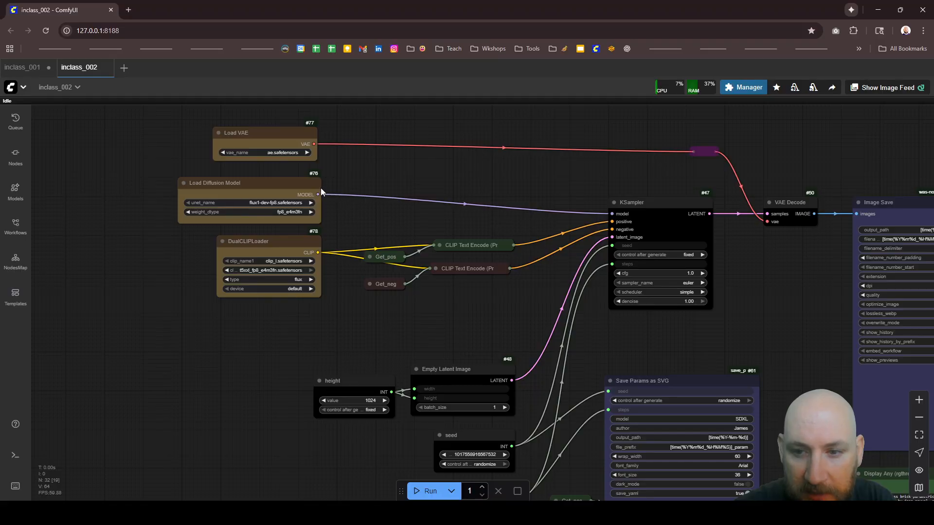
{"action": "scroll", "coordinate": [334, 194], "scroll_direction": "down", "scroll_amount": 4}
{"action": "scroll", "coordinate": [549, 249], "scroll_direction": "up", "scroll_amount": 1}
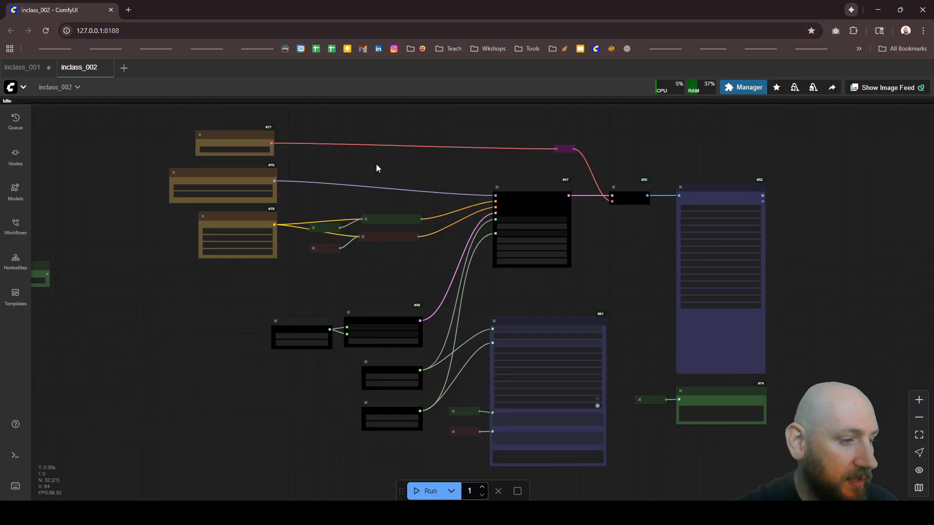
{"action": "scroll", "coordinate": [345, 181], "scroll_direction": "down", "scroll_amount": 5}
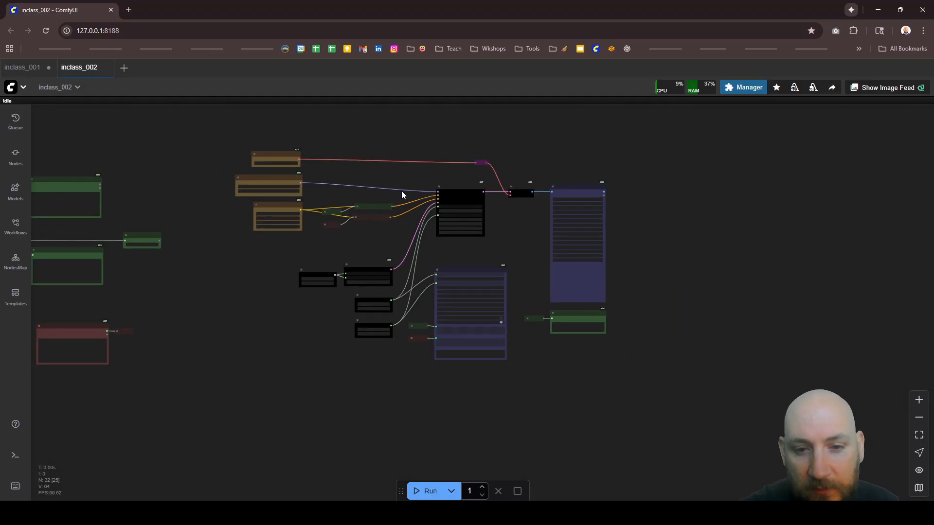
{"action": "scroll", "coordinate": [396, 197], "scroll_direction": "up", "scroll_amount": 4}
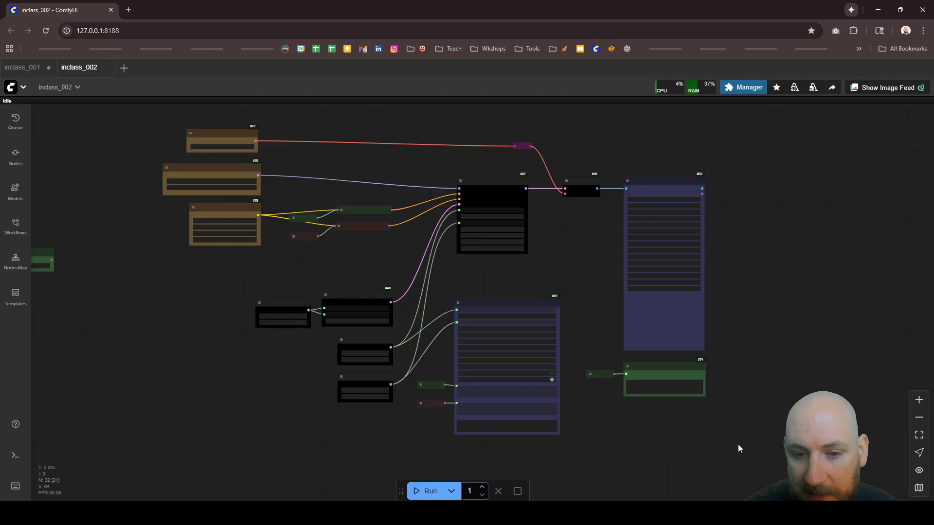
{"action": "left_click_drag", "start_coordinate": [737, 446], "coordinate": [267, 204]}
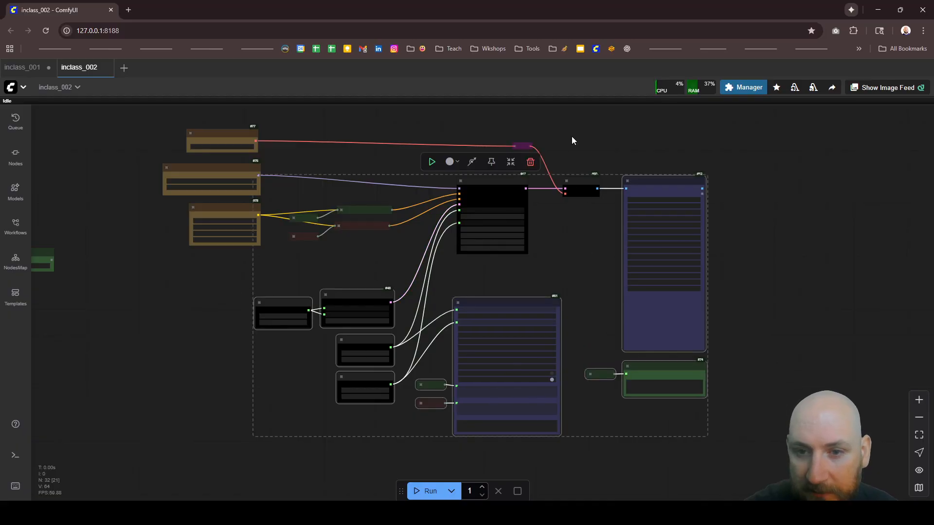
{"action": "left_click_drag", "start_coordinate": [583, 115], "coordinate": [447, 244]}
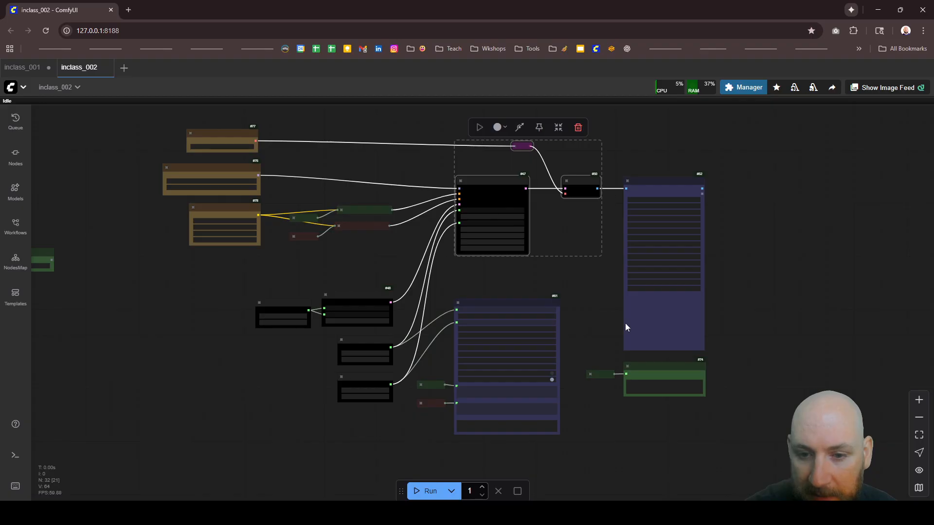
{"action": "left_click_drag", "start_coordinate": [573, 447], "coordinate": [204, 269]}
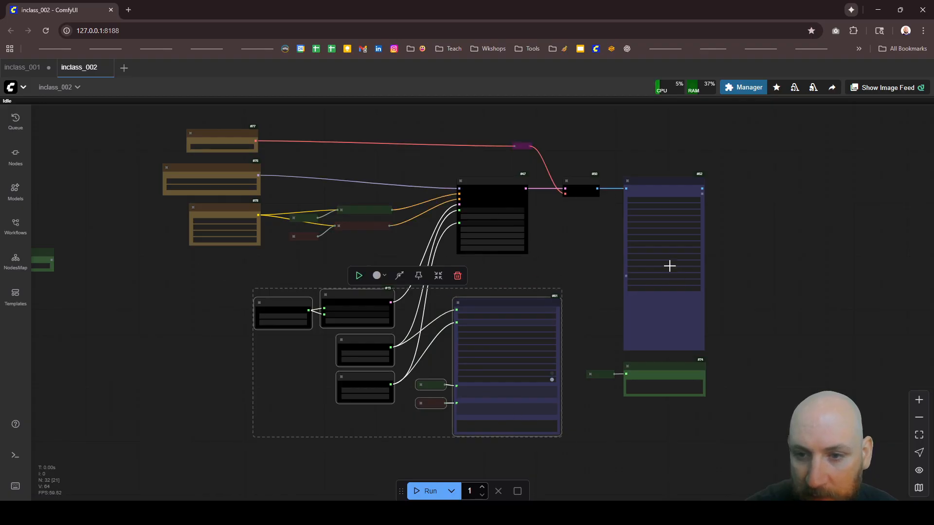
{"action": "left_click_drag", "start_coordinate": [706, 385], "coordinate": [701, 350]}
{"action": "scroll", "coordinate": [699, 365], "scroll_direction": "up", "scroll_amount": 2}
{"action": "scroll", "coordinate": [708, 386], "scroll_direction": "down", "scroll_amount": 18}
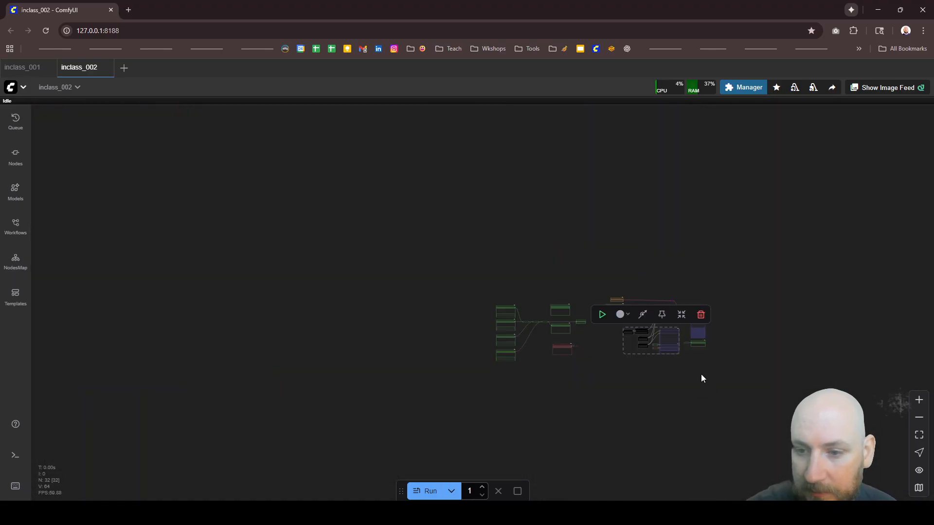
{"action": "scroll", "coordinate": [700, 378], "scroll_direction": "up", "scroll_amount": 12}
{"action": "scroll", "coordinate": [650, 302], "scroll_direction": "up", "scroll_amount": 1}
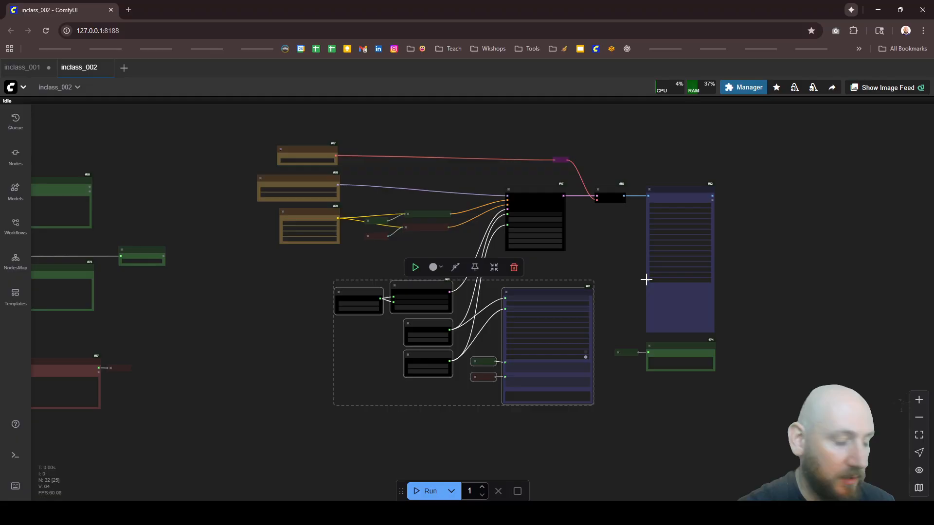
{"action": "scroll", "coordinate": [642, 311], "scroll_direction": "up", "scroll_amount": 2}
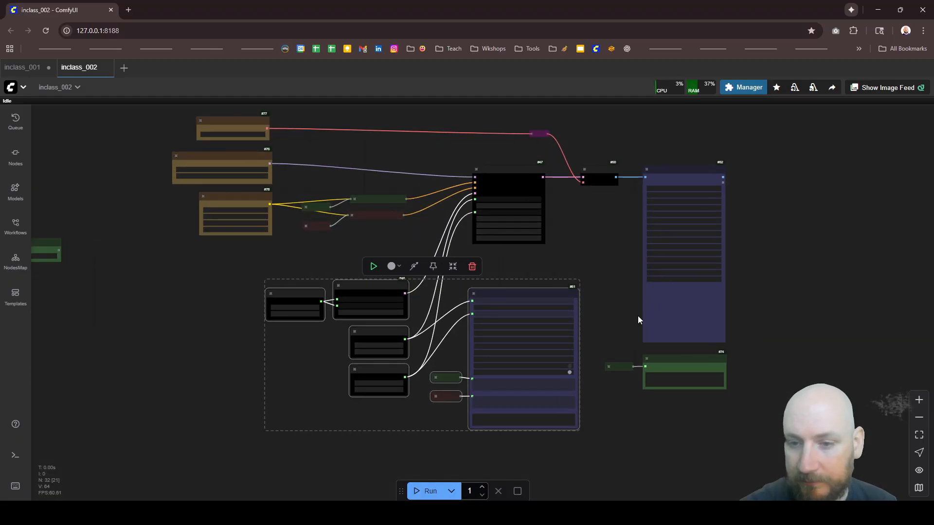
{"action": "left_click", "coordinate": [748, 419]}
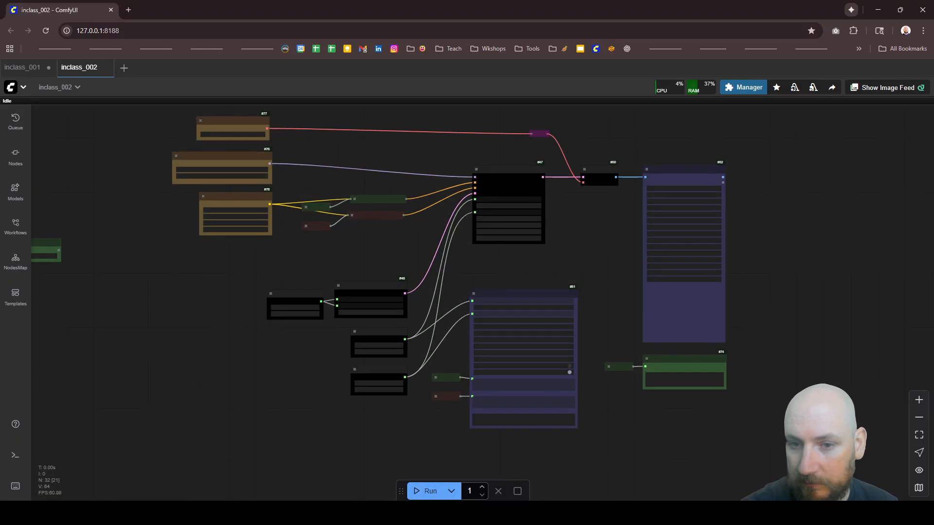
Step: Move the sampler, decode and save nodes far to the right, and bring the height, latent, seed and steps nodes beside them
{"action": "left_click_drag", "start_coordinate": [799, 491], "coordinate": [455, 116]}
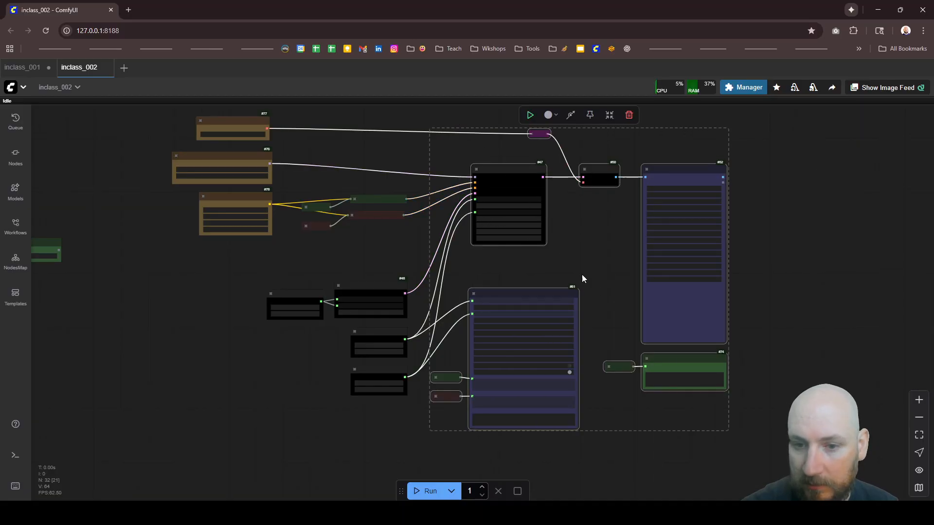
{"action": "left_click_drag", "start_coordinate": [550, 296], "coordinate": [887, 296]}
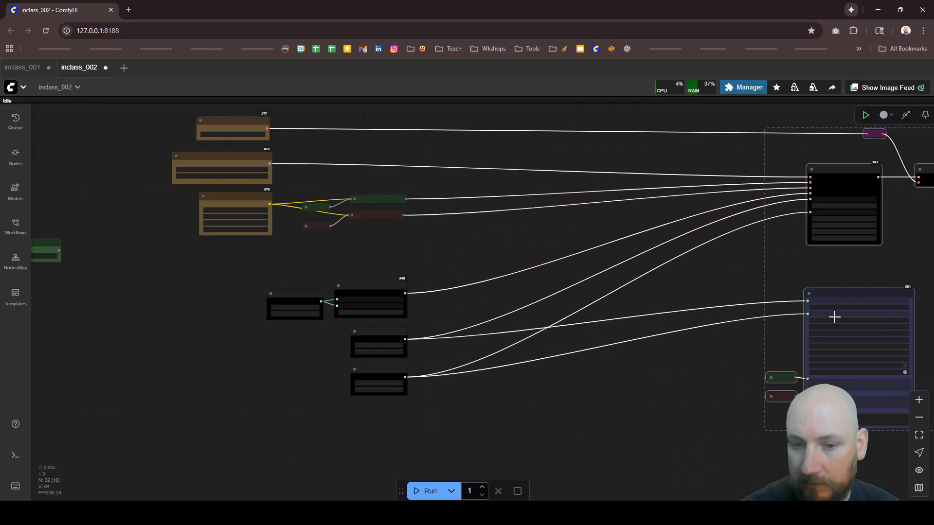
{"action": "left_click_drag", "start_coordinate": [477, 404], "coordinate": [256, 261]}
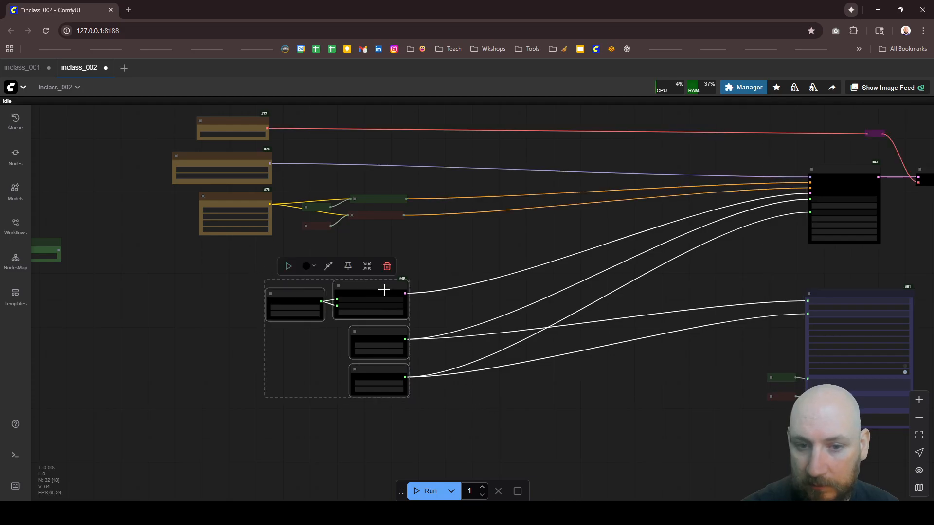
{"action": "left_click_drag", "start_coordinate": [384, 291], "coordinate": [695, 294]}
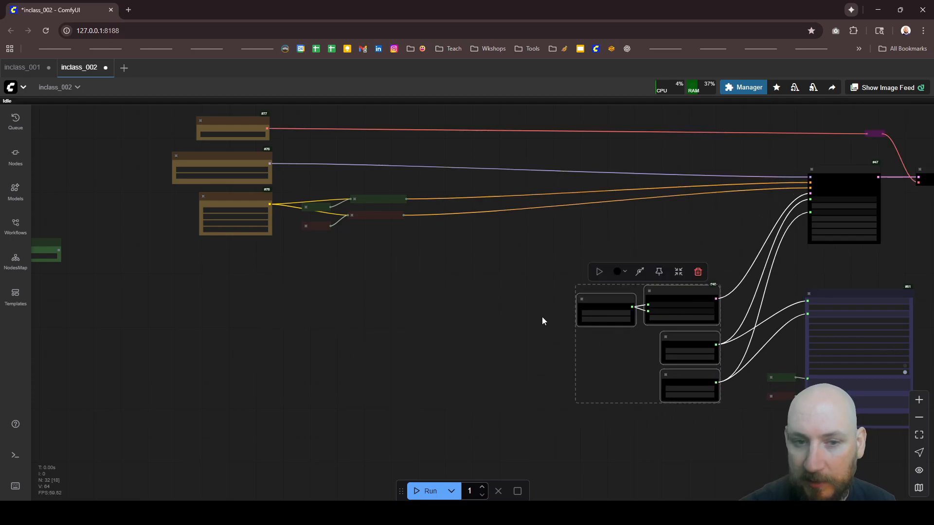
Step: Add a Load Image node in the free space below the DualCLIPLoader node
{"action": "scroll", "coordinate": [541, 316], "scroll_direction": "down", "scroll_amount": 5}
{"action": "scroll", "coordinate": [436, 195], "scroll_direction": "up", "scroll_amount": 2}
{"action": "scroll", "coordinate": [433, 296], "scroll_direction": "up", "scroll_amount": 1}
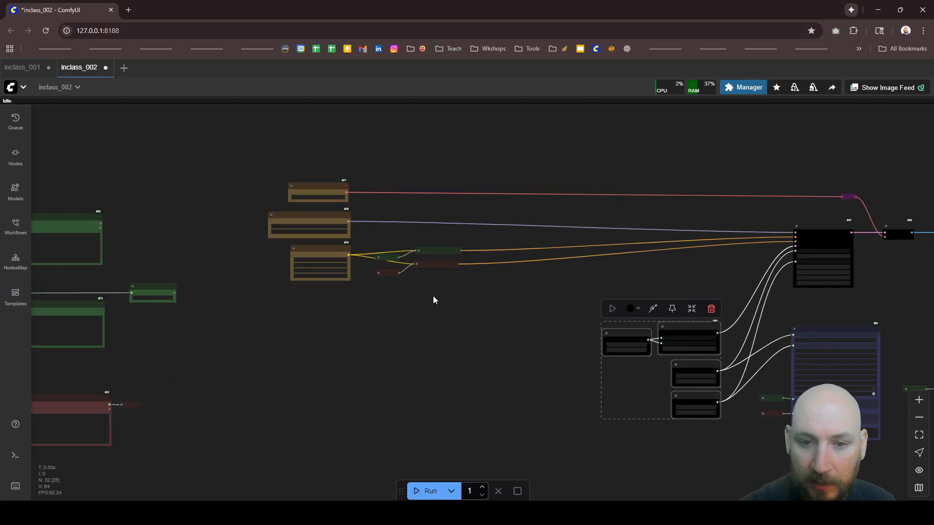
{"action": "double_click", "coordinate": [348, 339]}
{"action": "type", "text": "load image"}
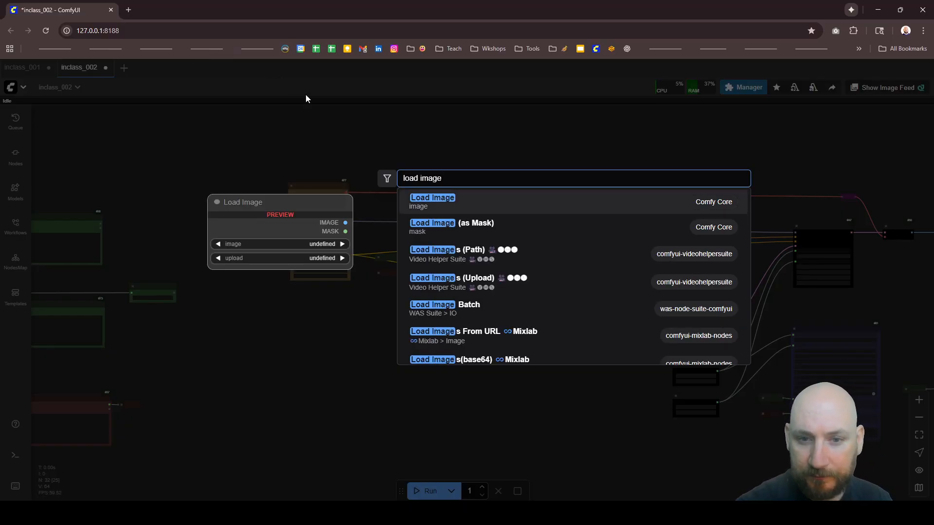
{"action": "left_click", "coordinate": [436, 205]}
{"action": "scroll", "coordinate": [395, 362], "scroll_direction": "up", "scroll_amount": 3}
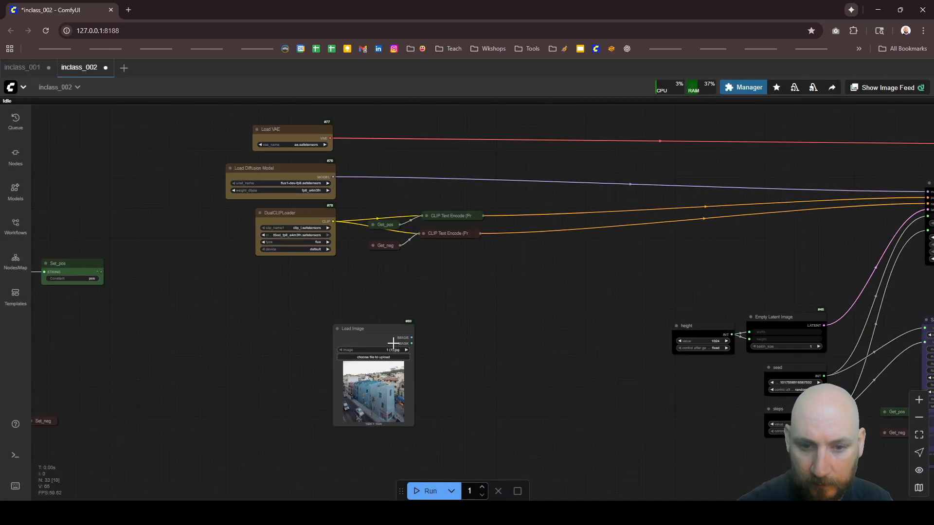
{"action": "left_click_drag", "start_coordinate": [396, 338], "coordinate": [341, 338]}
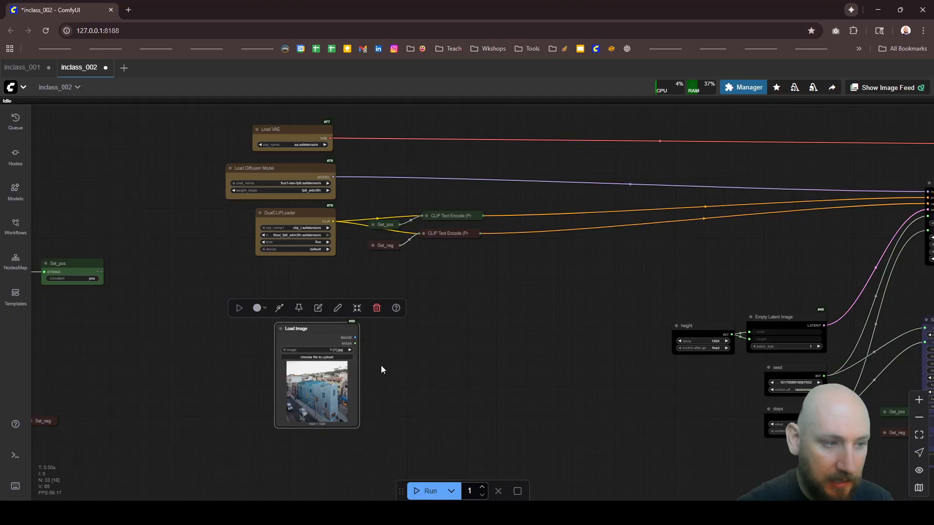
Step: Try the comfyui_essentials Image Resize node beside Load Image, and delete it
{"action": "double_click", "coordinate": [392, 373]}
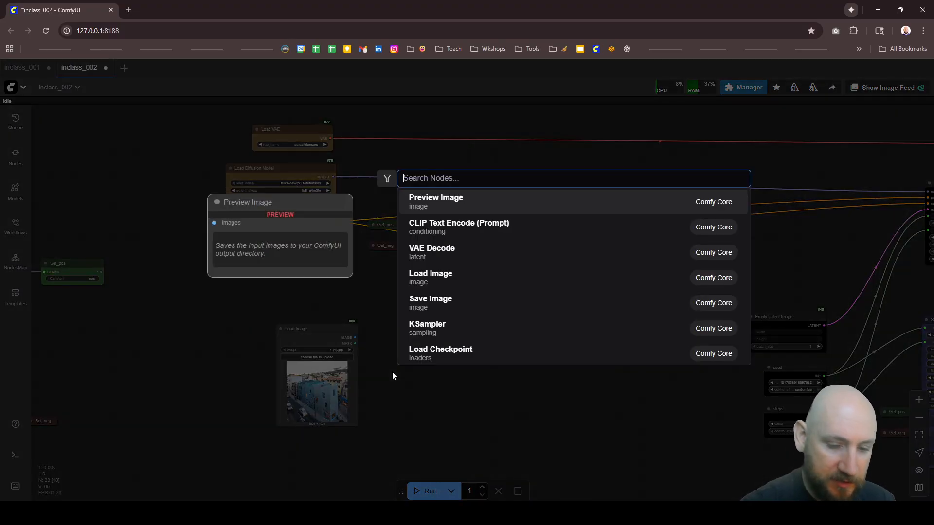
{"action": "type", "text": "image r"}
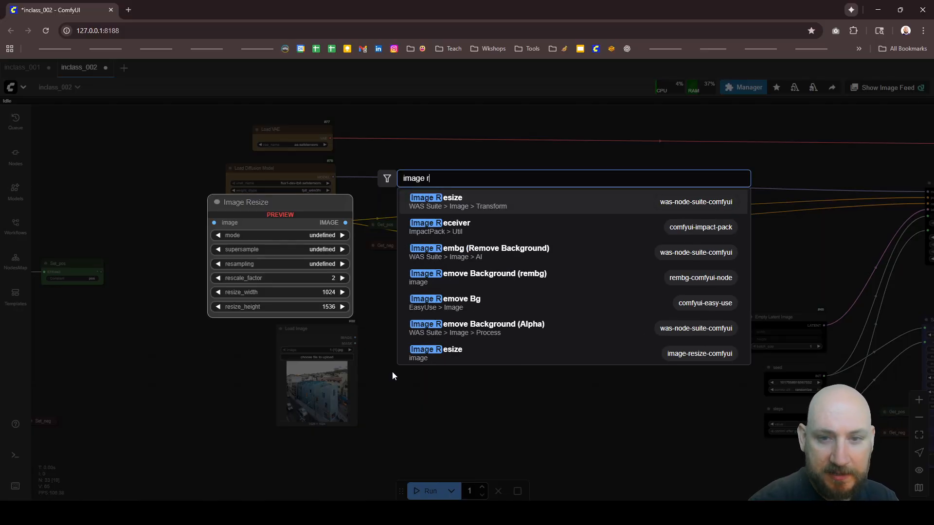
{"action": "type", "text": "esi"}
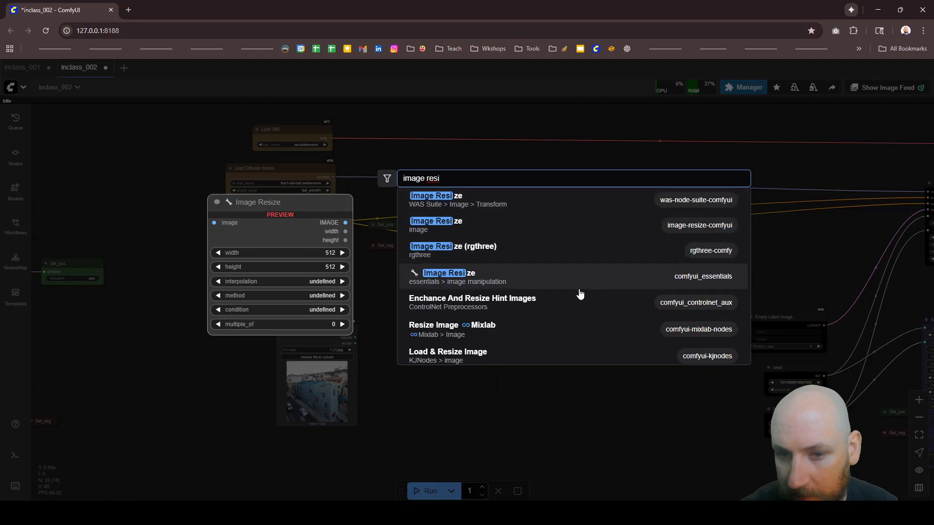
{"action": "left_click", "coordinate": [533, 290]}
{"action": "scroll", "coordinate": [416, 423], "scroll_direction": "up", "scroll_amount": 10}
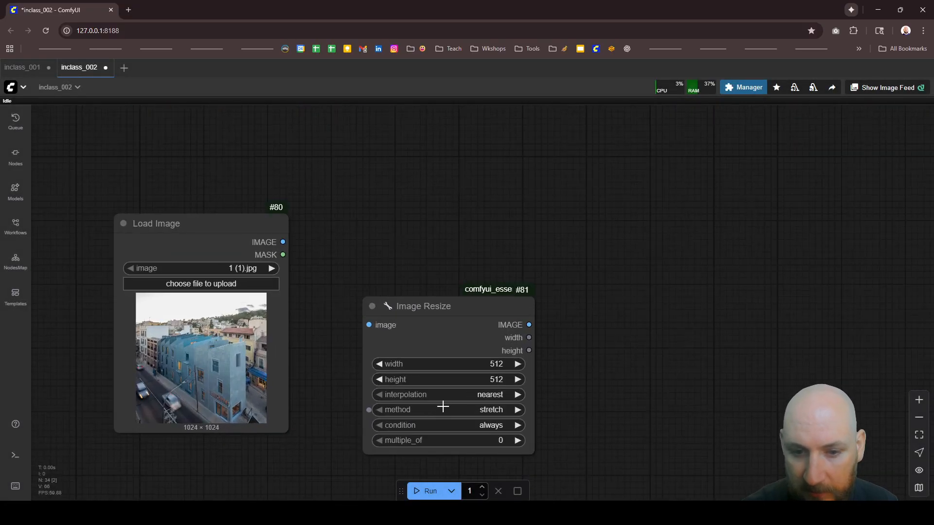
{"action": "left_click", "coordinate": [461, 331]}
{"action": "key", "text": "Delete"}
Step: Add the Image Resize node from image-resize-comfyui and place it just right of the Load Image node
{"action": "double_click", "coordinate": [459, 325]}
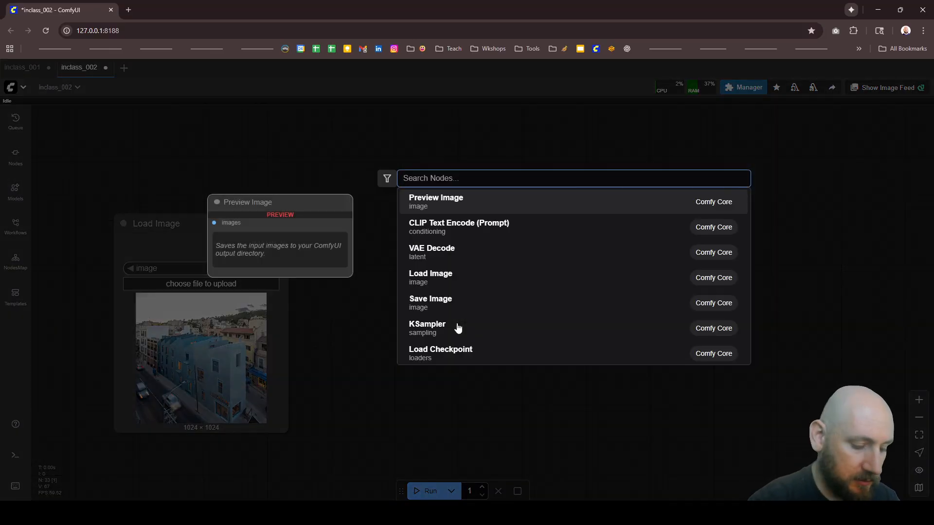
{"action": "type", "text": "image r"}
{"action": "key", "text": "BackSpace"}
{"action": "key", "text": "BackSpace"}
{"action": "key", "text": "BackSpace"}
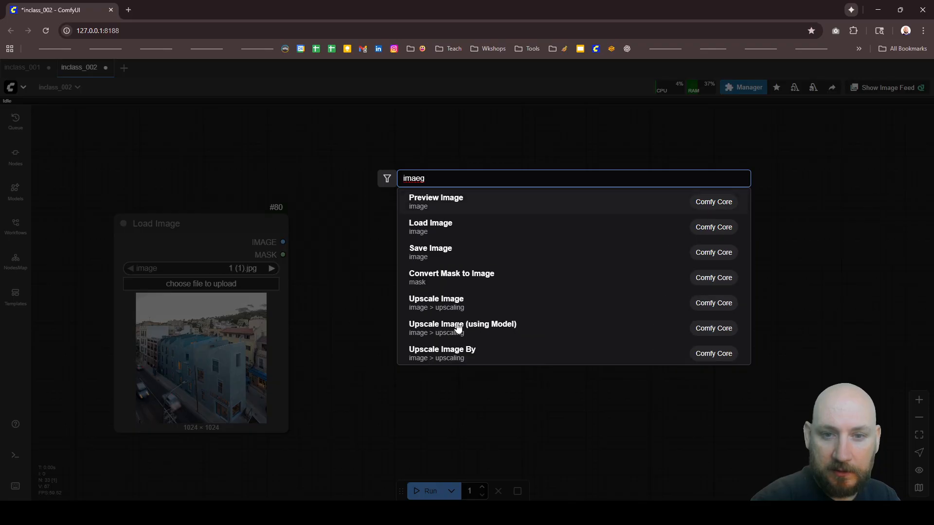
{"action": "type", "text": "e resize"}
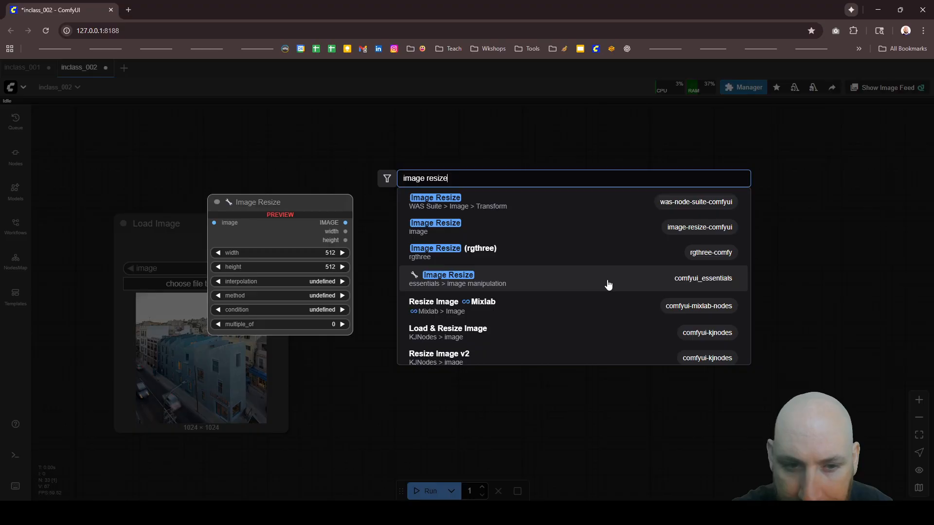
{"action": "left_click", "coordinate": [601, 234]}
{"action": "left_click_drag", "start_coordinate": [506, 312], "coordinate": [387, 211]}
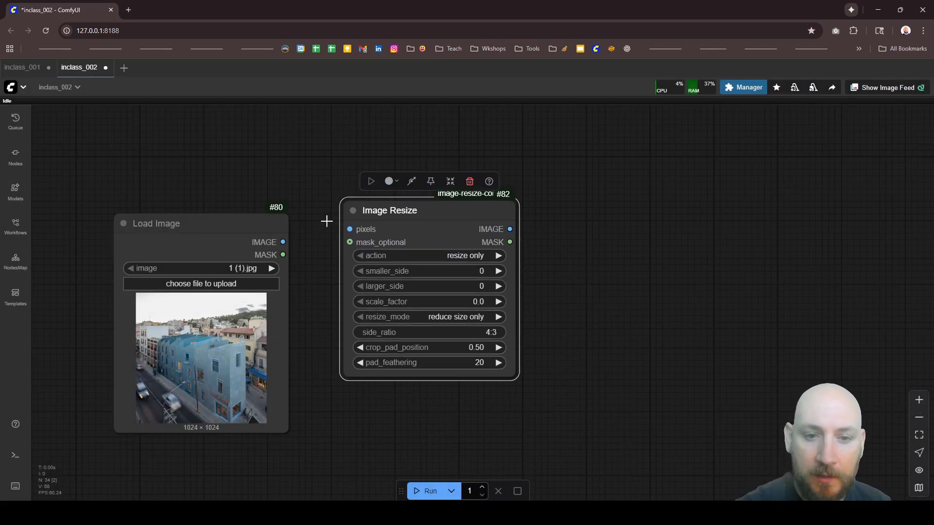
Step: Connect Load Image's IMAGE output to Image Resize's pixels input, level the two nodes, and set larger_side to 1024
{"action": "left_click_drag", "start_coordinate": [289, 242], "coordinate": [350, 229]}
{"action": "left_click_drag", "start_coordinate": [423, 217], "coordinate": [424, 232]}
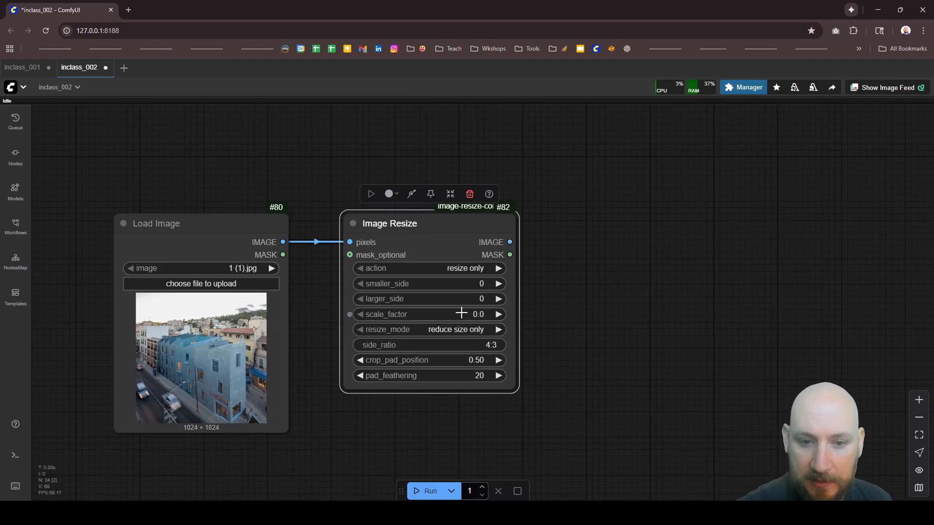
{"action": "left_click", "coordinate": [472, 298]}
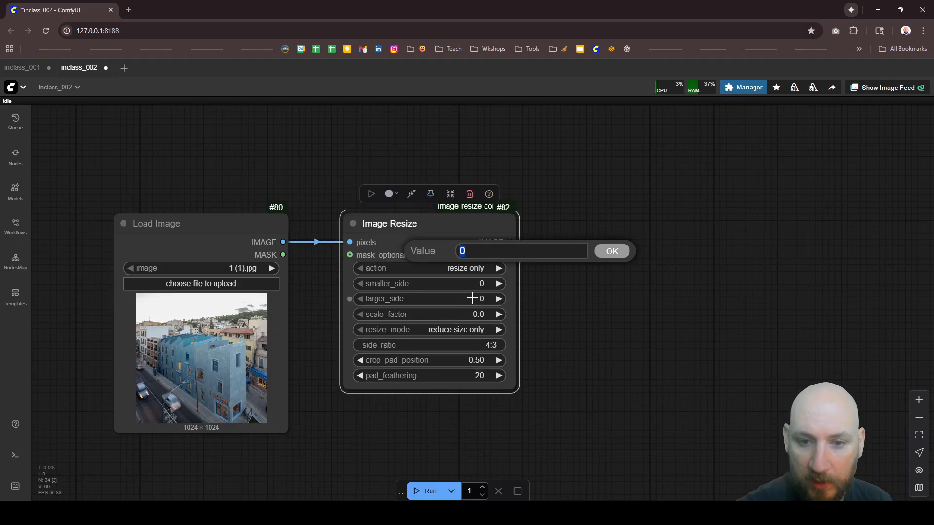
{"action": "type", "text": "1024"}
{"action": "key", "text": "Return"}
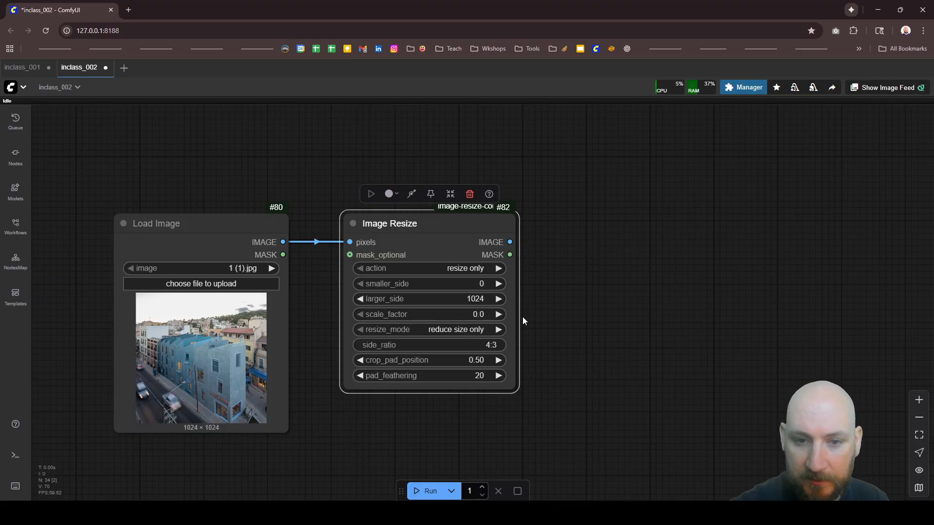
Step: Color the Load Image and Image Resize nodes the same golden brown as the model loader nodes
{"action": "scroll", "coordinate": [474, 268], "scroll_direction": "down", "scroll_amount": 5}
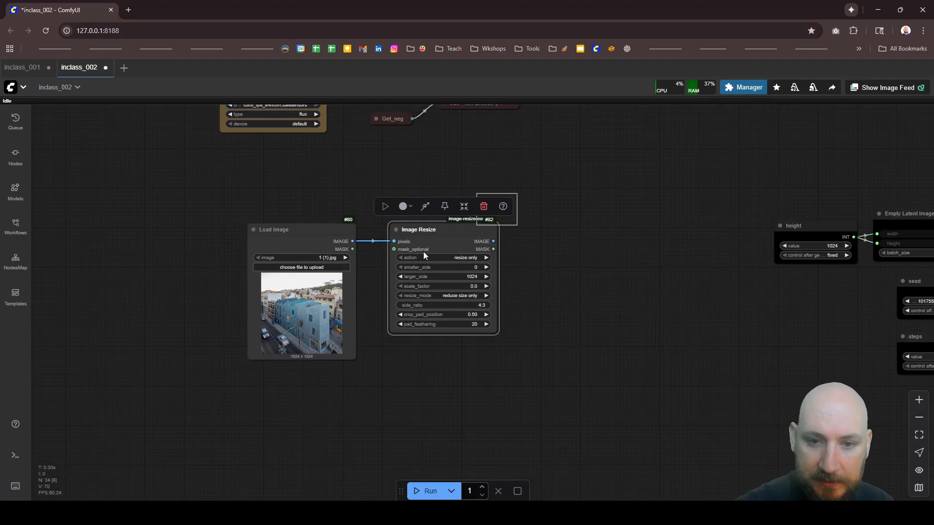
{"action": "right_click", "coordinate": [425, 228]}
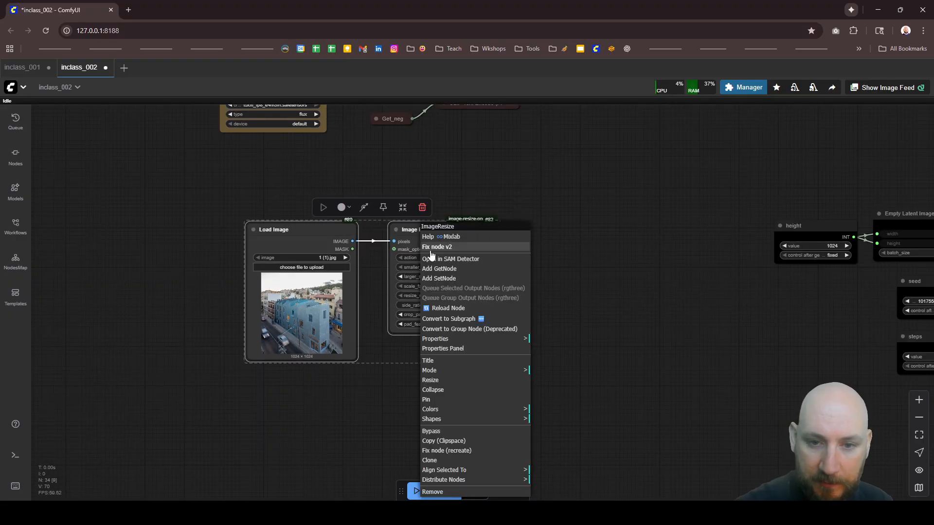
{"action": "left_click", "coordinate": [449, 410]}
{"action": "left_click", "coordinate": [548, 481]}
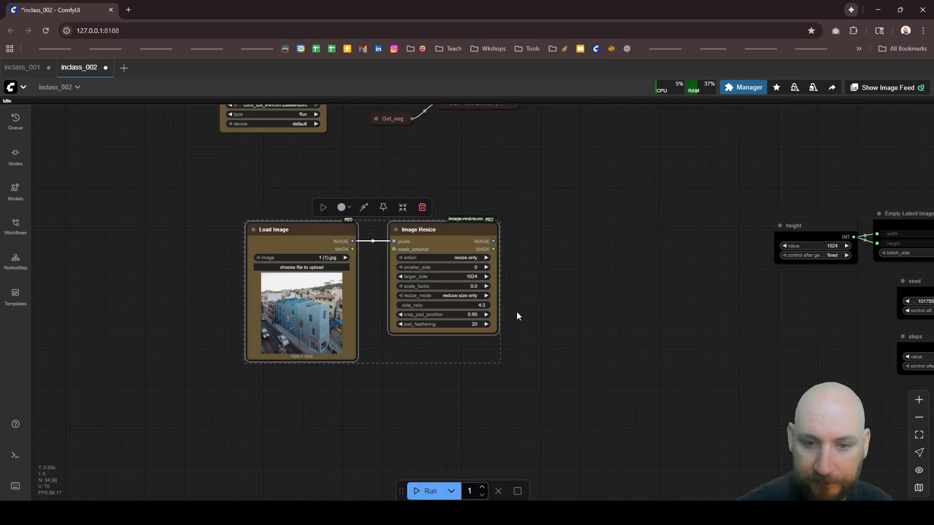
Step: Shift the Load Image and Image Resize nodes slightly up and to the left, and add the Comfy Core Canny node beside them
{"action": "left_click_drag", "start_coordinate": [449, 238], "coordinate": [395, 235]}
{"action": "left_click", "coordinate": [490, 247]}
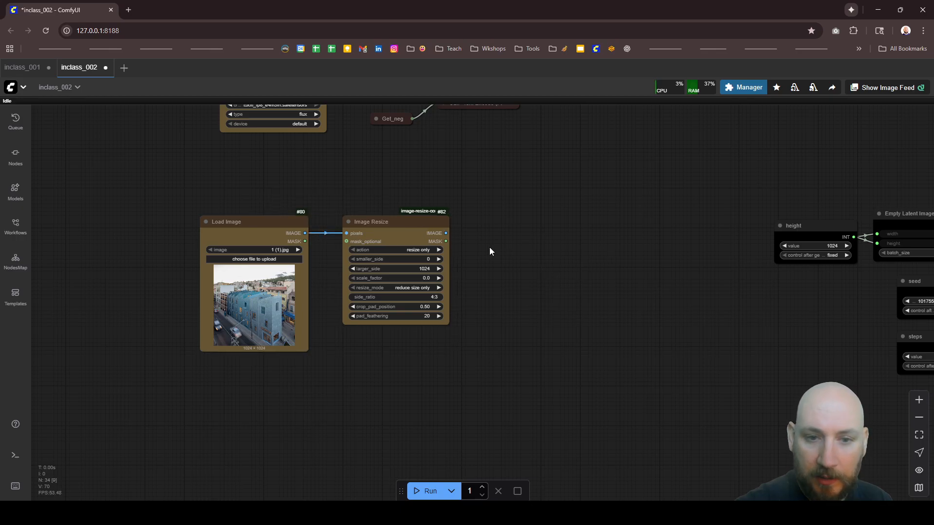
{"action": "double_click", "coordinate": [500, 246]}
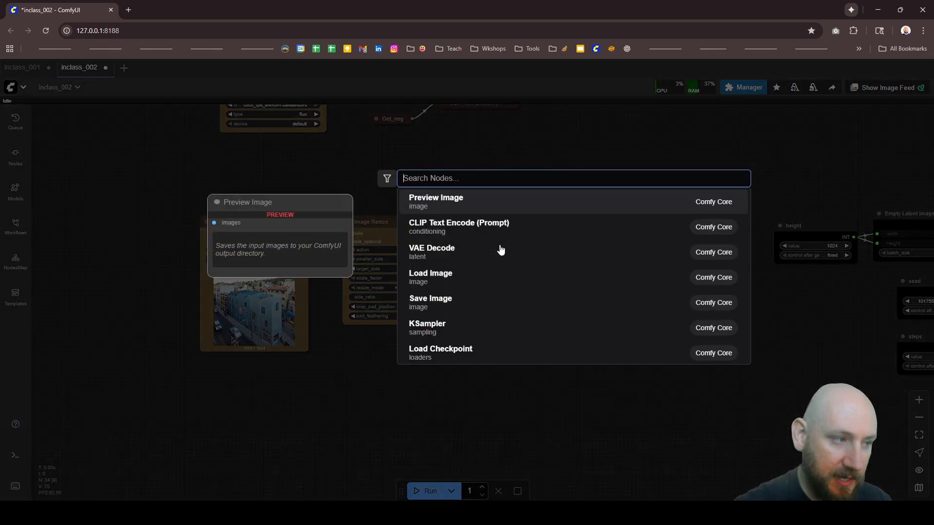
{"action": "type", "text": "cann"}
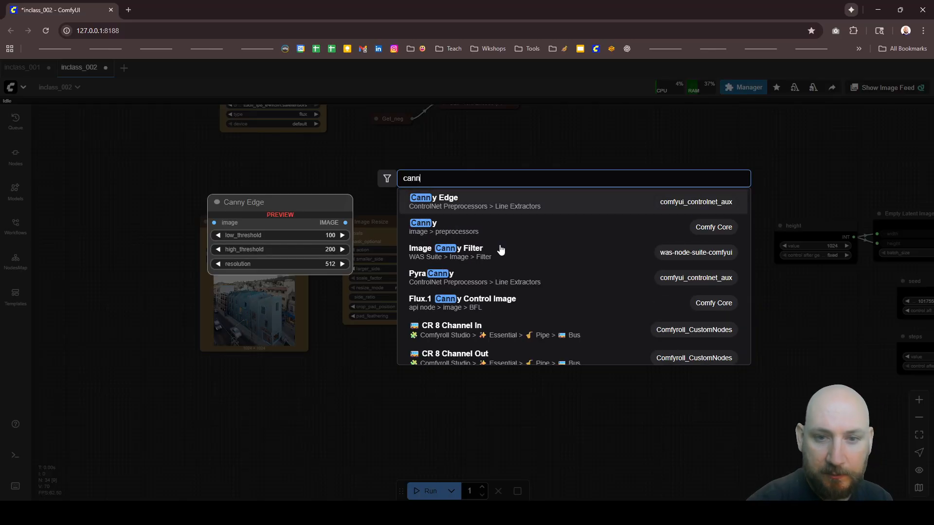
{"action": "type", "text": "y"}
{"action": "left_click", "coordinate": [511, 209]}
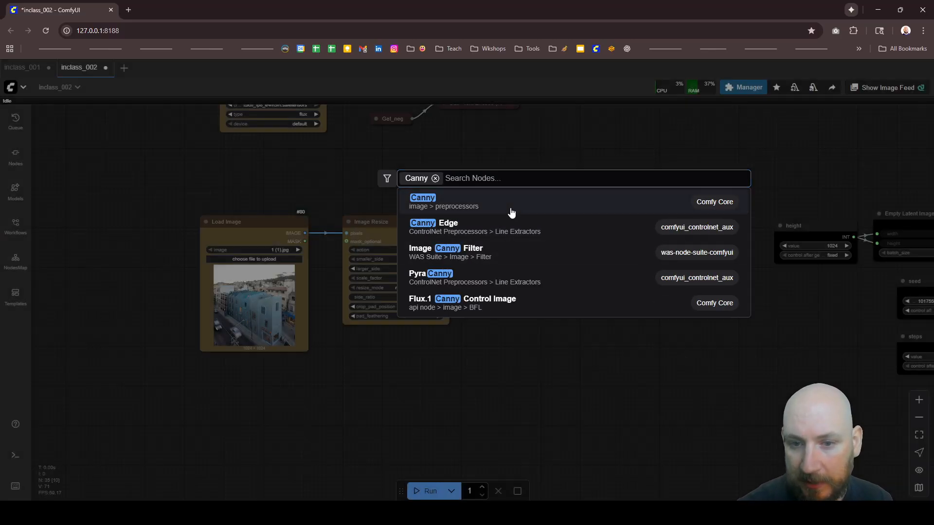
Step: Connect Image Resize's IMAGE output to Canny's image input and level the Canny node with Image Resize
{"action": "scroll", "coordinate": [549, 271], "scroll_direction": "up", "scroll_amount": 3}
{"action": "left_click_drag", "start_coordinate": [398, 216], "coordinate": [484, 239]}
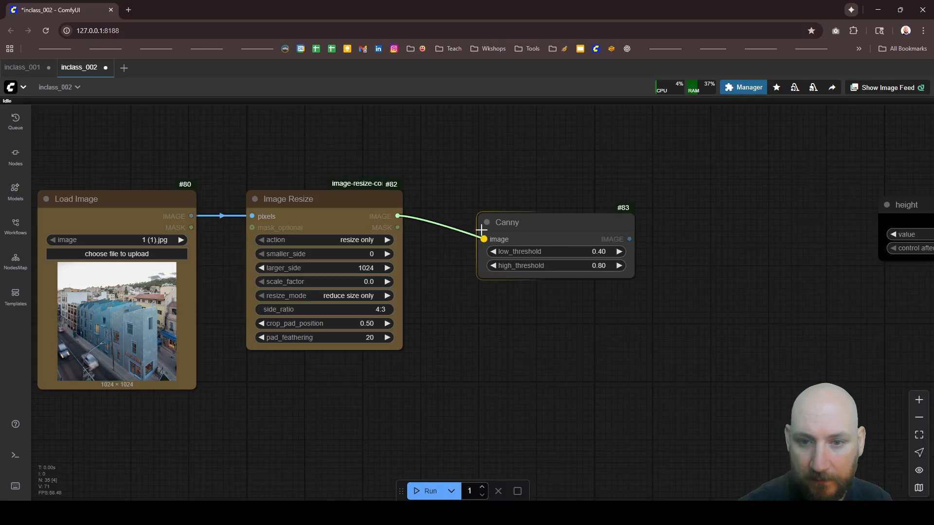
{"action": "left_click_drag", "start_coordinate": [573, 240], "coordinate": [555, 215]}
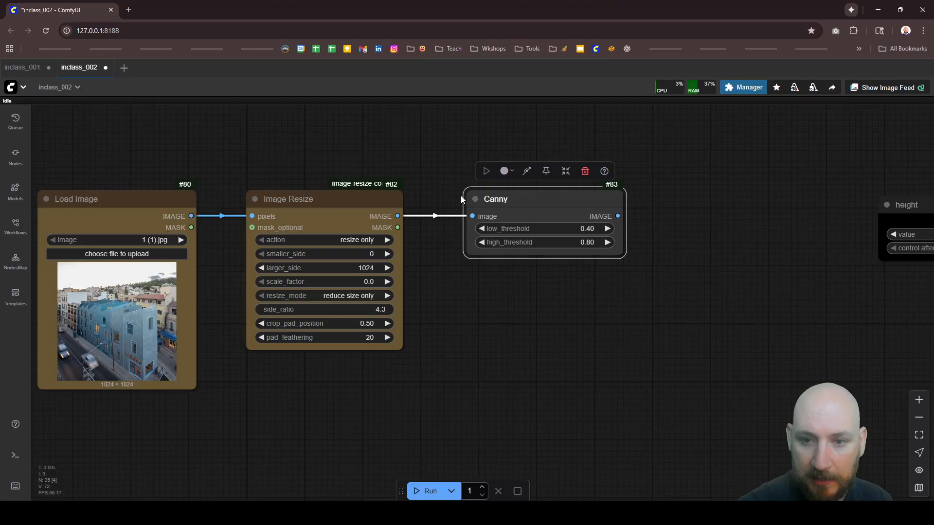
Step: Add the LeReS Depth Map node below Canny and connect Image Resize's IMAGE output to its image input
{"action": "double_click", "coordinate": [556, 370]}
{"action": "type", "text": "dep"}
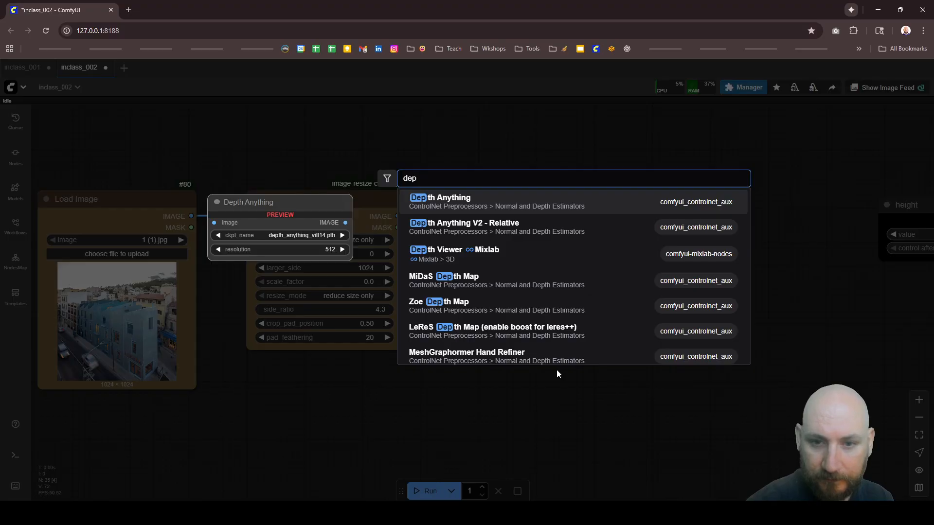
{"action": "type", "text": "th le"}
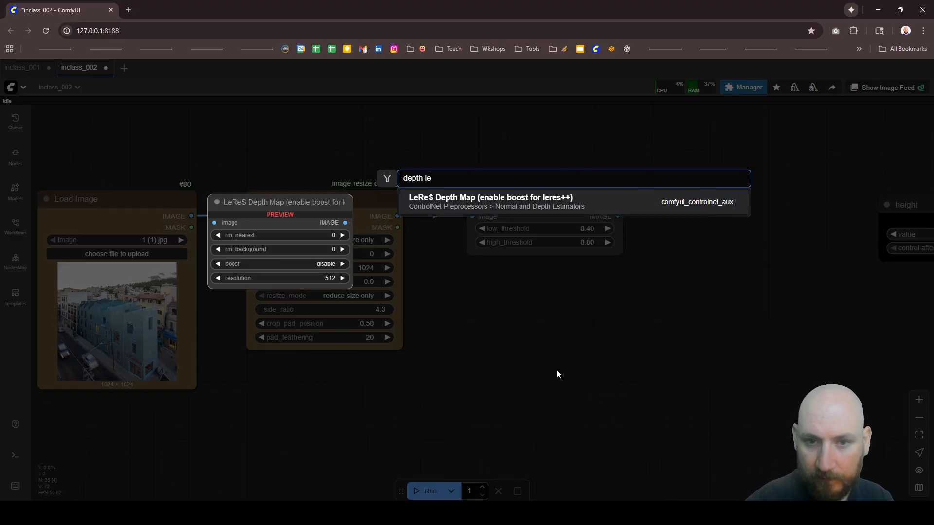
{"action": "left_click", "coordinate": [480, 202]}
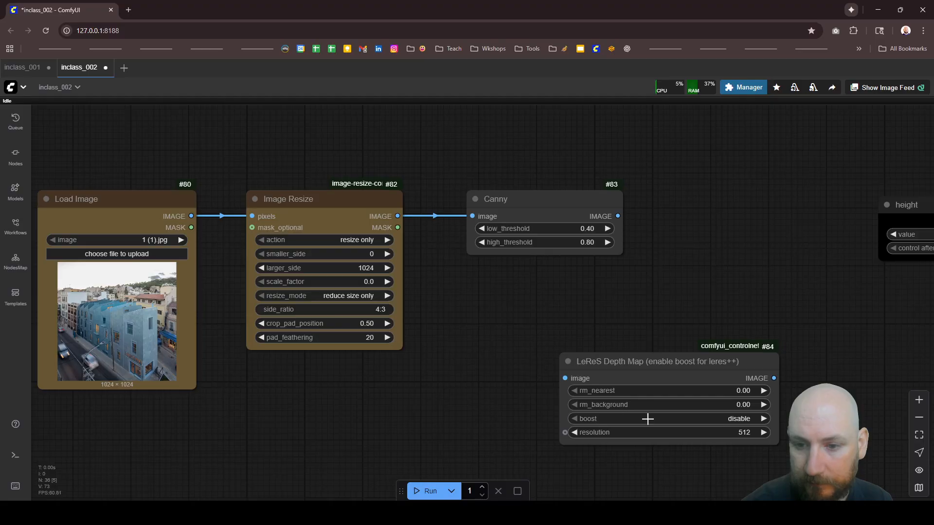
{"action": "left_click_drag", "start_coordinate": [635, 374], "coordinate": [545, 302]}
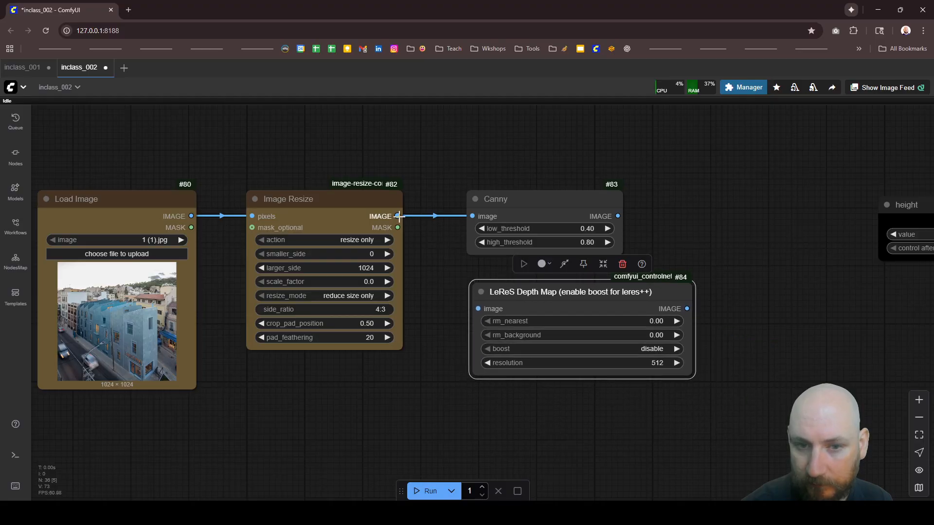
{"action": "left_click_drag", "start_coordinate": [398, 216], "coordinate": [478, 308]}
Step: Try the comfyui_controlnet_aux Depth Anything node below the LeReS Depth Map node, and delete it
{"action": "scroll", "coordinate": [472, 238], "scroll_direction": "down", "scroll_amount": 5}
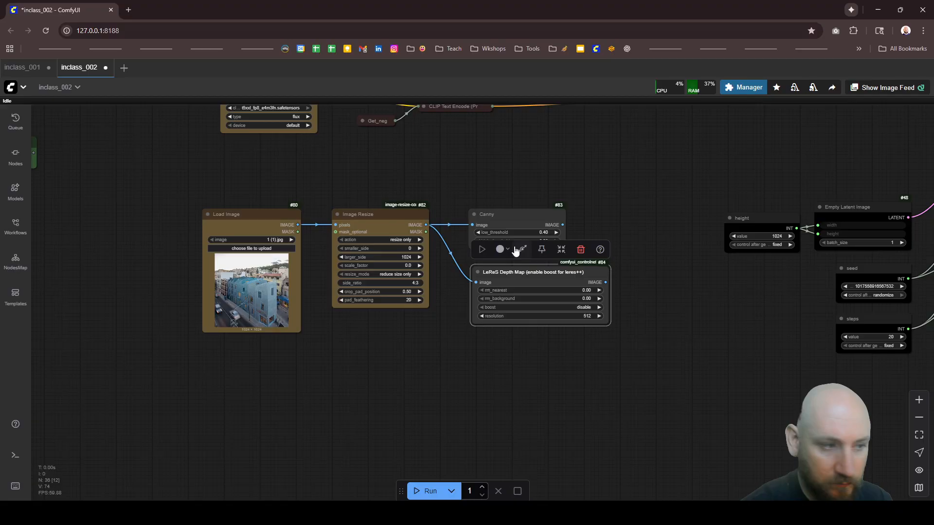
{"action": "double_click", "coordinate": [519, 357]}
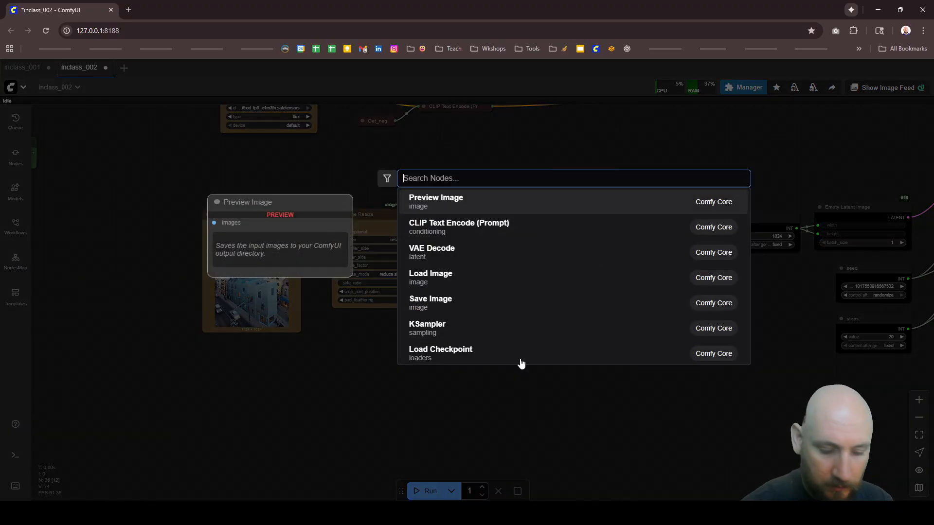
{"action": "type", "text": "depth"}
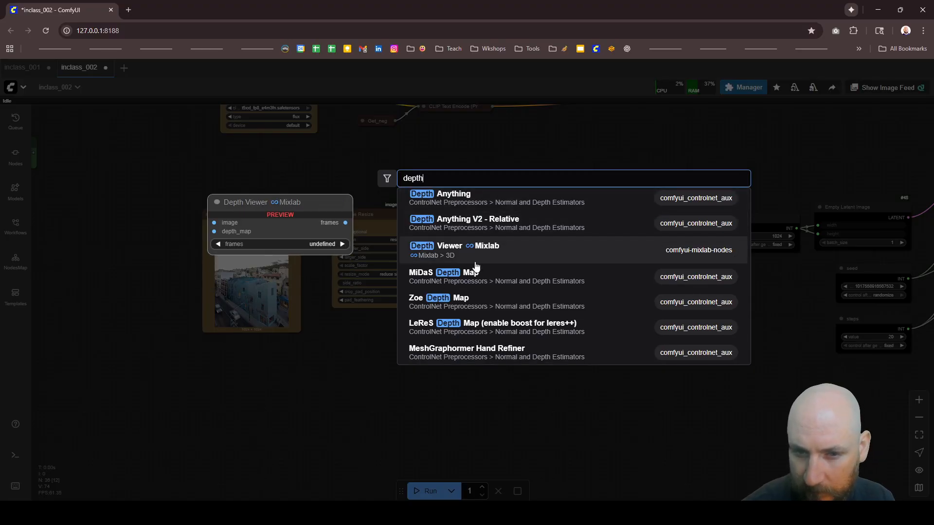
{"action": "scroll", "coordinate": [475, 282], "scroll_direction": "down", "scroll_amount": 4}
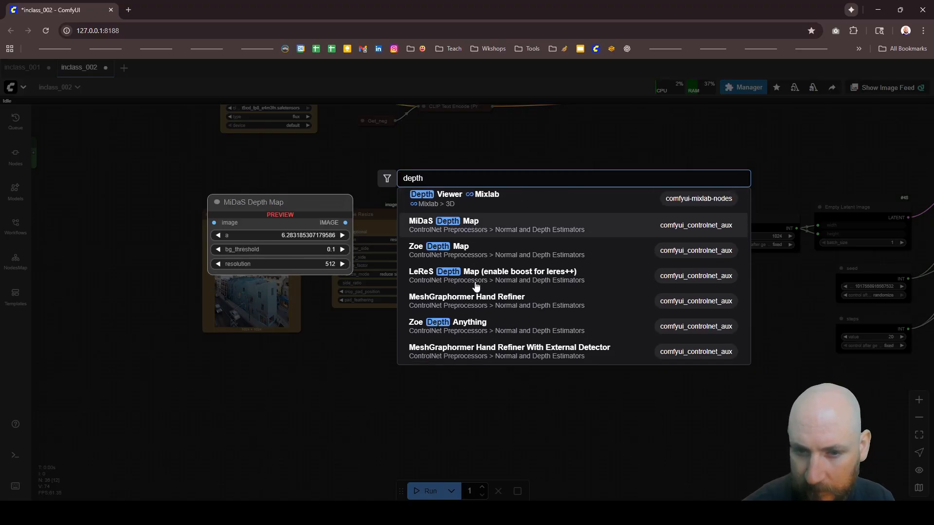
{"action": "scroll", "coordinate": [477, 285], "scroll_direction": "up", "scroll_amount": 4}
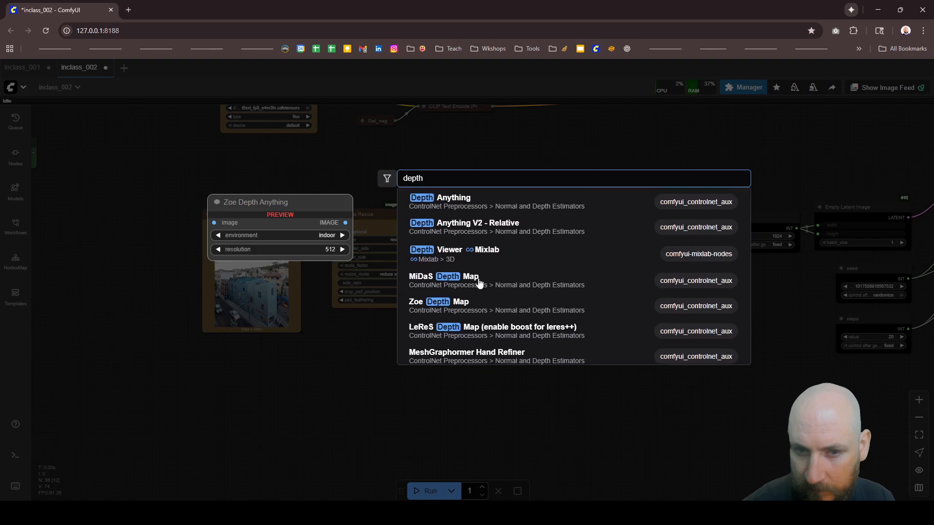
{"action": "left_click", "coordinate": [477, 210]}
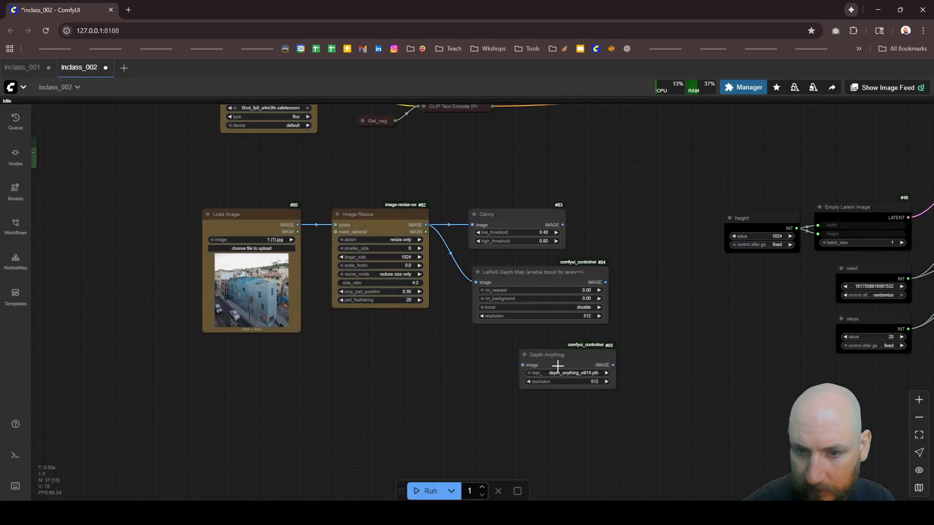
{"action": "scroll", "coordinate": [557, 366], "scroll_direction": "up", "scroll_amount": 4}
{"action": "left_click", "coordinate": [591, 374]}
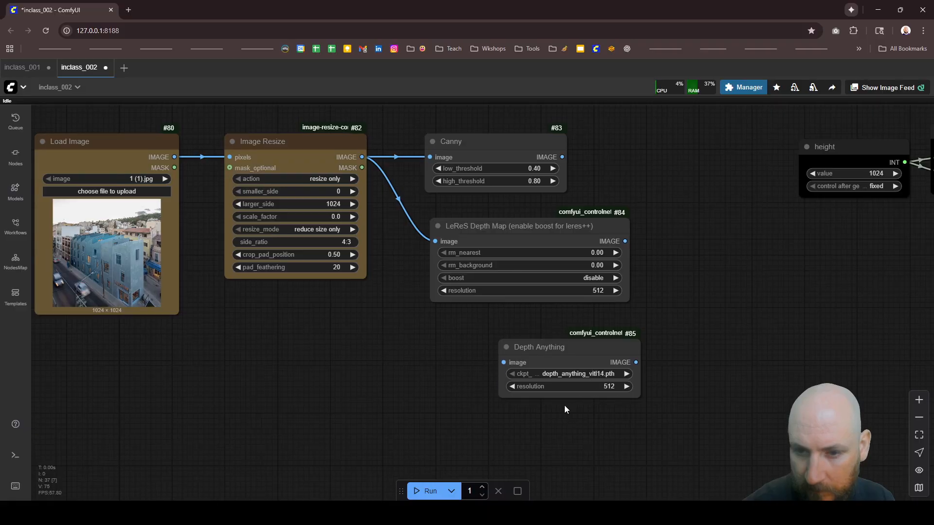
{"action": "left_click", "coordinate": [559, 350]}
{"action": "key", "text": "Delete"}
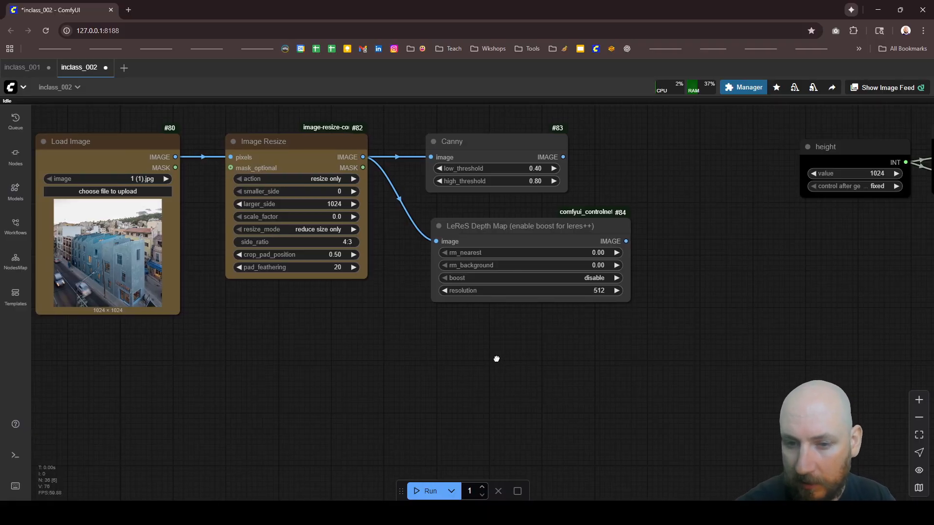
Step: Browse the node library for control and depth nodes, and leave the search without adding one
{"action": "double_click", "coordinate": [496, 359]}
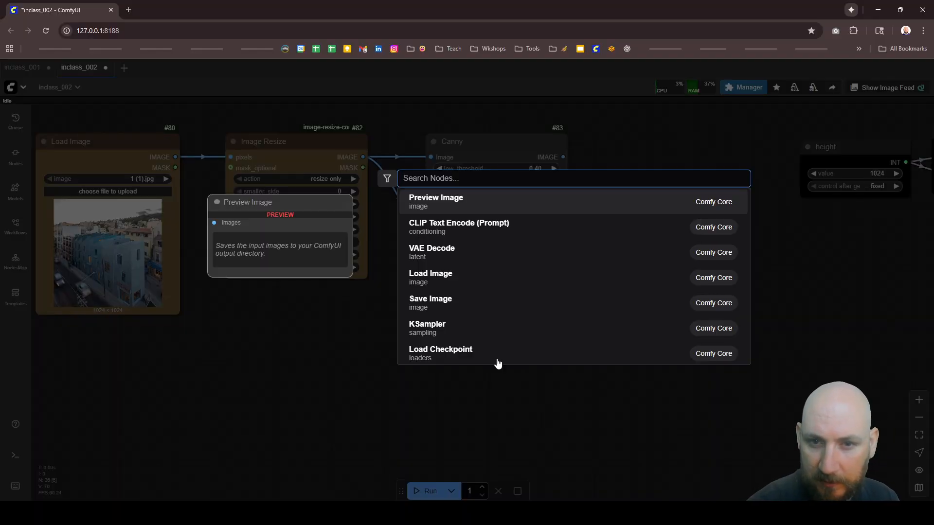
{"action": "type", "text": "control"}
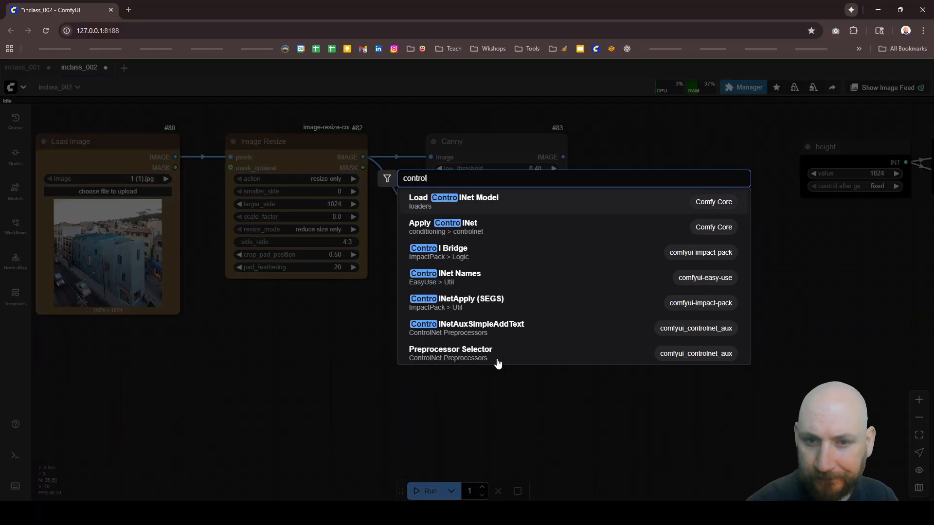
{"action": "key", "text": "BackSpace"}
{"action": "key", "text": "BackSpace"}
{"action": "key", "text": "BackSpace"}
{"action": "key", "text": "BackSpace"}
{"action": "key", "text": "BackSpace"}
{"action": "key", "text": "BackSpace"}
{"action": "key", "text": "BackSpace"}
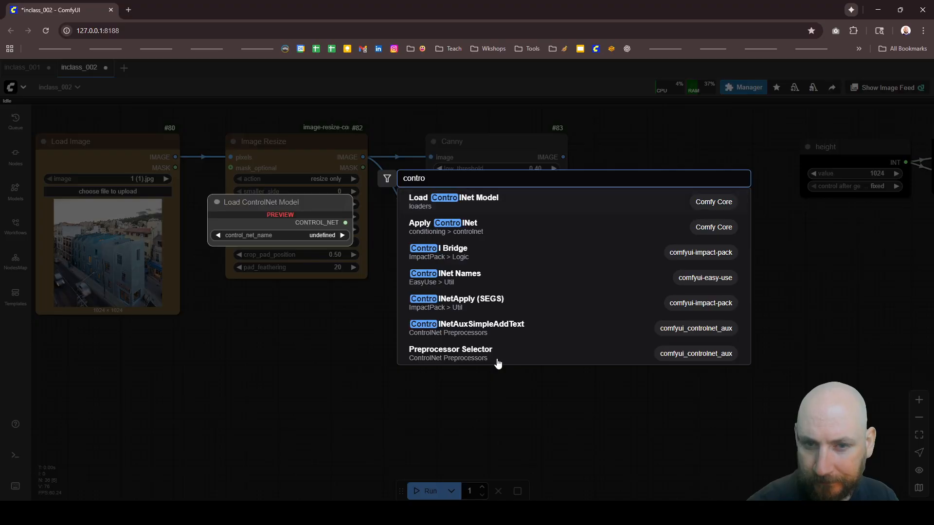
{"action": "type", "text": "depth"}
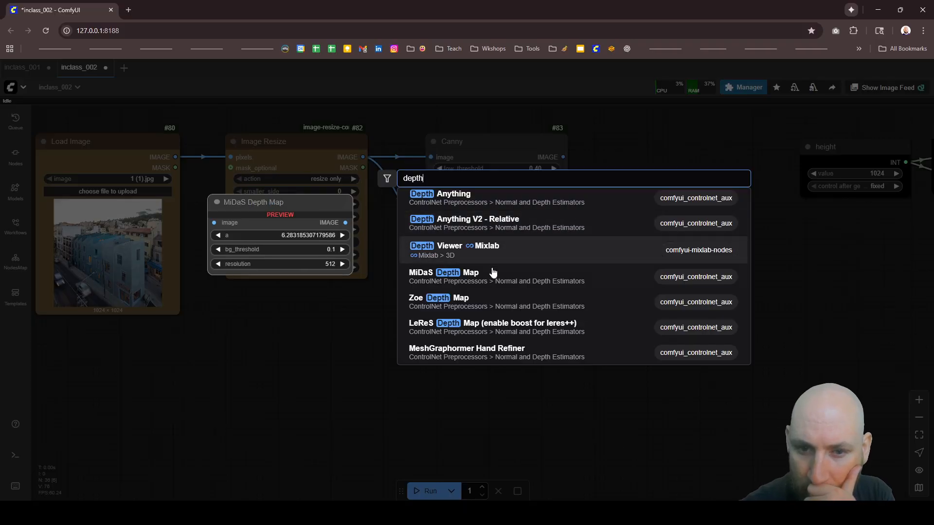
{"action": "scroll", "coordinate": [485, 293], "scroll_direction": "down", "scroll_amount": 3}
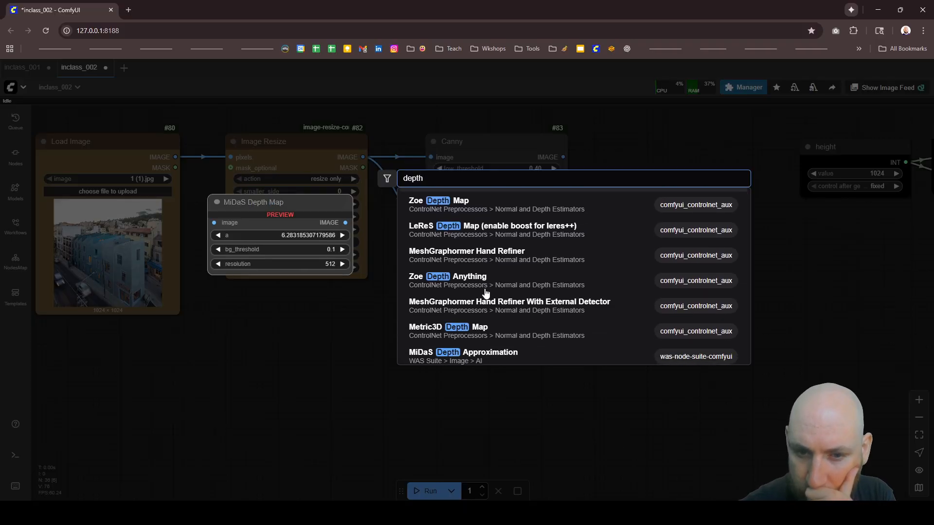
{"action": "scroll", "coordinate": [486, 294], "scroll_direction": "down", "scroll_amount": 1}
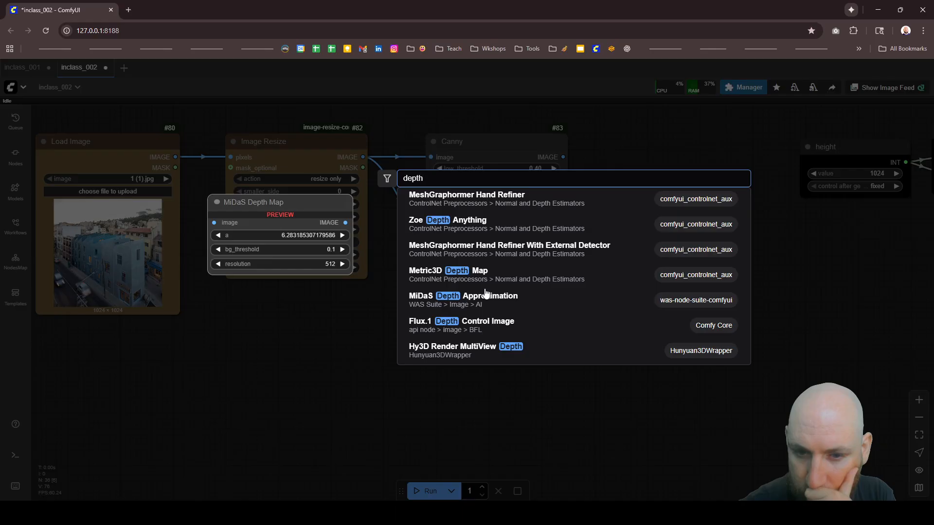
{"action": "scroll", "coordinate": [484, 293], "scroll_direction": "up", "scroll_amount": 4}
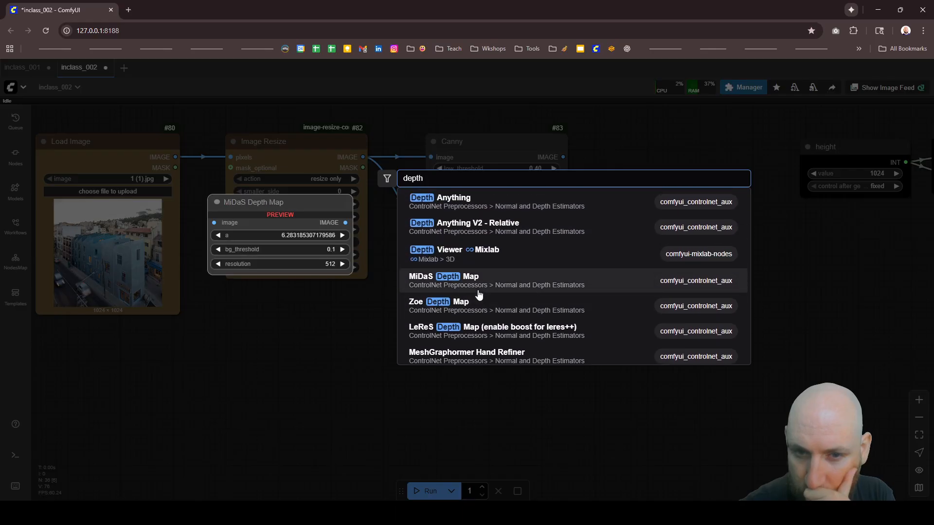
{"action": "left_click", "coordinate": [358, 363]}
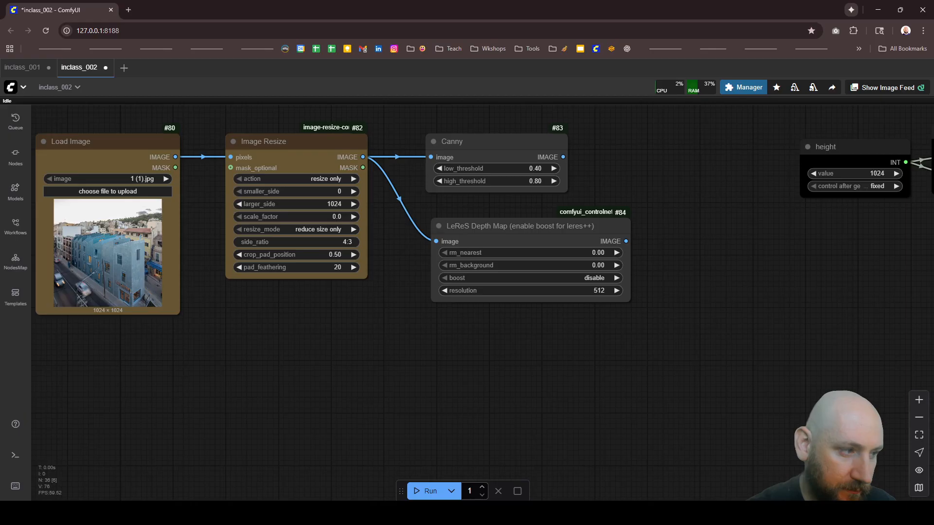
Step: Add a Preview Image node beyond the LeReS Depth Map node and connect Canny's IMAGE output to its images input
{"action": "scroll", "coordinate": [631, 224], "scroll_direction": "down", "scroll_amount": 10}
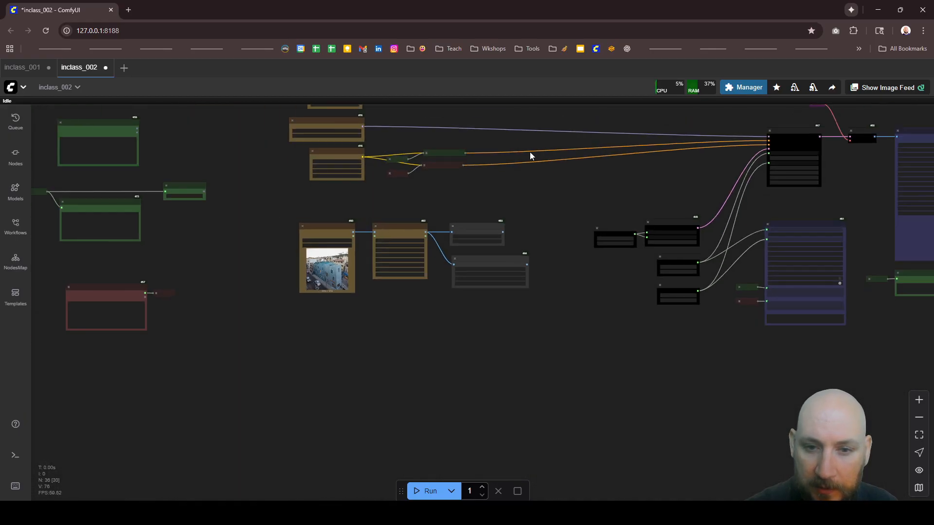
{"action": "scroll", "coordinate": [529, 151], "scroll_direction": "up", "scroll_amount": 5}
{"action": "double_click", "coordinate": [552, 312]}
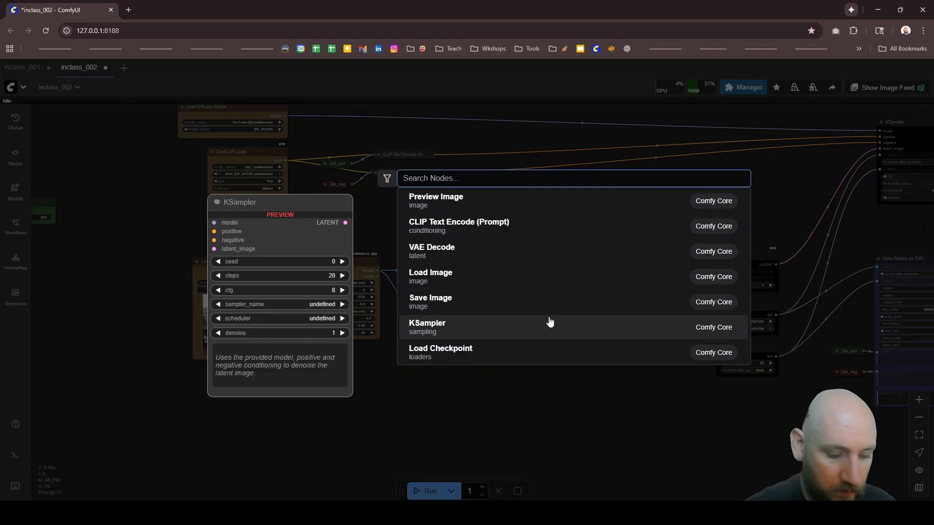
{"action": "type", "text": "preview"}
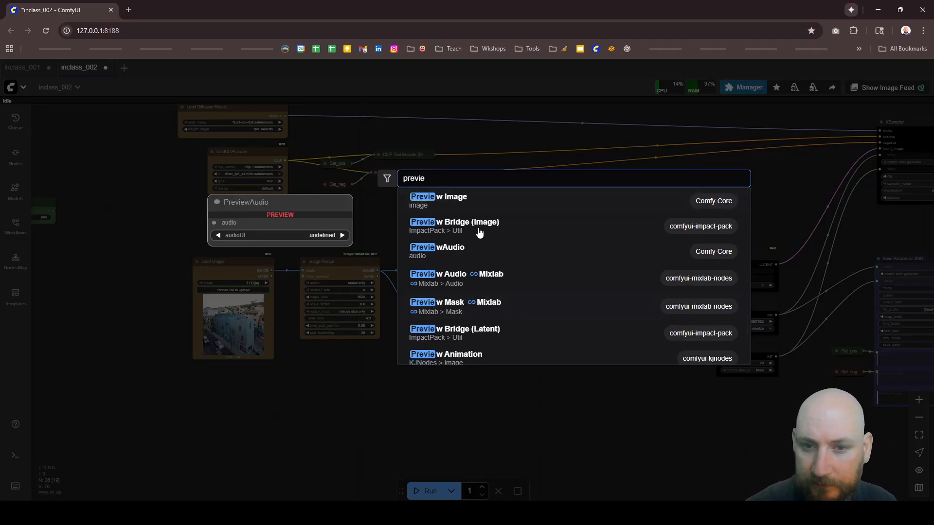
{"action": "left_click", "coordinate": [477, 204]}
{"action": "scroll", "coordinate": [487, 332], "scroll_direction": "up", "scroll_amount": 3}
{"action": "left_click_drag", "start_coordinate": [496, 246], "coordinate": [620, 363]}
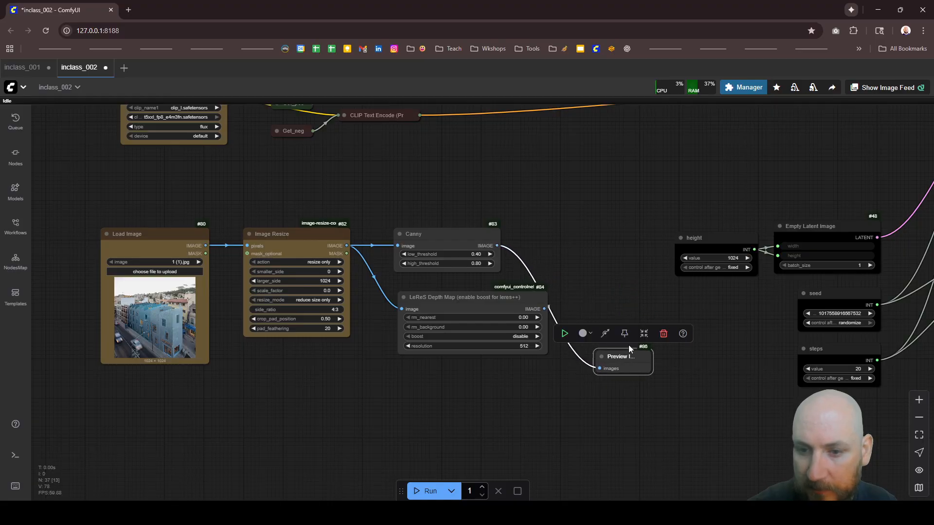
Step: Move the LeReS Depth Map node further below Canny and mute it
{"action": "left_click_drag", "start_coordinate": [499, 301], "coordinate": [484, 333]}
{"action": "key", "text": "ctrl+m"}
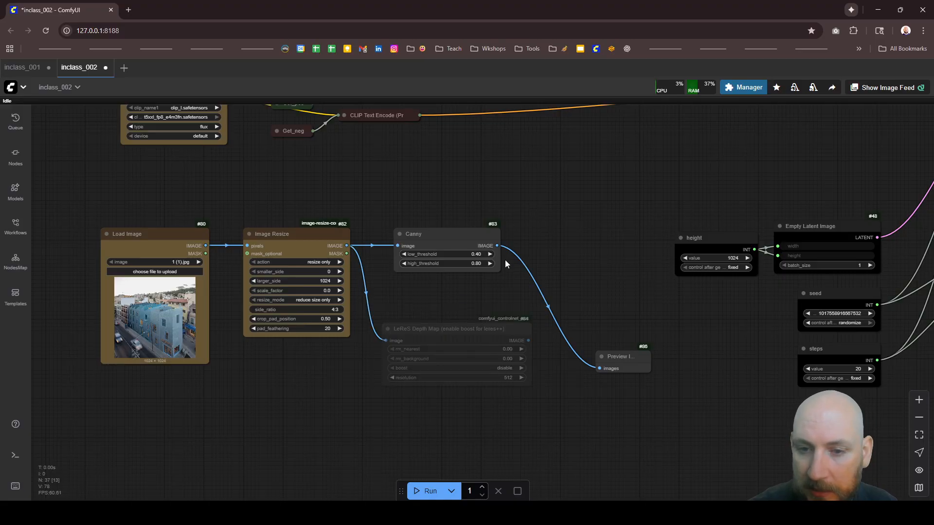
{"action": "left_click", "coordinate": [475, 341]}
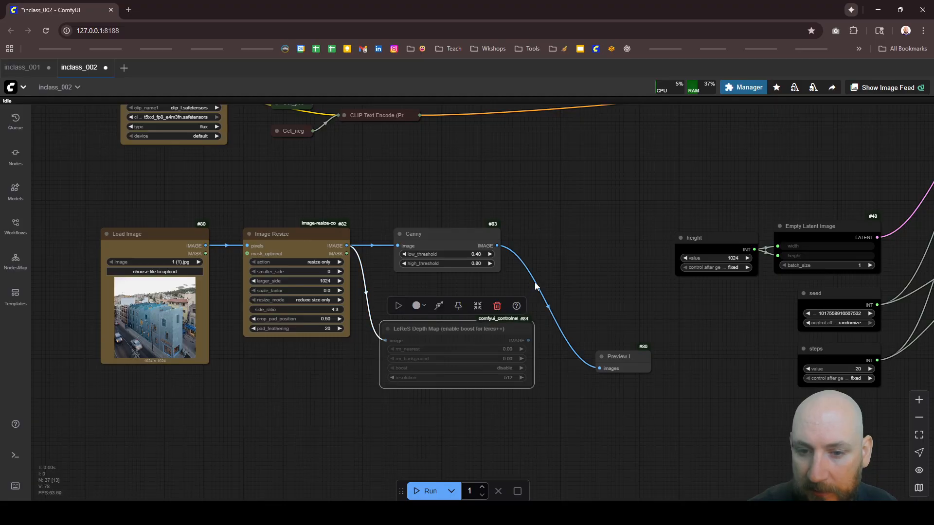
{"action": "left_click", "coordinate": [505, 291]}
Step: Add an InstructPixToPixConditioning node between the text encoders and KSampler, and connect Canny's IMAGE output to its pixels input
{"action": "scroll", "coordinate": [509, 289], "scroll_direction": "down", "scroll_amount": 5}
{"action": "scroll", "coordinate": [512, 209], "scroll_direction": "up", "scroll_amount": 4}
{"action": "left_click_drag", "start_coordinate": [510, 206], "coordinate": [490, 227]}
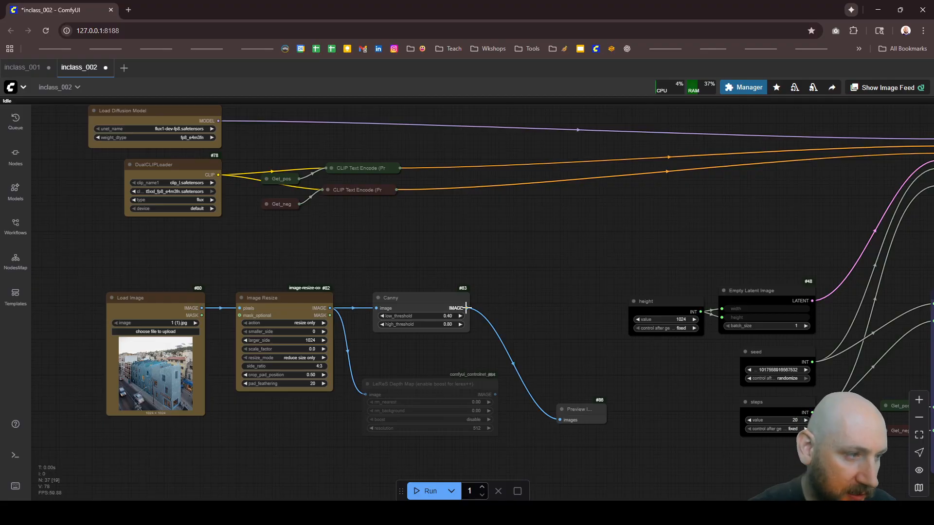
{"action": "double_click", "coordinate": [568, 214]}
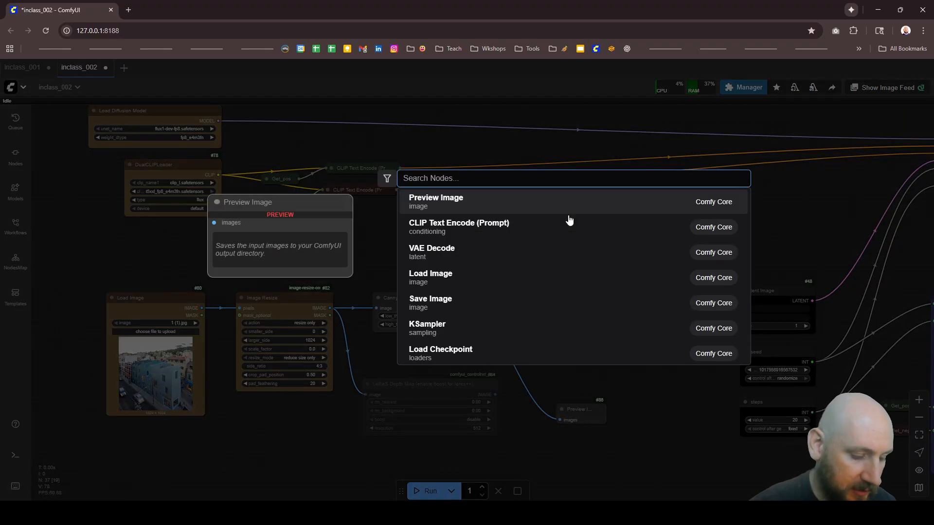
{"action": "type", "text": "instruct"}
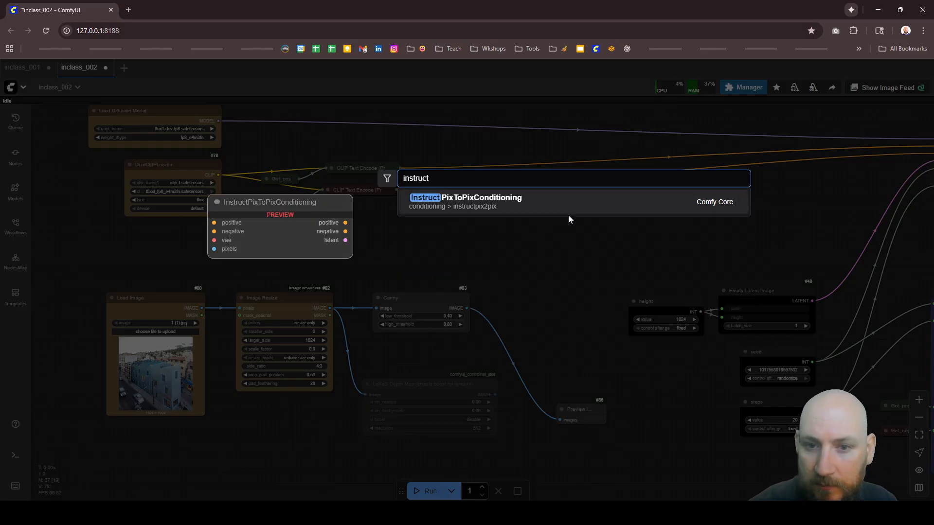
{"action": "left_click", "coordinate": [546, 200]}
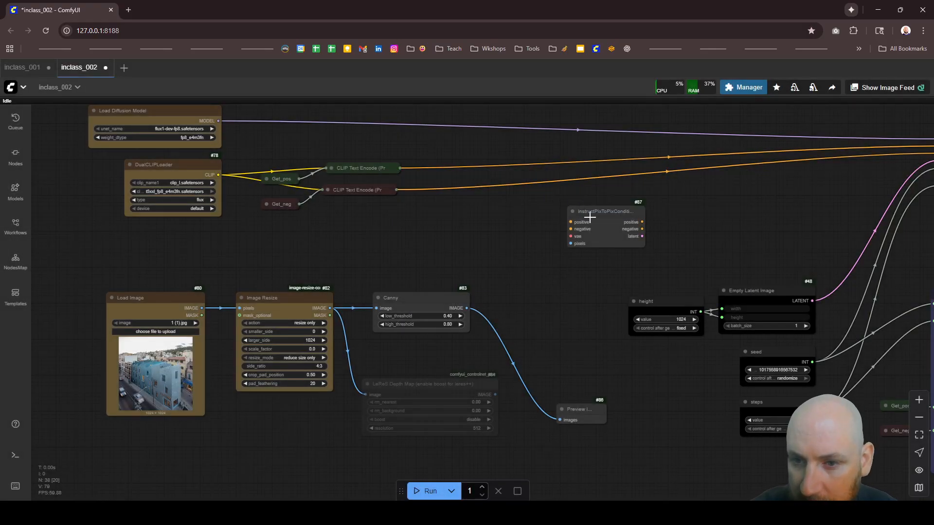
{"action": "left_click_drag", "start_coordinate": [590, 216], "coordinate": [637, 150]}
{"action": "left_click_drag", "start_coordinate": [467, 306], "coordinate": [618, 179]}
Step: Add a Reroute node from Load VAE's VAE output and connect it to the InstructPixToPixConditioning node's vae input
{"action": "scroll", "coordinate": [446, 208], "scroll_direction": "down", "scroll_amount": 5}
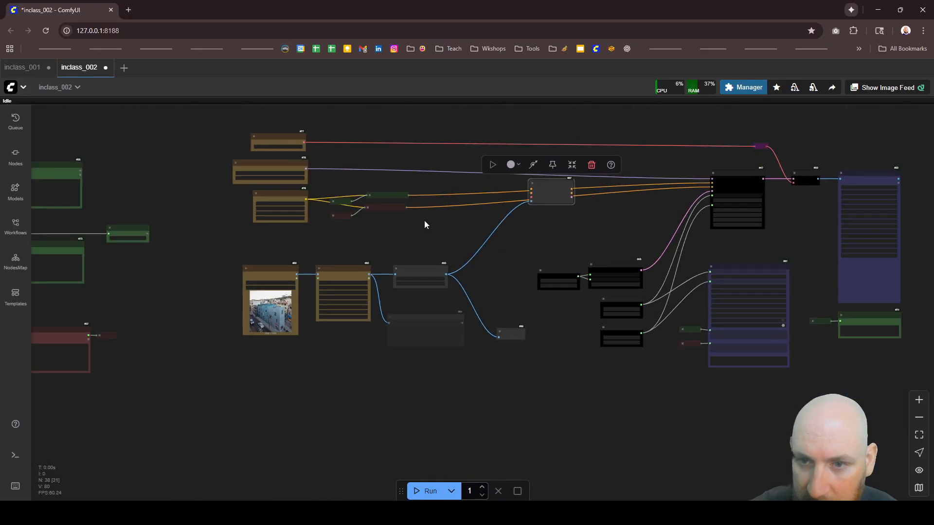
{"action": "scroll", "coordinate": [404, 150], "scroll_direction": "up", "scroll_amount": 8}
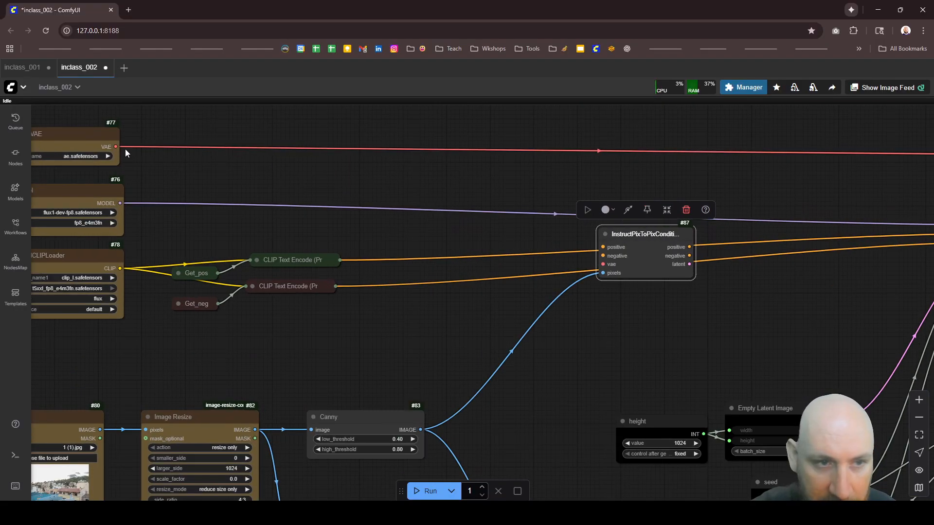
{"action": "left_click_drag", "start_coordinate": [117, 146], "coordinate": [519, 151]}
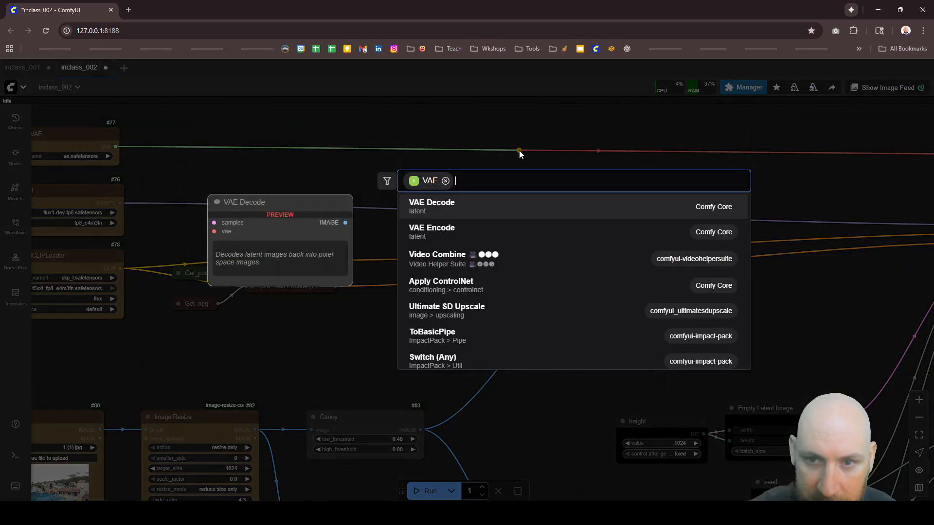
{"action": "type", "text": "rer"}
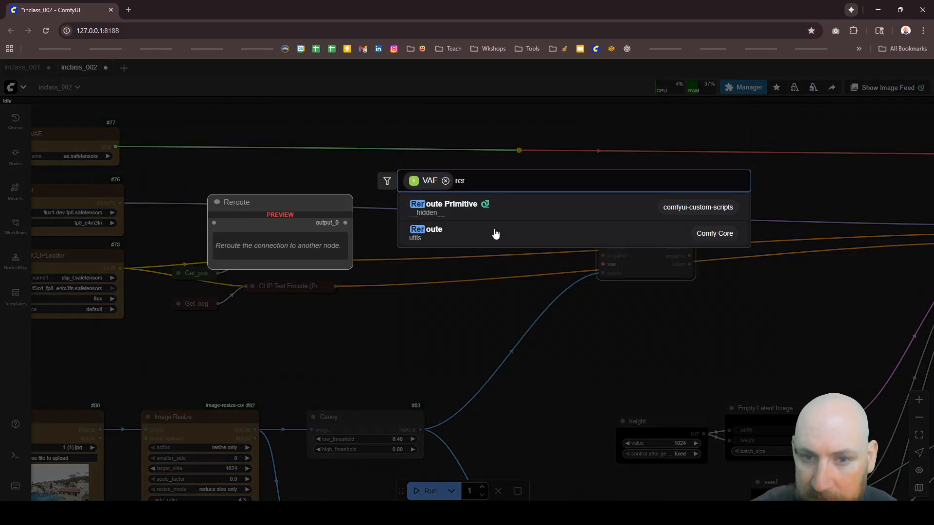
{"action": "left_click", "coordinate": [494, 233]}
{"action": "left_click_drag", "start_coordinate": [549, 155], "coordinate": [603, 264]}
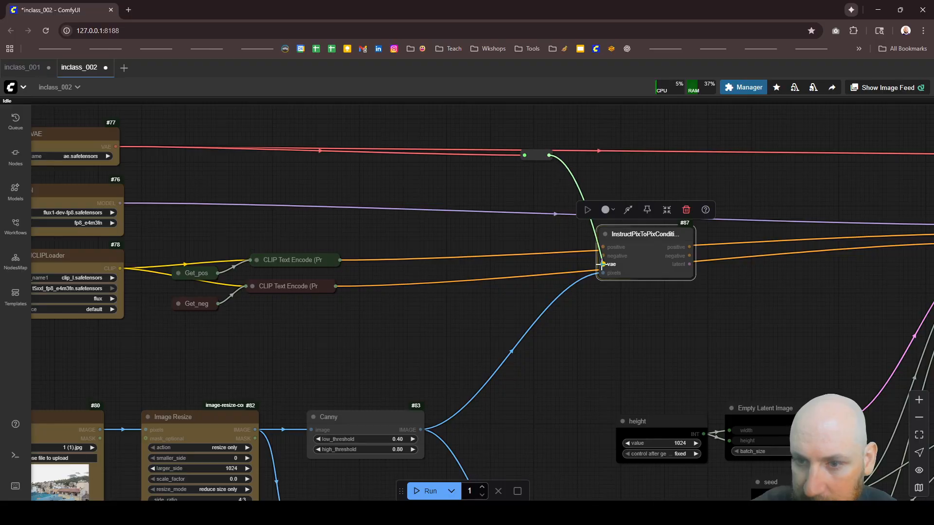
Step: Connect the new Reroute node's output to the existing reroute that feeds VAE Decode
{"action": "scroll", "coordinate": [399, 155], "scroll_direction": "down", "scroll_amount": 4}
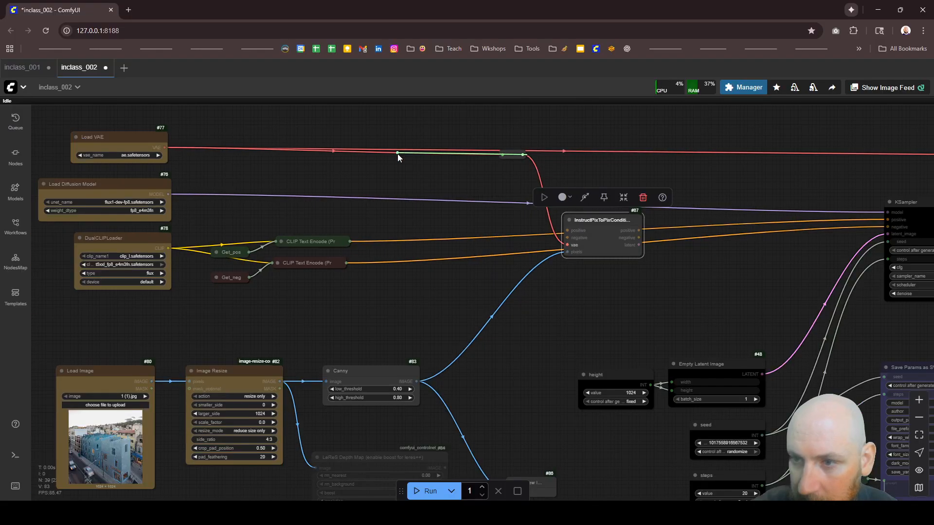
{"action": "left_click_drag", "start_coordinate": [530, 154], "coordinate": [867, 155]}
{"action": "scroll", "coordinate": [712, 174], "scroll_direction": "down", "scroll_amount": 6}
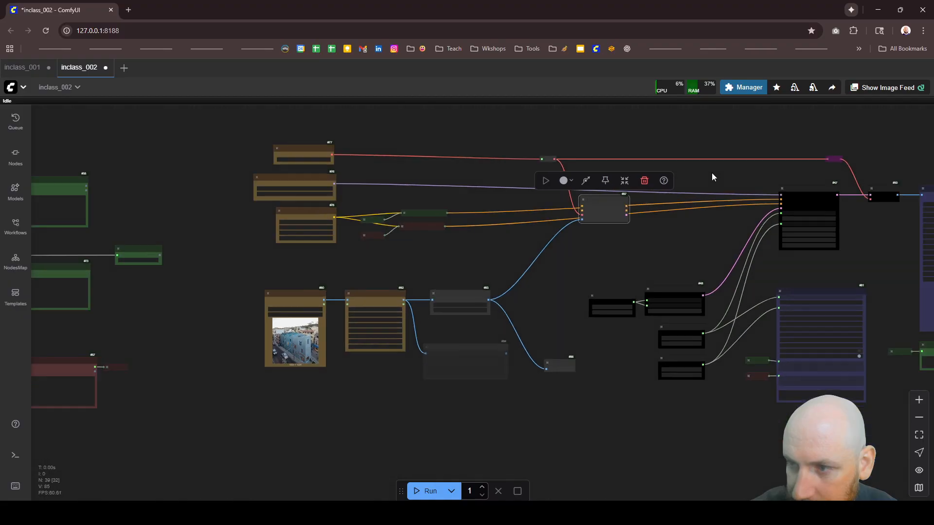
{"action": "scroll", "coordinate": [890, 172], "scroll_direction": "up", "scroll_amount": 6}
{"action": "scroll", "coordinate": [891, 172], "scroll_direction": "up", "scroll_amount": 3}
Step: Remove the bypass from the reroute feeding VAE Decode, and nudge the new Reroute node into line along the VAE link
{"action": "left_click", "coordinate": [700, 152]}
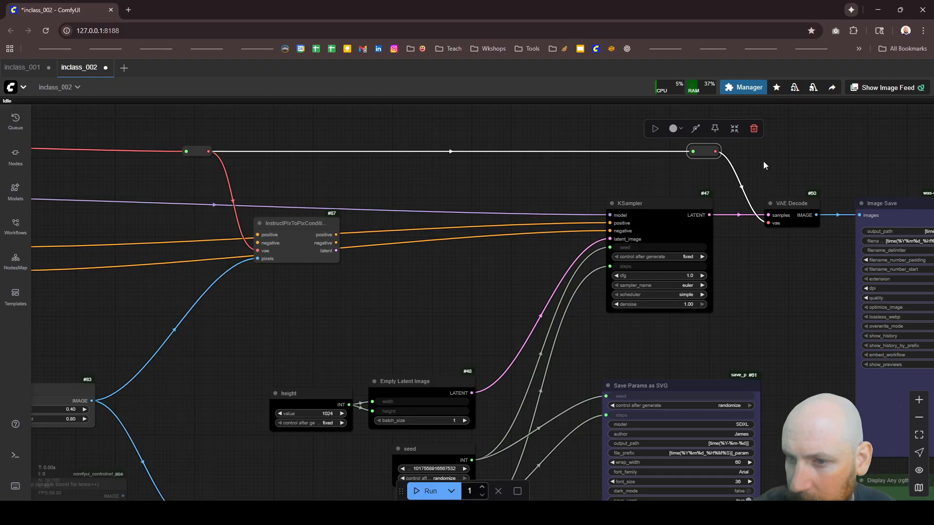
{"action": "scroll", "coordinate": [710, 155], "scroll_direction": "down", "scroll_amount": 5}
{"action": "scroll", "coordinate": [709, 160], "scroll_direction": "up", "scroll_amount": 5}
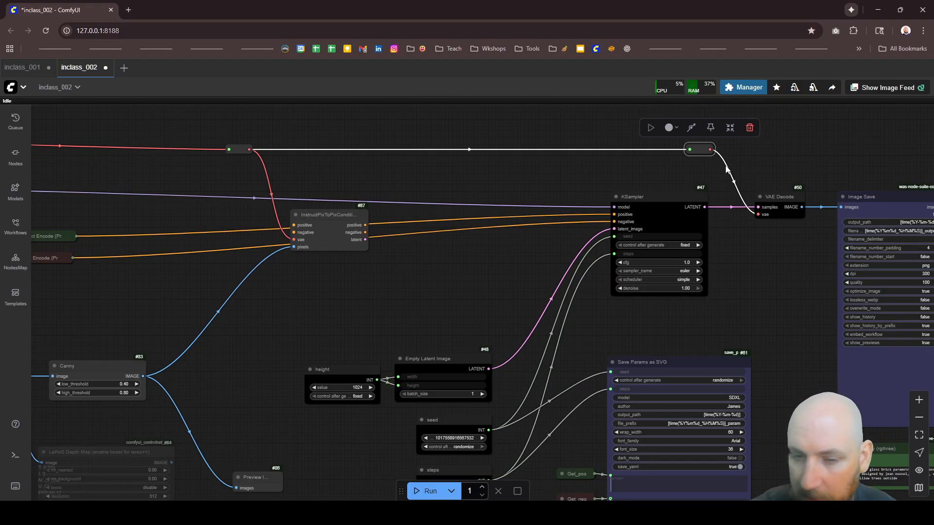
{"action": "scroll", "coordinate": [466, 183], "scroll_direction": "down", "scroll_amount": 5}
{"action": "scroll", "coordinate": [384, 161], "scroll_direction": "up", "scroll_amount": 6}
{"action": "left_click", "coordinate": [391, 161]}
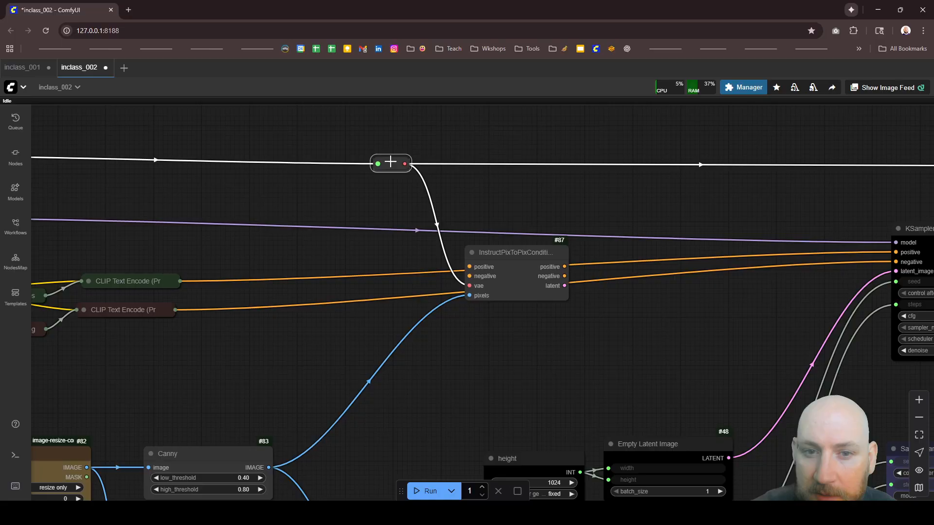
{"action": "left_click", "coordinate": [451, 132]}
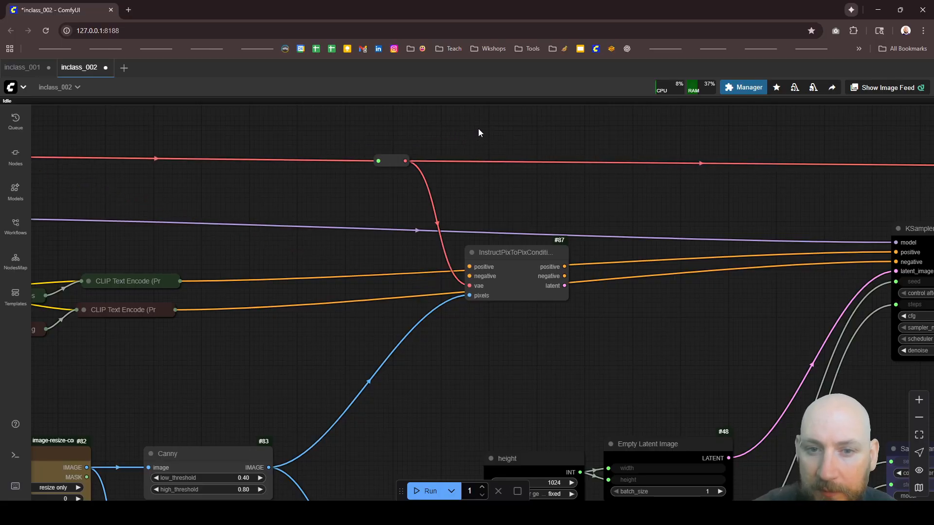
Step: Connect the positive and negative CLIP Text Encode outputs to InstructPixToPixConditioning's matching inputs, leaving both encoders collapsed
{"action": "scroll", "coordinate": [322, 194], "scroll_direction": "down", "scroll_amount": 5}
{"action": "scroll", "coordinate": [359, 229], "scroll_direction": "up", "scroll_amount": 5}
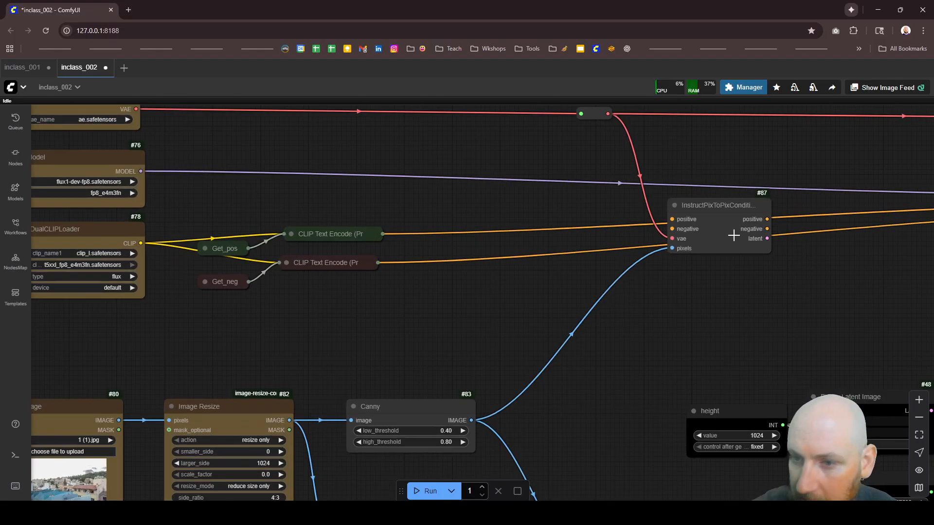
{"action": "left_click", "coordinate": [292, 234]}
{"action": "left_click_drag", "start_coordinate": [471, 248], "coordinate": [672, 219]}
{"action": "left_click", "coordinate": [291, 234]}
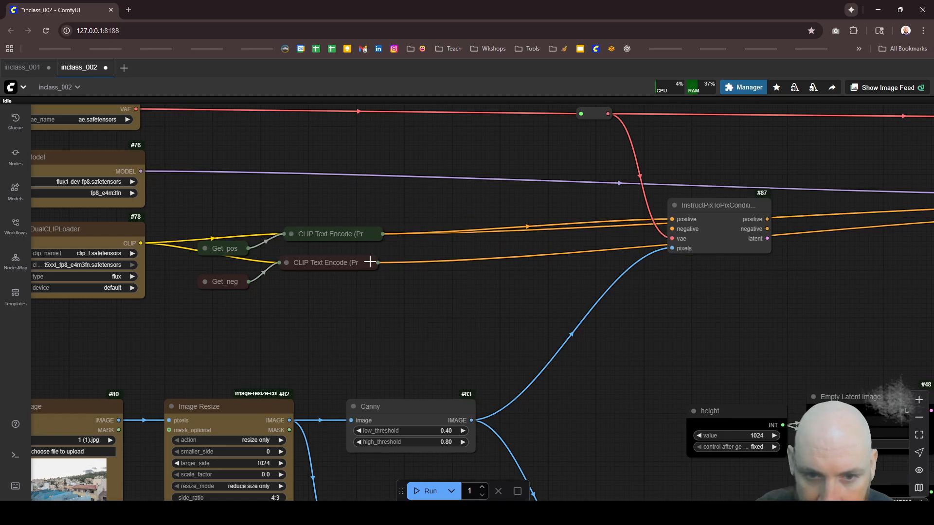
{"action": "left_click", "coordinate": [286, 263]}
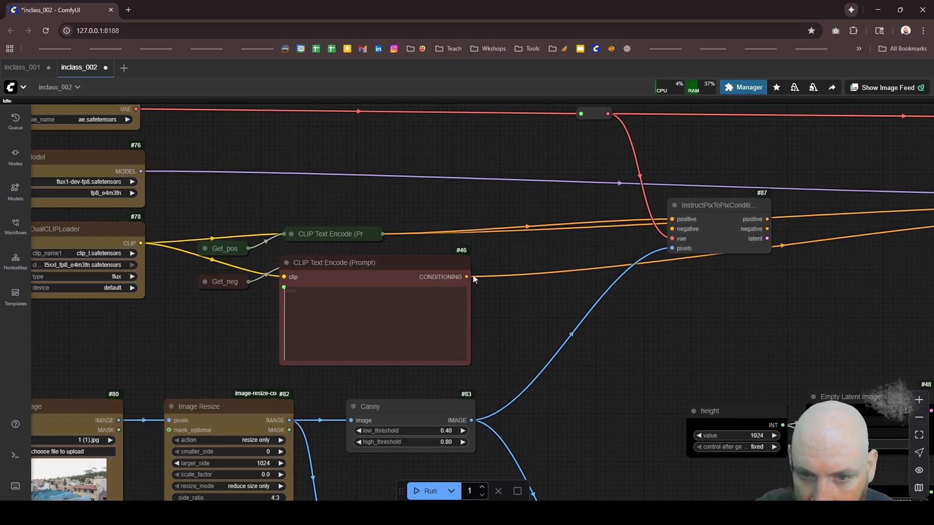
{"action": "left_click_drag", "start_coordinate": [466, 277], "coordinate": [672, 229]}
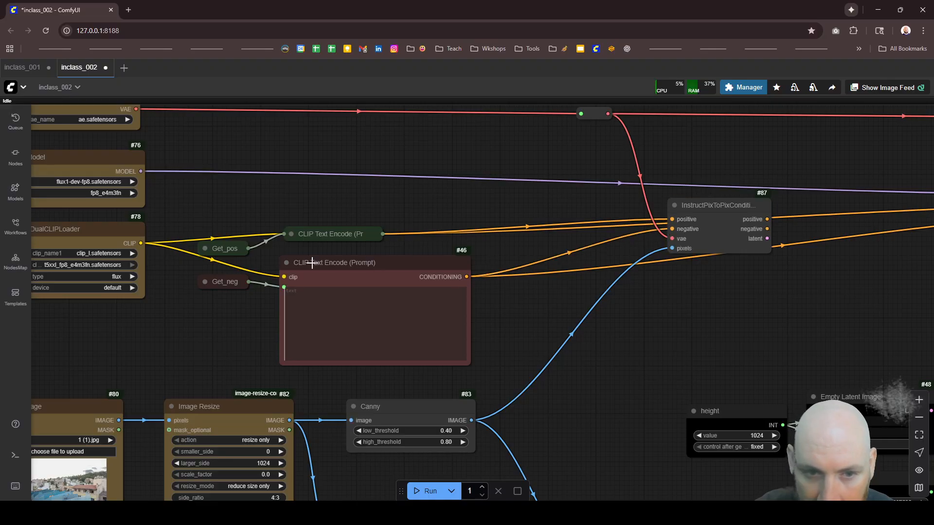
{"action": "left_click", "coordinate": [286, 263]}
Step: Add a core FluxGuidance node below the links between the text encoders and InstructPixToPixConditioning
{"action": "double_click", "coordinate": [465, 299]}
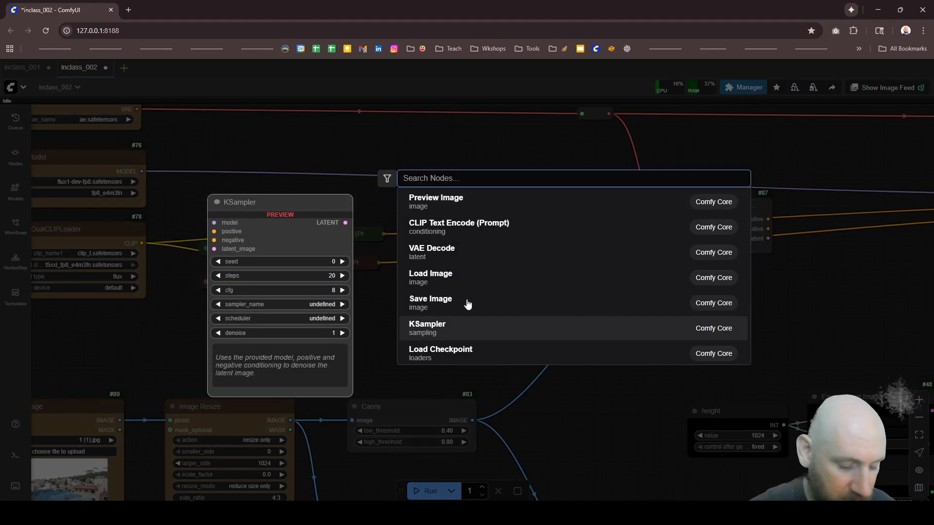
{"action": "type", "text": "flux"}
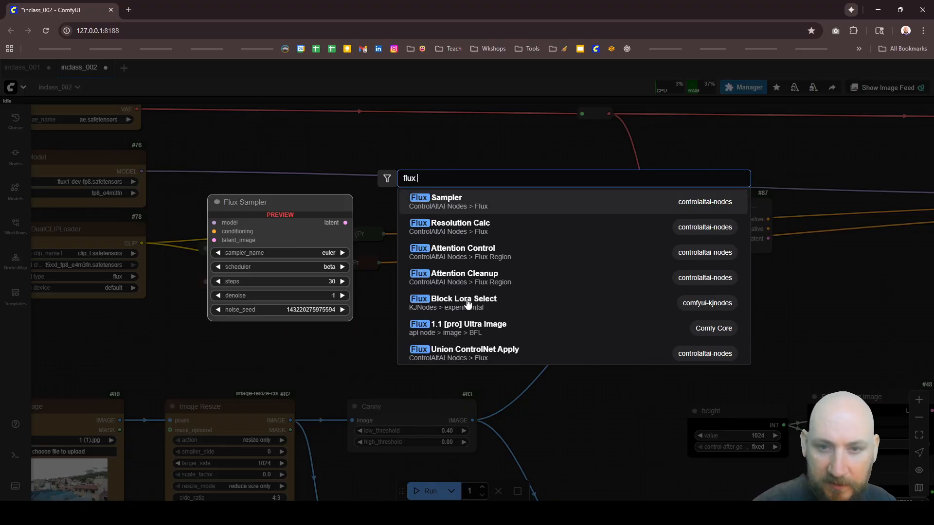
{"action": "type", "text": " guid"}
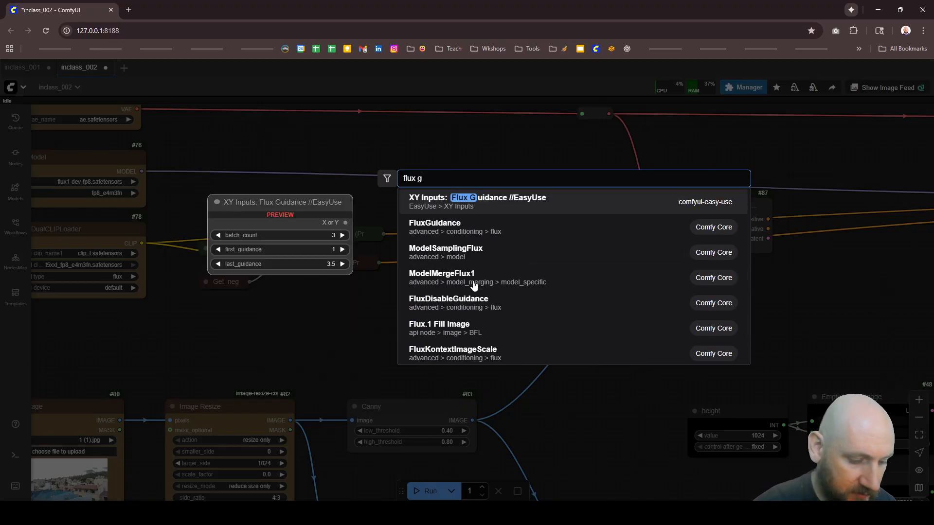
{"action": "left_click", "coordinate": [467, 229]}
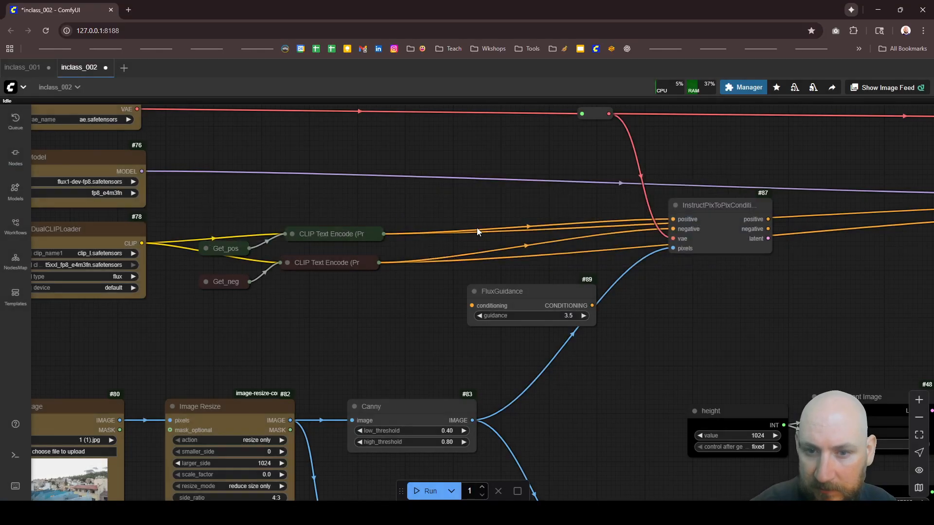
Step: Color the FluxGuidance node green and move it closer to the CLIP Text Encode nodes
{"action": "scroll", "coordinate": [491, 291], "scroll_direction": "up", "scroll_amount": 3}
{"action": "right_click", "coordinate": [505, 295]}
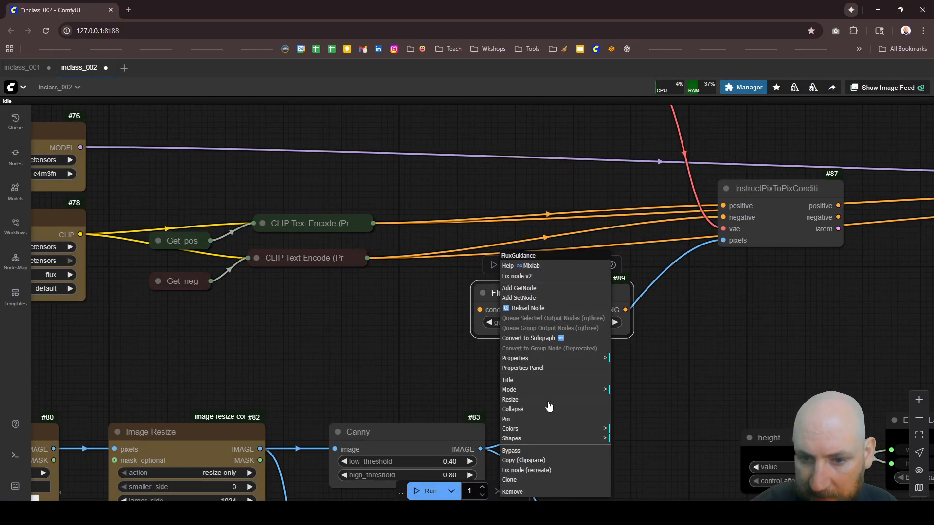
{"action": "left_click", "coordinate": [530, 429]}
{"action": "left_click", "coordinate": [638, 433]}
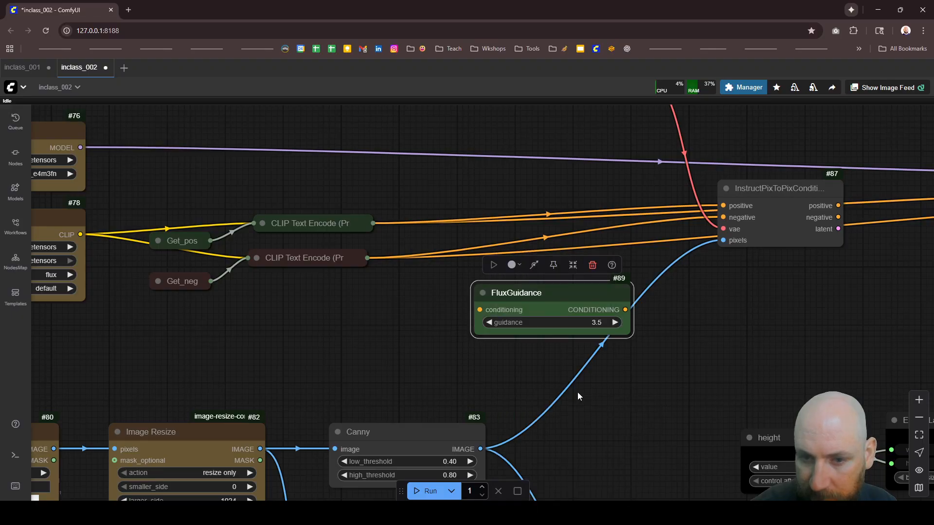
{"action": "left_click_drag", "start_coordinate": [533, 316], "coordinate": [497, 280]}
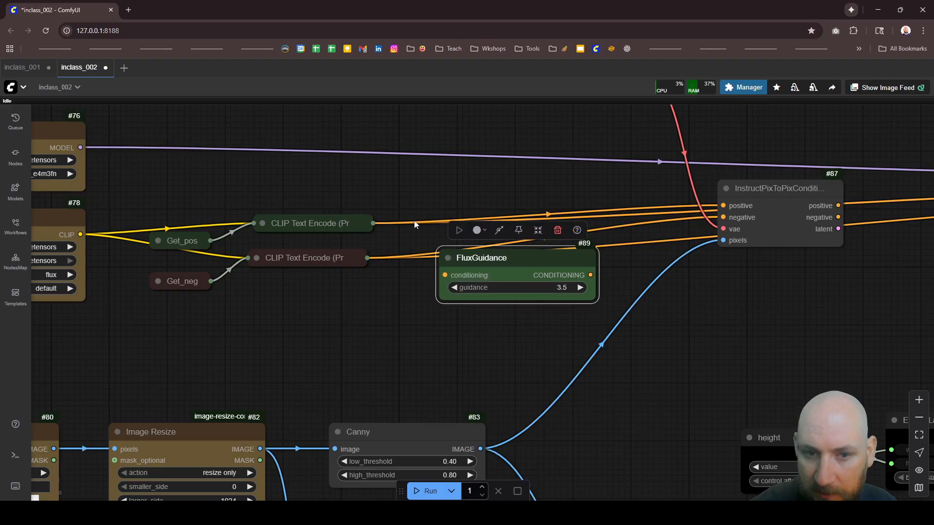
Step: Route the positive CLIP Text Encode output through FluxGuidance into InstructPixToPixConditioning's positive input, and place FluxGuidance between them with the encoder collapsed
{"action": "left_click", "coordinate": [263, 224]}
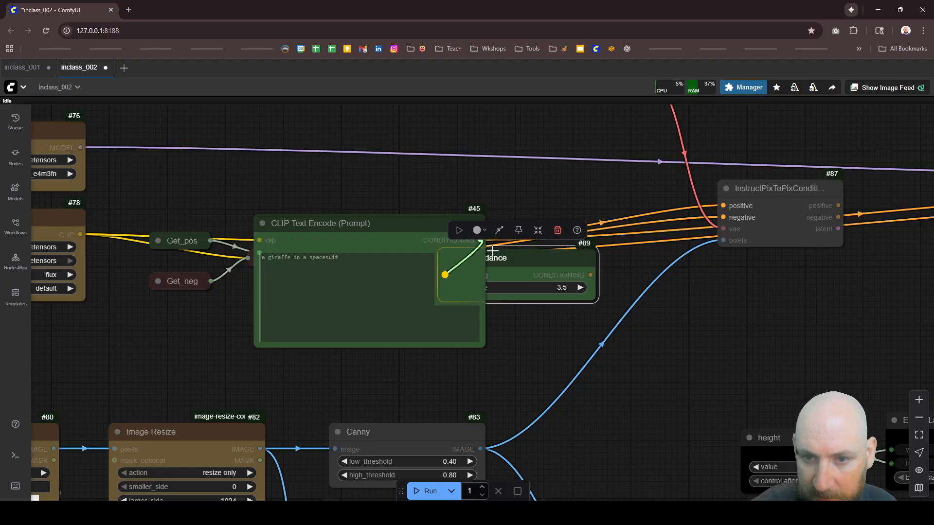
{"action": "left_click_drag", "start_coordinate": [501, 260], "coordinate": [554, 266]}
{"action": "left_click_drag", "start_coordinate": [642, 281], "coordinate": [723, 205]}
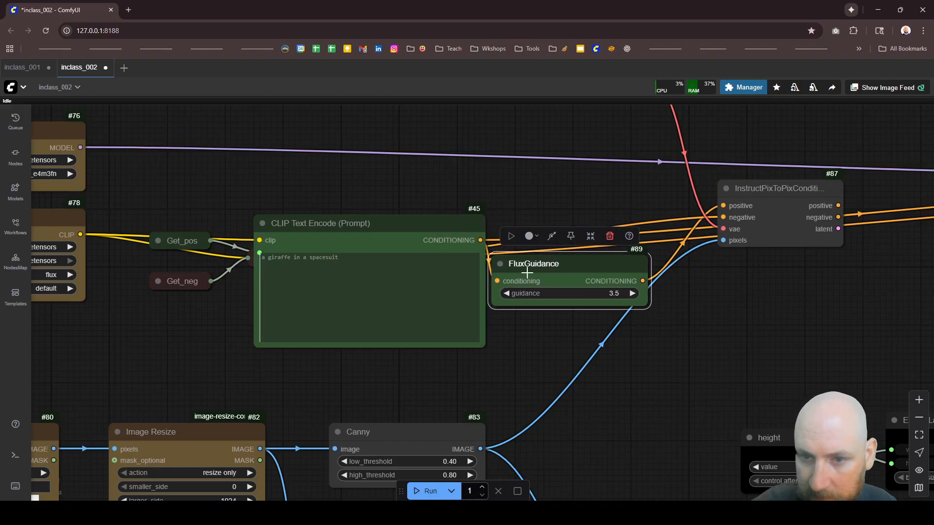
{"action": "left_click", "coordinate": [260, 224]}
{"action": "left_click_drag", "start_coordinate": [552, 271], "coordinate": [521, 188]}
Step: Connect InstructPixToPixConditioning's positive, negative and latent outputs to KSampler's positive, negative and latent_image inputs
{"action": "scroll", "coordinate": [389, 195], "scroll_direction": "down", "scroll_amount": 8}
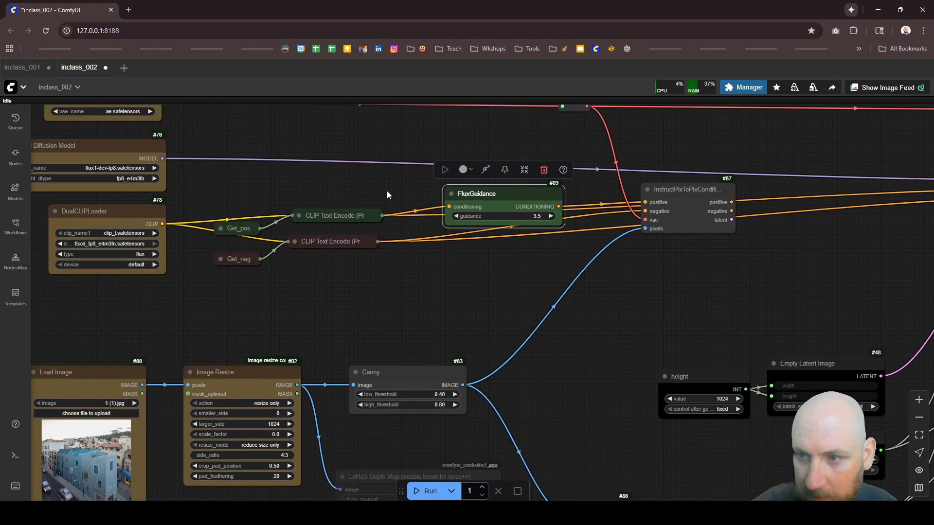
{"action": "scroll", "coordinate": [609, 185], "scroll_direction": "up", "scroll_amount": 5}
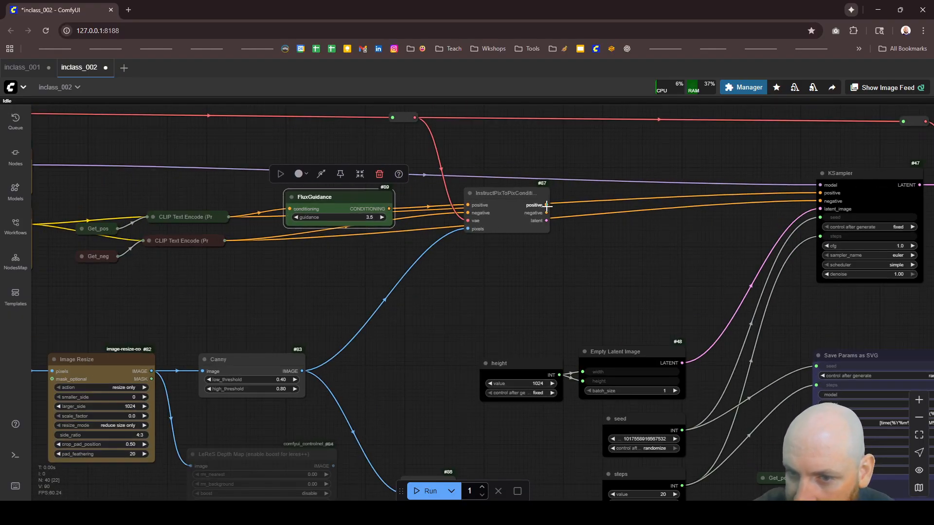
{"action": "left_click_drag", "start_coordinate": [547, 205], "coordinate": [821, 193]}
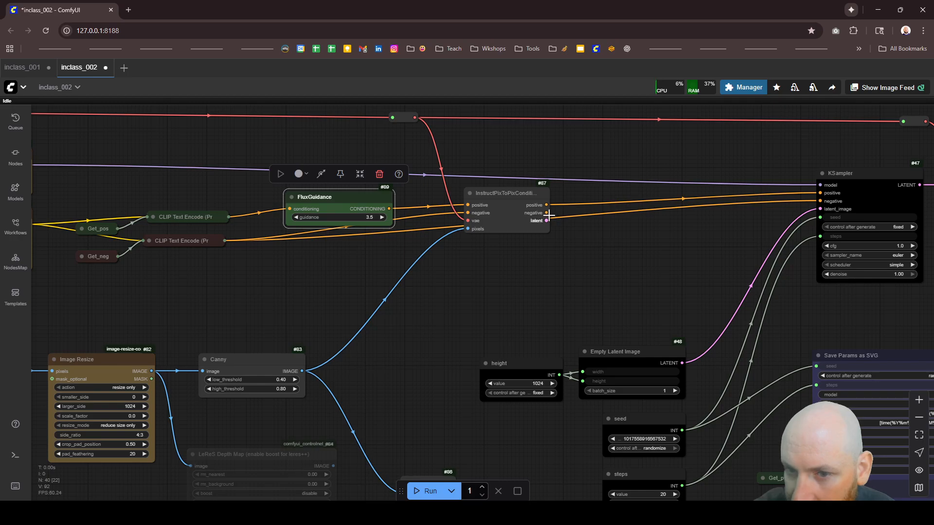
{"action": "left_click_drag", "start_coordinate": [549, 214], "coordinate": [821, 201]}
{"action": "left_click_drag", "start_coordinate": [547, 221], "coordinate": [819, 209]}
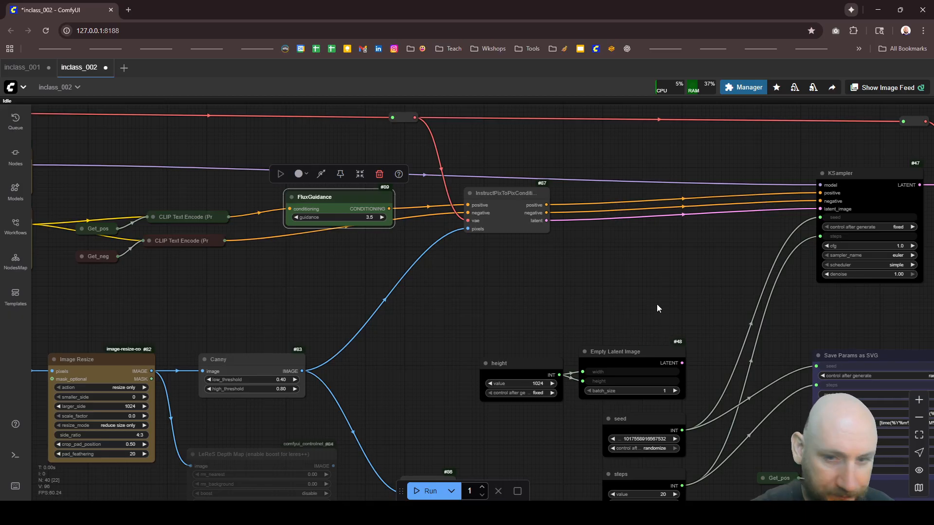
Step: Move the height and Empty Latent Image nodes up below InstructPixToPixConditioning and bypass both
{"action": "left_click_drag", "start_coordinate": [634, 312], "coordinate": [515, 379]}
{"action": "left_click_drag", "start_coordinate": [634, 356], "coordinate": [656, 280]}
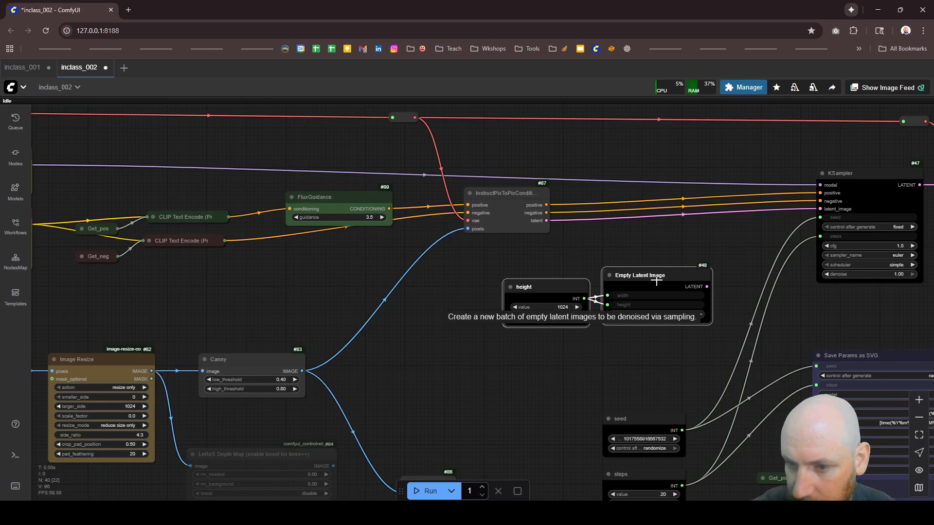
{"action": "key", "text": "ctrl+b"}
{"action": "left_click", "coordinate": [617, 344]}
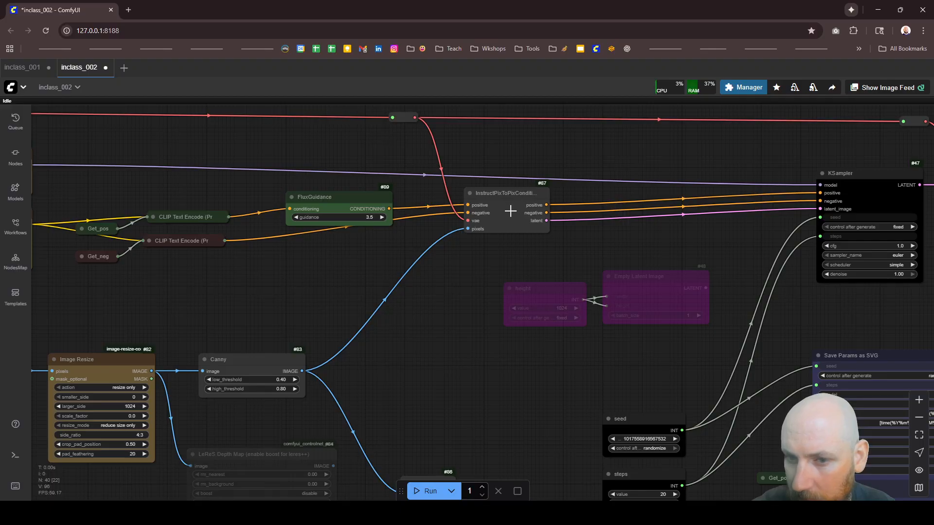
{"action": "scroll", "coordinate": [567, 204], "scroll_direction": "down", "scroll_amount": 7}
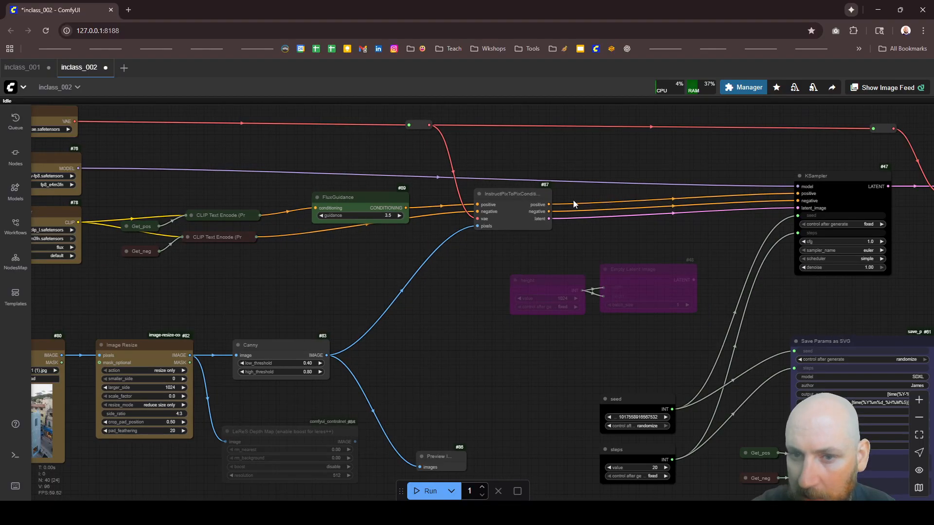
Step: Set the Load Diffusion Model's unet_name to flux1CannyDevFp8_v10.safetensors and deny WhatsApp access to the camera
{"action": "scroll", "coordinate": [207, 197], "scroll_direction": "up", "scroll_amount": 9}
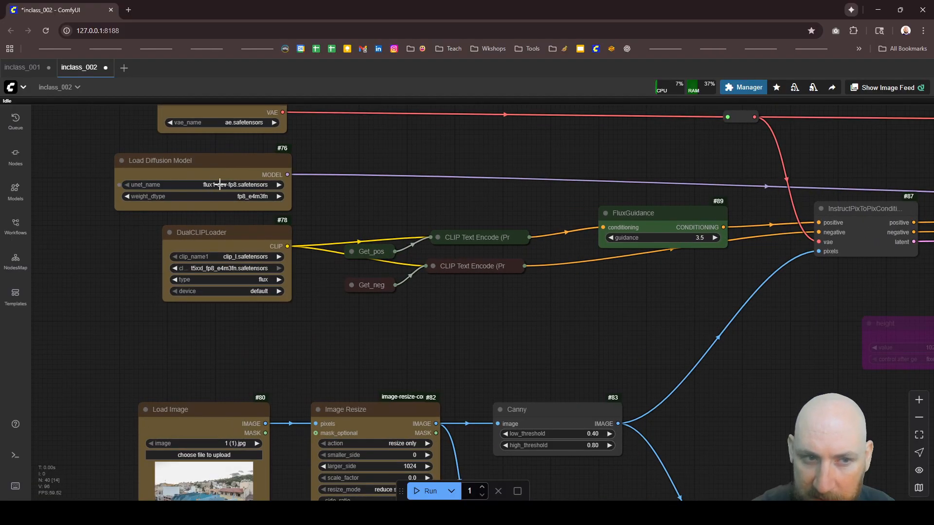
{"action": "scroll", "coordinate": [236, 181], "scroll_direction": "down", "scroll_amount": 1}
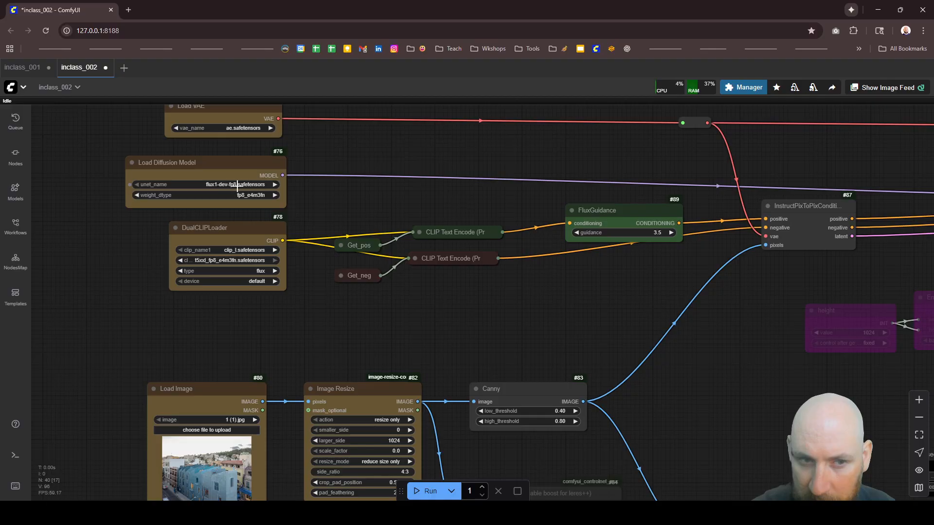
{"action": "left_click", "coordinate": [239, 184]}
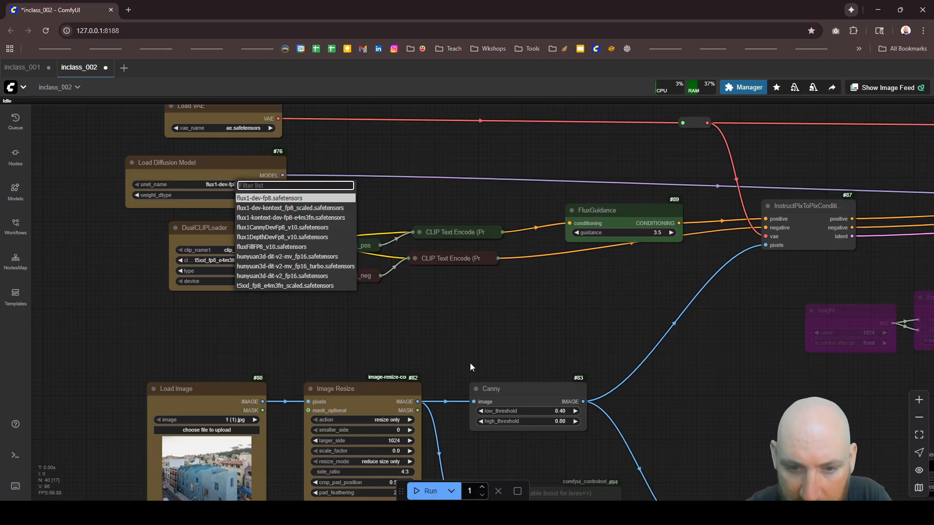
{"action": "left_click", "coordinate": [285, 227]}
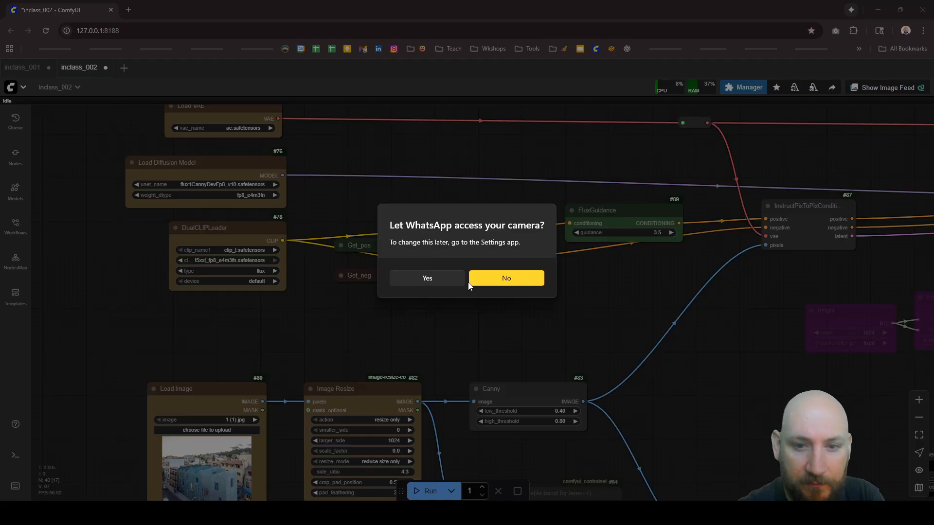
{"action": "left_click", "coordinate": [495, 281]}
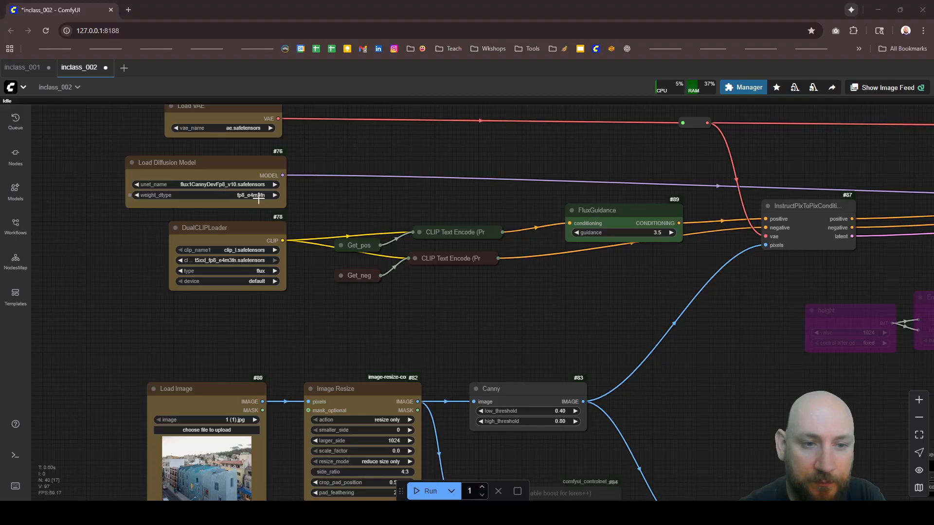
Step: Run the inclass_002 workflow once with the Canny model
{"action": "scroll", "coordinate": [245, 195], "scroll_direction": "down", "scroll_amount": 5}
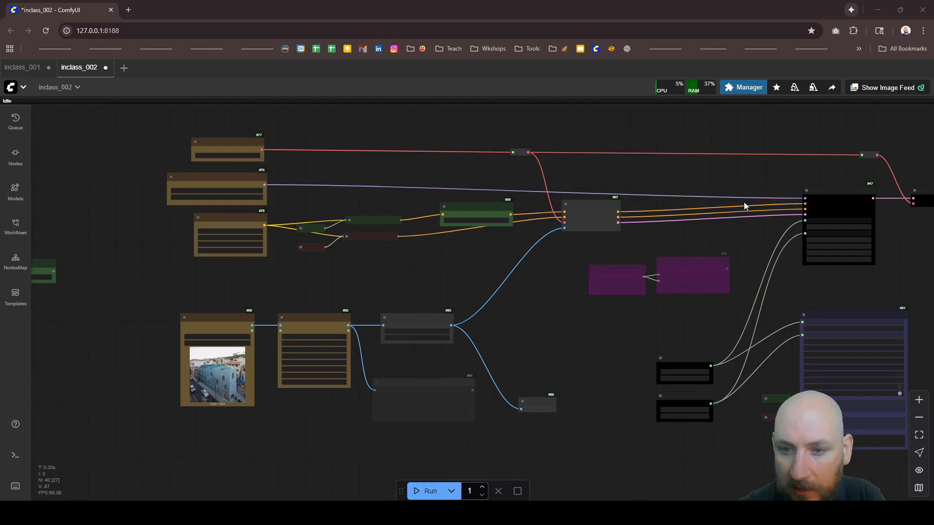
{"action": "scroll", "coordinate": [392, 325], "scroll_direction": "up", "scroll_amount": 4}
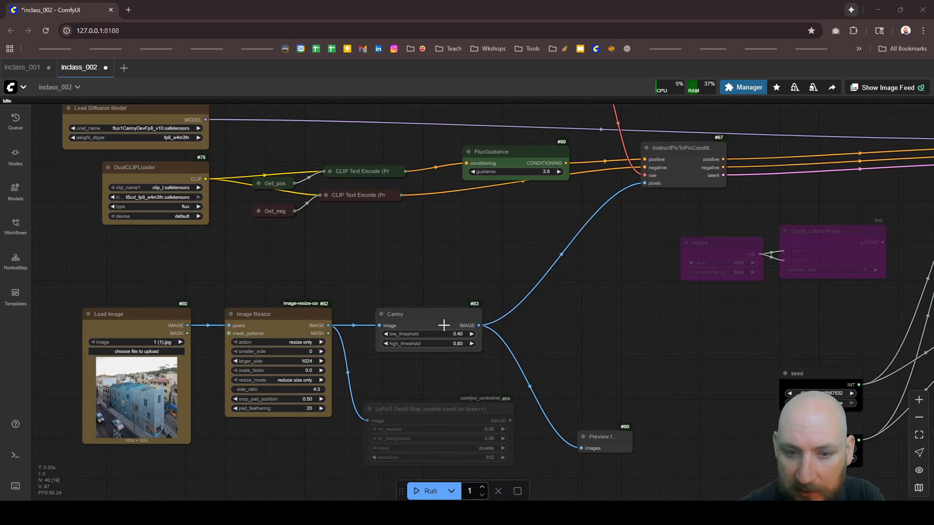
{"action": "left_click", "coordinate": [415, 492]}
Step: Connect the positive CR Prompt Text's prompt output to Set_pos in place of Concatenate, and place Set_pos beside the prompt node
{"action": "scroll", "coordinate": [449, 323], "scroll_direction": "down", "scroll_amount": 3}
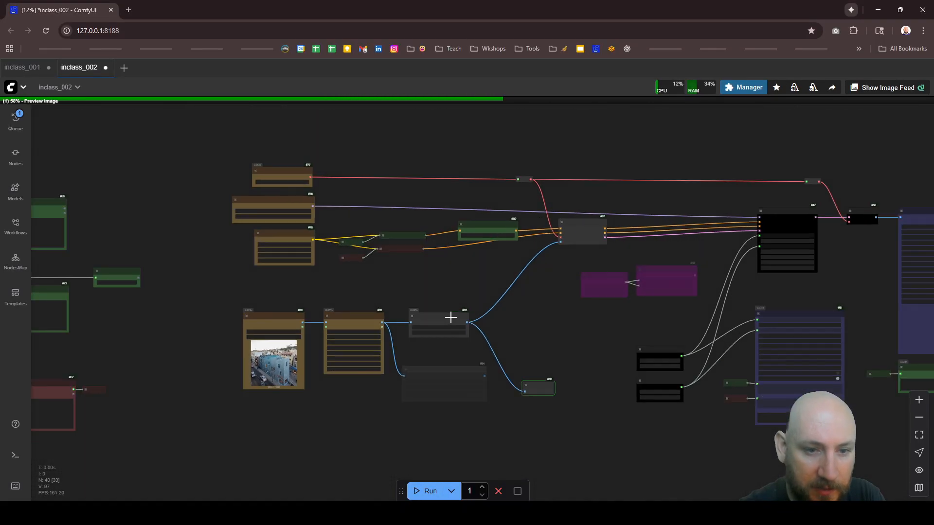
{"action": "scroll", "coordinate": [430, 310], "scroll_direction": "down", "scroll_amount": 3}
{"action": "scroll", "coordinate": [167, 265], "scroll_direction": "up", "scroll_amount": 4}
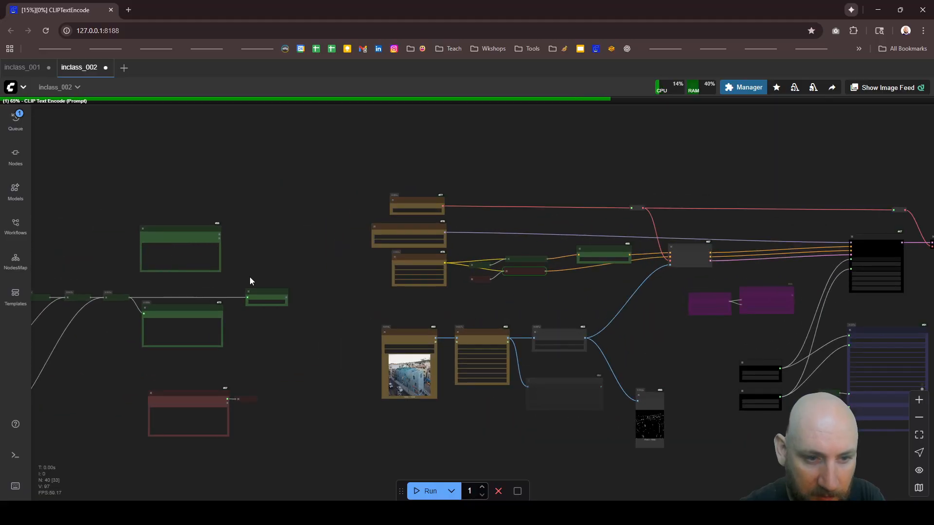
{"action": "scroll", "coordinate": [249, 279], "scroll_direction": "up", "scroll_amount": 4}
{"action": "scroll", "coordinate": [332, 296], "scroll_direction": "up", "scroll_amount": 2}
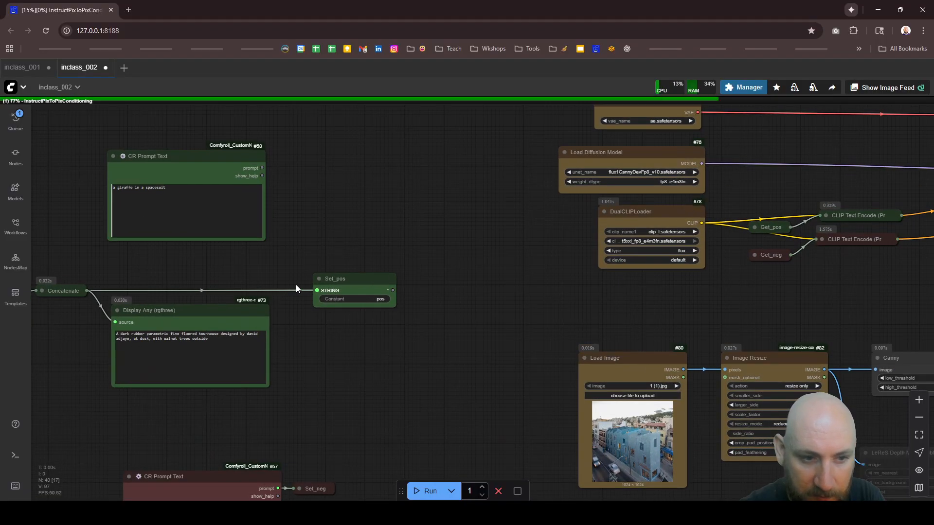
{"action": "scroll", "coordinate": [296, 285], "scroll_direction": "down", "scroll_amount": 2}
{"action": "scroll", "coordinate": [270, 235], "scroll_direction": "up", "scroll_amount": 4}
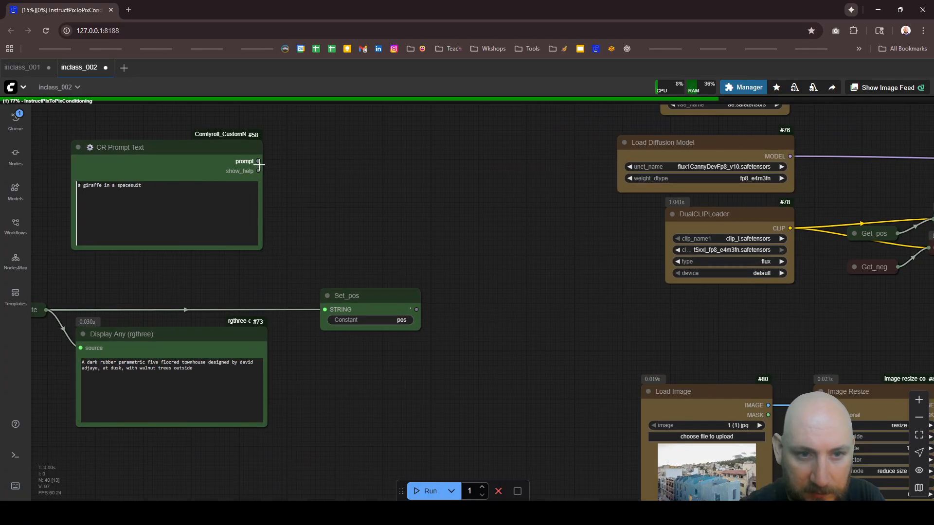
{"action": "left_click_drag", "start_coordinate": [259, 161], "coordinate": [350, 152]}
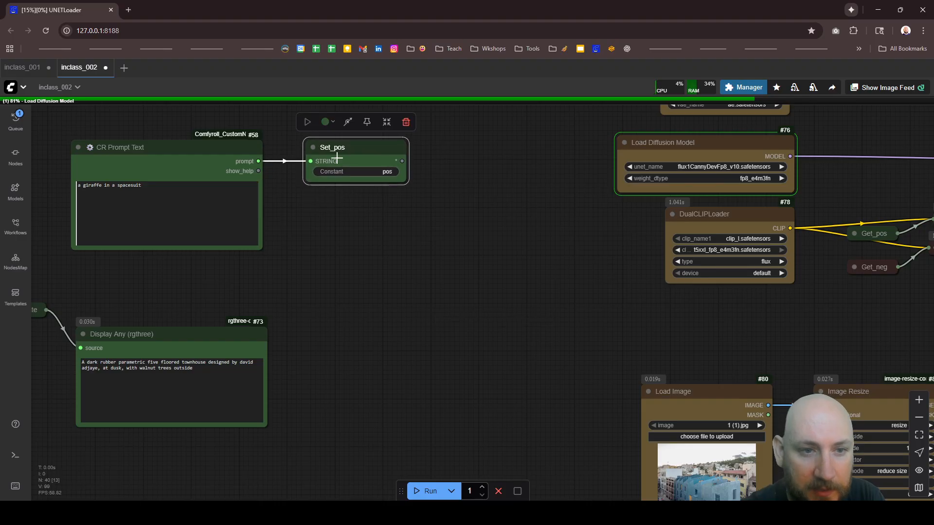
Step: Shift FluxGuidance slightly closer to the CLIP Text Encode nodes and move InstructPixToPixConditioning slightly lower
{"action": "scroll", "coordinate": [214, 173], "scroll_direction": "down", "scroll_amount": 4}
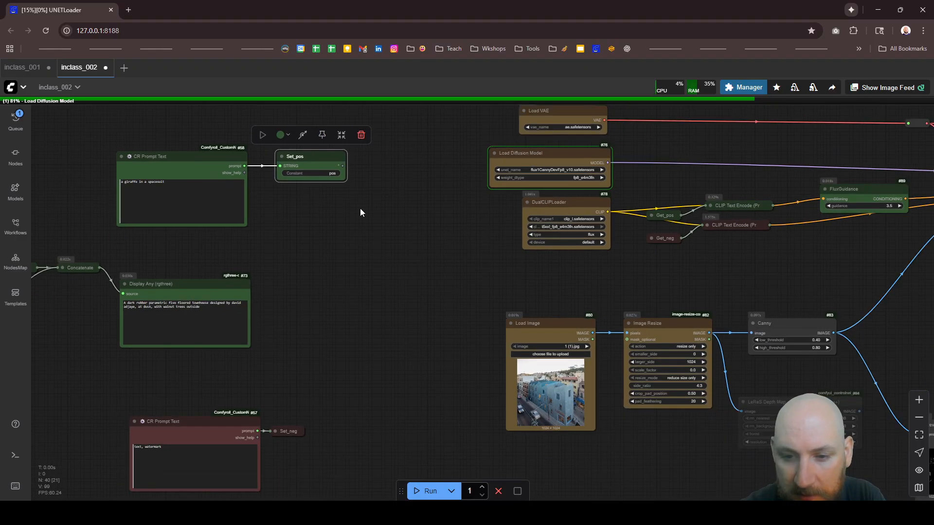
{"action": "scroll", "coordinate": [407, 224], "scroll_direction": "down", "scroll_amount": 5}
{"action": "scroll", "coordinate": [689, 230], "scroll_direction": "up", "scroll_amount": 4}
{"action": "scroll", "coordinate": [486, 162], "scroll_direction": "up", "scroll_amount": 8}
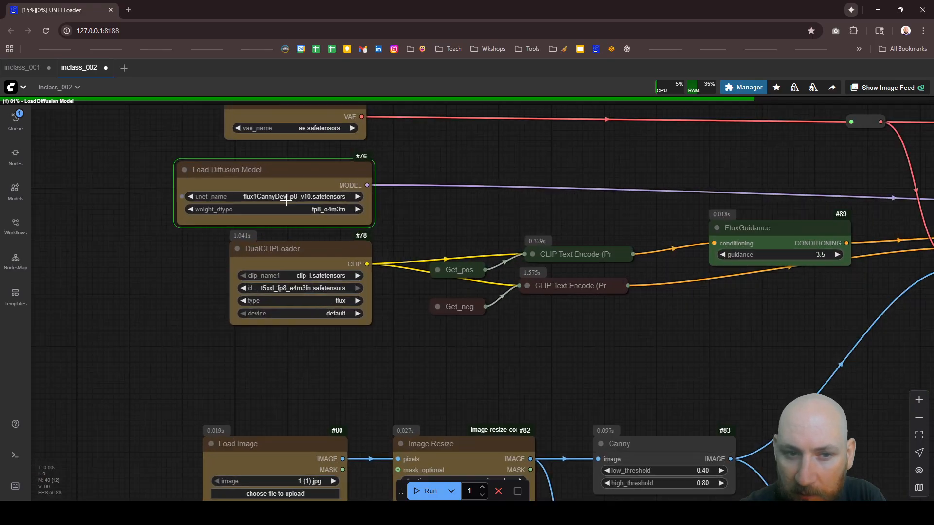
{"action": "scroll", "coordinate": [287, 197], "scroll_direction": "down", "scroll_amount": 4}
{"action": "scroll", "coordinate": [724, 197], "scroll_direction": "up", "scroll_amount": 3}
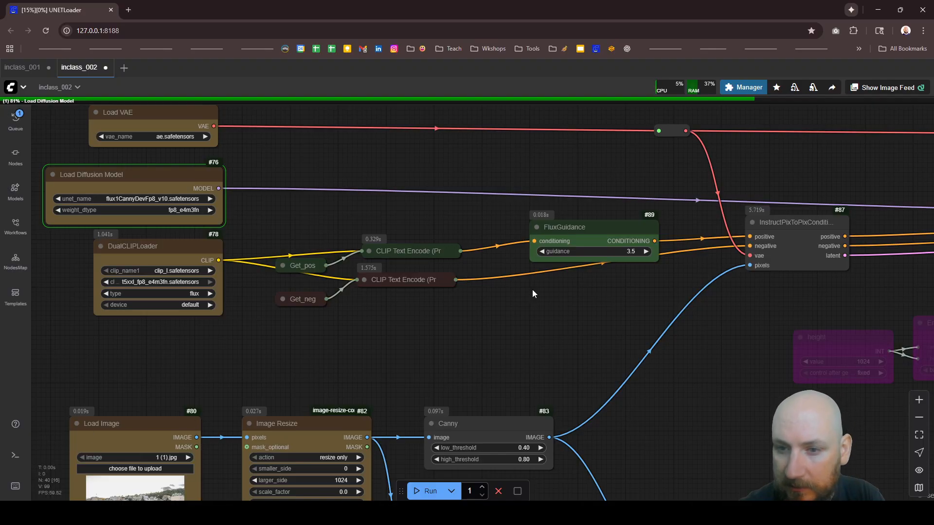
{"action": "left_click_drag", "start_coordinate": [586, 226], "coordinate": [565, 222]}
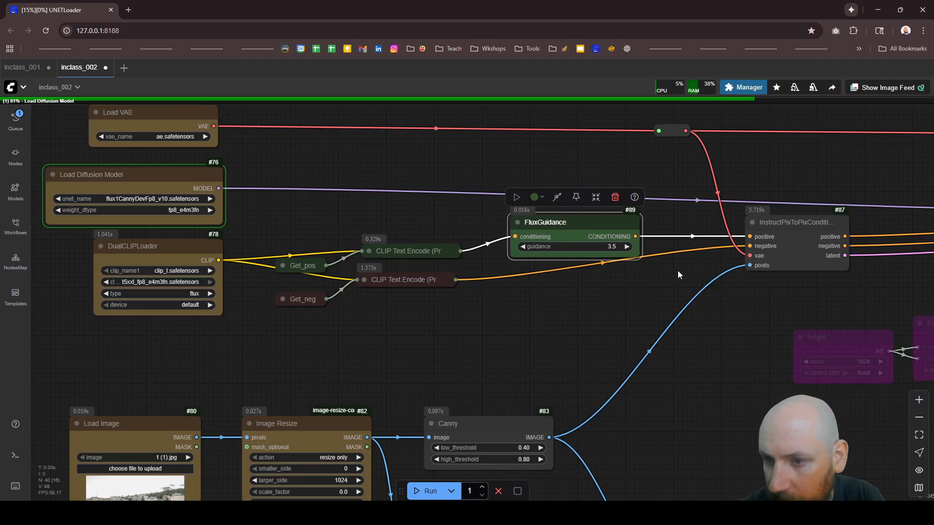
{"action": "left_click_drag", "start_coordinate": [782, 225], "coordinate": [764, 262]}
{"action": "scroll", "coordinate": [487, 214], "scroll_direction": "down", "scroll_amount": 6}
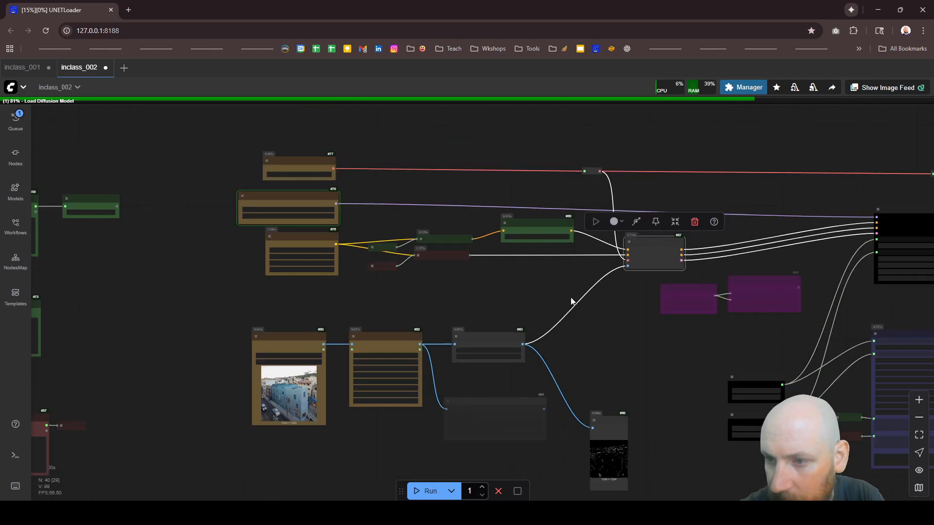
{"action": "left_click", "coordinate": [574, 336]}
Step: Examine the running workflow from the model loaders and conditioning nodes through KSampler to Image Save
{"action": "scroll", "coordinate": [579, 256], "scroll_direction": "up", "scroll_amount": 5}
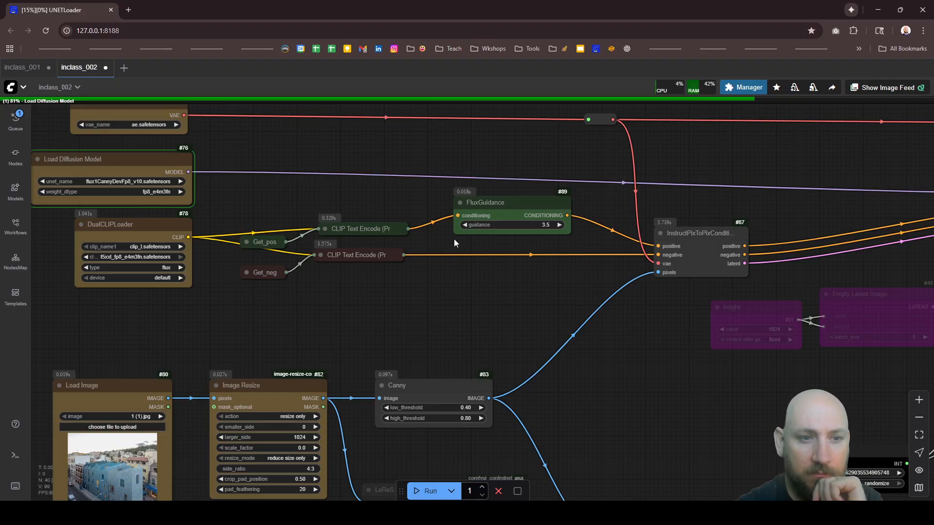
{"action": "scroll", "coordinate": [450, 237], "scroll_direction": "down", "scroll_amount": 5}
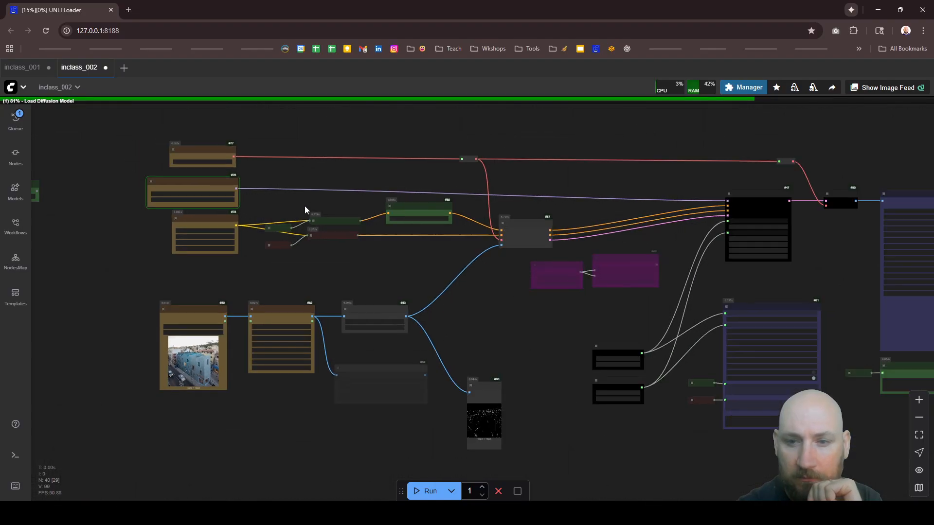
{"action": "scroll", "coordinate": [711, 296], "scroll_direction": "up", "scroll_amount": 5}
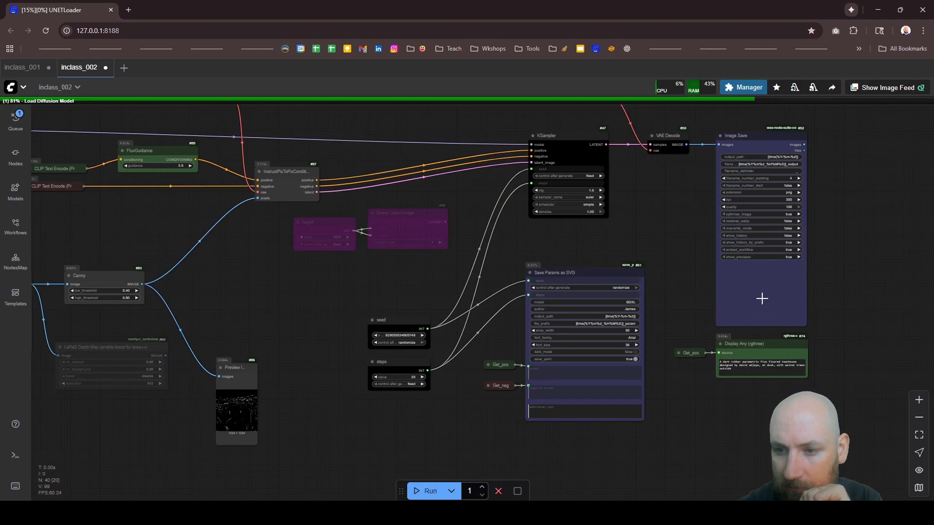
{"action": "scroll", "coordinate": [777, 341], "scroll_direction": "down", "scroll_amount": 5}
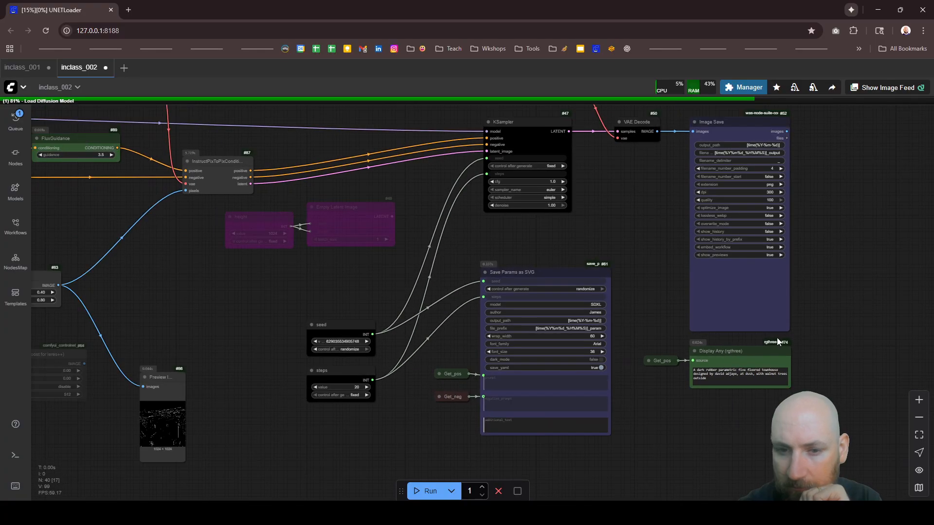
{"action": "scroll", "coordinate": [210, 344], "scroll_direction": "up", "scroll_amount": 5}
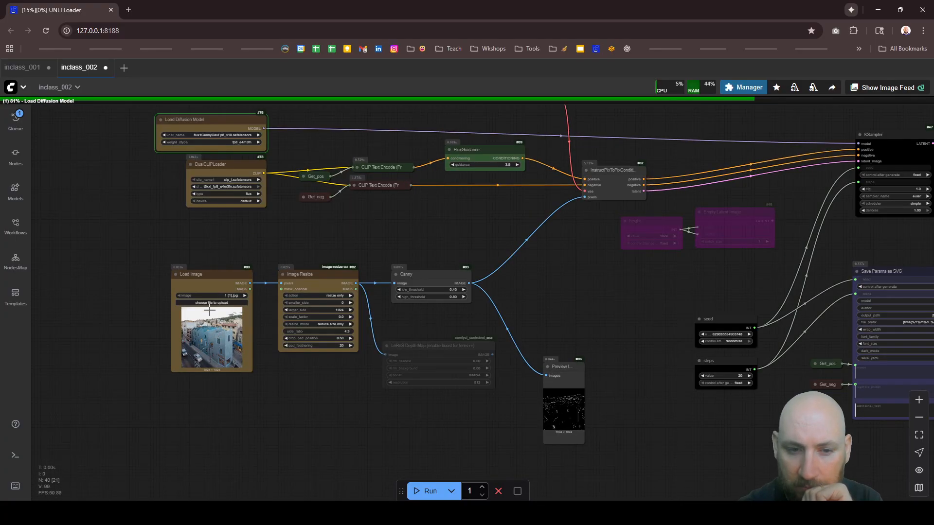
{"action": "scroll", "coordinate": [226, 296], "scroll_direction": "down", "scroll_amount": 4}
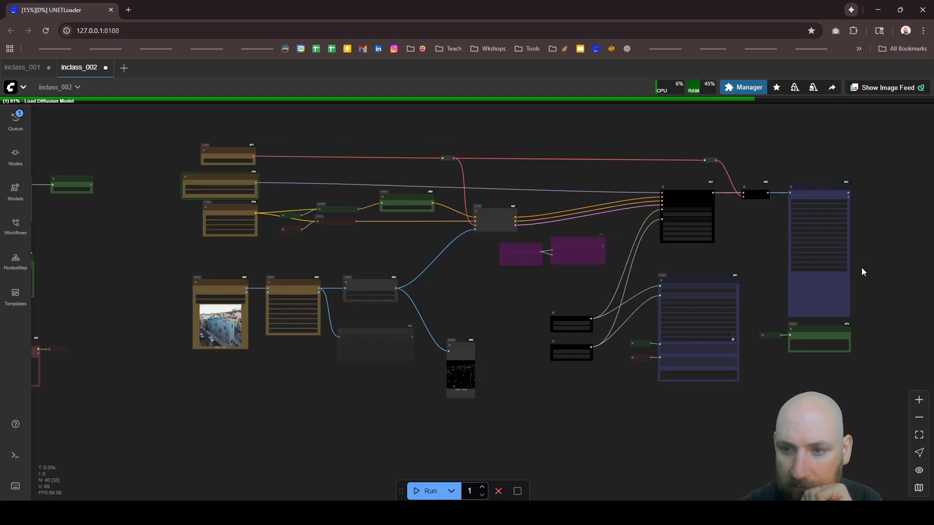
{"action": "scroll", "coordinate": [862, 271], "scroll_direction": "up", "scroll_amount": 4}
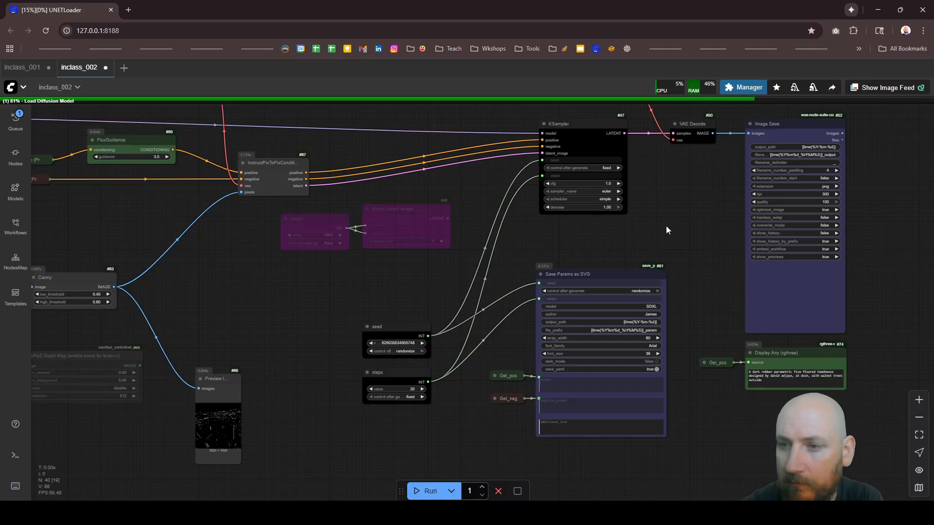
{"action": "scroll", "coordinate": [621, 209], "scroll_direction": "down", "scroll_amount": 5}
{"action": "scroll", "coordinate": [621, 209], "scroll_direction": "down", "scroll_amount": 1}
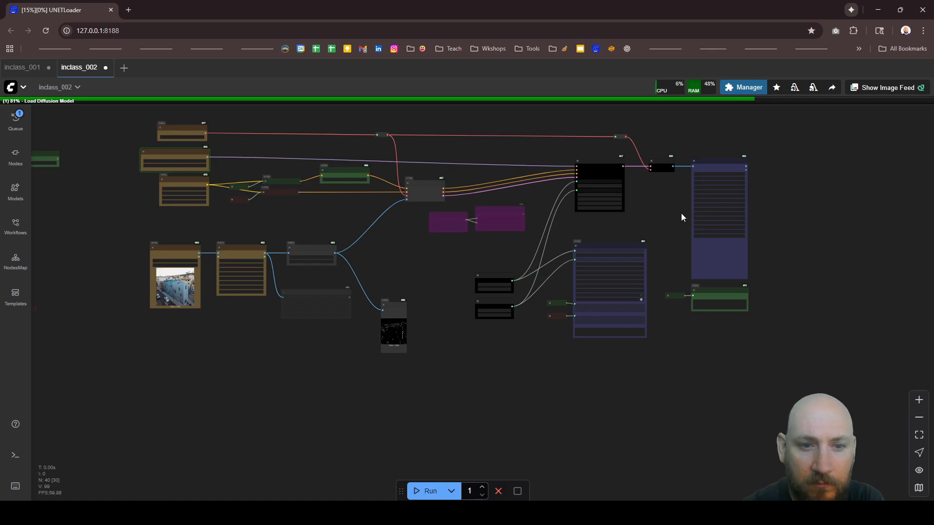
{"action": "scroll", "coordinate": [548, 181], "scroll_direction": "down", "scroll_amount": 3}
{"action": "scroll", "coordinate": [303, 166], "scroll_direction": "up", "scroll_amount": 8}
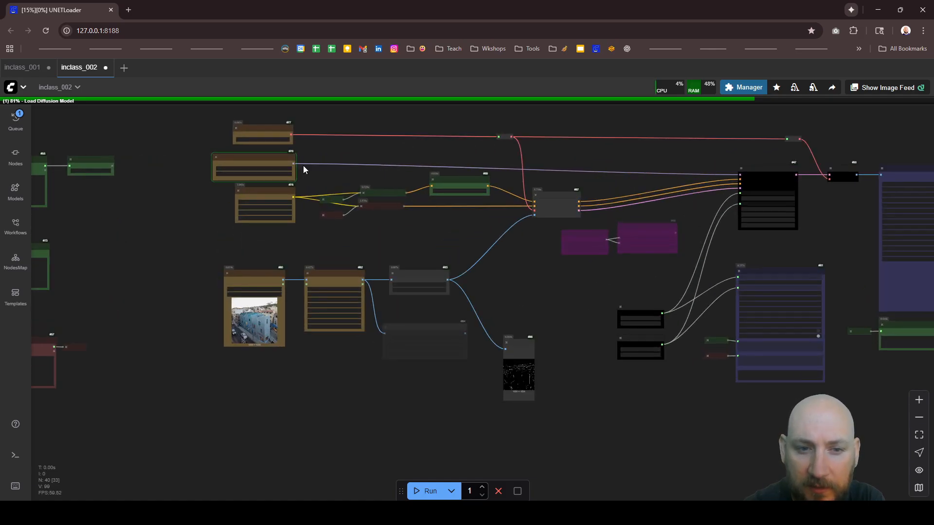
{"action": "scroll", "coordinate": [194, 134], "scroll_direction": "up", "scroll_amount": 5}
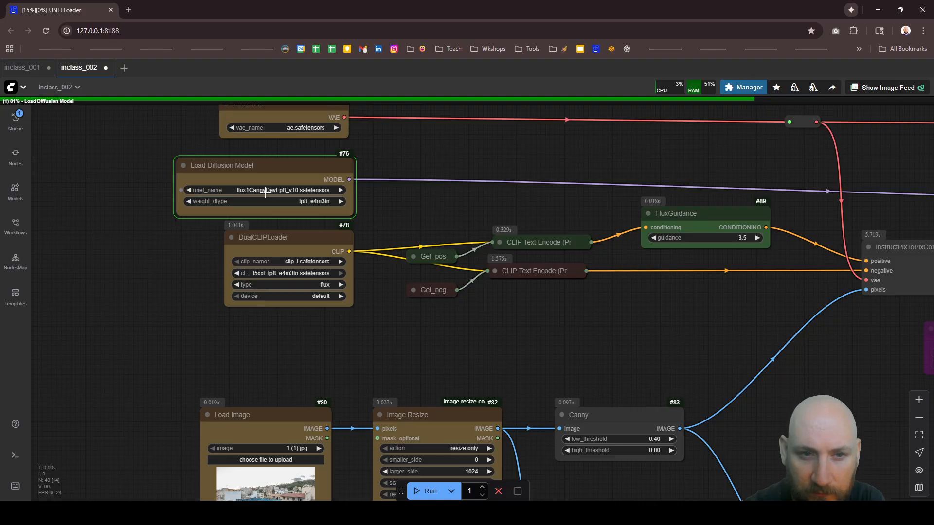
{"action": "scroll", "coordinate": [265, 193], "scroll_direction": "down", "scroll_amount": 3}
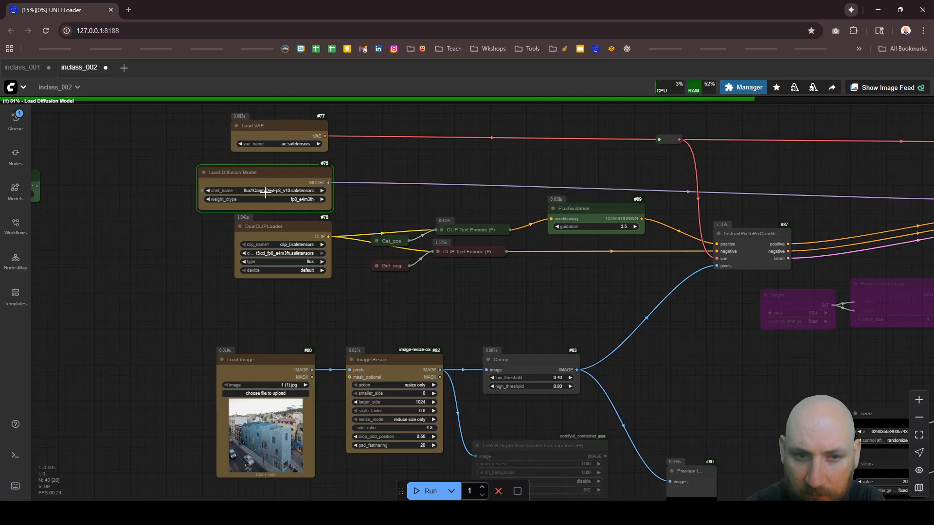
{"action": "scroll", "coordinate": [250, 189], "scroll_direction": "down", "scroll_amount": 2}
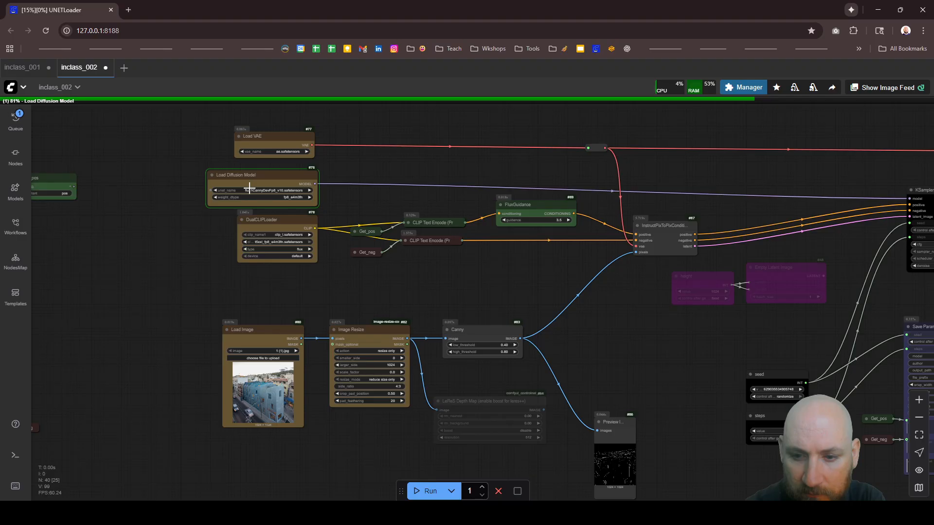
{"action": "scroll", "coordinate": [590, 317], "scroll_direction": "down", "scroll_amount": 2}
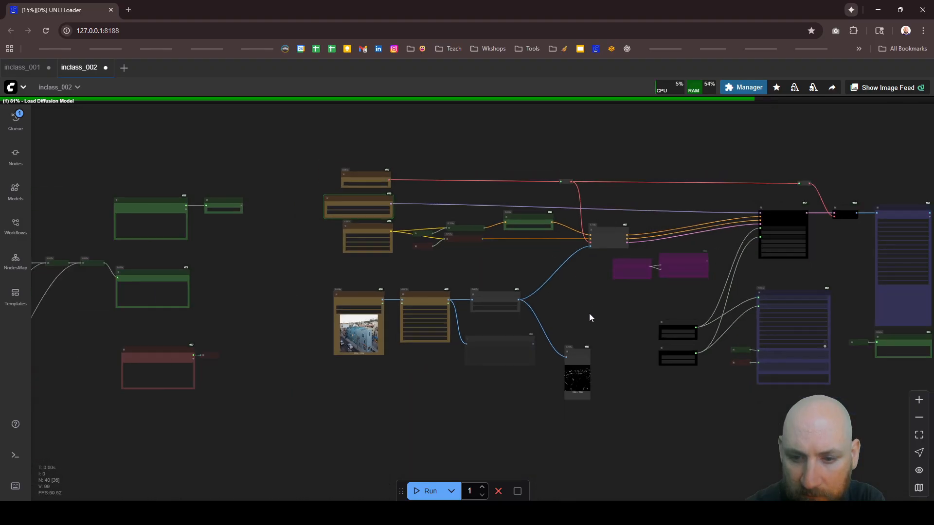
Step: Inspect the Canny edge map in the Preview Image node up close
{"action": "scroll", "coordinate": [589, 406], "scroll_direction": "up", "scroll_amount": 6}
{"action": "scroll", "coordinate": [548, 386], "scroll_direction": "up", "scroll_amount": 5}
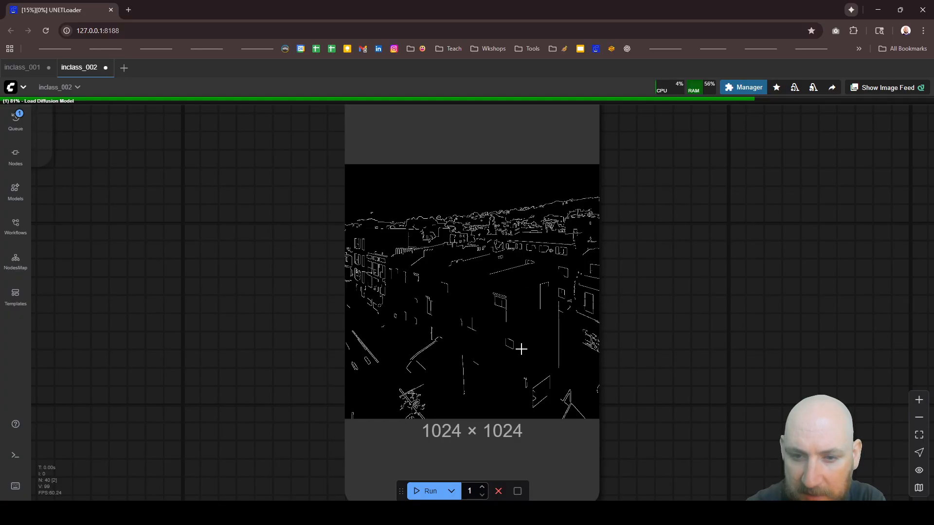
{"action": "scroll", "coordinate": [521, 349], "scroll_direction": "down", "scroll_amount": 3}
{"action": "scroll", "coordinate": [504, 336], "scroll_direction": "up", "scroll_amount": 5}
{"action": "scroll", "coordinate": [476, 250], "scroll_direction": "up", "scroll_amount": 2}
{"action": "scroll", "coordinate": [417, 271], "scroll_direction": "down", "scroll_amount": 5}
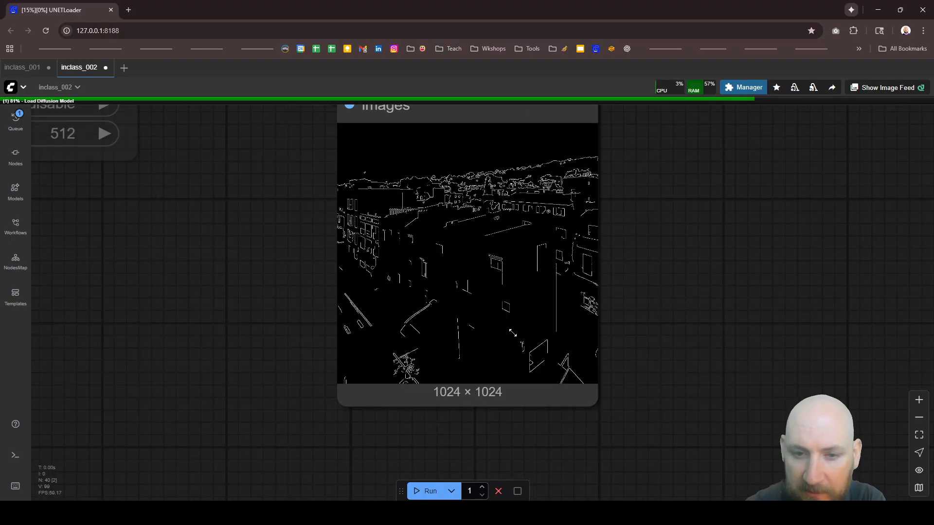
Step: Enlarge the Preview Image node and move it directly beside the Canny node's output
{"action": "scroll", "coordinate": [540, 377], "scroll_direction": "down", "scroll_amount": 5}
{"action": "scroll", "coordinate": [528, 355], "scroll_direction": "down", "scroll_amount": 6}
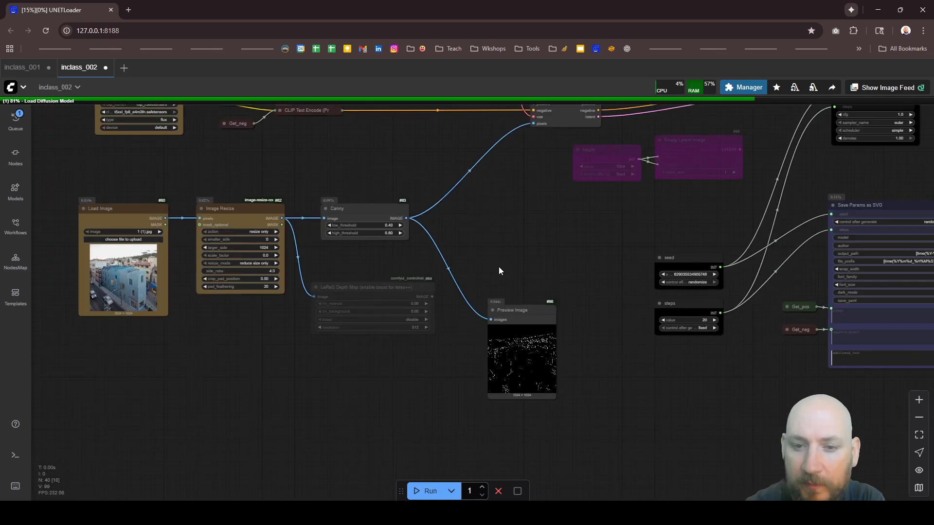
{"action": "scroll", "coordinate": [498, 271], "scroll_direction": "up", "scroll_amount": 2}
{"action": "left_click_drag", "start_coordinate": [533, 327], "coordinate": [486, 193]}
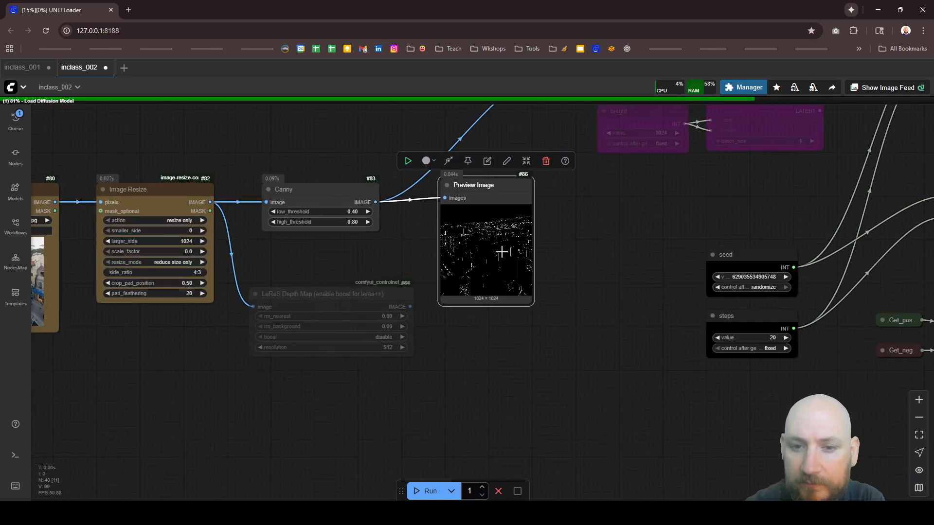
{"action": "left_click", "coordinate": [512, 366]}
{"action": "scroll", "coordinate": [391, 294], "scroll_direction": "down", "scroll_amount": 5}
{"action": "scroll", "coordinate": [392, 295], "scroll_direction": "down", "scroll_amount": 3}
{"action": "scroll", "coordinate": [630, 221], "scroll_direction": "up", "scroll_amount": 5}
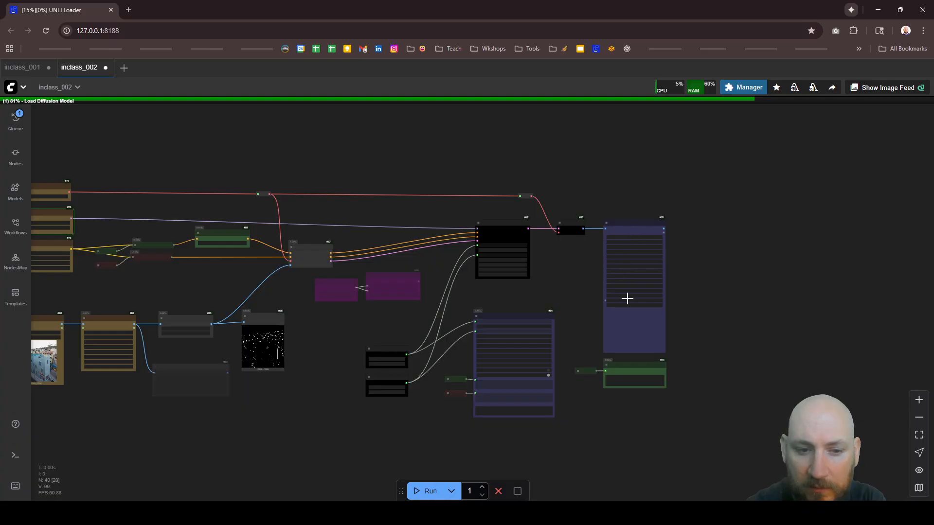
Step: Move the positive CR Prompt Text node and its connected Set_pos node directly below the Load Image node
{"action": "scroll", "coordinate": [625, 296], "scroll_direction": "down", "scroll_amount": 3}
{"action": "scroll", "coordinate": [608, 297], "scroll_direction": "down", "scroll_amount": 2}
{"action": "scroll", "coordinate": [161, 319], "scroll_direction": "up", "scroll_amount": 2}
{"action": "scroll", "coordinate": [110, 256], "scroll_direction": "up", "scroll_amount": 4}
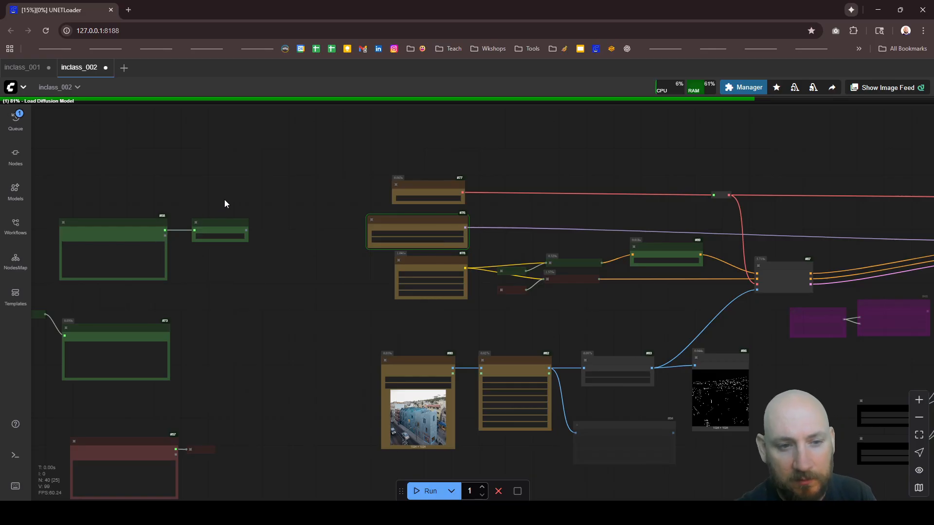
{"action": "left_click_drag", "start_coordinate": [224, 199], "coordinate": [472, 485]}
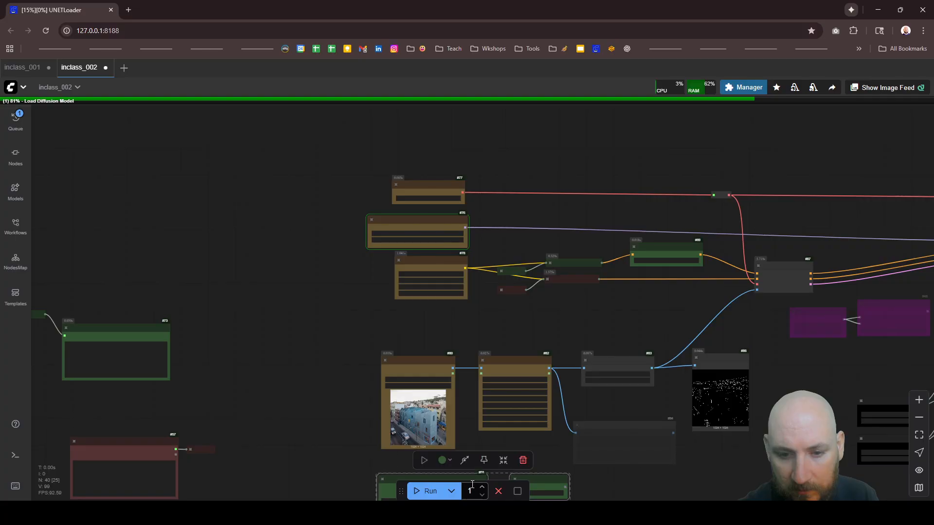
{"action": "left_click", "coordinate": [308, 421]}
Step: Align the Set_pos node horizontally with the prompt output of the green CR Prompt Text node
{"action": "scroll", "coordinate": [429, 419], "scroll_direction": "down", "scroll_amount": 2}
{"action": "scroll", "coordinate": [429, 419], "scroll_direction": "up", "scroll_amount": 8}
{"action": "left_click", "coordinate": [448, 415]}
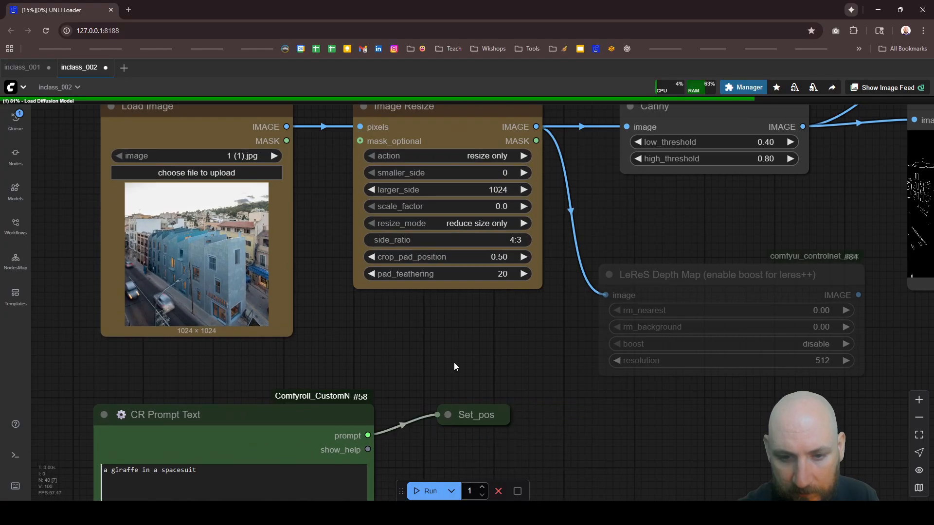
{"action": "scroll", "coordinate": [450, 336], "scroll_direction": "down", "scroll_amount": 4}
{"action": "scroll", "coordinate": [458, 360], "scroll_direction": "up", "scroll_amount": 3}
{"action": "left_click_drag", "start_coordinate": [461, 375], "coordinate": [462, 379]}
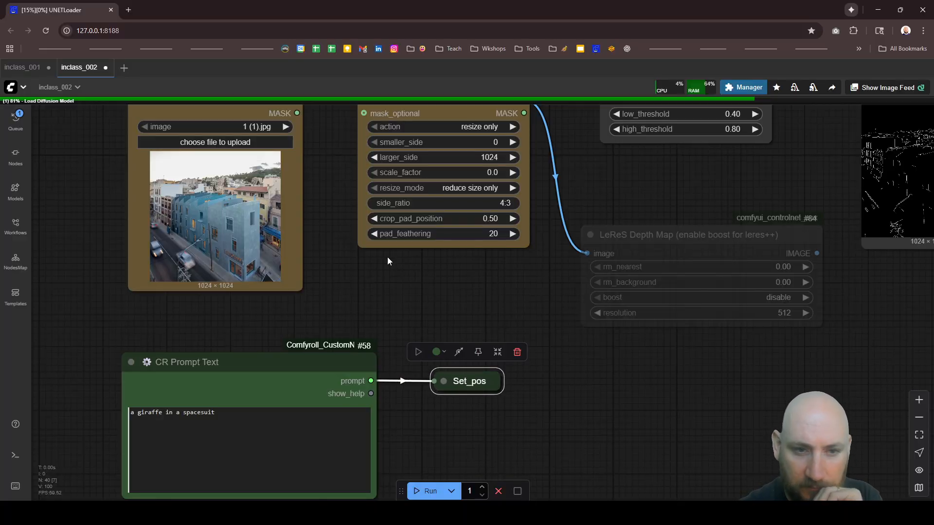
Step: Follow the running workflow at KSampler, VAE Decode and Image Save, and review the Load Image, Image Resize and Canny nodes
{"action": "scroll", "coordinate": [387, 258], "scroll_direction": "down", "scroll_amount": 15}
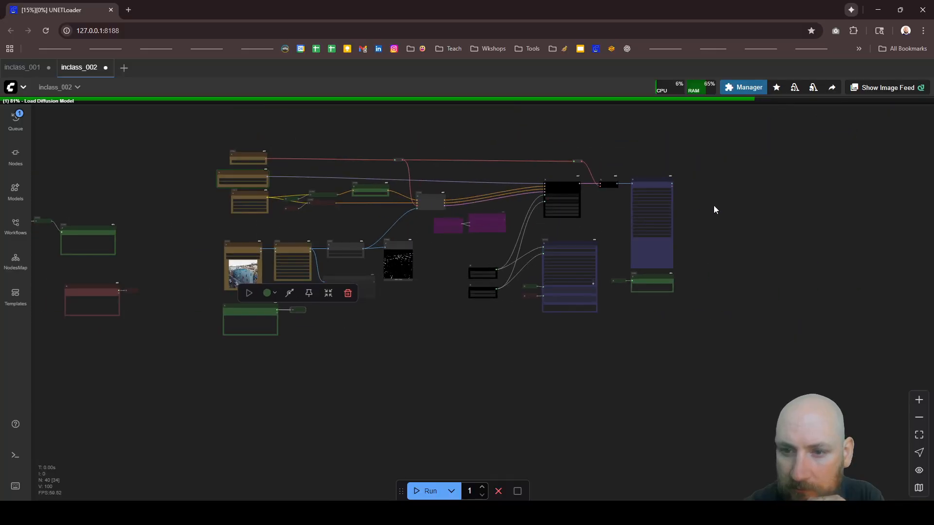
{"action": "scroll", "coordinate": [669, 205], "scroll_direction": "up", "scroll_amount": 10}
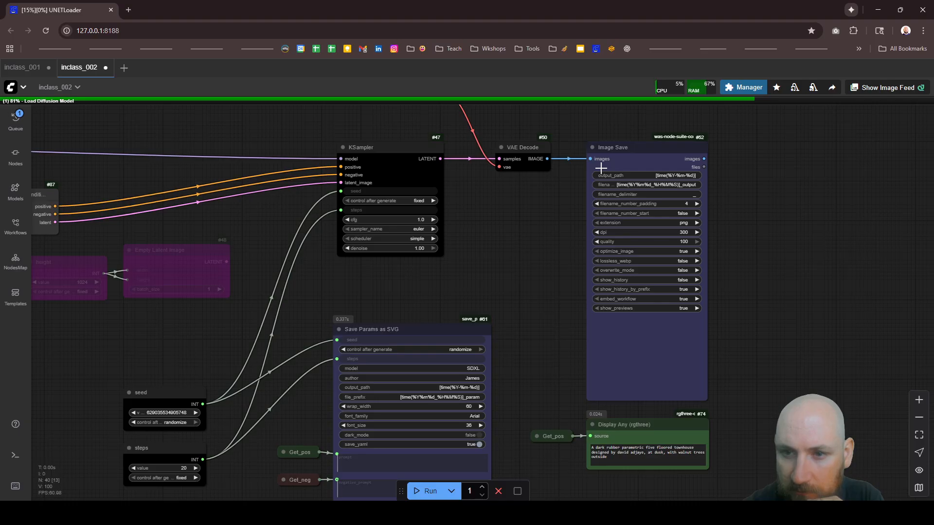
{"action": "scroll", "coordinate": [601, 167], "scroll_direction": "down", "scroll_amount": 3}
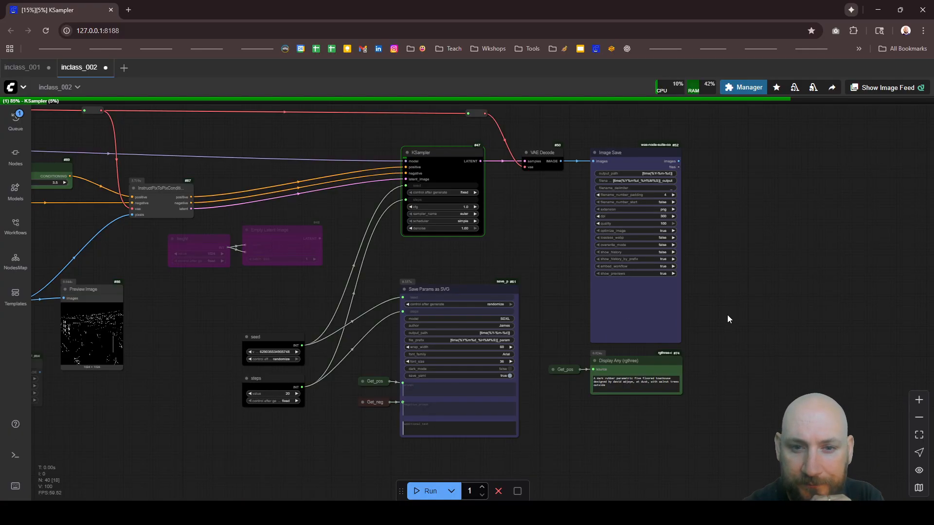
{"action": "scroll", "coordinate": [490, 218], "scroll_direction": "up", "scroll_amount": 5}
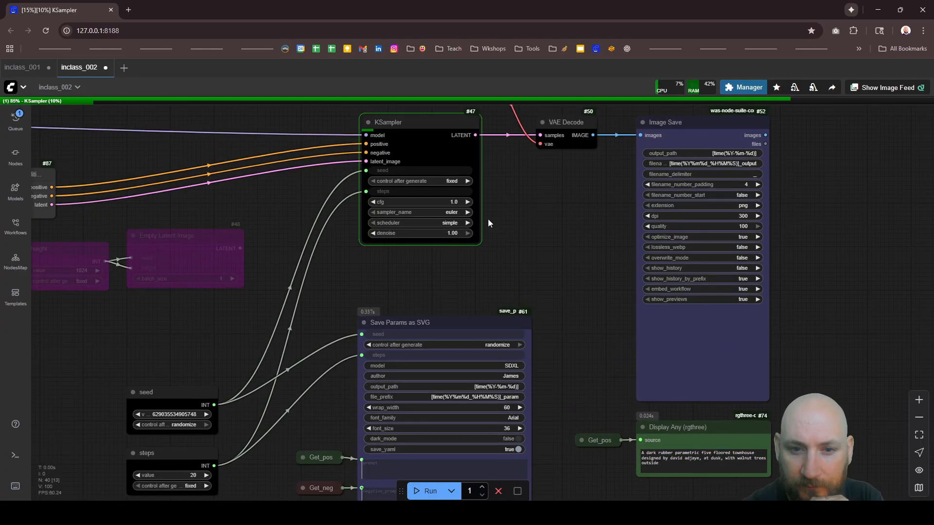
{"action": "scroll", "coordinate": [406, 169], "scroll_direction": "up", "scroll_amount": 4}
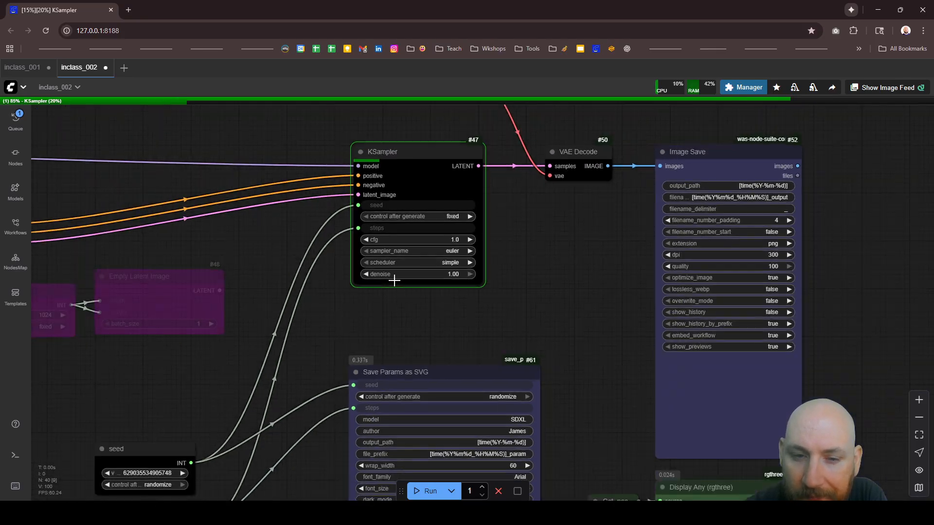
{"action": "scroll", "coordinate": [392, 277], "scroll_direction": "down", "scroll_amount": 5}
{"action": "scroll", "coordinate": [498, 217], "scroll_direction": "down", "scroll_amount": 7}
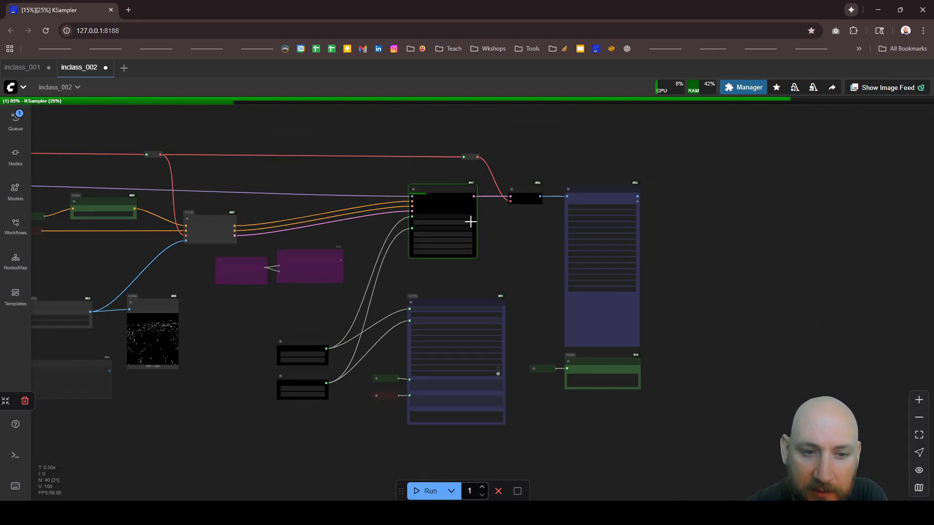
{"action": "scroll", "coordinate": [470, 218], "scroll_direction": "up", "scroll_amount": 6}
{"action": "scroll", "coordinate": [471, 189], "scroll_direction": "up", "scroll_amount": 3}
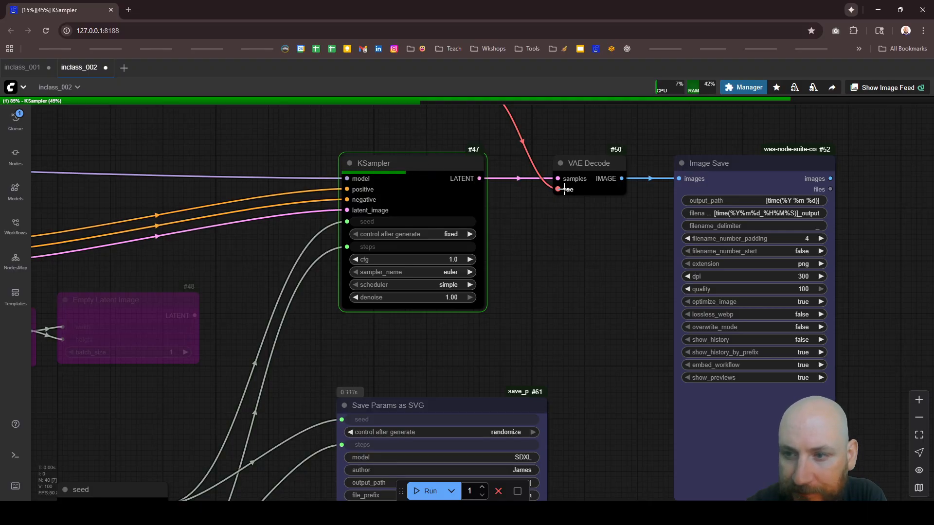
{"action": "scroll", "coordinate": [532, 148], "scroll_direction": "down", "scroll_amount": 5}
{"action": "scroll", "coordinate": [536, 151], "scroll_direction": "down", "scroll_amount": 4}
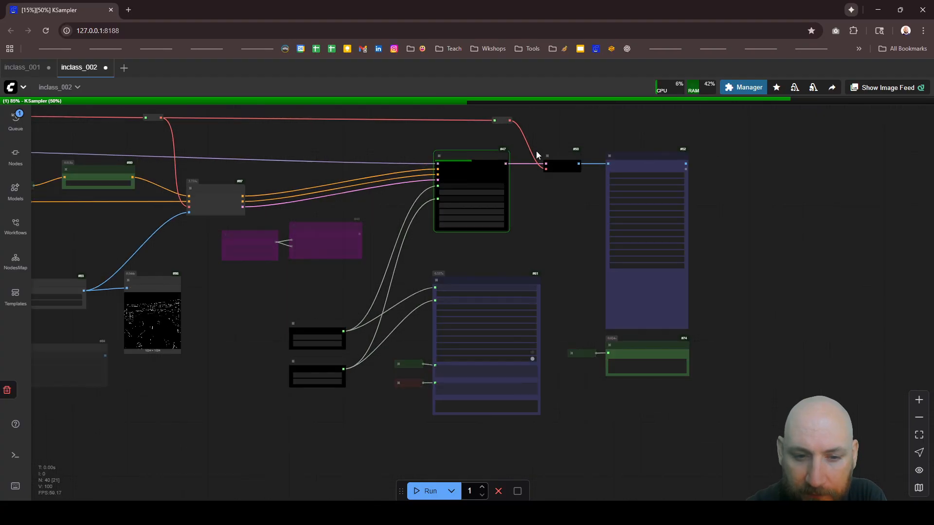
{"action": "scroll", "coordinate": [545, 181], "scroll_direction": "down", "scroll_amount": 1}
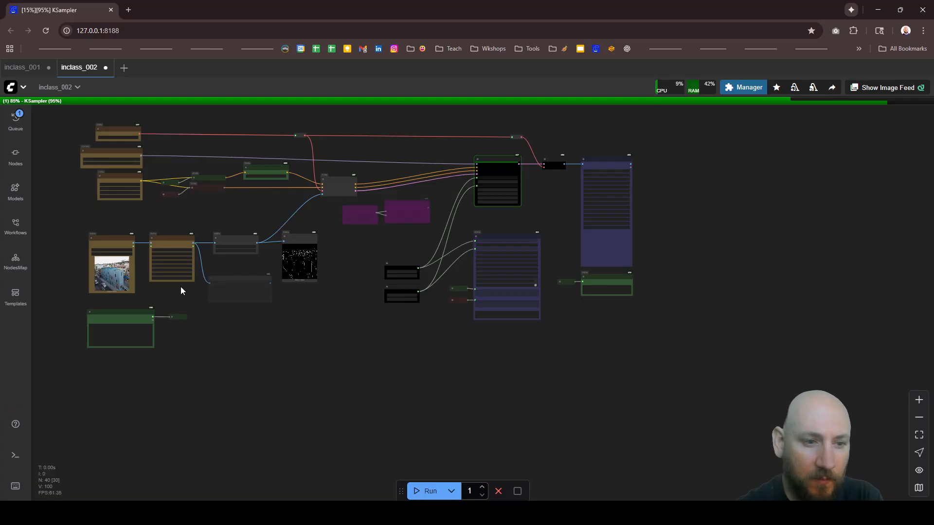
{"action": "scroll", "coordinate": [94, 262], "scroll_direction": "up", "scroll_amount": 5}
{"action": "scroll", "coordinate": [95, 258], "scroll_direction": "down", "scroll_amount": 5}
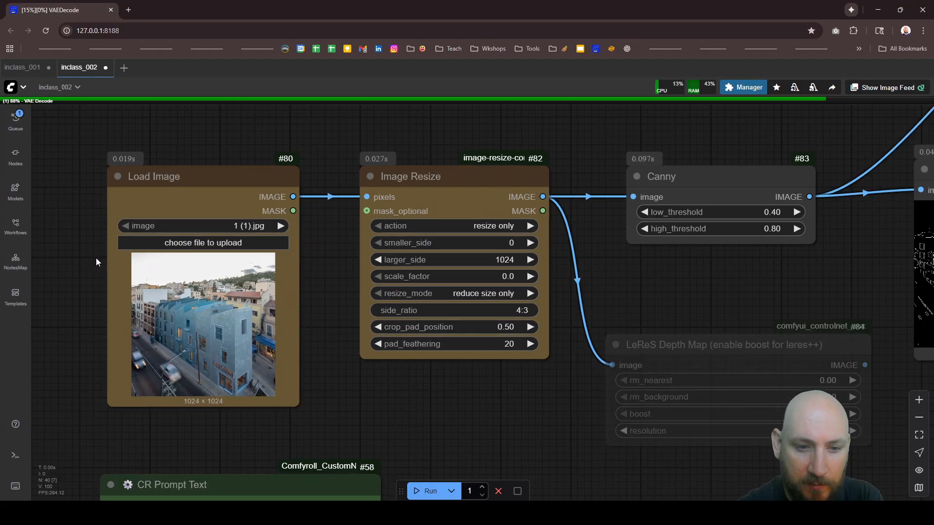
{"action": "scroll", "coordinate": [131, 262], "scroll_direction": "down", "scroll_amount": 3}
Step: Examine the generated image in the Image Save node up close and compare it with the prompt shown in Display Any
{"action": "scroll", "coordinate": [494, 263], "scroll_direction": "up", "scroll_amount": 10}
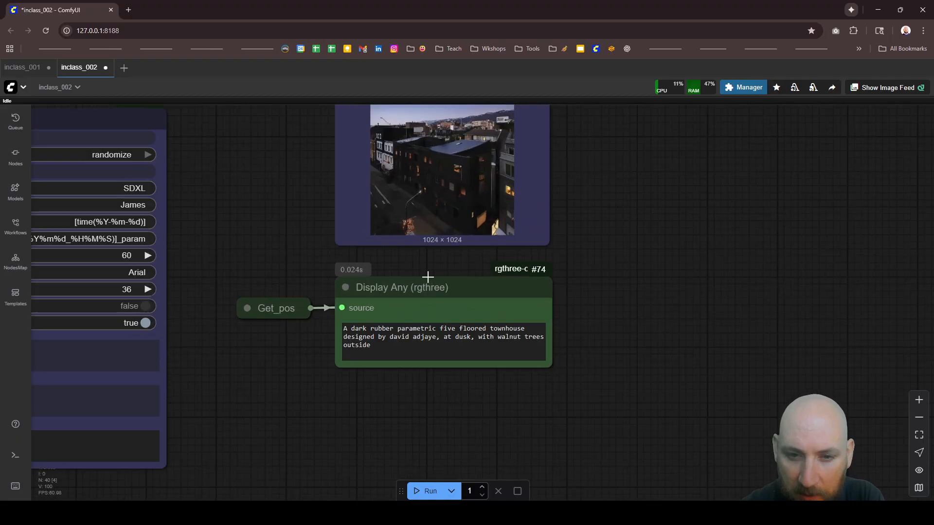
{"action": "scroll", "coordinate": [469, 228], "scroll_direction": "up", "scroll_amount": 12}
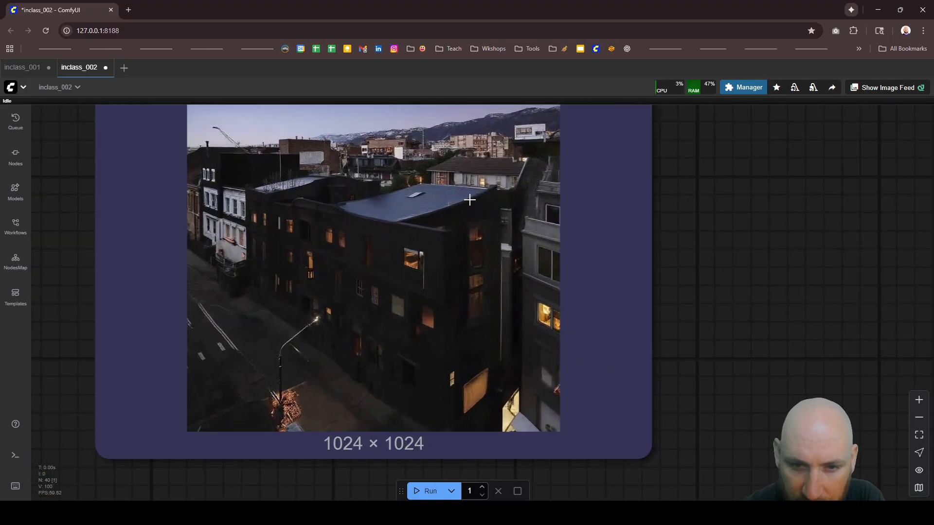
{"action": "scroll", "coordinate": [466, 191], "scroll_direction": "down", "scroll_amount": 6}
{"action": "scroll", "coordinate": [466, 191], "scroll_direction": "down", "scroll_amount": 4}
{"action": "scroll", "coordinate": [462, 301], "scroll_direction": "up", "scroll_amount": 5}
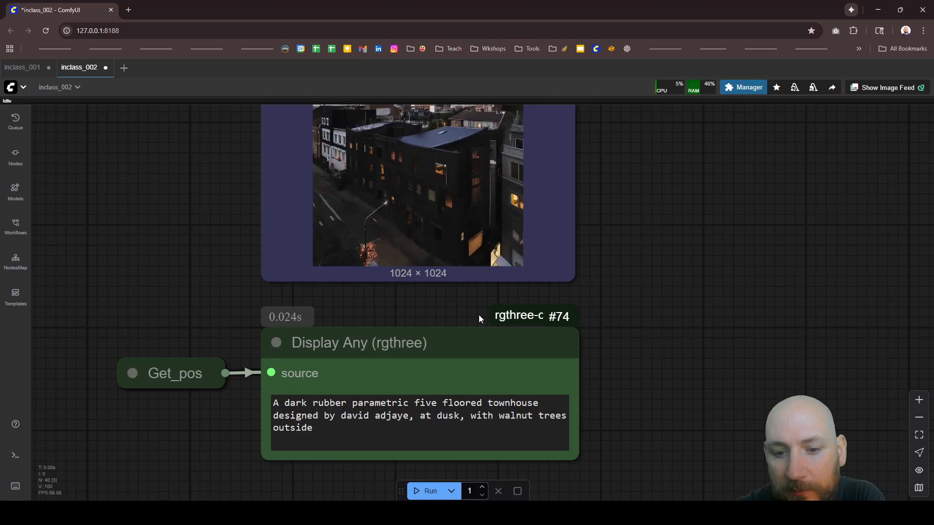
{"action": "scroll", "coordinate": [483, 355], "scroll_direction": "down", "scroll_amount": 3}
{"action": "scroll", "coordinate": [465, 187], "scroll_direction": "up", "scroll_amount": 6}
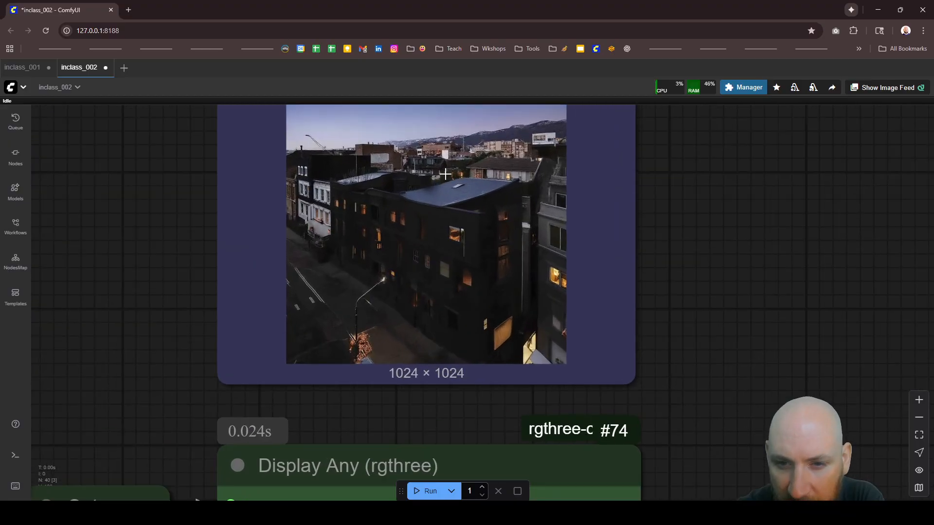
{"action": "scroll", "coordinate": [474, 205], "scroll_direction": "up", "scroll_amount": 2}
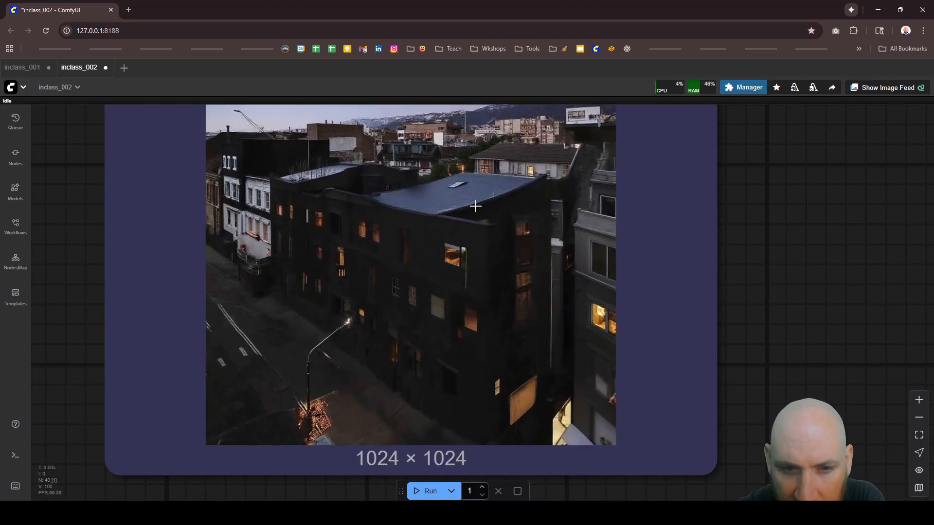
{"action": "scroll", "coordinate": [487, 253], "scroll_direction": "down", "scroll_amount": 4}
{"action": "scroll", "coordinate": [620, 262], "scroll_direction": "down", "scroll_amount": 2}
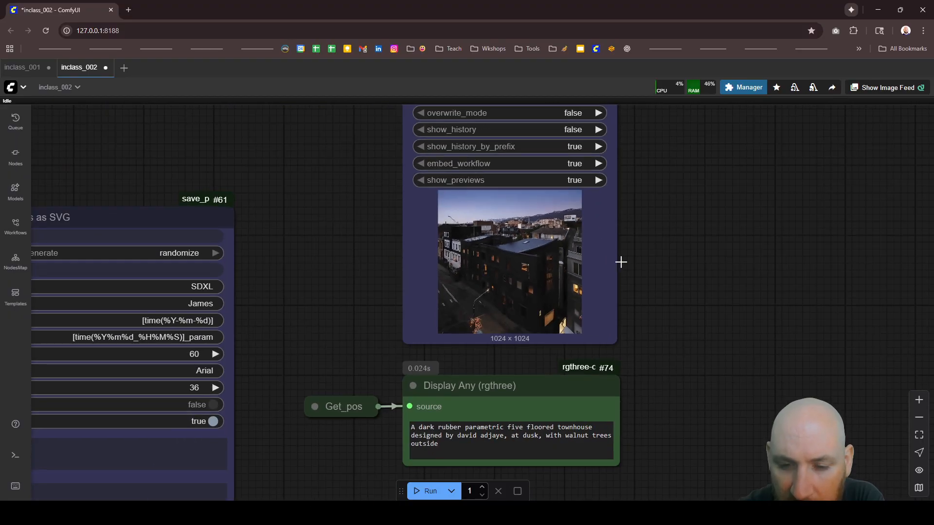
{"action": "scroll", "coordinate": [627, 255], "scroll_direction": "down", "scroll_amount": 6}
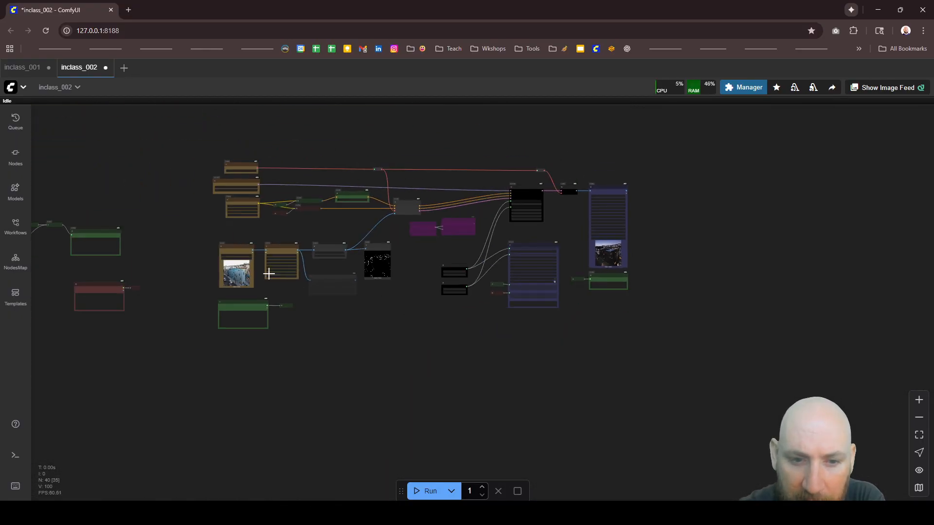
Step: Load 5.jpg from the inputs/100architects folder into the Load Image node
{"action": "scroll", "coordinate": [269, 274], "scroll_direction": "up", "scroll_amount": 6}
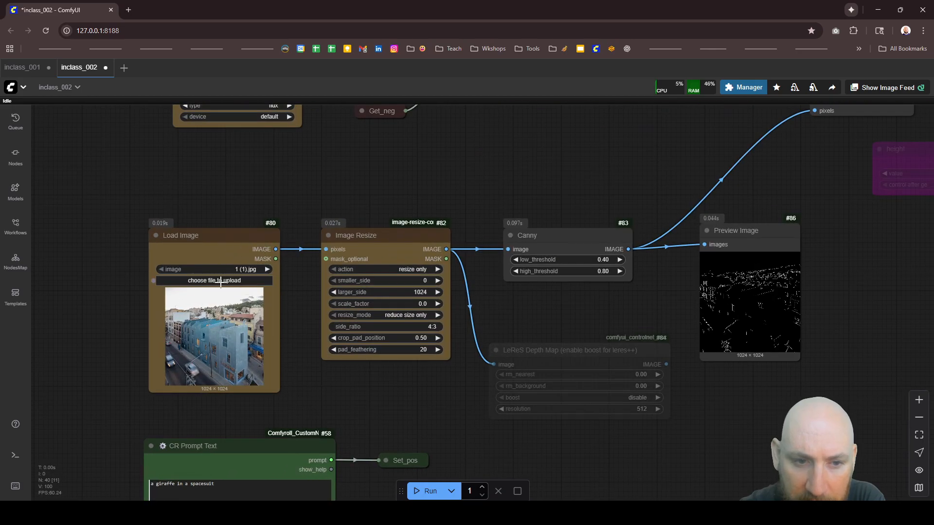
{"action": "left_click", "coordinate": [221, 280]}
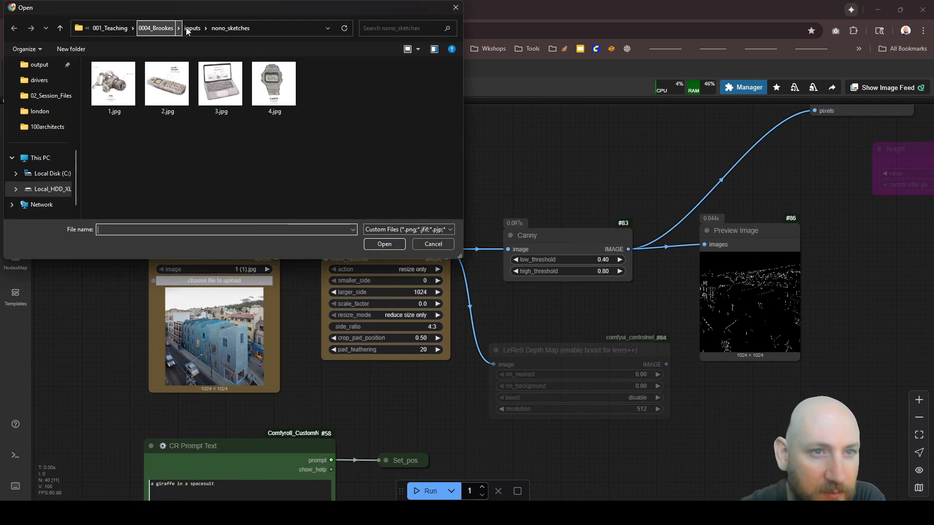
{"action": "left_click", "coordinate": [189, 29]}
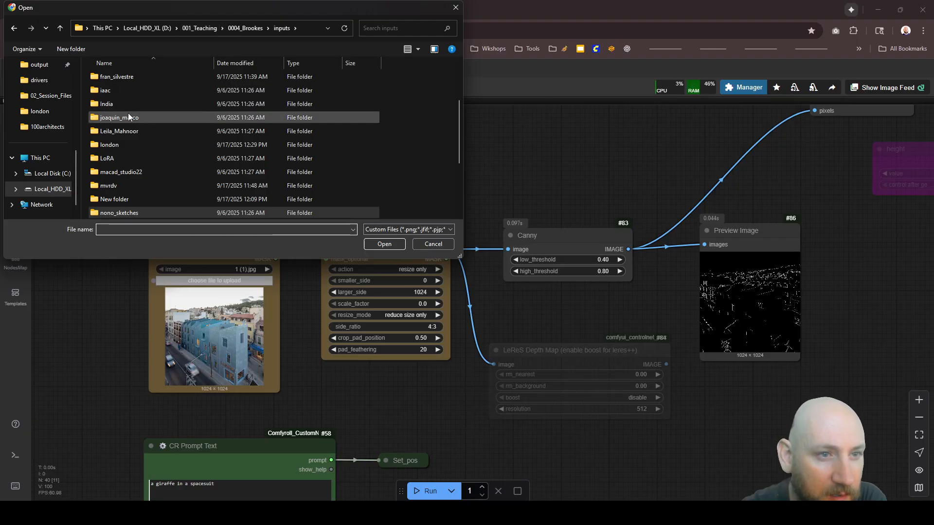
{"action": "scroll", "coordinate": [124, 116], "scroll_direction": "up", "scroll_amount": 4}
{"action": "double_click", "coordinate": [121, 77]}
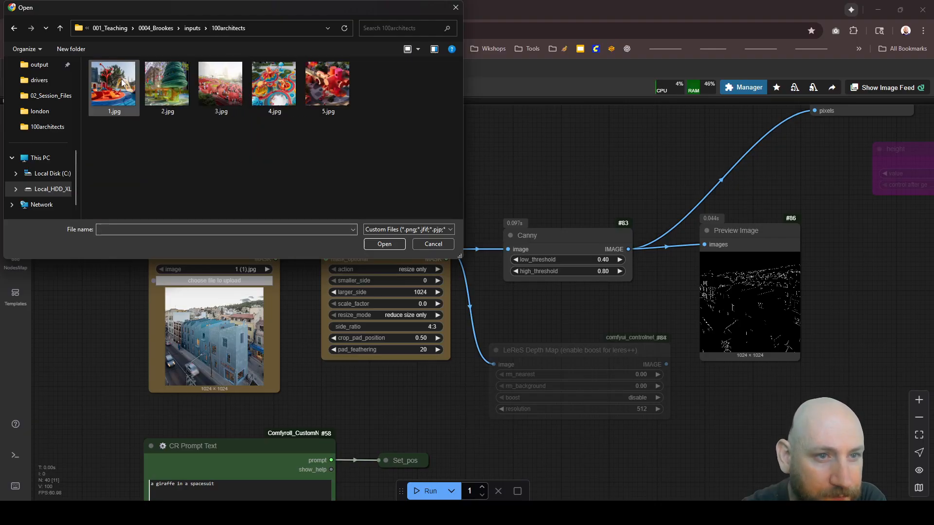
{"action": "left_click", "coordinate": [317, 97]}
{"action": "left_click", "coordinate": [375, 246]}
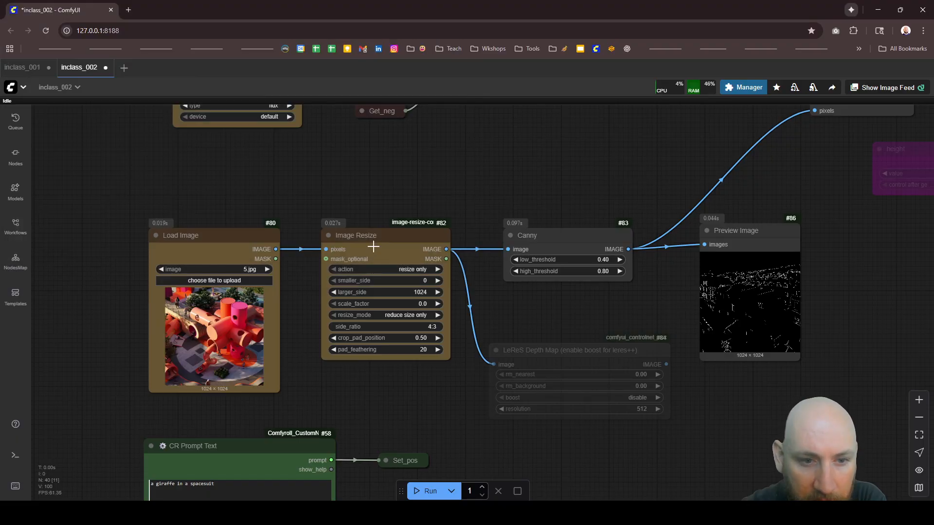
Step: Replace the positive prompt with "a swimming pool with kids playing by the beach" and run the workflow
{"action": "scroll", "coordinate": [285, 184], "scroll_direction": "down", "scroll_amount": 8}
{"action": "scroll", "coordinate": [272, 362], "scroll_direction": "up", "scroll_amount": 9}
{"action": "left_click_drag", "start_coordinate": [251, 283], "coordinate": [87, 274]}
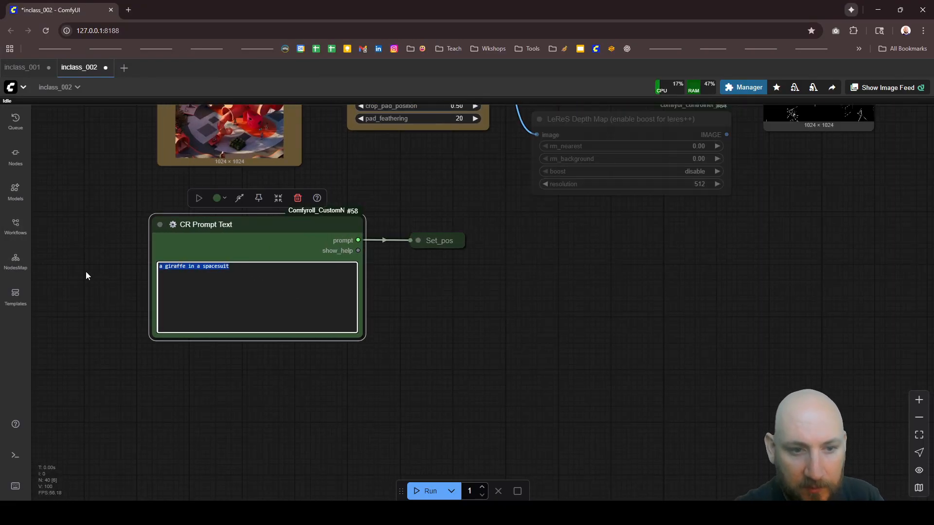
{"action": "type", "text": "a"}
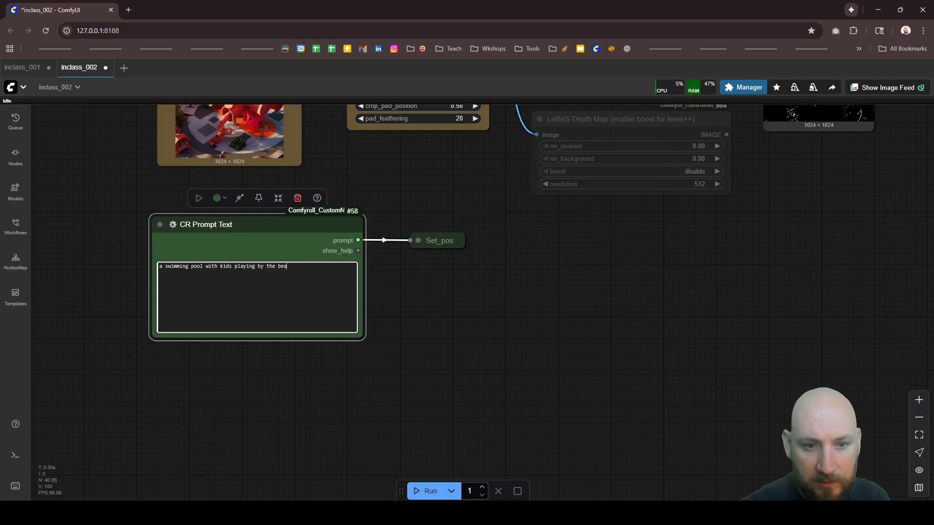
{"action": "left_click", "coordinate": [421, 491]}
Step: Inspect the new Canny edge map of 5.jpg in the Preview Image node up close
{"action": "scroll", "coordinate": [284, 363], "scroll_direction": "down", "scroll_amount": 5}
{"action": "scroll", "coordinate": [523, 163], "scroll_direction": "down", "scroll_amount": 1}
{"action": "scroll", "coordinate": [537, 159], "scroll_direction": "up", "scroll_amount": 5}
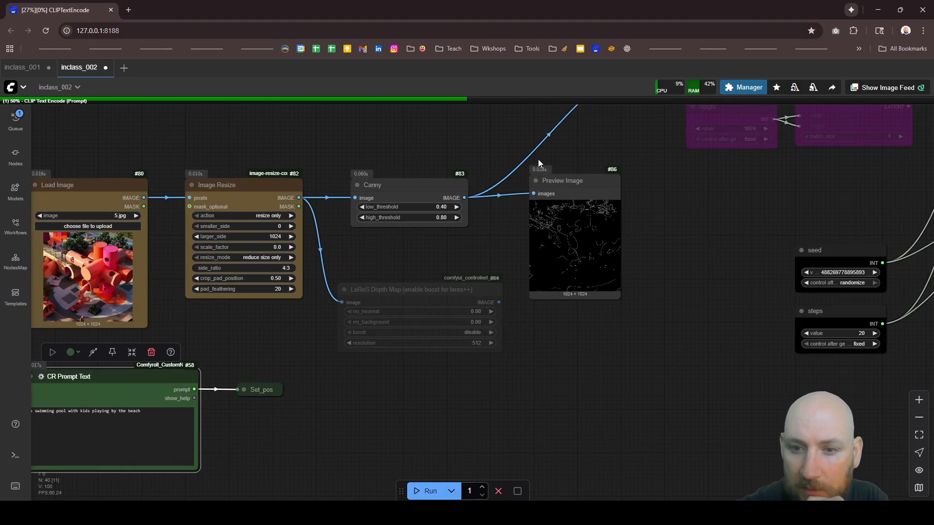
{"action": "scroll", "coordinate": [596, 219], "scroll_direction": "up", "scroll_amount": 5}
{"action": "scroll", "coordinate": [530, 259], "scroll_direction": "down", "scroll_amount": 1}
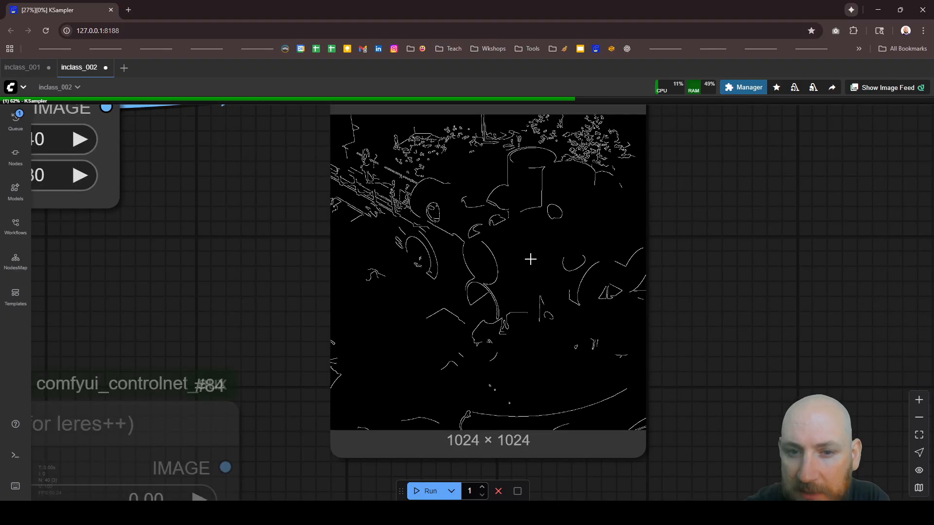
{"action": "scroll", "coordinate": [530, 259], "scroll_direction": "down", "scroll_amount": 3}
{"action": "scroll", "coordinate": [502, 273], "scroll_direction": "down", "scroll_amount": 5}
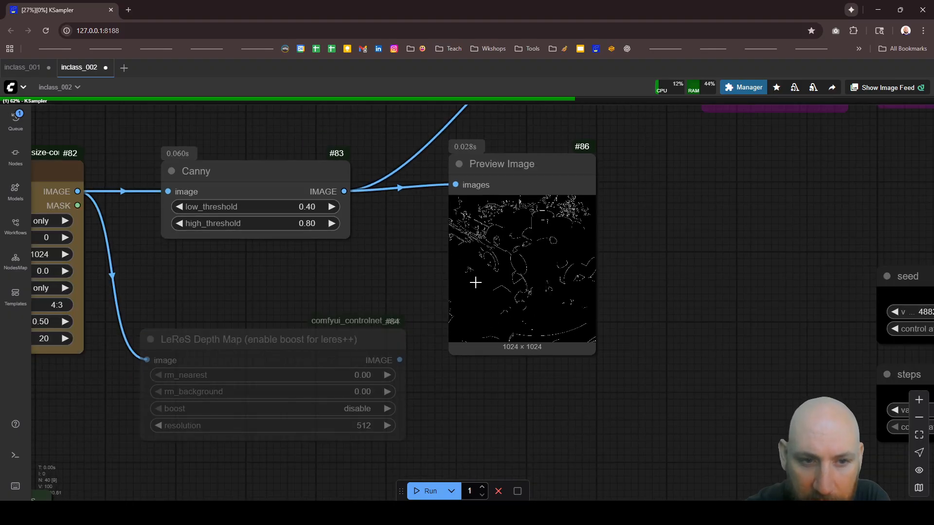
{"action": "scroll", "coordinate": [531, 238], "scroll_direction": "up", "scroll_amount": 4}
{"action": "scroll", "coordinate": [375, 318], "scroll_direction": "down", "scroll_amount": 3}
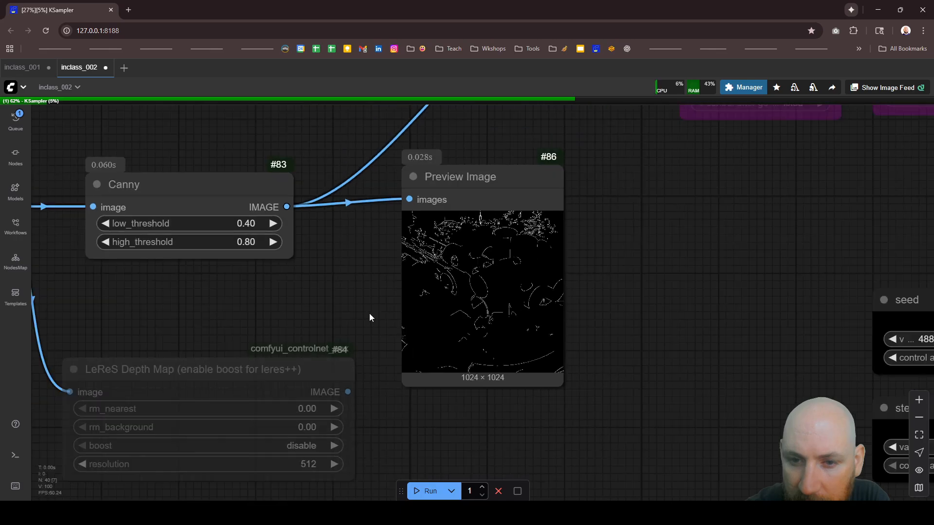
Step: Follow the second run's sampling progress at the KSampler node and on towards Image Save
{"action": "scroll", "coordinate": [386, 263], "scroll_direction": "down", "scroll_amount": 8}
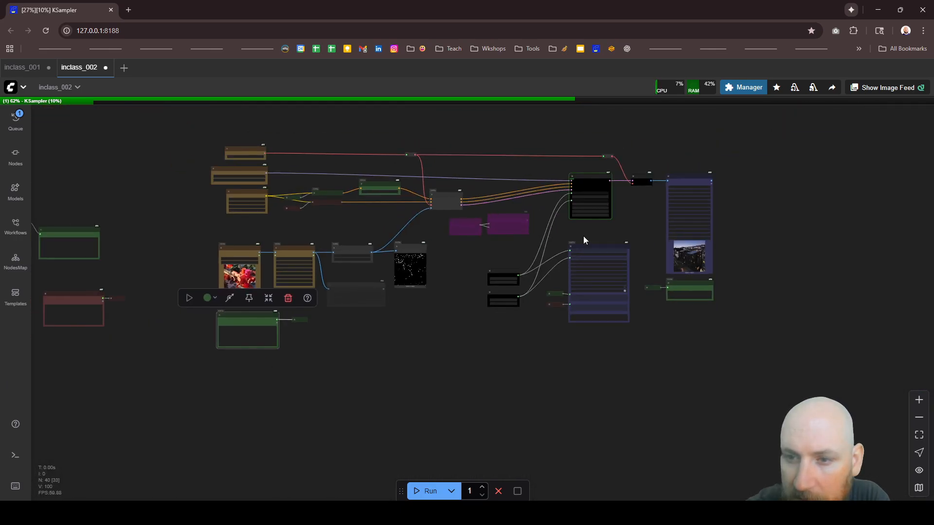
{"action": "scroll", "coordinate": [749, 213], "scroll_direction": "up", "scroll_amount": 5}
{"action": "scroll", "coordinate": [552, 153], "scroll_direction": "up", "scroll_amount": 3}
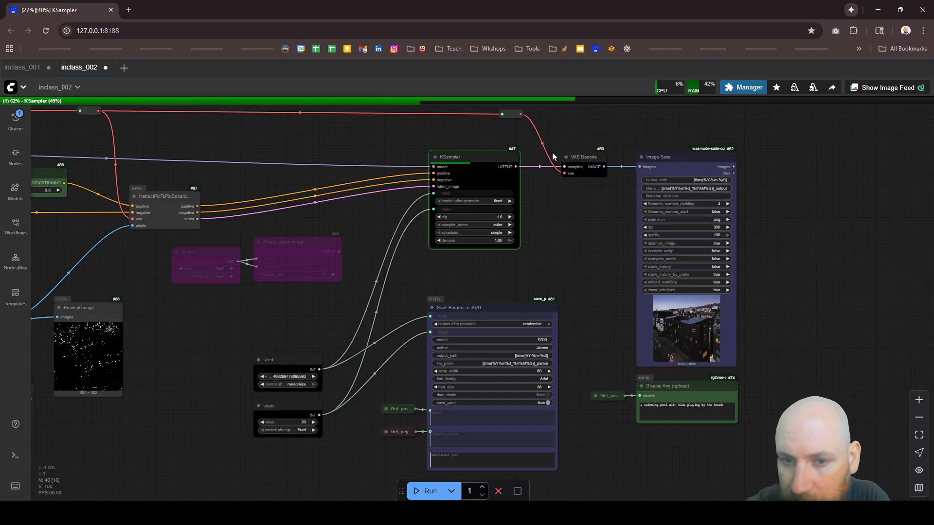
{"action": "scroll", "coordinate": [498, 291], "scroll_direction": "down", "scroll_amount": 5}
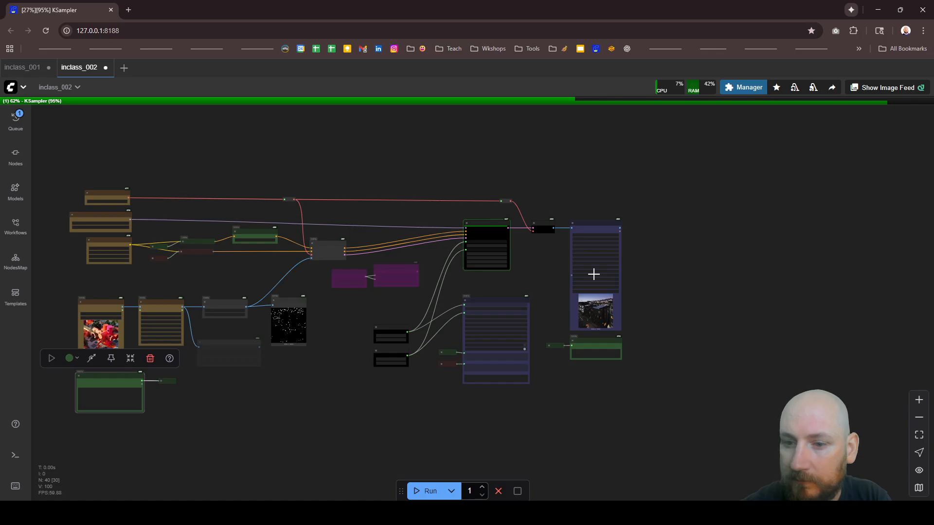
Step: Examine the swimming pool image generated from 5.jpg in the Image Save node up close
{"action": "scroll", "coordinate": [617, 333], "scroll_direction": "up", "scroll_amount": 3}
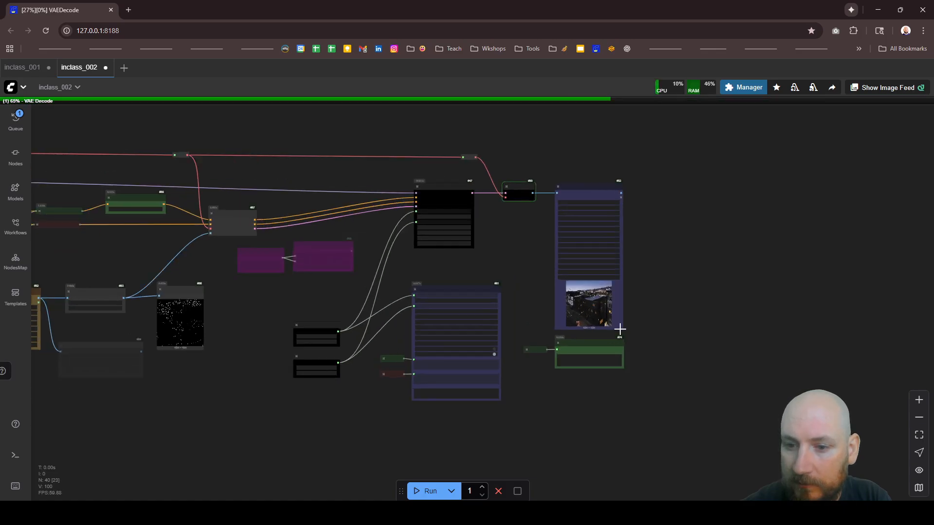
{"action": "scroll", "coordinate": [620, 330], "scroll_direction": "up", "scroll_amount": 8}
{"action": "scroll", "coordinate": [613, 316], "scroll_direction": "up", "scroll_amount": 4}
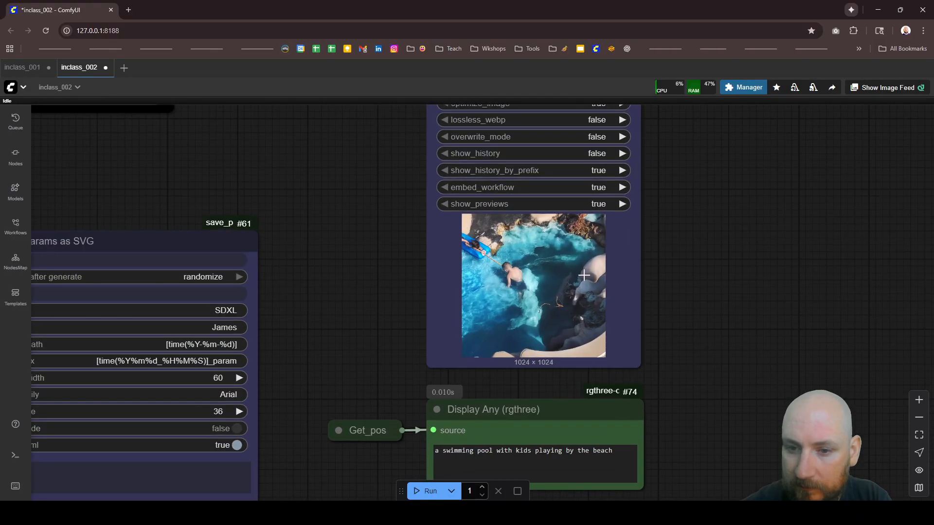
{"action": "scroll", "coordinate": [583, 275], "scroll_direction": "up", "scroll_amount": 5}
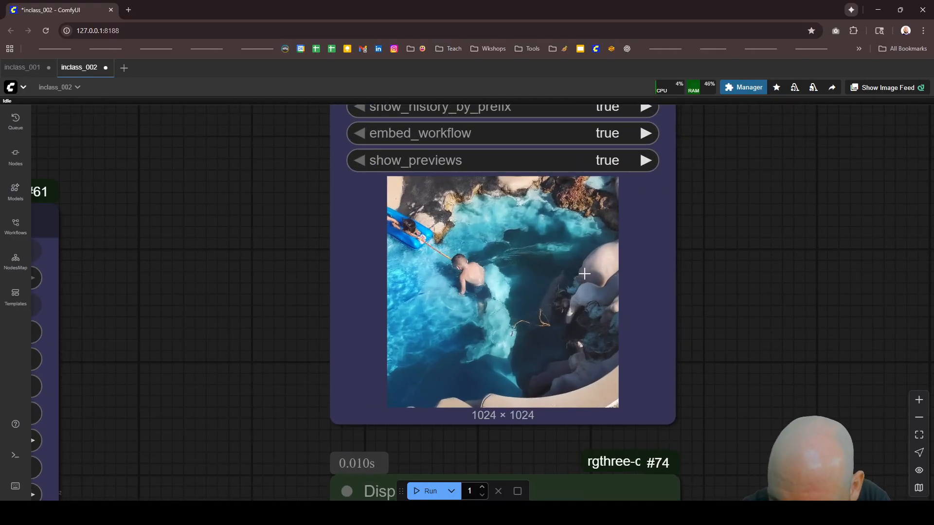
{"action": "scroll", "coordinate": [669, 270], "scroll_direction": "down", "scroll_amount": 15}
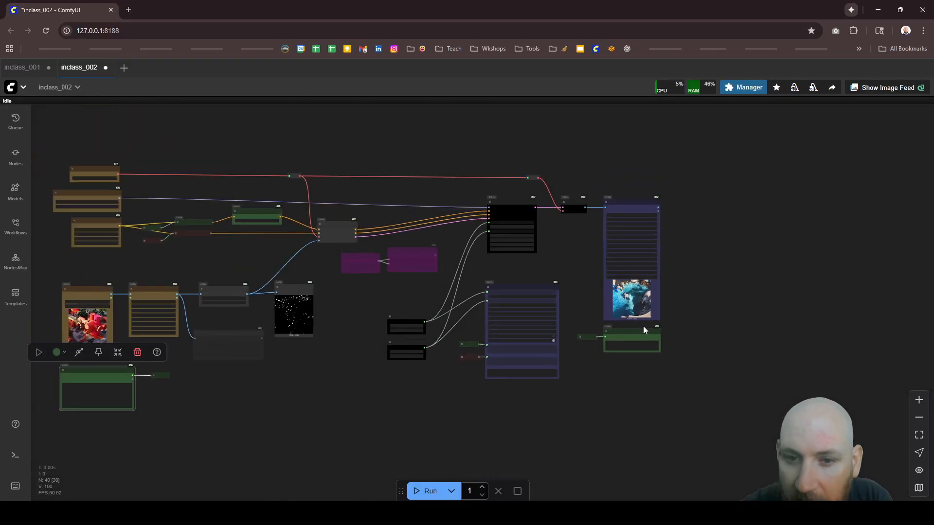
{"action": "scroll", "coordinate": [302, 302], "scroll_direction": "up", "scroll_amount": 7}
Step: Review the node chain from Load Image through Canny to the KSampler, including the sparse edge map of 5.jpg
{"action": "scroll", "coordinate": [461, 319], "scroll_direction": "down", "scroll_amount": 8}
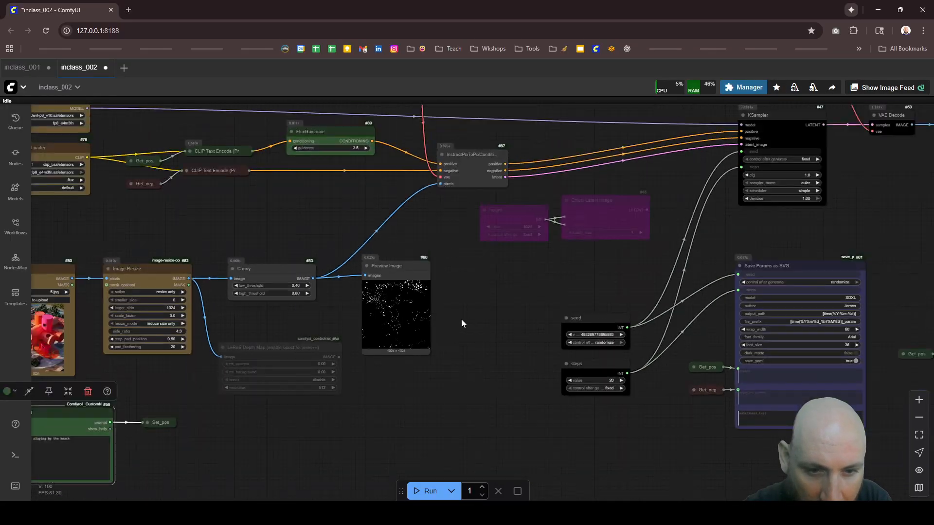
{"action": "scroll", "coordinate": [354, 321], "scroll_direction": "up", "scroll_amount": 12}
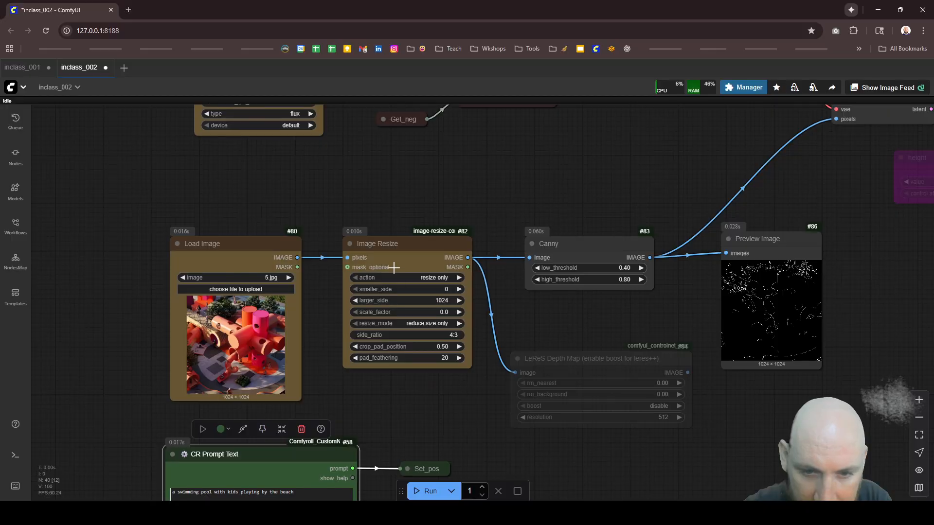
{"action": "scroll", "coordinate": [285, 258], "scroll_direction": "down", "scroll_amount": 3}
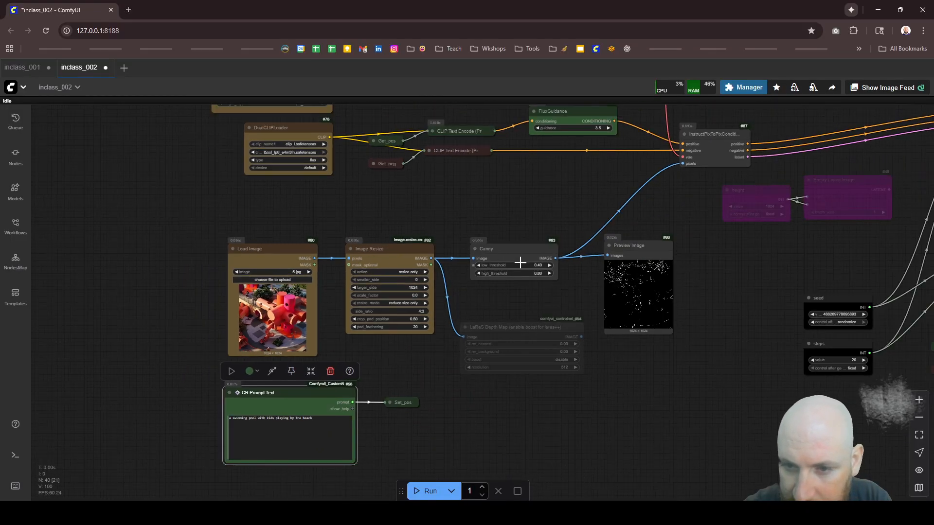
{"action": "scroll", "coordinate": [565, 265], "scroll_direction": "down", "scroll_amount": 8}
{"action": "scroll", "coordinate": [757, 189], "scroll_direction": "up", "scroll_amount": 11}
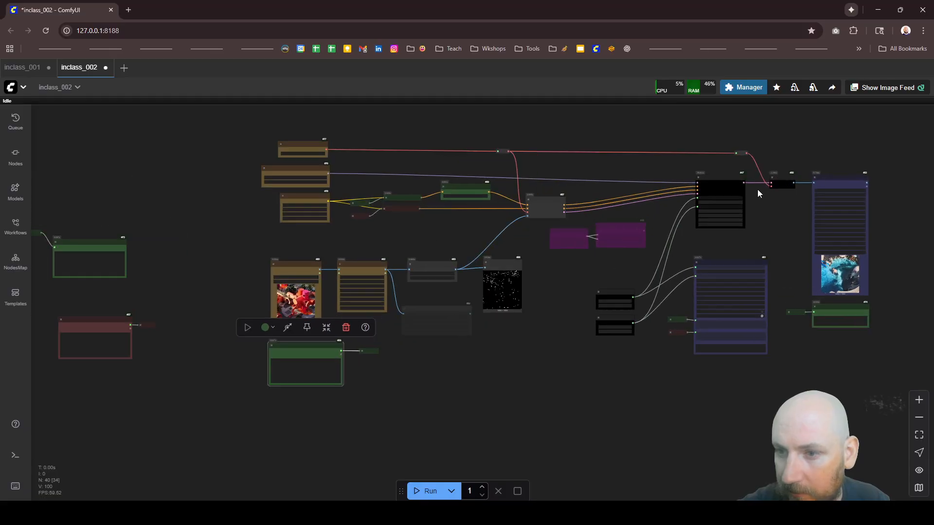
{"action": "scroll", "coordinate": [718, 193], "scroll_direction": "up", "scroll_amount": 1}
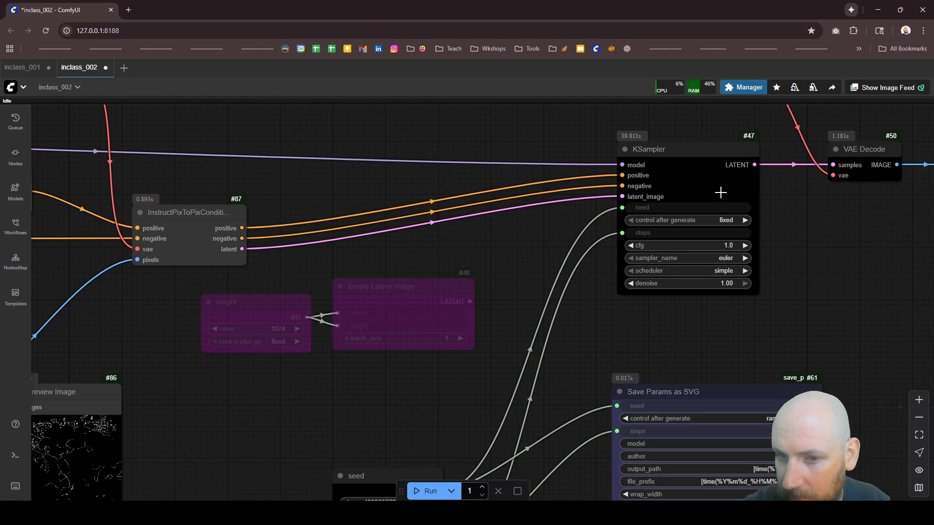
{"action": "scroll", "coordinate": [720, 193], "scroll_direction": "down", "scroll_amount": 6}
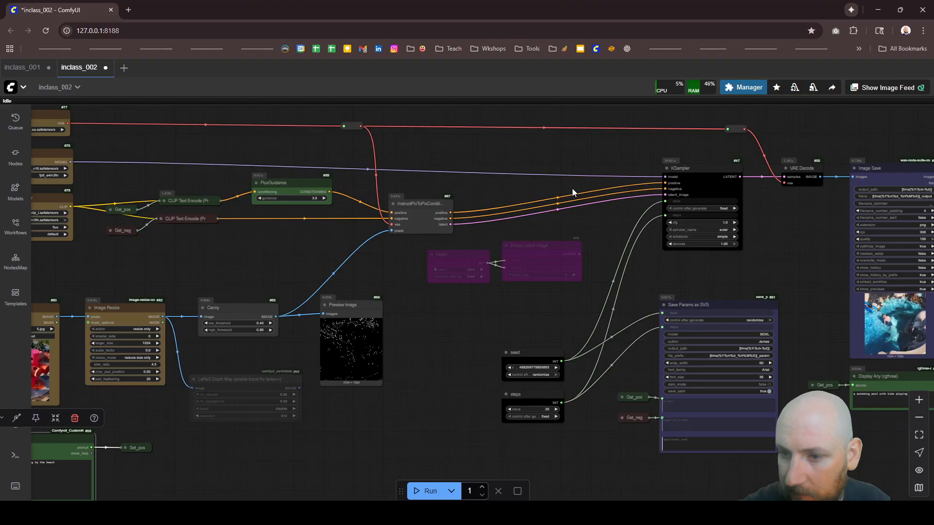
{"action": "scroll", "coordinate": [572, 191], "scroll_direction": "down", "scroll_amount": 4}
{"action": "scroll", "coordinate": [803, 244], "scroll_direction": "up", "scroll_amount": 2}
{"action": "scroll", "coordinate": [633, 249], "scroll_direction": "down", "scroll_amount": 3}
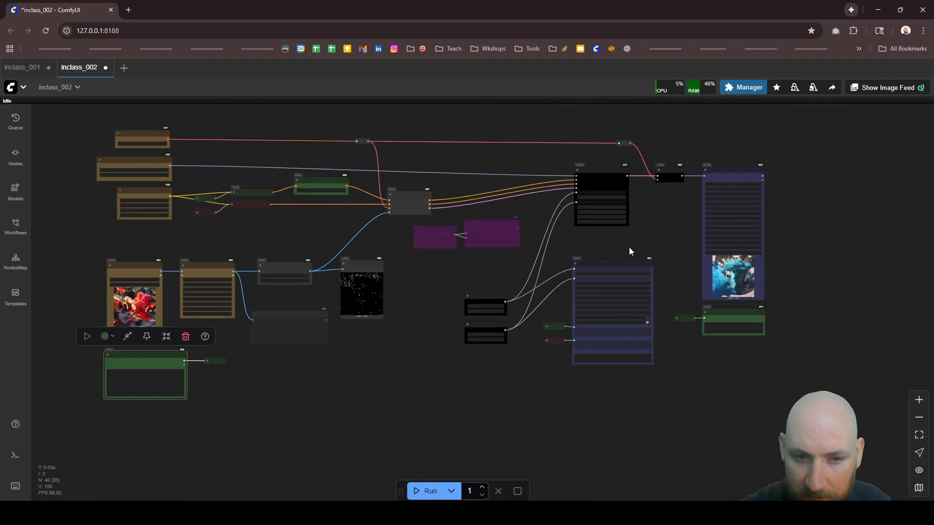
{"action": "scroll", "coordinate": [338, 267], "scroll_direction": "up", "scroll_amount": 12}
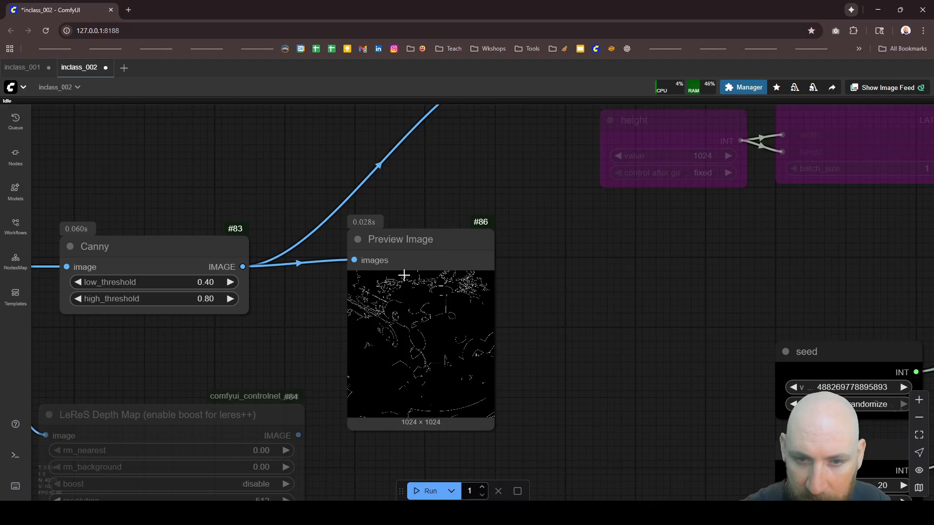
Step: Mute the InstructPixToPixConditioning and KSampler nodes together so that only the Canny preprocessing is tested
{"action": "scroll", "coordinate": [404, 276], "scroll_direction": "down", "scroll_amount": 10}
{"action": "scroll", "coordinate": [470, 182], "scroll_direction": "up", "scroll_amount": 4}
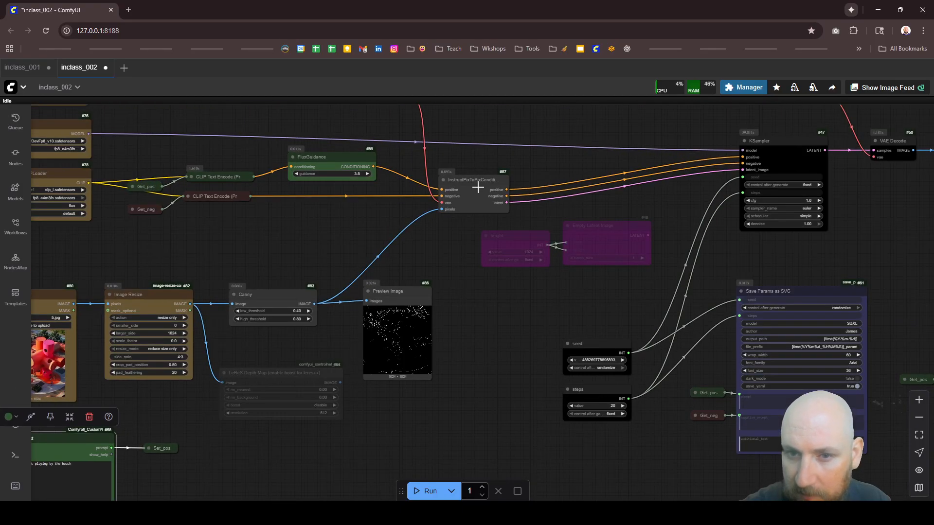
{"action": "left_click", "coordinate": [477, 187]}
{"action": "left_click", "coordinate": [773, 162], "text": "shift"}
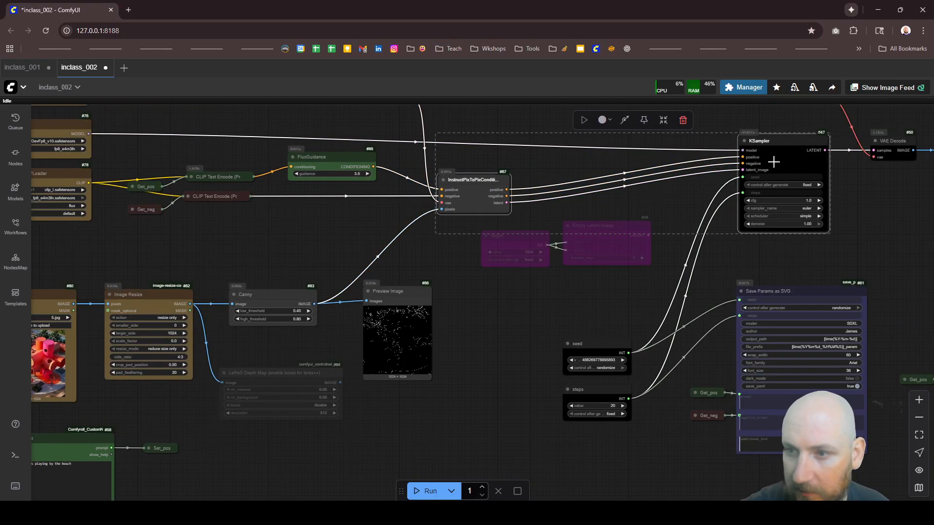
{"action": "key", "text": "ctrl+m"}
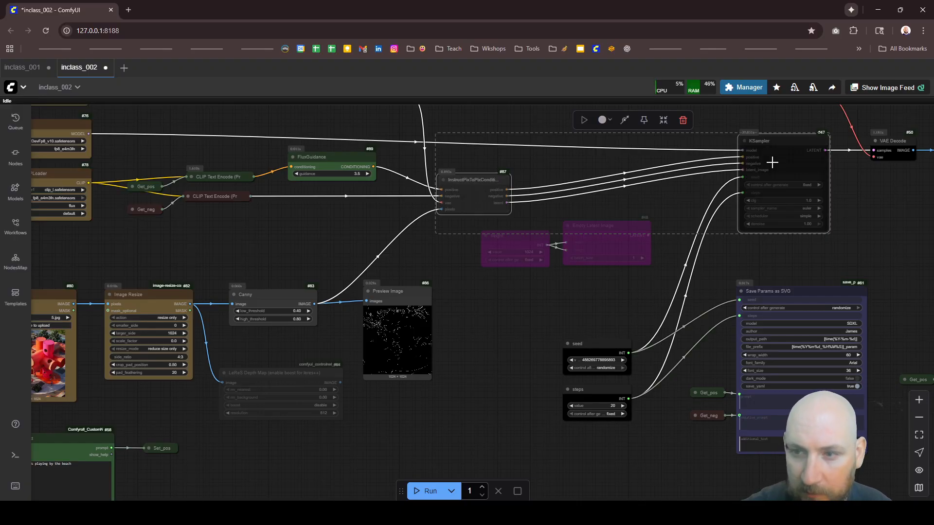
Step: Set the Canny node's low_threshold to 0.20 and high_threshold to 0.40, and run the workflow
{"action": "scroll", "coordinate": [605, 265], "scroll_direction": "down", "scroll_amount": 6}
{"action": "scroll", "coordinate": [494, 211], "scroll_direction": "up", "scroll_amount": 13}
{"action": "left_click", "coordinate": [524, 190]}
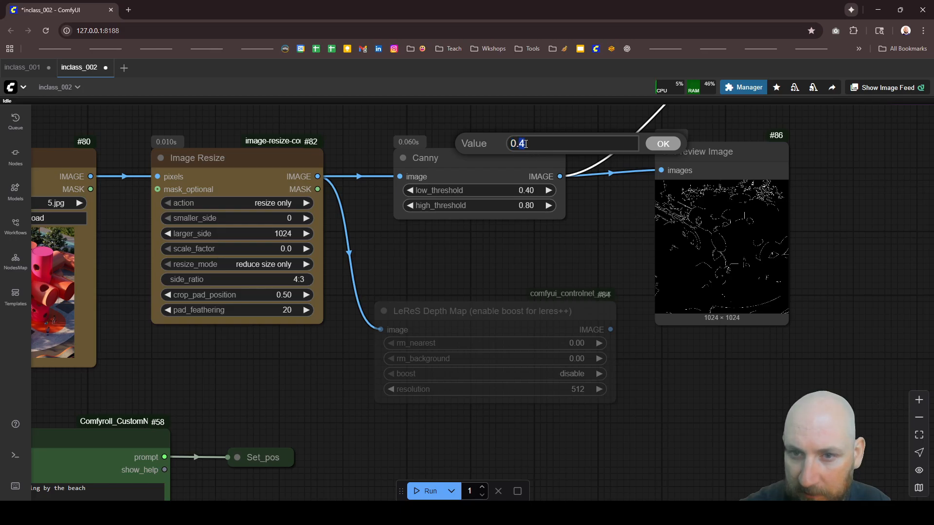
{"action": "type", "text": "2"}
{"action": "left_click", "coordinate": [660, 143]}
{"action": "left_click", "coordinate": [526, 205]}
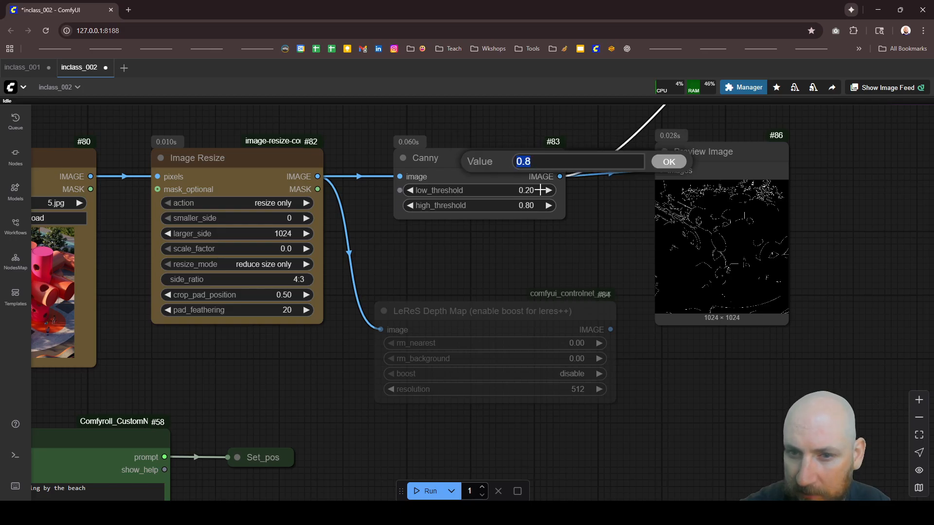
{"action": "left_click", "coordinate": [527, 162]}
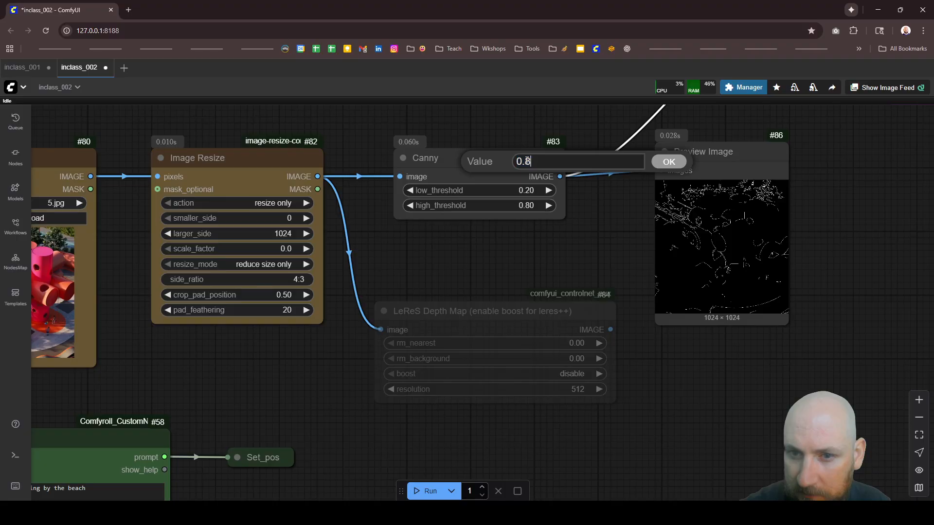
{"action": "type", "text": "4"}
{"action": "left_click", "coordinate": [666, 162]}
{"action": "left_click", "coordinate": [414, 486]}
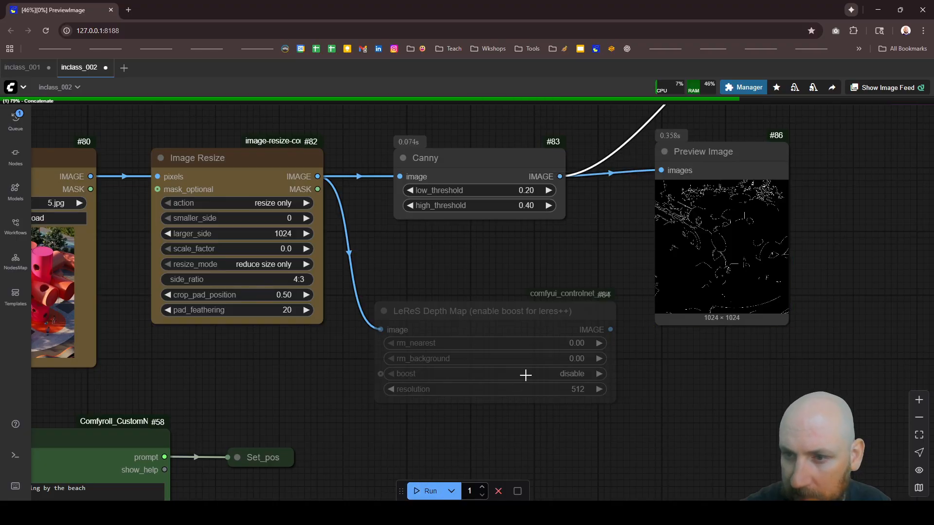
Step: Check the edge map up close, set the Canny node's high_threshold to 0.30, and rerun the workflow
{"action": "scroll", "coordinate": [492, 292], "scroll_direction": "down", "scroll_amount": 1}
{"action": "scroll", "coordinate": [705, 249], "scroll_direction": "up", "scroll_amount": 9}
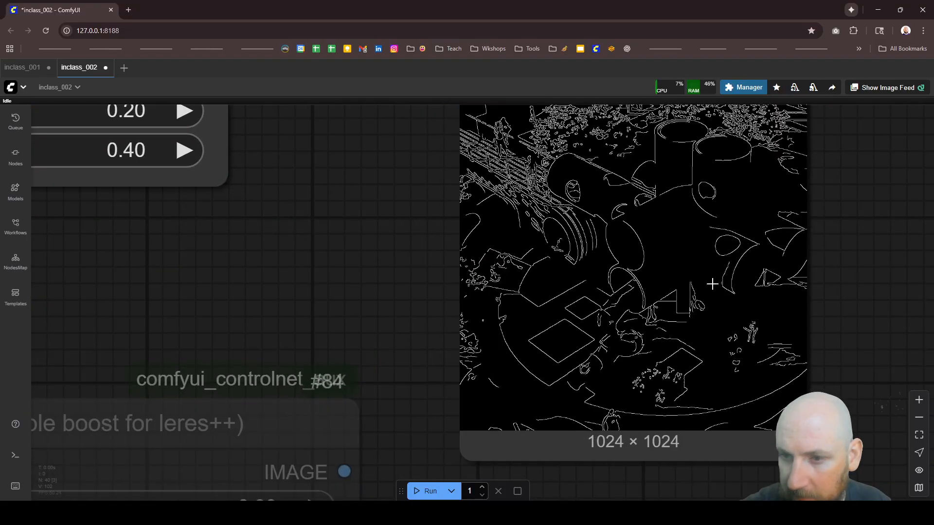
{"action": "scroll", "coordinate": [709, 279], "scroll_direction": "down", "scroll_amount": 5}
{"action": "scroll", "coordinate": [642, 281], "scroll_direction": "up", "scroll_amount": 1}
{"action": "scroll", "coordinate": [603, 248], "scroll_direction": "down", "scroll_amount": 3}
{"action": "scroll", "coordinate": [438, 234], "scroll_direction": "up", "scroll_amount": 3}
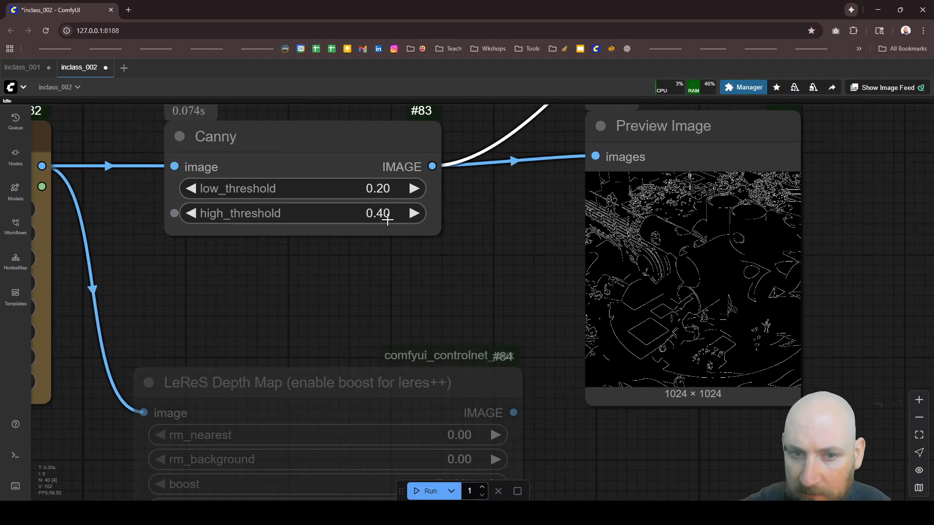
{"action": "left_click", "coordinate": [384, 214]}
{"action": "left_click", "coordinate": [356, 176]}
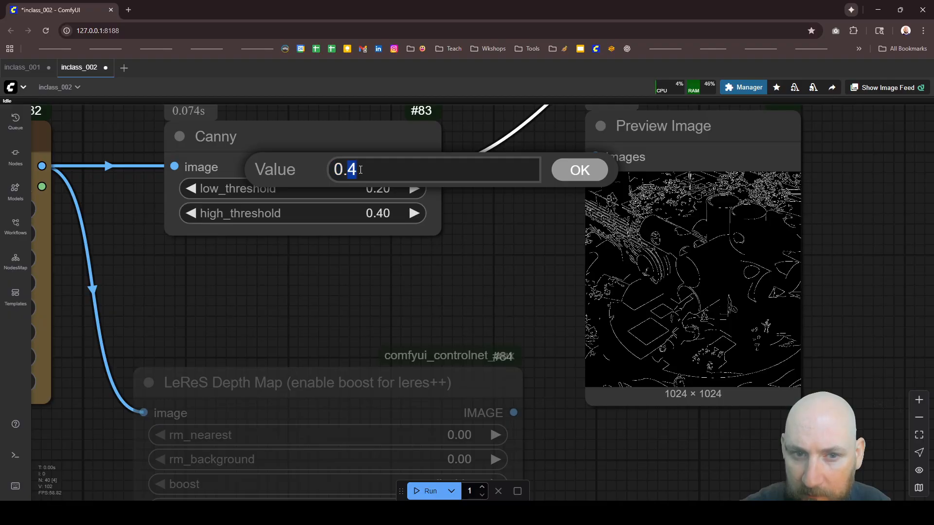
{"action": "key", "text": "BackSpace"}
{"action": "type", "text": "3"}
{"action": "left_click", "coordinate": [567, 174]}
{"action": "left_click", "coordinate": [423, 491]}
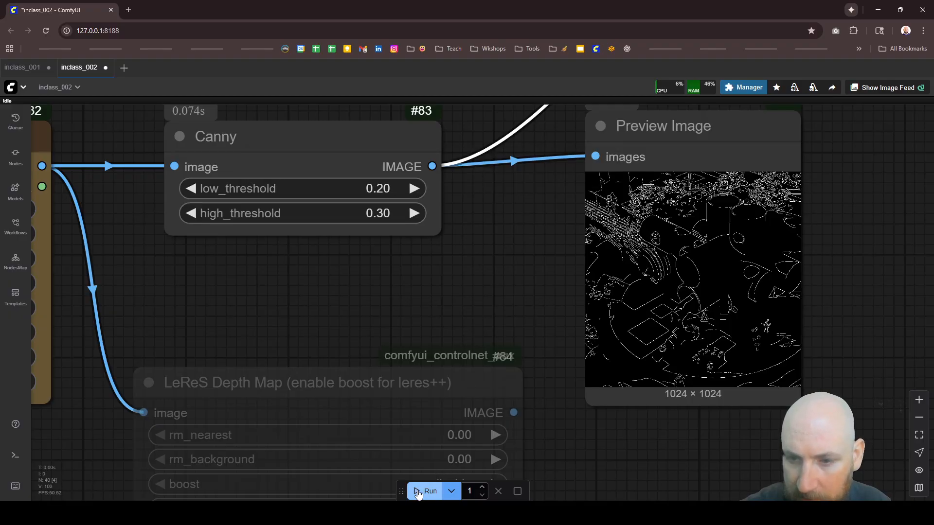
Step: Set the Canny node's low_threshold to 0.10 and rerun the workflow
{"action": "left_click", "coordinate": [389, 188]}
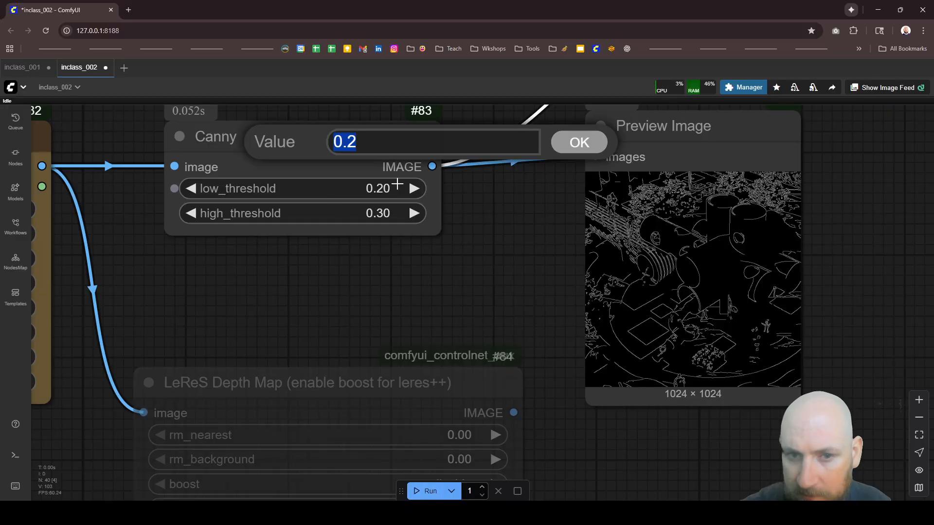
{"action": "left_click", "coordinate": [350, 141]}
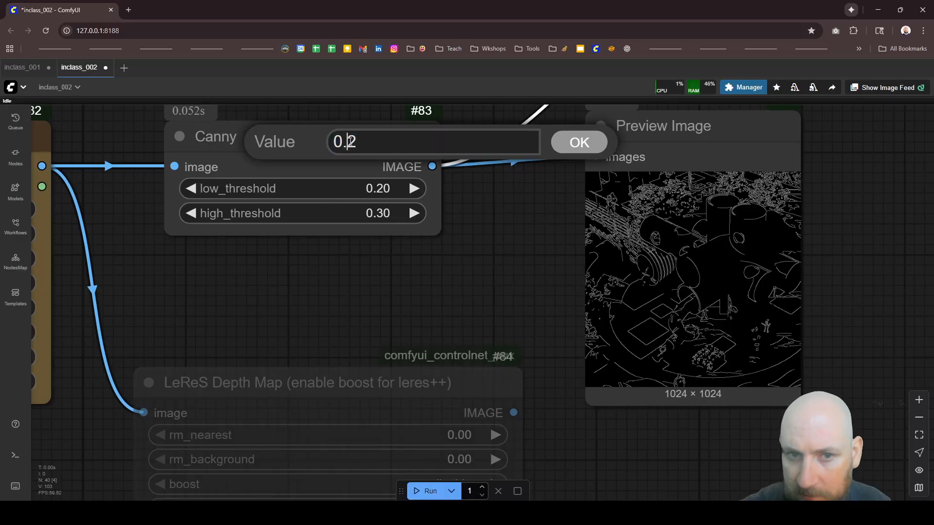
{"action": "double_click", "coordinate": [358, 142]}
{"action": "left_click", "coordinate": [358, 142]}
{"action": "left_click_drag", "start_coordinate": [358, 141], "coordinate": [350, 141]}
{"action": "type", "text": "1"}
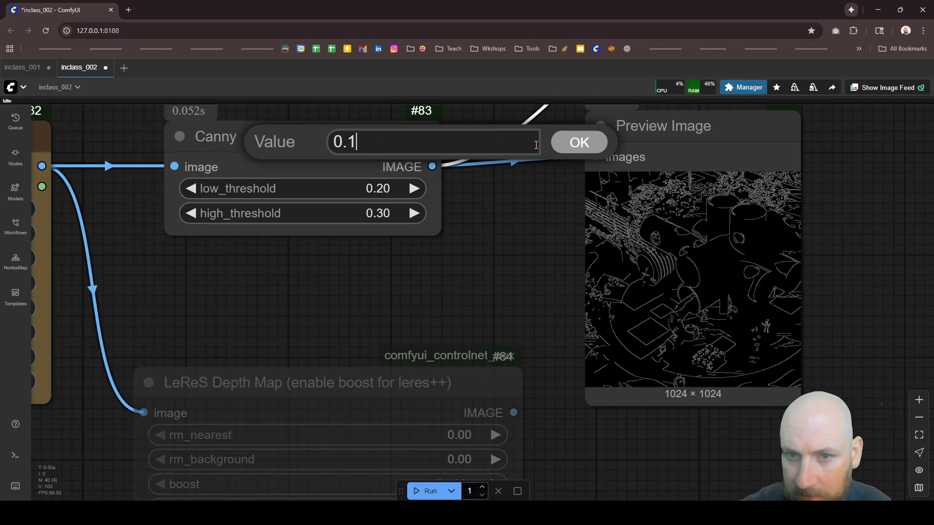
{"action": "left_click", "coordinate": [566, 146]}
{"action": "left_click", "coordinate": [422, 491]}
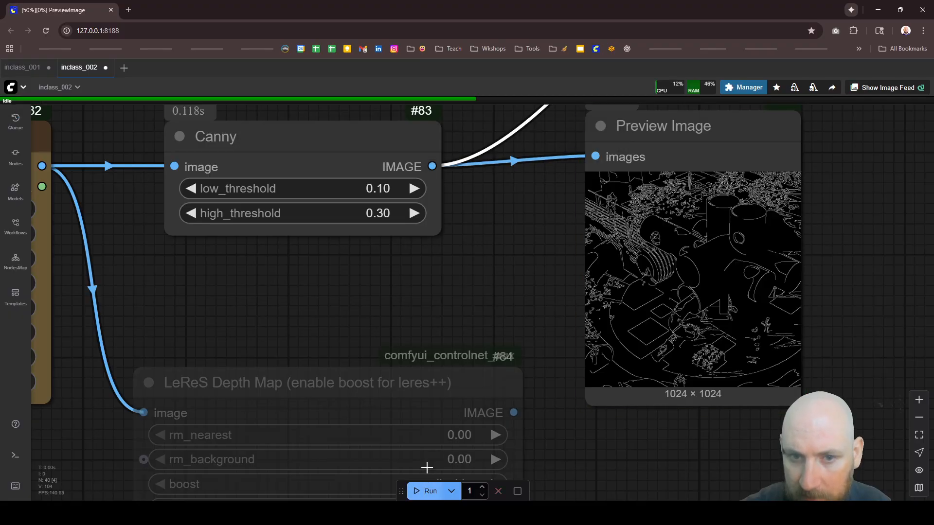
Step: Set the Canny node's low_threshold to 0.05 and rerun the workflow
{"action": "left_click", "coordinate": [384, 189]}
{"action": "left_click", "coordinate": [369, 143]}
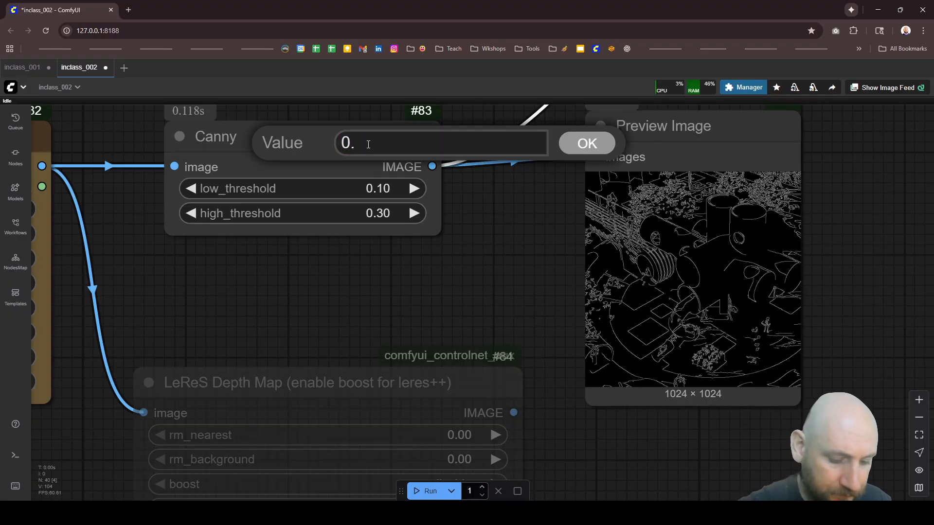
{"action": "type", "text": "05"}
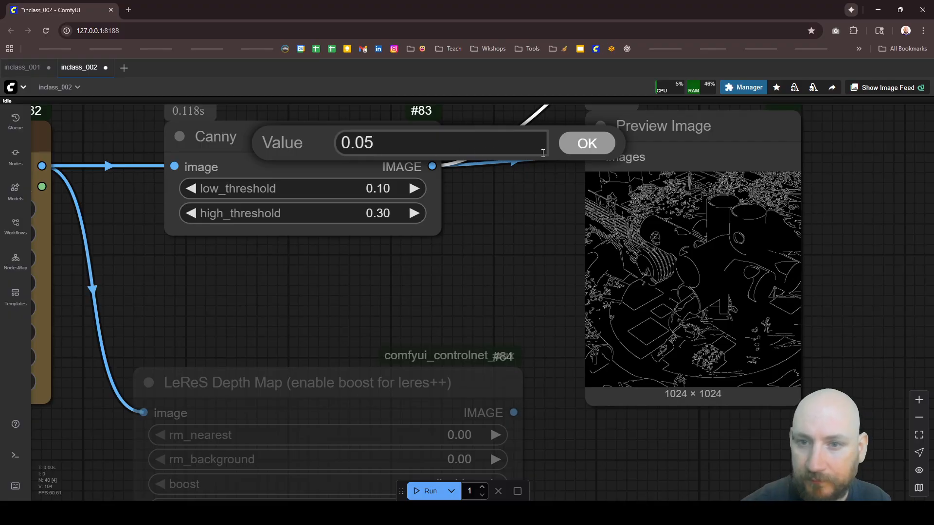
{"action": "left_click", "coordinate": [580, 149]}
{"action": "left_click", "coordinate": [422, 491]}
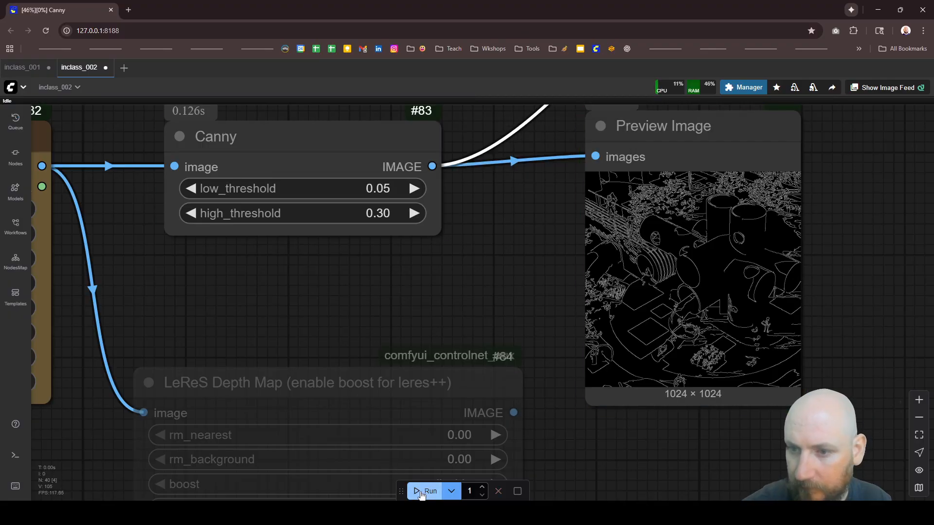
Step: Reactivate the muted InstructPixToPixConditioning and KSampler nodes
{"action": "scroll", "coordinate": [393, 359], "scroll_direction": "down", "scroll_amount": 12}
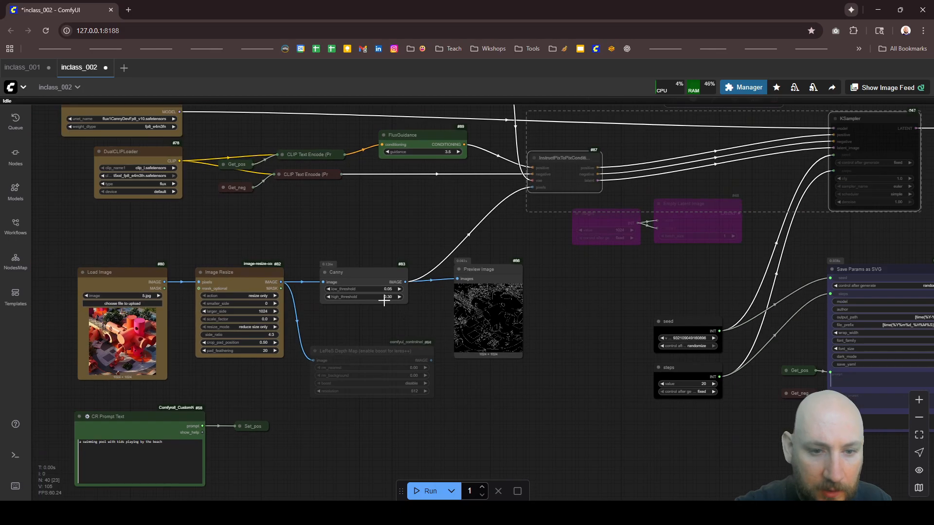
{"action": "scroll", "coordinate": [228, 316], "scroll_direction": "up", "scroll_amount": 5}
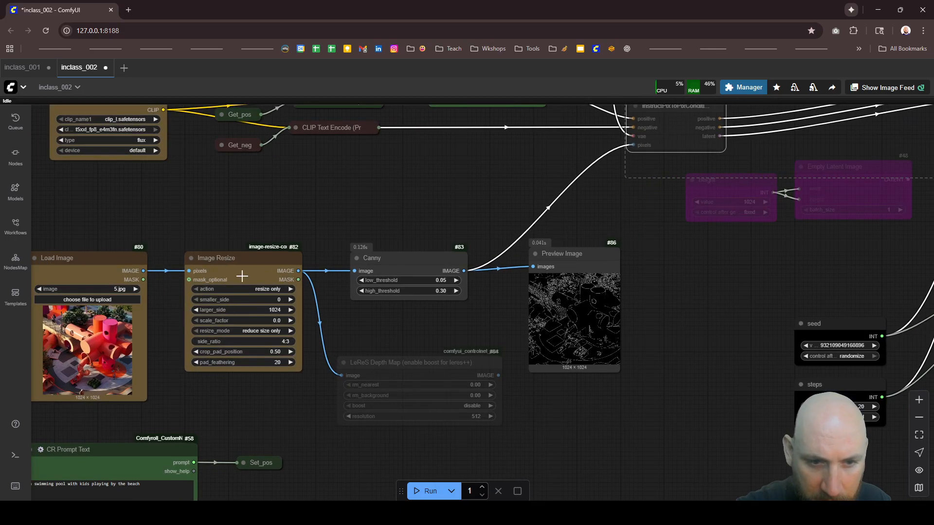
{"action": "scroll", "coordinate": [242, 335], "scroll_direction": "down", "scroll_amount": 5}
{"action": "scroll", "coordinate": [242, 335], "scroll_direction": "down", "scroll_amount": 2}
{"action": "left_click", "coordinate": [460, 210]}
{"action": "scroll", "coordinate": [470, 216], "scroll_direction": "up", "scroll_amount": 6}
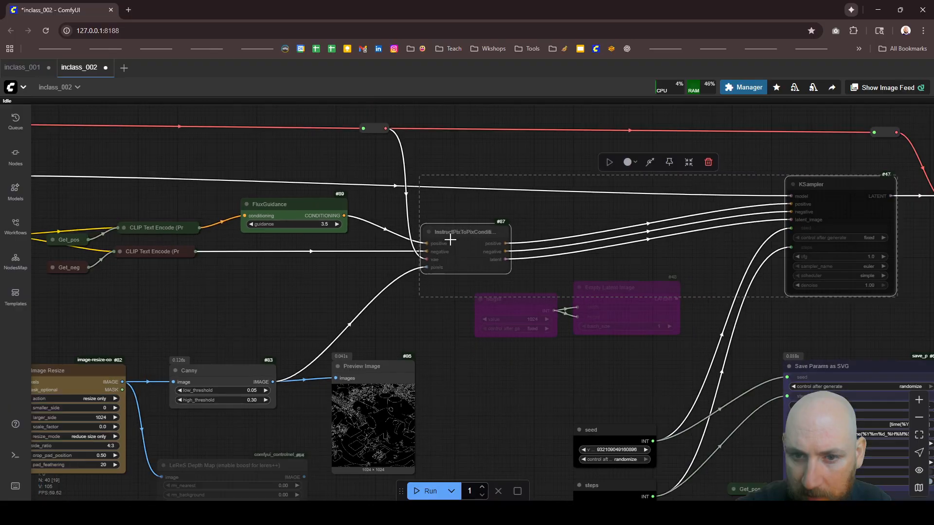
{"action": "left_click", "coordinate": [801, 201], "text": "shift"}
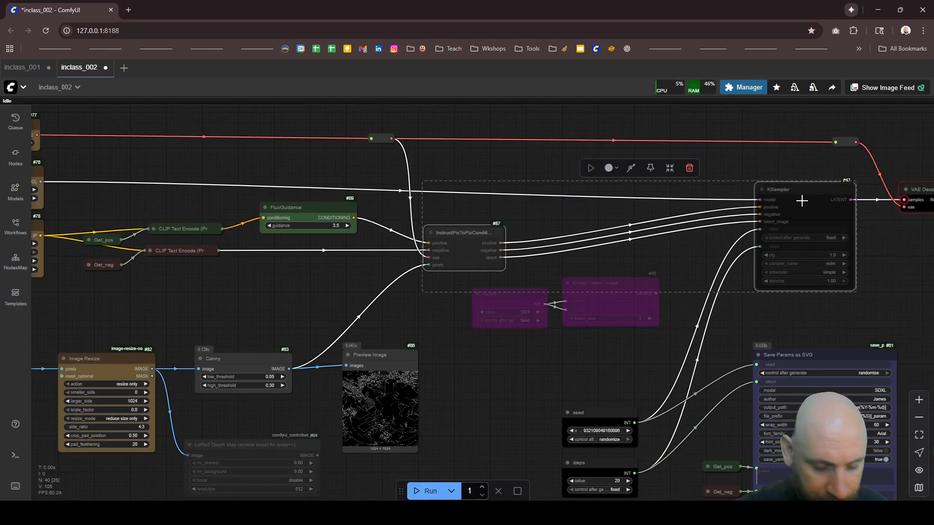
{"action": "key", "text": "ctrl+b"}
{"action": "key", "text": "ctrl+b"}
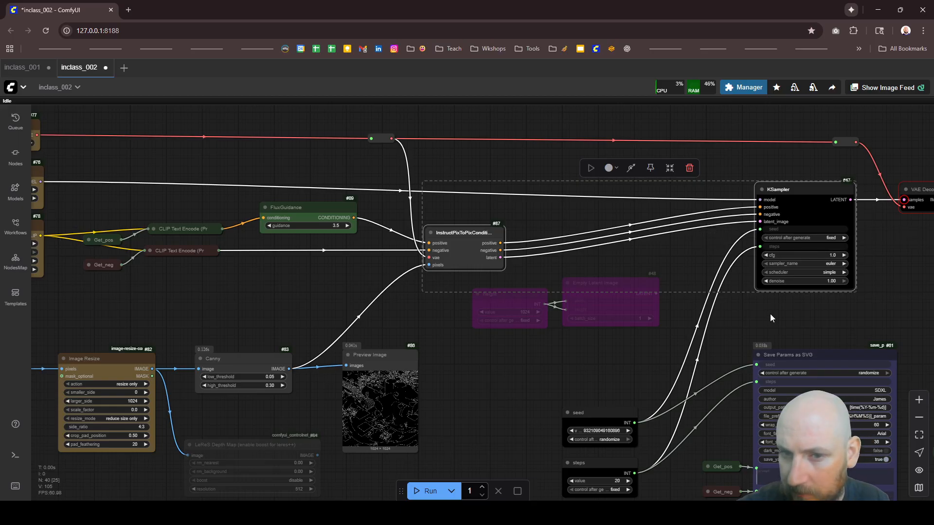
Step: Set the FluxGuidance node's guidance to 15 and run the workflow with InstructPixToPixConditioning and KSampler active
{"action": "key", "text": "ctrl+m"}
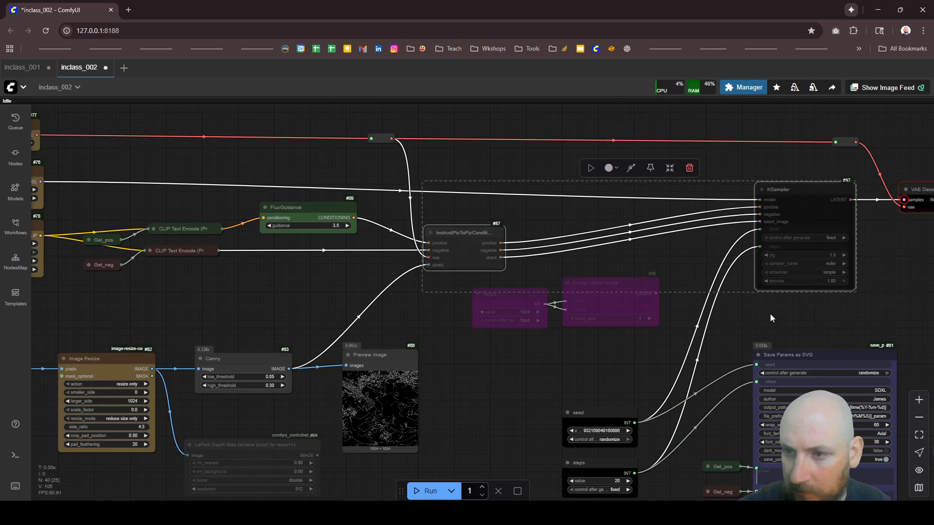
{"action": "key", "text": "ctrl+m"}
{"action": "left_click", "coordinate": [334, 227]}
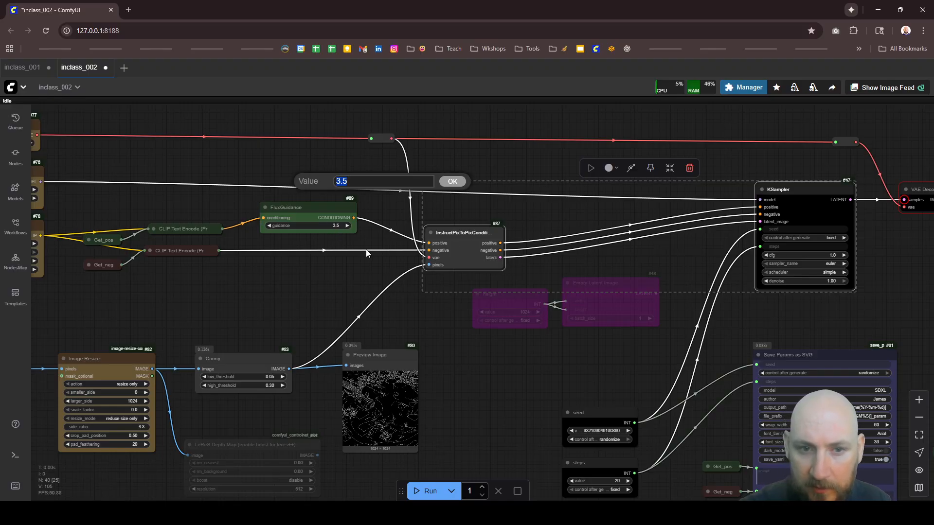
{"action": "type", "text": "15"}
{"action": "key", "text": "Return"}
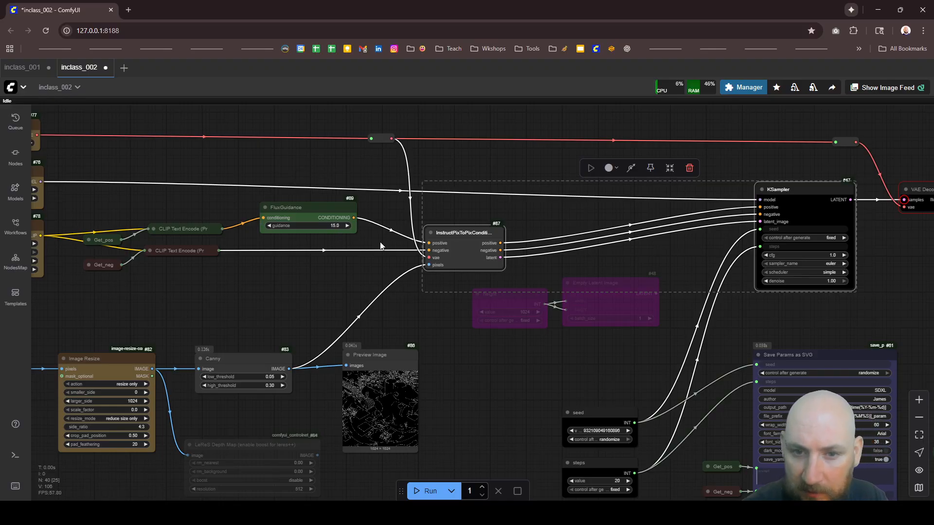
{"action": "scroll", "coordinate": [428, 249], "scroll_direction": "down", "scroll_amount": 8}
{"action": "scroll", "coordinate": [161, 357], "scroll_direction": "up", "scroll_amount": 9}
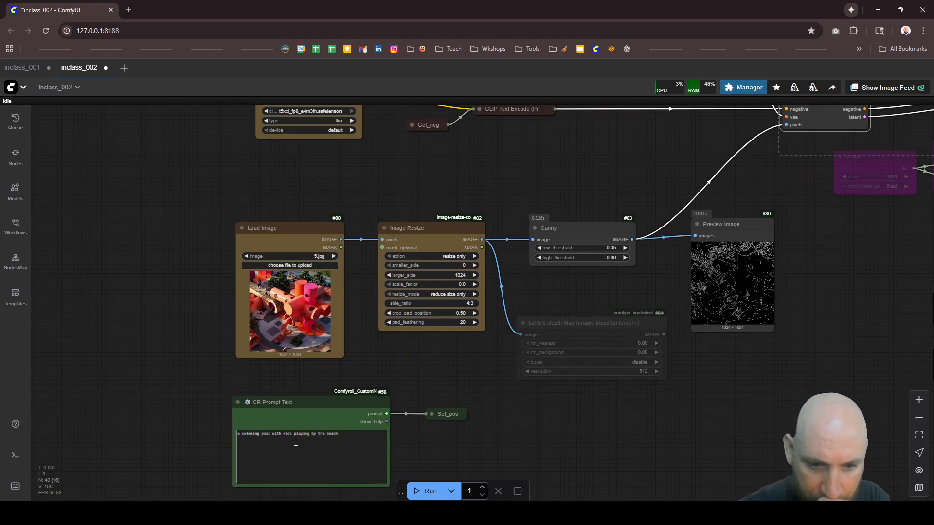
{"action": "left_click", "coordinate": [424, 492]}
Step: Re-enable the bypassed height and Empty Latent Image nodes beside the InstructPixToPixConditioning node
{"action": "scroll", "coordinate": [257, 367], "scroll_direction": "down", "scroll_amount": 6}
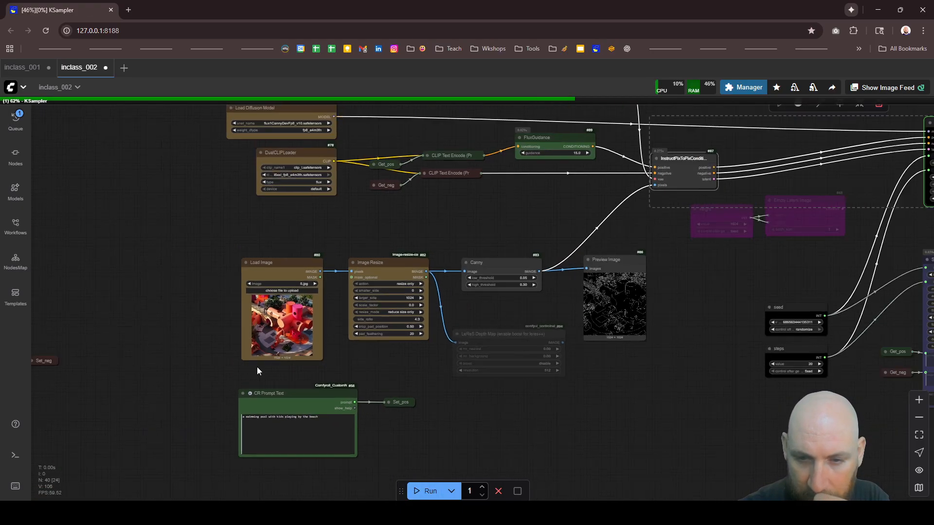
{"action": "scroll", "coordinate": [308, 313], "scroll_direction": "down", "scroll_amount": 4}
{"action": "scroll", "coordinate": [647, 266], "scroll_direction": "up", "scroll_amount": 8}
{"action": "left_click", "coordinate": [572, 290]}
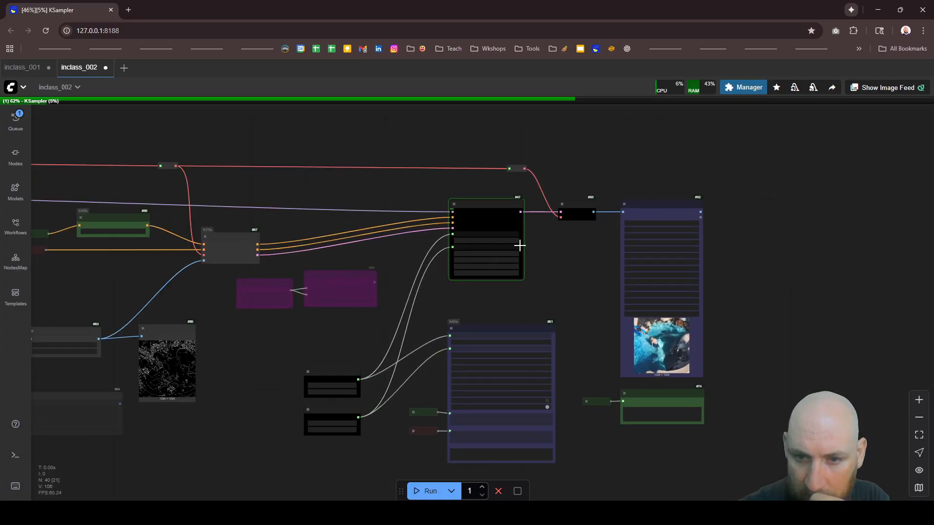
{"action": "scroll", "coordinate": [519, 245], "scroll_direction": "up", "scroll_amount": 7}
{"action": "scroll", "coordinate": [442, 246], "scroll_direction": "down", "scroll_amount": 4}
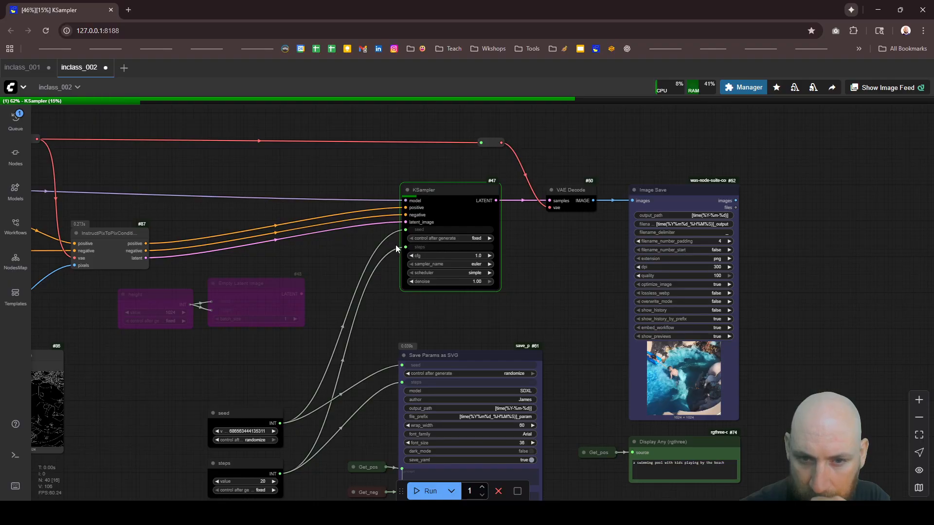
{"action": "scroll", "coordinate": [396, 244], "scroll_direction": "up", "scroll_amount": 2}
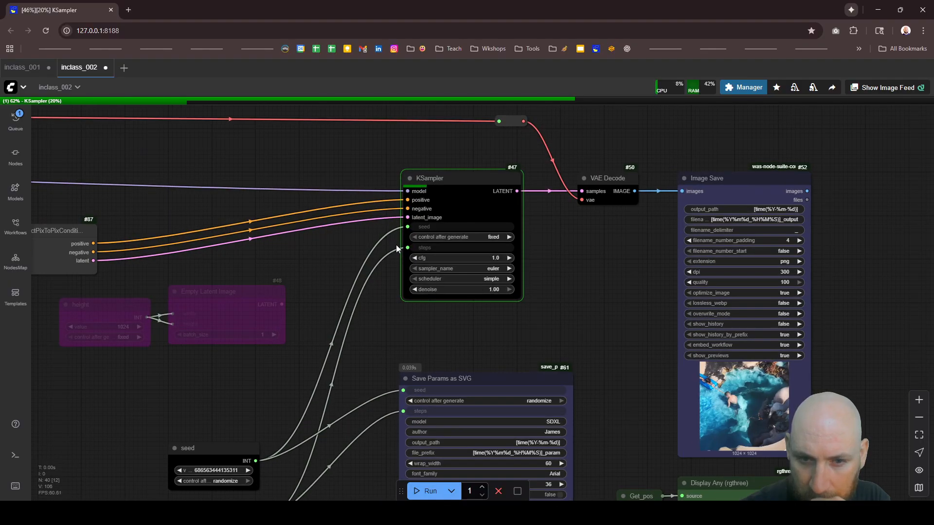
{"action": "scroll", "coordinate": [427, 253], "scroll_direction": "down", "scroll_amount": 3}
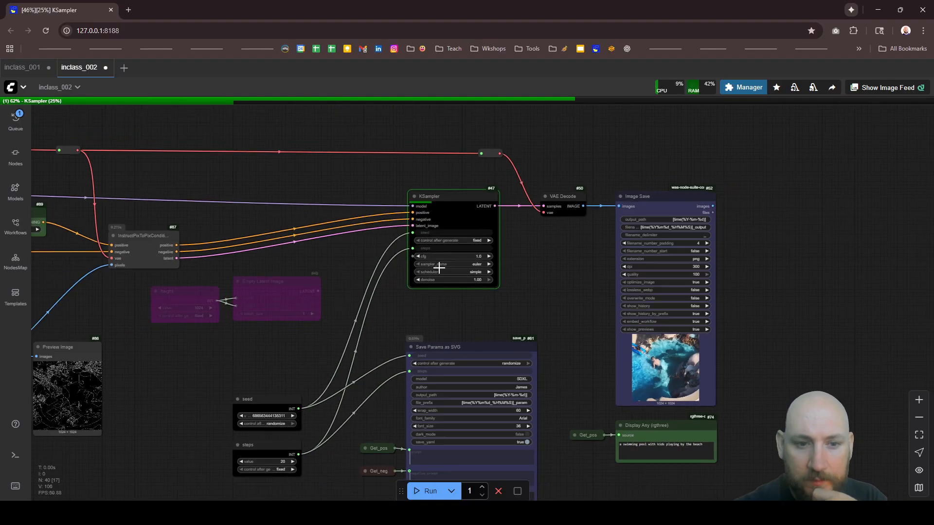
{"action": "left_click_drag", "start_coordinate": [314, 335], "coordinate": [200, 293]}
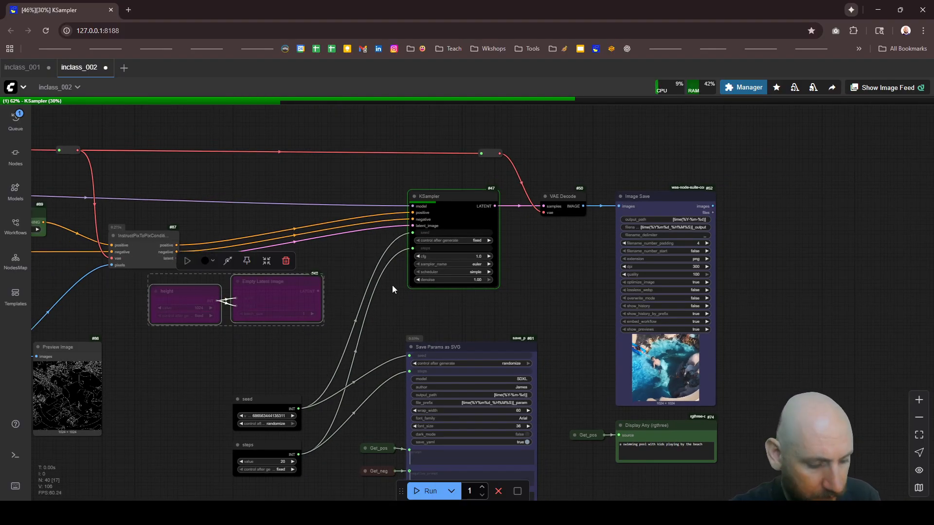
{"action": "key", "text": "ctrl+b"}
{"action": "left_click", "coordinate": [271, 339]}
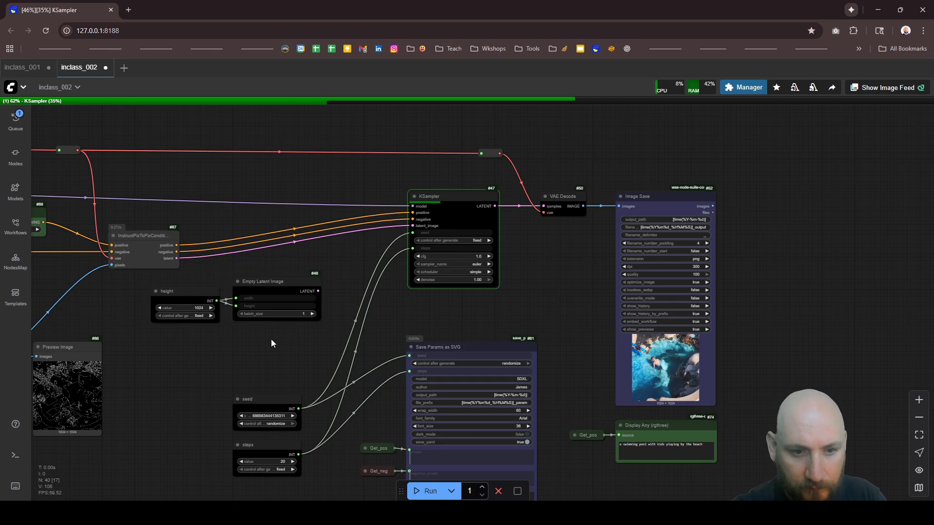
{"action": "scroll", "coordinate": [302, 202], "scroll_direction": "up", "scroll_amount": 3}
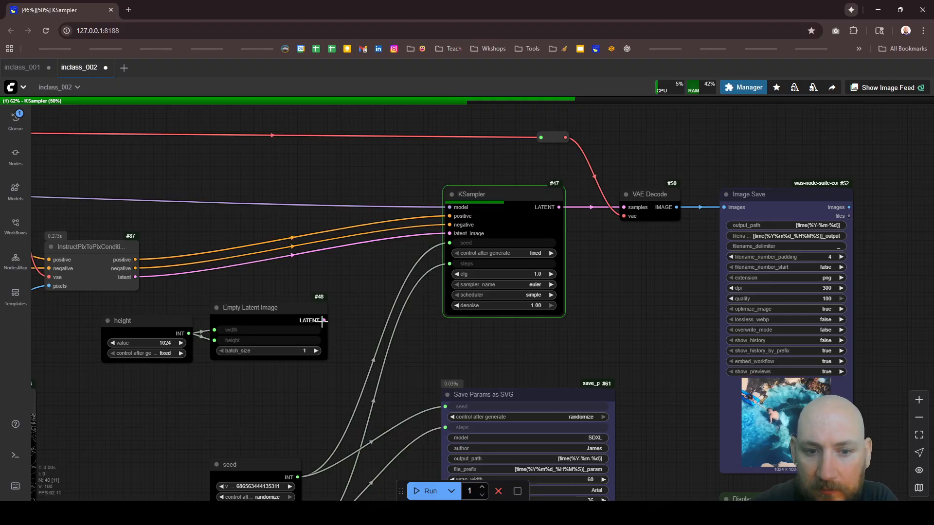
{"action": "left_click_drag", "start_coordinate": [323, 321], "coordinate": [377, 287]}
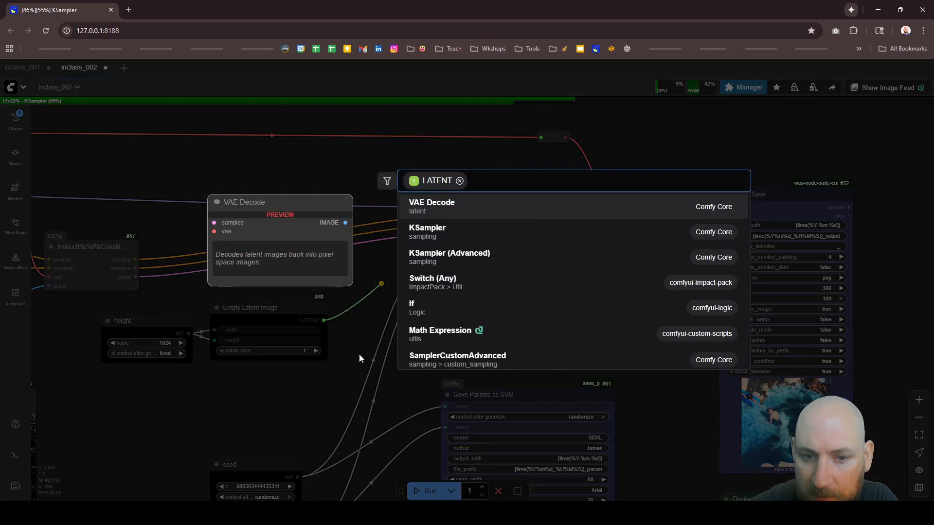
{"action": "key", "text": "Escape"}
Step: Wait for the run to finish and examine the new image in the Image Save node up close
{"action": "scroll", "coordinate": [336, 306], "scroll_direction": "down", "scroll_amount": 4}
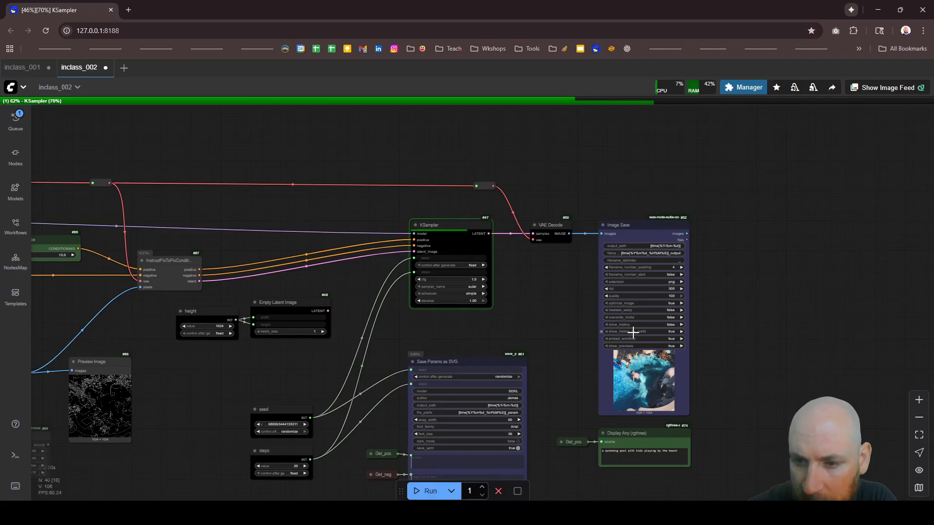
{"action": "scroll", "coordinate": [651, 413], "scroll_direction": "up", "scroll_amount": 2}
{"action": "scroll", "coordinate": [652, 405], "scroll_direction": "up", "scroll_amount": 4}
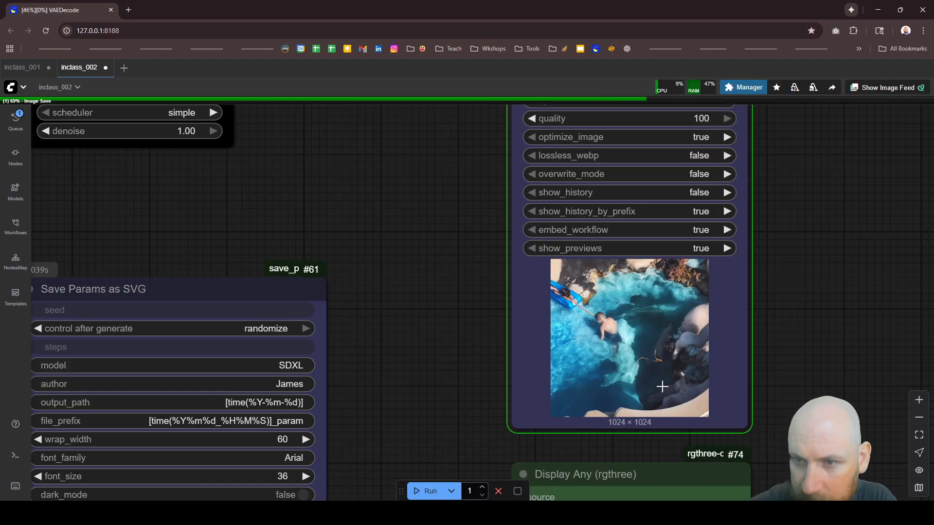
{"action": "scroll", "coordinate": [662, 387], "scroll_direction": "up", "scroll_amount": 10}
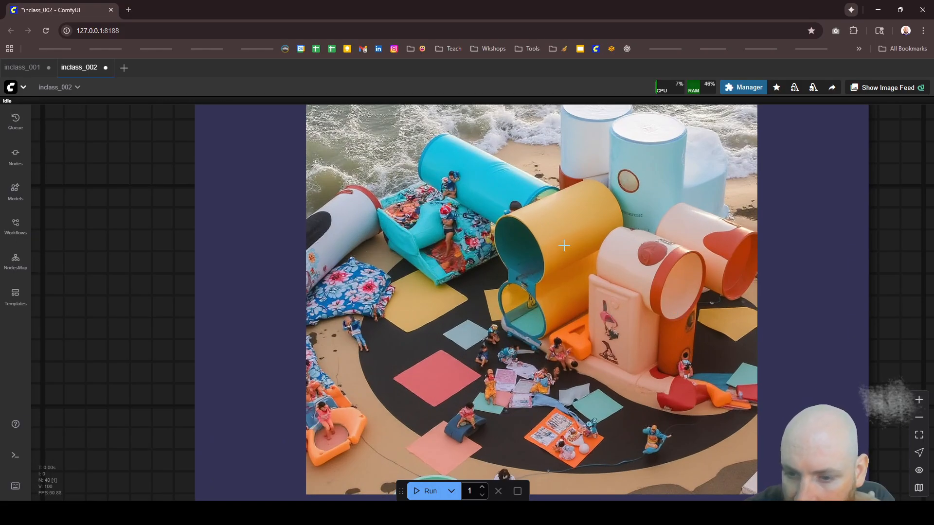
{"action": "scroll", "coordinate": [563, 245], "scroll_direction": "down", "scroll_amount": 3}
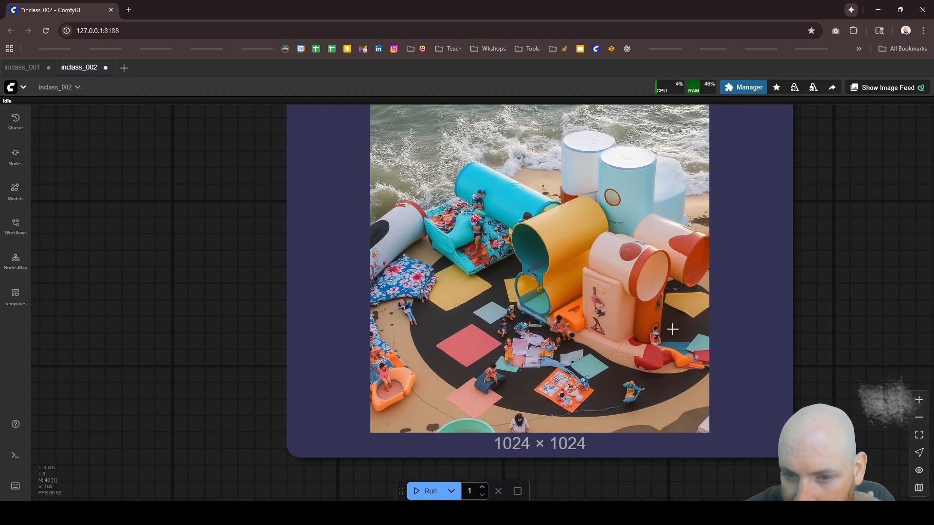
{"action": "scroll", "coordinate": [638, 206], "scroll_direction": "down", "scroll_amount": 3}
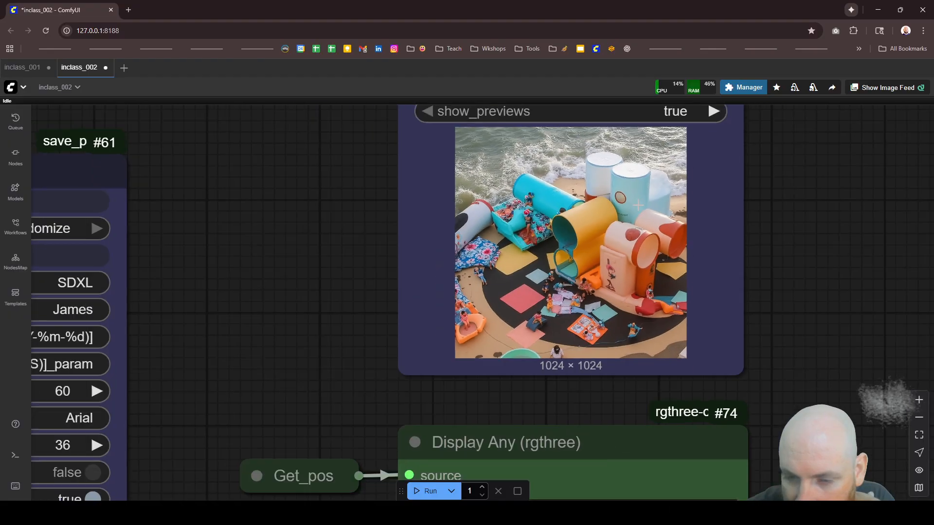
Step: Replace "kids" with "people" in the CR Prompt Text node's swimming pool prompt
{"action": "scroll", "coordinate": [638, 205], "scroll_direction": "down", "scroll_amount": 10}
{"action": "scroll", "coordinate": [267, 302], "scroll_direction": "up", "scroll_amount": 1}
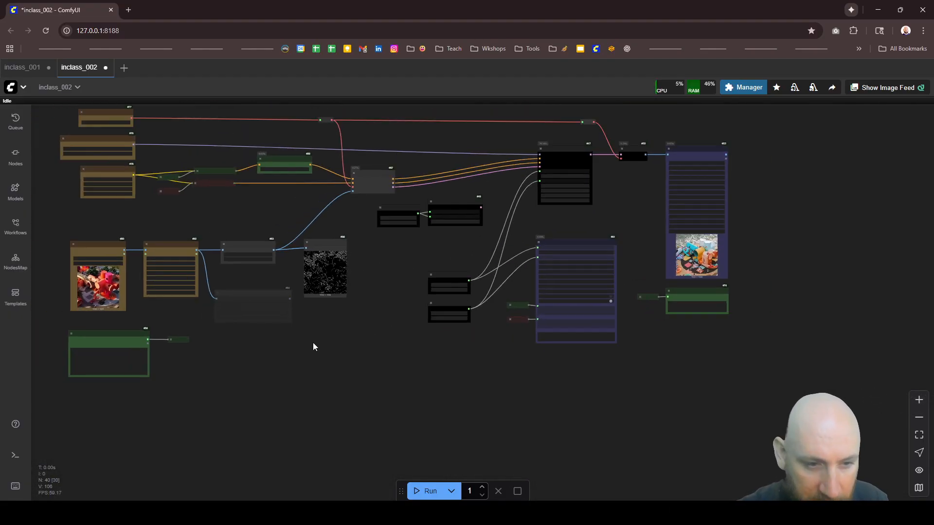
{"action": "scroll", "coordinate": [166, 345], "scroll_direction": "up", "scroll_amount": 15}
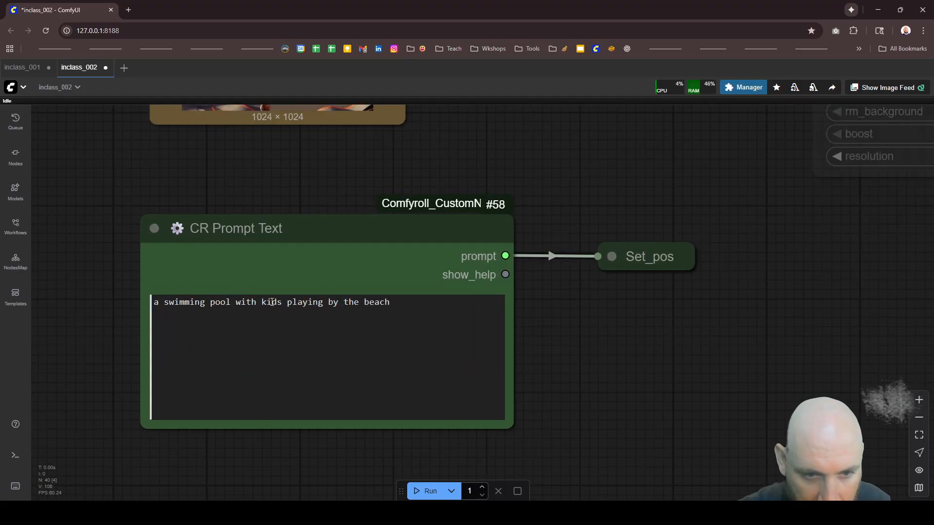
{"action": "double_click", "coordinate": [272, 302]}
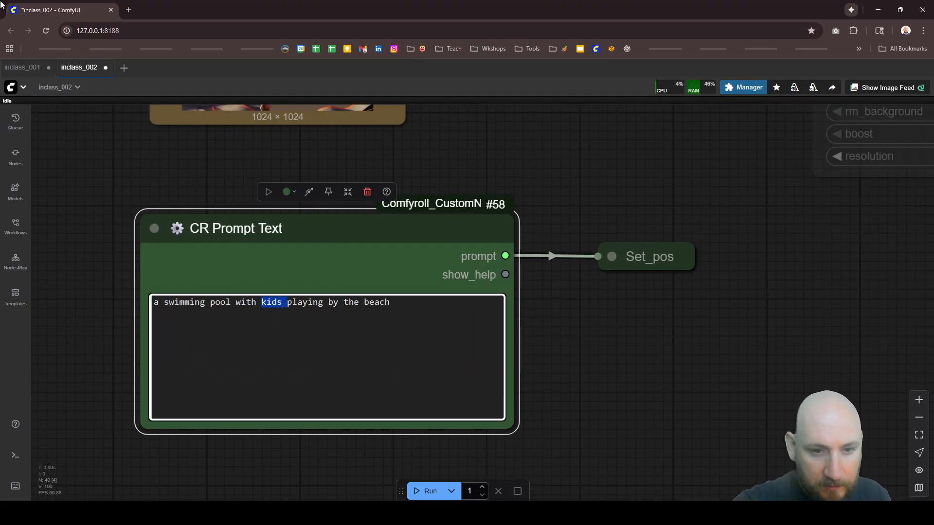
{"action": "key", "text": "BackSpace"}
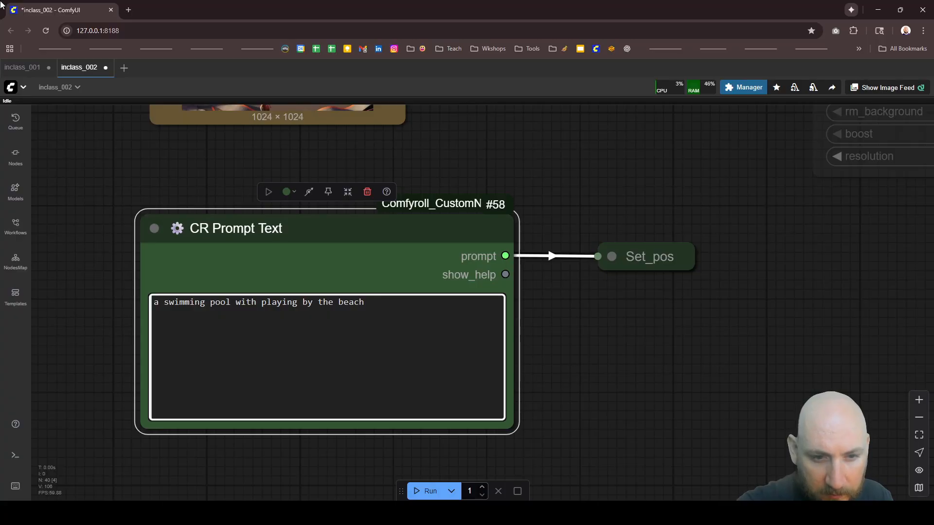
{"action": "type", "text": "people"}
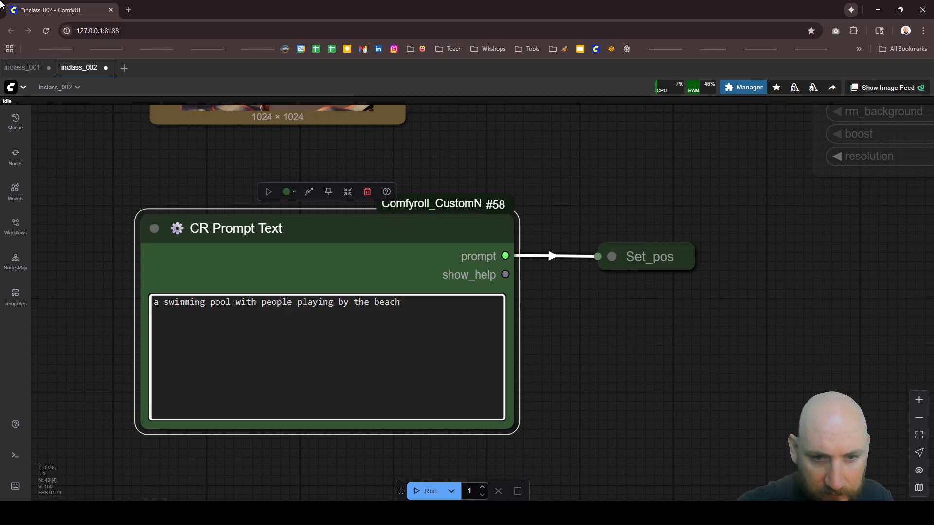
Step: Connect the Empty Latent Image node's LATENT output to the KSampler's latent_image input and run the workflow
{"action": "scroll", "coordinate": [174, 237], "scroll_direction": "down", "scroll_amount": 10}
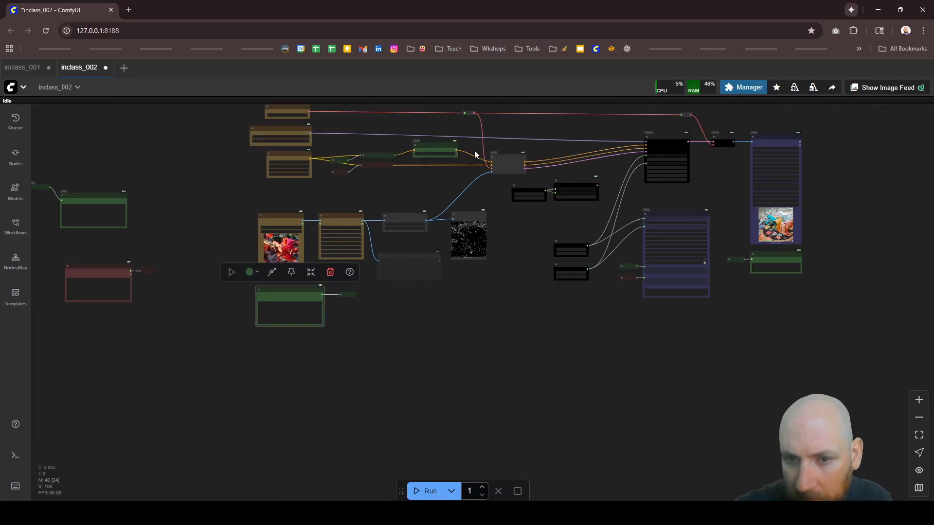
{"action": "scroll", "coordinate": [462, 239], "scroll_direction": "down", "scroll_amount": 4}
{"action": "scroll", "coordinate": [576, 204], "scroll_direction": "up", "scroll_amount": 10}
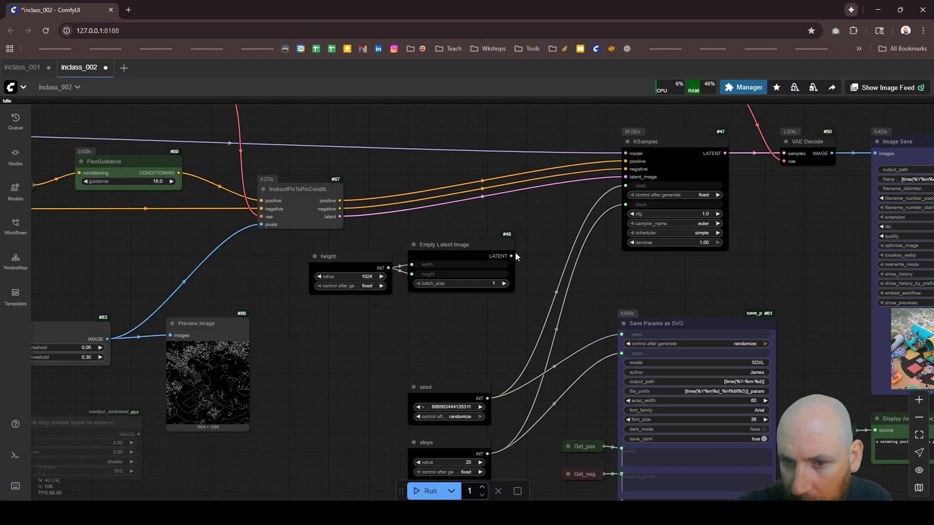
{"action": "left_click_drag", "start_coordinate": [563, 214], "coordinate": [625, 177]}
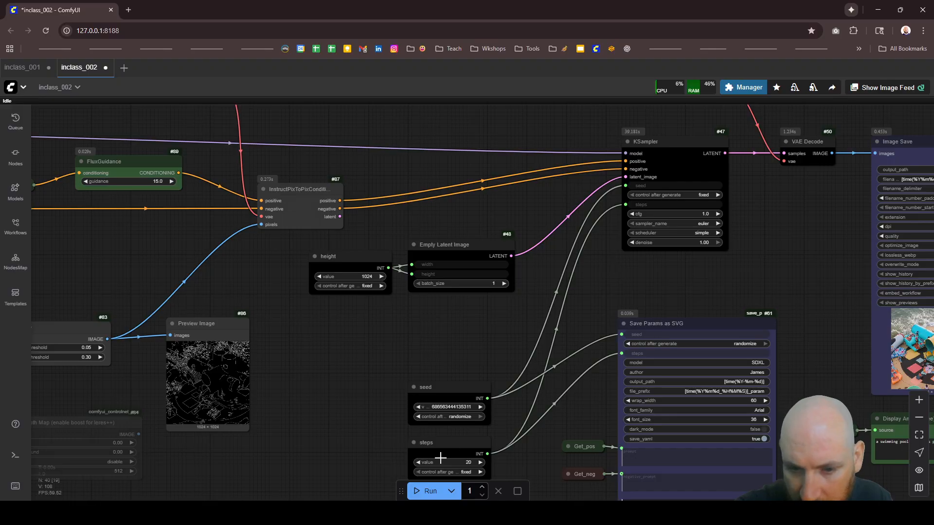
{"action": "left_click", "coordinate": [419, 491]}
Step: Inspect the details of the previous beach image in the Image Save node while the workflow runs
{"action": "scroll", "coordinate": [372, 248], "scroll_direction": "down", "scroll_amount": 4}
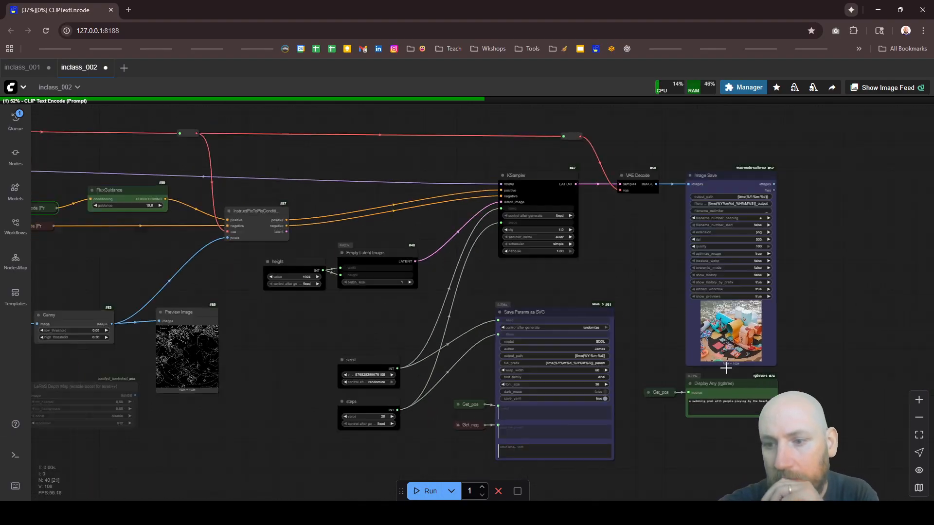
{"action": "scroll", "coordinate": [785, 285], "scroll_direction": "up", "scroll_amount": 10}
{"action": "scroll", "coordinate": [652, 340], "scroll_direction": "up", "scroll_amount": 10}
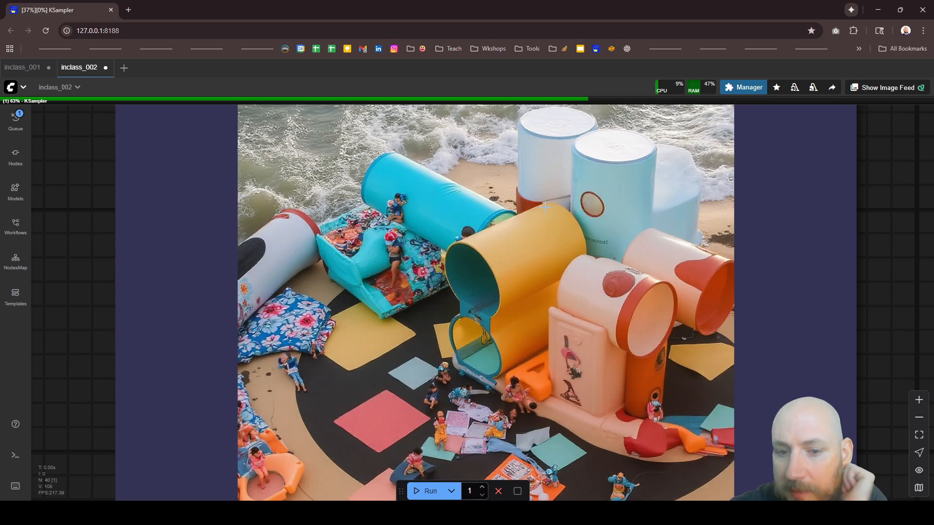
{"action": "scroll", "coordinate": [559, 201], "scroll_direction": "down", "scroll_amount": 4}
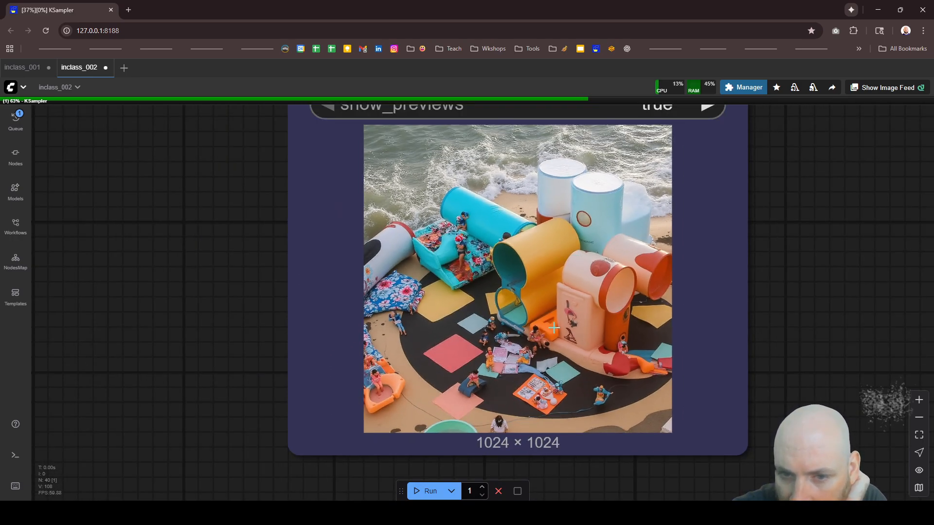
{"action": "scroll", "coordinate": [477, 252], "scroll_direction": "up", "scroll_amount": 3}
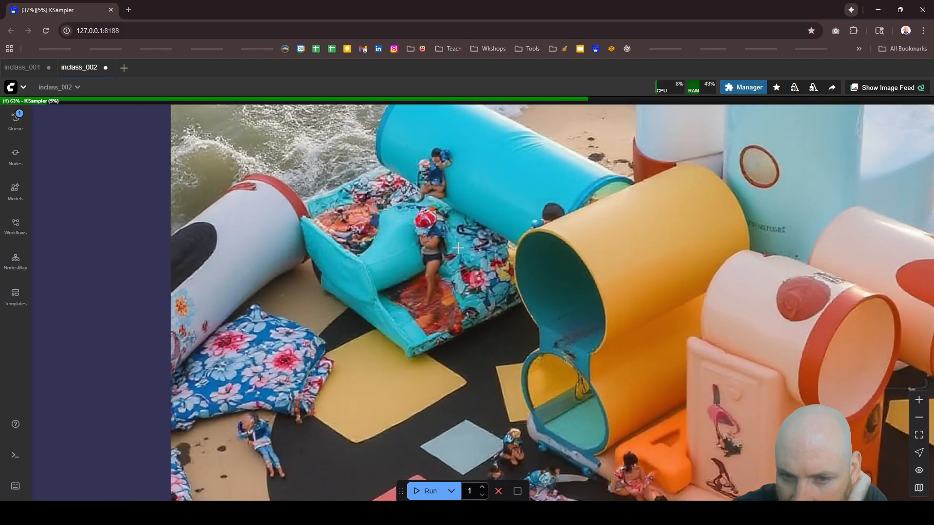
{"action": "scroll", "coordinate": [457, 251], "scroll_direction": "down", "scroll_amount": 3}
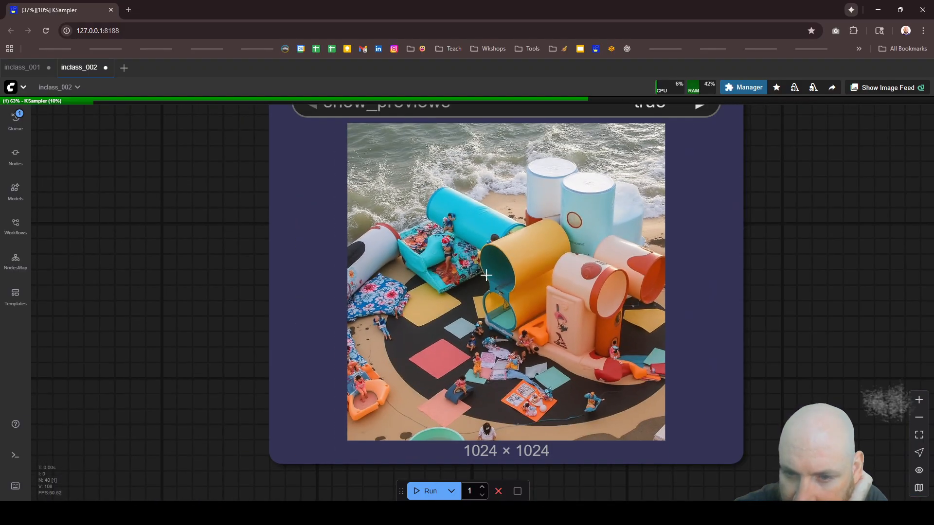
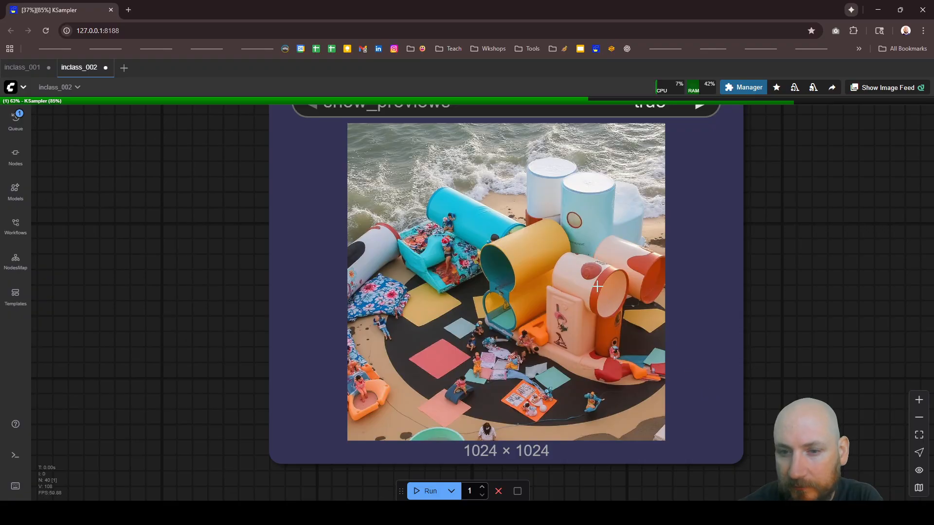
Step: Wait for the run to finish and examine the new swimming pool image in the Image Save node up close
{"action": "scroll", "coordinate": [597, 287], "scroll_direction": "down", "scroll_amount": 3}
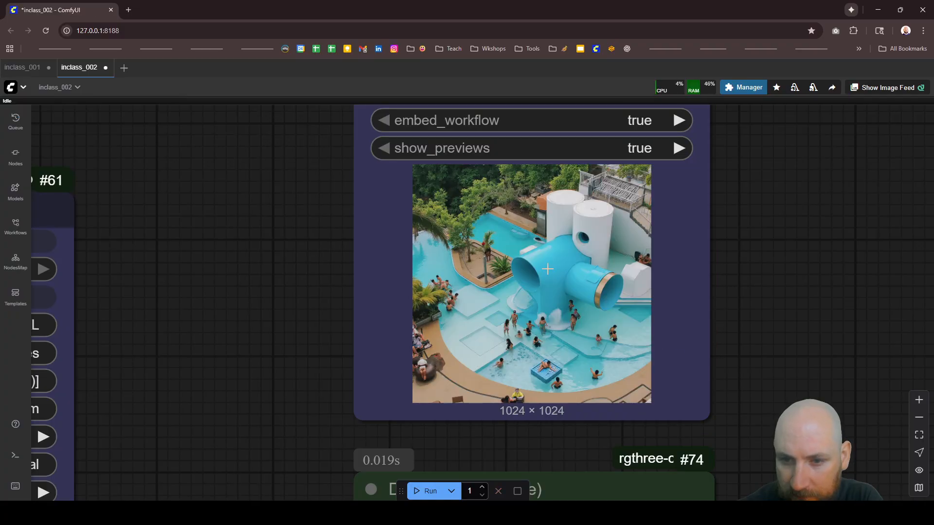
{"action": "scroll", "coordinate": [556, 258], "scroll_direction": "up", "scroll_amount": 5}
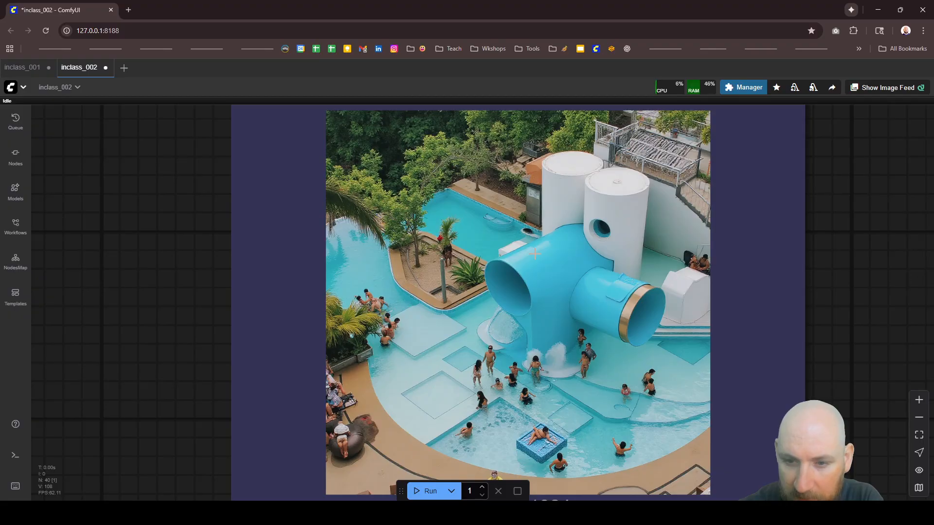
{"action": "scroll", "coordinate": [625, 237], "scroll_direction": "down", "scroll_amount": 5}
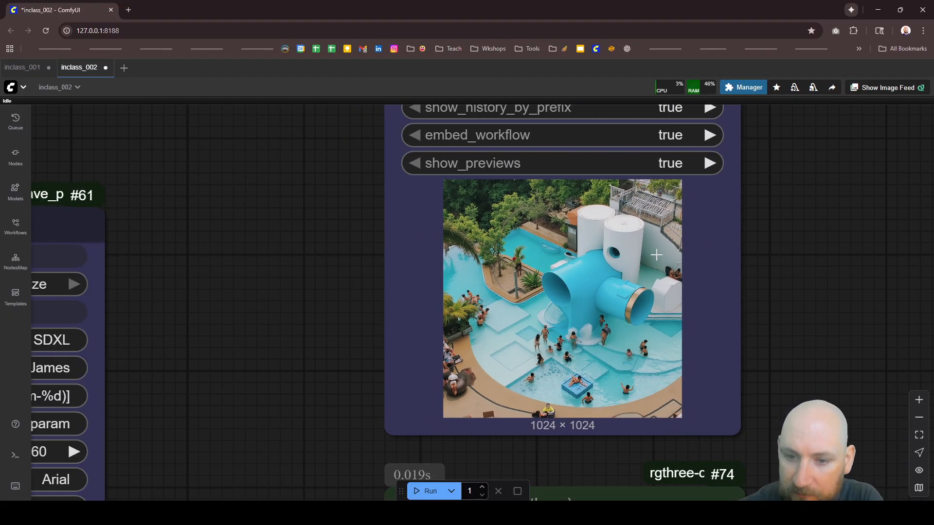
{"action": "scroll", "coordinate": [679, 336], "scroll_direction": "up", "scroll_amount": 3}
{"action": "scroll", "coordinate": [681, 336], "scroll_direction": "up", "scroll_amount": 2}
{"action": "scroll", "coordinate": [632, 268], "scroll_direction": "down", "scroll_amount": 4}
{"action": "scroll", "coordinate": [587, 203], "scroll_direction": "up", "scroll_amount": 4}
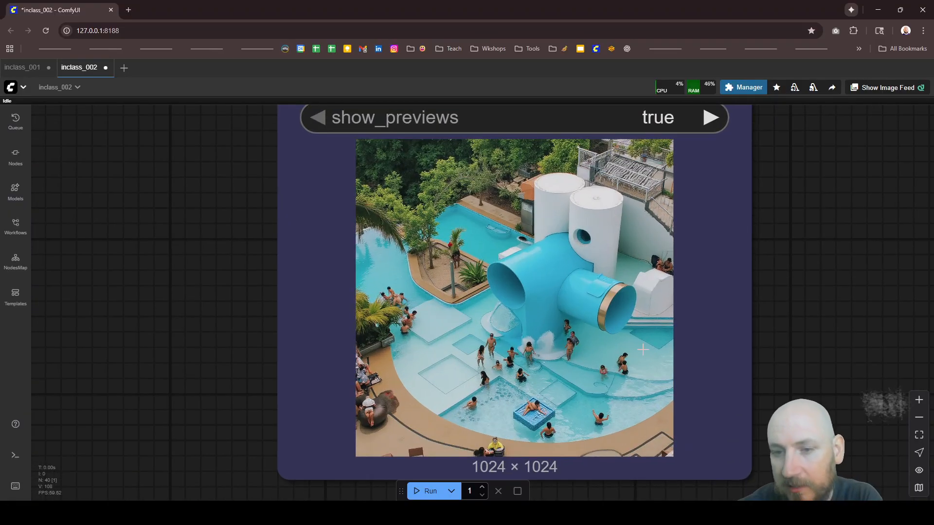
{"action": "scroll", "coordinate": [687, 293], "scroll_direction": "down", "scroll_amount": 3}
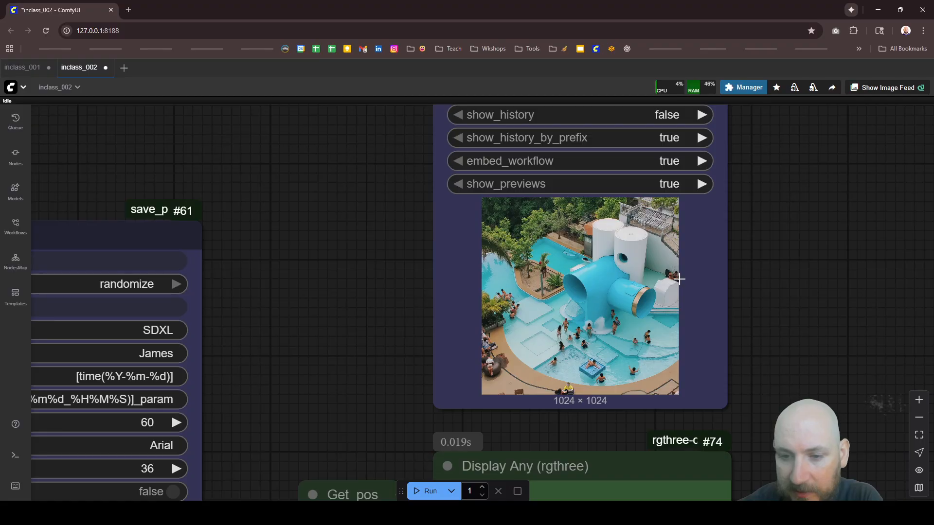
Step: Load 4.jpg from the un_studio folder inside inputs into the Load Image node
{"action": "scroll", "coordinate": [684, 276], "scroll_direction": "down", "scroll_amount": 5}
{"action": "scroll", "coordinate": [684, 276], "scroll_direction": "down", "scroll_amount": 6}
{"action": "scroll", "coordinate": [535, 273], "scroll_direction": "down", "scroll_amount": 2}
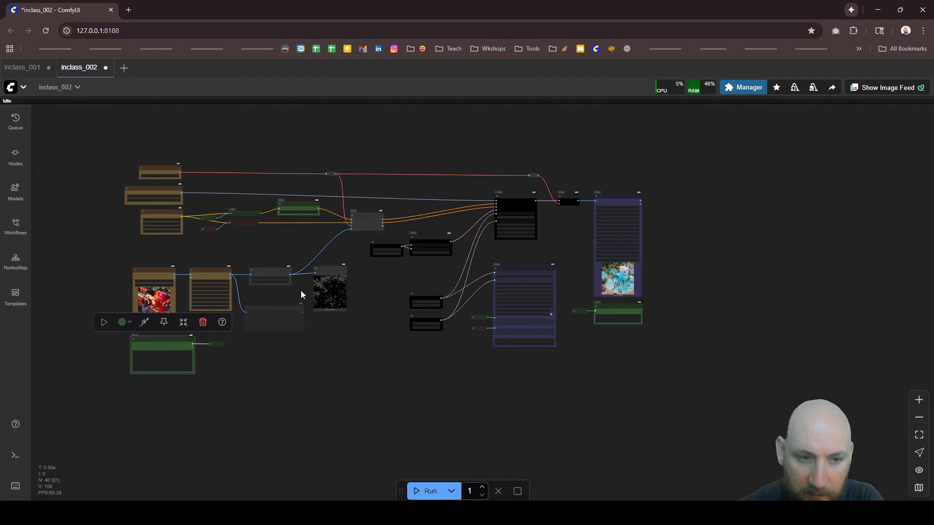
{"action": "scroll", "coordinate": [115, 292], "scroll_direction": "up", "scroll_amount": 3}
{"action": "scroll", "coordinate": [115, 296], "scroll_direction": "up", "scroll_amount": 5}
{"action": "left_click", "coordinate": [235, 263]}
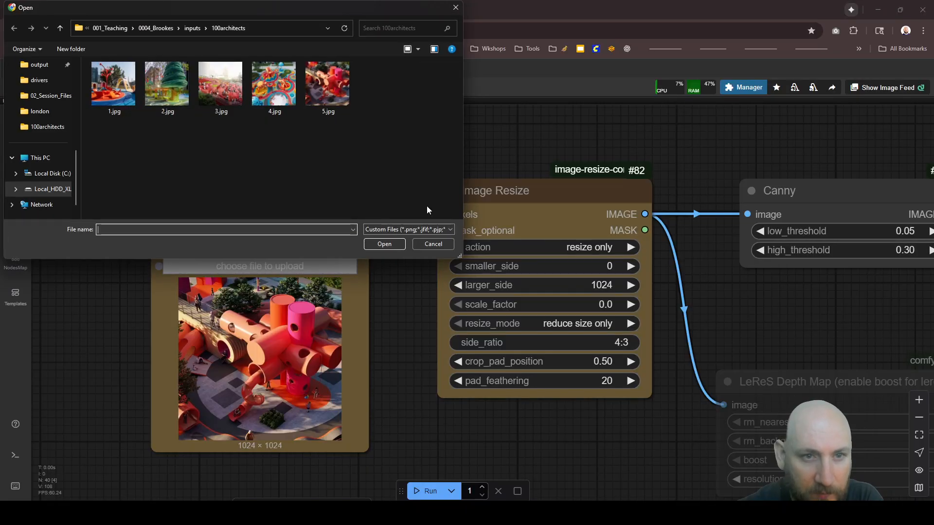
{"action": "left_click", "coordinate": [193, 28]}
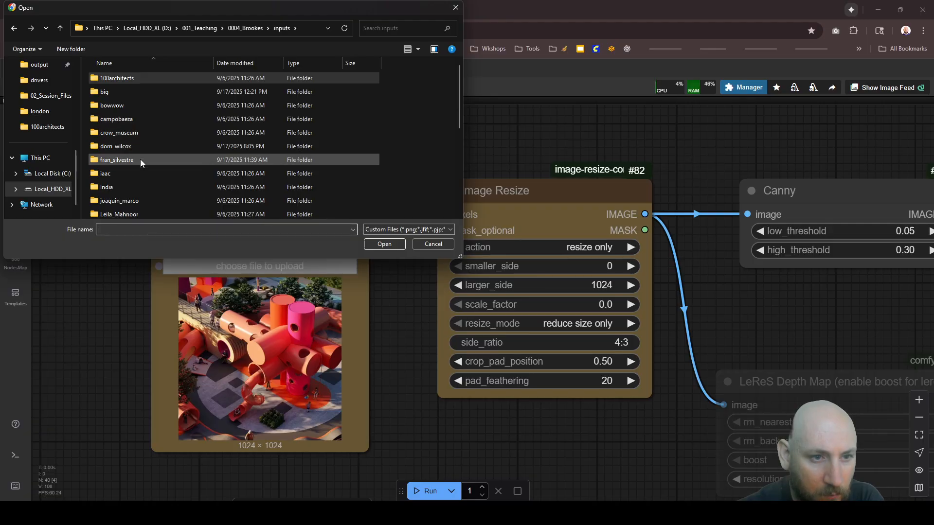
{"action": "scroll", "coordinate": [140, 162], "scroll_direction": "down", "scroll_amount": 3}
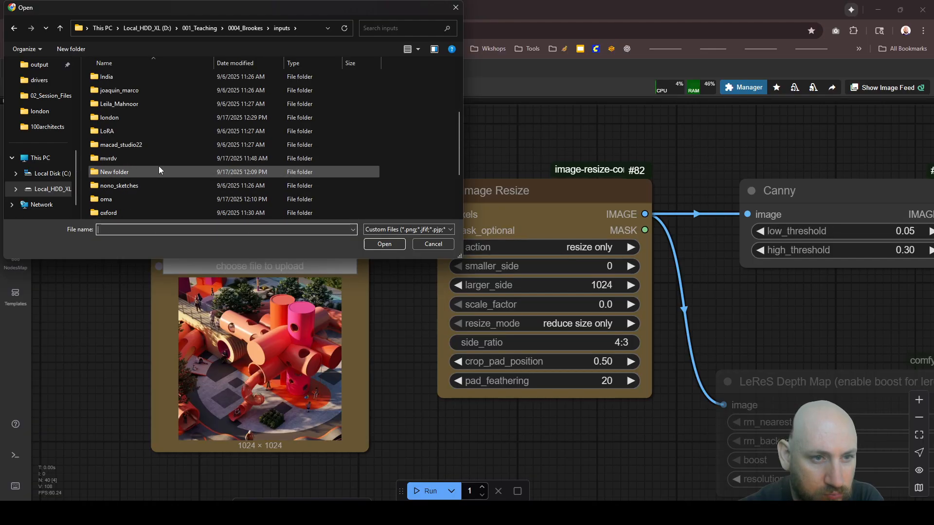
{"action": "scroll", "coordinate": [152, 172], "scroll_direction": "down", "scroll_amount": 1}
{"action": "scroll", "coordinate": [152, 170], "scroll_direction": "down", "scroll_amount": 1}
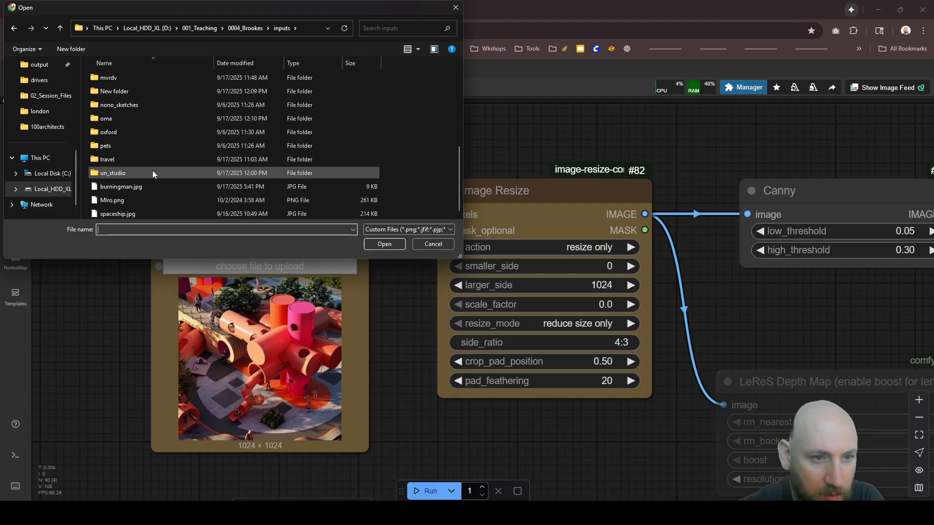
{"action": "double_click", "coordinate": [112, 170]}
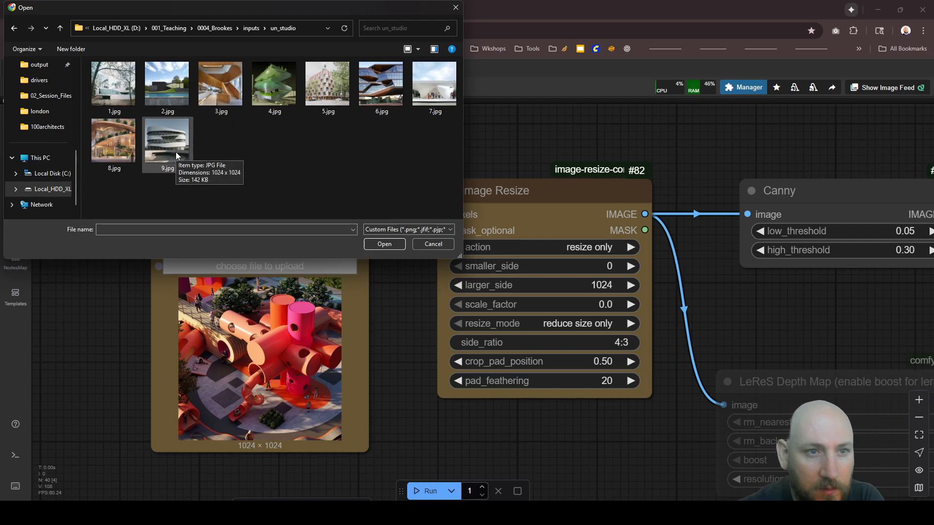
{"action": "left_click", "coordinate": [270, 93]}
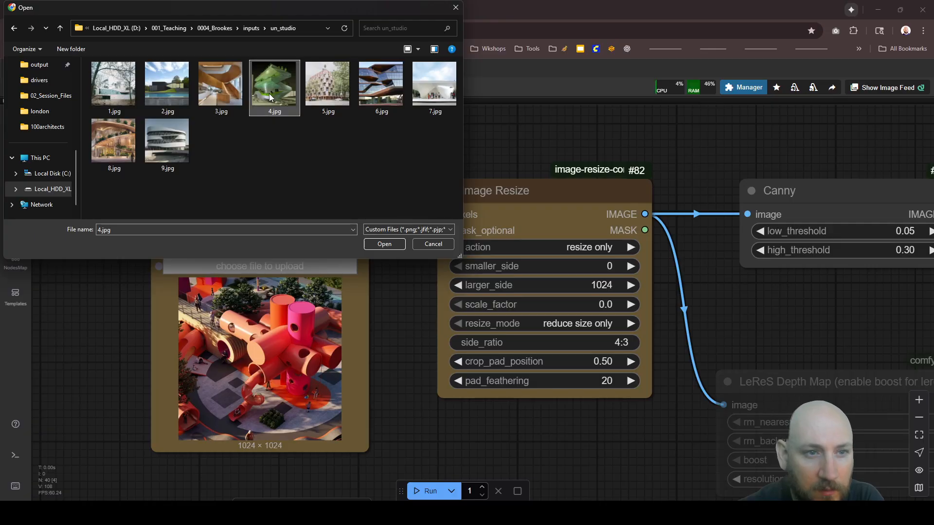
{"action": "left_click", "coordinate": [374, 246]}
{"action": "scroll", "coordinate": [324, 147], "scroll_direction": "down", "scroll_amount": 5}
{"action": "scroll", "coordinate": [292, 250], "scroll_direction": "up", "scroll_amount": 10}
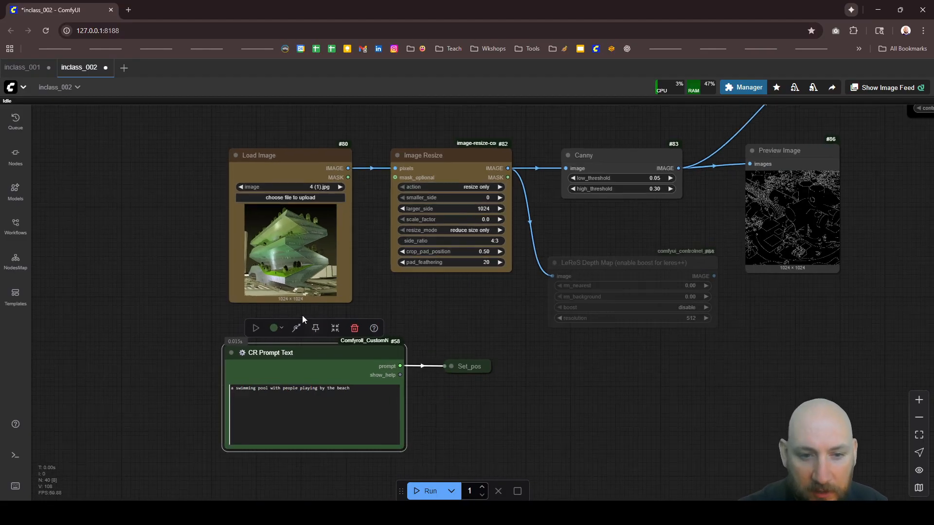
Step: Replace the CR Prompt Text prompt with "a skyscaper with courtyard forests of cherry blossom trees" and run the workflow
{"action": "scroll", "coordinate": [319, 164], "scroll_direction": "down", "scroll_amount": 5}
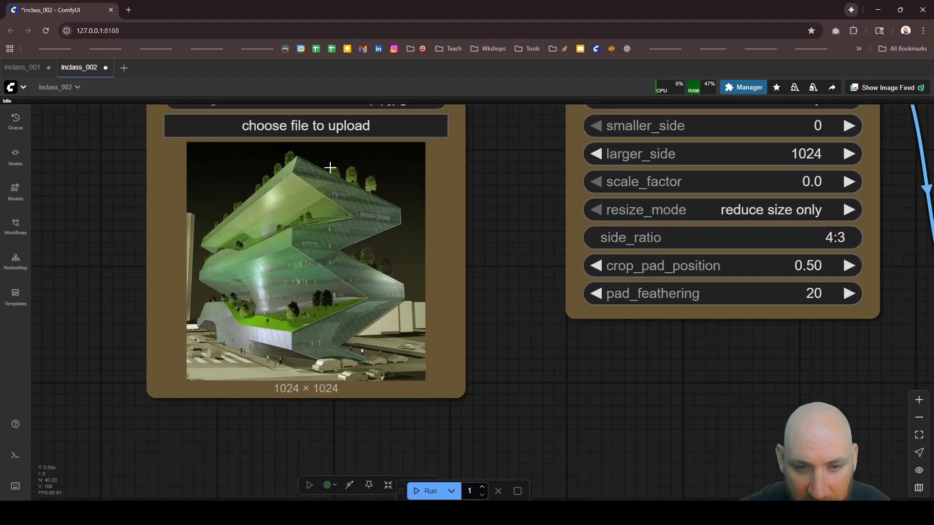
{"action": "scroll", "coordinate": [428, 453], "scroll_direction": "up", "scroll_amount": 5}
{"action": "left_click_drag", "start_coordinate": [417, 444], "coordinate": [392, 453]}
{"action": "key", "text": "ctrl+a"}
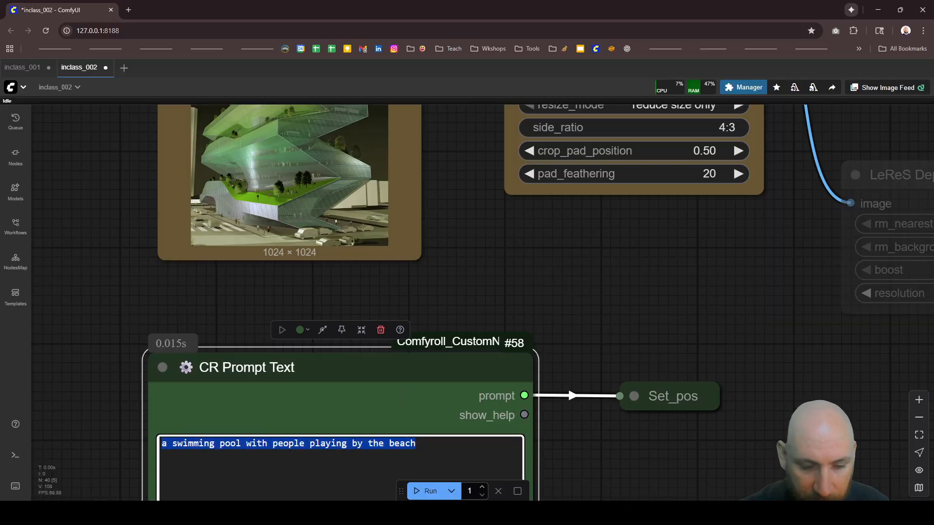
{"action": "type", "text": "a skysc"}
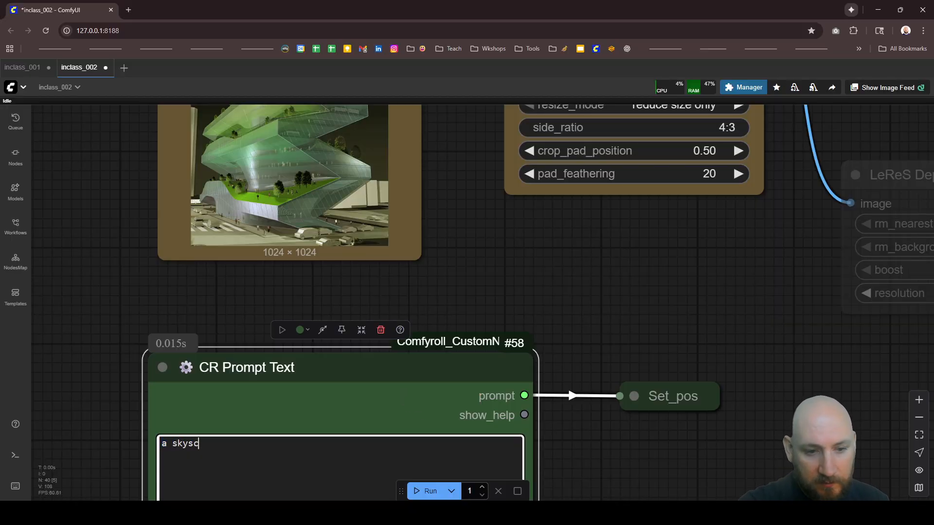
{"action": "type", "text": "aper with"}
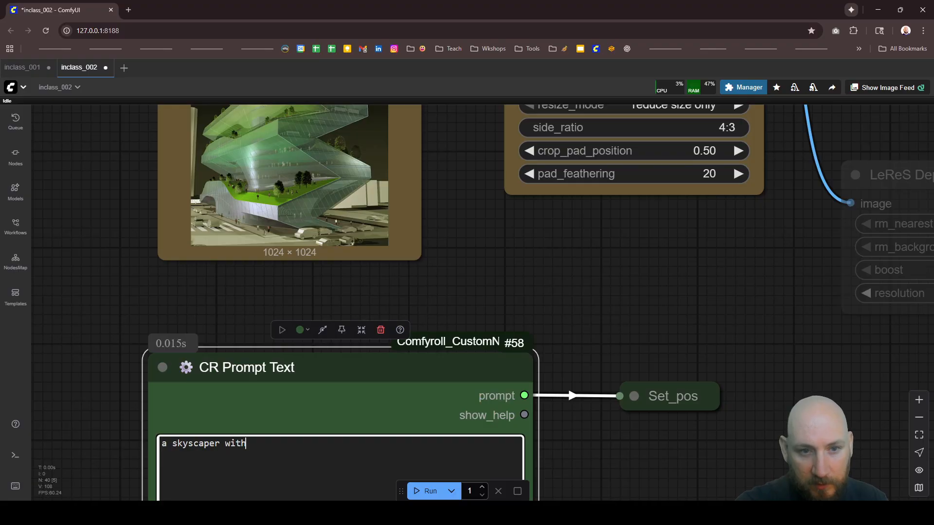
{"action": "type", "text": " courtyard "}
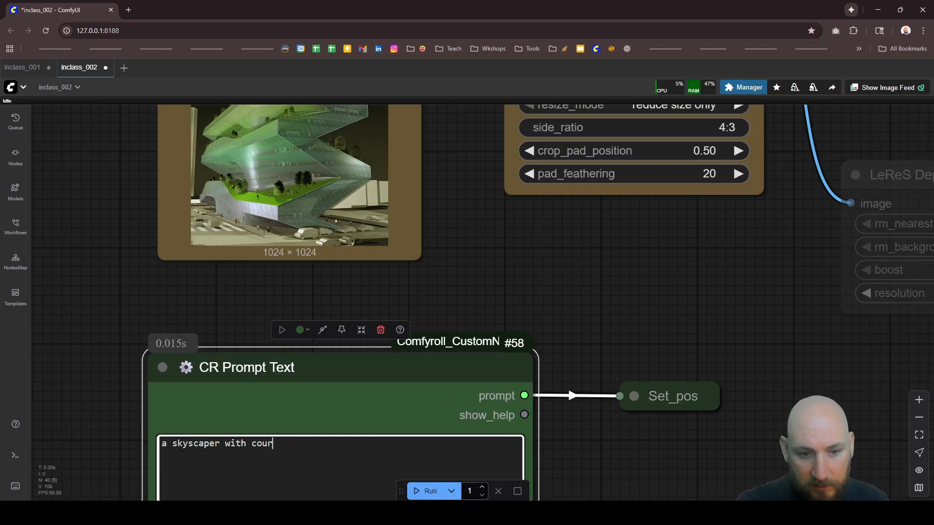
{"action": "type", "text": "fo"}
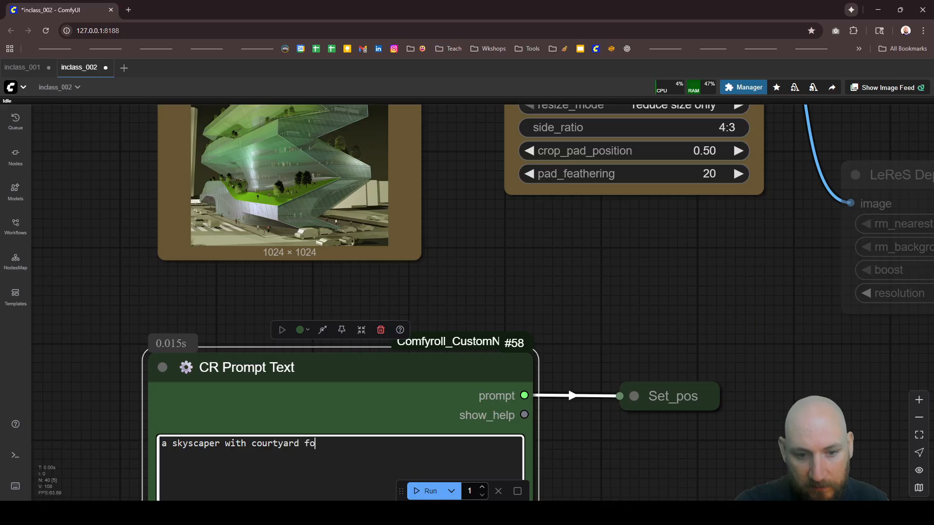
{"action": "type", "text": "rests "}
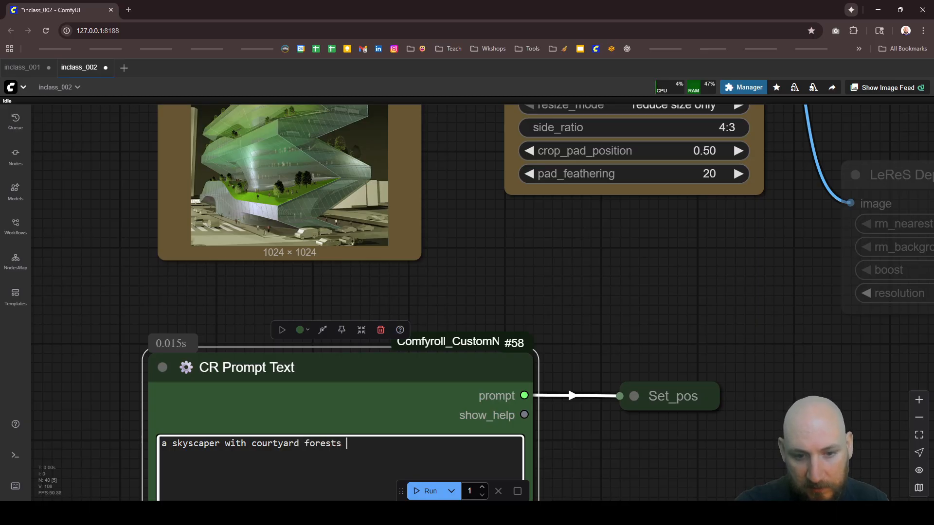
{"action": "type", "text": "of ch"}
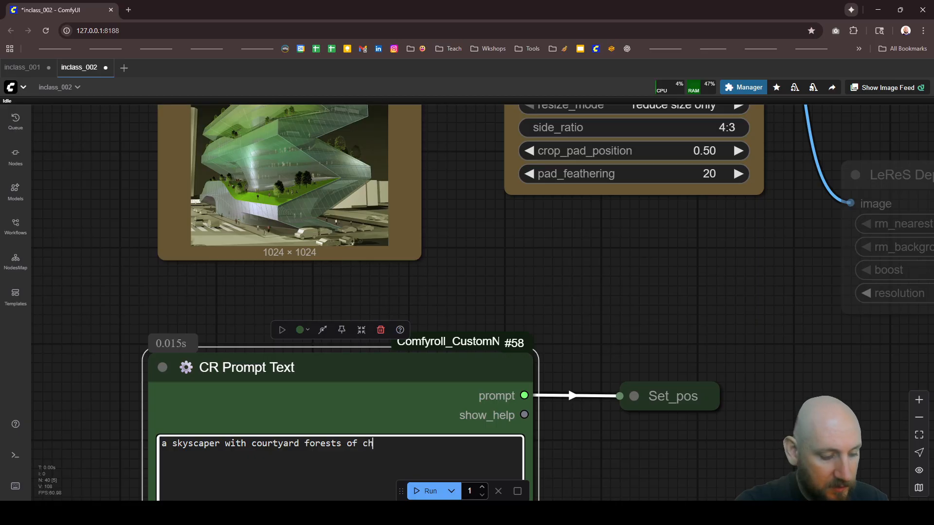
{"action": "type", "text": "erry blossom trees"}
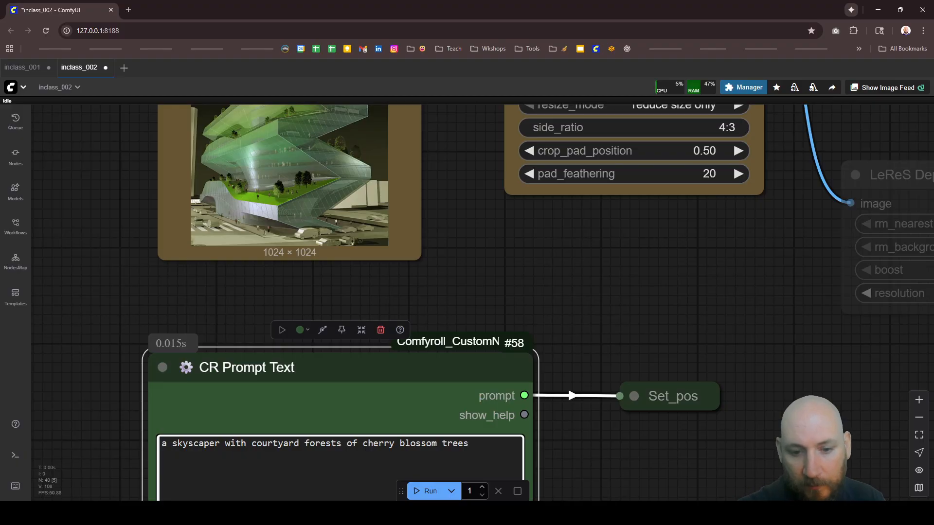
{"action": "left_click", "coordinate": [427, 490]}
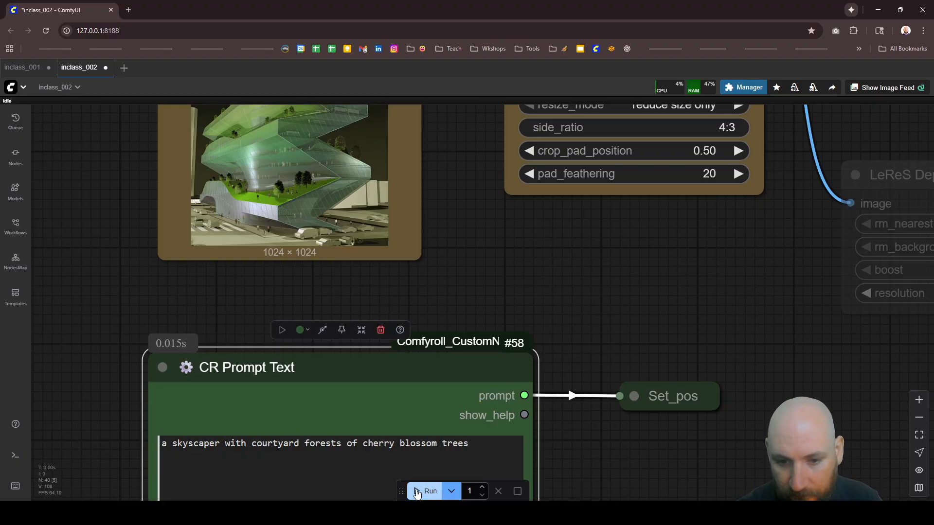
Step: Examine the building's Canny edge lines in the Preview Image node while the workflow runs
{"action": "scroll", "coordinate": [391, 389], "scroll_direction": "down", "scroll_amount": 5}
{"action": "scroll", "coordinate": [348, 287], "scroll_direction": "down", "scroll_amount": 6}
{"action": "scroll", "coordinate": [389, 248], "scroll_direction": "up", "scroll_amount": 3}
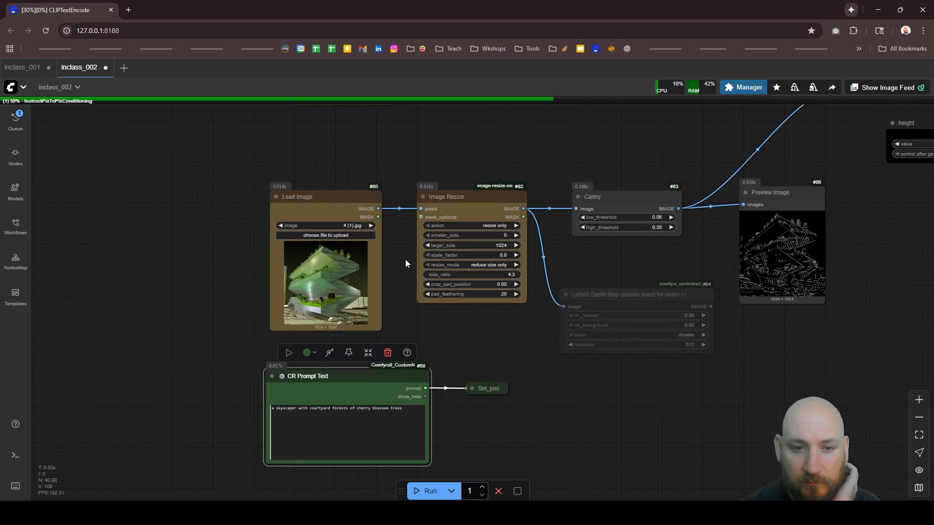
{"action": "scroll", "coordinate": [368, 258], "scroll_direction": "down", "scroll_amount": 1}
{"action": "left_click_drag", "start_coordinate": [803, 252], "coordinate": [763, 251]}
{"action": "scroll", "coordinate": [754, 249], "scroll_direction": "up", "scroll_amount": 10}
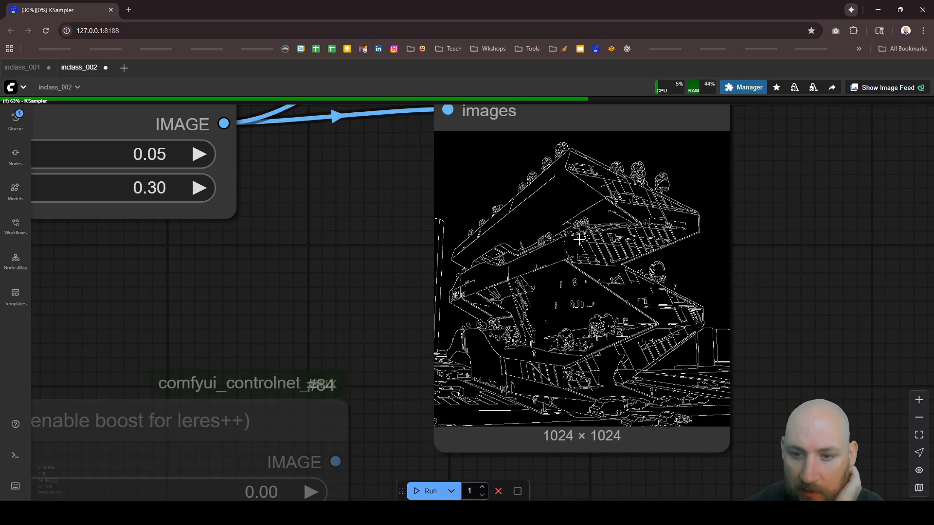
{"action": "scroll", "coordinate": [445, 244], "scroll_direction": "down", "scroll_amount": 14}
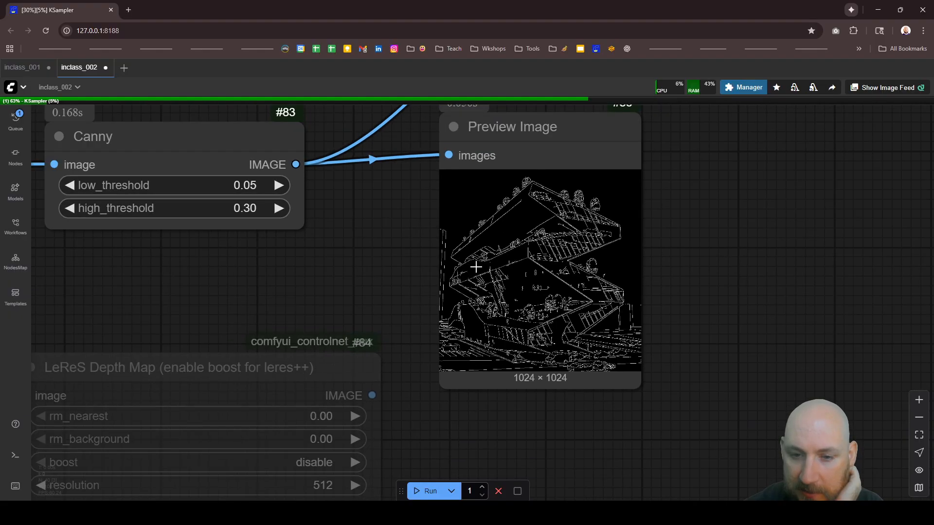
{"action": "scroll", "coordinate": [360, 282], "scroll_direction": "up", "scroll_amount": 5}
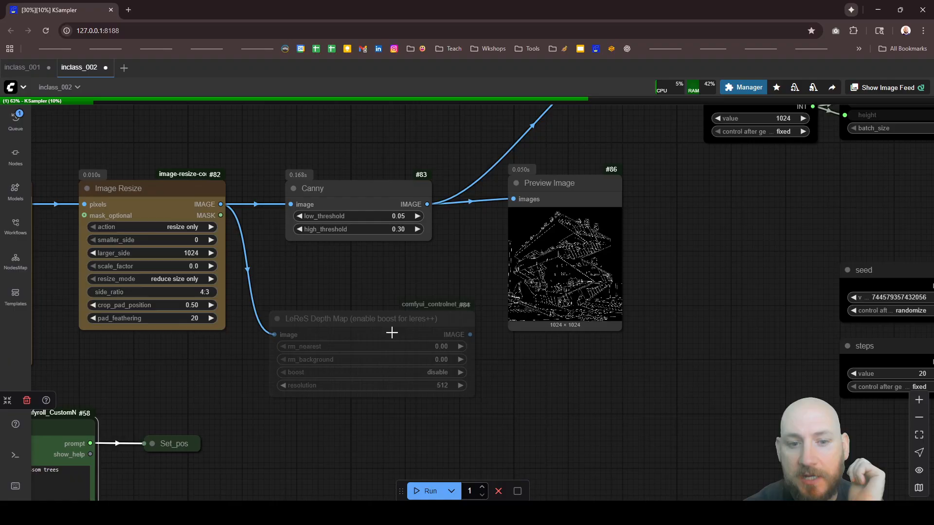
Step: Move the LeReS Depth Map node slightly closer to the Canny node and check the model in the Load Diffusion Model node
{"action": "left_click_drag", "start_coordinate": [375, 318], "coordinate": [375, 307]}
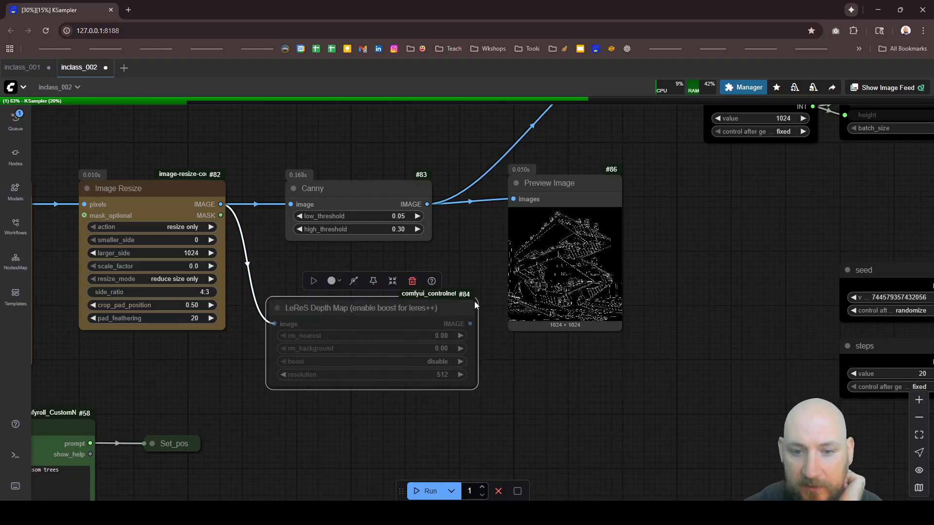
{"action": "scroll", "coordinate": [476, 368], "scroll_direction": "down", "scroll_amount": 6}
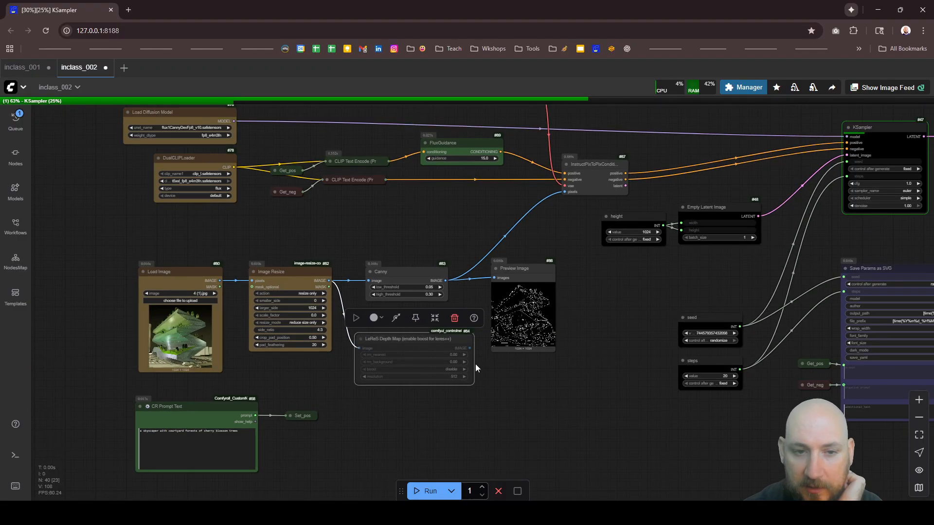
{"action": "scroll", "coordinate": [282, 192], "scroll_direction": "down", "scroll_amount": 8}
{"action": "scroll", "coordinate": [325, 257], "scroll_direction": "up", "scroll_amount": 14}
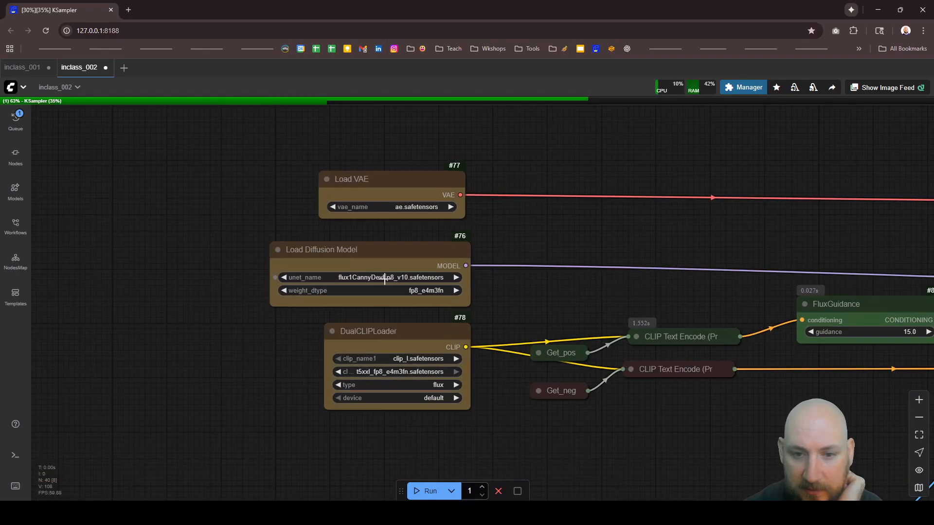
{"action": "scroll", "coordinate": [384, 278], "scroll_direction": "down", "scroll_amount": 10}
Step: Wait for the run to finish and inspect the roof and facade details of the new building image in the Image Save node
{"action": "scroll", "coordinate": [572, 258], "scroll_direction": "up", "scroll_amount": 3}
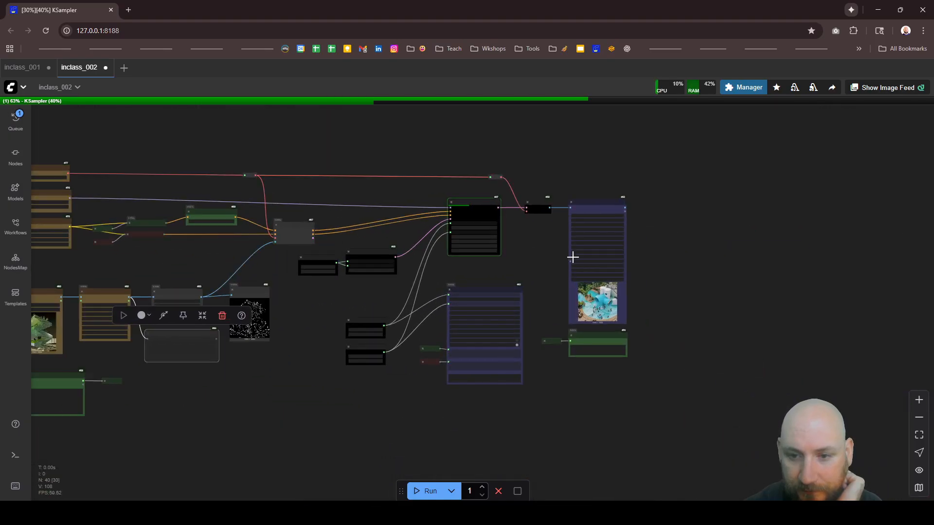
{"action": "scroll", "coordinate": [572, 257], "scroll_direction": "up", "scroll_amount": 5}
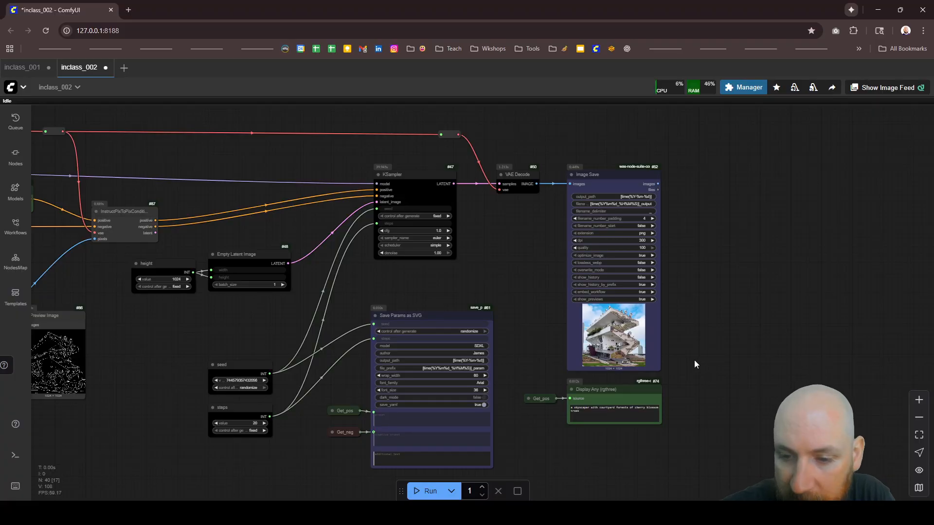
{"action": "scroll", "coordinate": [693, 360], "scroll_direction": "up", "scroll_amount": 12}
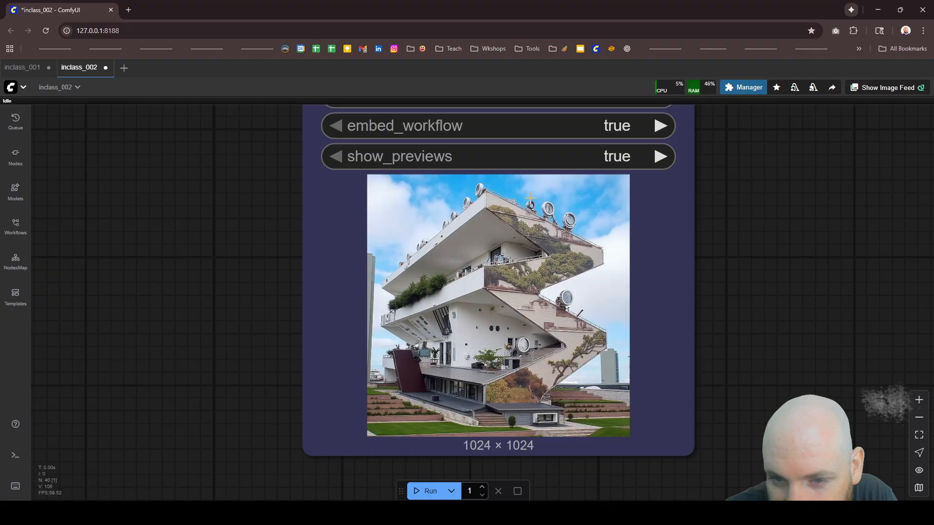
{"action": "scroll", "coordinate": [547, 214], "scroll_direction": "up", "scroll_amount": 10}
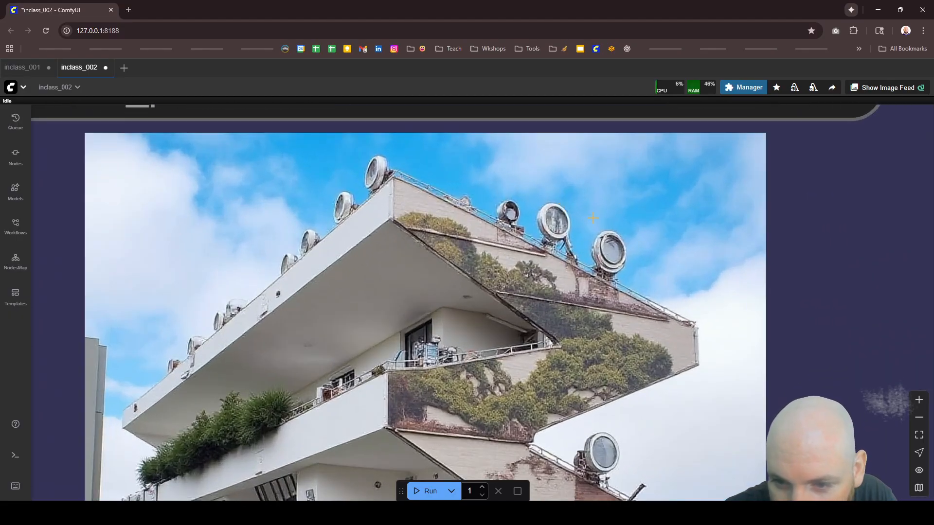
{"action": "scroll", "coordinate": [571, 191], "scroll_direction": "down", "scroll_amount": 2}
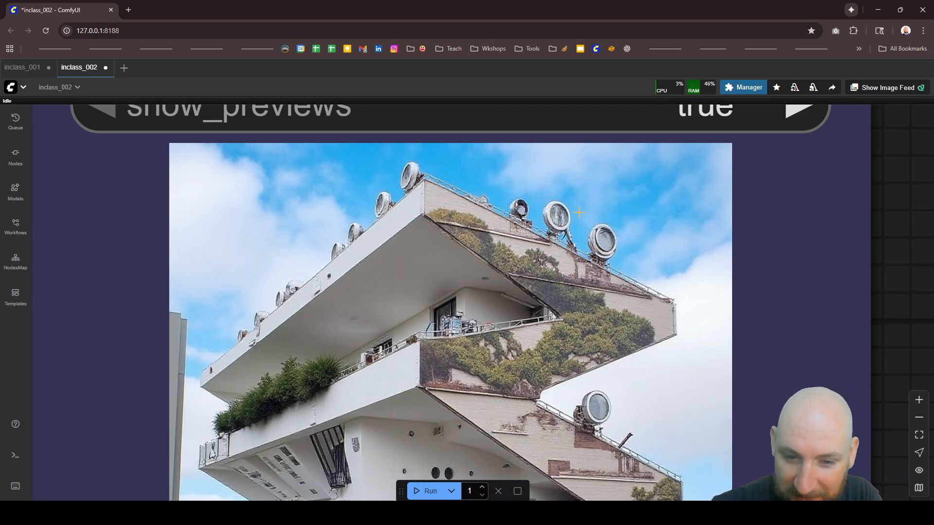
Step: Inspect the lower terraces, ground floor and garden of the generated building in the Image Save node
{"action": "scroll", "coordinate": [579, 212], "scroll_direction": "down", "scroll_amount": 6}
{"action": "scroll", "coordinate": [465, 402], "scroll_direction": "down", "scroll_amount": 3}
{"action": "scroll", "coordinate": [469, 302], "scroll_direction": "up", "scroll_amount": 12}
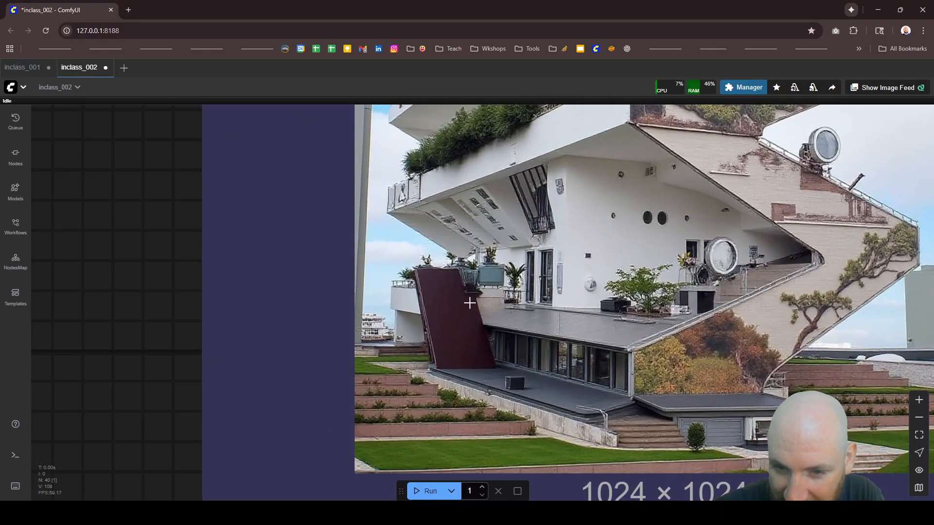
{"action": "scroll", "coordinate": [510, 215], "scroll_direction": "down", "scroll_amount": 10}
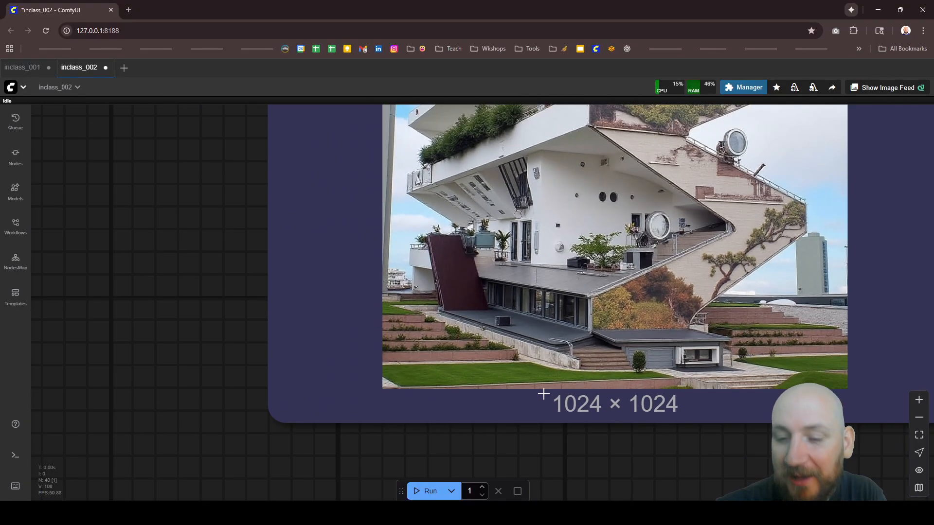
{"action": "scroll", "coordinate": [651, 291], "scroll_direction": "down", "scroll_amount": 7}
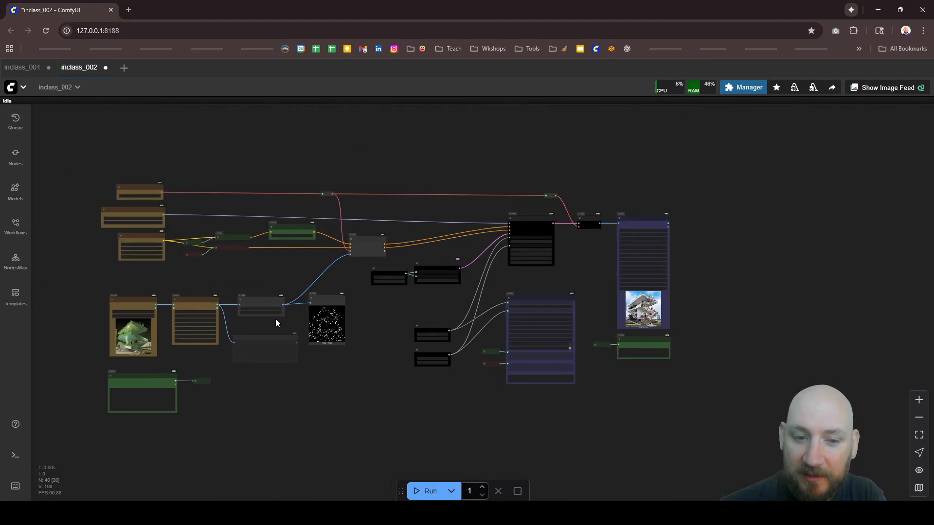
Step: Enable the bypassed LeReS Depth Map node and connect its output to Preview Image and the InstructPixToPixConditioning pixels input
{"action": "scroll", "coordinate": [272, 317], "scroll_direction": "up", "scroll_amount": 10}
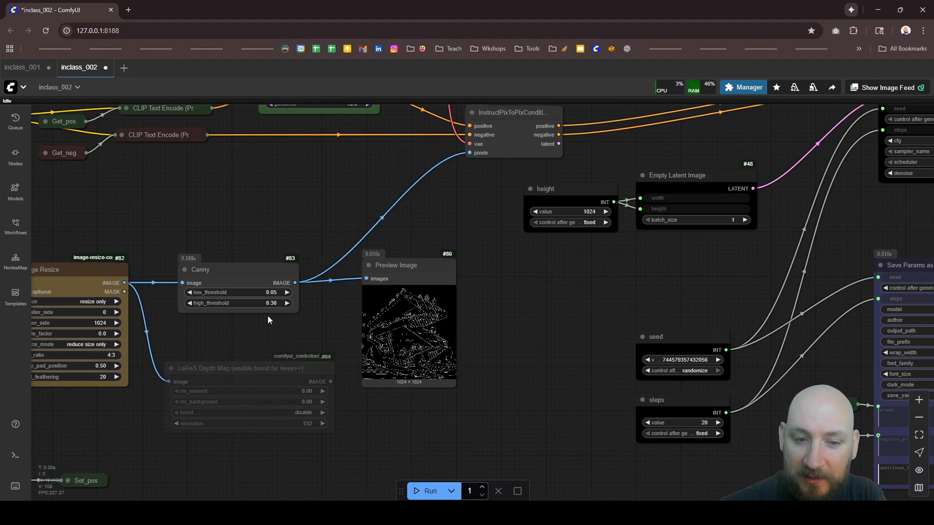
{"action": "left_click", "coordinate": [269, 373]}
{"action": "key", "text": "ctrl+b"}
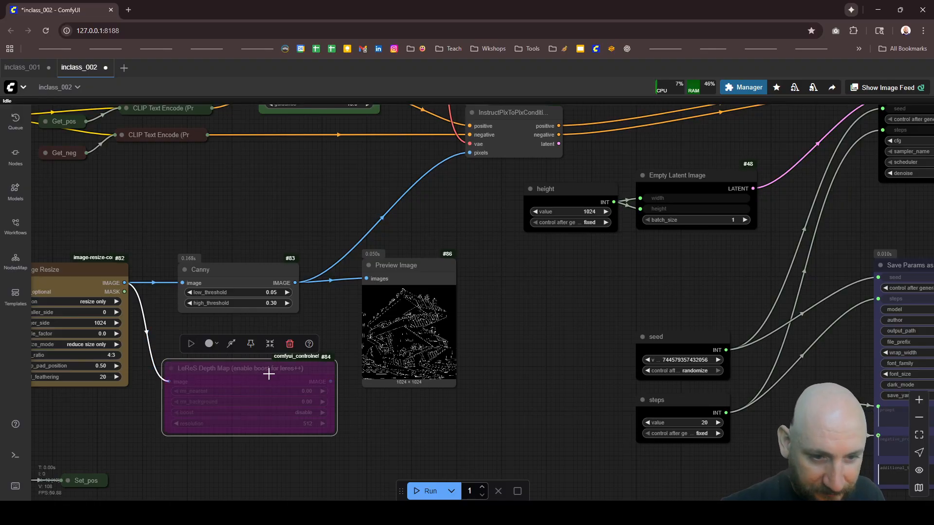
{"action": "key", "text": "ctrl+b"}
{"action": "left_click_drag", "start_coordinate": [332, 382], "coordinate": [367, 279]}
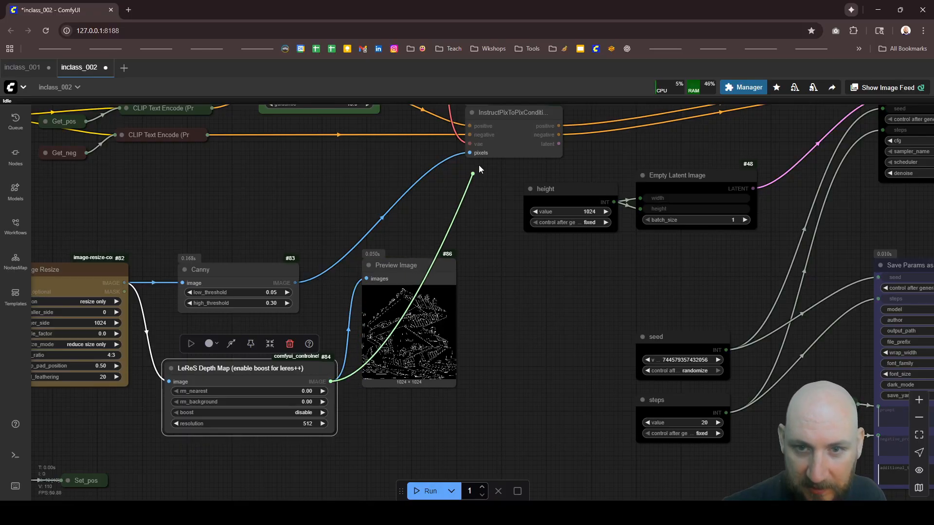
Step: Set the Load Diffusion Model node to flux1DepthDevFp8_v10.safetensors and run the workflow
{"action": "scroll", "coordinate": [508, 328], "scroll_direction": "down", "scroll_amount": 10}
{"action": "scroll", "coordinate": [341, 226], "scroll_direction": "up", "scroll_amount": 10}
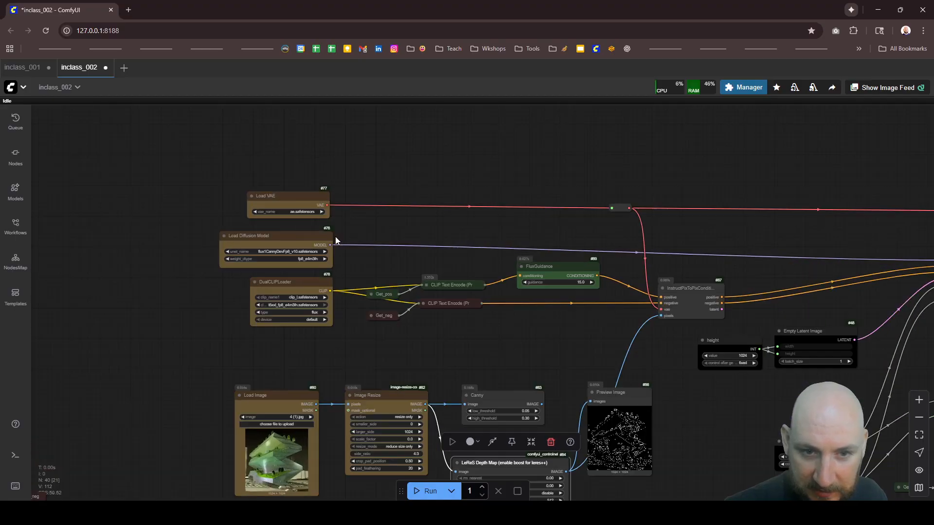
{"action": "left_click", "coordinate": [302, 255]}
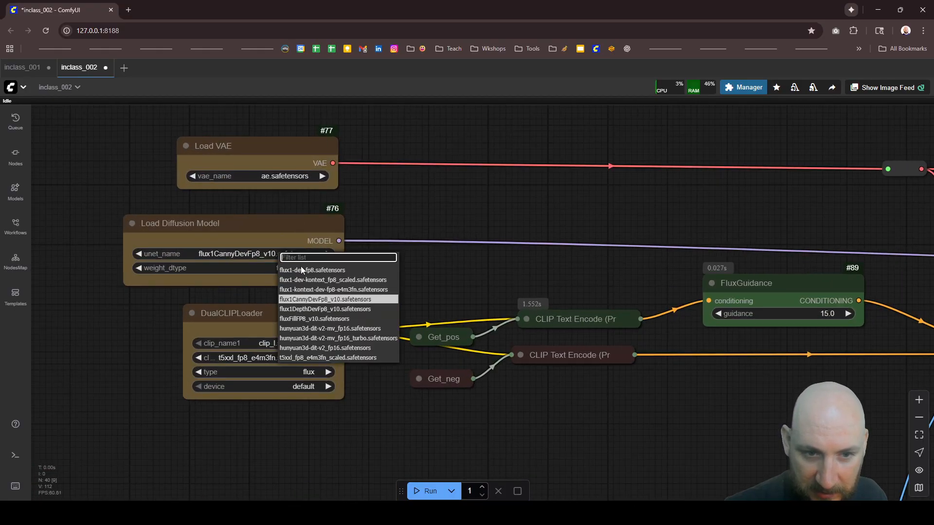
{"action": "left_click", "coordinate": [325, 310]}
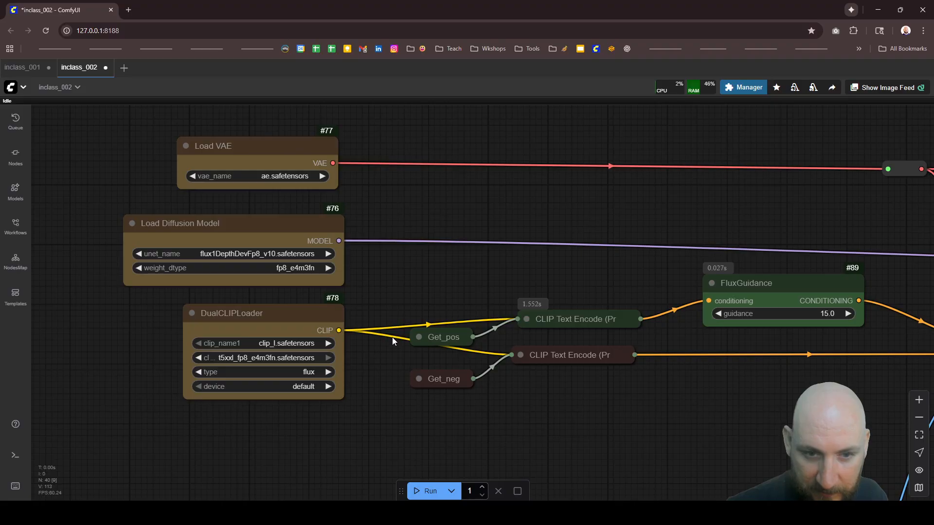
{"action": "key", "text": "ctrl+Return"}
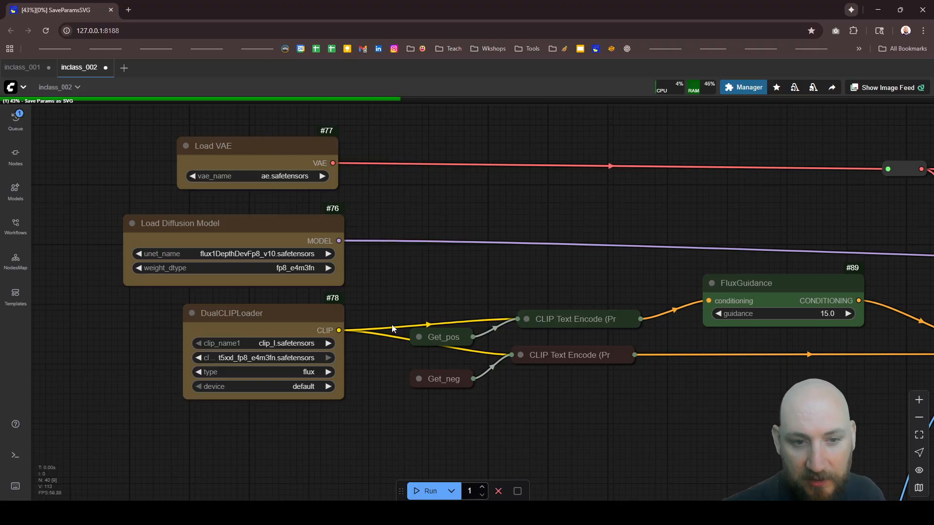
Step: Examine the building's depth map in the Preview Image node and the LeReS Depth Map settings while the workflow runs
{"action": "scroll", "coordinate": [392, 259], "scroll_direction": "down", "scroll_amount": 15}
{"action": "scroll", "coordinate": [559, 362], "scroll_direction": "up", "scroll_amount": 5}
{"action": "scroll", "coordinate": [457, 340], "scroll_direction": "up", "scroll_amount": 2}
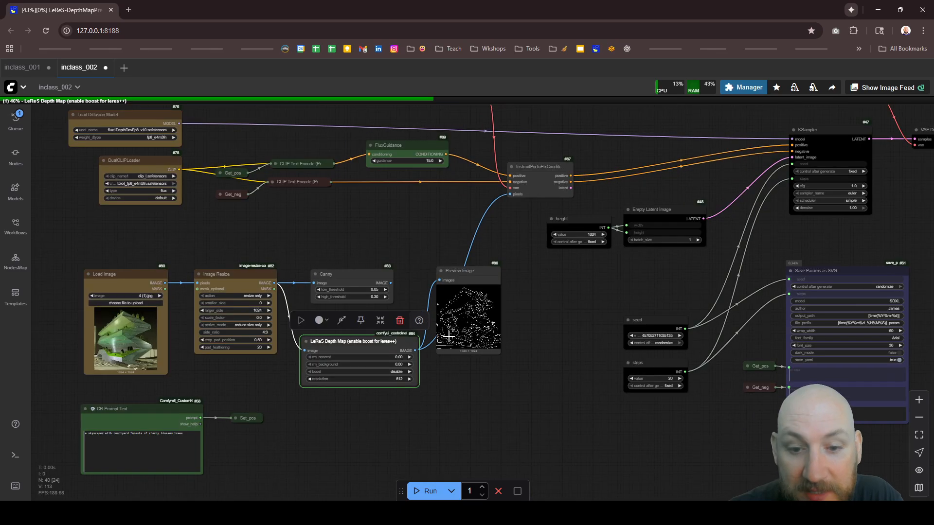
{"action": "scroll", "coordinate": [440, 333], "scroll_direction": "up", "scroll_amount": 3}
{"action": "scroll", "coordinate": [438, 282], "scroll_direction": "up", "scroll_amount": 4}
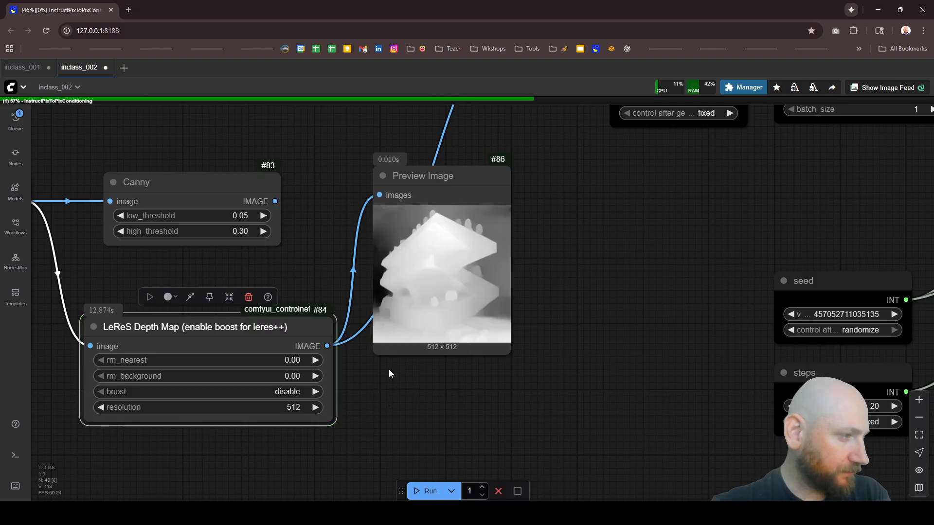
{"action": "scroll", "coordinate": [460, 283], "scroll_direction": "up", "scroll_amount": 5}
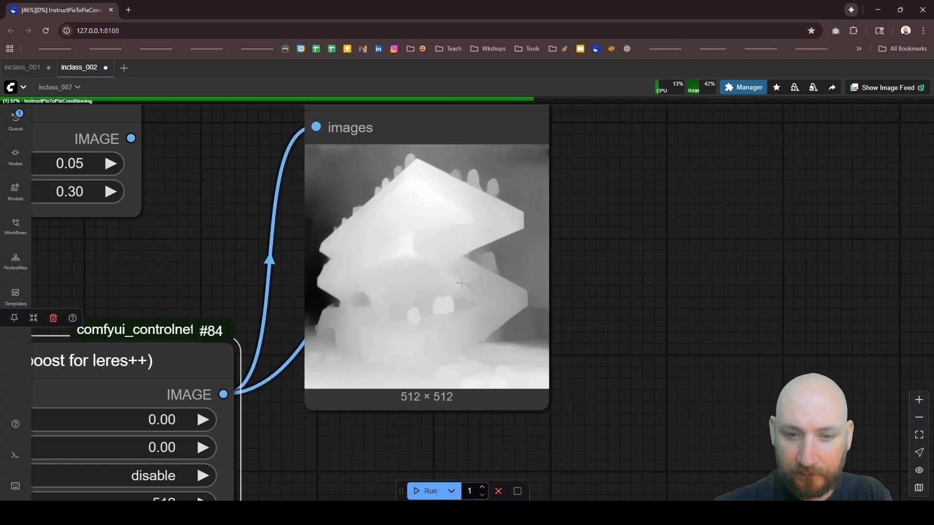
{"action": "scroll", "coordinate": [460, 283], "scroll_direction": "up", "scroll_amount": 5}
{"action": "scroll", "coordinate": [438, 341], "scroll_direction": "down", "scroll_amount": 7}
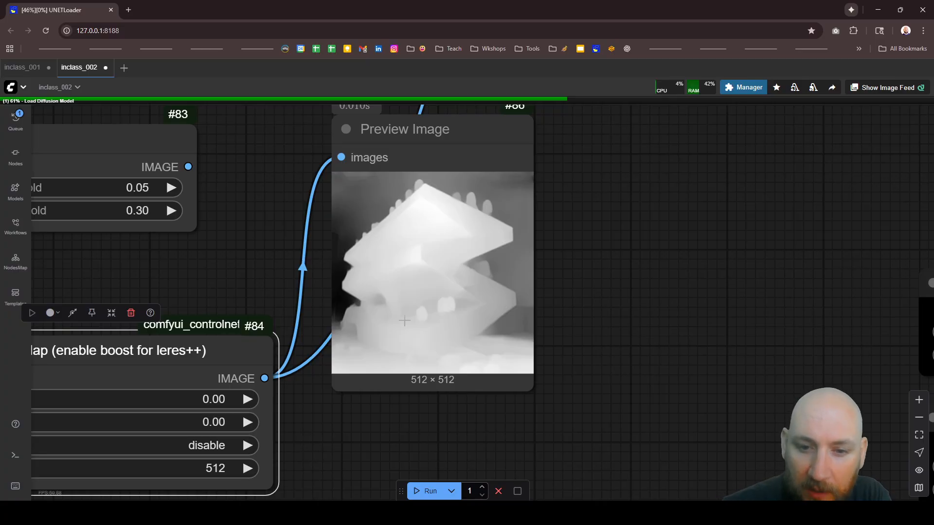
{"action": "scroll", "coordinate": [433, 225], "scroll_direction": "up", "scroll_amount": 7}
{"action": "scroll", "coordinate": [442, 229], "scroll_direction": "down", "scroll_amount": 3}
{"action": "scroll", "coordinate": [434, 285], "scroll_direction": "up", "scroll_amount": 7}
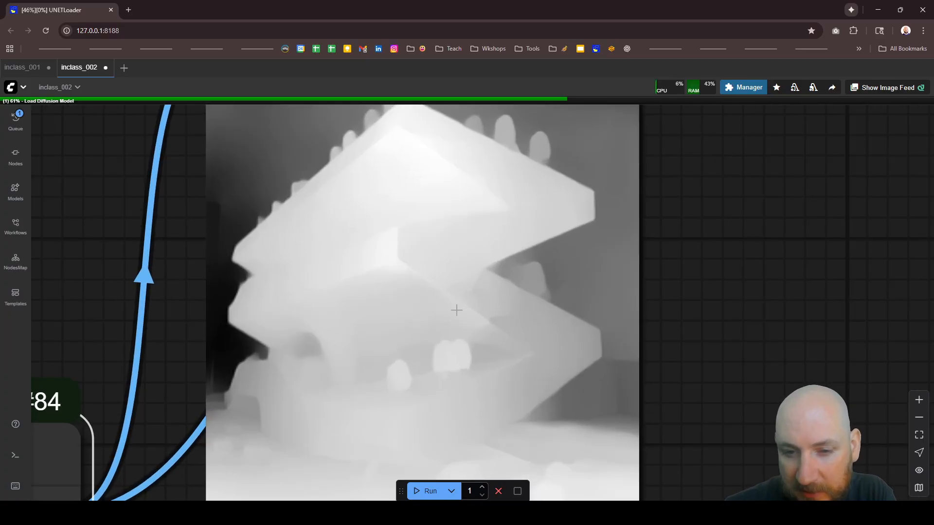
{"action": "scroll", "coordinate": [474, 287], "scroll_direction": "down", "scroll_amount": 3}
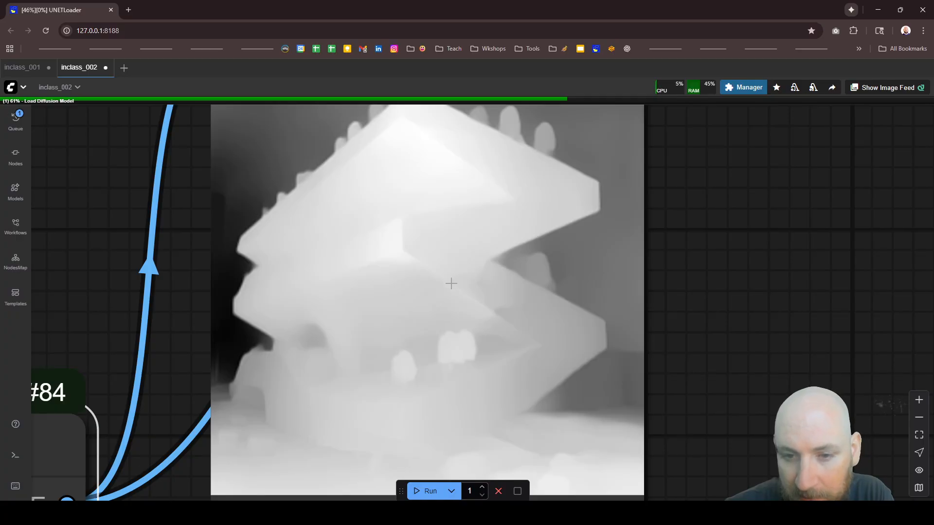
{"action": "scroll", "coordinate": [459, 282], "scroll_direction": "down", "scroll_amount": 10}
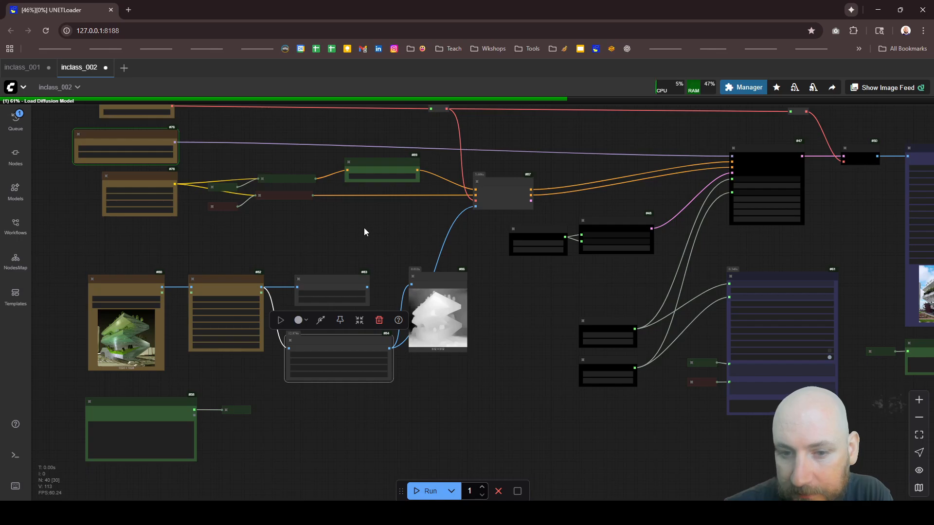
{"action": "scroll", "coordinate": [380, 382], "scroll_direction": "up", "scroll_amount": 6}
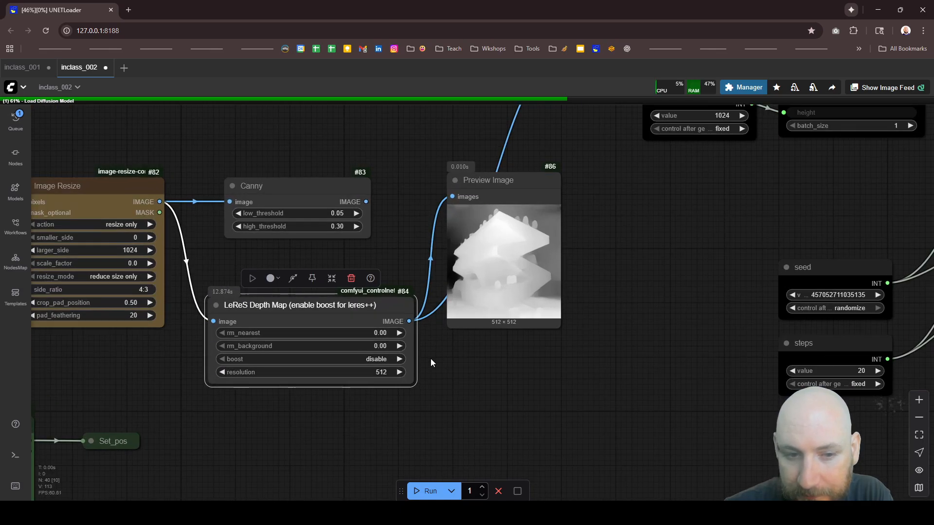
Step: Review the previous Canny-based building image in the Image Save node and the prompt displayed below it
{"action": "scroll", "coordinate": [430, 362], "scroll_direction": "down", "scroll_amount": 6}
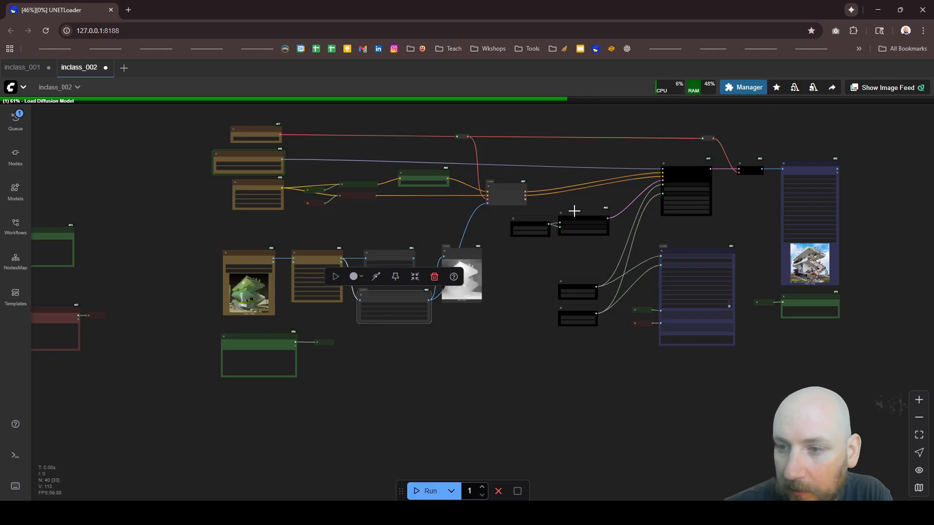
{"action": "scroll", "coordinate": [764, 224], "scroll_direction": "up", "scroll_amount": 8}
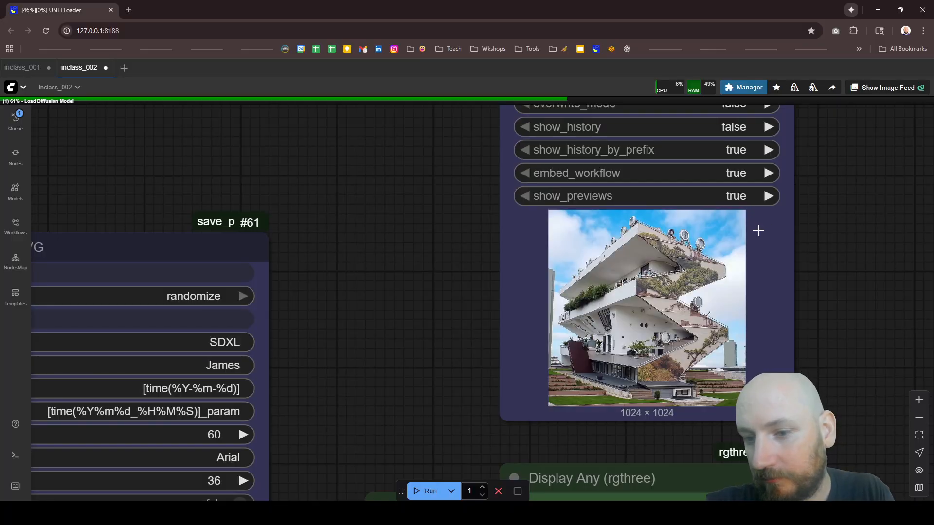
{"action": "scroll", "coordinate": [705, 309], "scroll_direction": "up", "scroll_amount": 5}
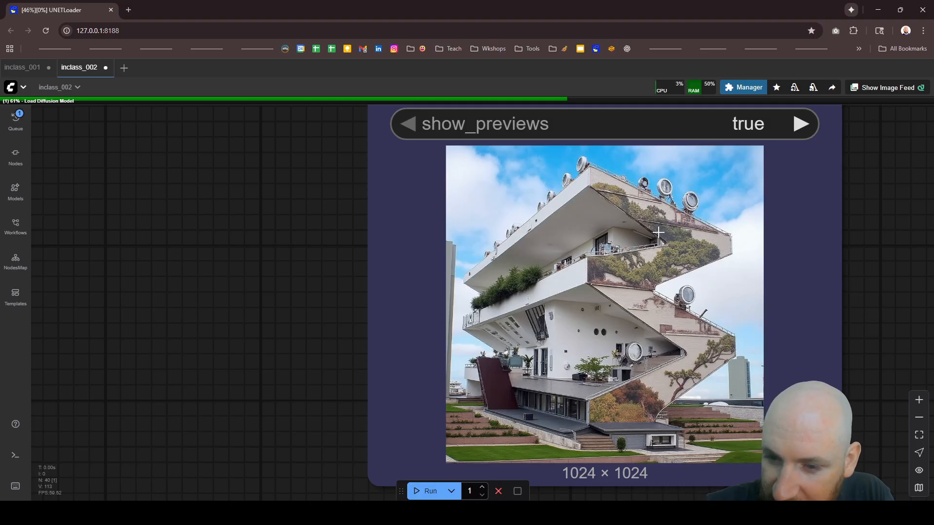
{"action": "scroll", "coordinate": [658, 233], "scroll_direction": "down", "scroll_amount": 4}
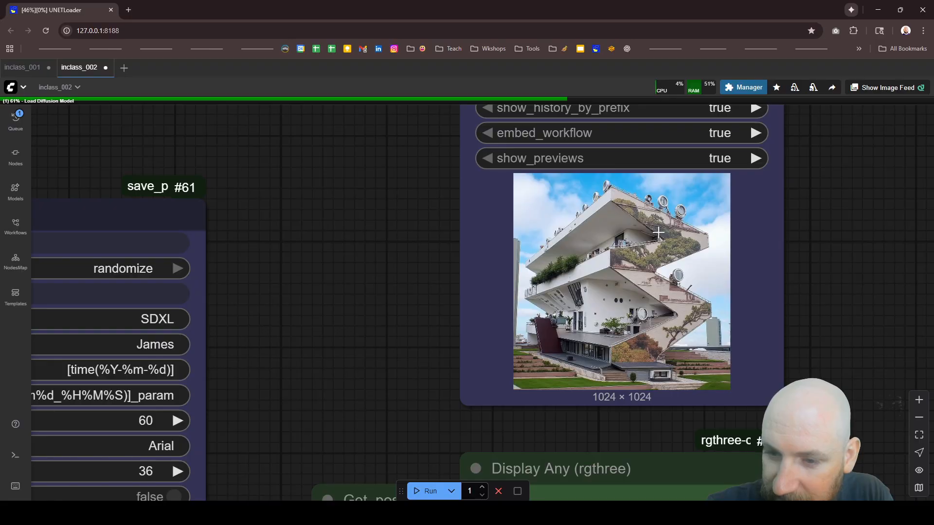
{"action": "scroll", "coordinate": [658, 233], "scroll_direction": "down", "scroll_amount": 6}
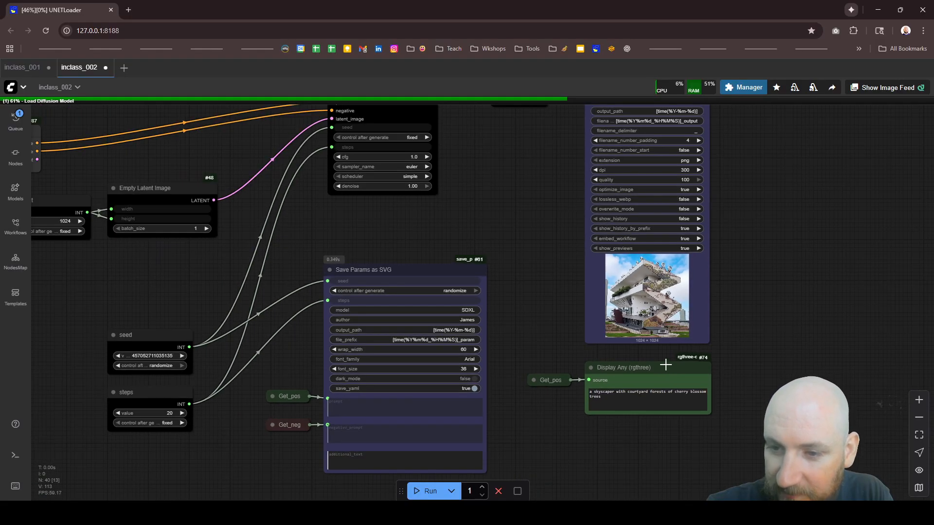
{"action": "scroll", "coordinate": [681, 282], "scroll_direction": "up", "scroll_amount": 5}
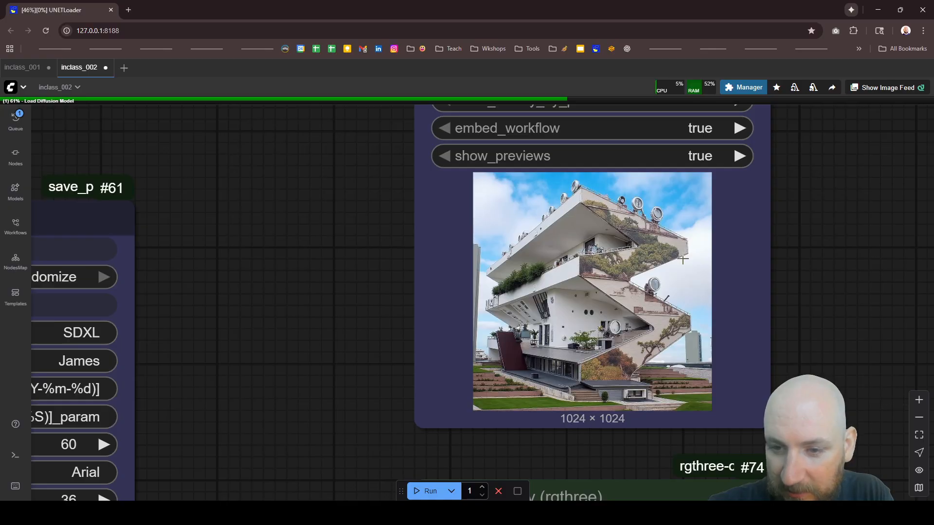
{"action": "scroll", "coordinate": [657, 274], "scroll_direction": "up", "scroll_amount": 1}
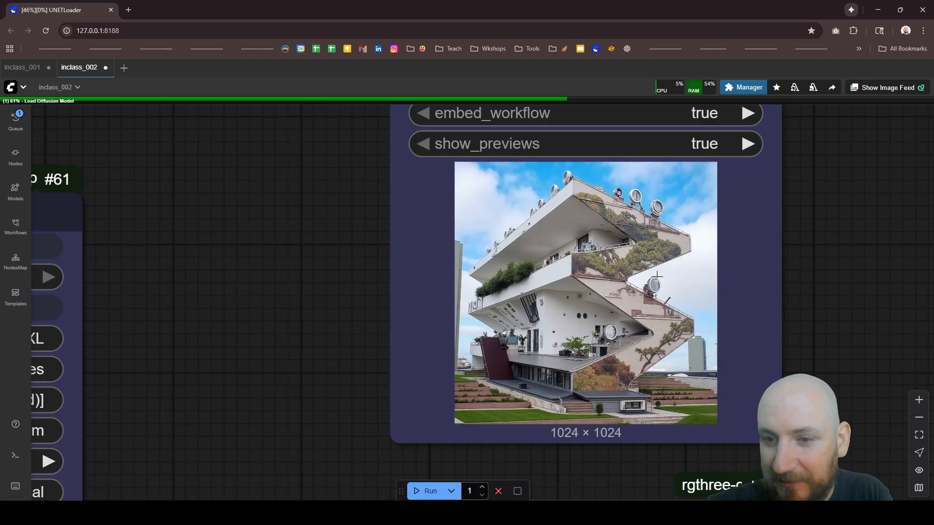
{"action": "scroll", "coordinate": [657, 276], "scroll_direction": "down", "scroll_amount": 6}
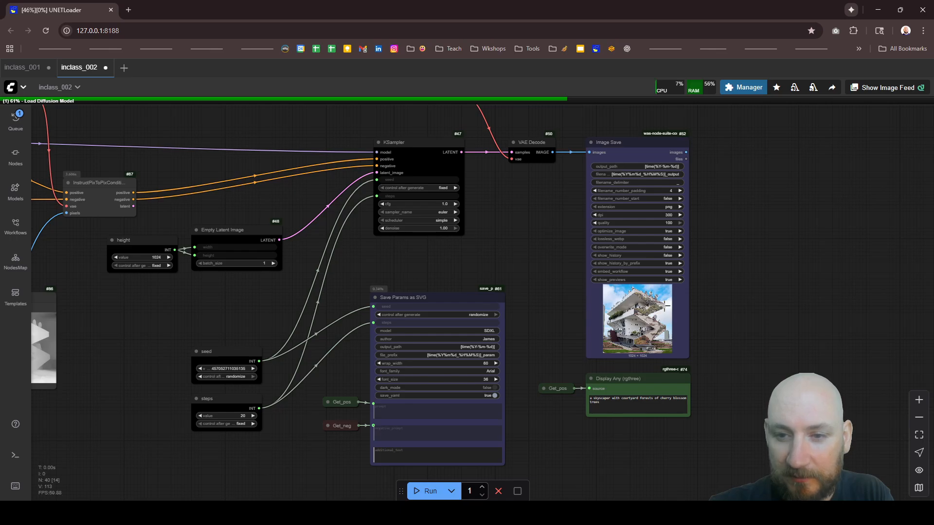
Step: Review the cherry blossom prompt in the CR Prompt Text node alongside the input image and depth map
{"action": "scroll", "coordinate": [666, 305], "scroll_direction": "down", "scroll_amount": 12}
{"action": "scroll", "coordinate": [347, 324], "scroll_direction": "up", "scroll_amount": 10}
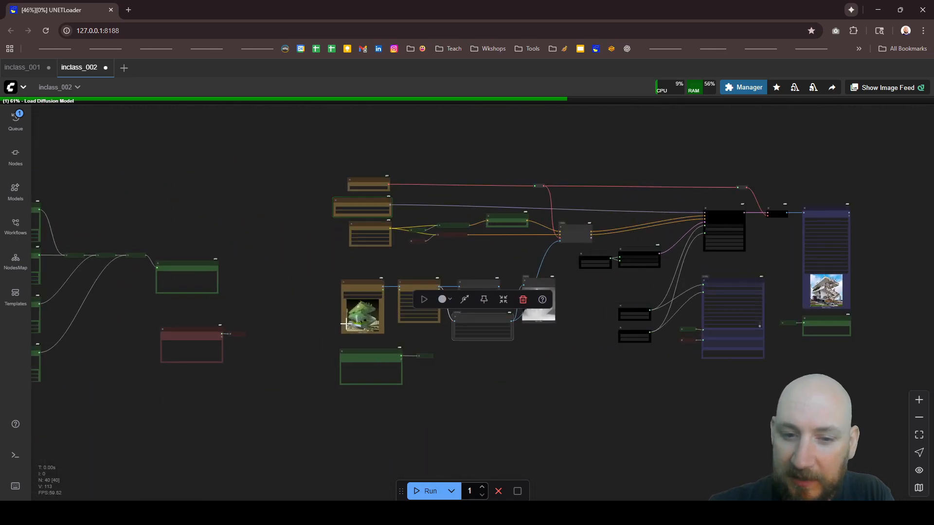
{"action": "scroll", "coordinate": [344, 404], "scroll_direction": "up", "scroll_amount": 6}
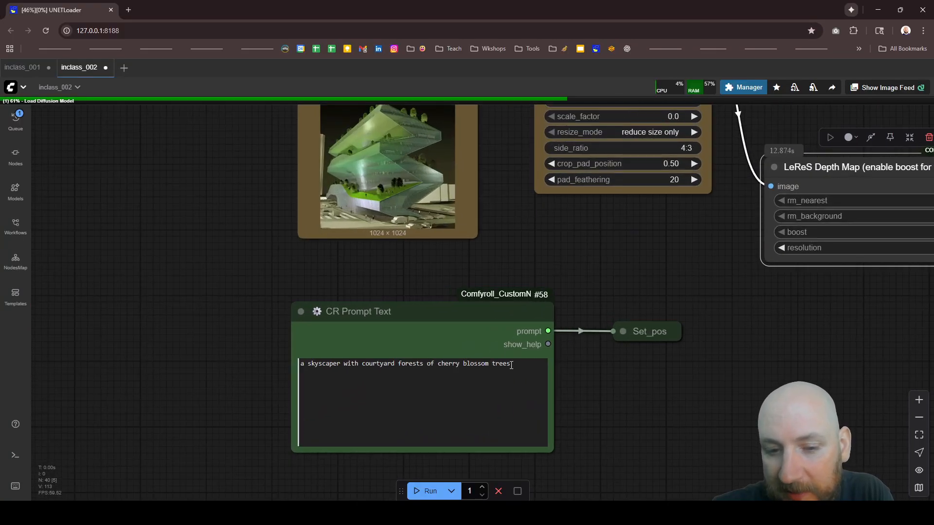
{"action": "left_click_drag", "start_coordinate": [510, 365], "coordinate": [365, 360]}
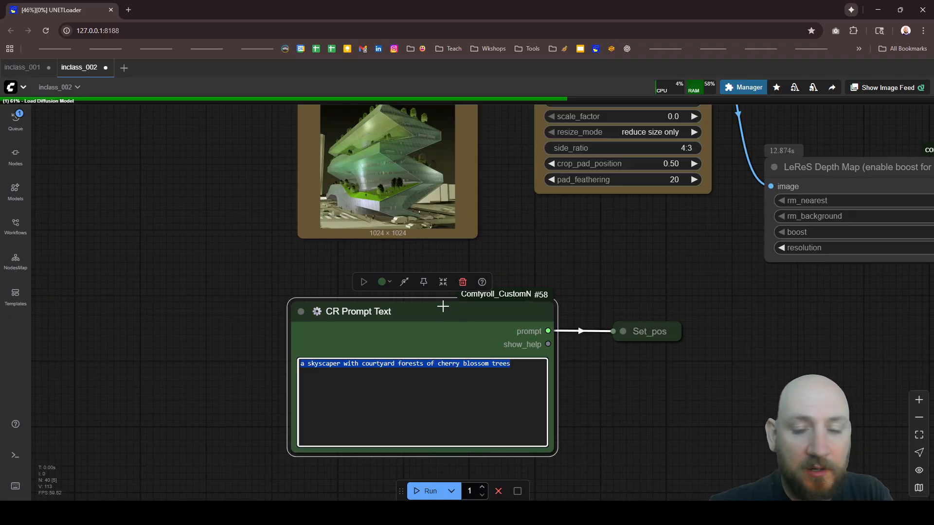
{"action": "scroll", "coordinate": [387, 346], "scroll_direction": "down", "scroll_amount": 5}
{"action": "scroll", "coordinate": [370, 340], "scroll_direction": "down", "scroll_amount": 8}
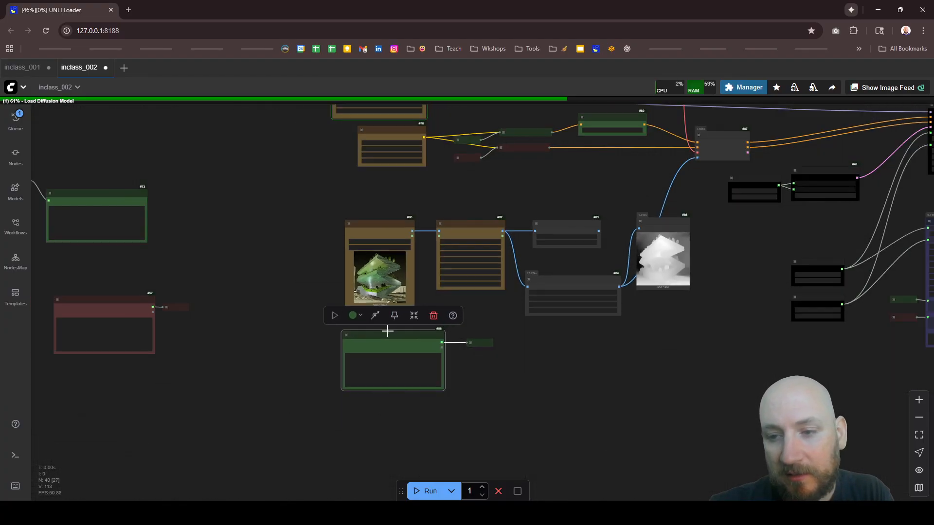
Step: Free the model and node cache during the run, and check the workflow's progress up to the KSampler
{"action": "scroll", "coordinate": [687, 258], "scroll_direction": "up", "scroll_amount": 10}
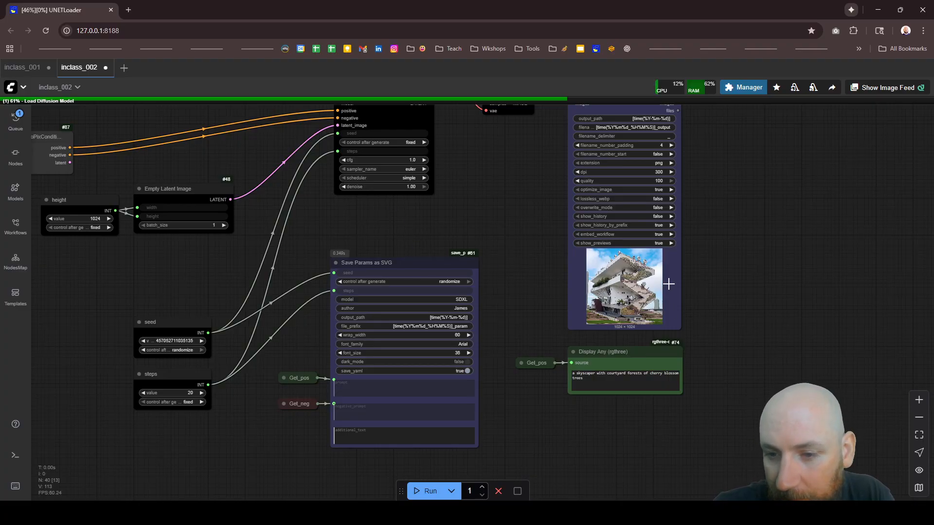
{"action": "scroll", "coordinate": [668, 280], "scroll_direction": "up", "scroll_amount": 5}
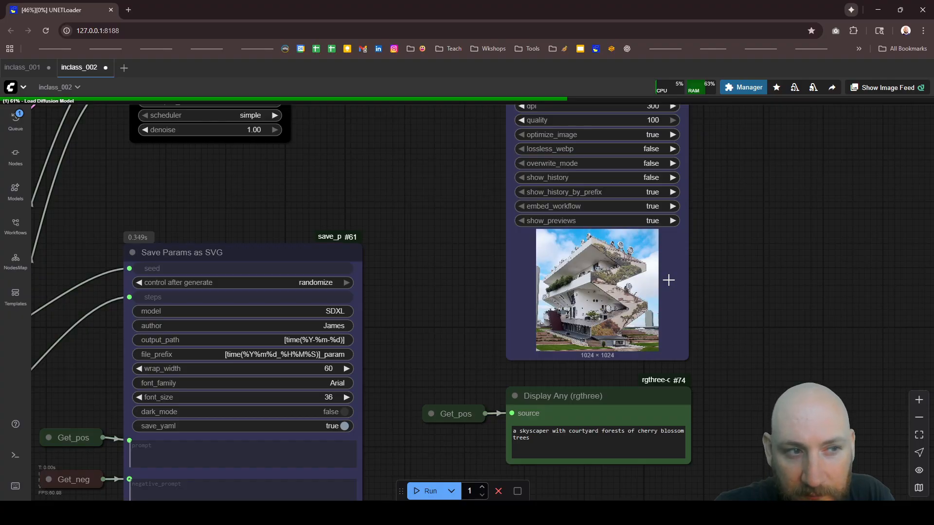
{"action": "left_click", "coordinate": [813, 92]}
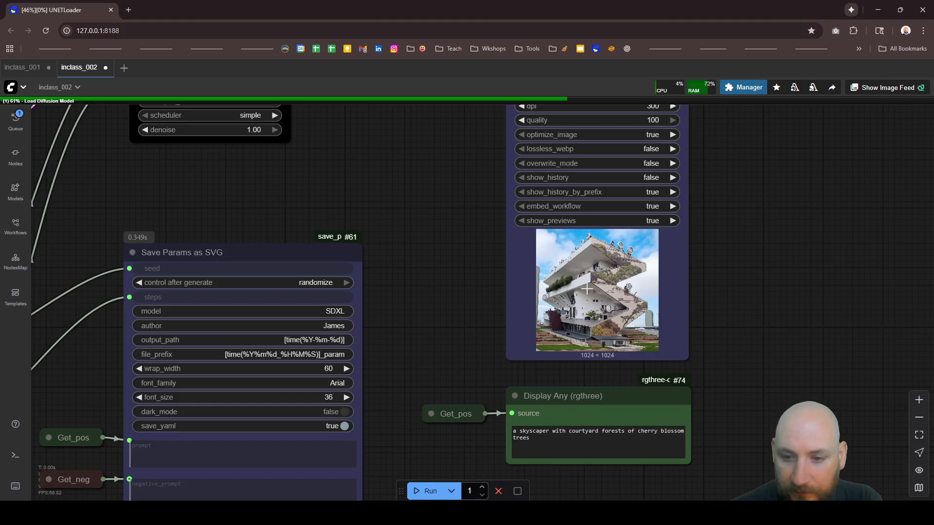
{"action": "scroll", "coordinate": [632, 371], "scroll_direction": "down", "scroll_amount": 4}
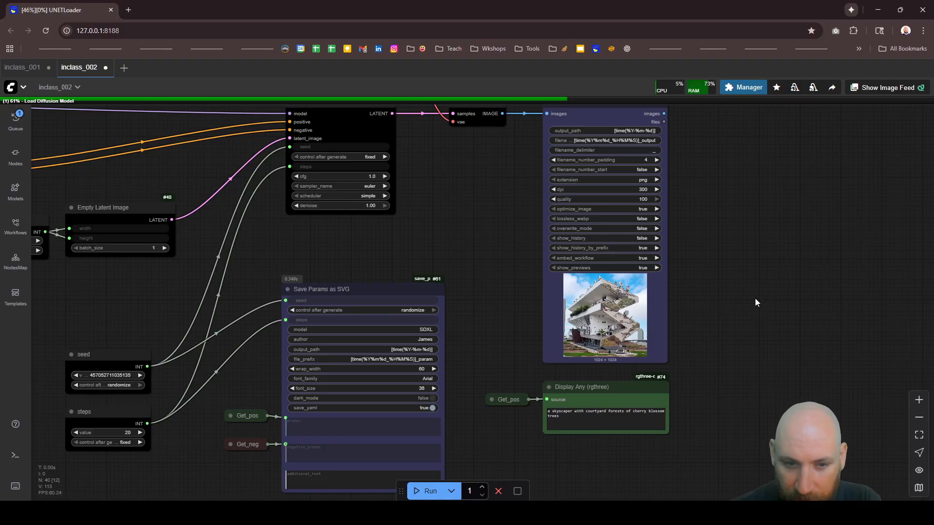
{"action": "scroll", "coordinate": [755, 302], "scroll_direction": "down", "scroll_amount": 3}
{"action": "scroll", "coordinate": [750, 302], "scroll_direction": "down", "scroll_amount": 3}
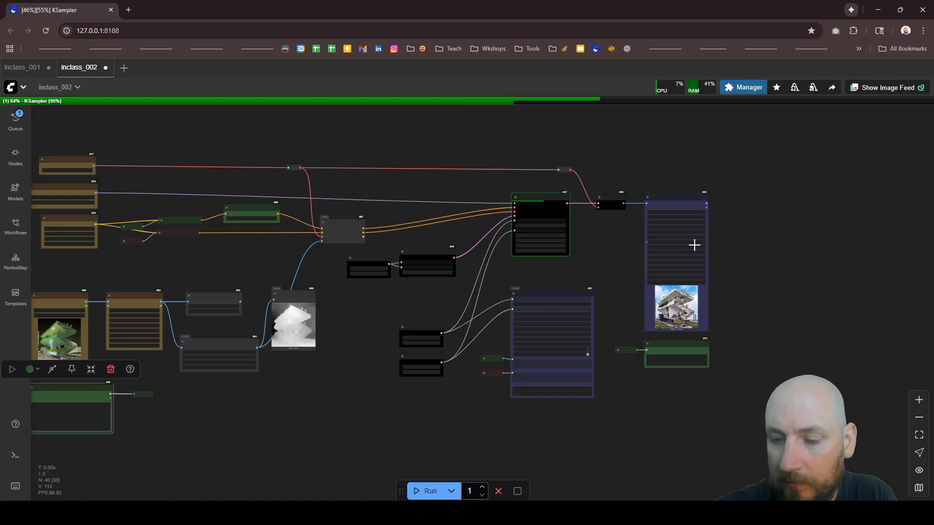
Step: Examine the newly generated cherry blossom building image in the Image Save node and the prompt displayed below it
{"action": "scroll", "coordinate": [696, 296], "scroll_direction": "up", "scroll_amount": 4}
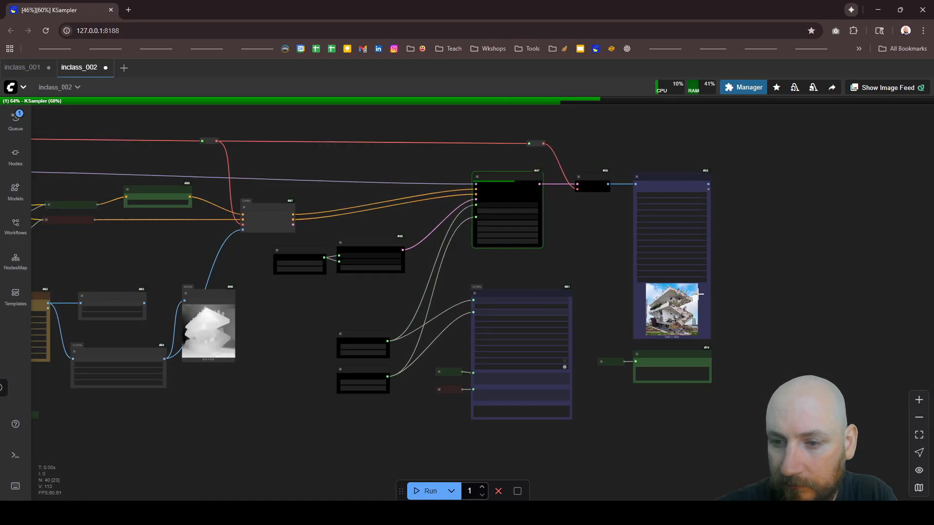
{"action": "scroll", "coordinate": [697, 295], "scroll_direction": "up", "scroll_amount": 15}
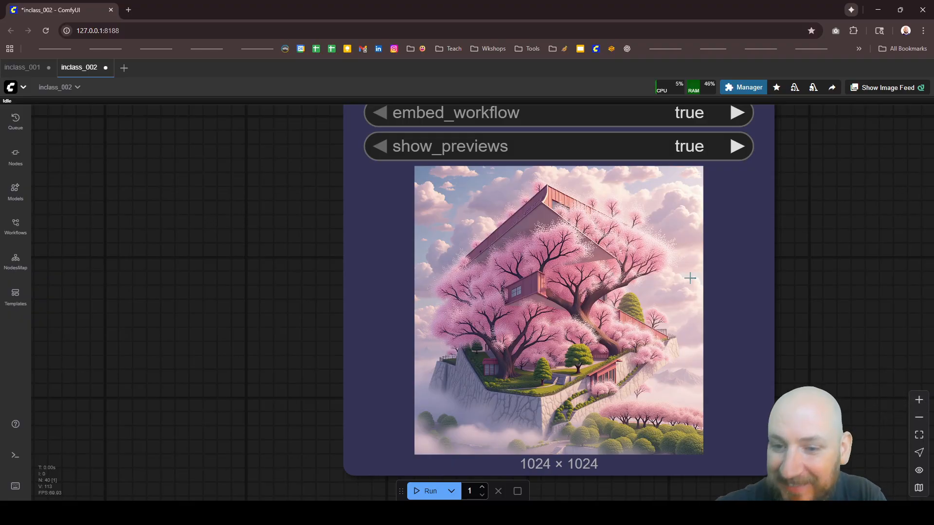
{"action": "scroll", "coordinate": [579, 265], "scroll_direction": "down", "scroll_amount": 7}
{"action": "scroll", "coordinate": [545, 263], "scroll_direction": "up", "scroll_amount": 8}
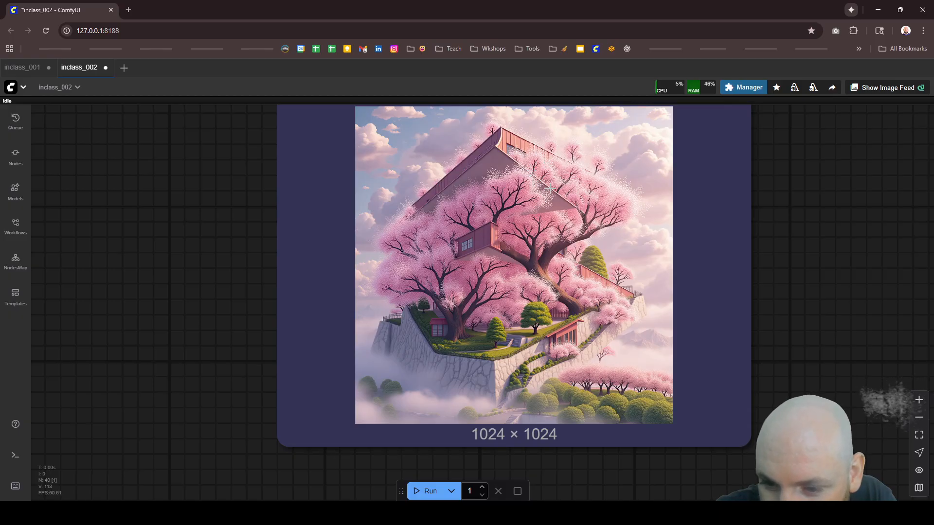
{"action": "scroll", "coordinate": [558, 184], "scroll_direction": "down", "scroll_amount": 3}
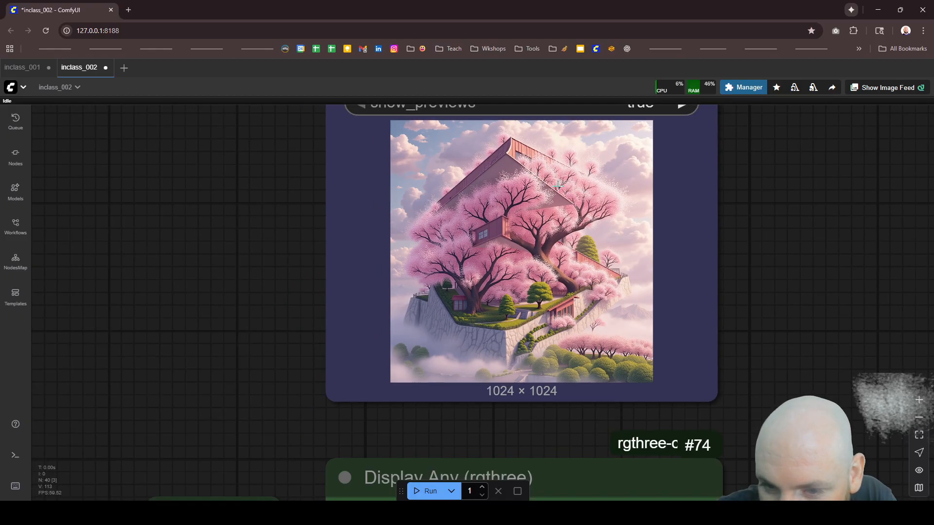
{"action": "scroll", "coordinate": [594, 172], "scroll_direction": "up", "scroll_amount": 2}
{"action": "scroll", "coordinate": [596, 365], "scroll_direction": "down", "scroll_amount": 4}
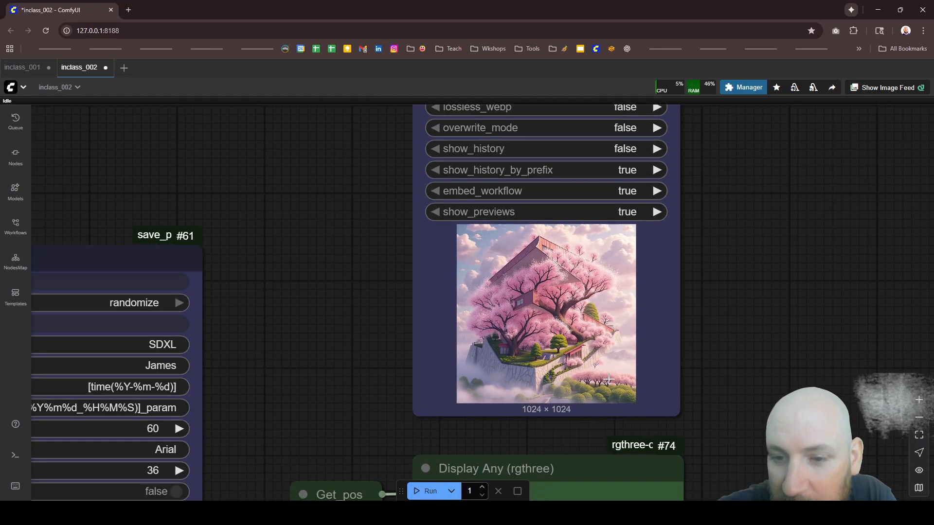
{"action": "scroll", "coordinate": [589, 322], "scroll_direction": "down", "scroll_amount": 5}
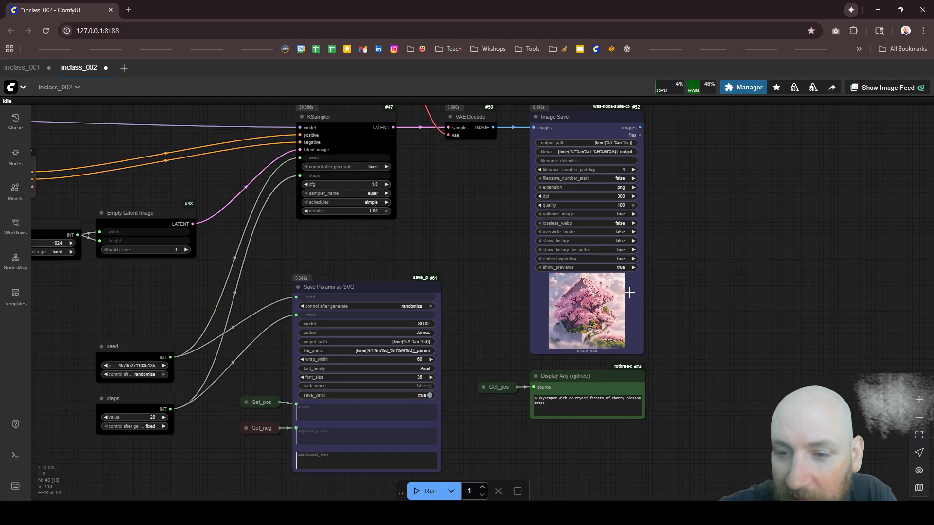
{"action": "scroll", "coordinate": [629, 291], "scroll_direction": "down", "scroll_amount": 6}
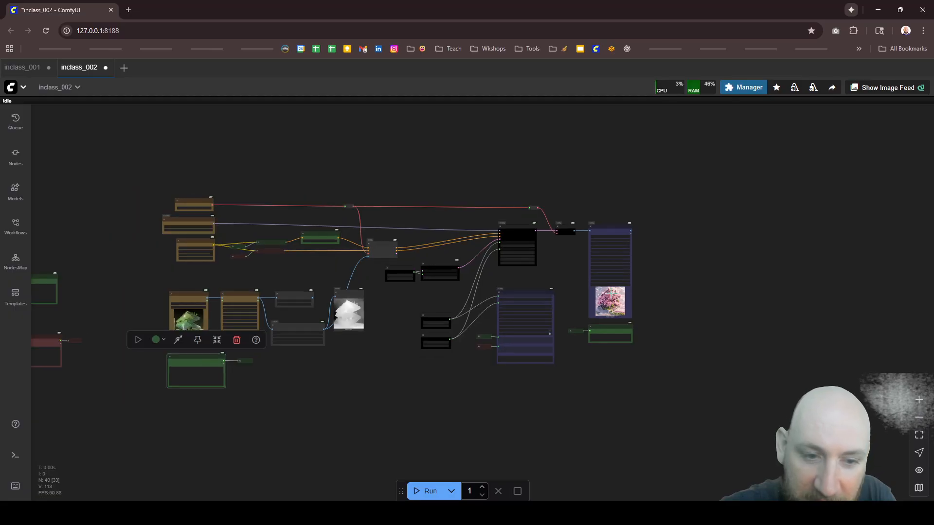
Step: Open the saved 01_06_Flux_CannyDepth.json workflow alongside inclass_002 and hide the workflow list
{"action": "scroll", "coordinate": [219, 295], "scroll_direction": "up", "scroll_amount": 6}
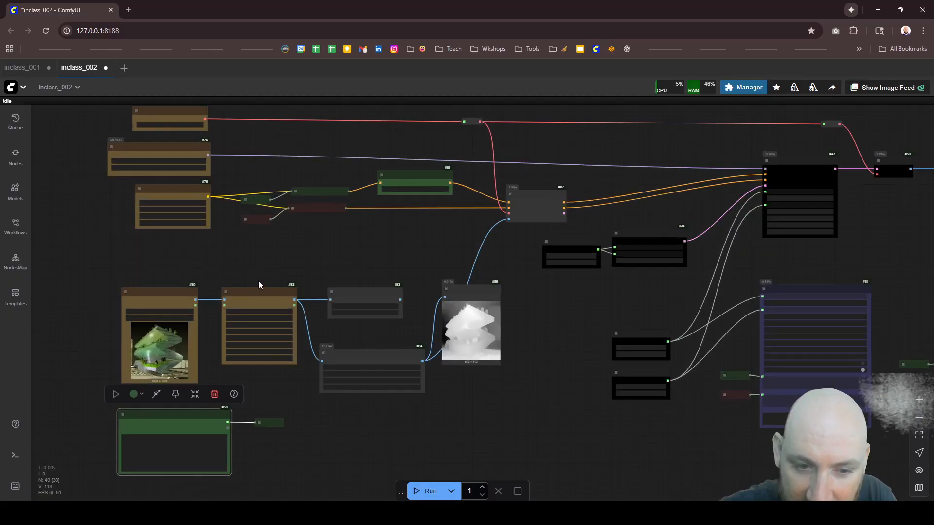
{"action": "scroll", "coordinate": [256, 262], "scroll_direction": "down", "scroll_amount": 5}
{"action": "scroll", "coordinate": [603, 245], "scroll_direction": "up", "scroll_amount": 2}
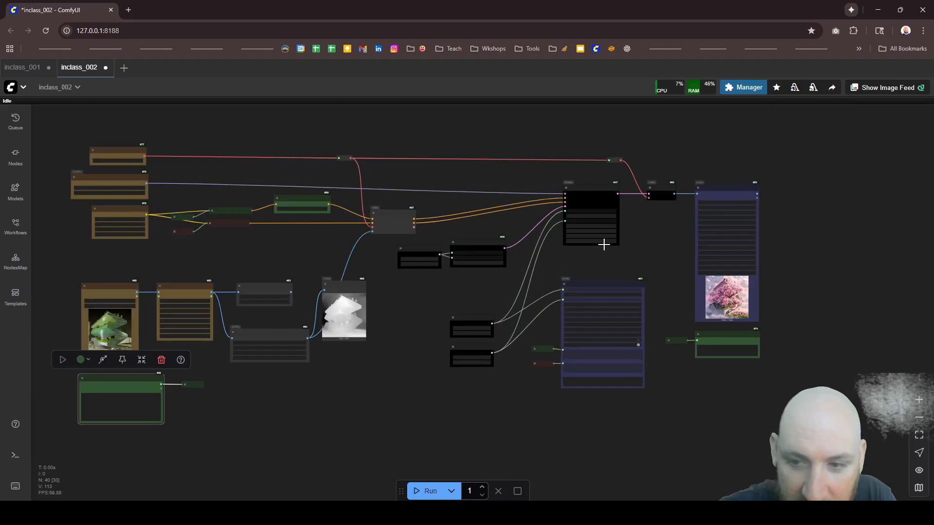
{"action": "left_click", "coordinate": [19, 230]}
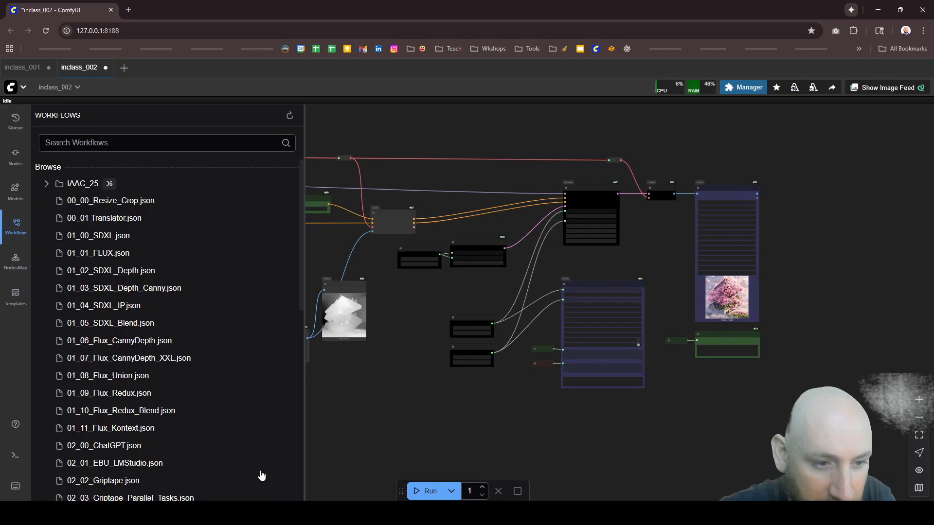
{"action": "scroll", "coordinate": [164, 339], "scroll_direction": "down", "scroll_amount": 1}
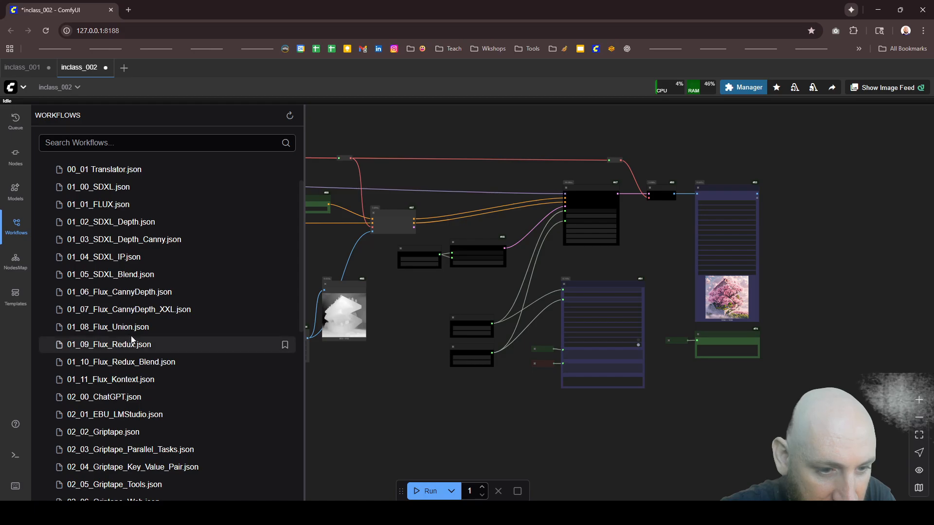
{"action": "left_click", "coordinate": [139, 297]}
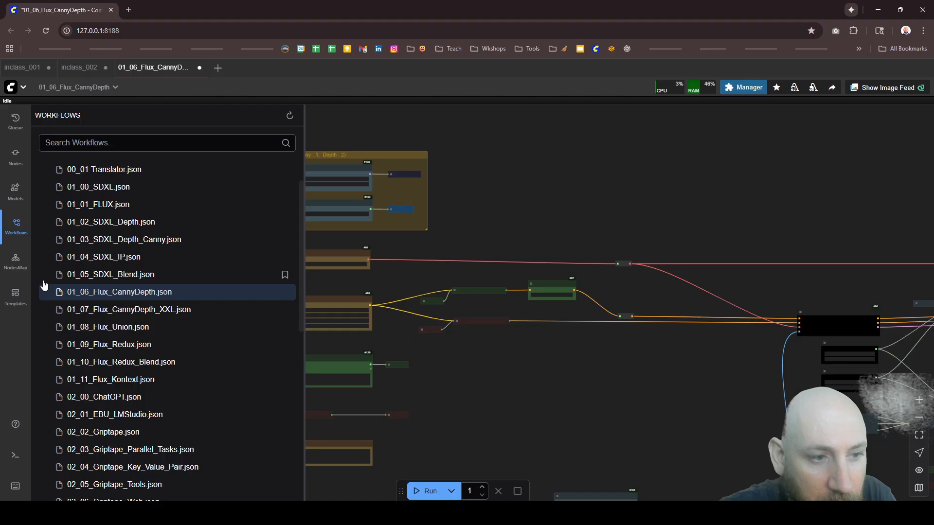
{"action": "left_click", "coordinate": [15, 226]}
Step: Examine the Canny and LeReS Depth Map nodes and their connections from Image Resize to the Switch (Any) node
{"action": "scroll", "coordinate": [437, 180], "scroll_direction": "down", "scroll_amount": 5}
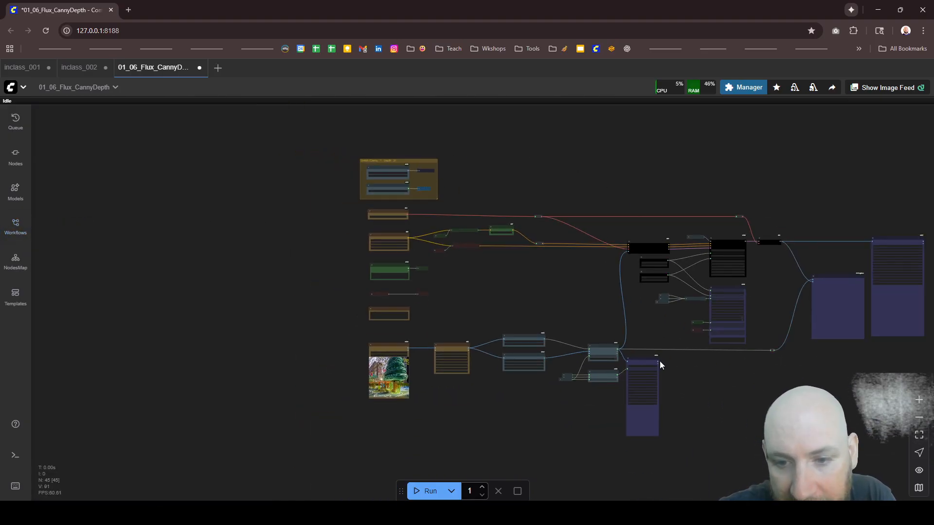
{"action": "scroll", "coordinate": [535, 340], "scroll_direction": "up", "scroll_amount": 6}
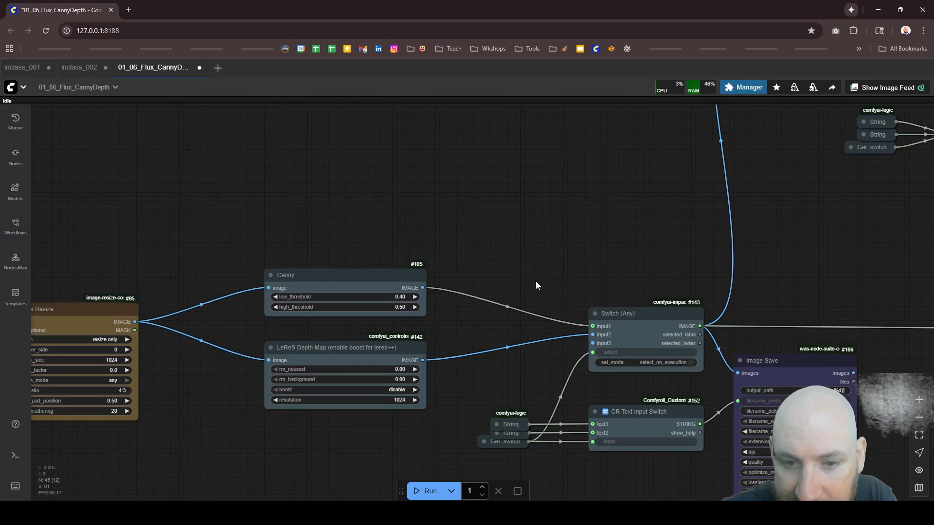
{"action": "scroll", "coordinate": [468, 257], "scroll_direction": "down", "scroll_amount": 6}
{"action": "scroll", "coordinate": [437, 302], "scroll_direction": "up", "scroll_amount": 6}
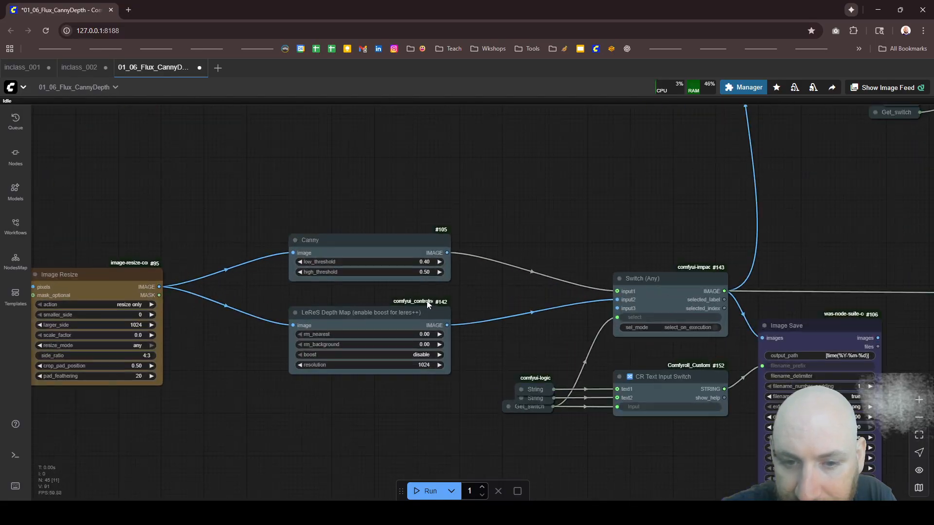
{"action": "left_click", "coordinate": [384, 321]}
{"action": "left_click", "coordinate": [352, 245]}
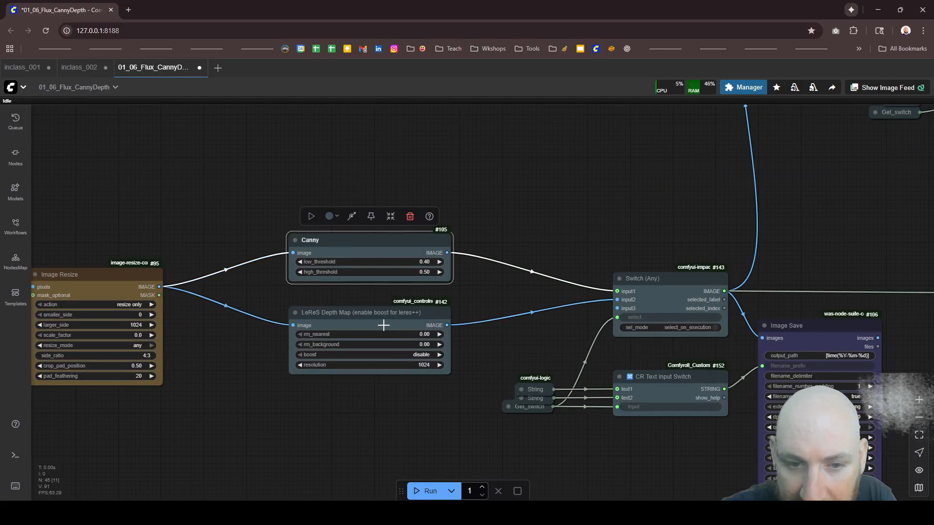
{"action": "left_click", "coordinate": [385, 333]}
{"action": "scroll", "coordinate": [558, 327], "scroll_direction": "down", "scroll_amount": 5}
{"action": "scroll", "coordinate": [590, 344], "scroll_direction": "up", "scroll_amount": 5}
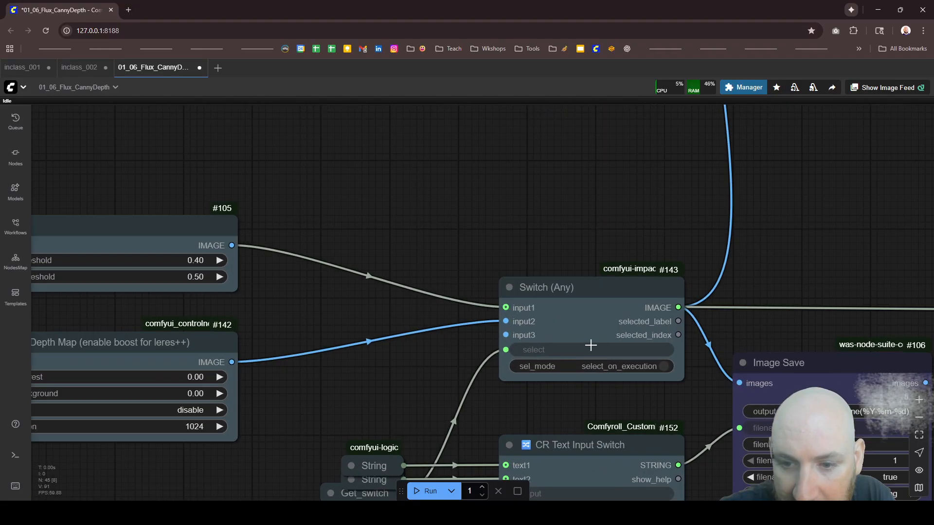
Step: Inspect the Switch (Any) node's image inputs and the Get_switch node that controls its selection
{"action": "left_click", "coordinate": [592, 308]}
{"action": "scroll", "coordinate": [523, 259], "scroll_direction": "down", "scroll_amount": 5}
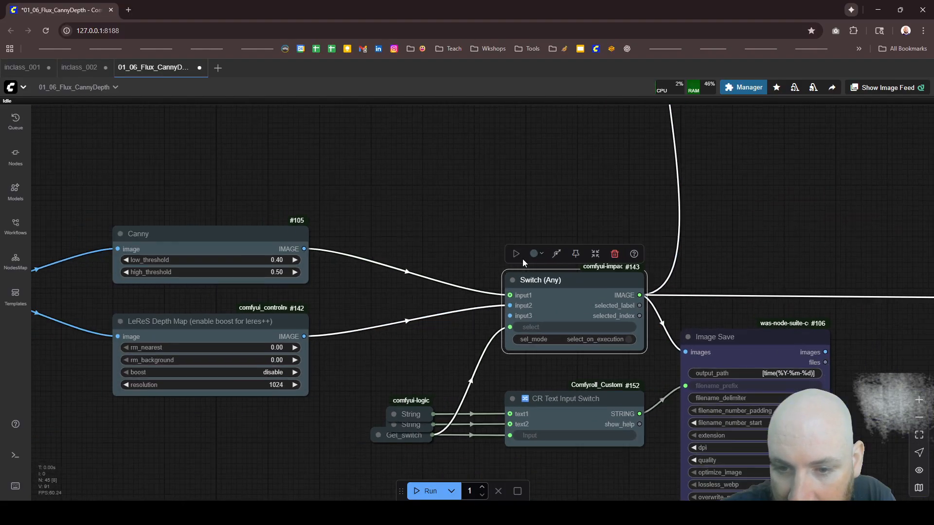
{"action": "scroll", "coordinate": [549, 294], "scroll_direction": "up", "scroll_amount": 5}
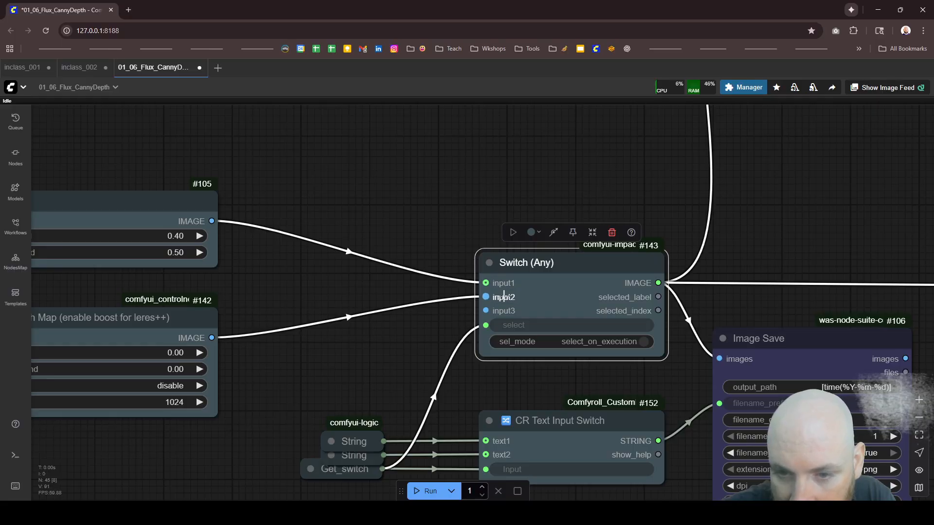
{"action": "scroll", "coordinate": [504, 311], "scroll_direction": "down", "scroll_amount": 3}
{"action": "scroll", "coordinate": [490, 404], "scroll_direction": "up", "scroll_amount": 2}
{"action": "scroll", "coordinate": [490, 403], "scroll_direction": "up", "scroll_amount": 2}
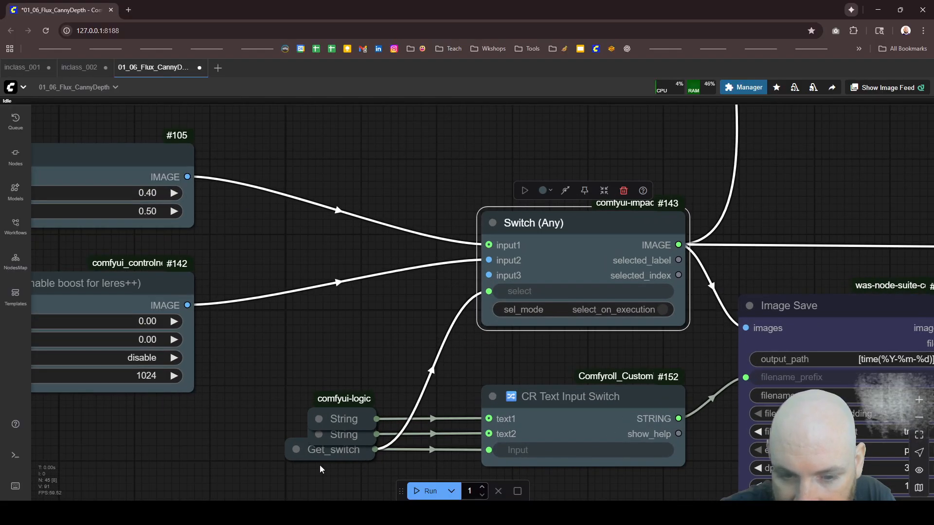
{"action": "left_click", "coordinate": [334, 454]}
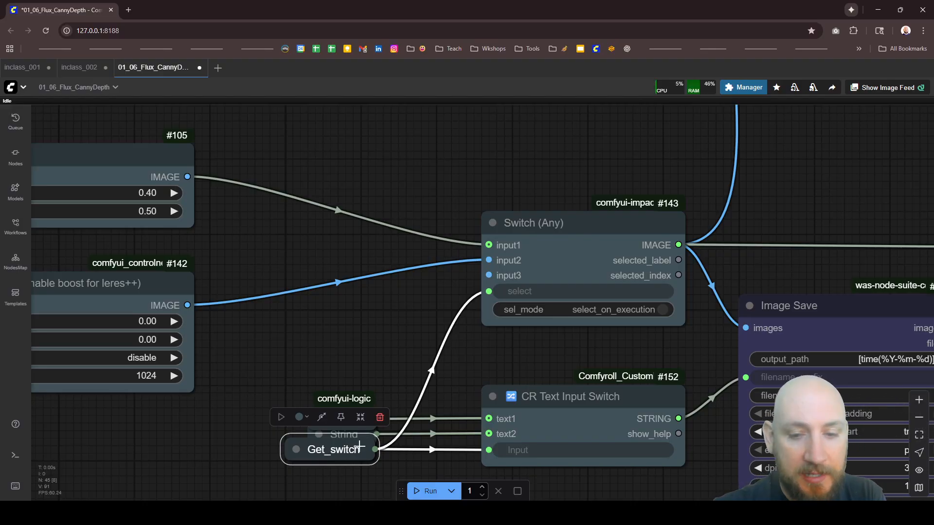
{"action": "scroll", "coordinate": [599, 343], "scroll_direction": "down", "scroll_amount": 5}
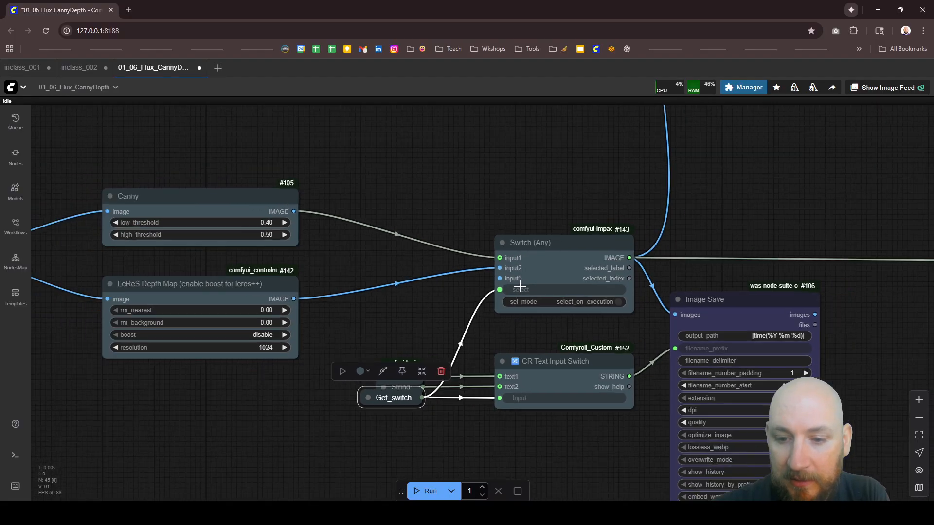
{"action": "scroll", "coordinate": [557, 344], "scroll_direction": "up", "scroll_amount": 5}
Step: Expand the String node feeding text1 of CR Text Input Switch to check its filename pattern, collapse it again, and save the workflow
{"action": "left_click", "coordinate": [514, 300]}
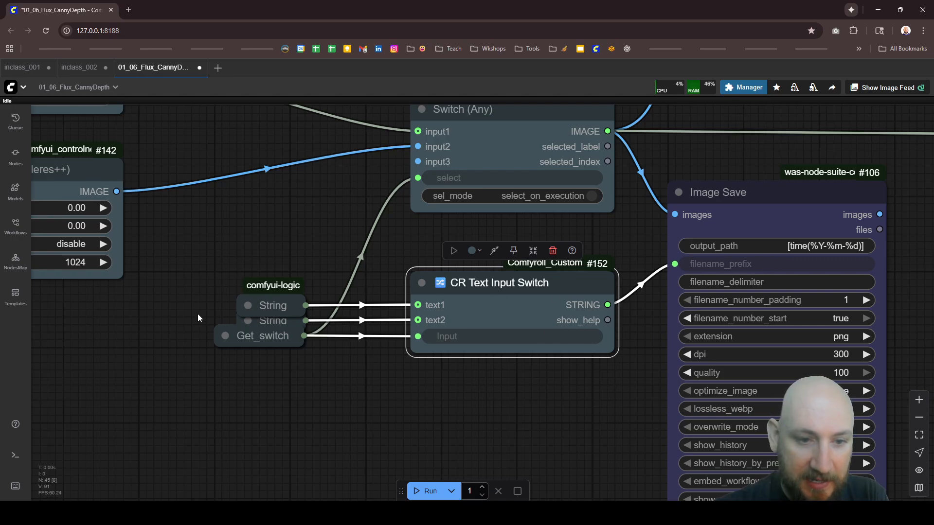
{"action": "left_click", "coordinate": [247, 305]}
{"action": "left_click_drag", "start_coordinate": [359, 326], "coordinate": [337, 291]}
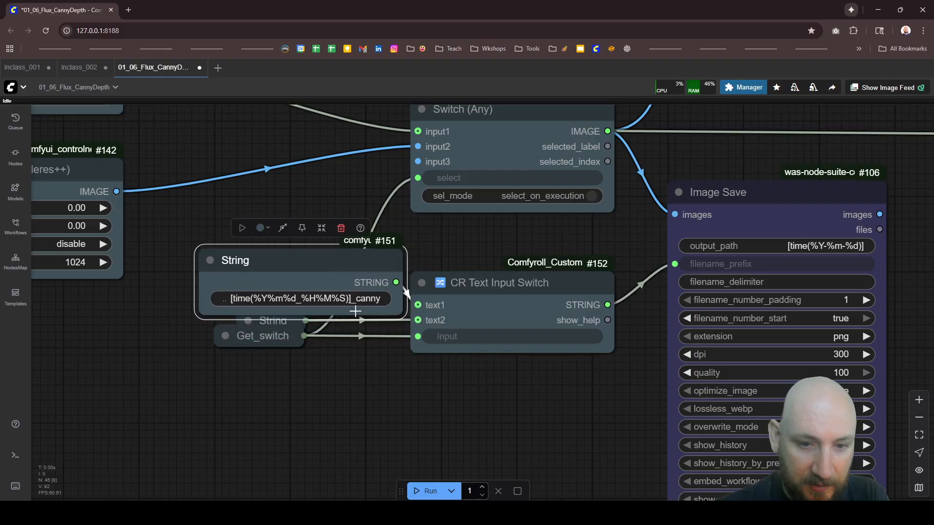
{"action": "left_click", "coordinate": [212, 260]}
{"action": "left_click_drag", "start_coordinate": [246, 270], "coordinate": [281, 315]}
{"action": "key", "text": "ctrl+s"}
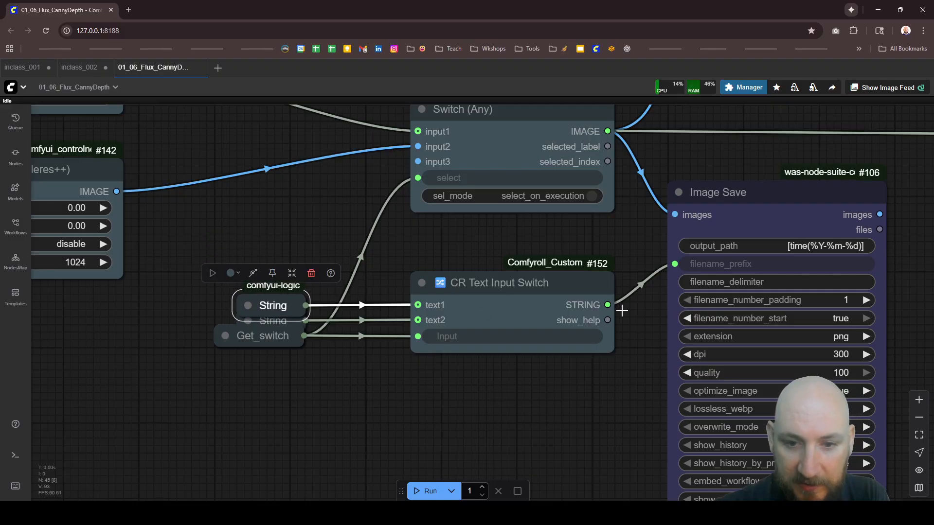
Step: In the Switch group, set the Int value to 2 and the diffusion model to flux1DepthDevFp8_v10.safetensors
{"action": "scroll", "coordinate": [649, 311], "scroll_direction": "down", "scroll_amount": 5}
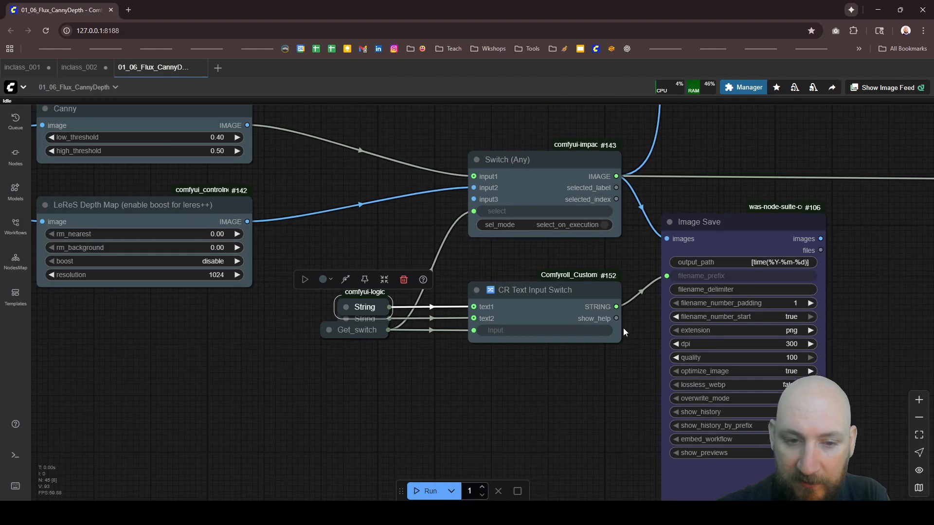
{"action": "scroll", "coordinate": [491, 386], "scroll_direction": "down", "scroll_amount": 10}
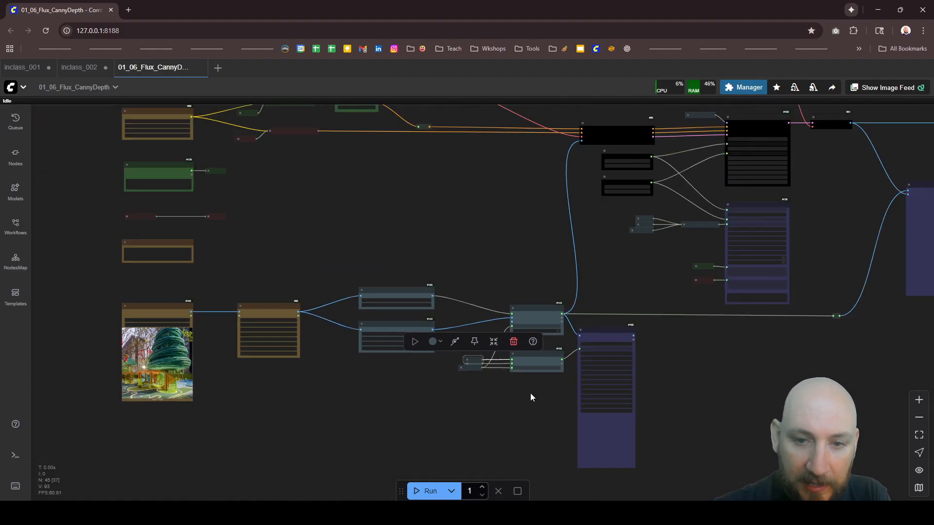
{"action": "scroll", "coordinate": [370, 229], "scroll_direction": "up", "scroll_amount": 2}
{"action": "scroll", "coordinate": [344, 209], "scroll_direction": "up", "scroll_amount": 15}
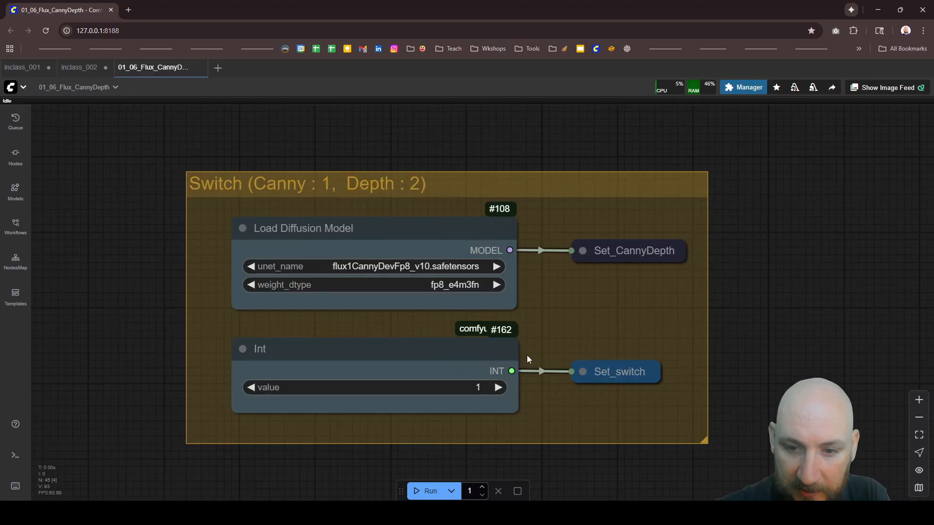
{"action": "left_click", "coordinate": [496, 388]}
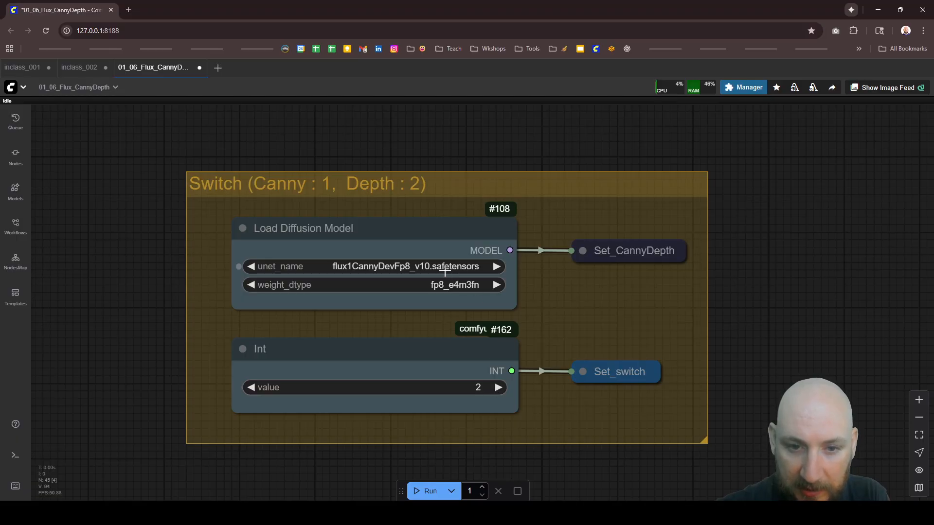
{"action": "left_click", "coordinate": [444, 267]}
{"action": "left_click", "coordinate": [469, 325]}
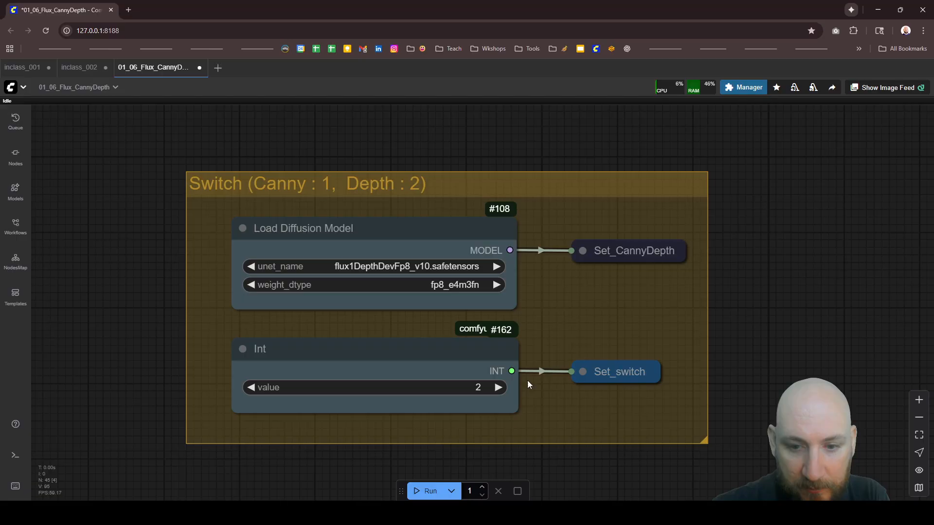
Step: Switch the diffusion model to flux1CannyDevFp8_v10.safetensors and set the Int value to 1
{"action": "left_click", "coordinate": [442, 266]}
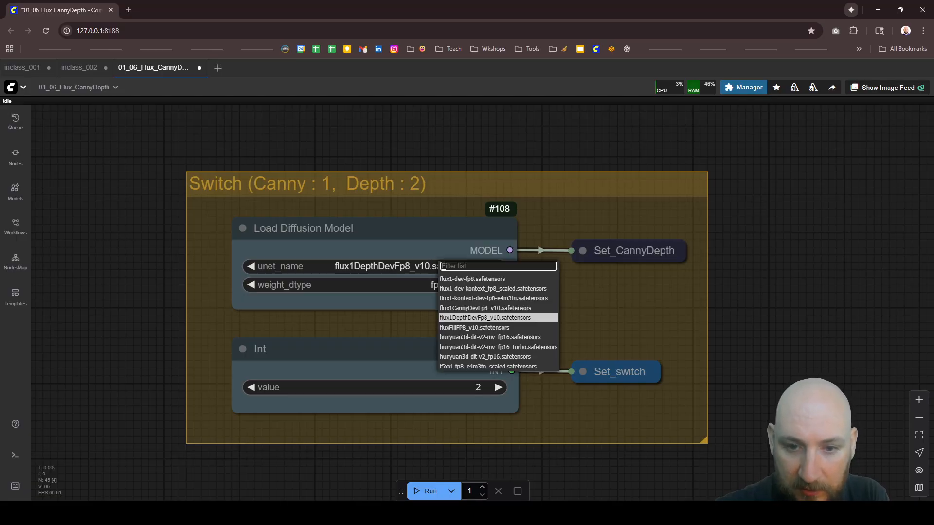
{"action": "left_click", "coordinate": [484, 309]}
{"action": "left_click", "coordinate": [251, 388]}
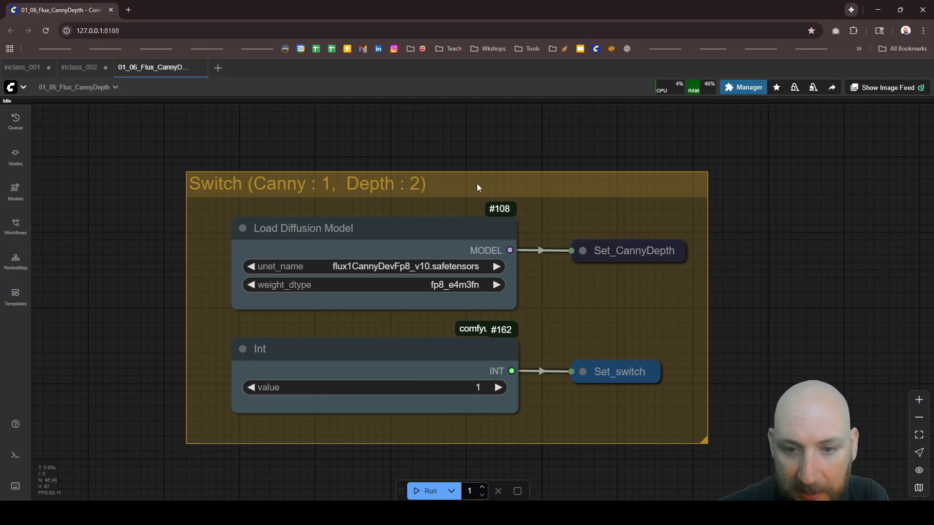
Step: Locate the Get_CannyDepth node feeding the model input of KSampler (Advanced) and nudge it slightly downward
{"action": "scroll", "coordinate": [492, 184], "scroll_direction": "down", "scroll_amount": 5}
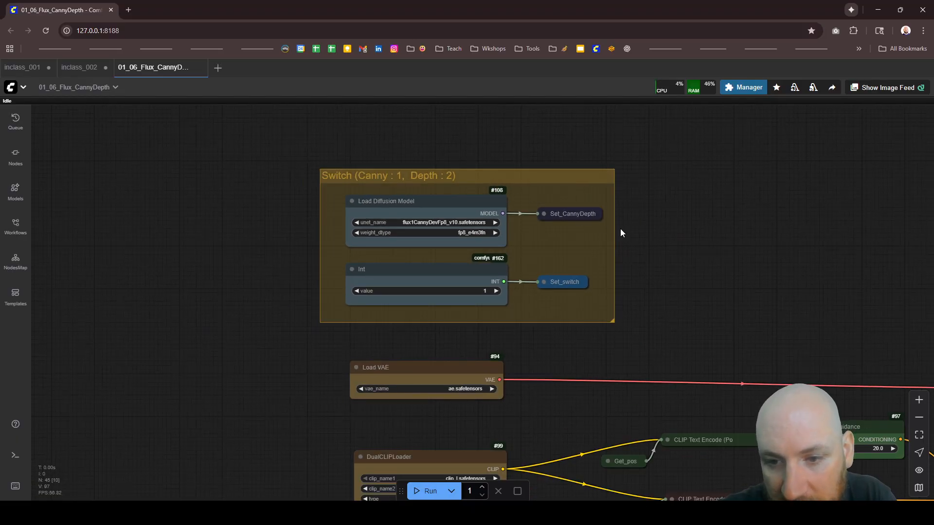
{"action": "scroll", "coordinate": [471, 233], "scroll_direction": "down", "scroll_amount": 4}
{"action": "scroll", "coordinate": [491, 231], "scroll_direction": "up", "scroll_amount": 6}
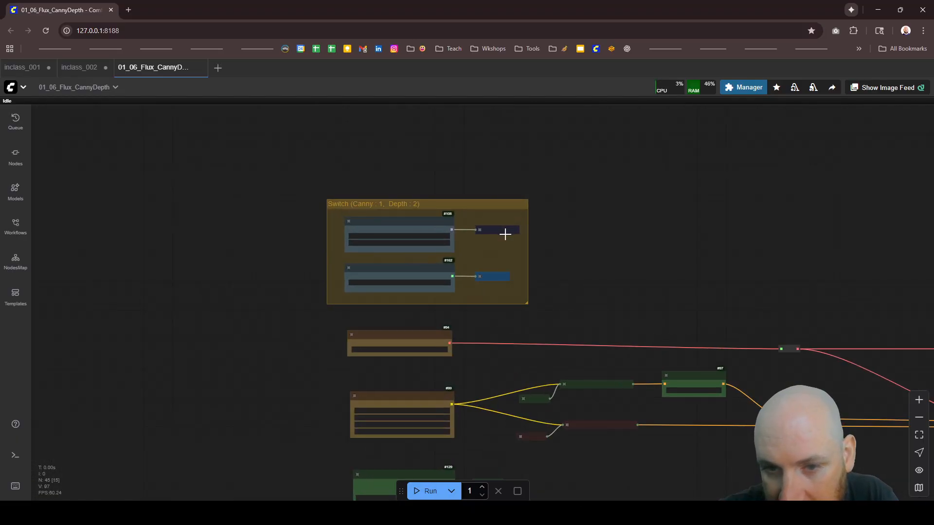
{"action": "scroll", "coordinate": [482, 226], "scroll_direction": "down", "scroll_amount": 8}
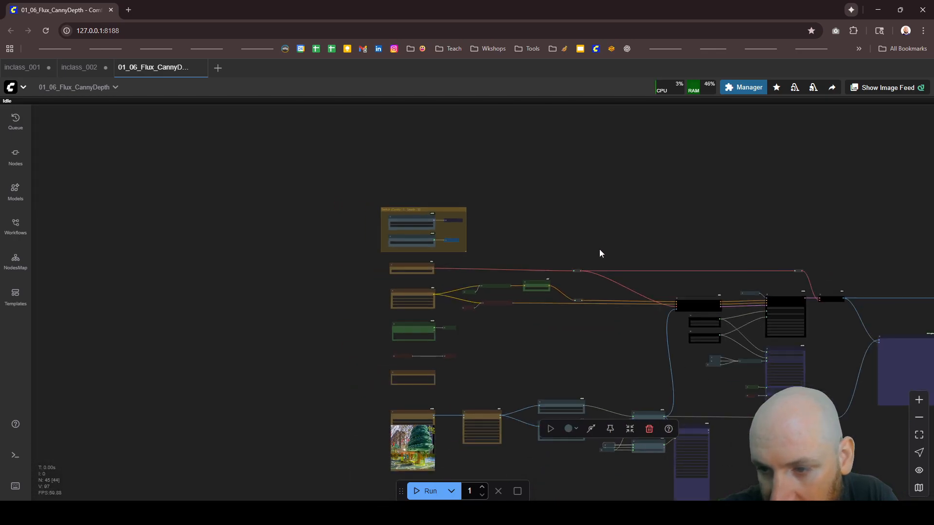
{"action": "scroll", "coordinate": [753, 298], "scroll_direction": "up", "scroll_amount": 12}
{"action": "scroll", "coordinate": [676, 295], "scroll_direction": "up", "scroll_amount": 2}
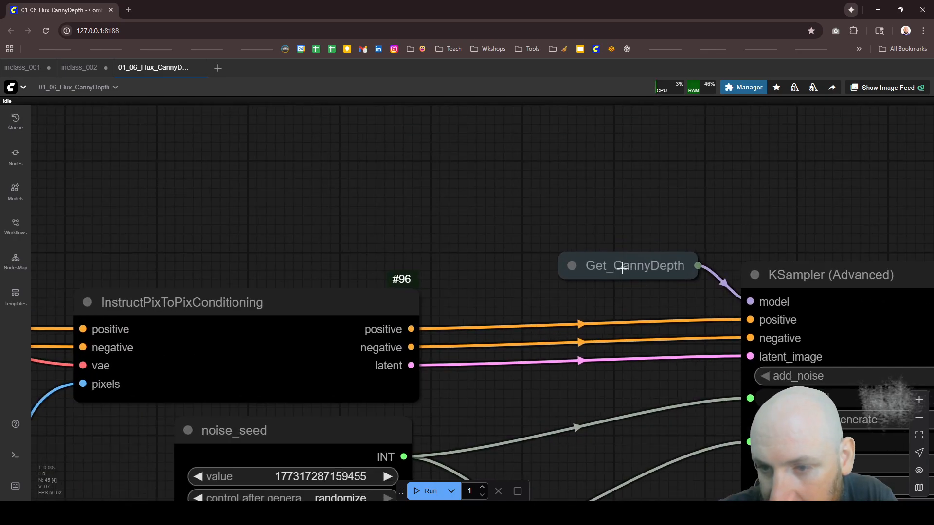
{"action": "left_click_drag", "start_coordinate": [622, 269], "coordinate": [604, 278]}
{"action": "scroll", "coordinate": [582, 275], "scroll_direction": "down", "scroll_amount": 10}
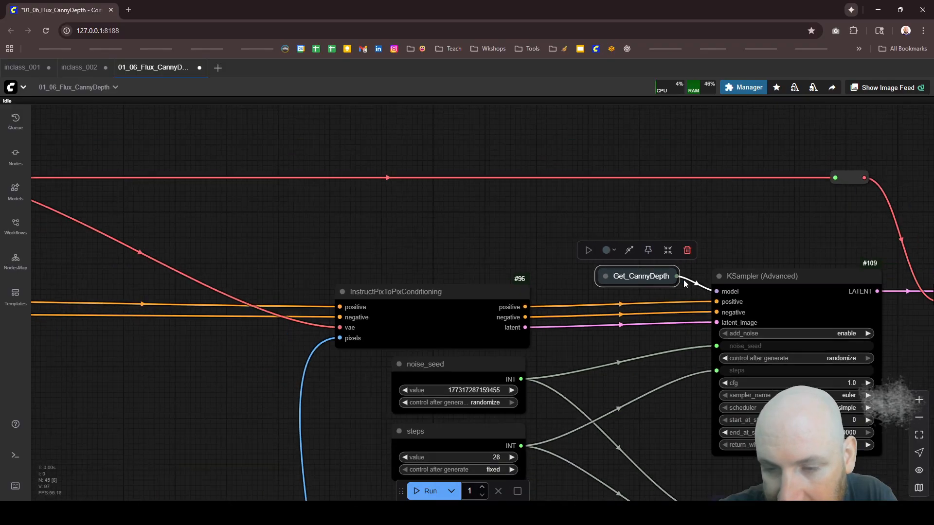
Step: Inspect the Set_CannyDepth node connected to the Load Diffusion Model output in the Switch group
{"action": "scroll", "coordinate": [331, 198], "scroll_direction": "up", "scroll_amount": 10}
{"action": "scroll", "coordinate": [352, 198], "scroll_direction": "up", "scroll_amount": 3}
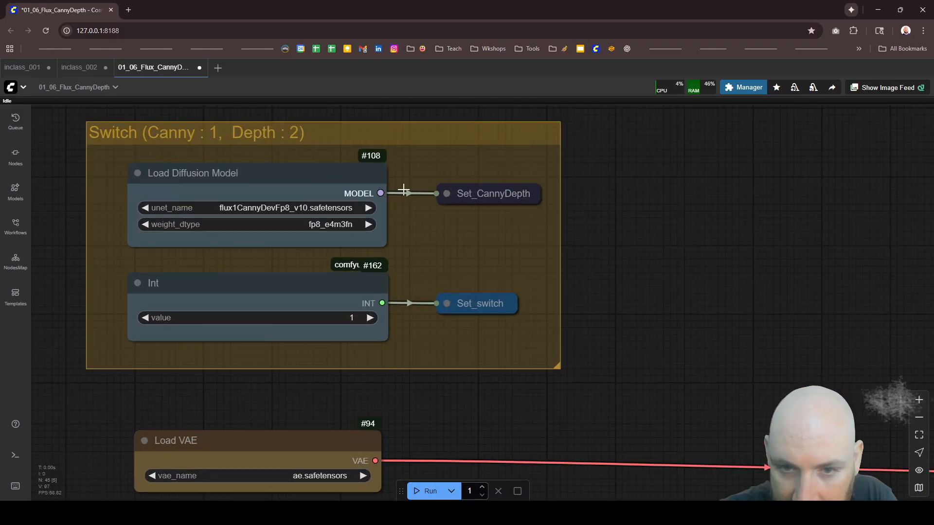
{"action": "left_click", "coordinate": [480, 194]}
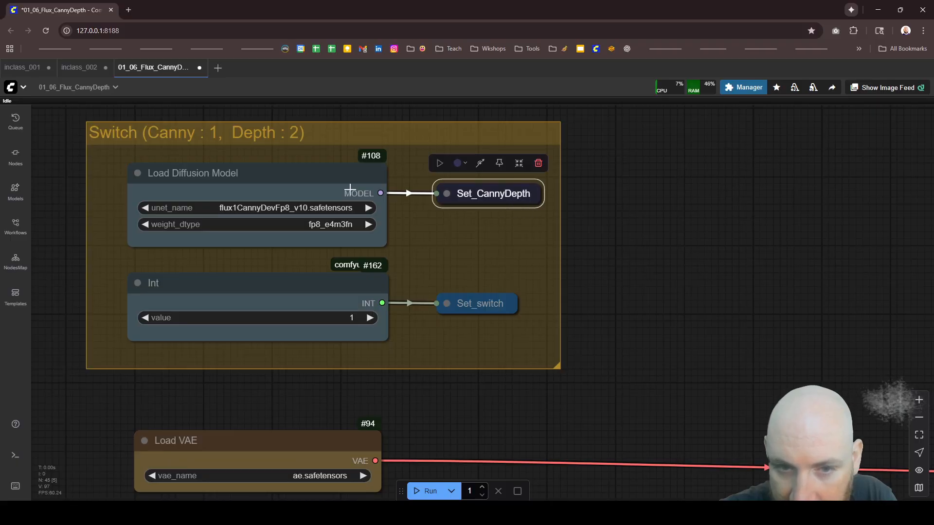
{"action": "scroll", "coordinate": [438, 194], "scroll_direction": "down", "scroll_amount": 4}
{"action": "scroll", "coordinate": [389, 198], "scroll_direction": "up", "scroll_amount": 2}
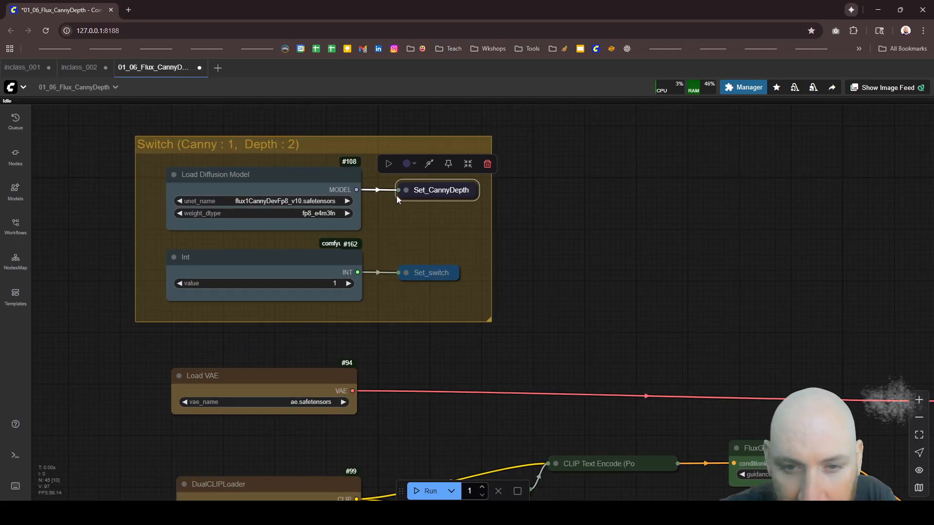
{"action": "left_click", "coordinate": [539, 230]}
Step: Review the overall node graph and examine the Image Comparer node with its two incoming image connections
{"action": "scroll", "coordinate": [341, 119], "scroll_direction": "down", "scroll_amount": 8}
{"action": "scroll", "coordinate": [352, 132], "scroll_direction": "down", "scroll_amount": 4}
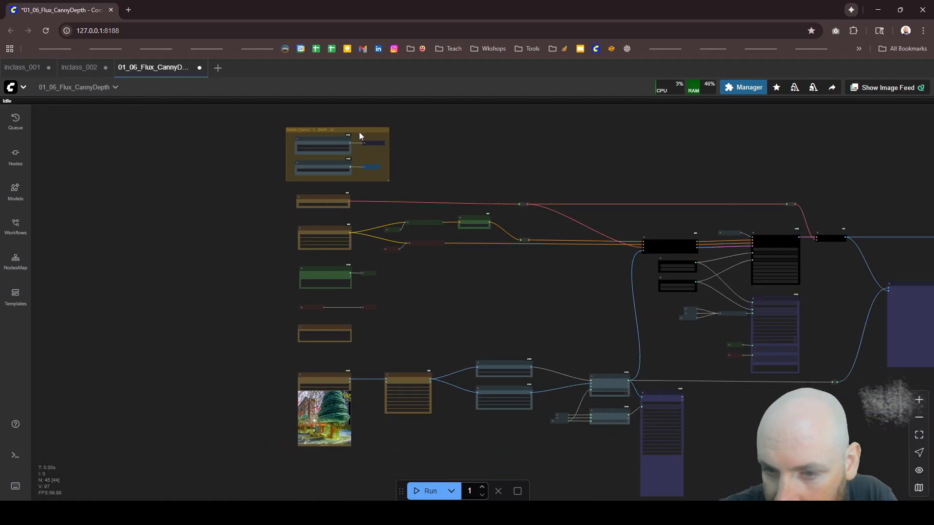
{"action": "scroll", "coordinate": [665, 273], "scroll_direction": "up", "scroll_amount": 5}
{"action": "scroll", "coordinate": [606, 241], "scroll_direction": "down", "scroll_amount": 5}
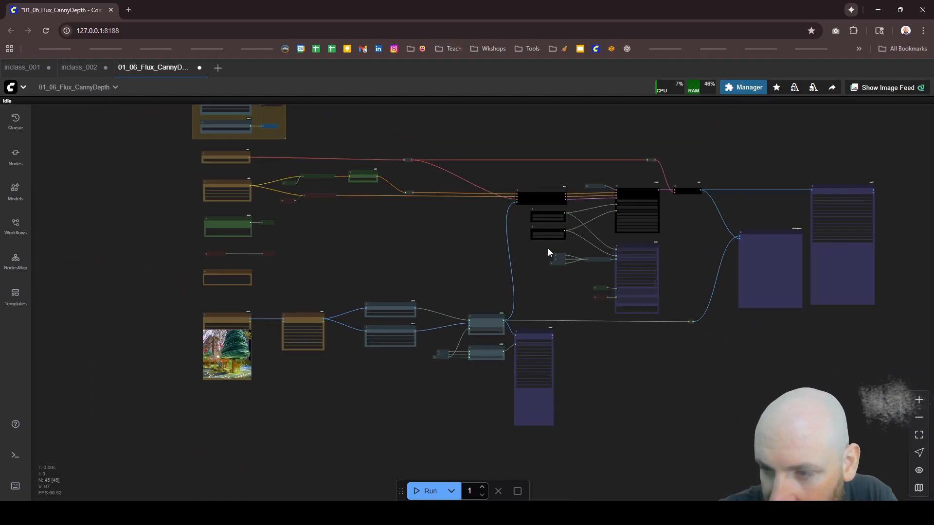
{"action": "scroll", "coordinate": [875, 255], "scroll_direction": "up", "scroll_amount": 1}
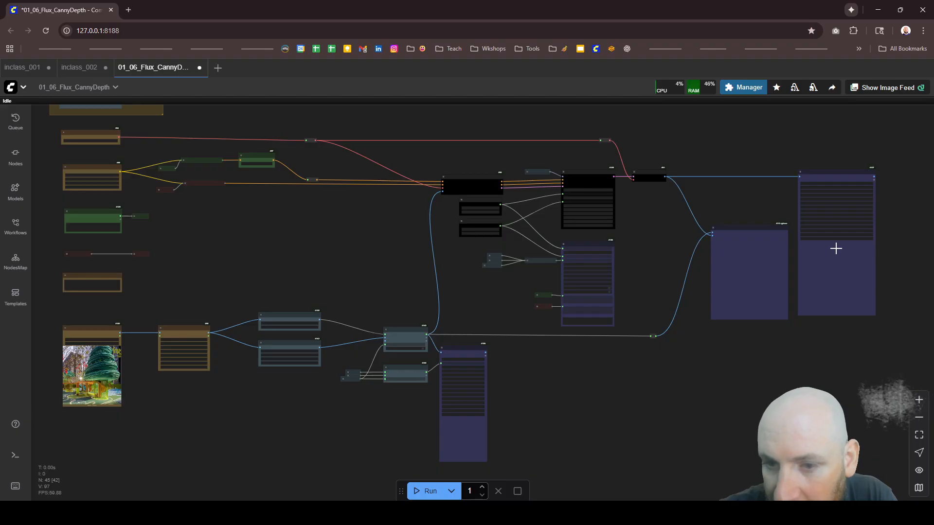
{"action": "scroll", "coordinate": [817, 232], "scroll_direction": "up", "scroll_amount": 3}
{"action": "scroll", "coordinate": [818, 231], "scroll_direction": "up", "scroll_amount": 5}
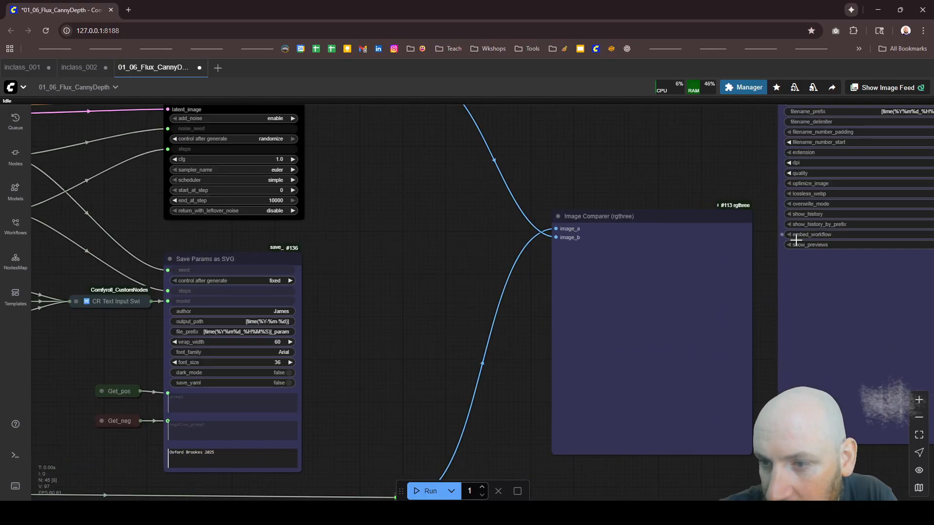
{"action": "left_click", "coordinate": [650, 219]}
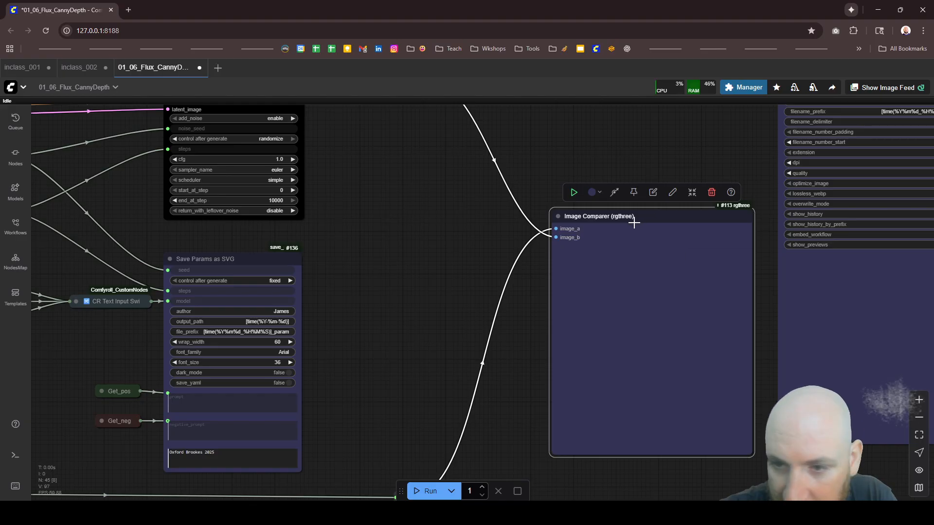
{"action": "scroll", "coordinate": [567, 219], "scroll_direction": "down", "scroll_amount": 5}
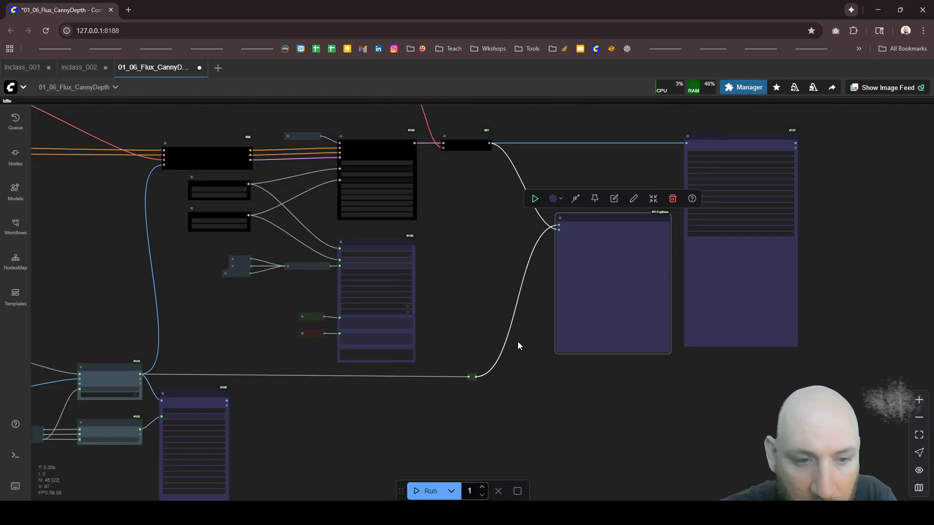
{"action": "scroll", "coordinate": [519, 345], "scroll_direction": "down", "scroll_amount": 2}
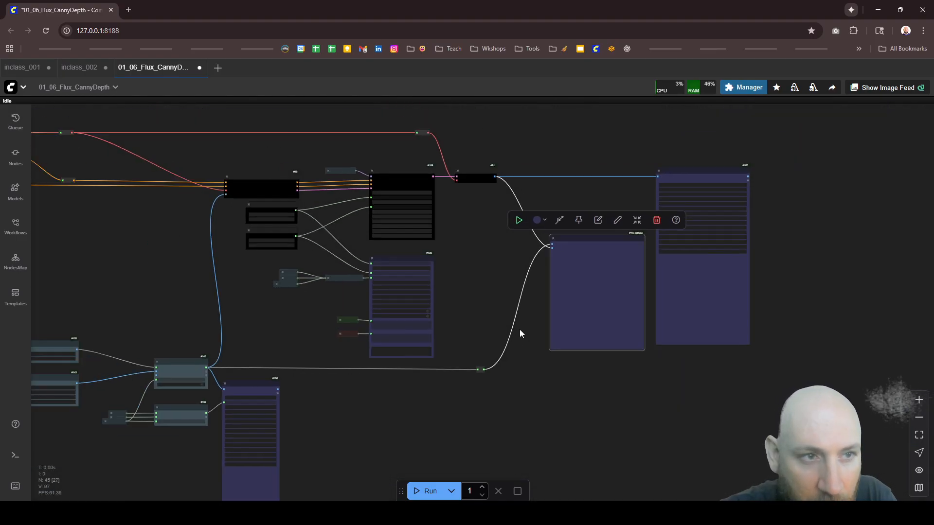
Step: Run the workflow and check the Load Image, Image Resize and Workflow Source nodes while it processes
{"action": "left_click", "coordinate": [427, 490]}
{"action": "scroll", "coordinate": [548, 337], "scroll_direction": "down", "scroll_amount": 3}
{"action": "scroll", "coordinate": [549, 337], "scroll_direction": "down", "scroll_amount": 4}
{"action": "scroll", "coordinate": [158, 384], "scroll_direction": "up", "scroll_amount": 13}
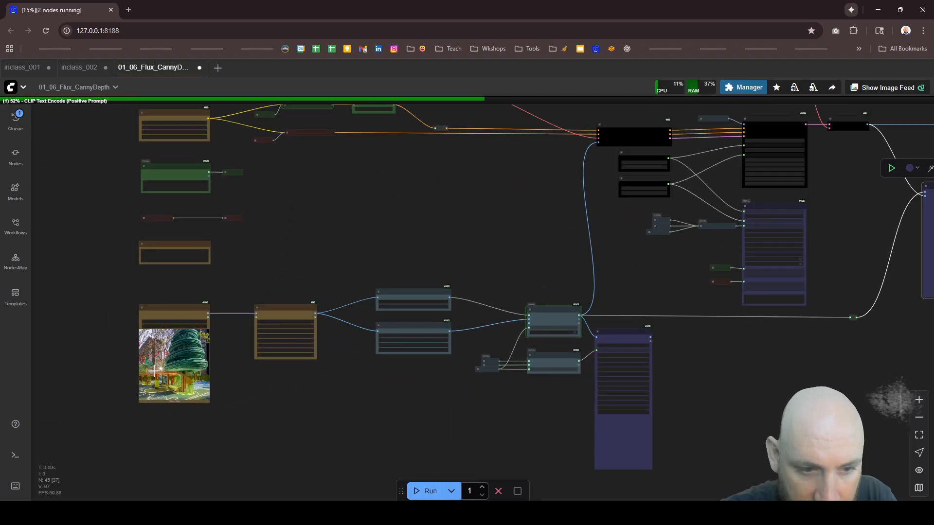
{"action": "scroll", "coordinate": [224, 384], "scroll_direction": "down", "scroll_amount": 4}
{"action": "scroll", "coordinate": [224, 384], "scroll_direction": "up", "scroll_amount": 11}
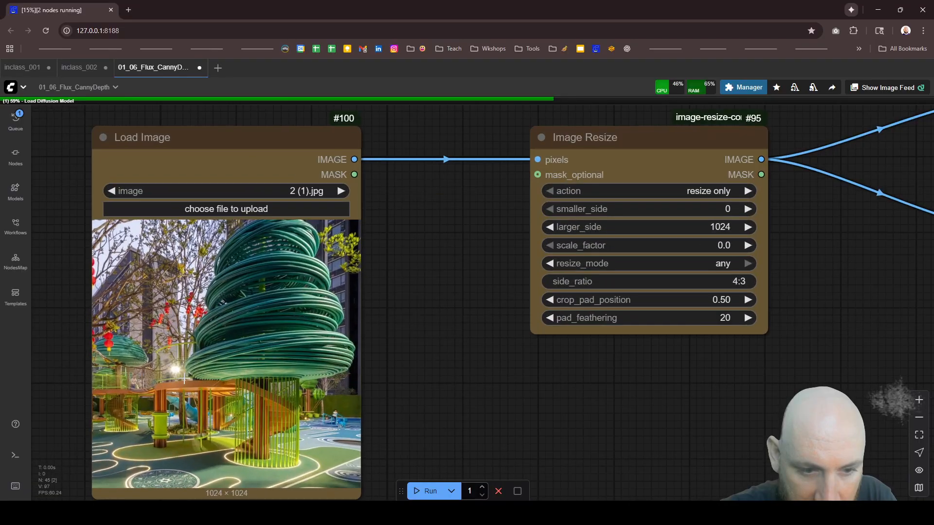
{"action": "scroll", "coordinate": [345, 390], "scroll_direction": "down", "scroll_amount": 6}
{"action": "scroll", "coordinate": [265, 127], "scroll_direction": "up", "scroll_amount": 9}
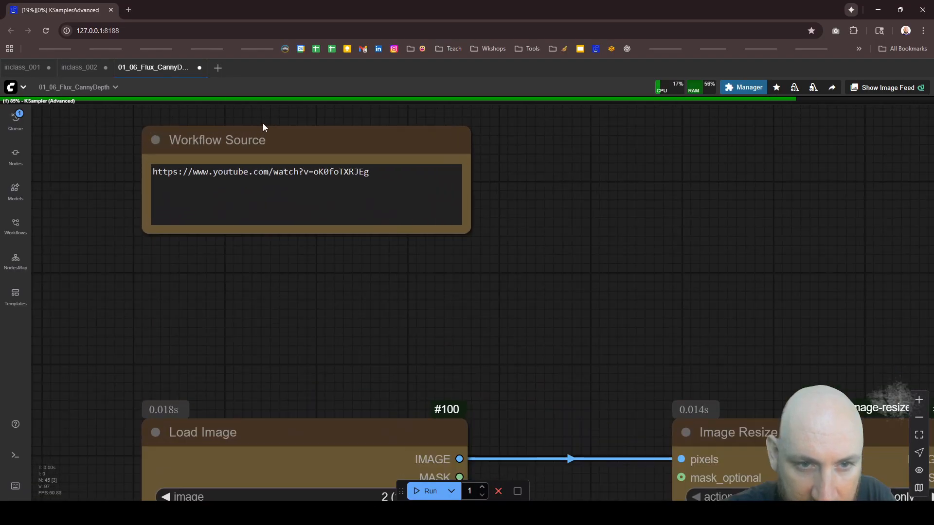
Step: Highlight the full positive prompt in the CR Prompt Text node linked to Set_pos to review it
{"action": "scroll", "coordinate": [413, 418], "scroll_direction": "down", "scroll_amount": 7}
{"action": "scroll", "coordinate": [381, 377], "scroll_direction": "down", "scroll_amount": 5}
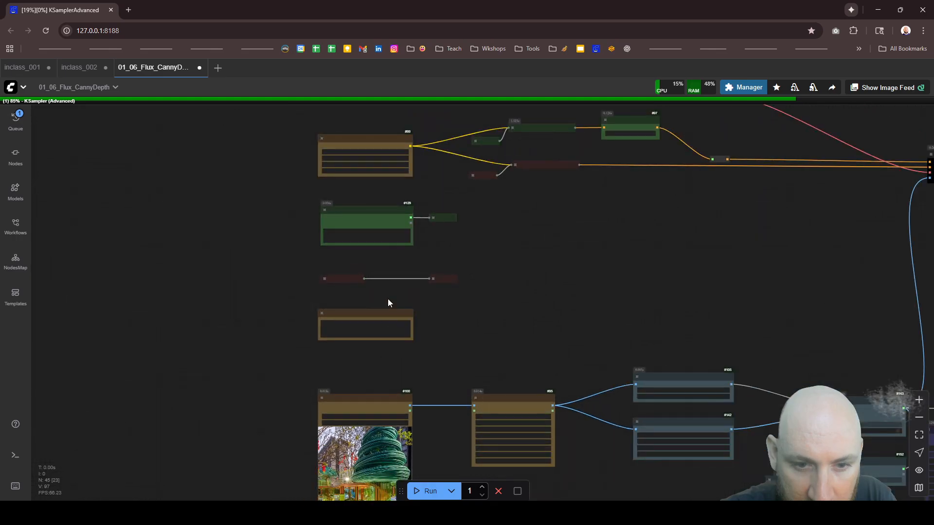
{"action": "scroll", "coordinate": [382, 272], "scroll_direction": "up", "scroll_amount": 14}
{"action": "left_click", "coordinate": [377, 244]}
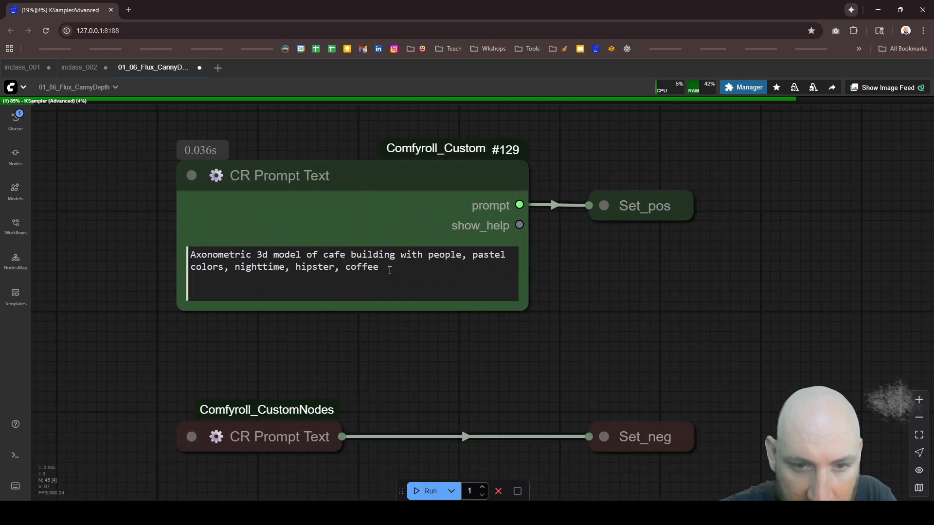
{"action": "key", "text": "ctrl+a"}
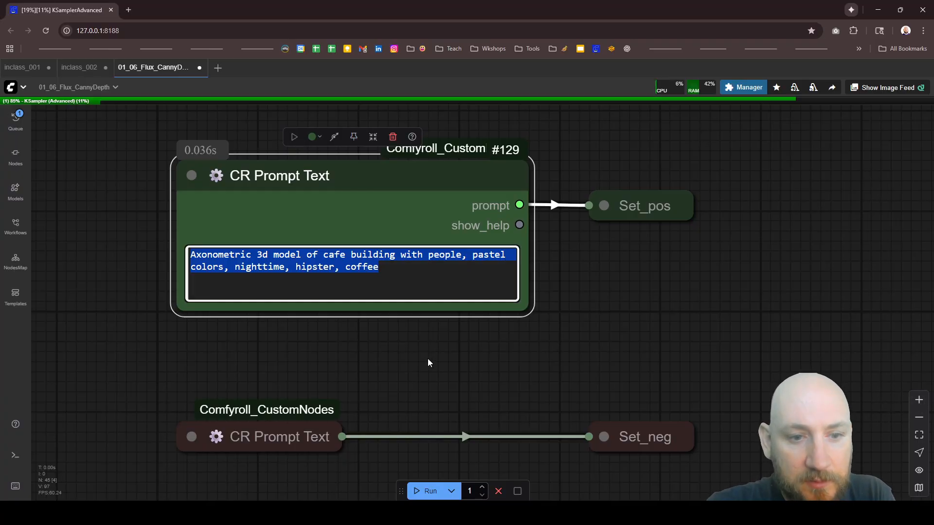
Step: Trace the image path from Load Image through the Canny and depth nodes to the Switch (Any) output
{"action": "scroll", "coordinate": [217, 239], "scroll_direction": "down", "scroll_amount": 12}
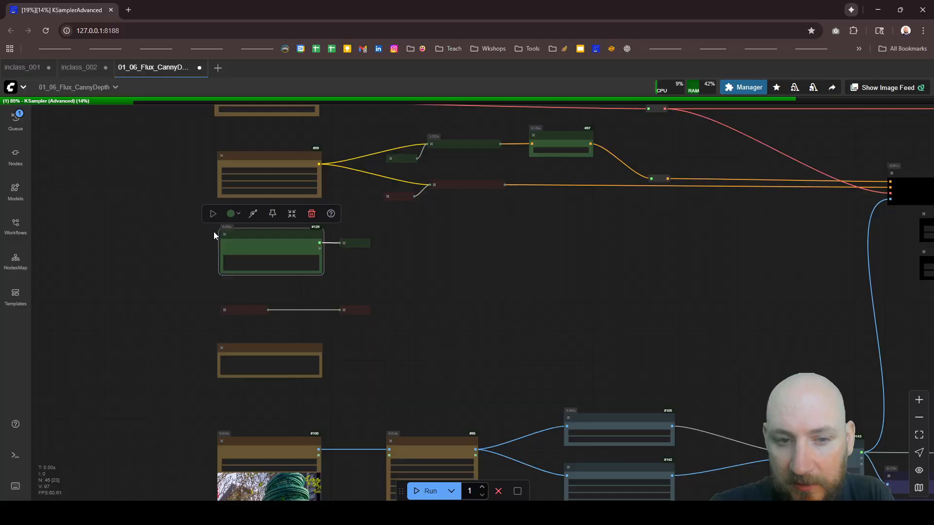
{"action": "scroll", "coordinate": [307, 242], "scroll_direction": "down", "scroll_amount": 5}
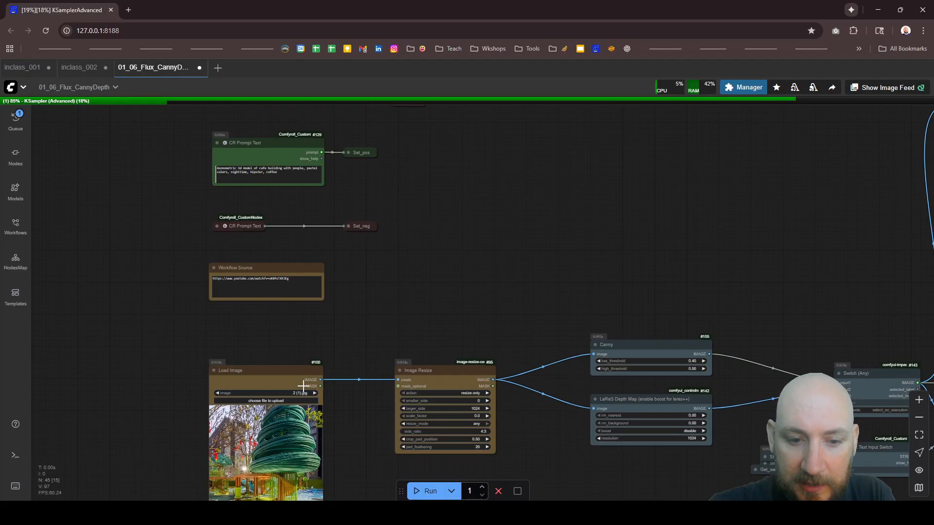
{"action": "scroll", "coordinate": [261, 293], "scroll_direction": "down", "scroll_amount": 5}
{"action": "scroll", "coordinate": [632, 302], "scroll_direction": "up", "scroll_amount": 8}
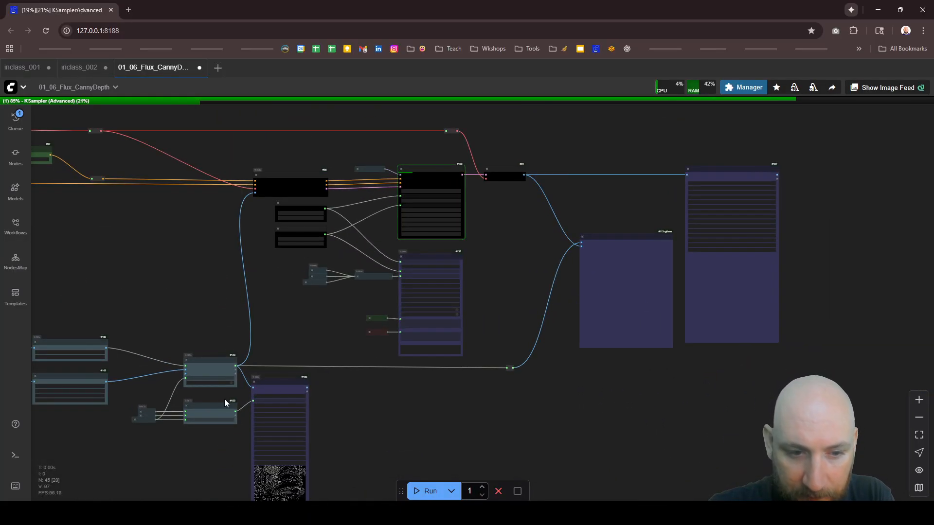
{"action": "scroll", "coordinate": [225, 403], "scroll_direction": "up", "scroll_amount": 10}
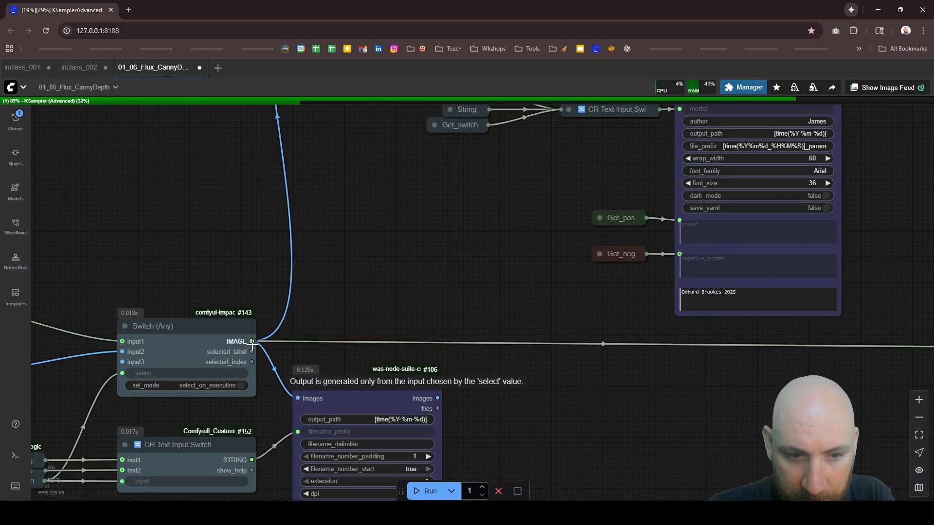
{"action": "scroll", "coordinate": [253, 344], "scroll_direction": "down", "scroll_amount": 6}
{"action": "scroll", "coordinate": [157, 334], "scroll_direction": "up", "scroll_amount": 3}
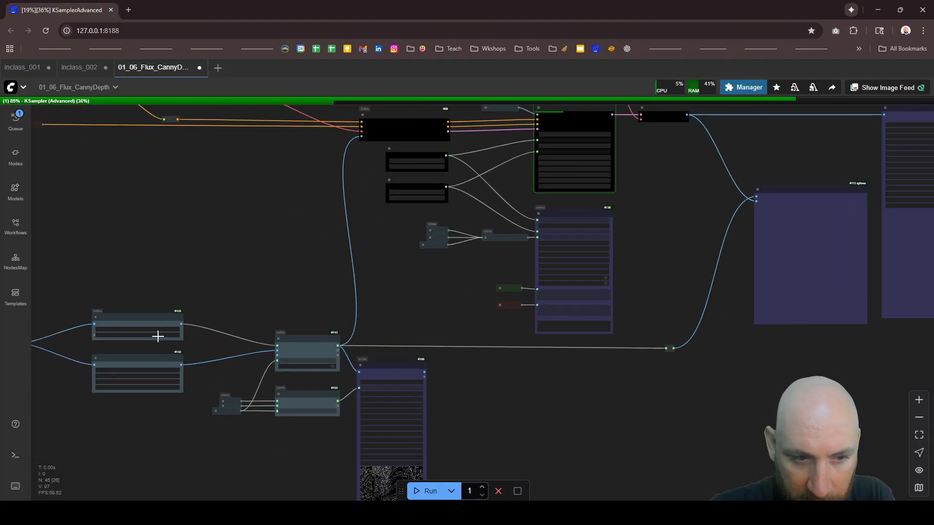
{"action": "scroll", "coordinate": [169, 339], "scroll_direction": "up", "scroll_amount": 2}
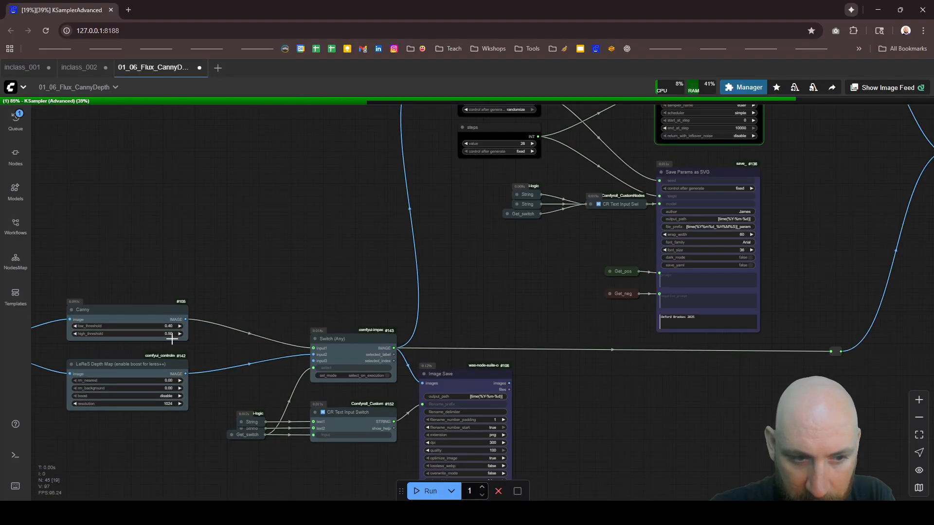
{"action": "scroll", "coordinate": [263, 354], "scroll_direction": "down", "scroll_amount": 3}
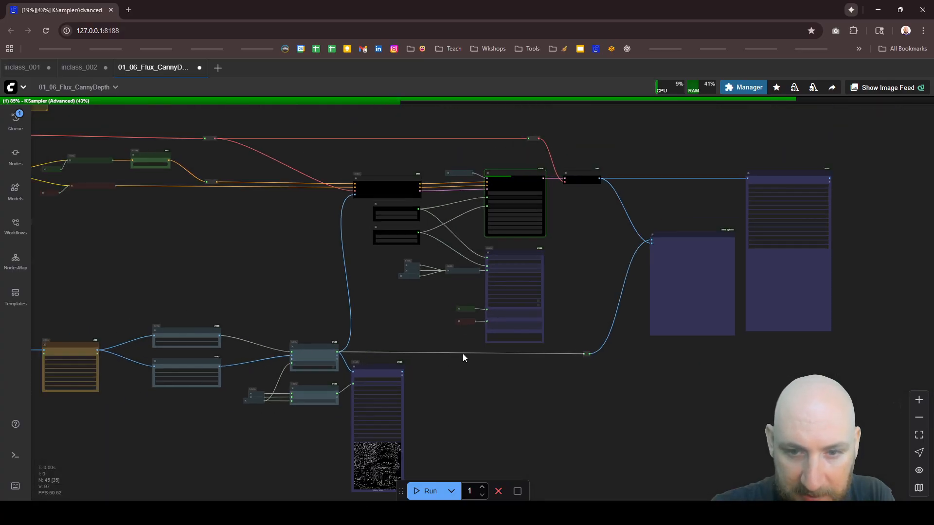
Step: Examine how the VAE Decode output reaches the Image Comparer and the final Image Save node
{"action": "scroll", "coordinate": [729, 268], "scroll_direction": "up", "scroll_amount": 3}
{"action": "scroll", "coordinate": [727, 264], "scroll_direction": "up", "scroll_amount": 3}
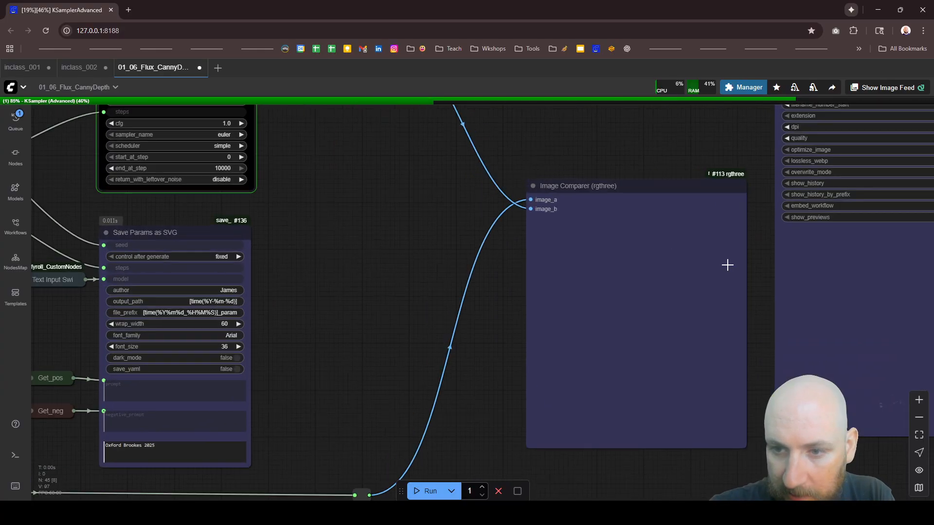
{"action": "scroll", "coordinate": [571, 292], "scroll_direction": "down", "scroll_amount": 3}
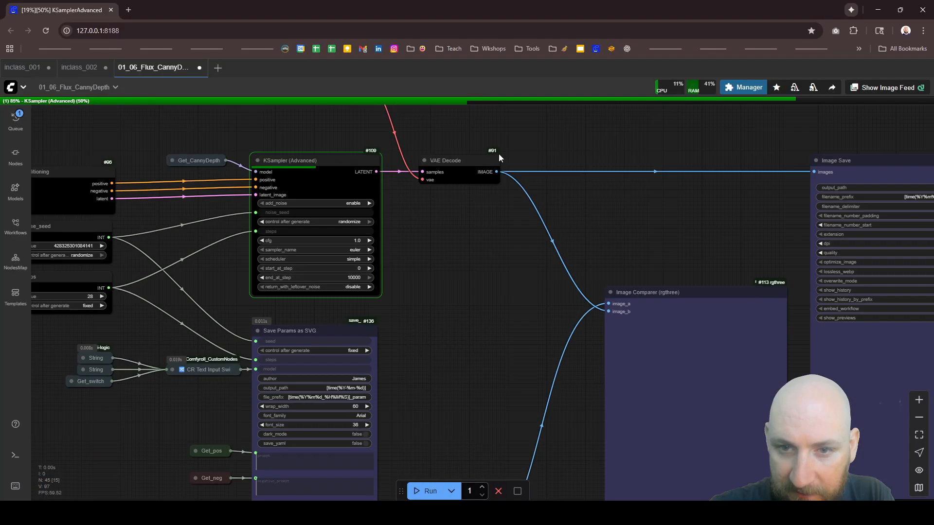
{"action": "scroll", "coordinate": [574, 289], "scroll_direction": "up", "scroll_amount": 3}
{"action": "scroll", "coordinate": [604, 229], "scroll_direction": "down", "scroll_amount": 3}
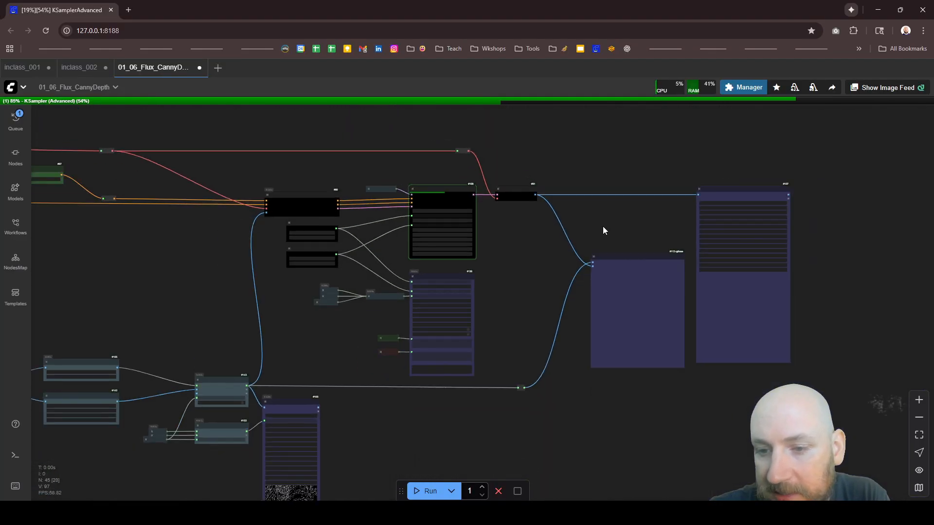
Step: Compare the generated cafe image with its Canny edge map in the Image Comparer and with the Load Image source
{"action": "scroll", "coordinate": [625, 337], "scroll_direction": "up", "scroll_amount": 3}
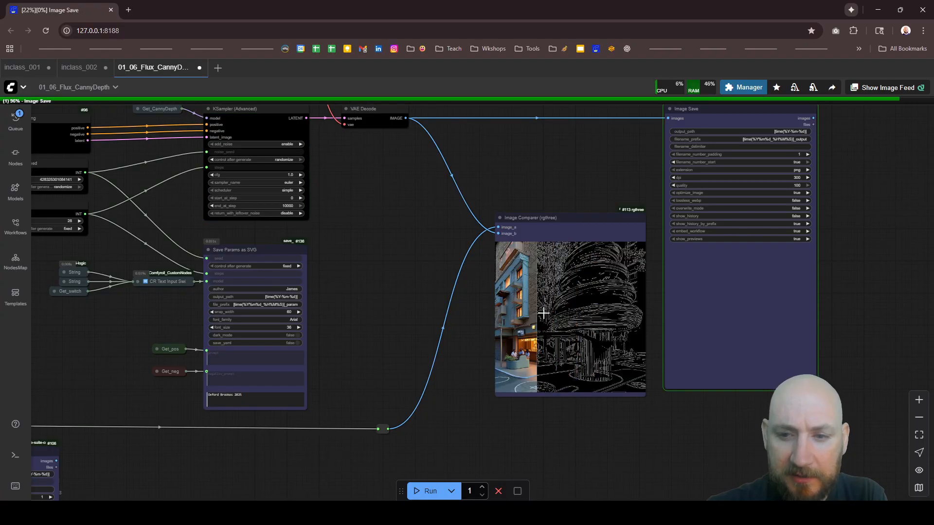
{"action": "scroll", "coordinate": [657, 376], "scroll_direction": "up", "scroll_amount": 4}
{"action": "scroll", "coordinate": [657, 377], "scroll_direction": "up", "scroll_amount": 4}
{"action": "scroll", "coordinate": [578, 418], "scroll_direction": "down", "scroll_amount": 4}
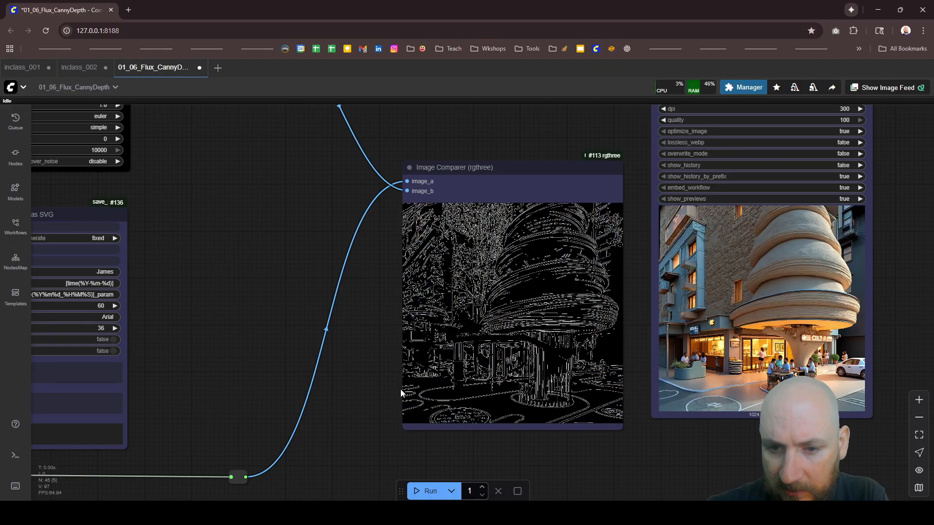
{"action": "key", "text": "."}
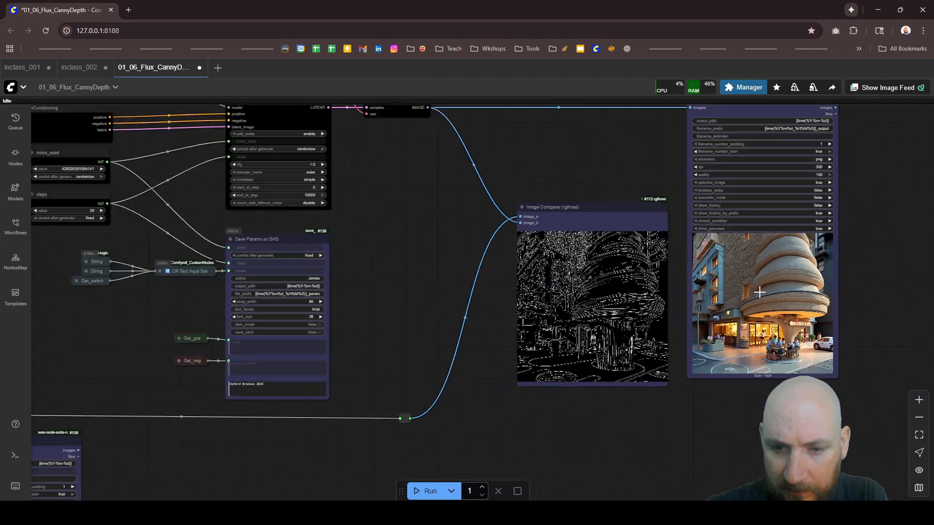
{"action": "scroll", "coordinate": [305, 340], "scroll_direction": "up", "scroll_amount": 12}
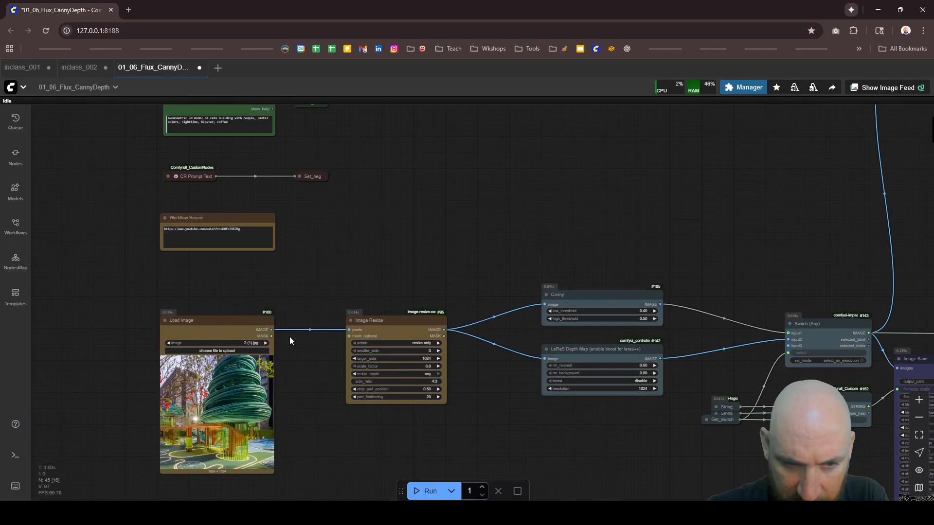
Step: Connect the Load Image output to the reroute feeding image_b of the Image Comparer and run the workflow
{"action": "left_click_drag", "start_coordinate": [263, 327], "coordinate": [535, 220]}
{"action": "scroll", "coordinate": [267, 286], "scroll_direction": "down", "scroll_amount": 16}
{"action": "scroll", "coordinate": [593, 319], "scroll_direction": "up", "scroll_amount": 10}
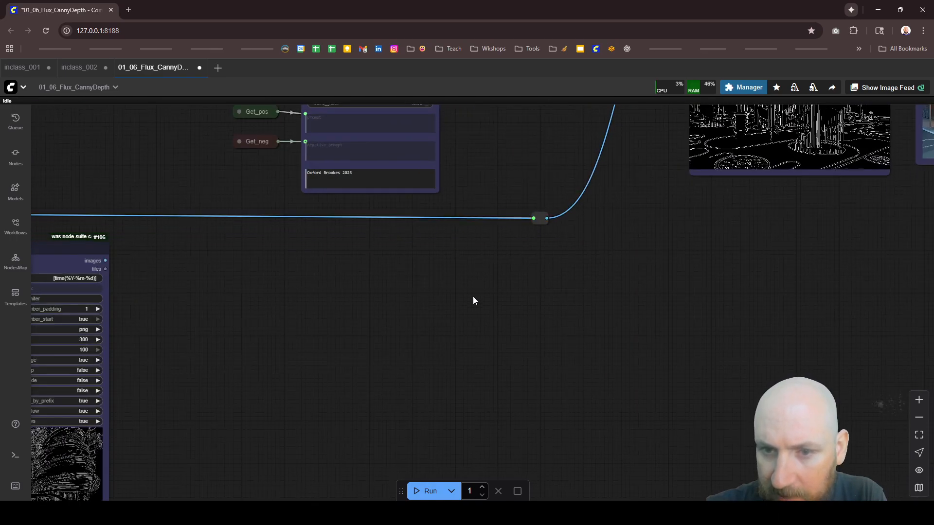
{"action": "scroll", "coordinate": [517, 261], "scroll_direction": "down", "scroll_amount": 8}
{"action": "scroll", "coordinate": [568, 237], "scroll_direction": "up", "scroll_amount": 5}
{"action": "left_click", "coordinate": [427, 490]}
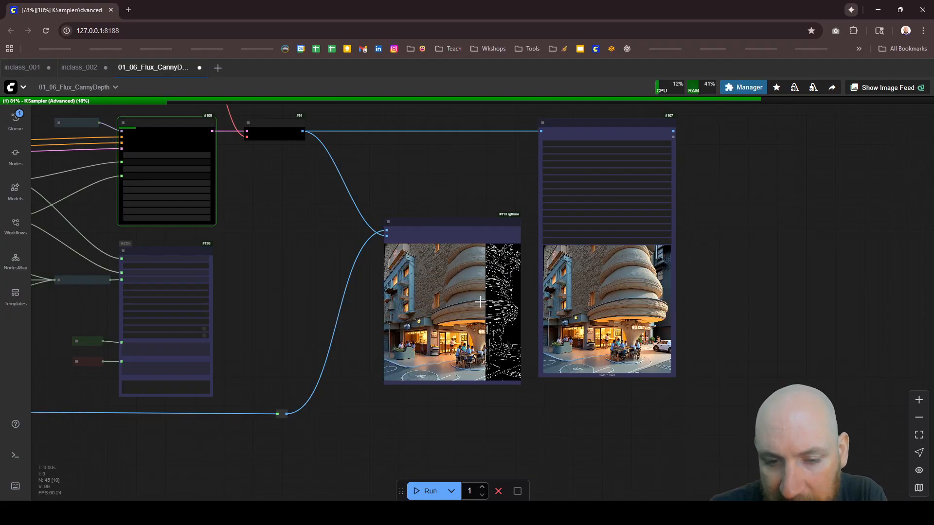
Step: Compare the previous cafe image with its Canny edge map and the new one with the source photo in the Image Comparer
{"action": "scroll", "coordinate": [480, 302], "scroll_direction": "up", "scroll_amount": 5}
{"action": "scroll", "coordinate": [541, 418], "scroll_direction": "up", "scroll_amount": 3}
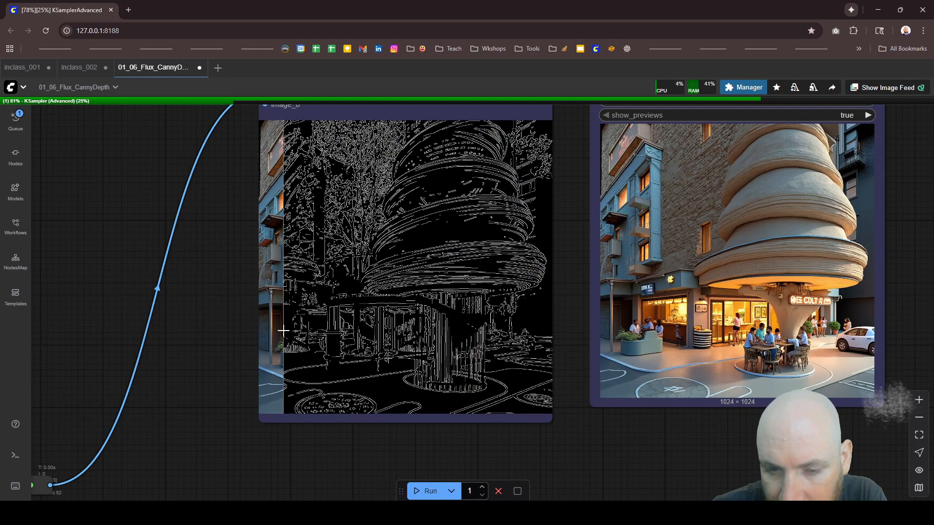
{"action": "scroll", "coordinate": [530, 359], "scroll_direction": "down", "scroll_amount": 4}
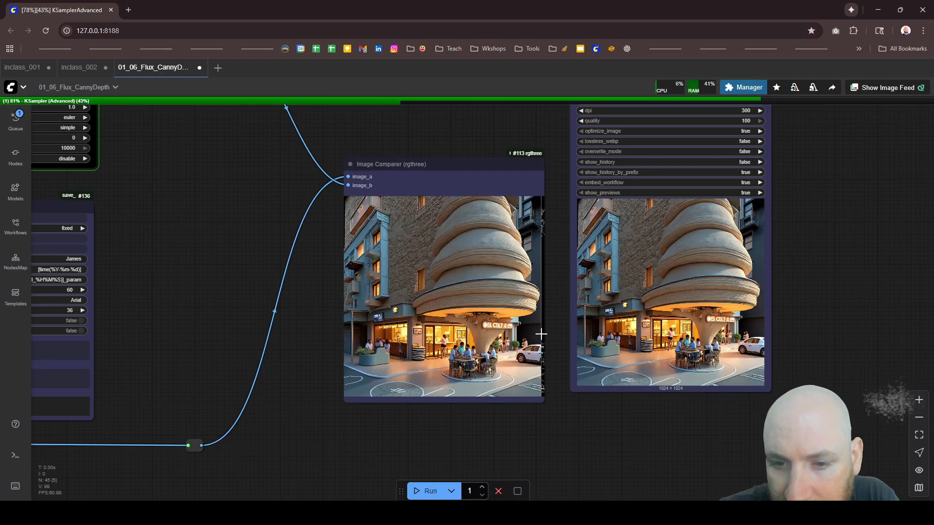
{"action": "scroll", "coordinate": [542, 334], "scroll_direction": "up", "scroll_amount": 4}
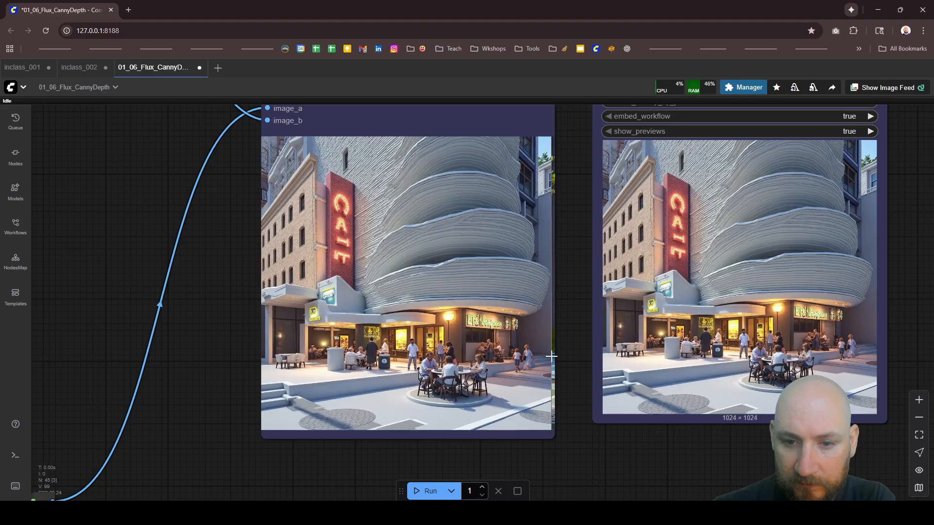
{"action": "scroll", "coordinate": [553, 355], "scroll_direction": "down", "scroll_amount": 5}
{"action": "scroll", "coordinate": [472, 282], "scroll_direction": "up", "scroll_amount": 5}
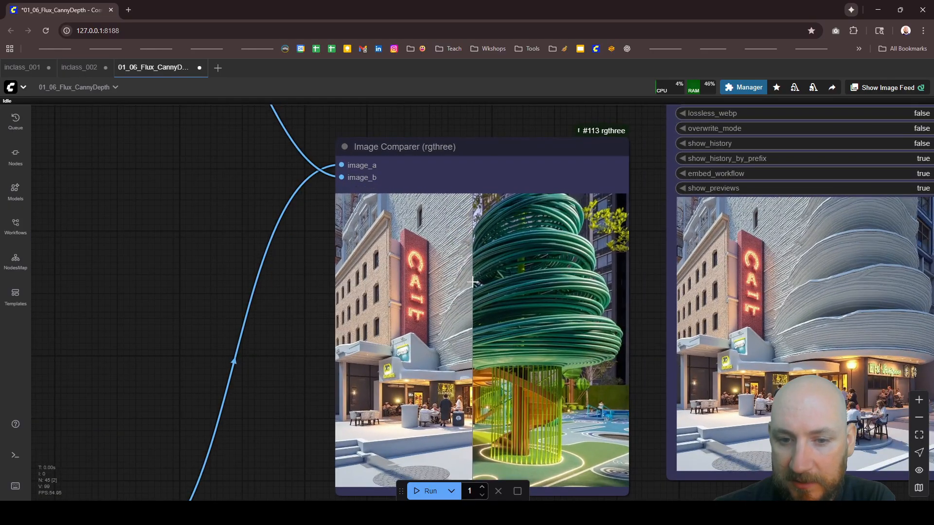
{"action": "scroll", "coordinate": [472, 282], "scroll_direction": "up", "scroll_amount": 3}
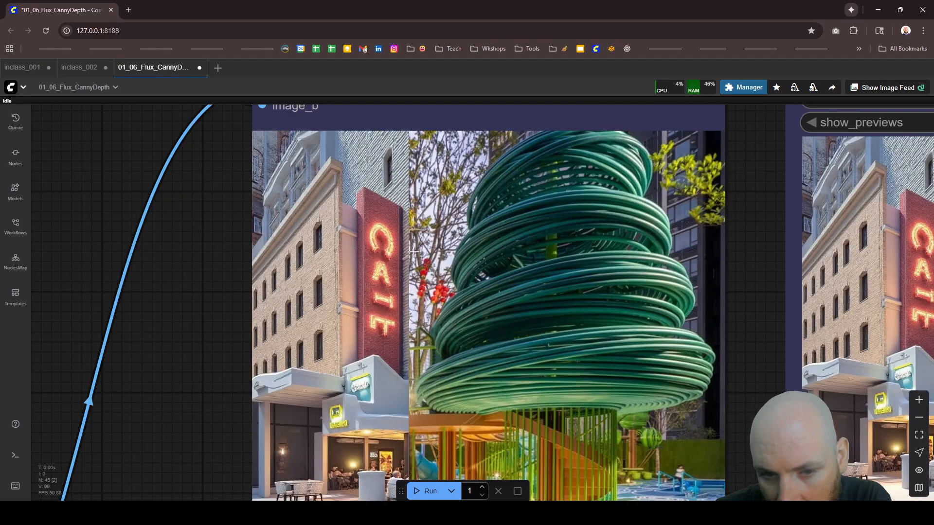
{"action": "scroll", "coordinate": [514, 279], "scroll_direction": "down", "scroll_amount": 5}
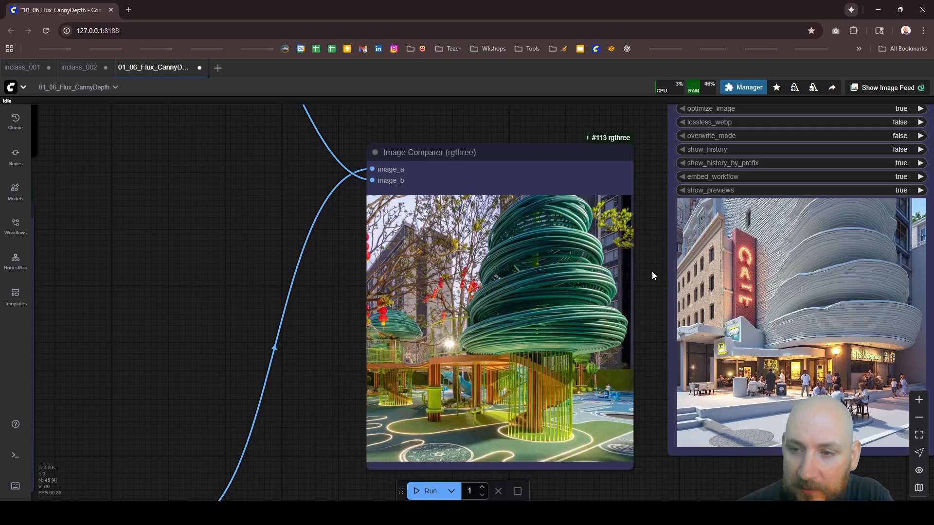
Step: Clear the loaded models and execution cache, and open the 01_07_Flux_CannyDepth_XXL workflow
{"action": "scroll", "coordinate": [608, 345], "scroll_direction": "down", "scroll_amount": 5}
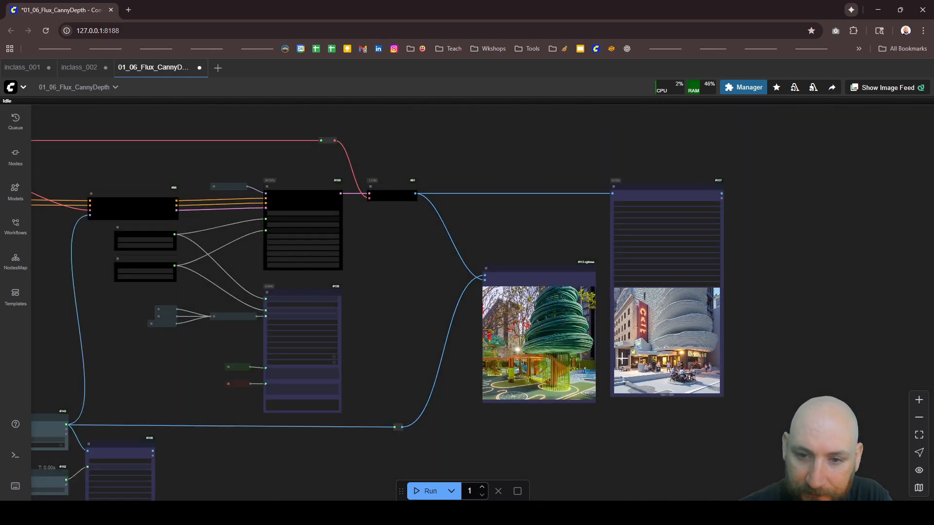
{"action": "scroll", "coordinate": [546, 267], "scroll_direction": "down", "scroll_amount": 8}
{"action": "scroll", "coordinate": [290, 224], "scroll_direction": "down", "scroll_amount": 2}
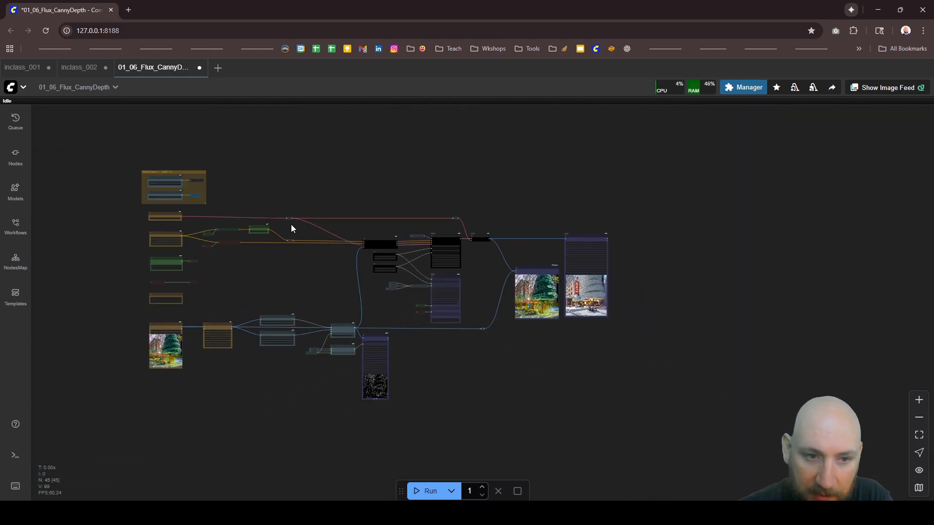
{"action": "scroll", "coordinate": [314, 227], "scroll_direction": "up", "scroll_amount": 2}
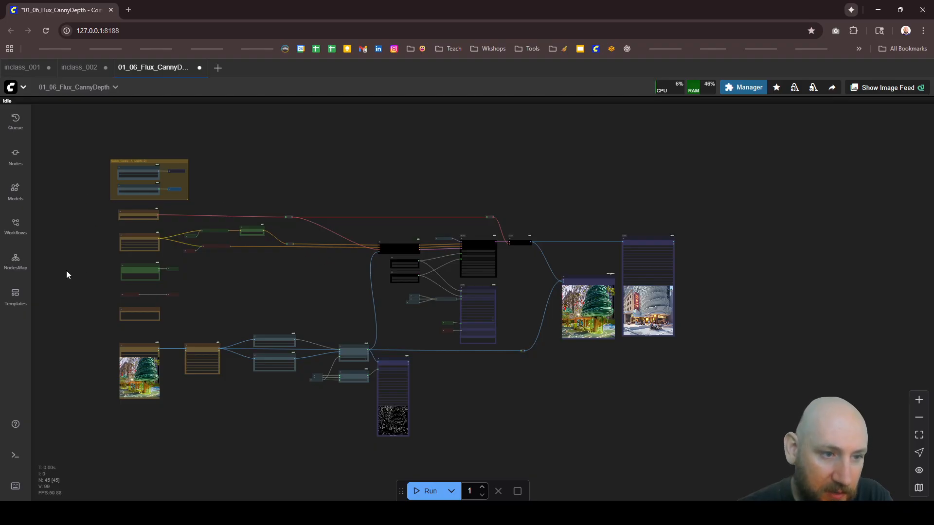
{"action": "left_click", "coordinate": [795, 88]}
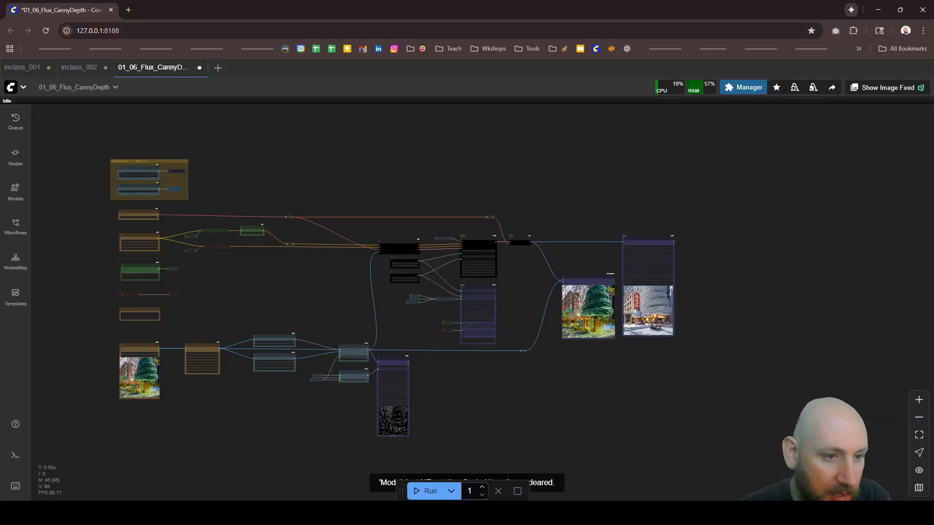
{"action": "left_click", "coordinate": [15, 226]}
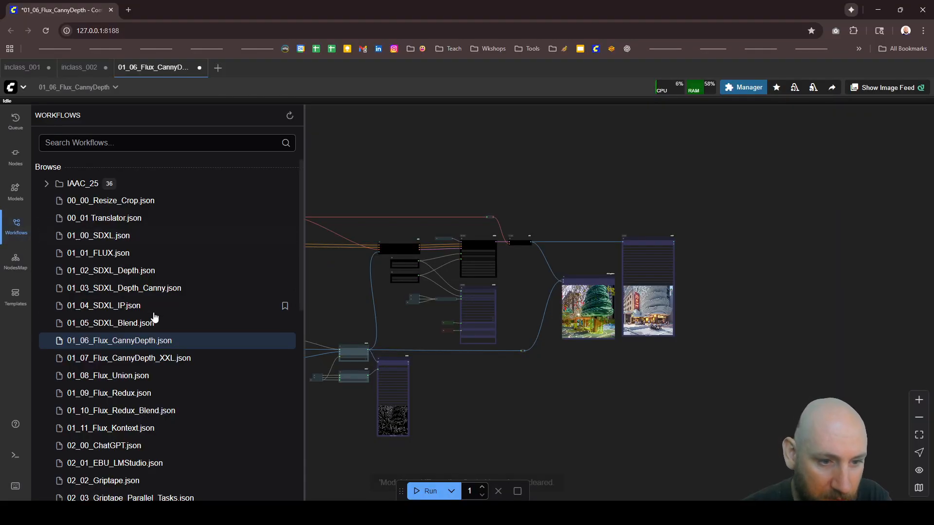
{"action": "left_click", "coordinate": [155, 361]}
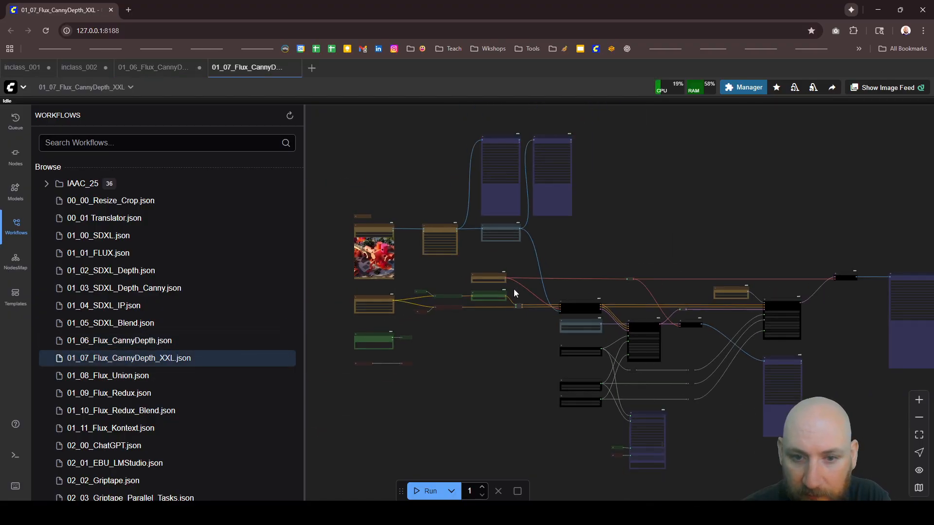
Step: Run the 01_07_Flux_CannyDepth_XXL workflow once
{"action": "scroll", "coordinate": [511, 295], "scroll_direction": "down", "scroll_amount": 3}
{"action": "scroll", "coordinate": [491, 348], "scroll_direction": "up", "scroll_amount": 1}
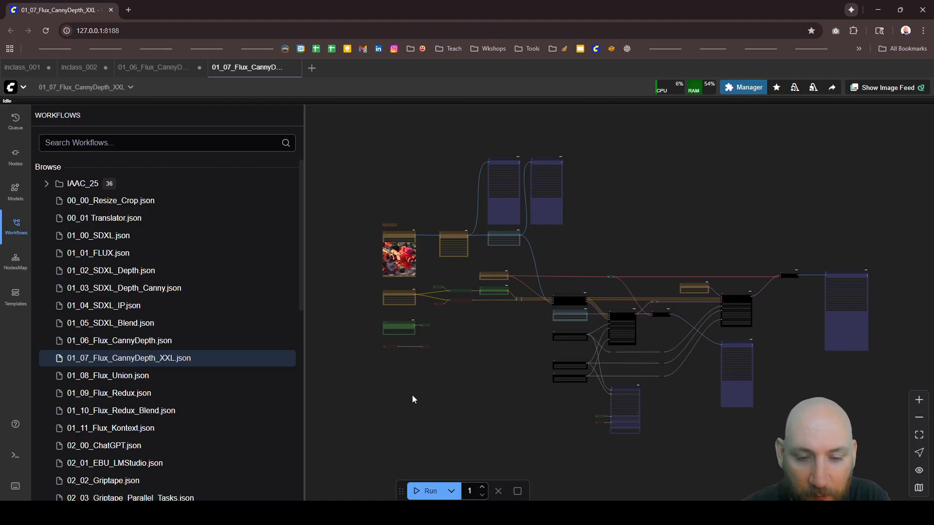
{"action": "left_click", "coordinate": [426, 491]}
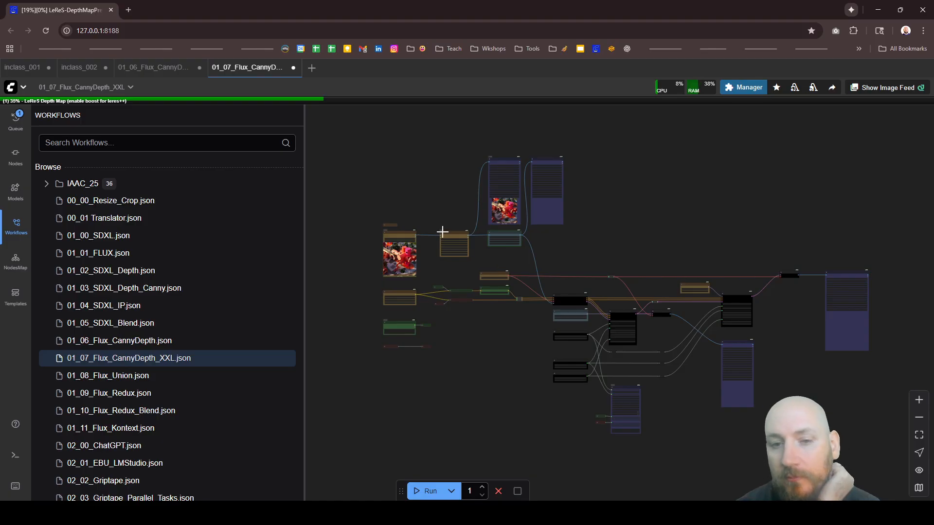
Step: Trace the source image through Image Resize and LeReS Depth Map to the Image Save nodes for the original and depth images
{"action": "scroll", "coordinate": [442, 232], "scroll_direction": "up", "scroll_amount": 6}
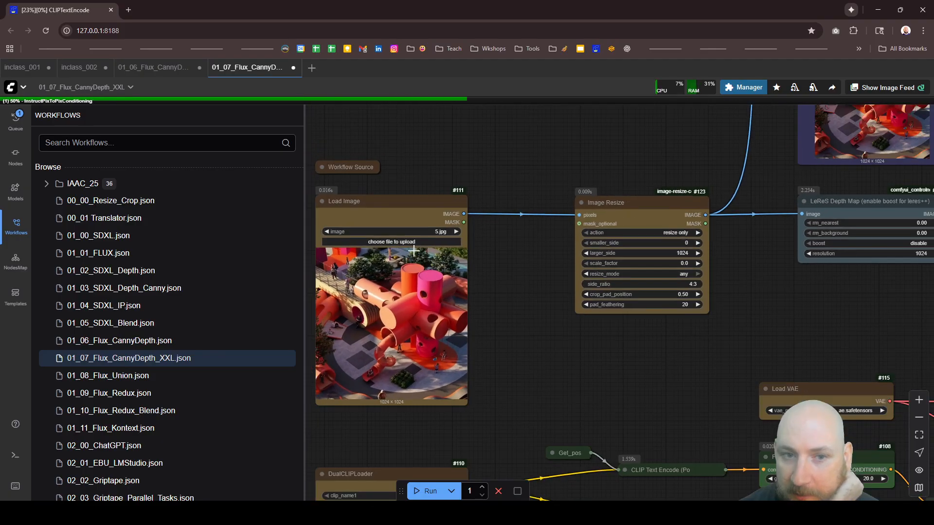
{"action": "scroll", "coordinate": [416, 250], "scroll_direction": "down", "scroll_amount": 1}
{"action": "scroll", "coordinate": [697, 223], "scroll_direction": "up", "scroll_amount": 3}
{"action": "scroll", "coordinate": [459, 229], "scroll_direction": "down", "scroll_amount": 4}
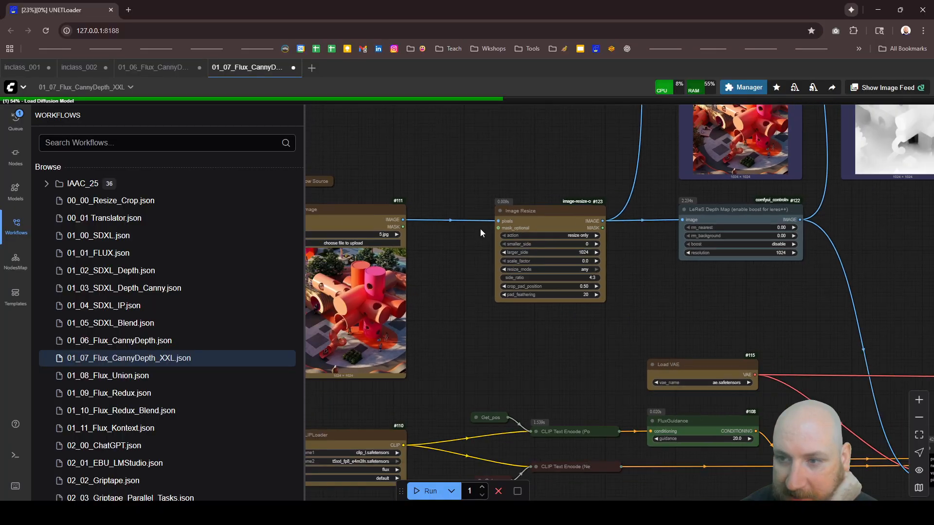
{"action": "scroll", "coordinate": [777, 194], "scroll_direction": "up", "scroll_amount": 5}
{"action": "scroll", "coordinate": [487, 249], "scroll_direction": "down", "scroll_amount": 10}
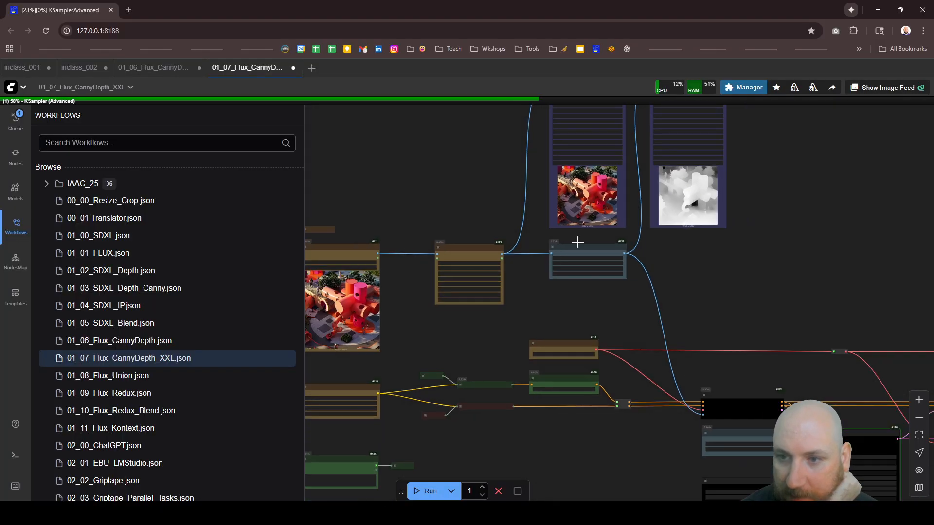
{"action": "scroll", "coordinate": [607, 205], "scroll_direction": "up", "scroll_amount": 5}
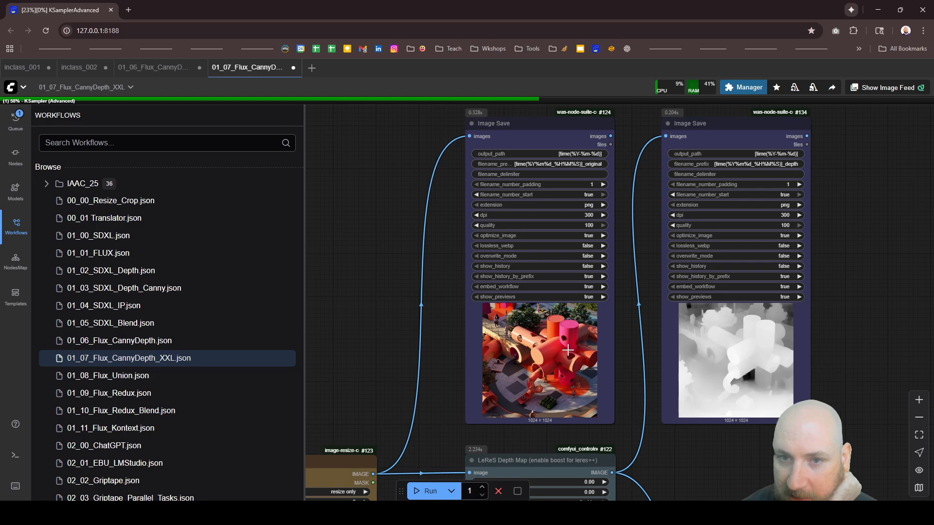
{"action": "scroll", "coordinate": [696, 203], "scroll_direction": "down", "scroll_amount": 4}
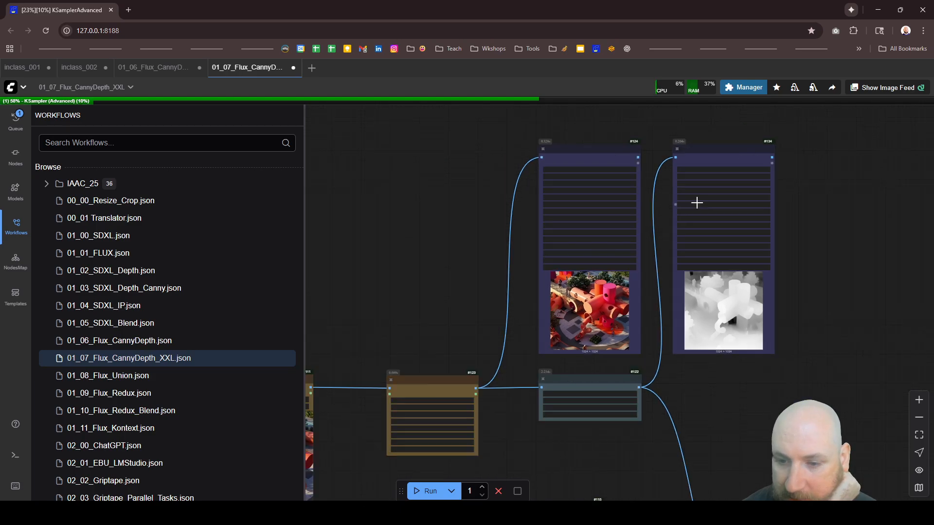
{"action": "scroll", "coordinate": [696, 203], "scroll_direction": "down", "scroll_amount": 8}
{"action": "scroll", "coordinate": [673, 346], "scroll_direction": "up", "scroll_amount": 7}
{"action": "scroll", "coordinate": [687, 301], "scroll_direction": "up", "scroll_amount": 2}
Step: Examine the DualCLIPLoader, the CLIP Text Encode nodes and the positive prompt in the CR Prompt Text node linked to Set_pos
{"action": "scroll", "coordinate": [687, 305], "scroll_direction": "down", "scroll_amount": 4}
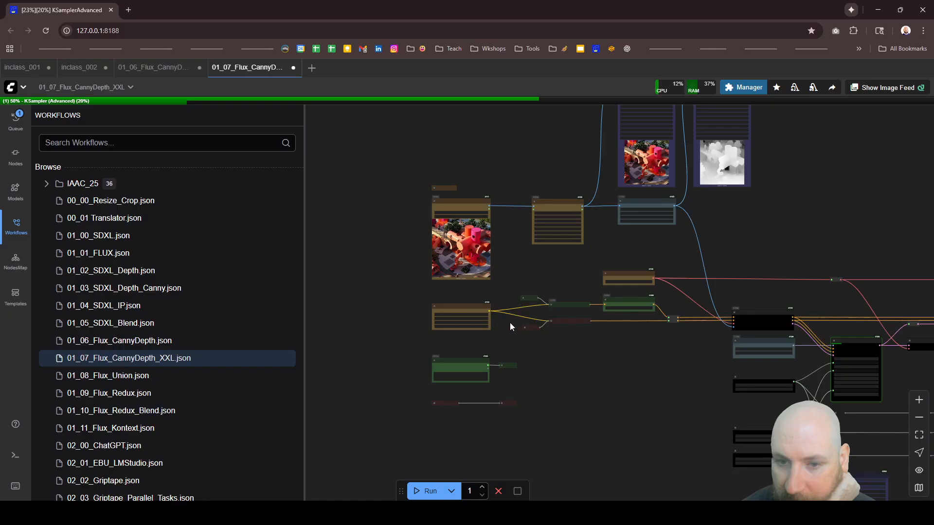
{"action": "scroll", "coordinate": [510, 323], "scroll_direction": "up", "scroll_amount": 10}
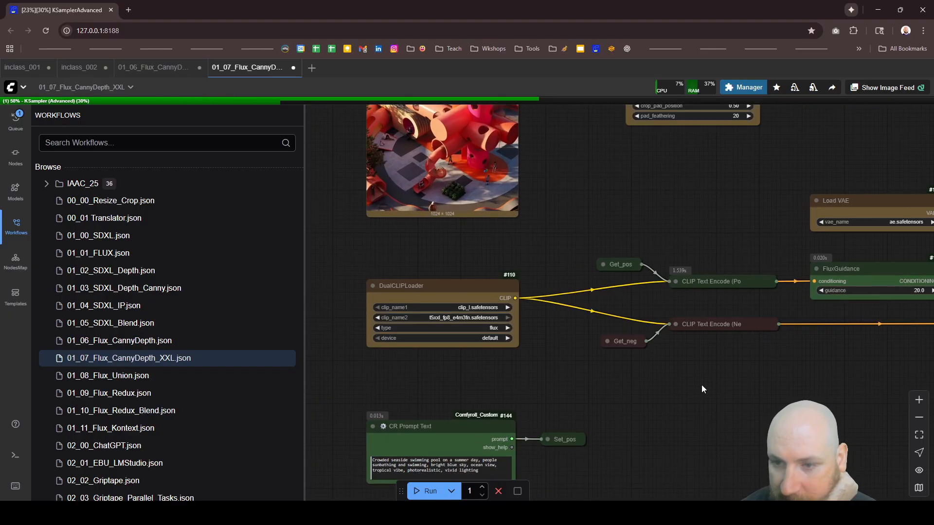
{"action": "left_click_drag", "start_coordinate": [651, 427], "coordinate": [613, 419]}
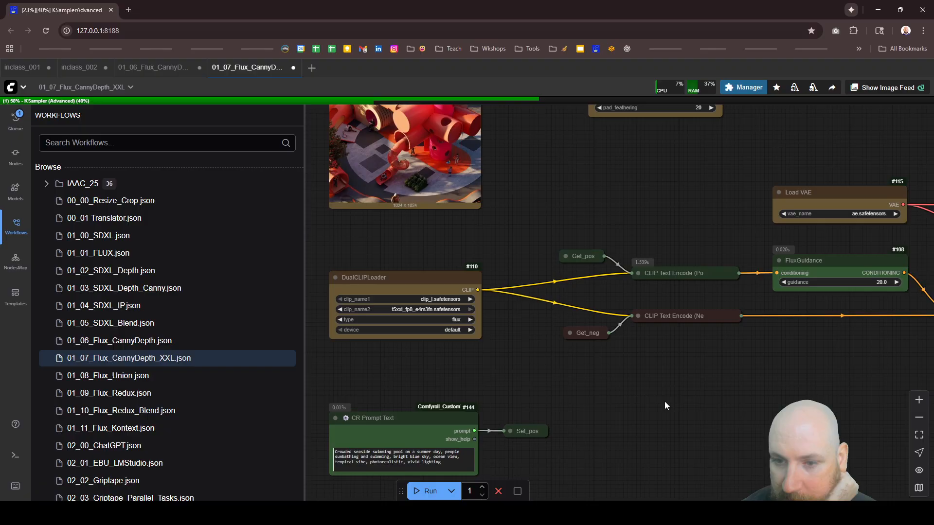
{"action": "scroll", "coordinate": [539, 343], "scroll_direction": "down", "scroll_amount": 8}
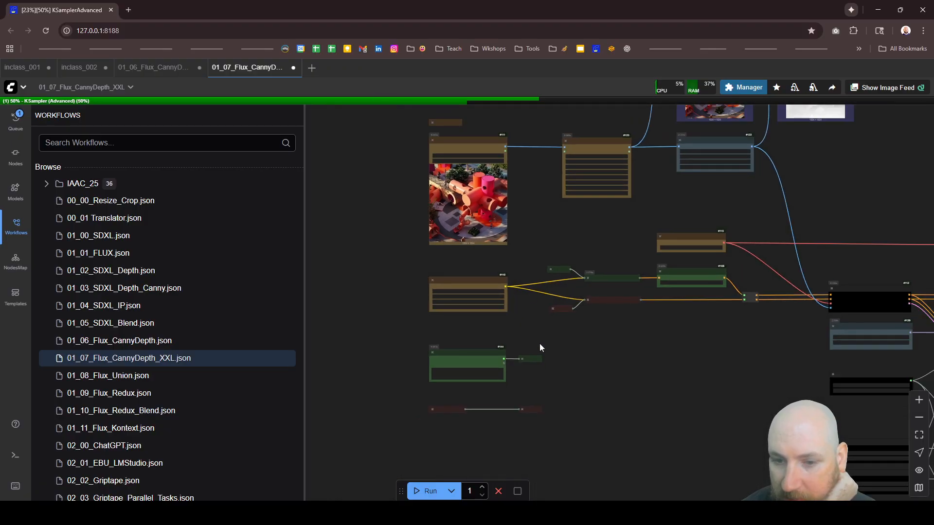
{"action": "scroll", "coordinate": [406, 392], "scroll_direction": "up", "scroll_amount": 8}
{"action": "scroll", "coordinate": [406, 392], "scroll_direction": "up", "scroll_amount": 5}
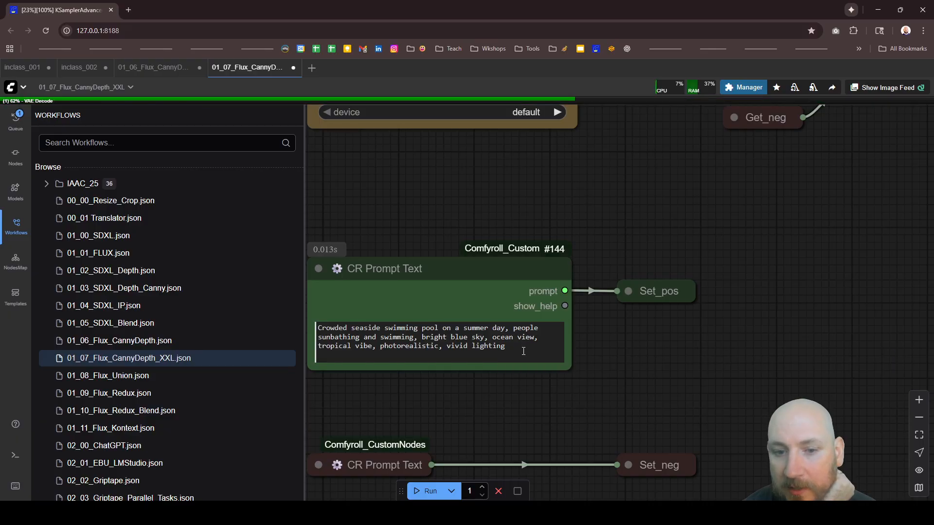
{"action": "scroll", "coordinate": [448, 374], "scroll_direction": "down", "scroll_amount": 14}
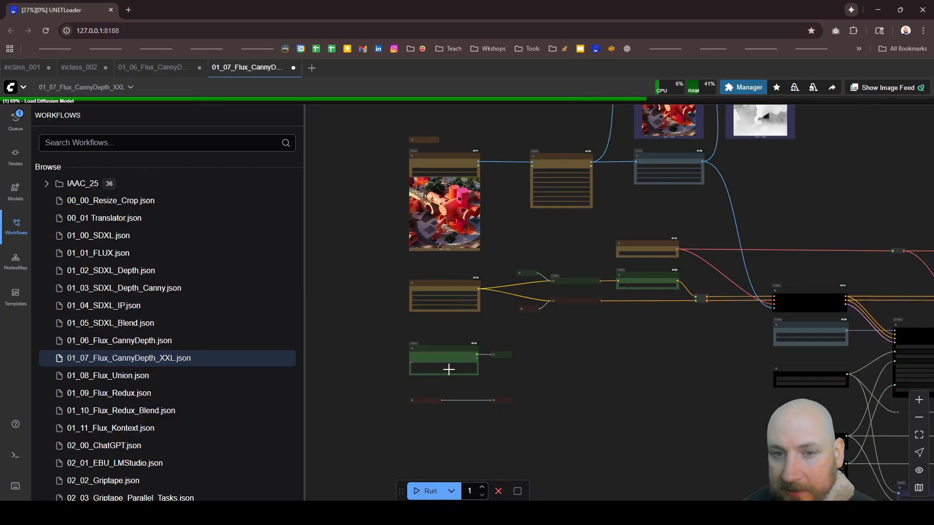
{"action": "scroll", "coordinate": [432, 177], "scroll_direction": "up", "scroll_amount": 8}
{"action": "scroll", "coordinate": [408, 167], "scroll_direction": "down", "scroll_amount": 6}
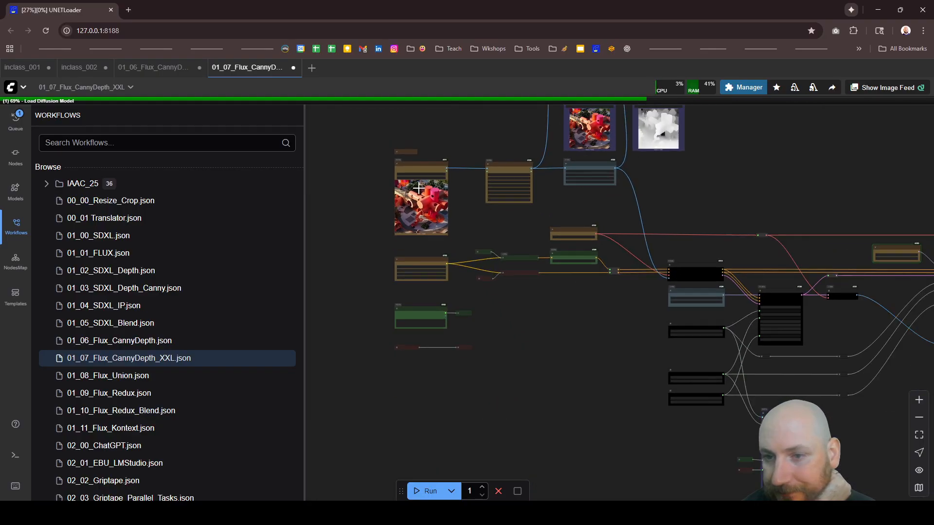
Step: Inspect how the depth map enters InstructPixToPixConditioning and select the Load Diffusion Model node feeding the first KSampler to review its model
{"action": "scroll", "coordinate": [501, 244], "scroll_direction": "down", "scroll_amount": 6}
{"action": "scroll", "coordinate": [617, 279], "scroll_direction": "up", "scroll_amount": 12}
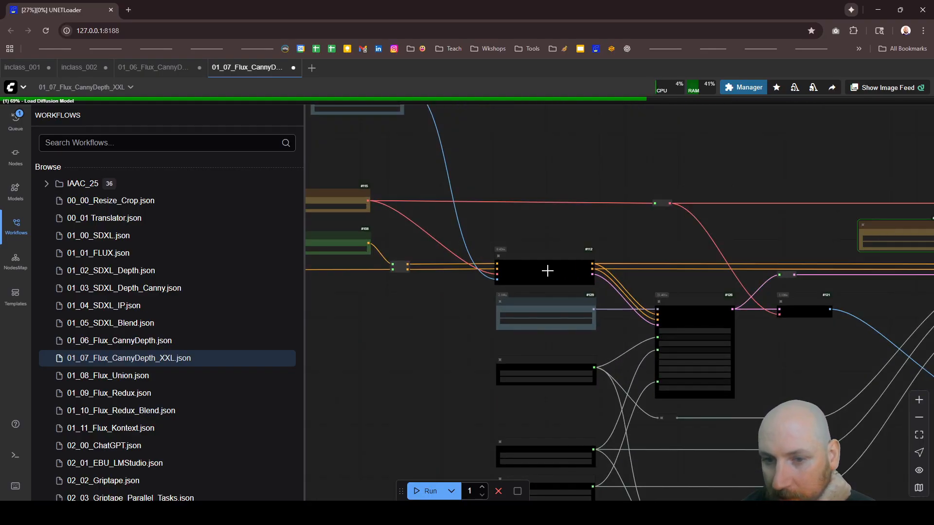
{"action": "scroll", "coordinate": [547, 271], "scroll_direction": "up", "scroll_amount": 3}
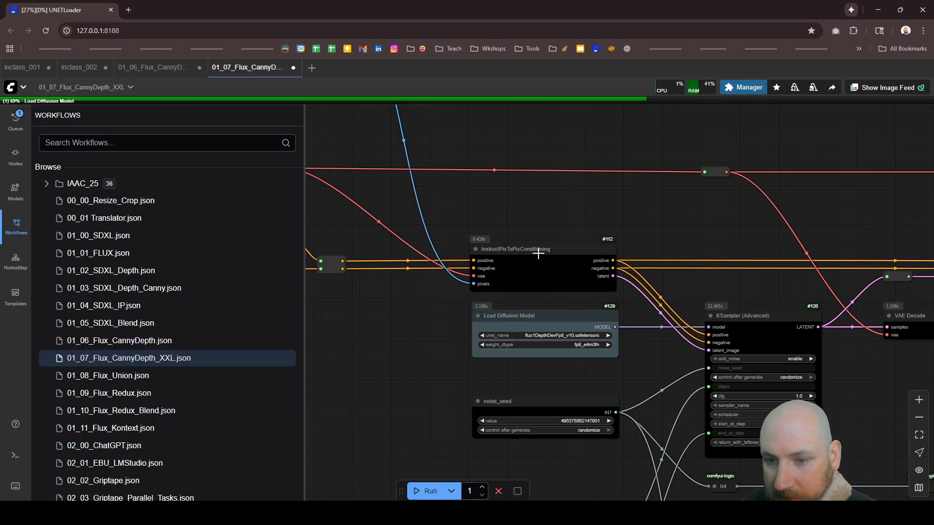
{"action": "scroll", "coordinate": [559, 327], "scroll_direction": "up", "scroll_amount": 3}
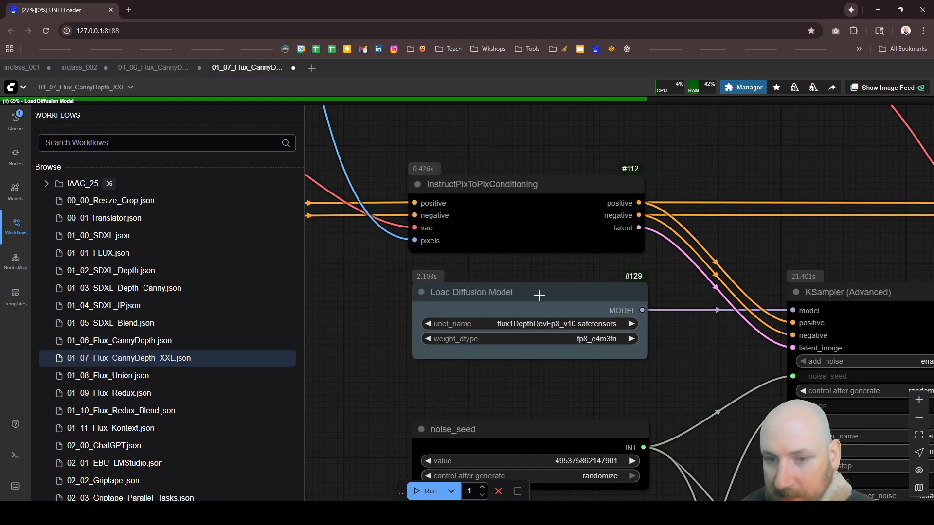
{"action": "scroll", "coordinate": [544, 306], "scroll_direction": "down", "scroll_amount": 15}
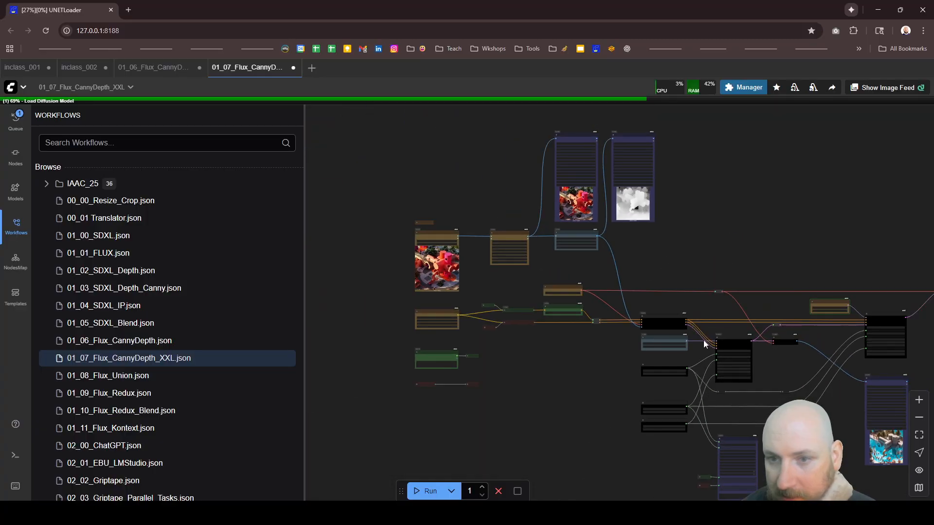
{"action": "scroll", "coordinate": [592, 244], "scroll_direction": "up", "scroll_amount": 11}
{"action": "scroll", "coordinate": [517, 210], "scroll_direction": "down", "scroll_amount": 8}
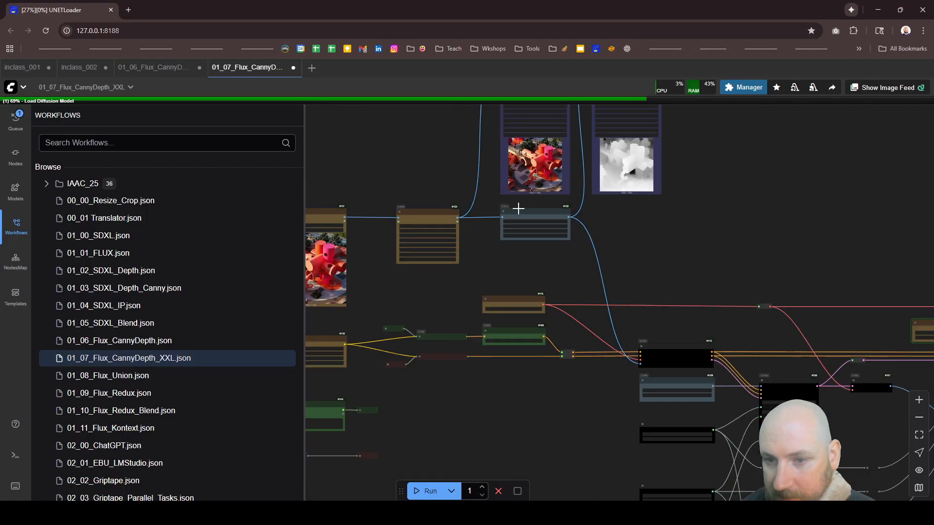
{"action": "scroll", "coordinate": [708, 364], "scroll_direction": "up", "scroll_amount": 5}
{"action": "scroll", "coordinate": [651, 365], "scroll_direction": "up", "scroll_amount": 5}
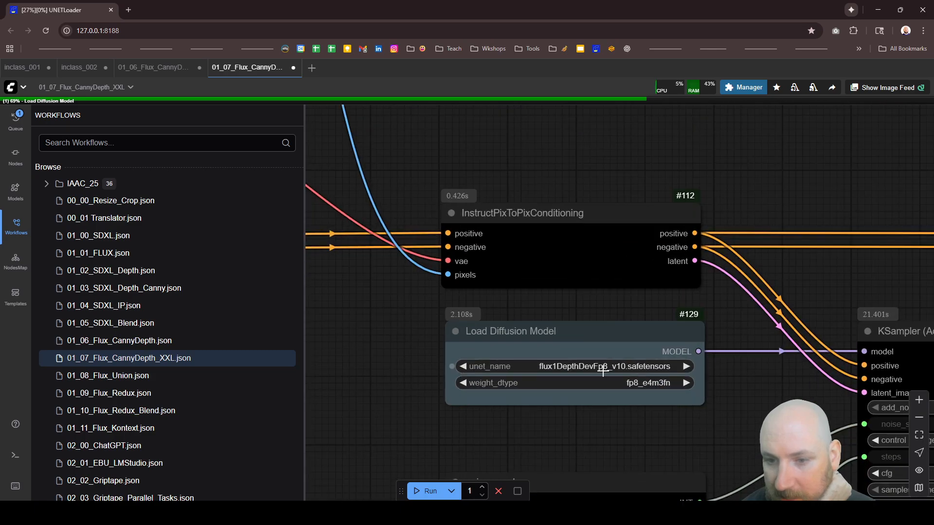
{"action": "left_click", "coordinate": [584, 341]}
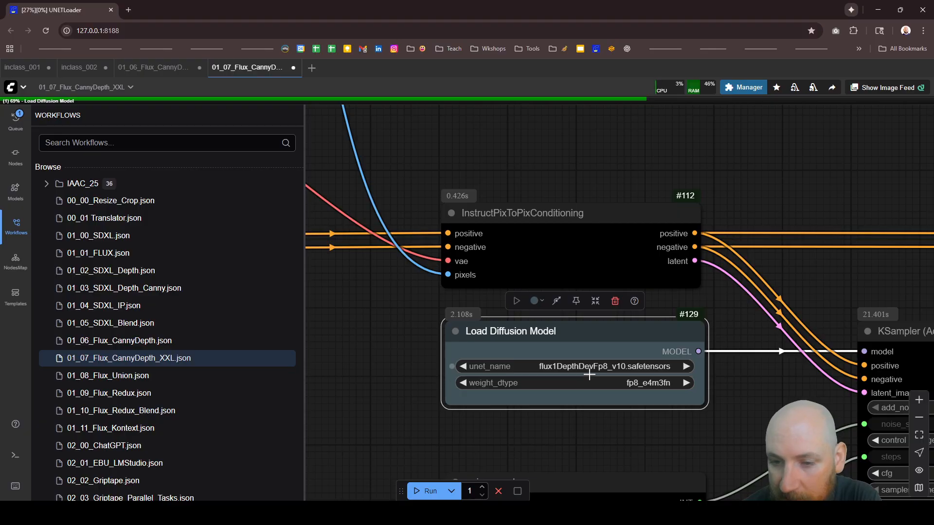
Step: Select the first KSampler (Advanced) node and examine its settings together with the linked noise_seed, total_steps and round1_steps nodes
{"action": "scroll", "coordinate": [571, 281], "scroll_direction": "down", "scroll_amount": 5}
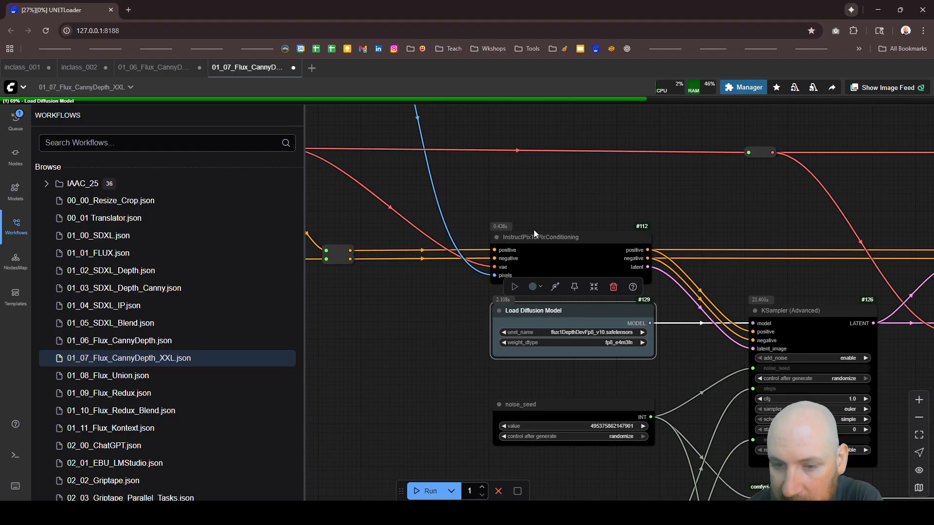
{"action": "scroll", "coordinate": [534, 234], "scroll_direction": "down", "scroll_amount": 5}
{"action": "scroll", "coordinate": [547, 397], "scroll_direction": "up", "scroll_amount": 5}
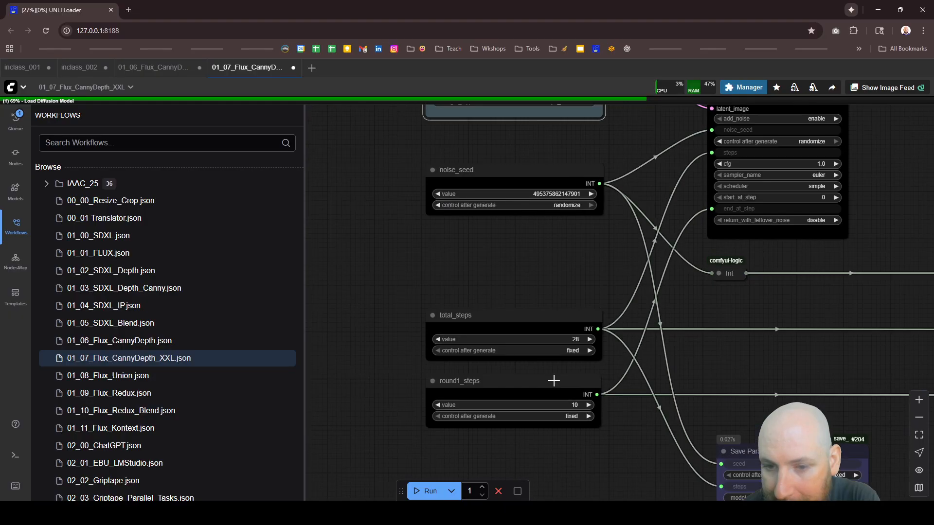
{"action": "scroll", "coordinate": [603, 303], "scroll_direction": "down", "scroll_amount": 3}
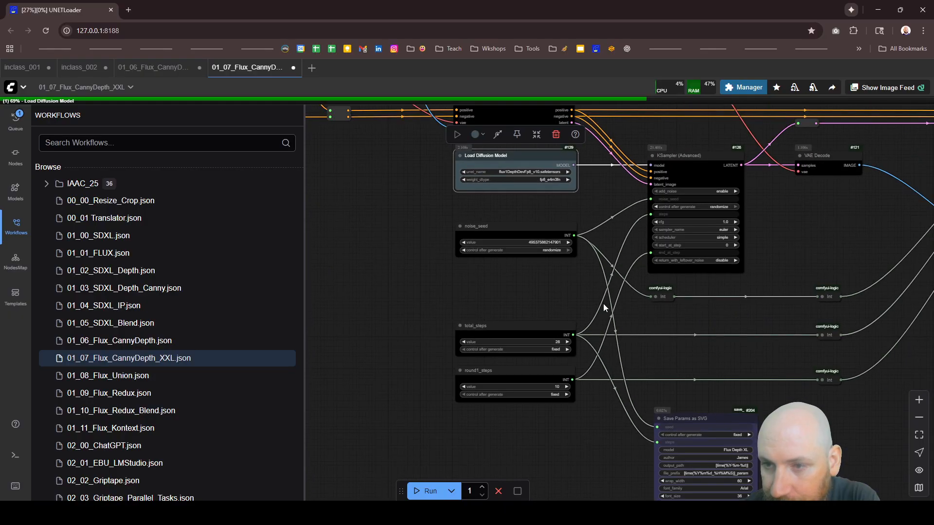
{"action": "scroll", "coordinate": [634, 173], "scroll_direction": "up", "scroll_amount": 4}
{"action": "left_click", "coordinate": [634, 173]}
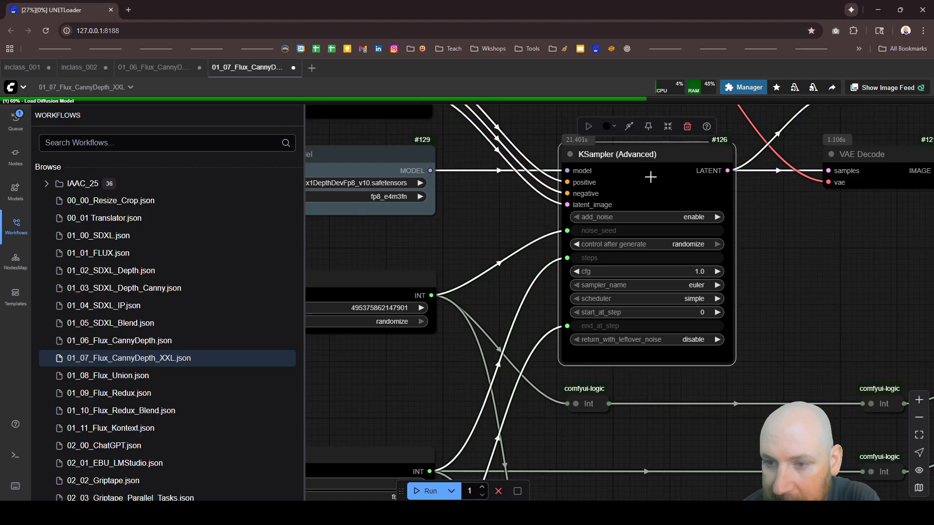
{"action": "scroll", "coordinate": [606, 226], "scroll_direction": "down", "scroll_amount": 5}
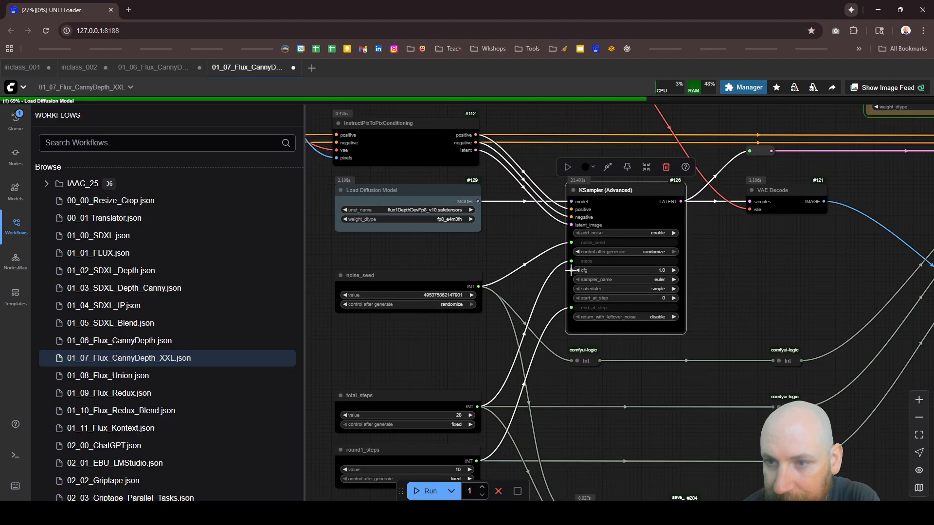
{"action": "scroll", "coordinate": [796, 193], "scroll_direction": "up", "scroll_amount": 3}
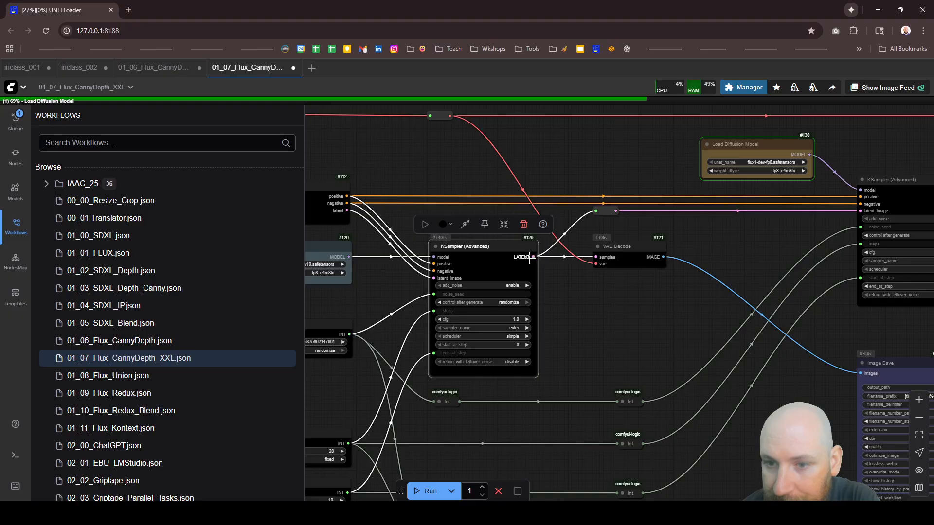
Step: Follow the first KSampler's latent output through VAE Decode to its Image Save node and inspect the intermediate image
{"action": "scroll", "coordinate": [521, 244], "scroll_direction": "down", "scroll_amount": 5}
{"action": "scroll", "coordinate": [666, 345], "scroll_direction": "up", "scroll_amount": 5}
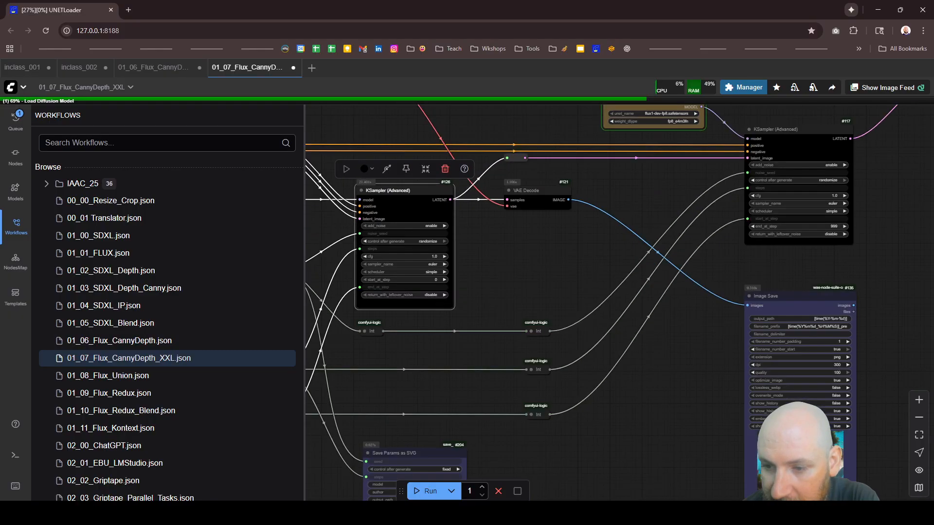
{"action": "scroll", "coordinate": [678, 318], "scroll_direction": "down", "scroll_amount": 5}
{"action": "scroll", "coordinate": [801, 443], "scroll_direction": "up", "scroll_amount": 10}
{"action": "scroll", "coordinate": [797, 469], "scroll_direction": "up", "scroll_amount": 4}
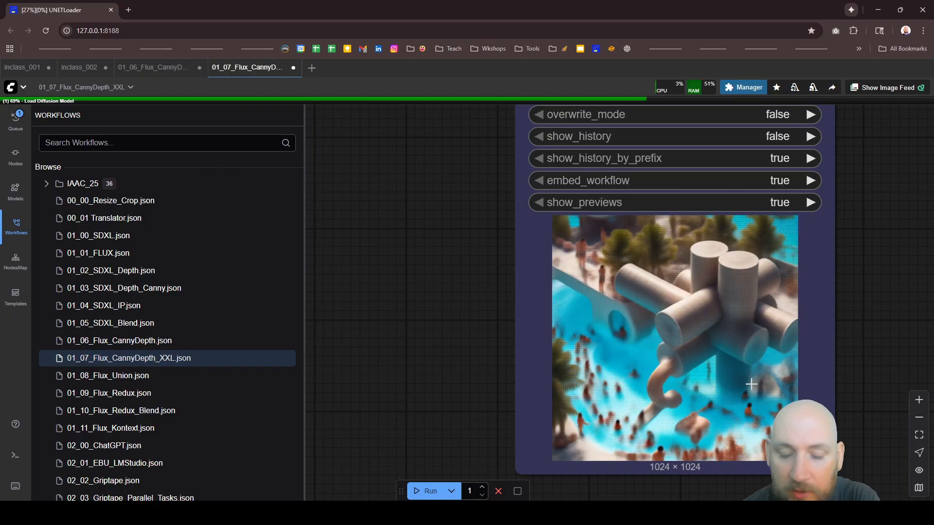
{"action": "scroll", "coordinate": [645, 323], "scroll_direction": "down", "scroll_amount": 10}
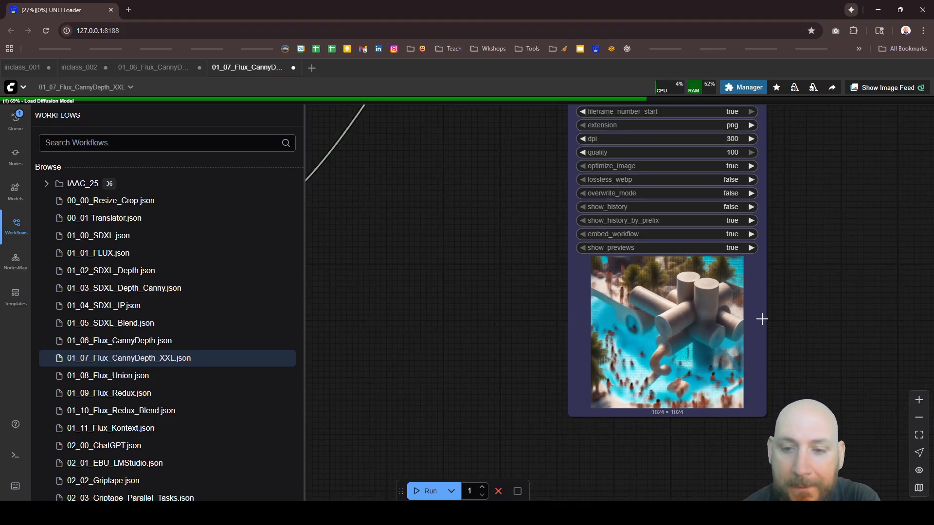
{"action": "scroll", "coordinate": [588, 397], "scroll_direction": "down", "scroll_amount": 5}
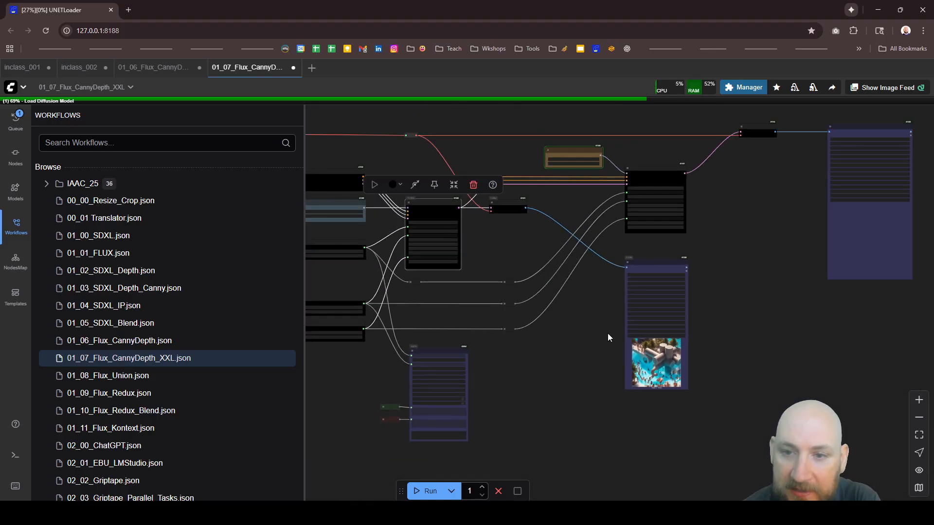
Step: Examine the second Load Diffusion Model node, the second KSampler (Advanced) it feeds, and the path to the final Image Save node
{"action": "scroll", "coordinate": [651, 133], "scroll_direction": "up", "scroll_amount": 8}
{"action": "scroll", "coordinate": [527, 254], "scroll_direction": "down", "scroll_amount": 1}
{"action": "scroll", "coordinate": [511, 241], "scroll_direction": "down", "scroll_amount": 3}
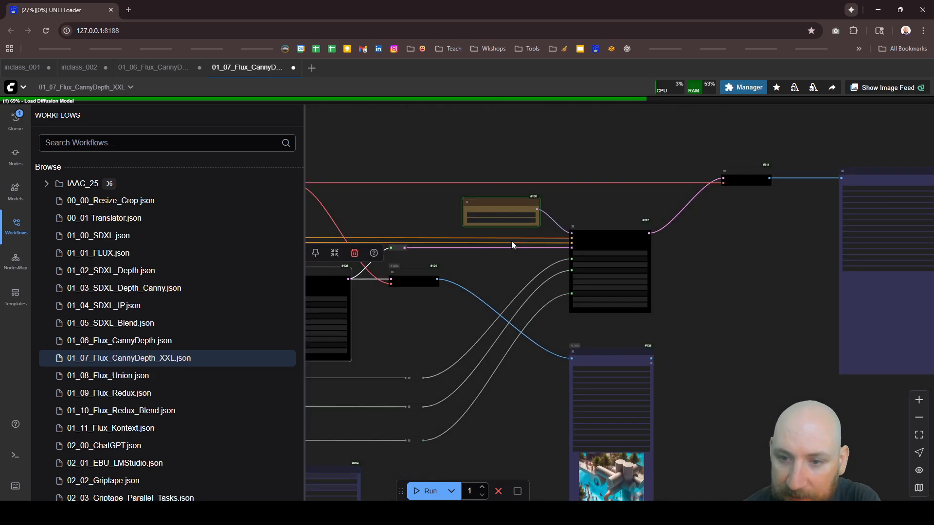
{"action": "scroll", "coordinate": [646, 283], "scroll_direction": "up", "scroll_amount": 8}
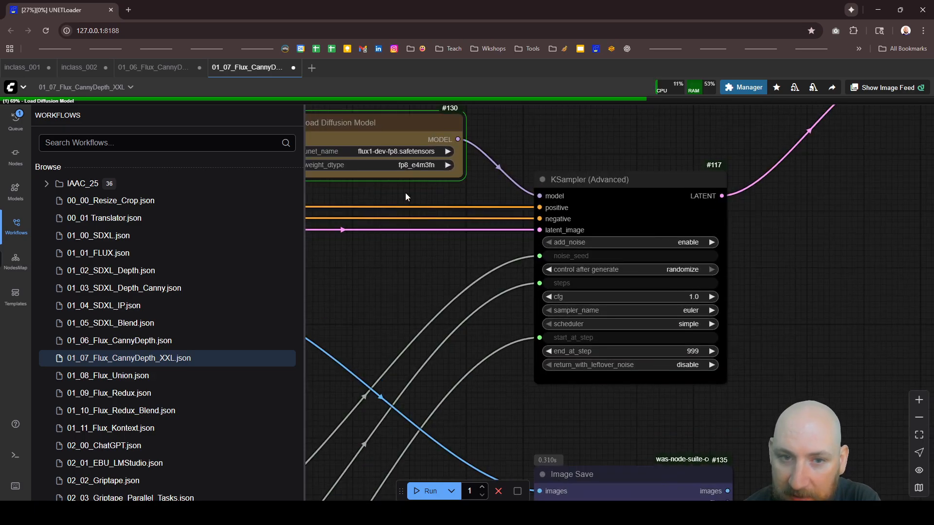
{"action": "scroll", "coordinate": [406, 197], "scroll_direction": "down", "scroll_amount": 3}
{"action": "scroll", "coordinate": [446, 178], "scroll_direction": "up", "scroll_amount": 5}
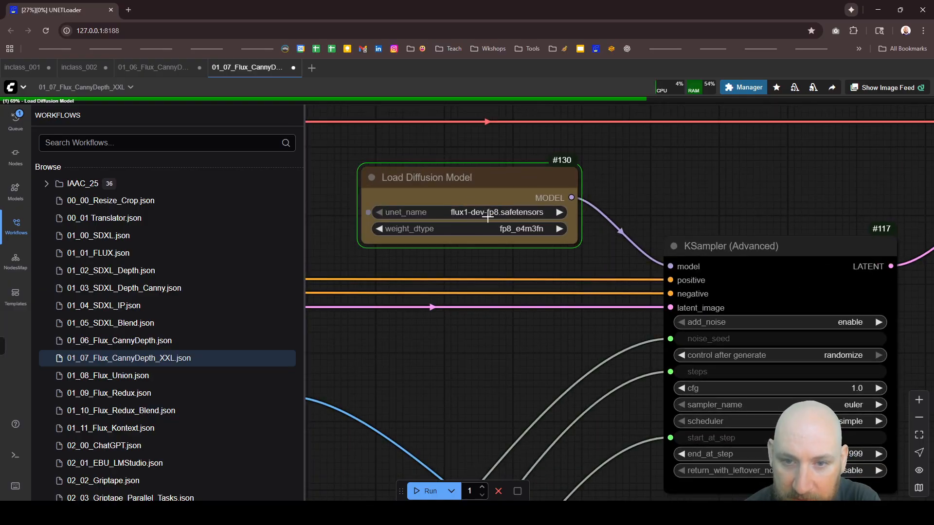
{"action": "scroll", "coordinate": [503, 183], "scroll_direction": "down", "scroll_amount": 3}
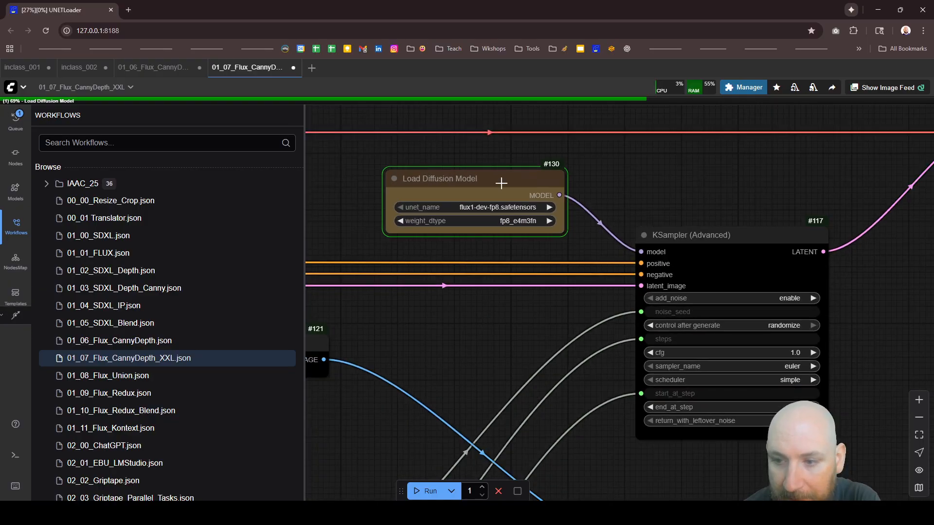
{"action": "scroll", "coordinate": [606, 257], "scroll_direction": "down", "scroll_amount": 3}
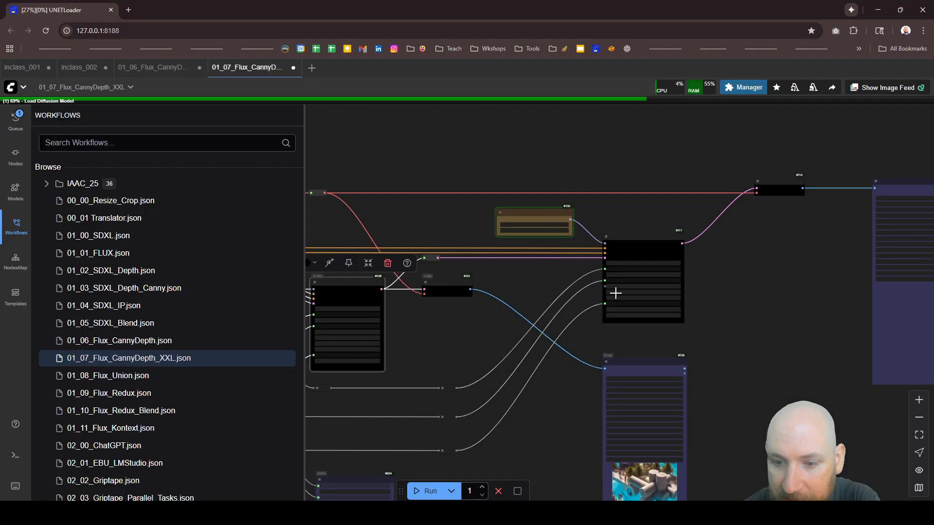
{"action": "left_click_drag", "start_coordinate": [575, 280], "coordinate": [479, 279]}
{"action": "scroll", "coordinate": [833, 290], "scroll_direction": "down", "scroll_amount": 1}
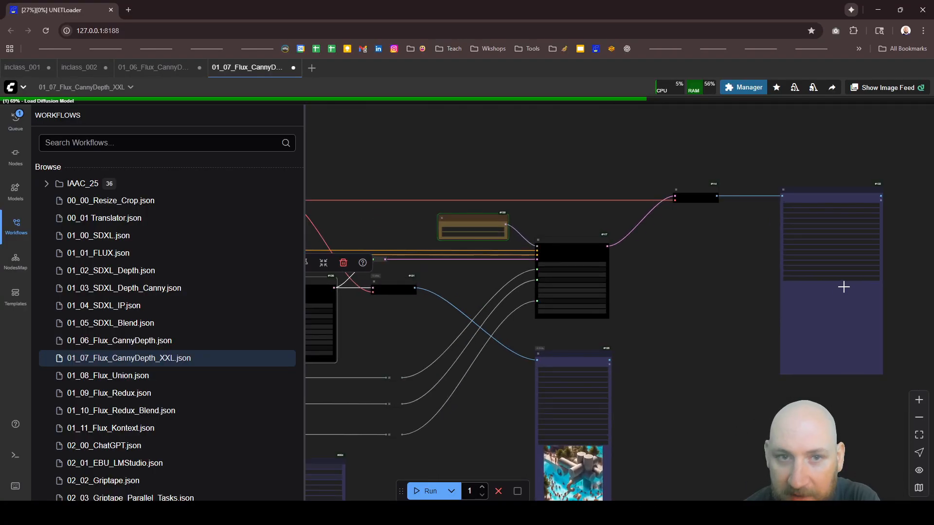
{"action": "scroll", "coordinate": [702, 242], "scroll_direction": "down", "scroll_amount": 5}
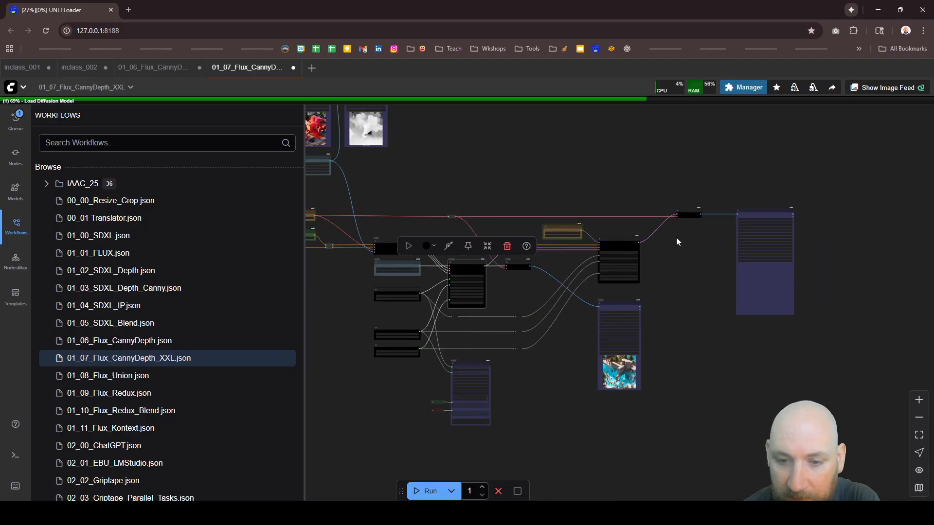
Step: Review the total_steps and round1_steps values and how they link to the two KSampler nodes
{"action": "scroll", "coordinate": [457, 362], "scroll_direction": "up", "scroll_amount": 3}
{"action": "scroll", "coordinate": [457, 362], "scroll_direction": "up", "scroll_amount": 3}
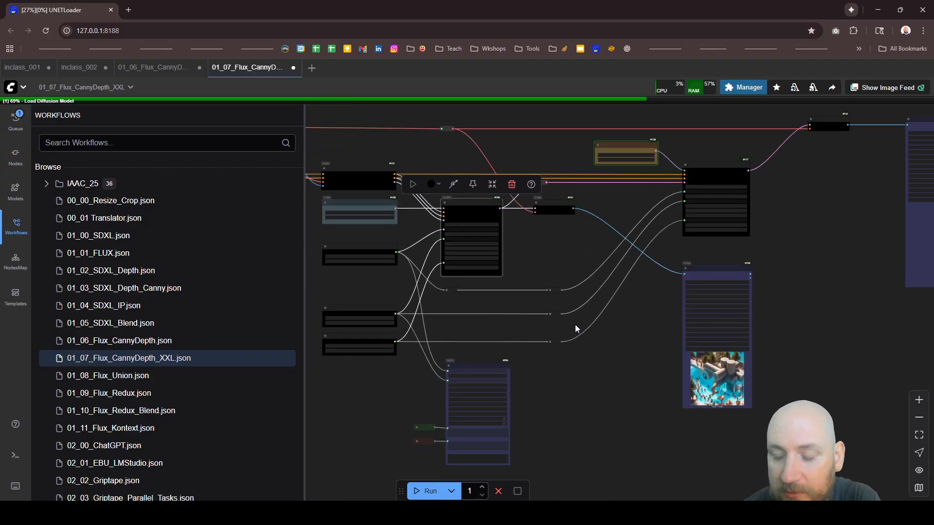
{"action": "scroll", "coordinate": [540, 276], "scroll_direction": "down", "scroll_amount": 4}
{"action": "scroll", "coordinate": [473, 384], "scroll_direction": "up", "scroll_amount": 3}
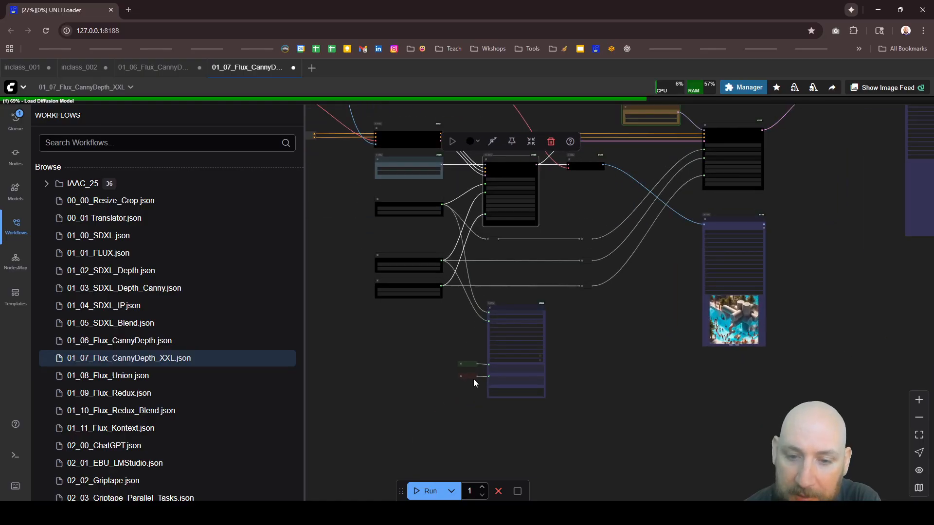
{"action": "scroll", "coordinate": [475, 382], "scroll_direction": "up", "scroll_amount": 2}
{"action": "scroll", "coordinate": [484, 362], "scroll_direction": "down", "scroll_amount": 2}
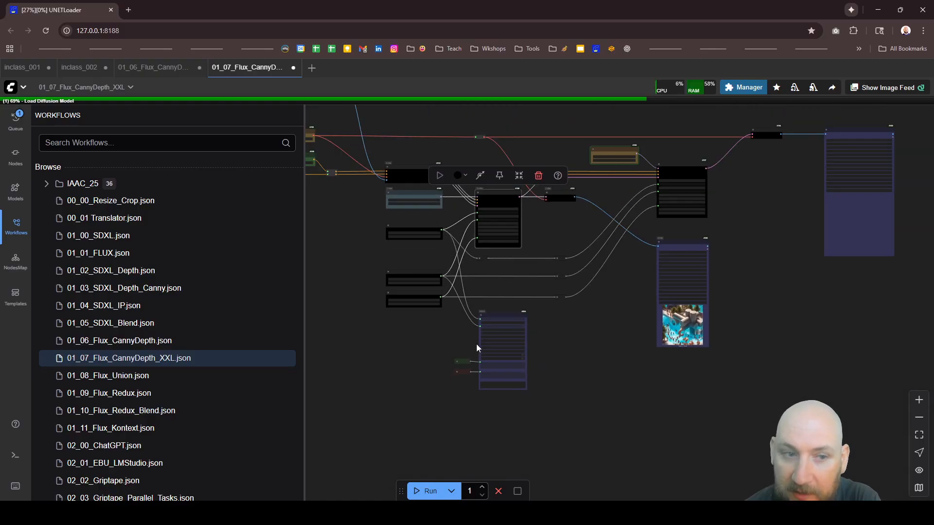
{"action": "scroll", "coordinate": [479, 341], "scroll_direction": "up", "scroll_amount": 8}
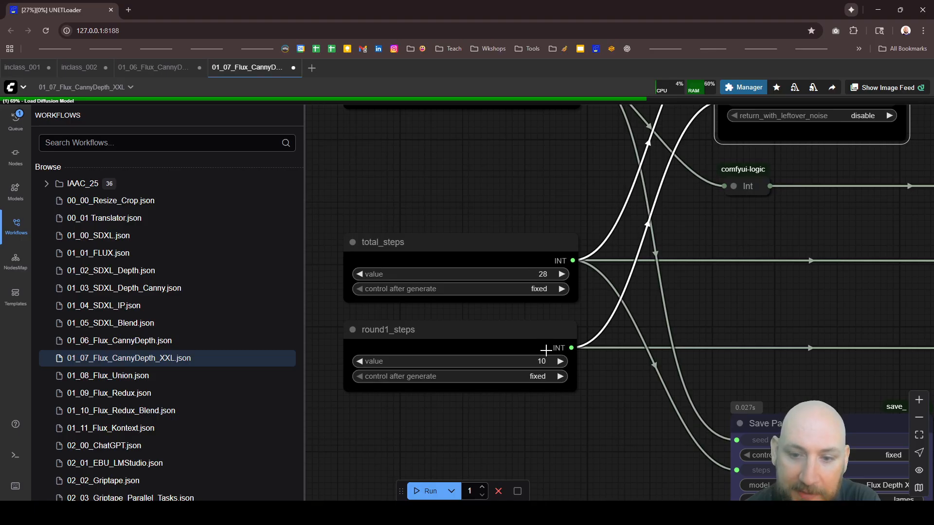
{"action": "scroll", "coordinate": [493, 318], "scroll_direction": "down", "scroll_amount": 10}
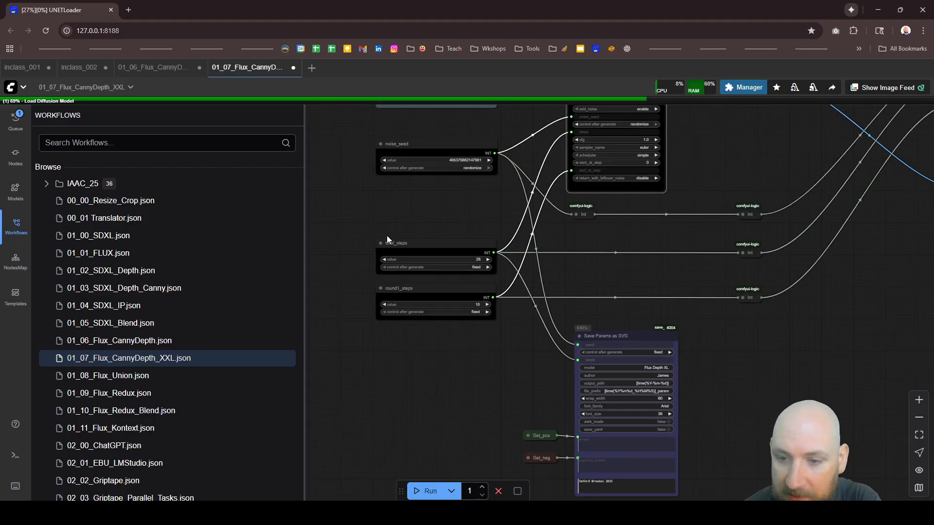
Step: Inspect the detail of the first-round image in the Image Save node below the second KSampler
{"action": "scroll", "coordinate": [676, 291], "scroll_direction": "up", "scroll_amount": 4}
{"action": "scroll", "coordinate": [688, 304], "scroll_direction": "up", "scroll_amount": 3}
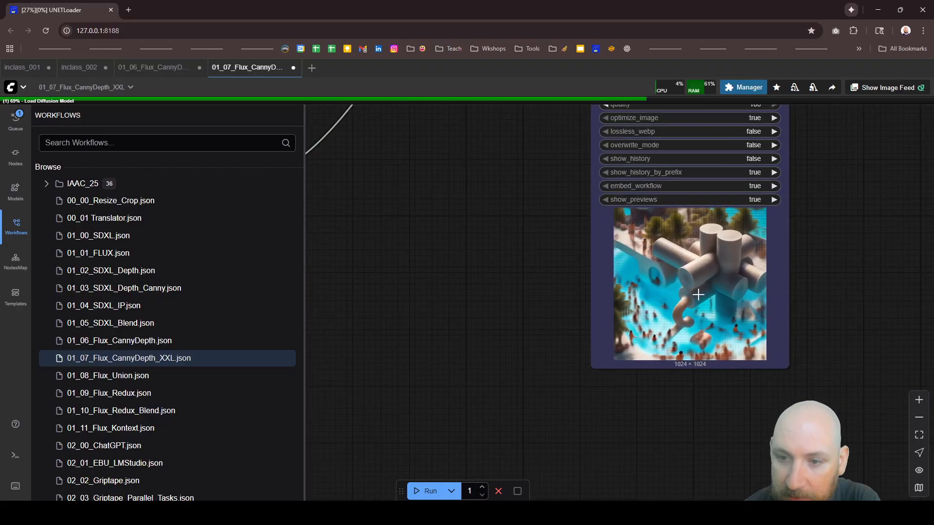
{"action": "scroll", "coordinate": [732, 328], "scroll_direction": "up", "scroll_amount": 2}
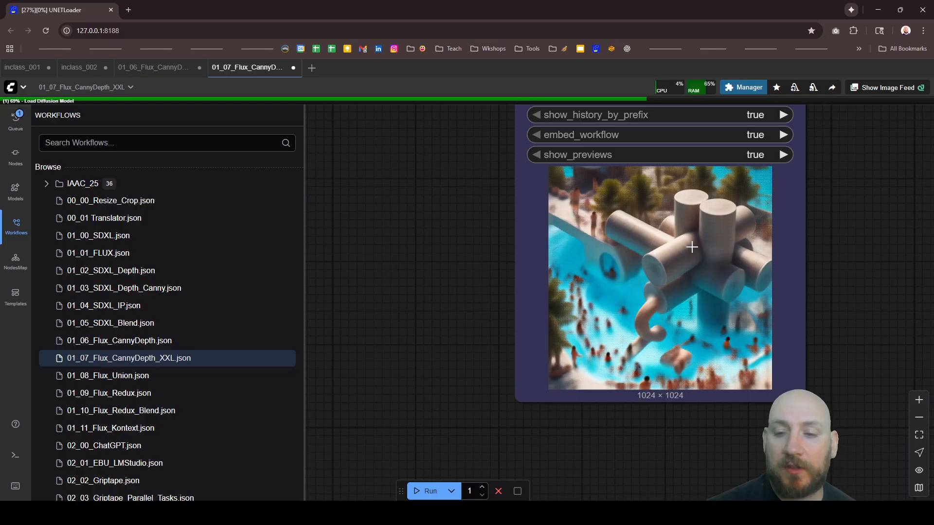
{"action": "scroll", "coordinate": [646, 334], "scroll_direction": "down", "scroll_amount": 3}
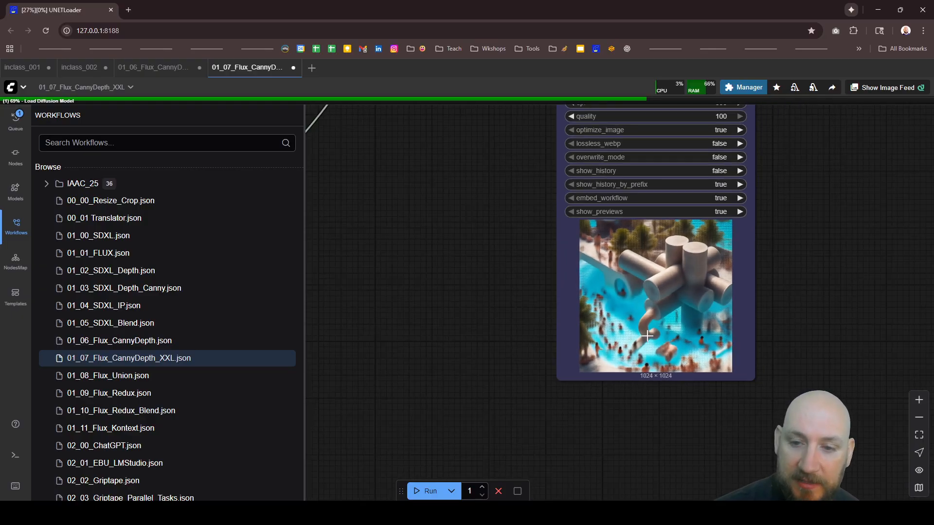
{"action": "scroll", "coordinate": [647, 336], "scroll_direction": "down", "scroll_amount": 5}
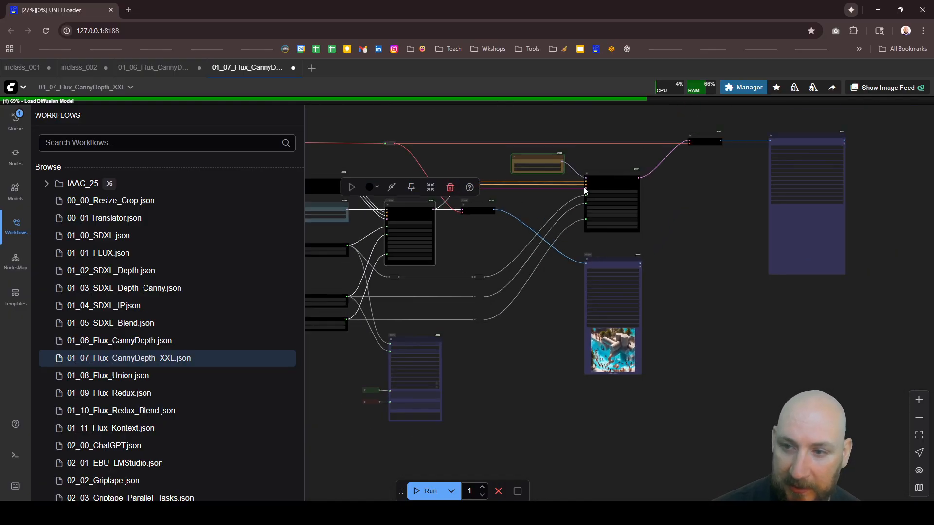
Step: Look over the final Image Save node and the settings of the Save Params as SVG node
{"action": "scroll", "coordinate": [754, 188], "scroll_direction": "up", "scroll_amount": 6}
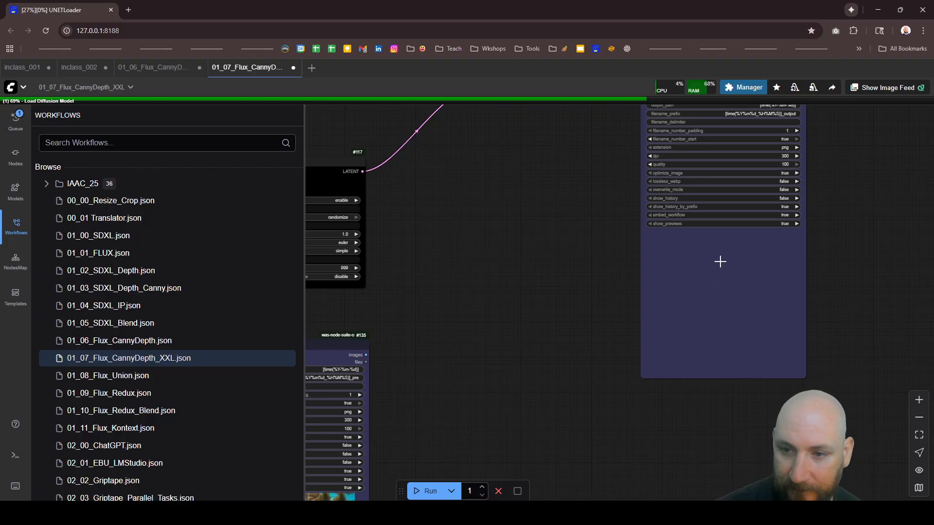
{"action": "scroll", "coordinate": [666, 260], "scroll_direction": "down", "scroll_amount": 3}
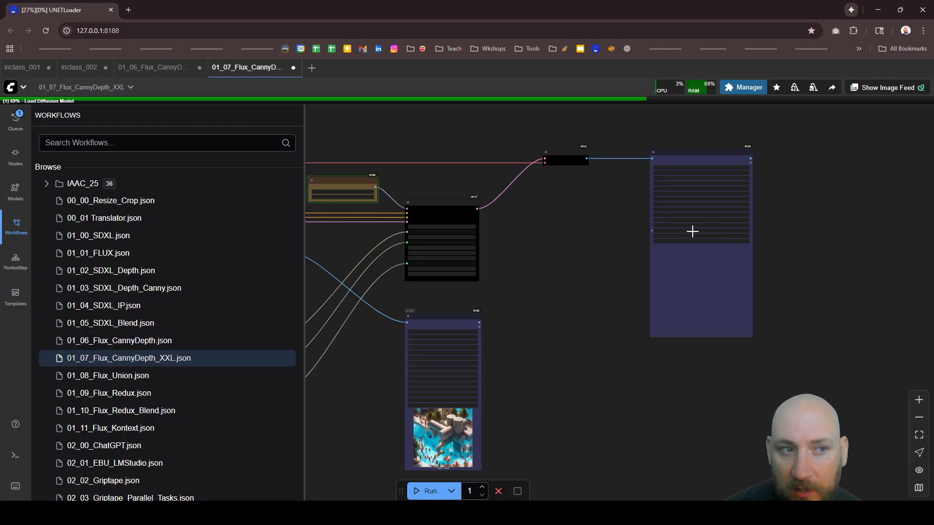
{"action": "scroll", "coordinate": [707, 208], "scroll_direction": "down", "scroll_amount": 8}
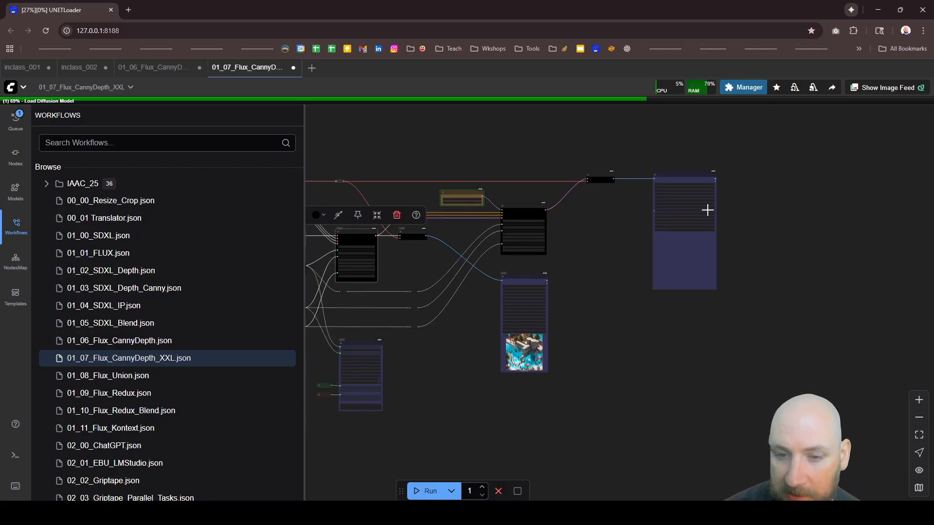
{"action": "scroll", "coordinate": [476, 321], "scroll_direction": "up", "scroll_amount": 5}
{"action": "scroll", "coordinate": [498, 277], "scroll_direction": "up", "scroll_amount": 10}
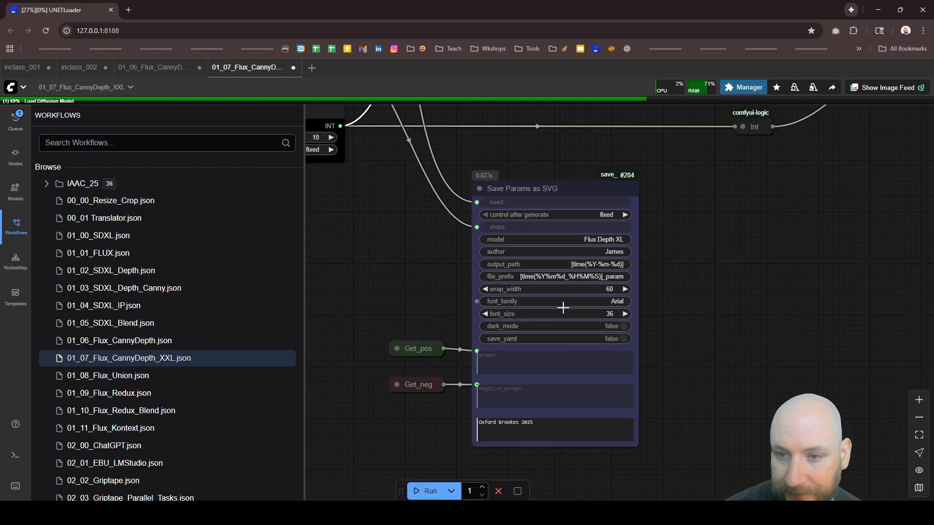
{"action": "scroll", "coordinate": [563, 308], "scroll_direction": "down", "scroll_amount": 10}
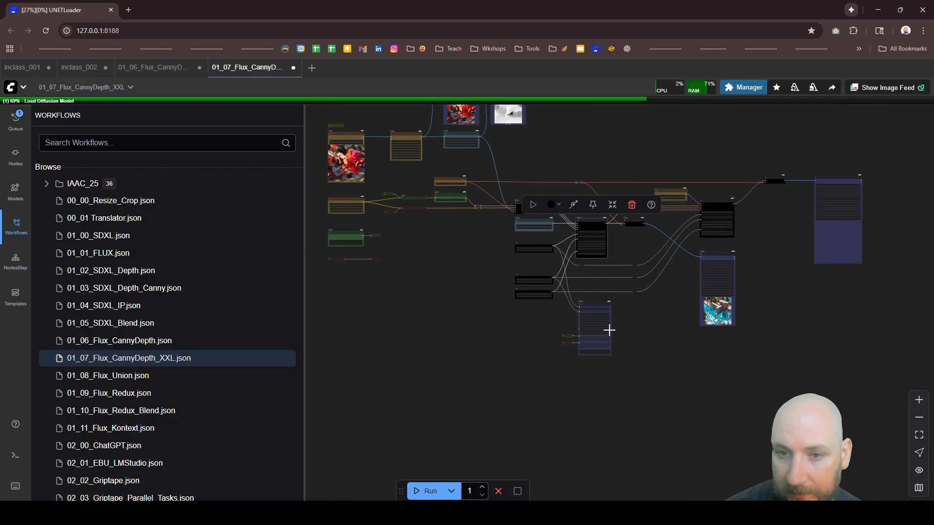
Step: Check the run's progress across the graph, then recheck the round1_steps node and the intermediate Image Save preview
{"action": "scroll", "coordinate": [500, 387], "scroll_direction": "down", "scroll_amount": 4}
{"action": "scroll", "coordinate": [732, 266], "scroll_direction": "up", "scroll_amount": 4}
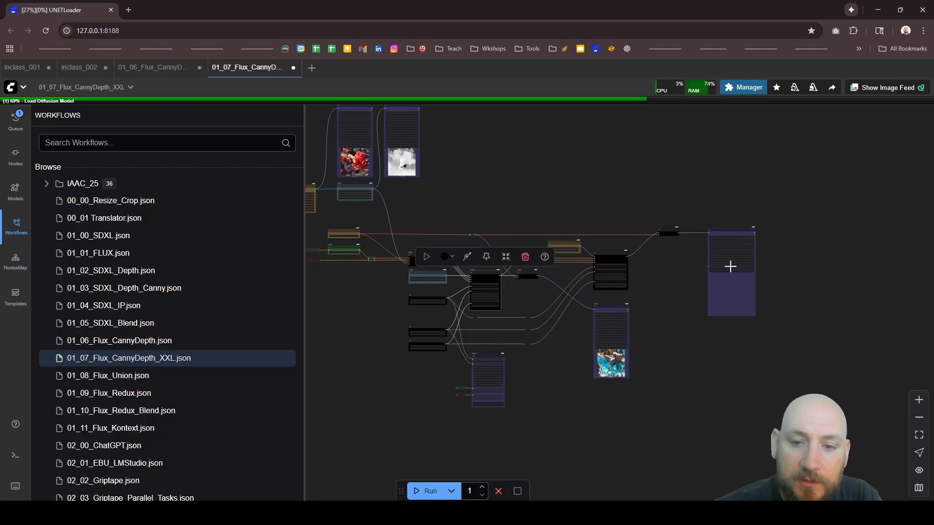
{"action": "scroll", "coordinate": [499, 302], "scroll_direction": "up", "scroll_amount": 2}
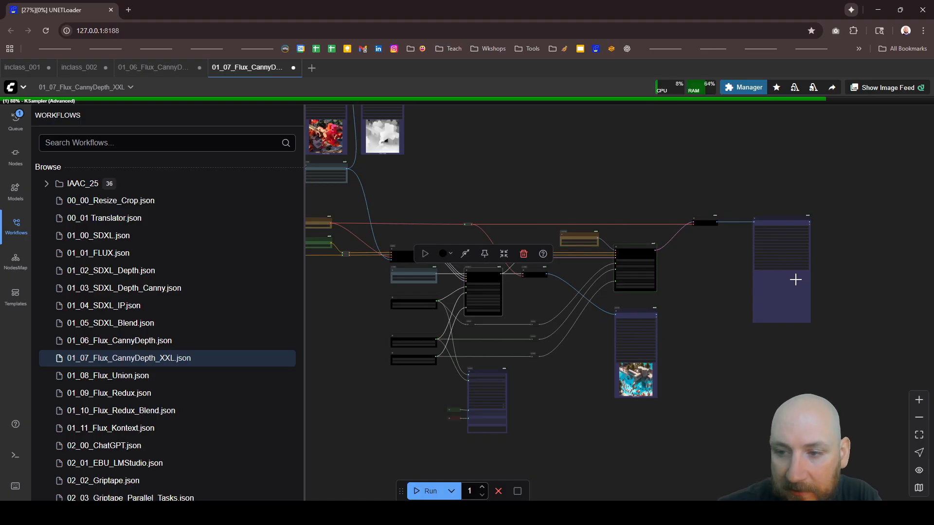
{"action": "scroll", "coordinate": [410, 348], "scroll_direction": "up", "scroll_amount": 6}
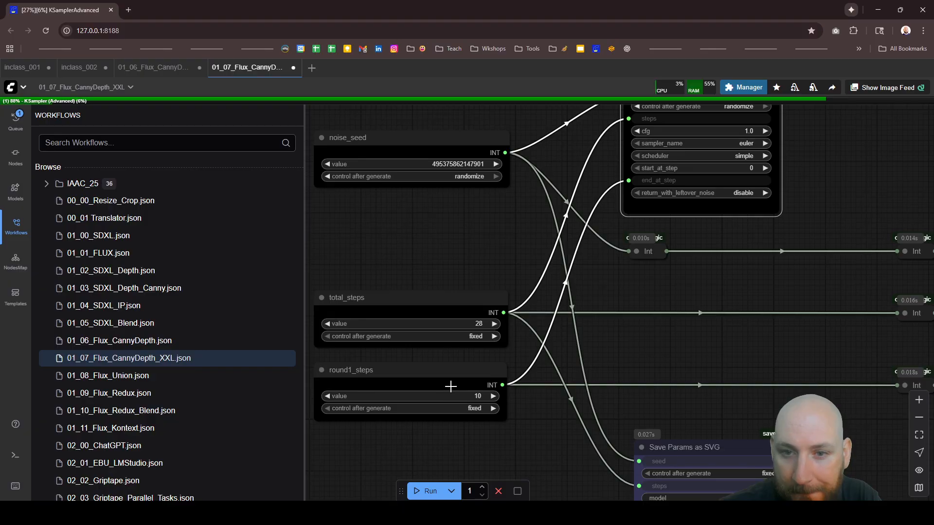
{"action": "scroll", "coordinate": [410, 357], "scroll_direction": "down", "scroll_amount": 8}
{"action": "scroll", "coordinate": [483, 334], "scroll_direction": "down", "scroll_amount": 2}
{"action": "scroll", "coordinate": [597, 401], "scroll_direction": "up", "scroll_amount": 8}
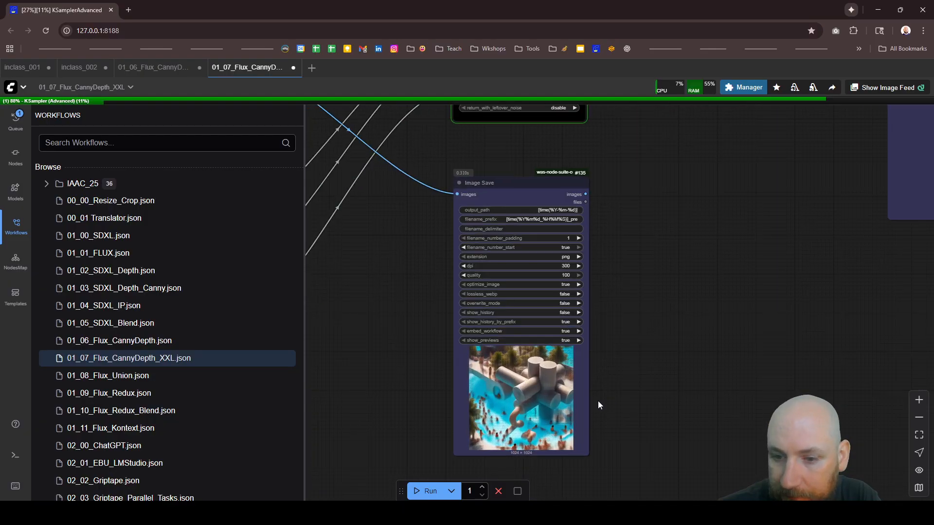
Step: Check the final Image Save node for the second-round output while the run completes
{"action": "scroll", "coordinate": [463, 341], "scroll_direction": "down", "scroll_amount": 2}
{"action": "scroll", "coordinate": [744, 246], "scroll_direction": "down", "scroll_amount": 4}
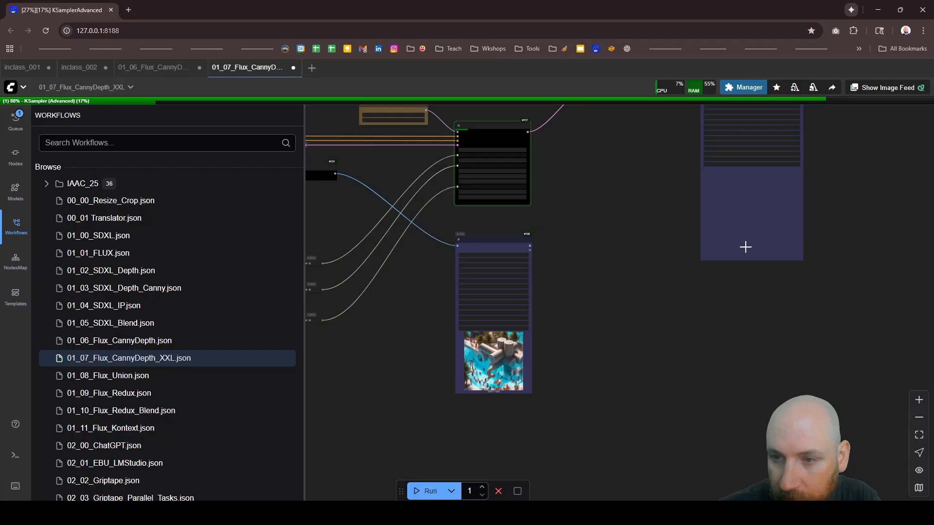
{"action": "scroll", "coordinate": [759, 187], "scroll_direction": "up", "scroll_amount": 3}
{"action": "scroll", "coordinate": [760, 187], "scroll_direction": "up", "scroll_amount": 2}
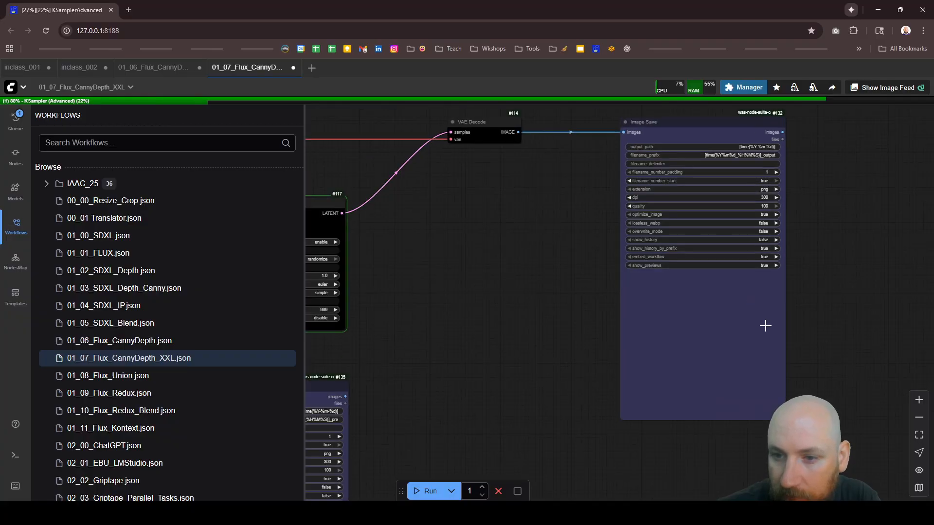
{"action": "scroll", "coordinate": [765, 325], "scroll_direction": "up", "scroll_amount": 2}
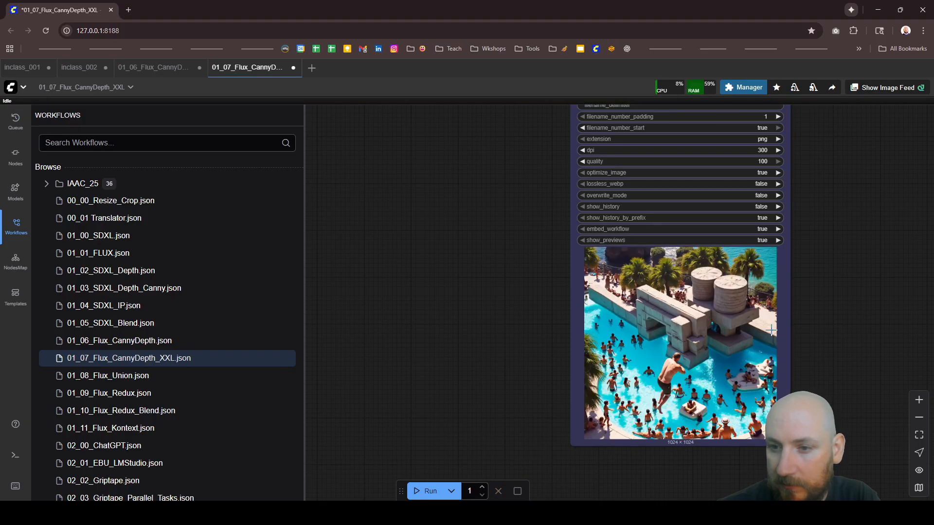
Step: Examine the finished pool image in the final Image Save node, including the figures, concrete blocks and cylinders
{"action": "scroll", "coordinate": [657, 235], "scroll_direction": "down", "scroll_amount": 3}
{"action": "scroll", "coordinate": [657, 235], "scroll_direction": "up", "scroll_amount": 6}
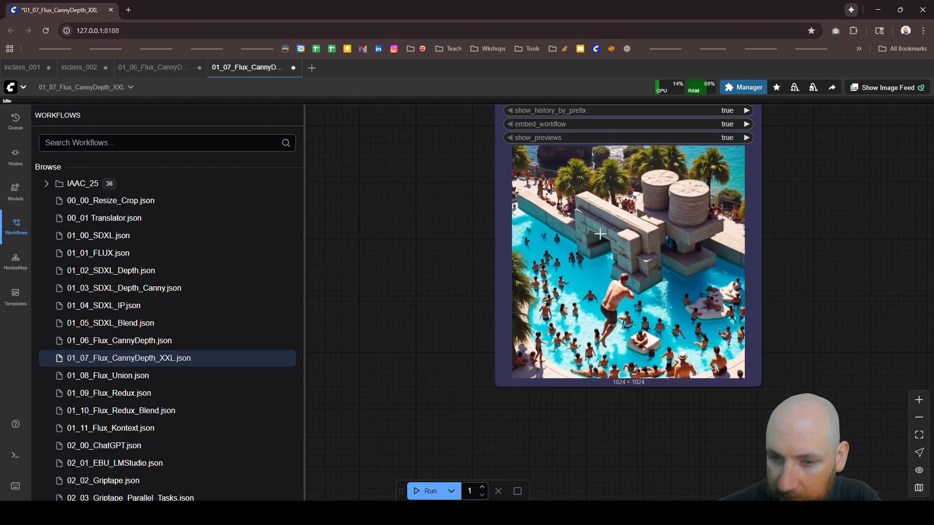
{"action": "scroll", "coordinate": [609, 229], "scroll_direction": "up", "scroll_amount": 1}
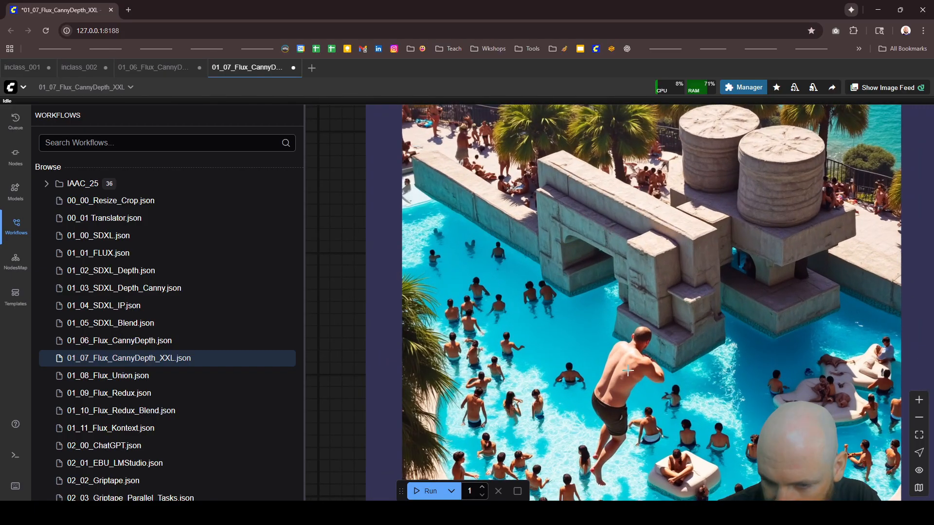
{"action": "scroll", "coordinate": [627, 370], "scroll_direction": "down", "scroll_amount": 2}
{"action": "scroll", "coordinate": [583, 358], "scroll_direction": "up", "scroll_amount": 5}
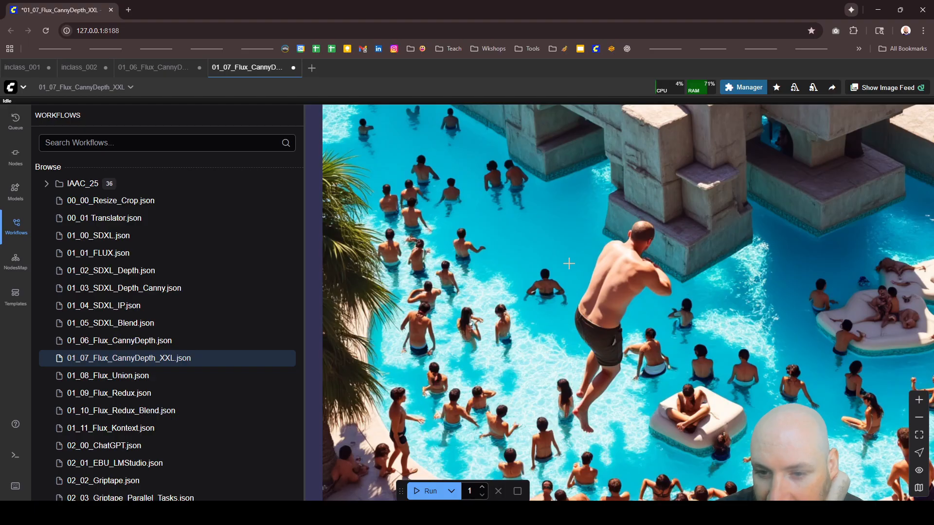
{"action": "scroll", "coordinate": [569, 264], "scroll_direction": "down", "scroll_amount": 2}
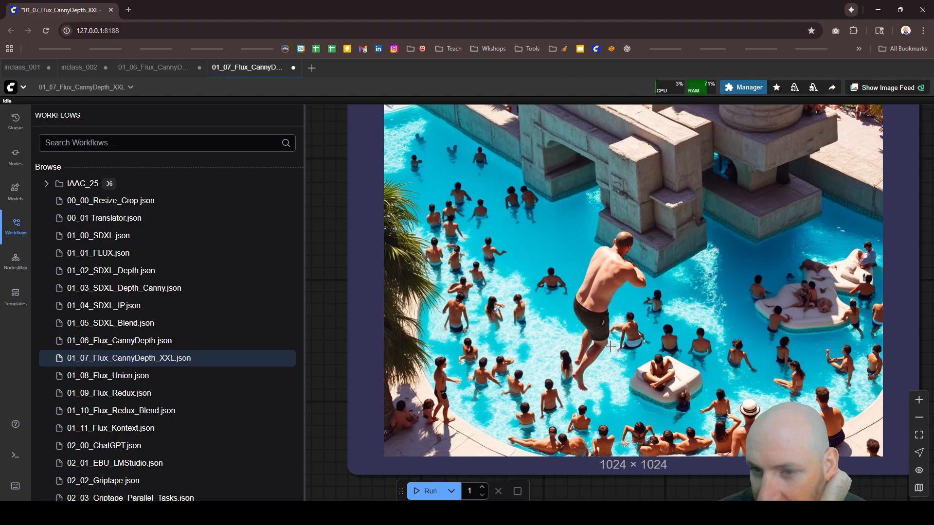
{"action": "scroll", "coordinate": [611, 347], "scroll_direction": "down", "scroll_amount": 6}
{"action": "scroll", "coordinate": [634, 222], "scroll_direction": "up", "scroll_amount": 4}
{"action": "scroll", "coordinate": [633, 280], "scroll_direction": "up", "scroll_amount": 2}
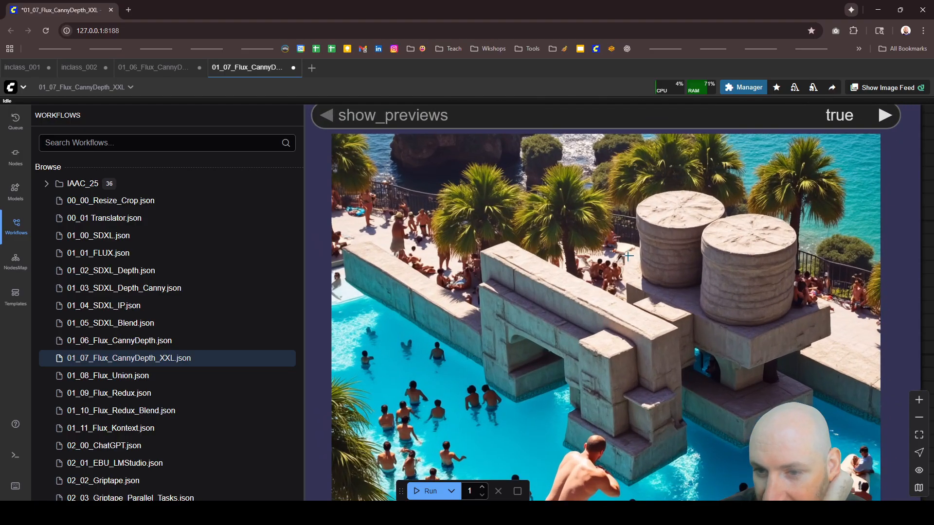
{"action": "scroll", "coordinate": [658, 216], "scroll_direction": "down", "scroll_amount": 4}
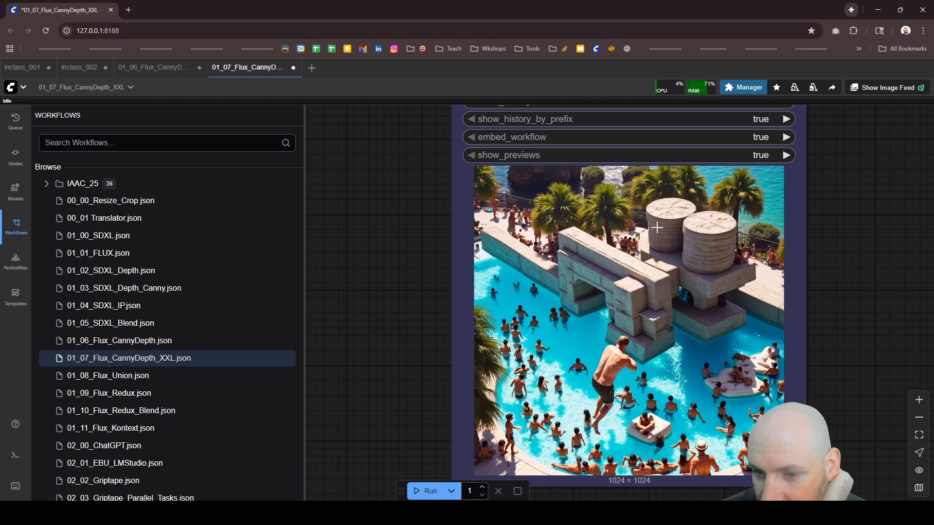
{"action": "scroll", "coordinate": [657, 227], "scroll_direction": "down", "scroll_amount": 4}
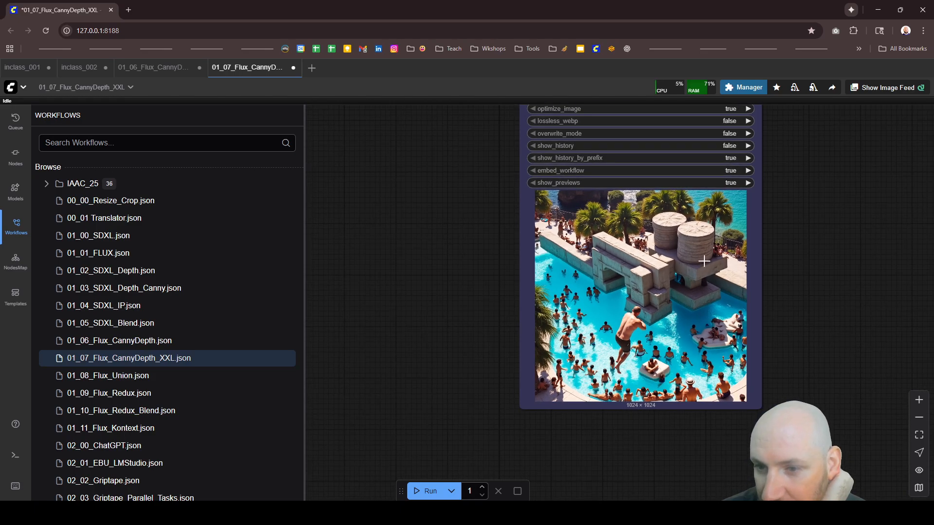
Step: Clear the node selection and look over the entire two-stage graph with its intermediate and final images
{"action": "scroll", "coordinate": [740, 282], "scroll_direction": "down", "scroll_amount": 1}
{"action": "scroll", "coordinate": [740, 291], "scroll_direction": "down", "scroll_amount": 10}
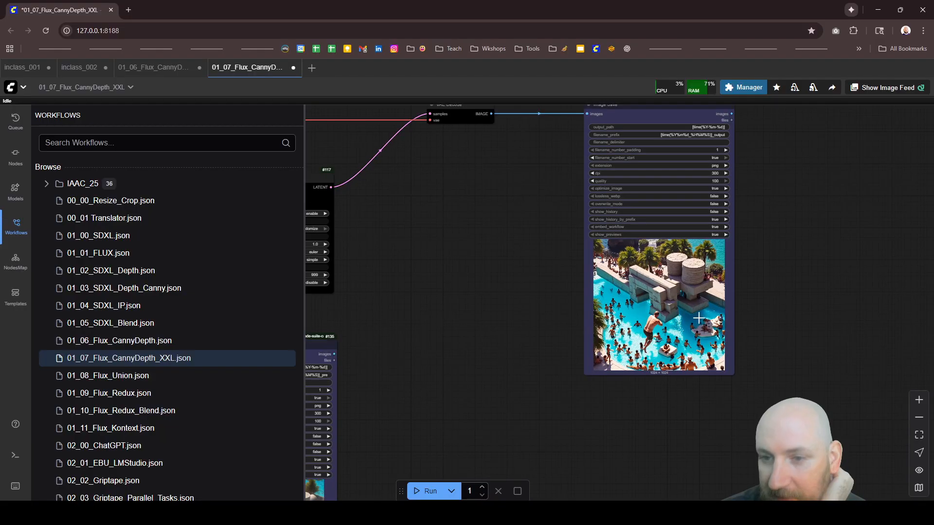
{"action": "scroll", "coordinate": [770, 280], "scroll_direction": "down", "scroll_amount": 3}
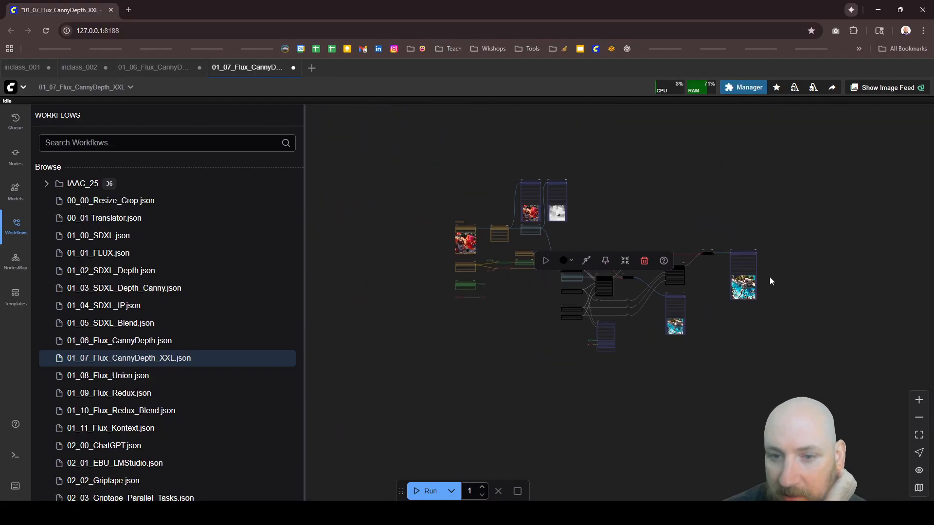
{"action": "left_click", "coordinate": [638, 419]}
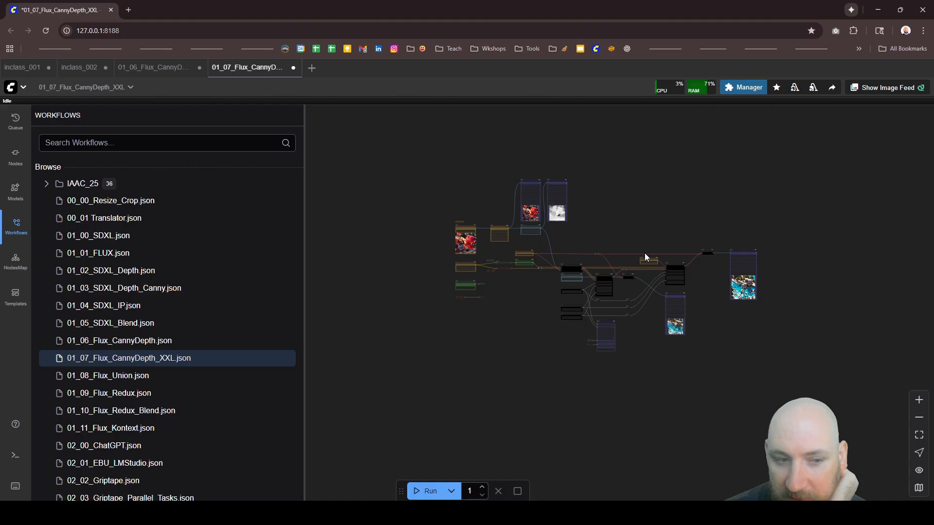
{"action": "scroll", "coordinate": [657, 251], "scroll_direction": "up", "scroll_amount": 5}
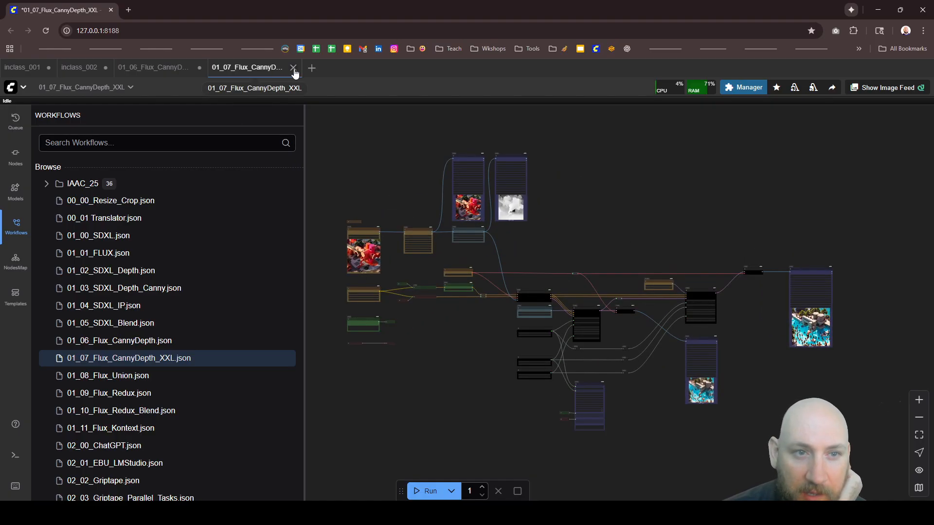
Step: Open the 01_08_Flux_Union workflow and bring its entire node graph into view
{"action": "left_click", "coordinate": [149, 376]}
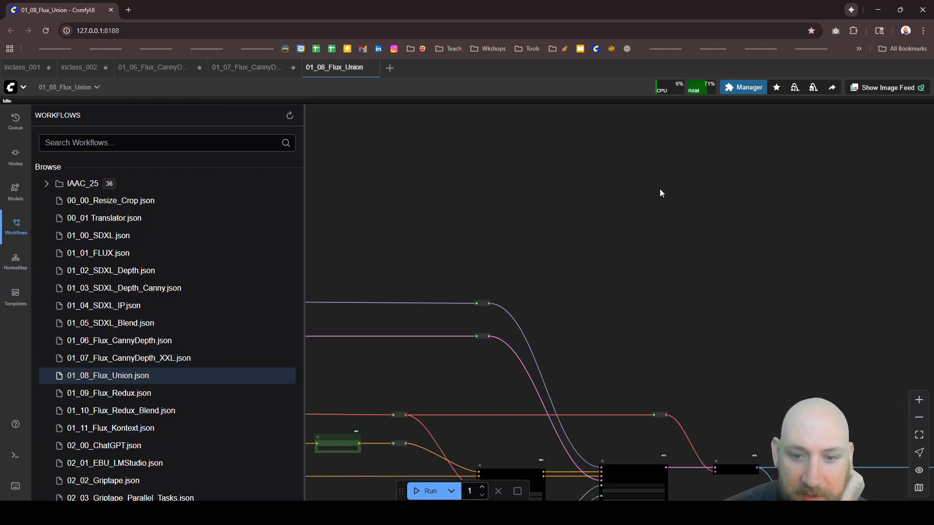
{"action": "scroll", "coordinate": [678, 197], "scroll_direction": "down", "scroll_amount": 5}
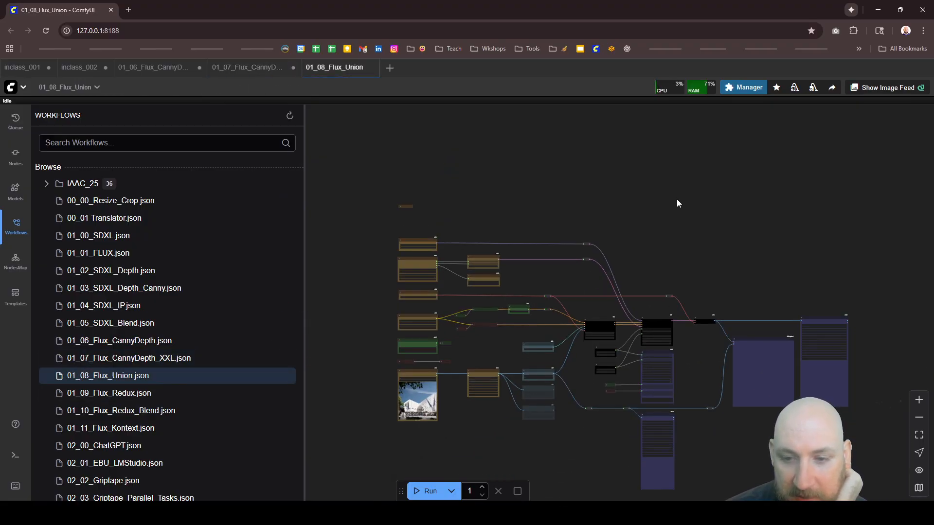
{"action": "scroll", "coordinate": [599, 165], "scroll_direction": "down", "scroll_amount": 4}
{"action": "scroll", "coordinate": [597, 311], "scroll_direction": "up", "scroll_amount": 4}
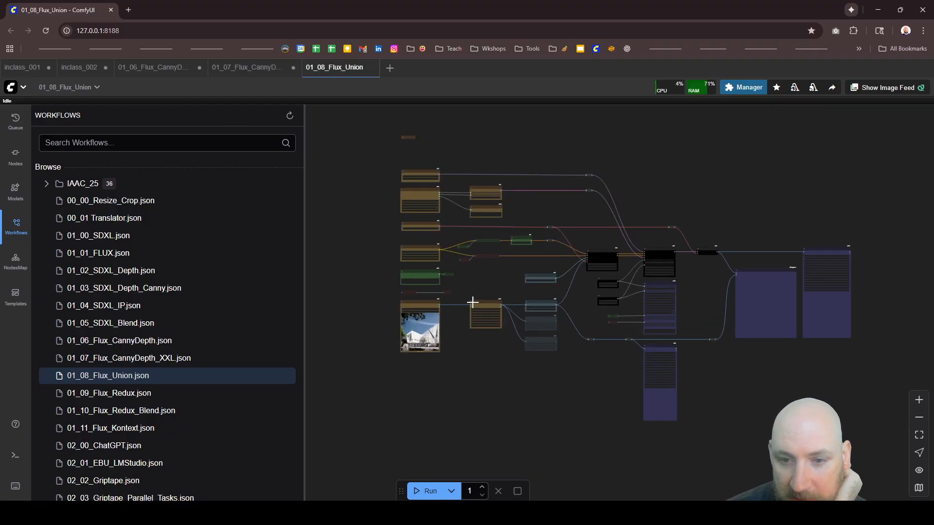
Step: Examine the preprocessor options available in the AIO Aux Preprocessor node, leaving CannyEdgePreprocessor selected
{"action": "scroll", "coordinate": [473, 303], "scroll_direction": "up", "scroll_amount": 8}
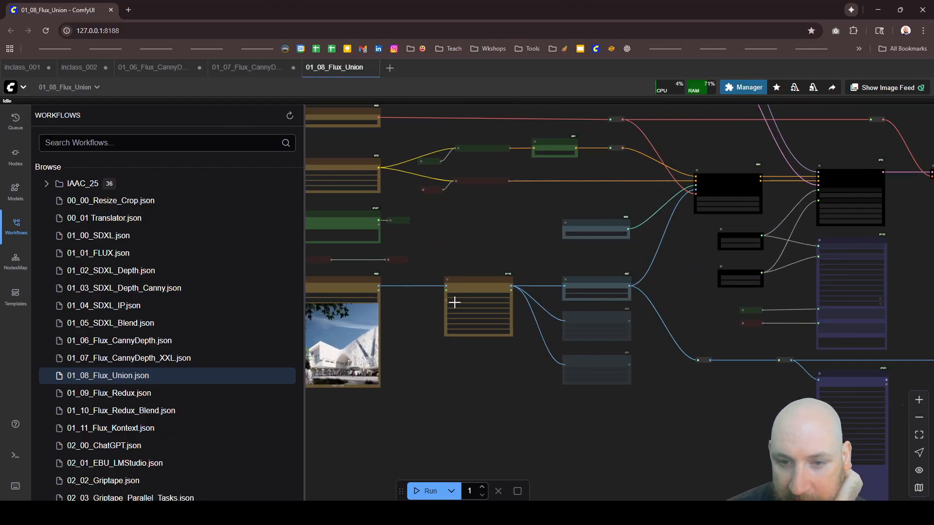
{"action": "scroll", "coordinate": [454, 302], "scroll_direction": "up", "scroll_amount": 4}
{"action": "scroll", "coordinate": [741, 345], "scroll_direction": "up", "scroll_amount": 2}
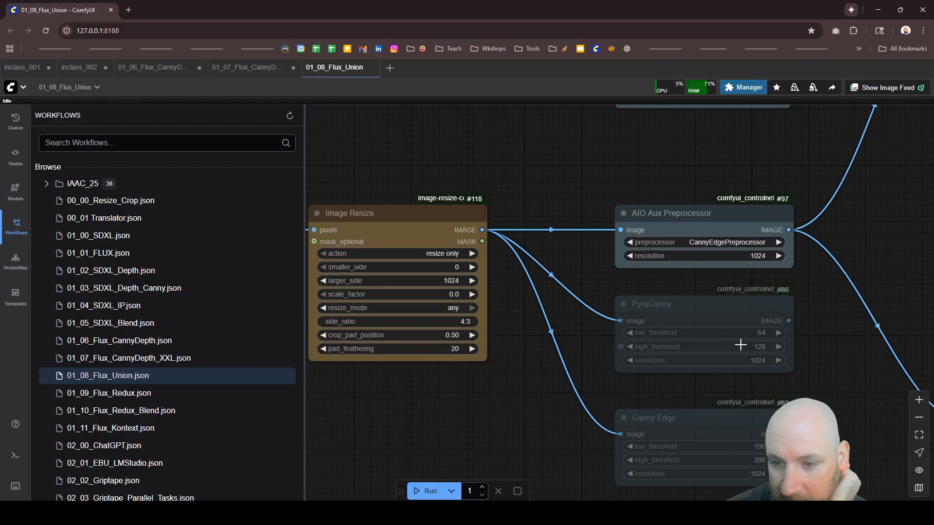
{"action": "left_click", "coordinate": [749, 244]}
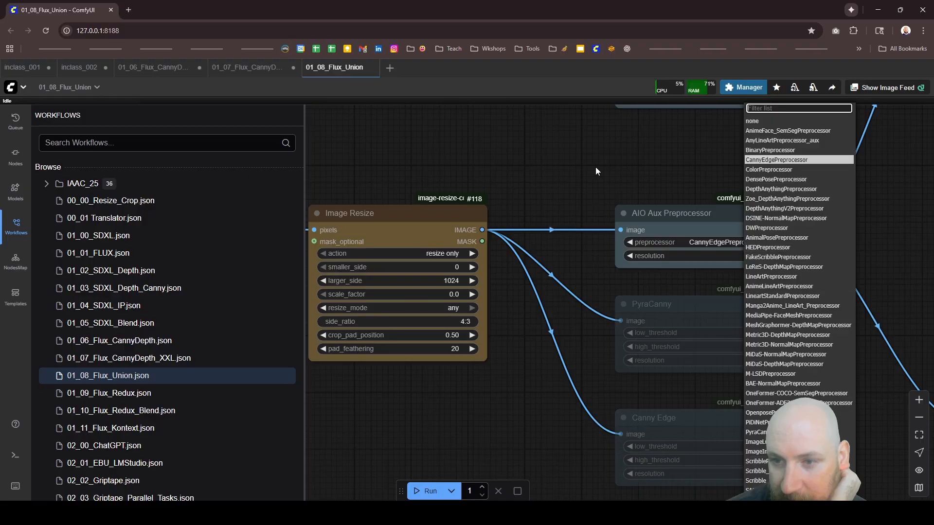
{"action": "scroll", "coordinate": [625, 225], "scroll_direction": "up", "scroll_amount": 4}
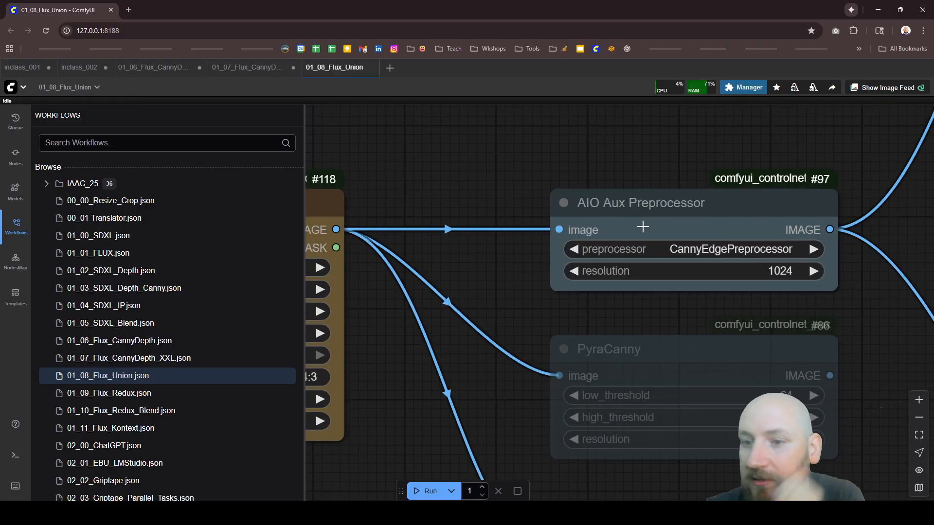
{"action": "left_click", "coordinate": [714, 256]}
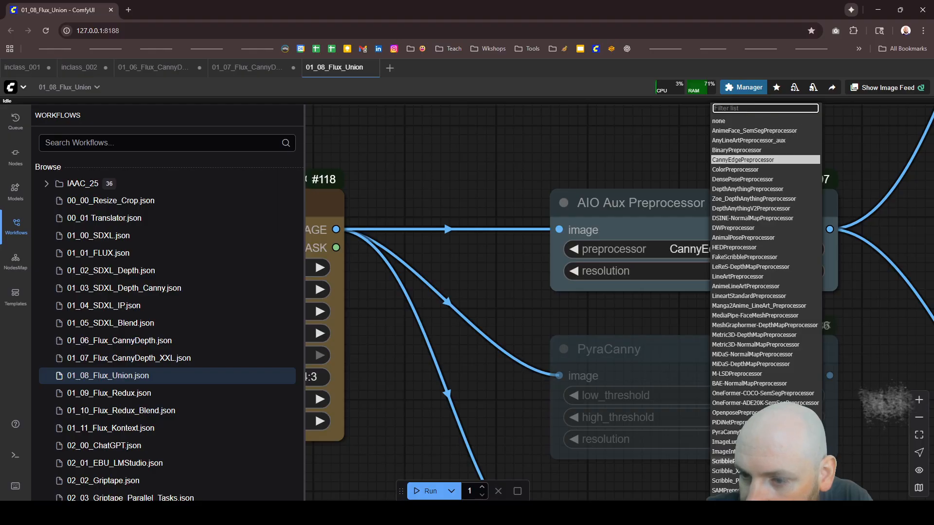
Step: Trace the input image from the Load Image node through Image Resize to the AIO Aux Preprocessor
{"action": "scroll", "coordinate": [667, 238], "scroll_direction": "down", "scroll_amount": 5}
{"action": "scroll", "coordinate": [704, 256], "scroll_direction": "down", "scroll_amount": 7}
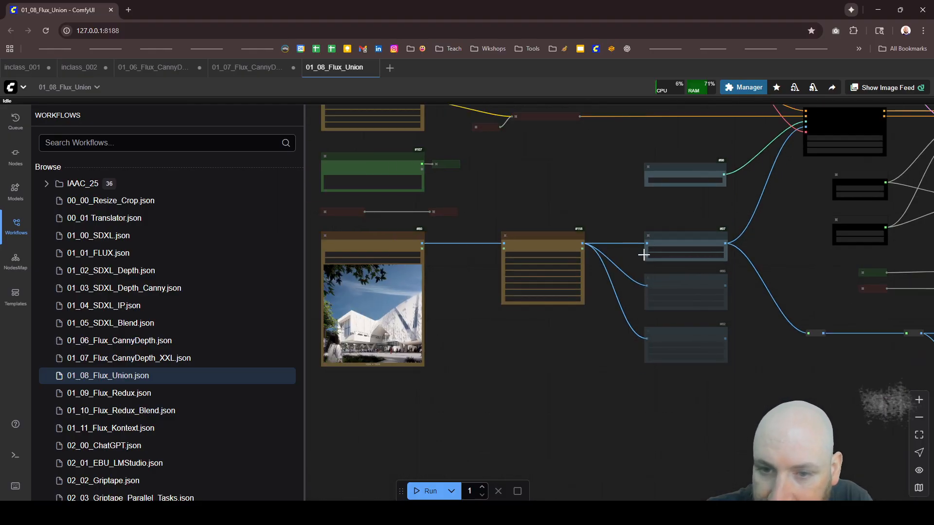
{"action": "scroll", "coordinate": [629, 255], "scroll_direction": "down", "scroll_amount": 4}
{"action": "scroll", "coordinate": [472, 249], "scroll_direction": "up", "scroll_amount": 8}
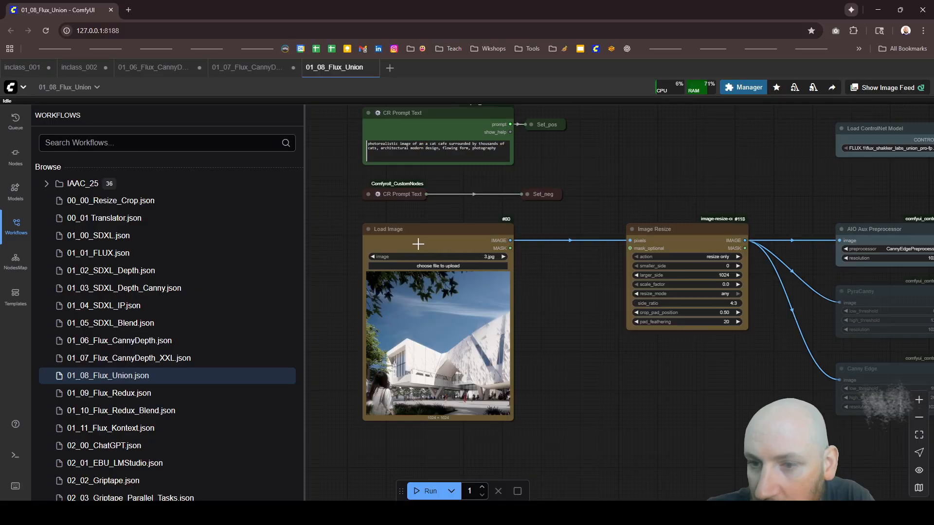
{"action": "scroll", "coordinate": [608, 219], "scroll_direction": "down", "scroll_amount": 5}
{"action": "scroll", "coordinate": [638, 244], "scroll_direction": "up", "scroll_amount": 8}
{"action": "scroll", "coordinate": [668, 274], "scroll_direction": "down", "scroll_amount": 1}
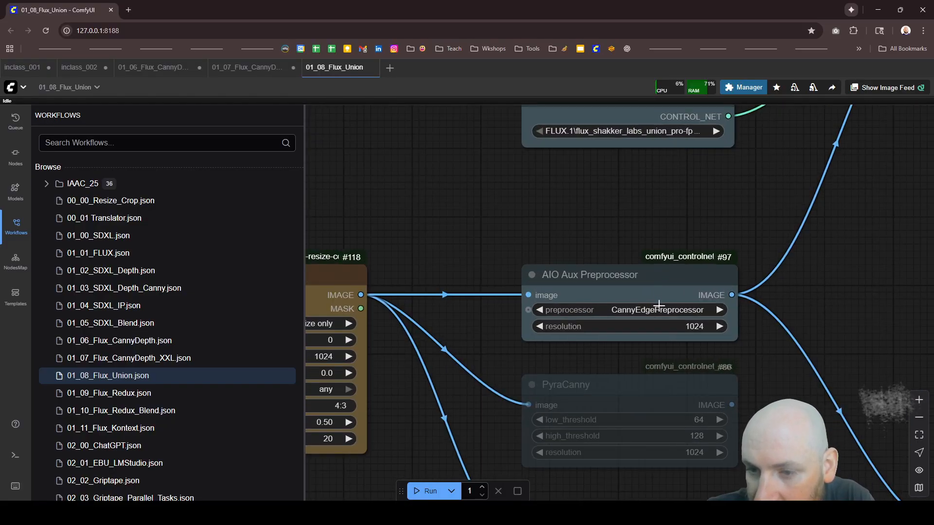
Step: Compare the AIO Aux Preprocessor with the bypassed PyraCanny and Canny Edge nodes
{"action": "scroll", "coordinate": [622, 245], "scroll_direction": "down", "scroll_amount": 1}
{"action": "scroll", "coordinate": [515, 381], "scroll_direction": "down", "scroll_amount": 2}
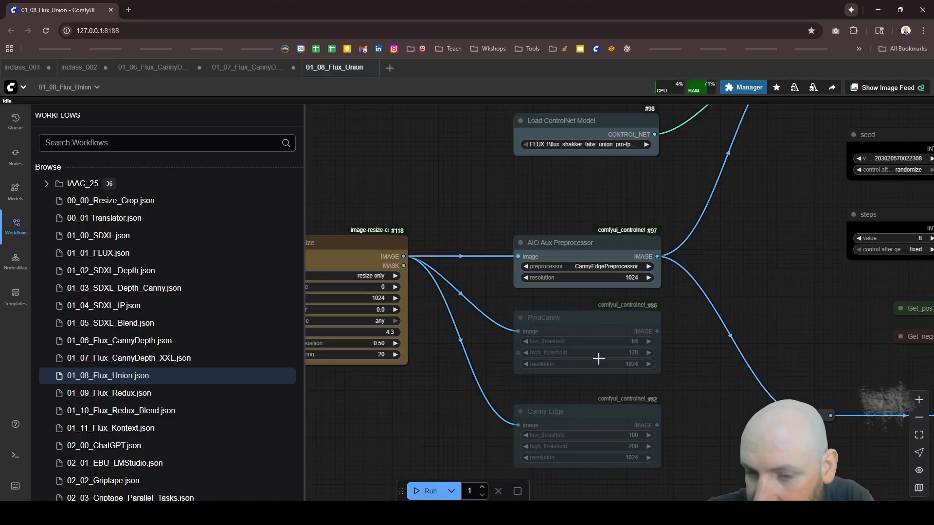
{"action": "scroll", "coordinate": [564, 365], "scroll_direction": "down", "scroll_amount": 5}
{"action": "scroll", "coordinate": [595, 200], "scroll_direction": "up", "scroll_amount": 4}
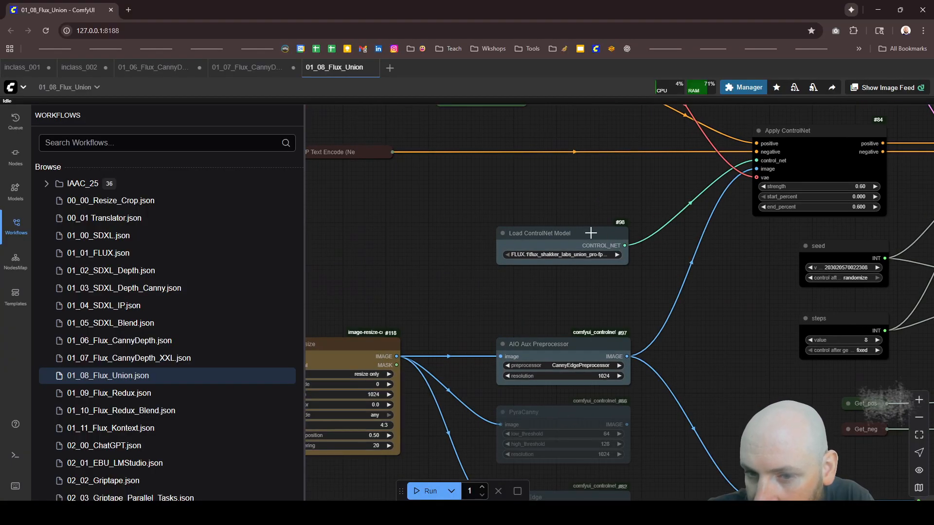
Step: Review the models offered in the Load ControlNet Model node, keeping the flux_shakker_labs_union_pro model
{"action": "scroll", "coordinate": [591, 234], "scroll_direction": "up", "scroll_amount": 2}
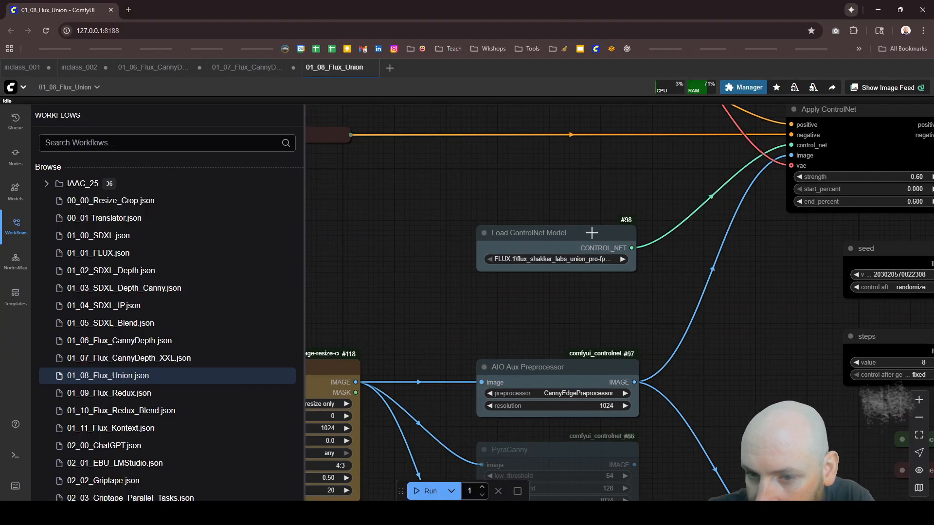
{"action": "scroll", "coordinate": [570, 262], "scroll_direction": "up", "scroll_amount": 8}
{"action": "left_click", "coordinate": [560, 259]}
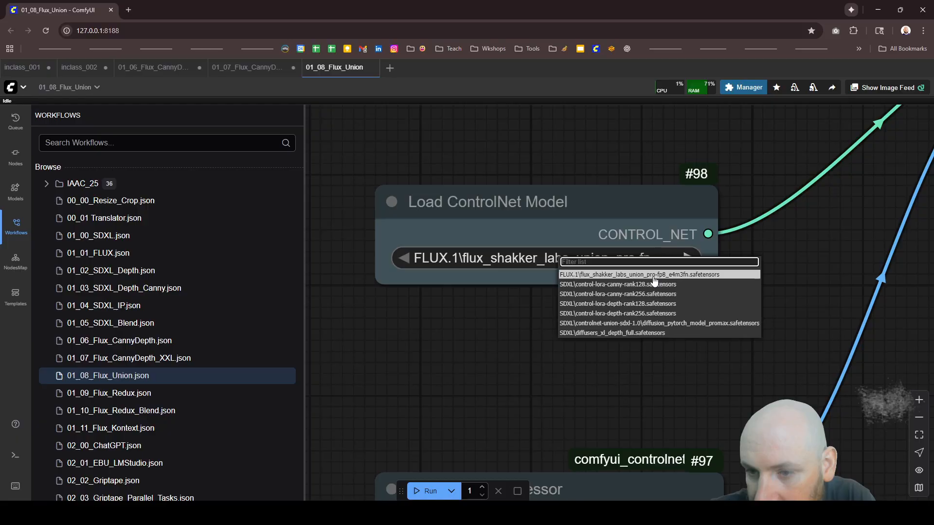
{"action": "left_click", "coordinate": [531, 313]}
{"action": "scroll", "coordinate": [597, 265], "scroll_direction": "down", "scroll_amount": 5}
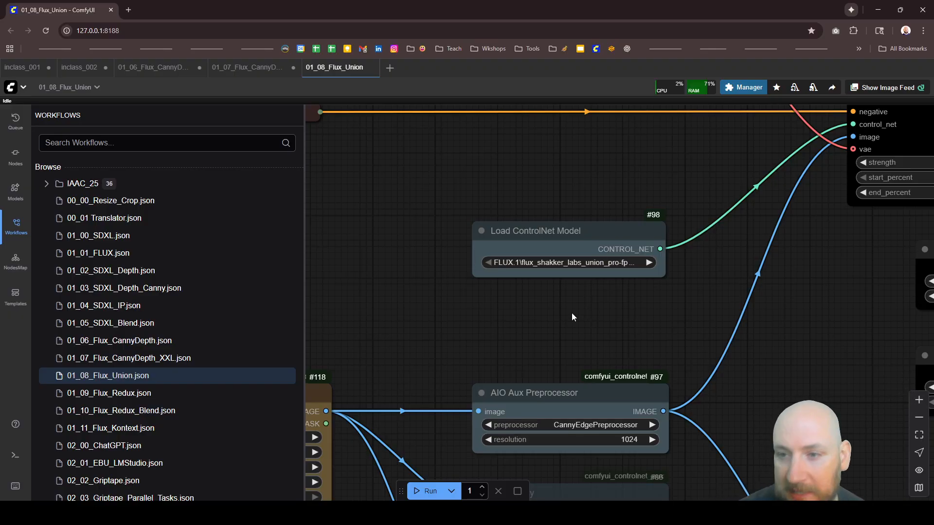
Step: Review how the union ControlNet feeds Apply ControlNet and the KSampler, including their strength, seed and steps settings
{"action": "scroll", "coordinate": [566, 312], "scroll_direction": "down", "scroll_amount": 5}
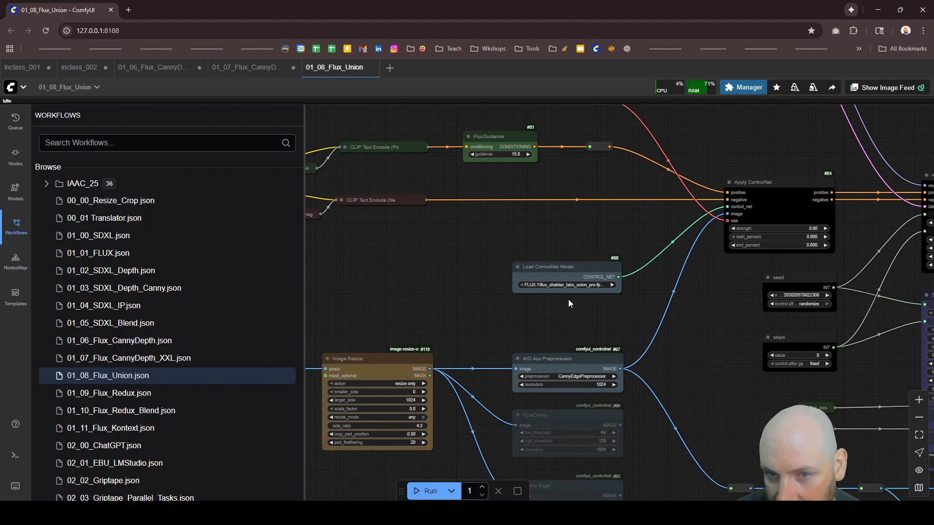
{"action": "scroll", "coordinate": [670, 306], "scroll_direction": "down", "scroll_amount": 5}
{"action": "scroll", "coordinate": [562, 259], "scroll_direction": "down", "scroll_amount": 2}
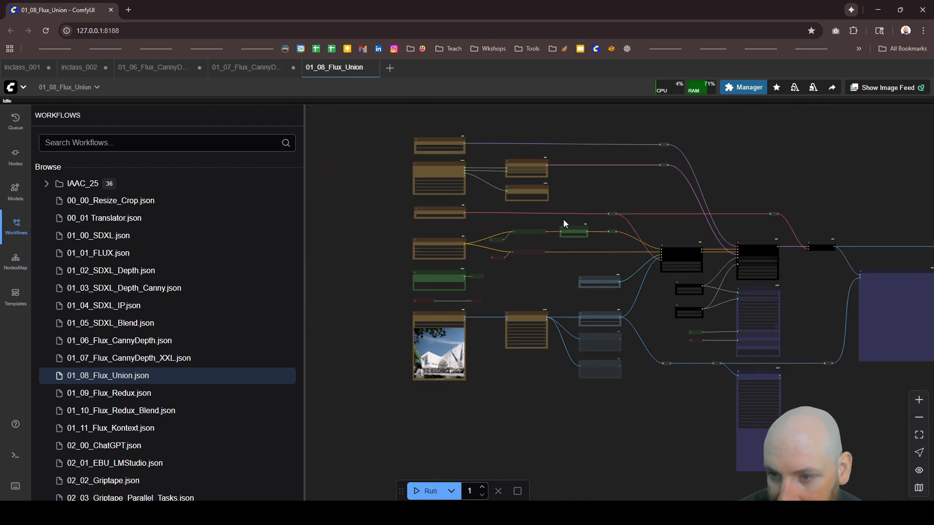
{"action": "scroll", "coordinate": [603, 272], "scroll_direction": "up", "scroll_amount": 4}
{"action": "scroll", "coordinate": [797, 302], "scroll_direction": "up", "scroll_amount": 3}
{"action": "scroll", "coordinate": [748, 278], "scroll_direction": "up", "scroll_amount": 5}
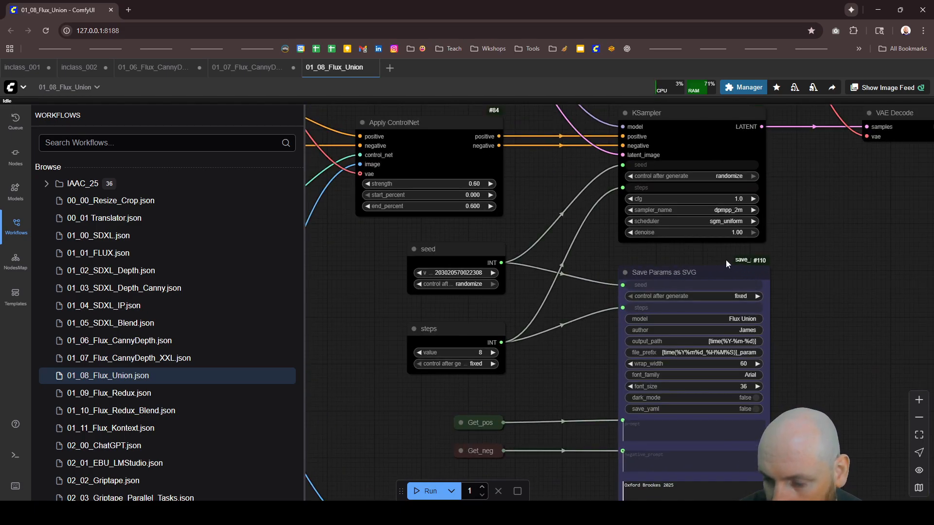
Step: Look over the output side of the graph, including the preprocessed-image save node and the final image nodes
{"action": "scroll", "coordinate": [602, 241], "scroll_direction": "down", "scroll_amount": 4}
{"action": "scroll", "coordinate": [559, 215], "scroll_direction": "down", "scroll_amount": 2}
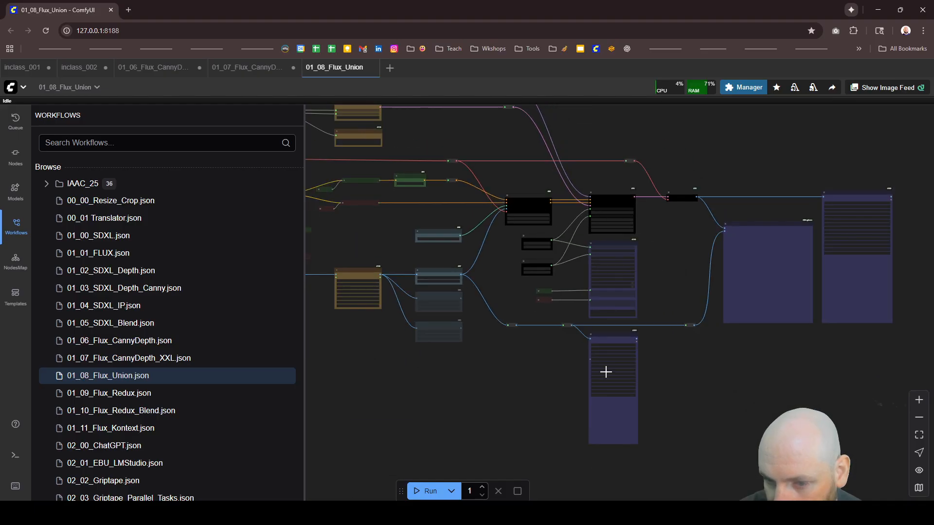
{"action": "scroll", "coordinate": [604, 372], "scroll_direction": "up", "scroll_amount": 5}
{"action": "scroll", "coordinate": [625, 323], "scroll_direction": "down", "scroll_amount": 6}
{"action": "scroll", "coordinate": [534, 292], "scroll_direction": "up", "scroll_amount": 6}
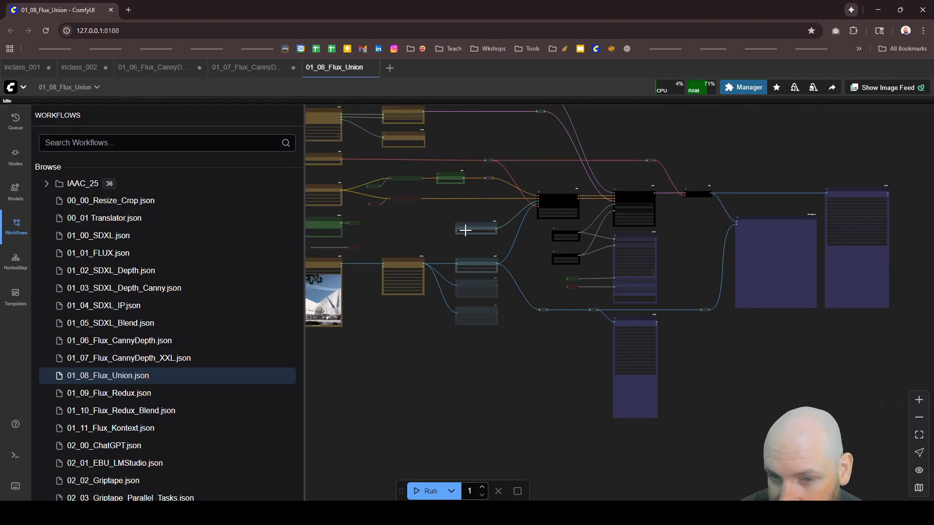
Step: Run the 01_08_Flux_Union workflow once and follow its progress at the Load ControlNet Model node
{"action": "left_click", "coordinate": [415, 491]}
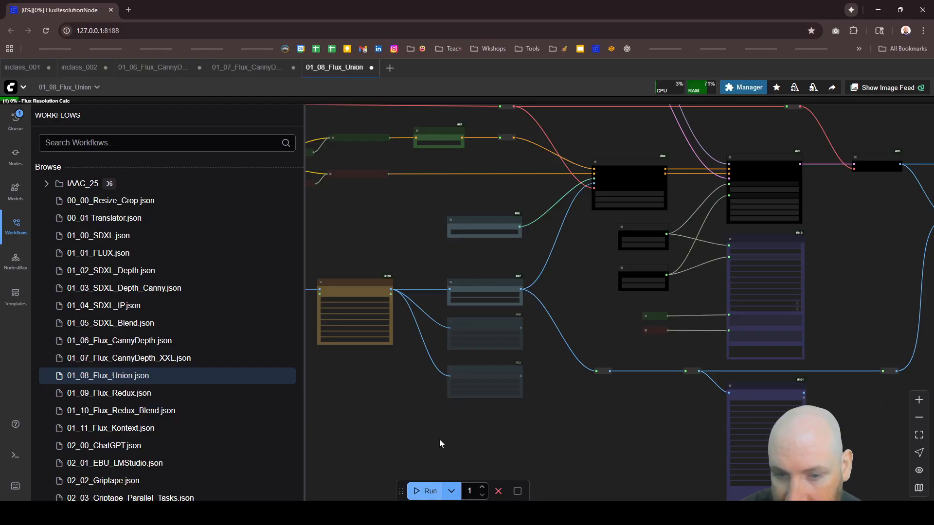
{"action": "scroll", "coordinate": [483, 229], "scroll_direction": "up", "scroll_amount": 12}
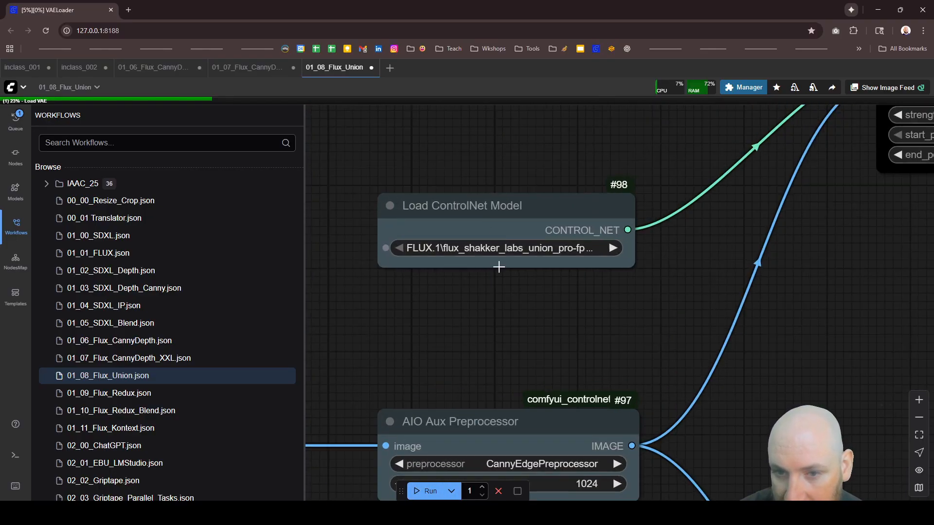
{"action": "scroll", "coordinate": [501, 270], "scroll_direction": "down", "scroll_amount": 3}
{"action": "scroll", "coordinate": [509, 294], "scroll_direction": "up", "scroll_amount": 2}
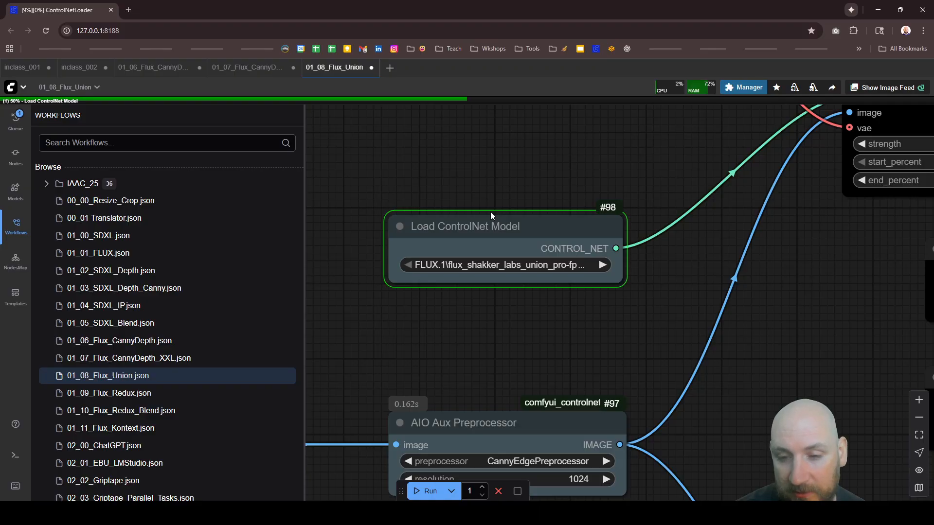
{"action": "scroll", "coordinate": [469, 272], "scroll_direction": "down", "scroll_amount": 8}
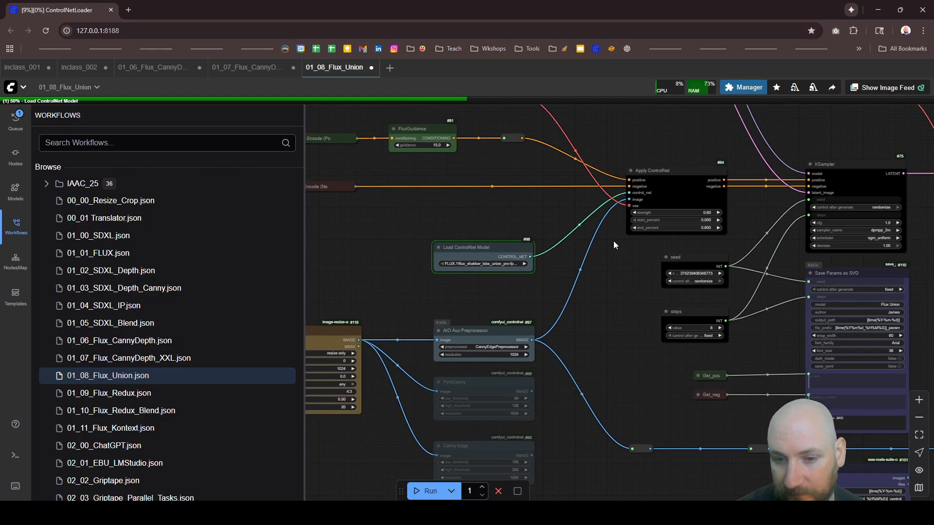
Step: Review how Flux Resolution Calc feeds its width, height and resolution to the EmptySD3LatentImage and Display Any nodes
{"action": "scroll", "coordinate": [614, 240], "scroll_direction": "down", "scroll_amount": 5}
{"action": "scroll", "coordinate": [487, 127], "scroll_direction": "up", "scroll_amount": 10}
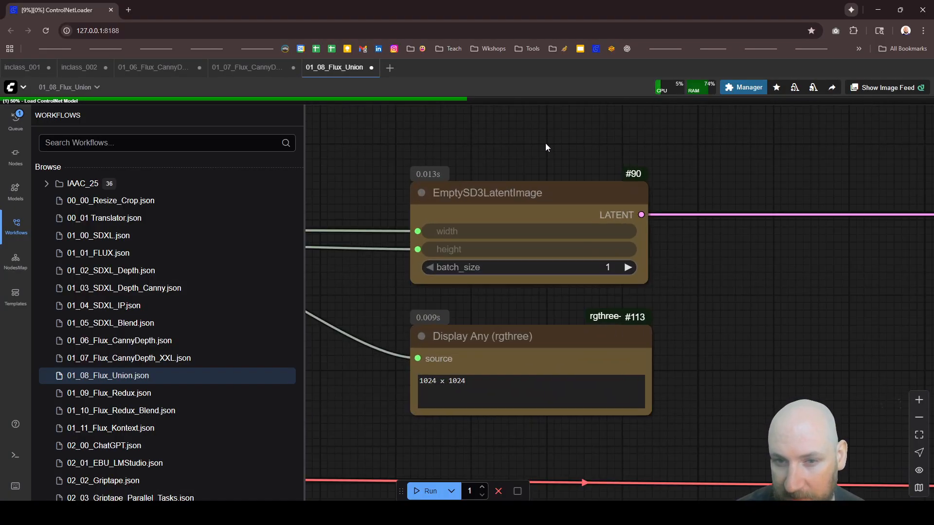
{"action": "scroll", "coordinate": [487, 209], "scroll_direction": "down", "scroll_amount": 10}
{"action": "scroll", "coordinate": [486, 211], "scroll_direction": "up", "scroll_amount": 4}
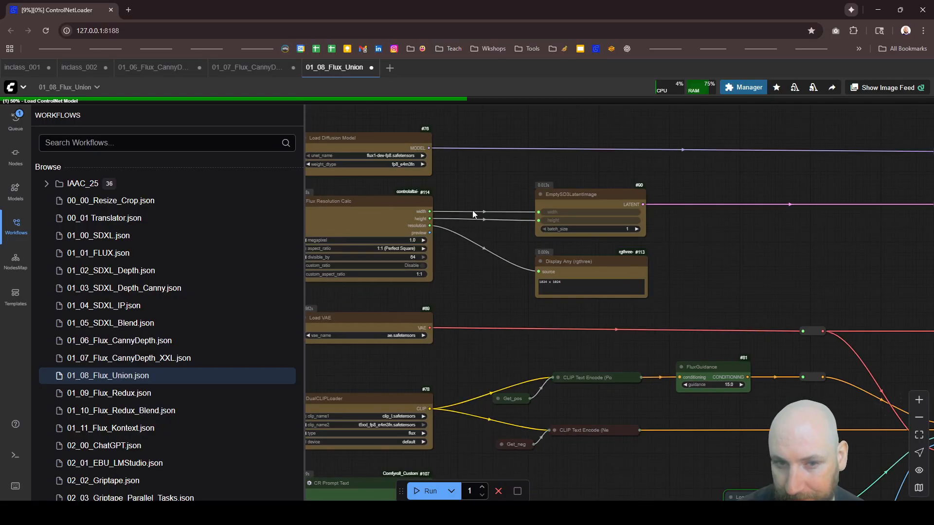
{"action": "scroll", "coordinate": [472, 214], "scroll_direction": "down", "scroll_amount": 8}
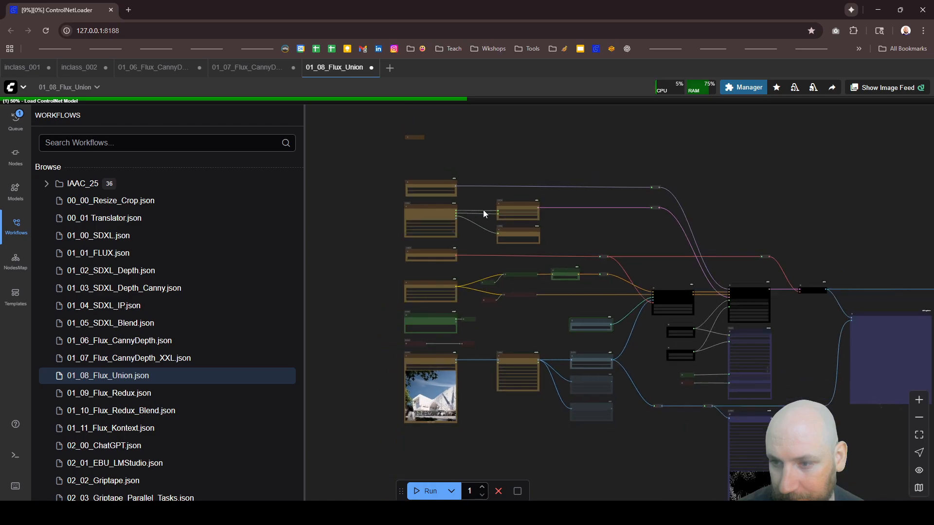
{"action": "scroll", "coordinate": [428, 199], "scroll_direction": "up", "scroll_amount": 8}
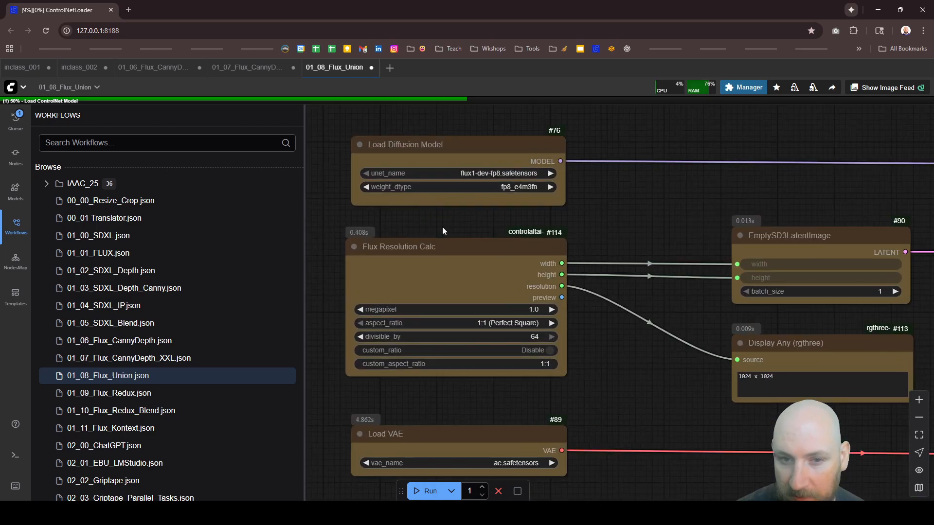
{"action": "left_click", "coordinate": [803, 249]}
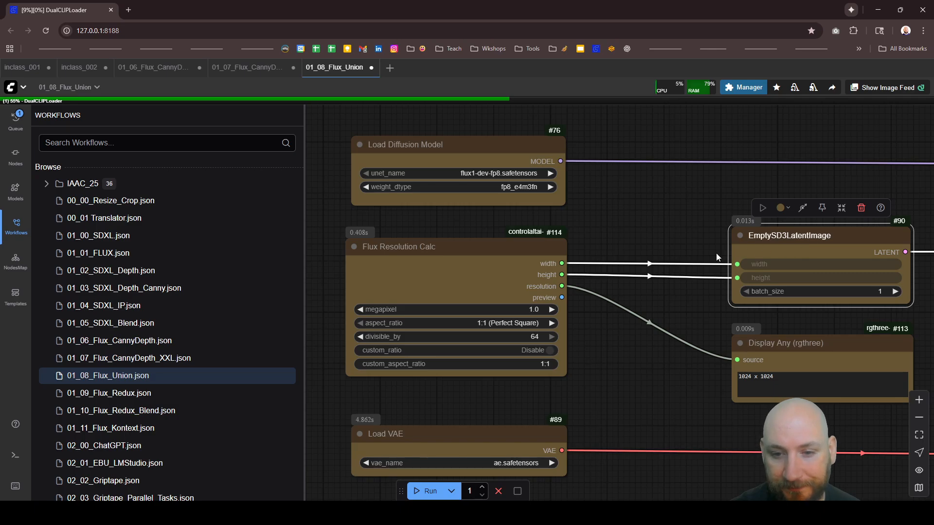
Step: Inspect the Canny edge preview in the preprocessed-image save node
{"action": "scroll", "coordinate": [489, 242], "scroll_direction": "down", "scroll_amount": 6}
{"action": "scroll", "coordinate": [465, 240], "scroll_direction": "down", "scroll_amount": 3}
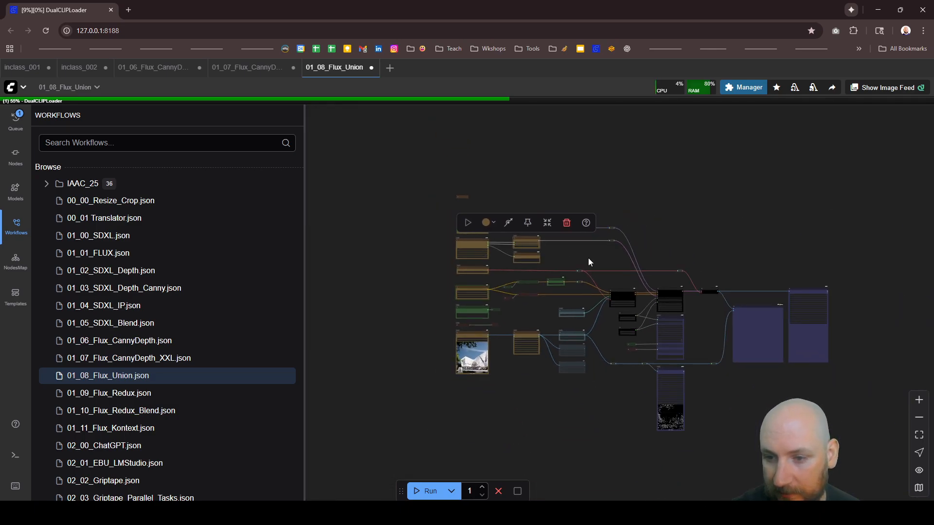
{"action": "scroll", "coordinate": [745, 333], "scroll_direction": "up", "scroll_amount": 6}
{"action": "scroll", "coordinate": [661, 456], "scroll_direction": "up", "scroll_amount": 3}
{"action": "scroll", "coordinate": [629, 313], "scroll_direction": "down", "scroll_amount": 6}
{"action": "scroll", "coordinate": [626, 412], "scroll_direction": "up", "scroll_amount": 10}
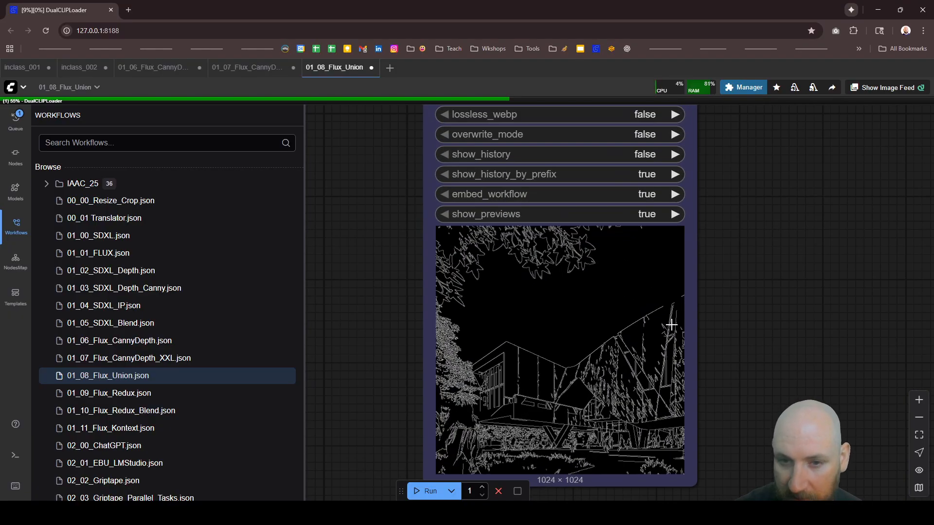
{"action": "scroll", "coordinate": [672, 325], "scroll_direction": "down", "scroll_amount": 10}
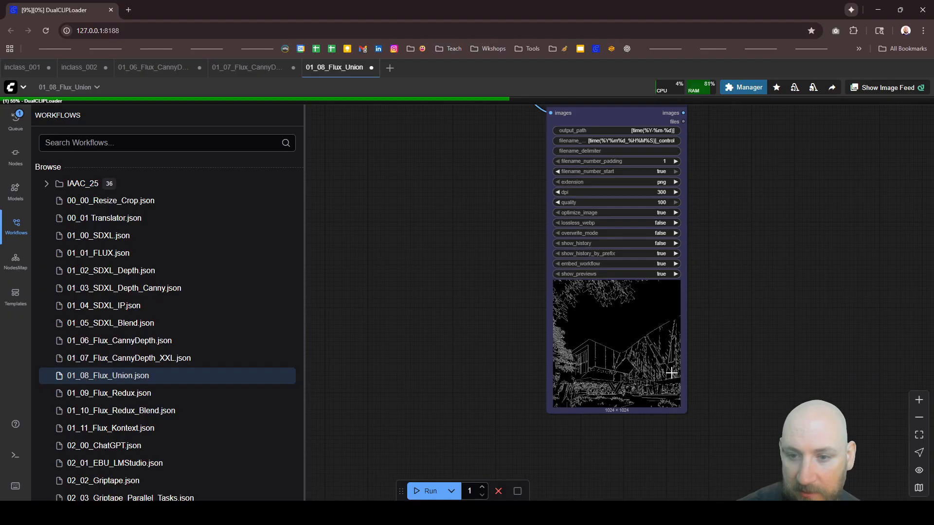
Step: Check the source picture 3.jpg in the Load Image node against the edge preview
{"action": "scroll", "coordinate": [681, 350], "scroll_direction": "down", "scroll_amount": 2}
{"action": "scroll", "coordinate": [504, 301], "scroll_direction": "up", "scroll_amount": 8}
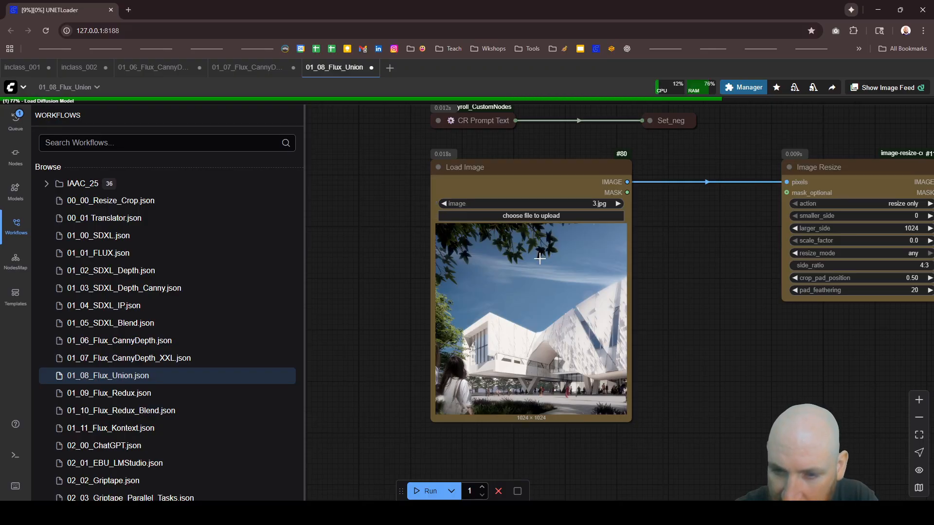
{"action": "scroll", "coordinate": [494, 290], "scroll_direction": "down", "scroll_amount": 7}
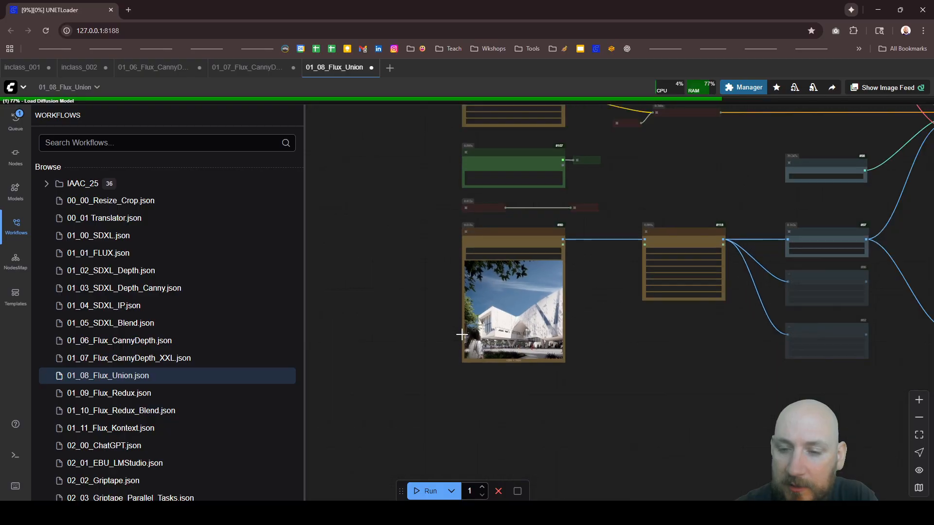
{"action": "scroll", "coordinate": [461, 334], "scroll_direction": "down", "scroll_amount": 5}
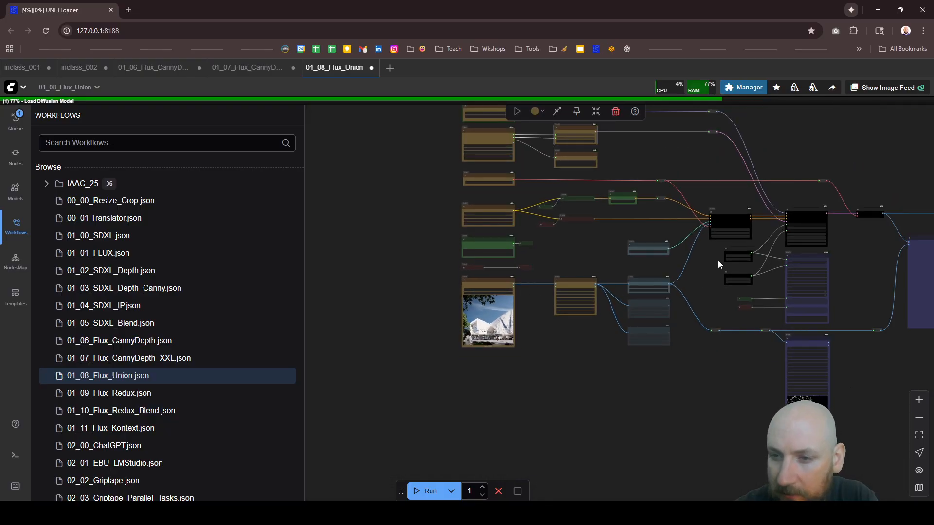
Step: Trace the graph from the preprocessors and Apply ControlNet through the KSampler to the image comparison node
{"action": "scroll", "coordinate": [750, 248], "scroll_direction": "up", "scroll_amount": 4}
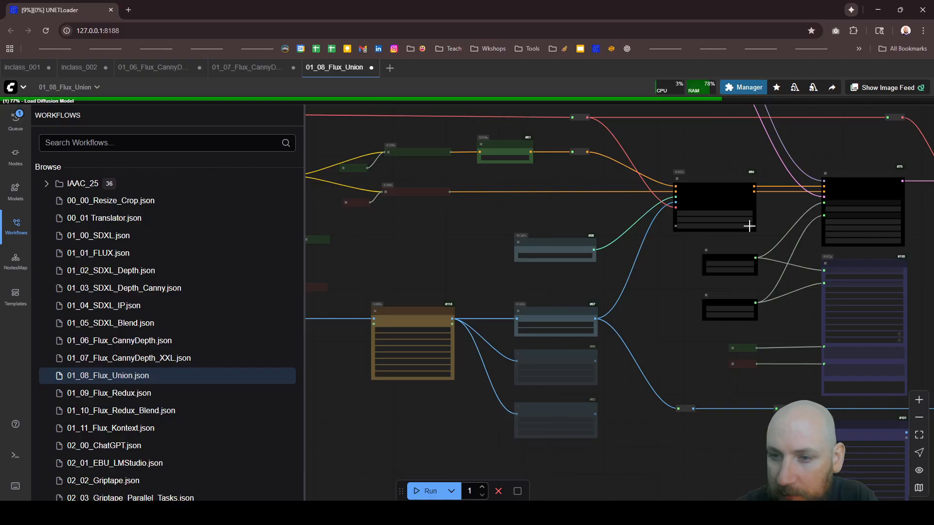
{"action": "scroll", "coordinate": [798, 244], "scroll_direction": "down", "scroll_amount": 3}
{"action": "scroll", "coordinate": [814, 271], "scroll_direction": "up", "scroll_amount": 6}
{"action": "scroll", "coordinate": [483, 252], "scroll_direction": "down", "scroll_amount": 6}
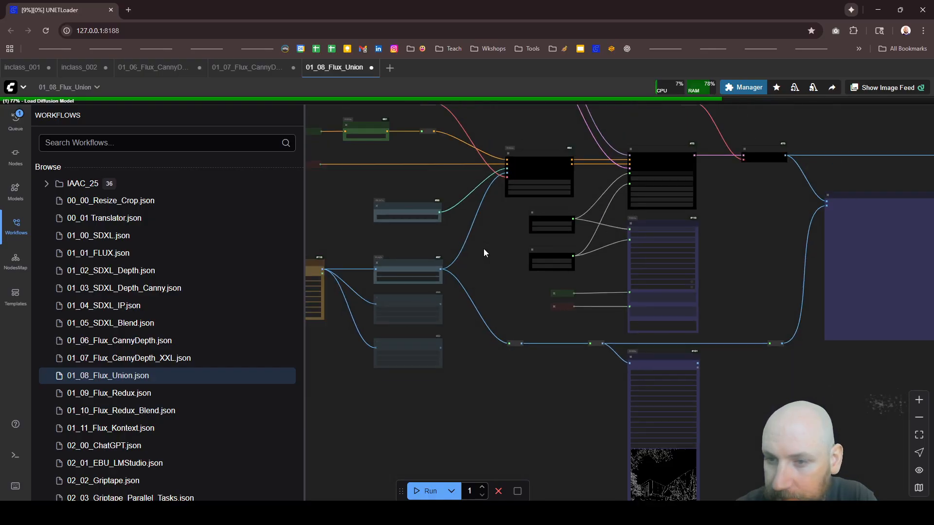
{"action": "scroll", "coordinate": [794, 253], "scroll_direction": "up", "scroll_amount": 5}
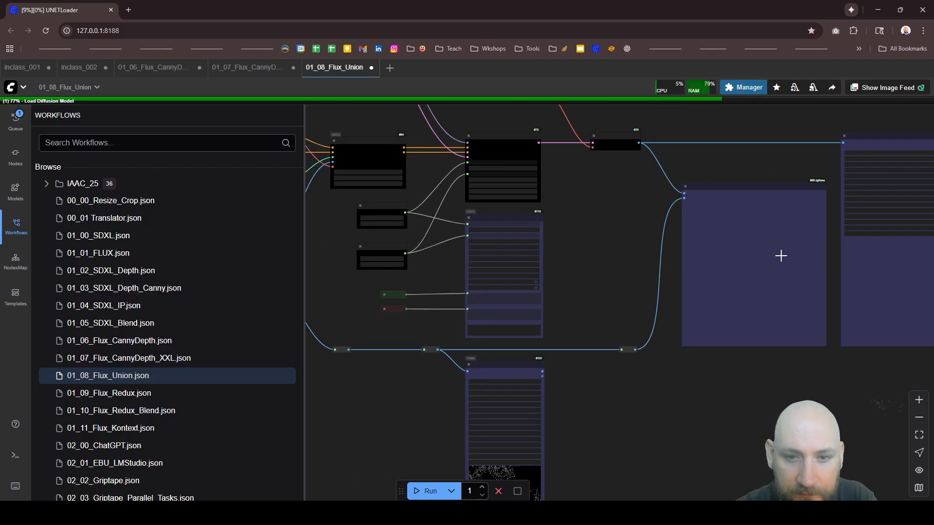
Step: Read the positive cat cafe prompt in the CR Prompt Text node, and return to the output side of the graph
{"action": "scroll", "coordinate": [779, 257], "scroll_direction": "down", "scroll_amount": 3}
{"action": "scroll", "coordinate": [311, 228], "scroll_direction": "up", "scroll_amount": 1}
{"action": "scroll", "coordinate": [309, 219], "scroll_direction": "up", "scroll_amount": 10}
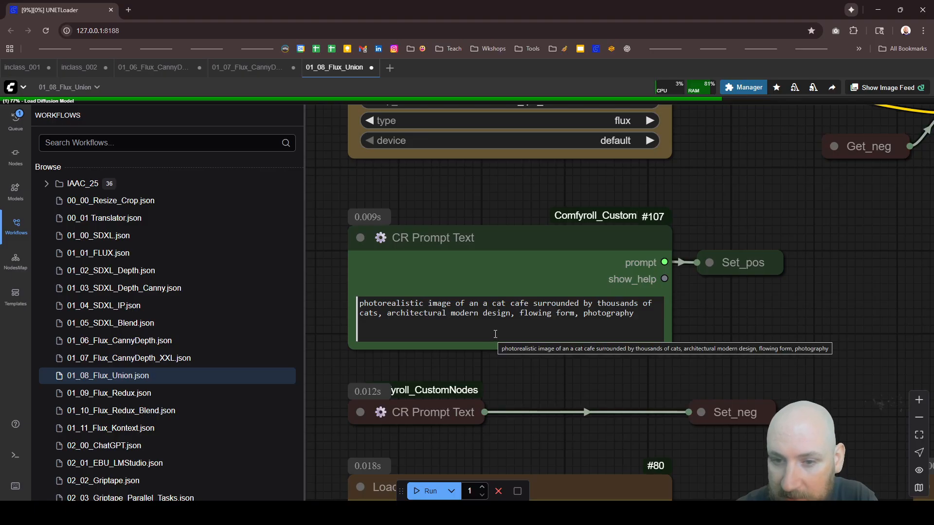
{"action": "scroll", "coordinate": [467, 279], "scroll_direction": "down", "scroll_amount": 6}
{"action": "scroll", "coordinate": [412, 261], "scroll_direction": "down", "scroll_amount": 2}
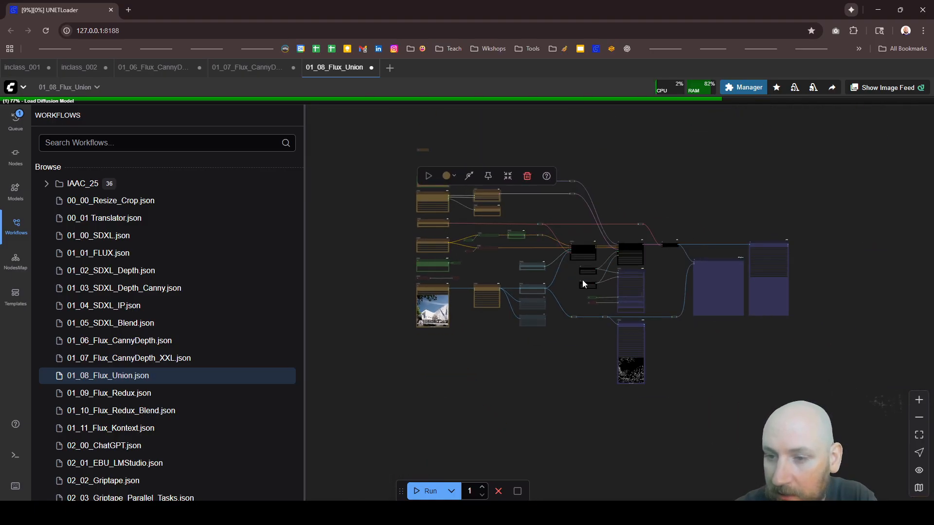
{"action": "scroll", "coordinate": [744, 288], "scroll_direction": "up", "scroll_amount": 8}
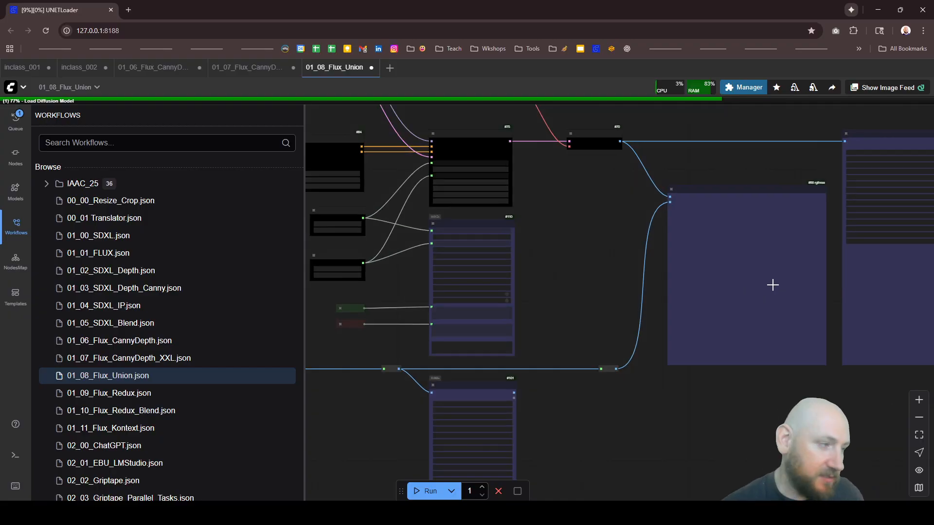
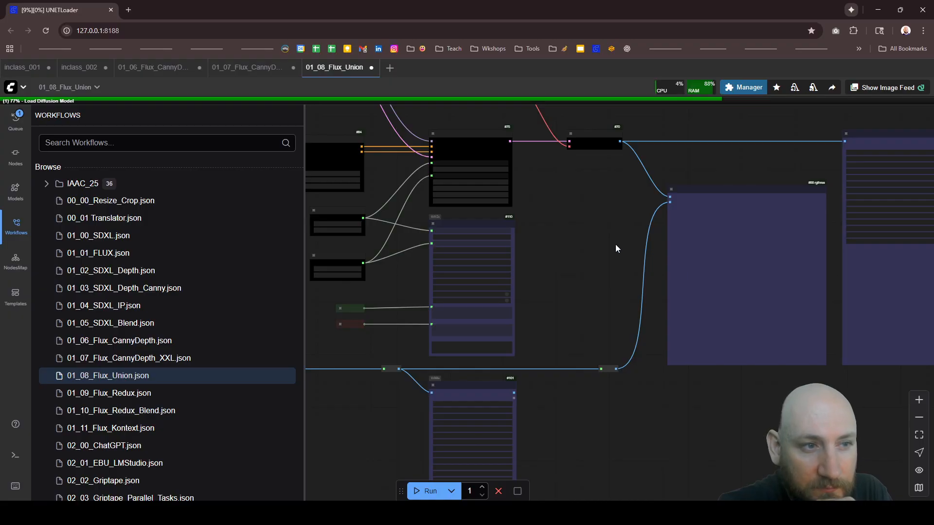
Step: Inspect the Image Comparer and Image Save nodes at the output end of the graph
{"action": "scroll", "coordinate": [601, 222], "scroll_direction": "down", "scroll_amount": 5}
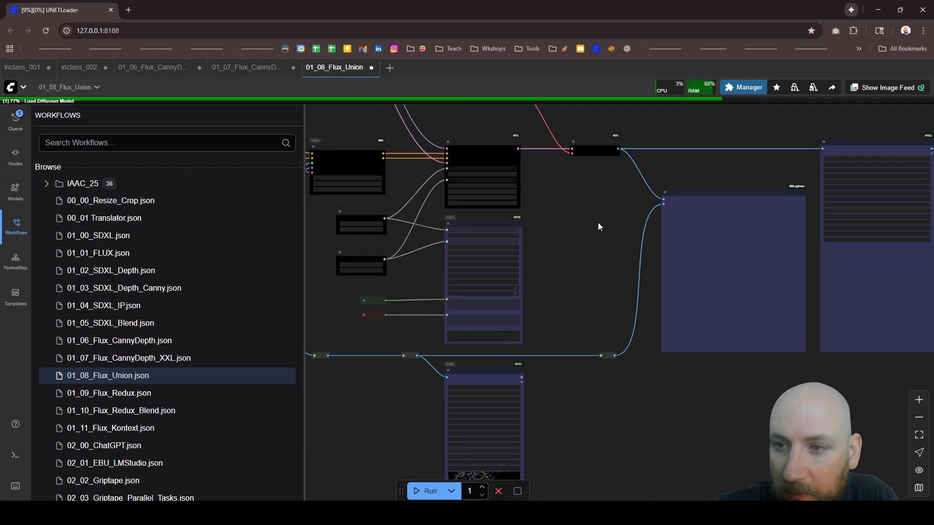
{"action": "scroll", "coordinate": [723, 201], "scroll_direction": "down", "scroll_amount": 3}
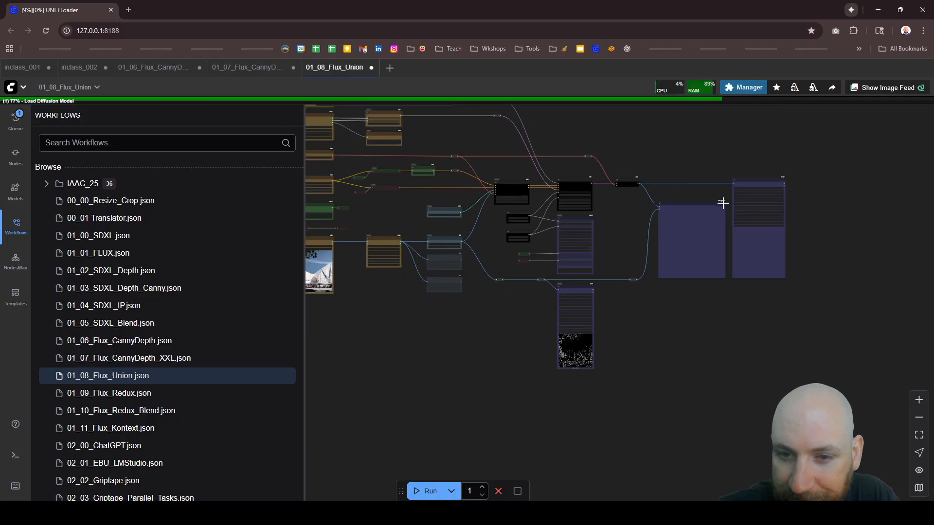
{"action": "scroll", "coordinate": [705, 291], "scroll_direction": "down", "scroll_amount": 2}
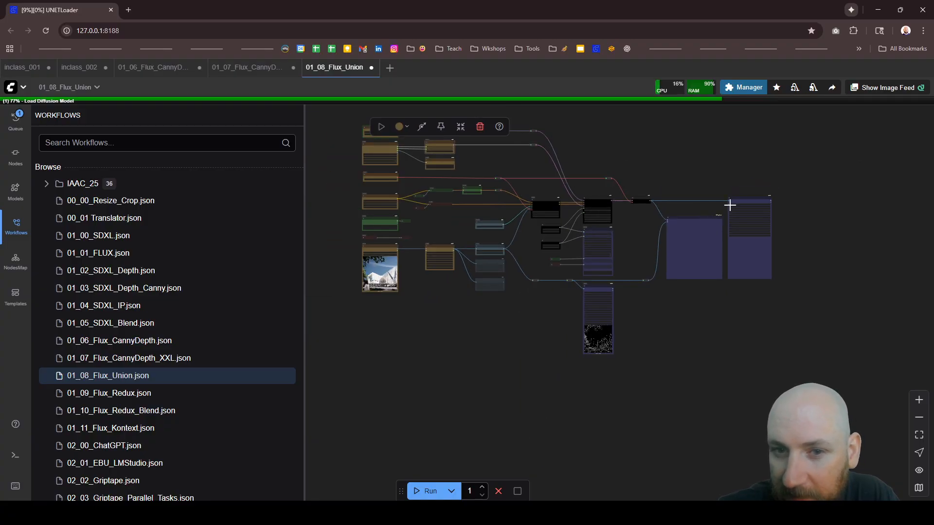
{"action": "scroll", "coordinate": [732, 187], "scroll_direction": "up", "scroll_amount": 2}
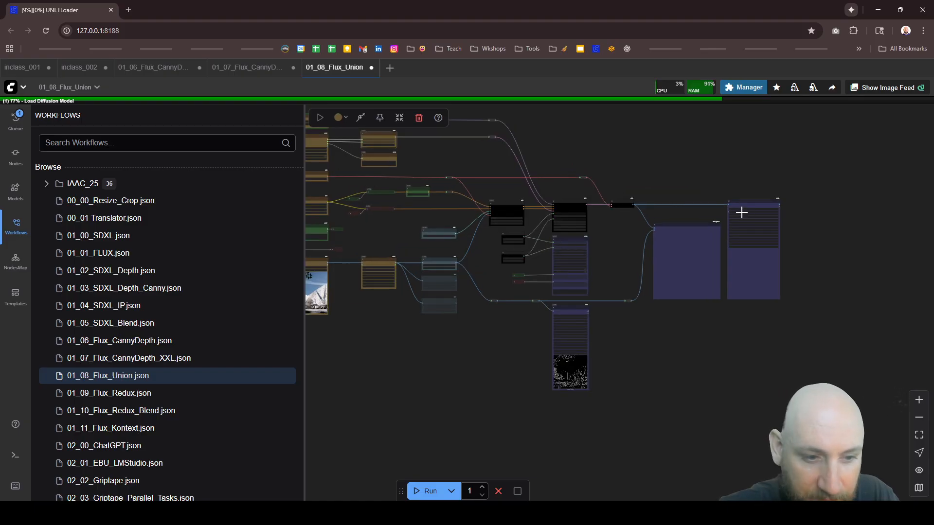
{"action": "scroll", "coordinate": [743, 219], "scroll_direction": "up", "scroll_amount": 4}
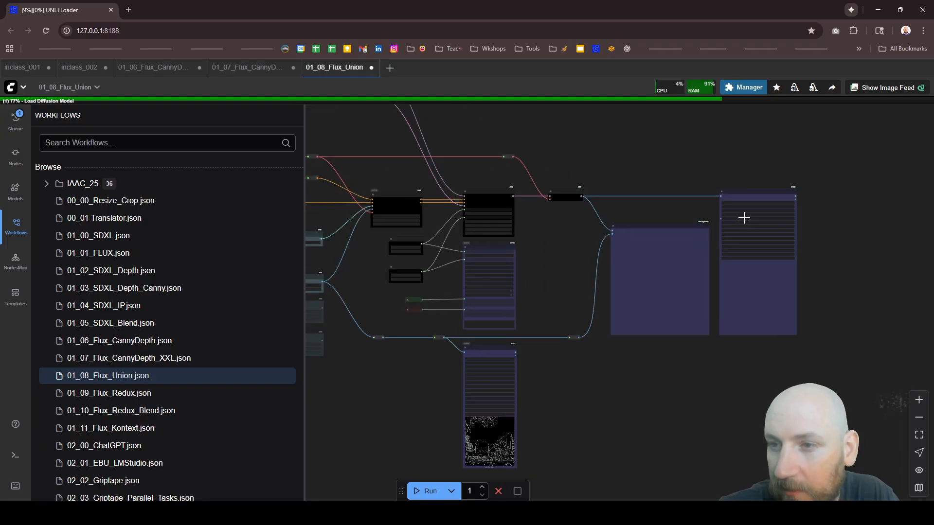
{"action": "scroll", "coordinate": [744, 218], "scroll_direction": "up", "scroll_amount": 3}
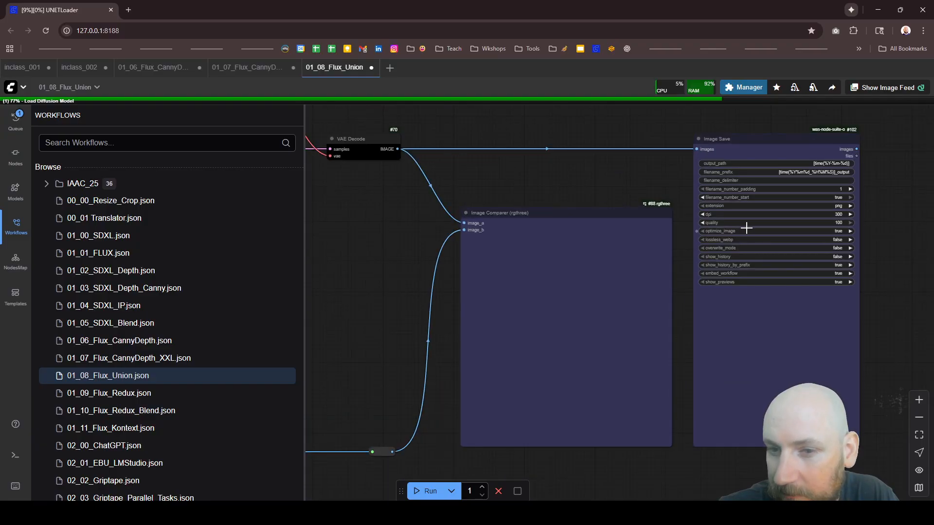
Step: Examine the EmptySD3LatentImage node together with the Load Diffusion Model and Flux Resolution Calc nodes that start the graph
{"action": "scroll", "coordinate": [746, 228], "scroll_direction": "down", "scroll_amount": 5}
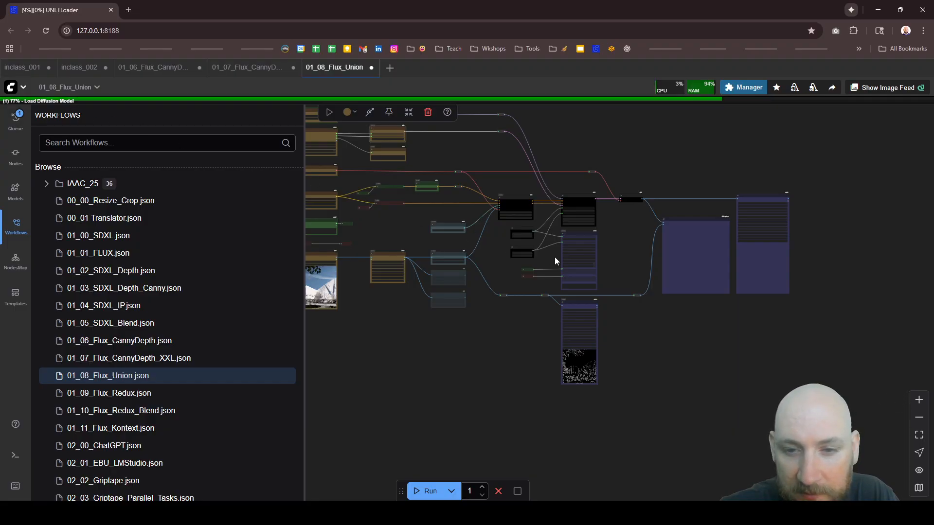
{"action": "scroll", "coordinate": [629, 267], "scroll_direction": "down", "scroll_amount": 1}
{"action": "scroll", "coordinate": [628, 267], "scroll_direction": "down", "scroll_amount": 2}
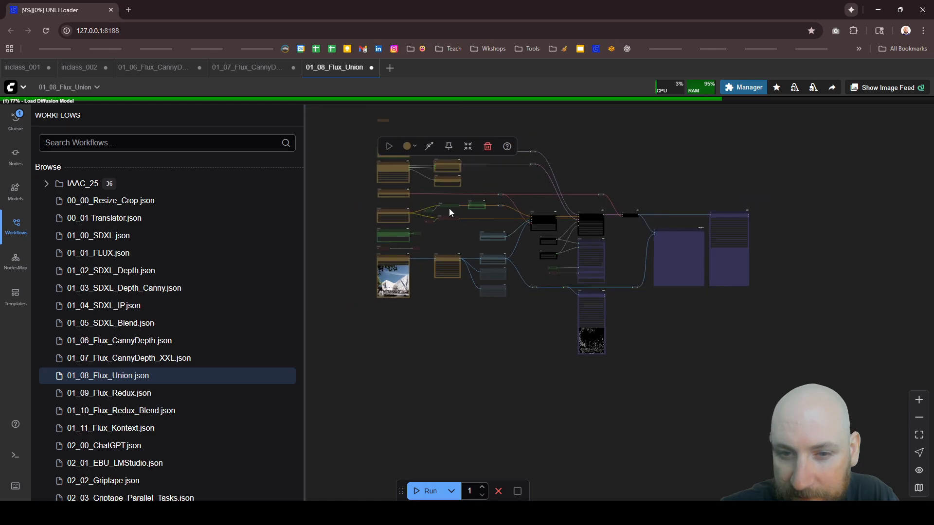
{"action": "scroll", "coordinate": [411, 199], "scroll_direction": "up", "scroll_amount": 5}
{"action": "scroll", "coordinate": [444, 235], "scroll_direction": "down", "scroll_amount": 2}
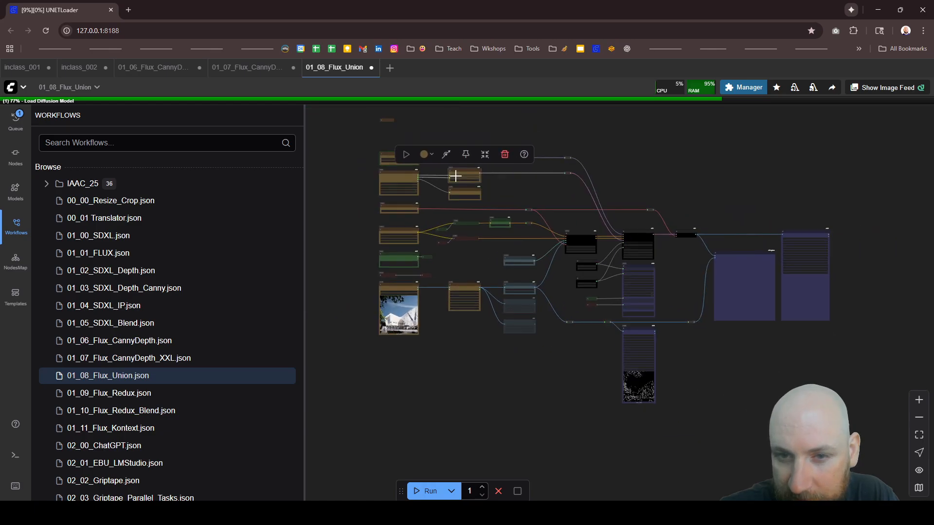
{"action": "scroll", "coordinate": [389, 130], "scroll_direction": "up", "scroll_amount": 5}
{"action": "scroll", "coordinate": [519, 154], "scroll_direction": "up", "scroll_amount": 3}
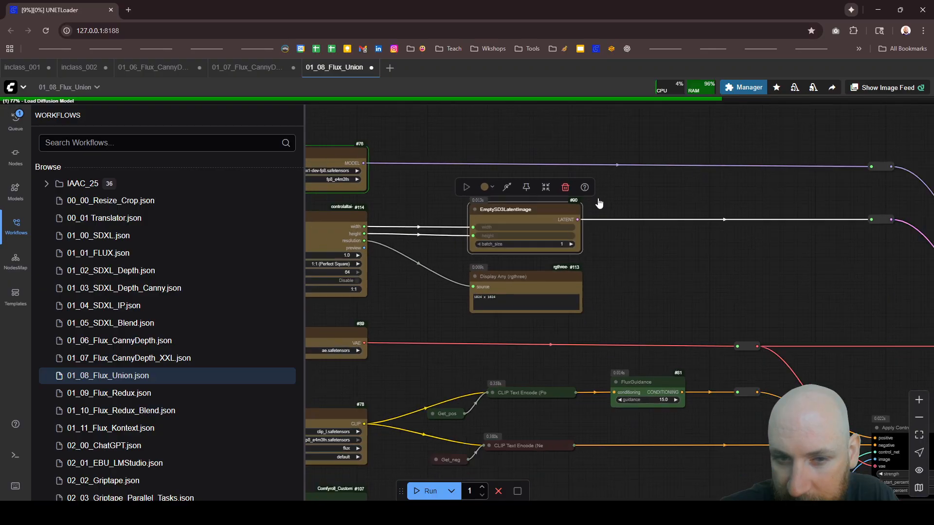
{"action": "scroll", "coordinate": [318, 133], "scroll_direction": "down", "scroll_amount": 3}
{"action": "scroll", "coordinate": [355, 141], "scroll_direction": "up", "scroll_amount": 4}
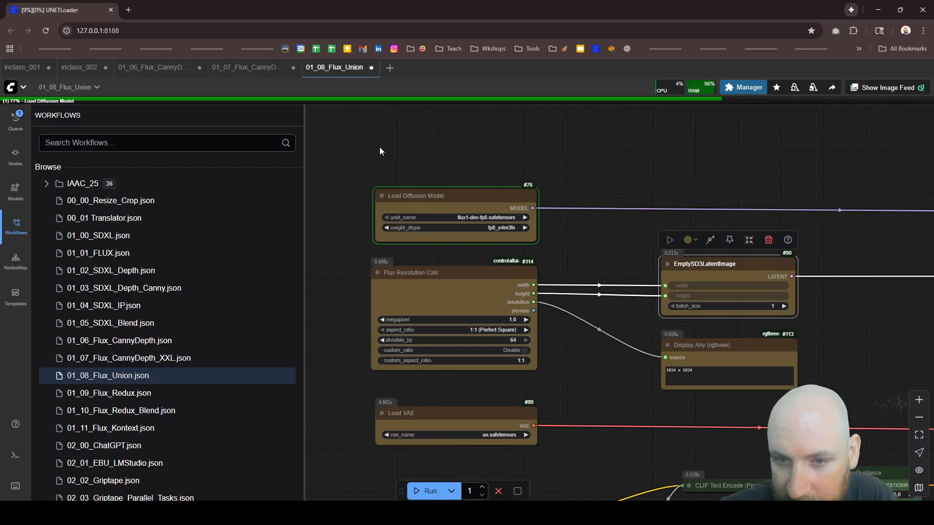
Step: Review the Apply ControlNet and KSampler settings alongside the Load ControlNet Model and AIO Aux Preprocessor nodes
{"action": "scroll", "coordinate": [379, 147], "scroll_direction": "down", "scroll_amount": 5}
{"action": "scroll", "coordinate": [713, 273], "scroll_direction": "up", "scroll_amount": 2}
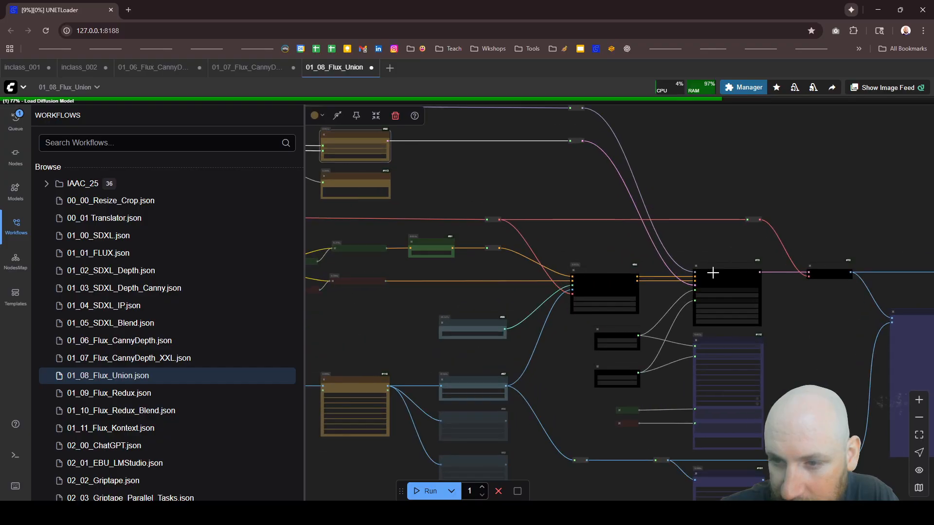
{"action": "scroll", "coordinate": [712, 273], "scroll_direction": "up", "scroll_amount": 3}
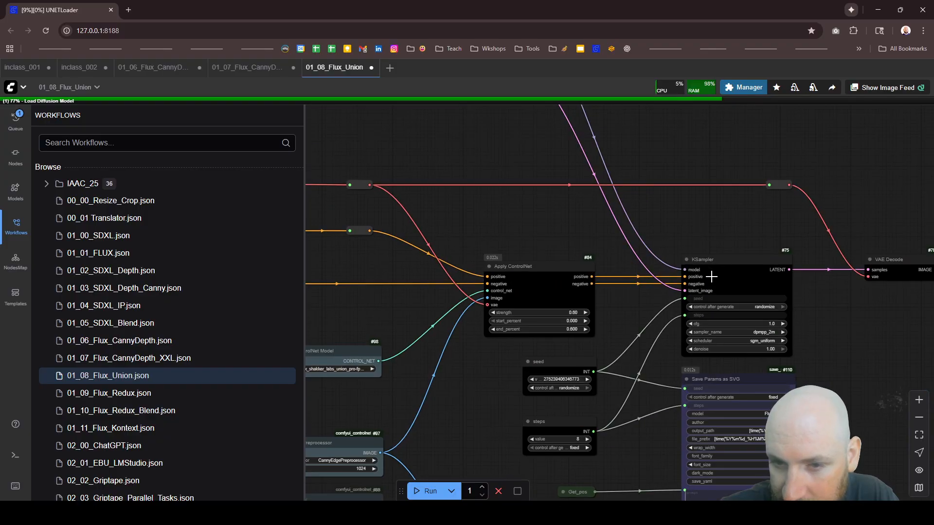
{"action": "scroll", "coordinate": [723, 294], "scroll_direction": "up", "scroll_amount": 2}
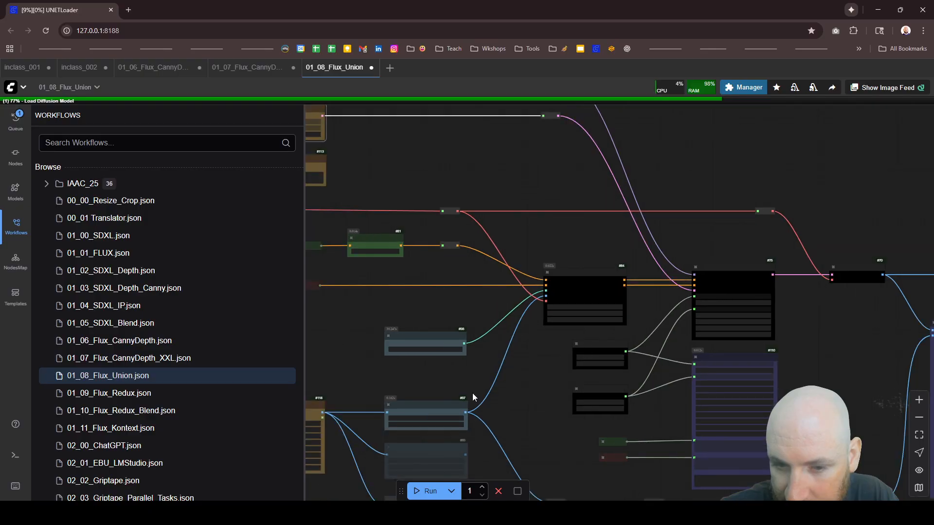
{"action": "scroll", "coordinate": [462, 389], "scroll_direction": "up", "scroll_amount": 4}
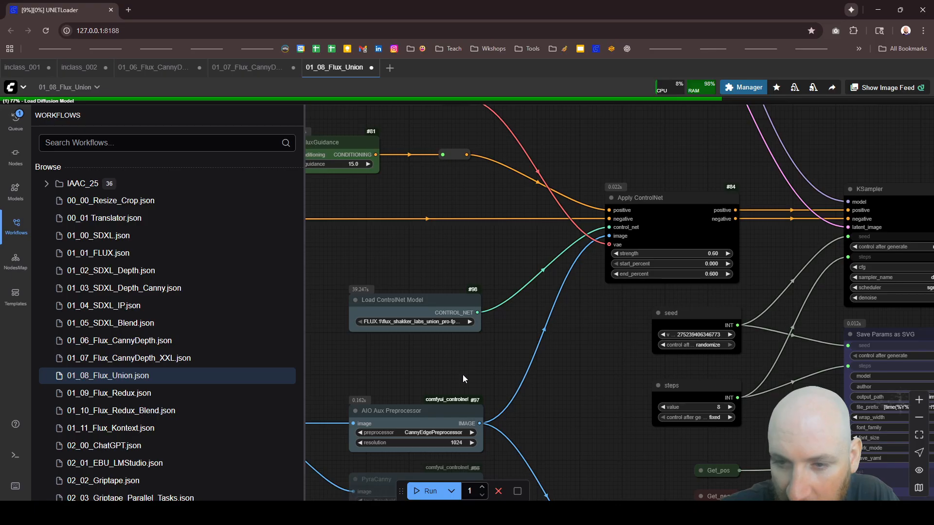
{"action": "scroll", "coordinate": [535, 302], "scroll_direction": "down", "scroll_amount": 5}
{"action": "scroll", "coordinate": [579, 279], "scroll_direction": "up", "scroll_amount": 6}
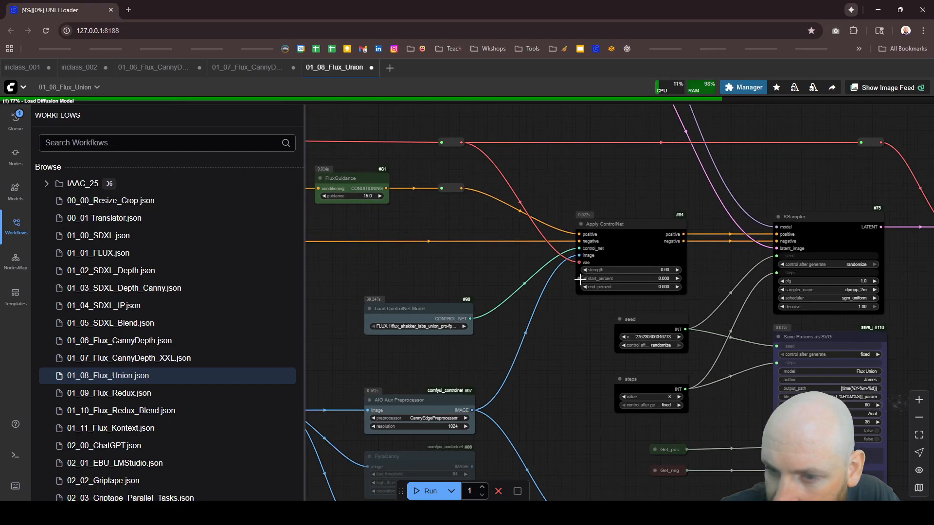
Step: Highlight the links of the Load ControlNet Model and Apply ControlNet nodes to trace how they feed the KSampler
{"action": "left_click", "coordinate": [404, 318]}
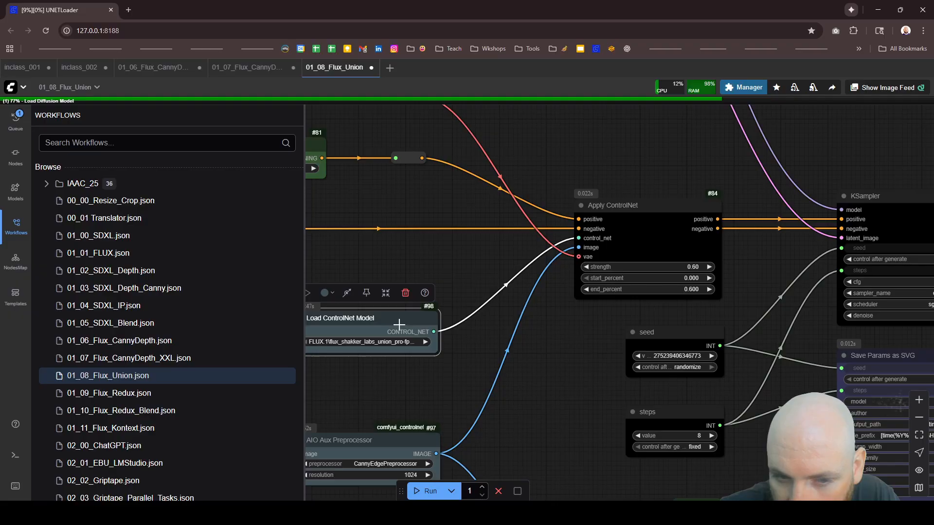
{"action": "left_click", "coordinate": [643, 227]}
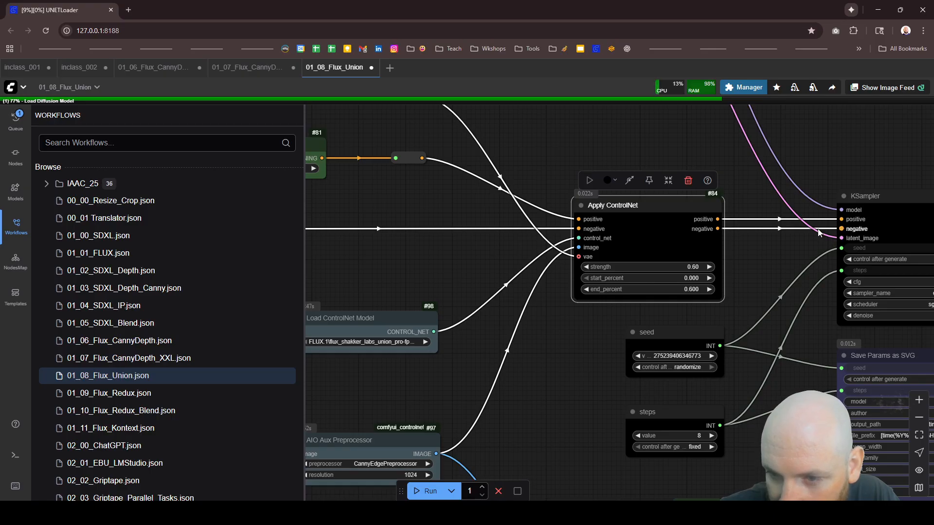
{"action": "scroll", "coordinate": [668, 263], "scroll_direction": "down", "scroll_amount": 5}
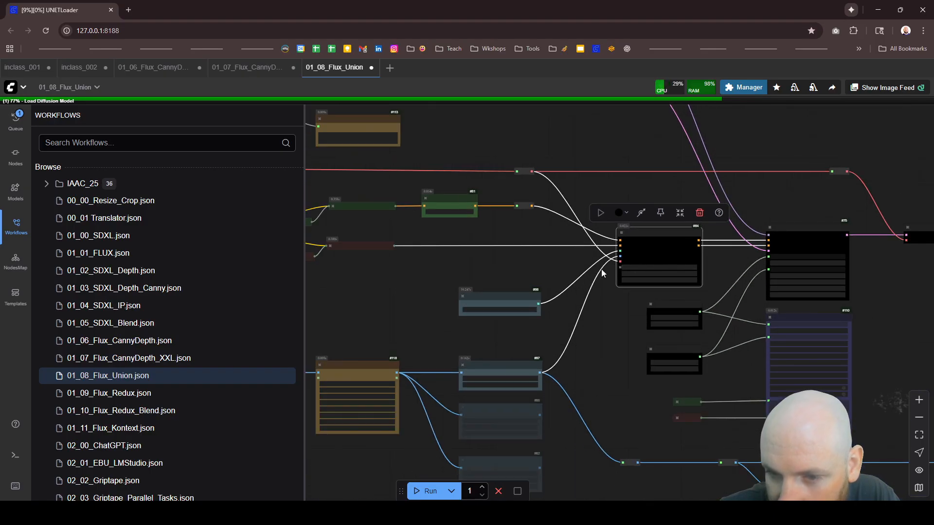
{"action": "scroll", "coordinate": [633, 243], "scroll_direction": "up", "scroll_amount": 4}
{"action": "scroll", "coordinate": [749, 194], "scroll_direction": "down", "scroll_amount": 3}
{"action": "scroll", "coordinate": [711, 228], "scroll_direction": "up", "scroll_amount": 3}
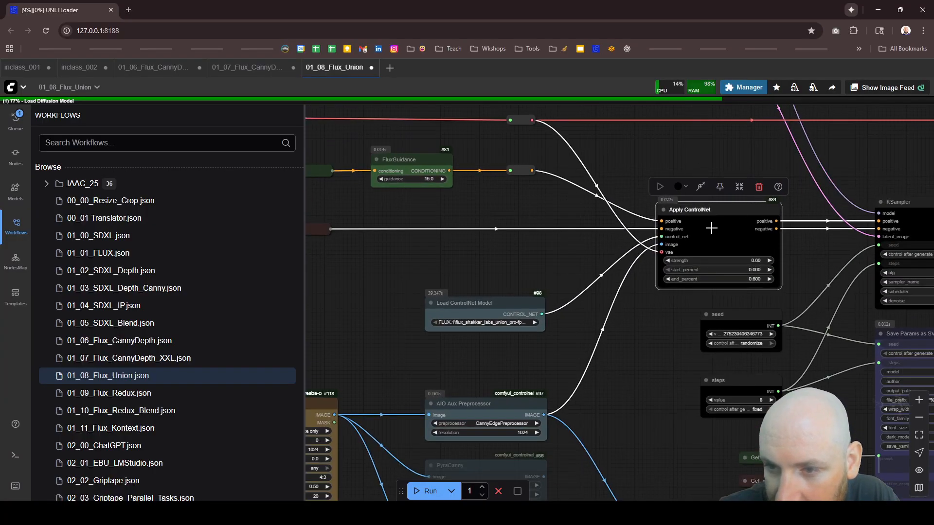
{"action": "scroll", "coordinate": [477, 306], "scroll_direction": "down", "scroll_amount": 8}
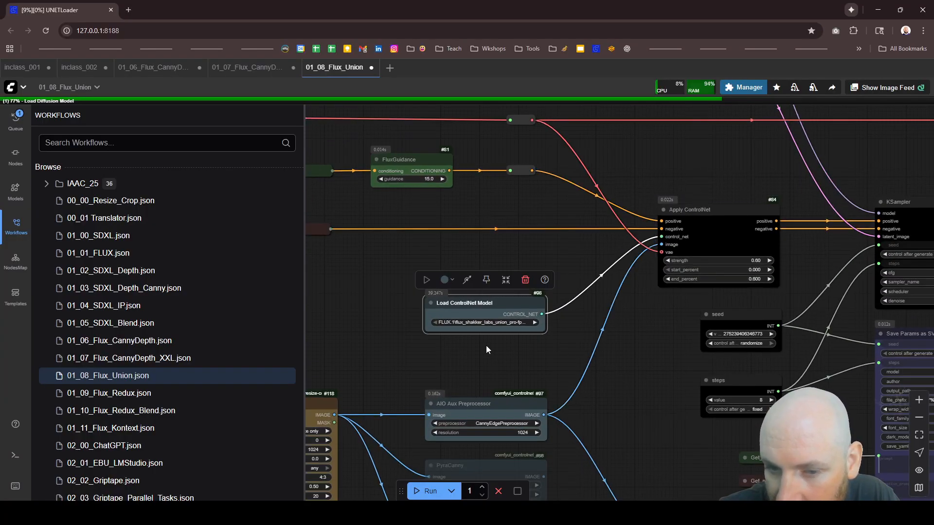
Step: Check the Load Diffusion Model node and its model link while the workflow is running
{"action": "scroll", "coordinate": [392, 212], "scroll_direction": "up", "scroll_amount": 6}
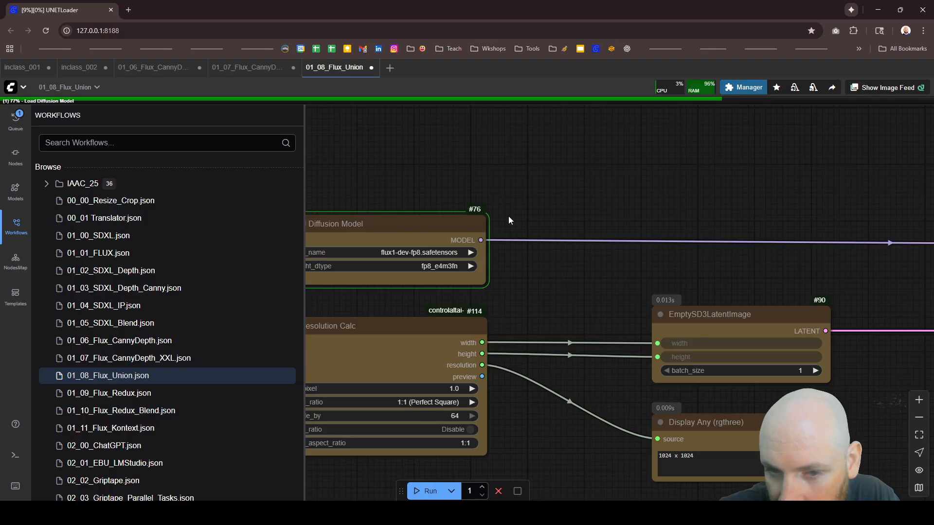
{"action": "scroll", "coordinate": [508, 216], "scroll_direction": "down", "scroll_amount": 2}
{"action": "scroll", "coordinate": [439, 209], "scroll_direction": "down", "scroll_amount": 4}
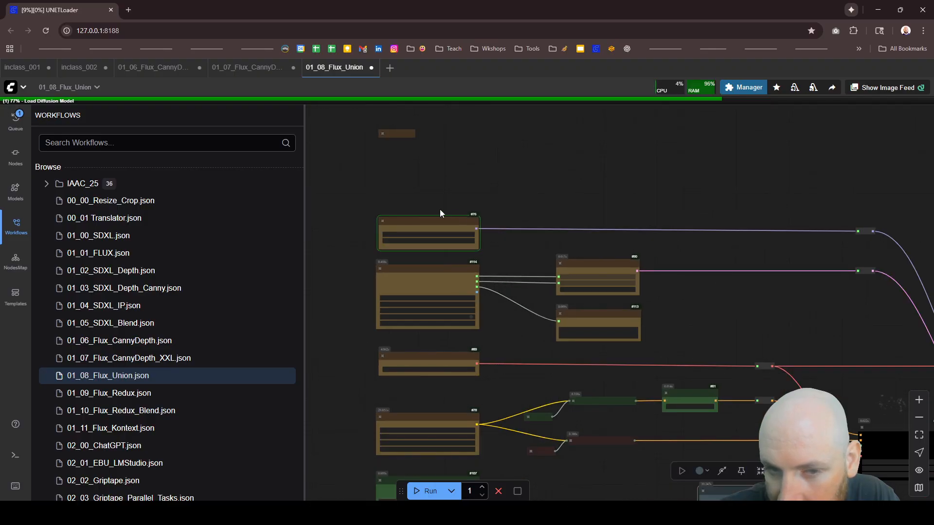
Step: Follow the run to the KSampler node, check its sampling settings, and return to the output nodes
{"action": "scroll", "coordinate": [779, 369], "scroll_direction": "up", "scroll_amount": 3}
{"action": "scroll", "coordinate": [766, 347], "scroll_direction": "up", "scroll_amount": 10}
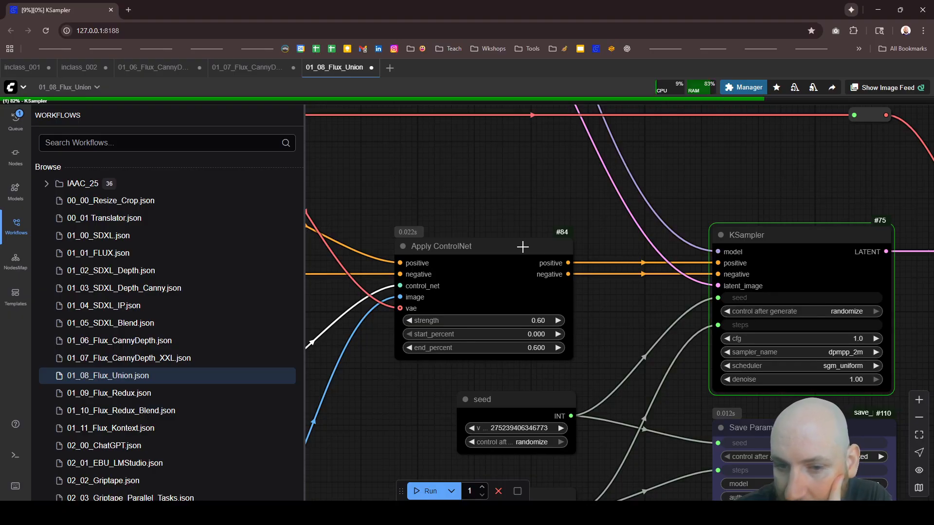
{"action": "scroll", "coordinate": [523, 247], "scroll_direction": "down", "scroll_amount": 6}
{"action": "scroll", "coordinate": [791, 316], "scroll_direction": "up", "scroll_amount": 6}
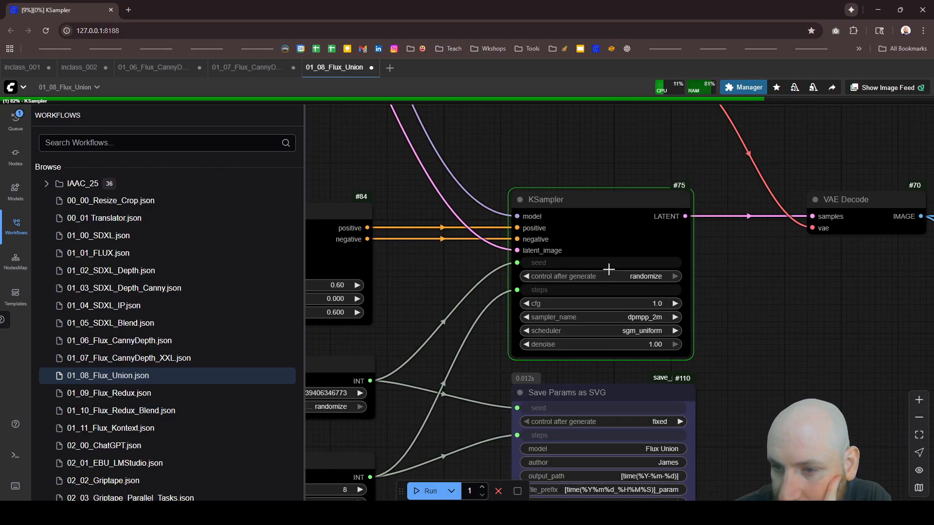
{"action": "scroll", "coordinate": [608, 269], "scroll_direction": "down", "scroll_amount": 5}
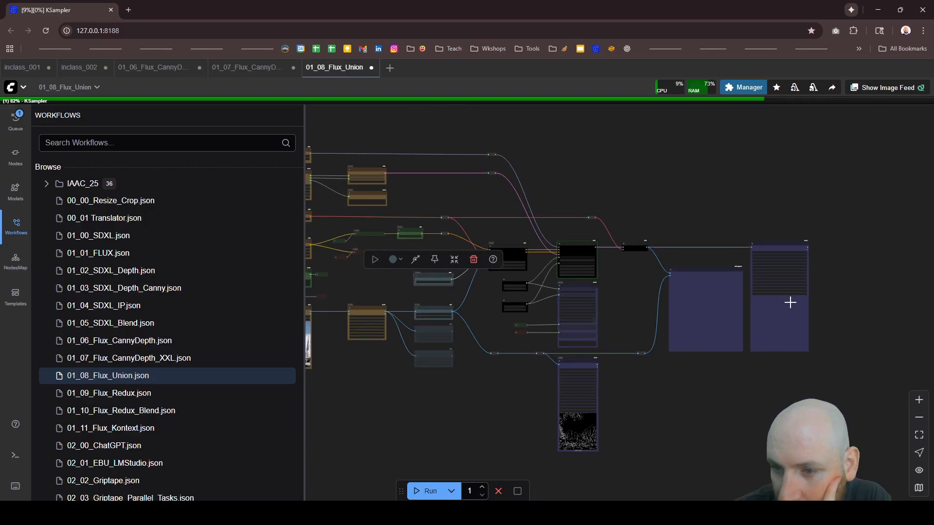
Step: Compare the generated image with its Canny edge map in the Image Comparer node
{"action": "scroll", "coordinate": [790, 302], "scroll_direction": "up", "scroll_amount": 3}
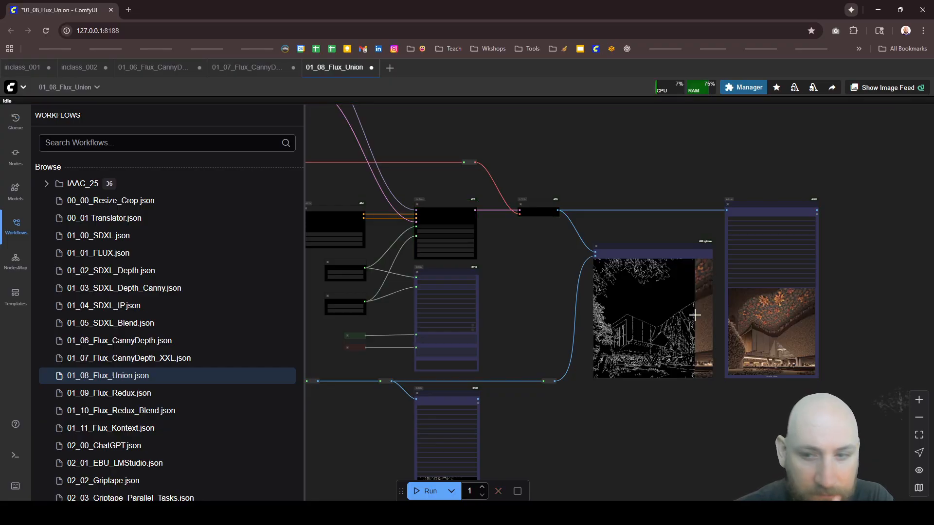
{"action": "scroll", "coordinate": [592, 339], "scroll_direction": "up", "scroll_amount": 10}
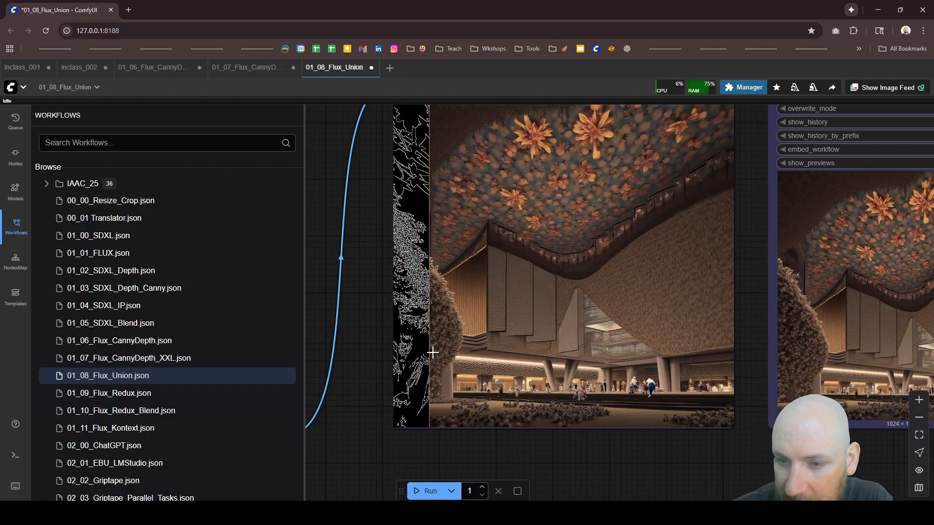
{"action": "scroll", "coordinate": [698, 334], "scroll_direction": "down", "scroll_amount": 10}
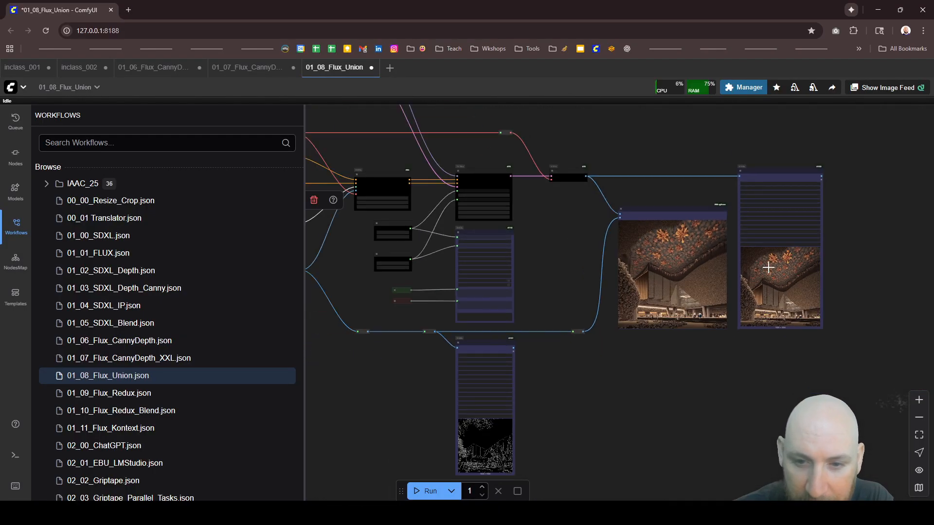
Step: Highlight the positive cat cafe prompt in the CR Prompt Text node and check the FluxGuidance setting
{"action": "scroll", "coordinate": [582, 248], "scroll_direction": "up", "scroll_amount": 15}
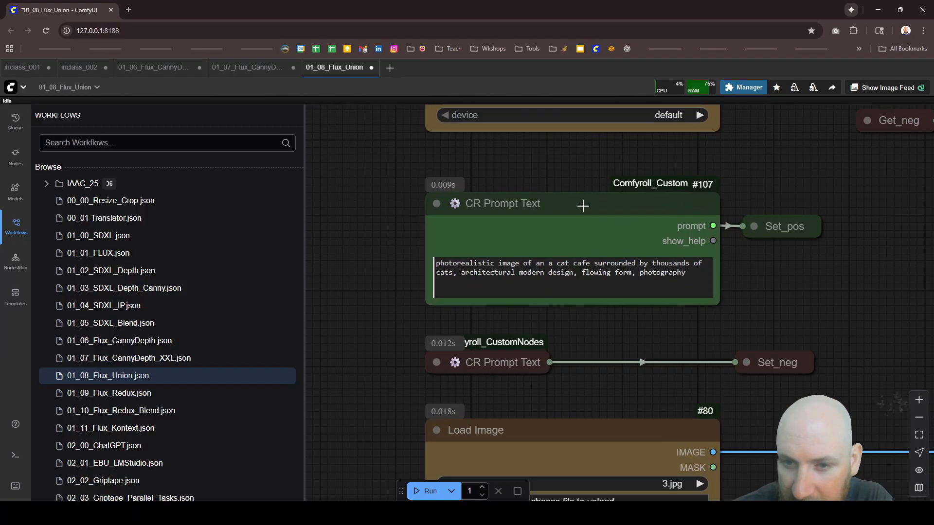
{"action": "triple_click", "coordinate": [707, 277]}
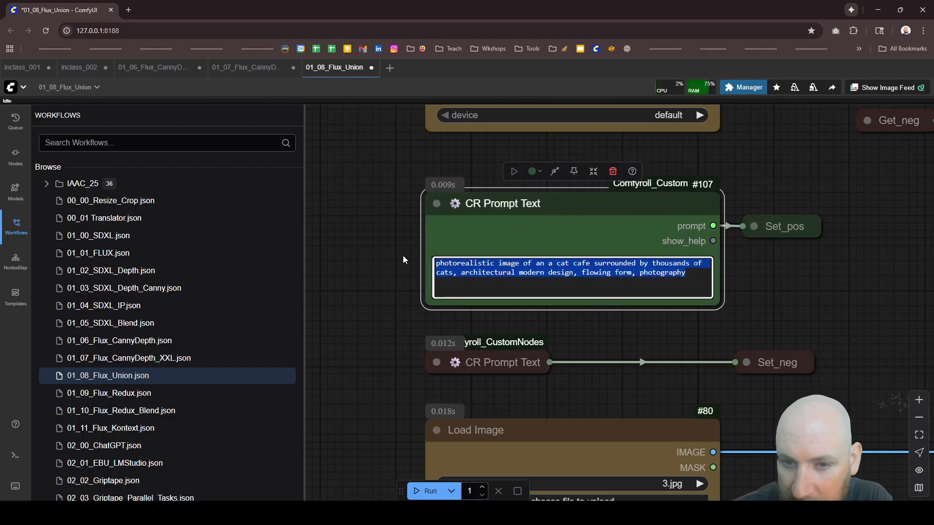
{"action": "scroll", "coordinate": [355, 340], "scroll_direction": "down", "scroll_amount": 5}
{"action": "scroll", "coordinate": [681, 217], "scroll_direction": "up", "scroll_amount": 10}
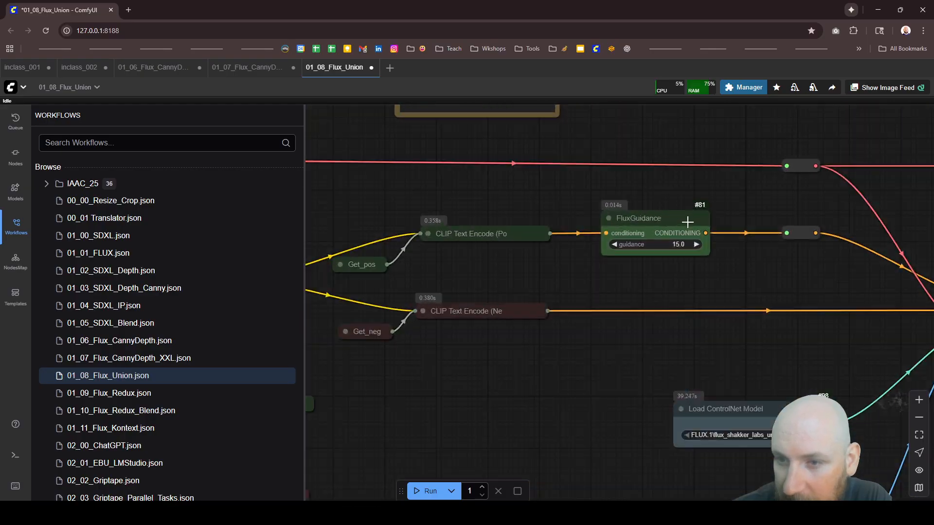
Step: Set the Apply ControlNet strength to 0.80 and run the workflow again
{"action": "scroll", "coordinate": [518, 259], "scroll_direction": "down", "scroll_amount": 12}
{"action": "scroll", "coordinate": [591, 253], "scroll_direction": "down", "scroll_amount": 7}
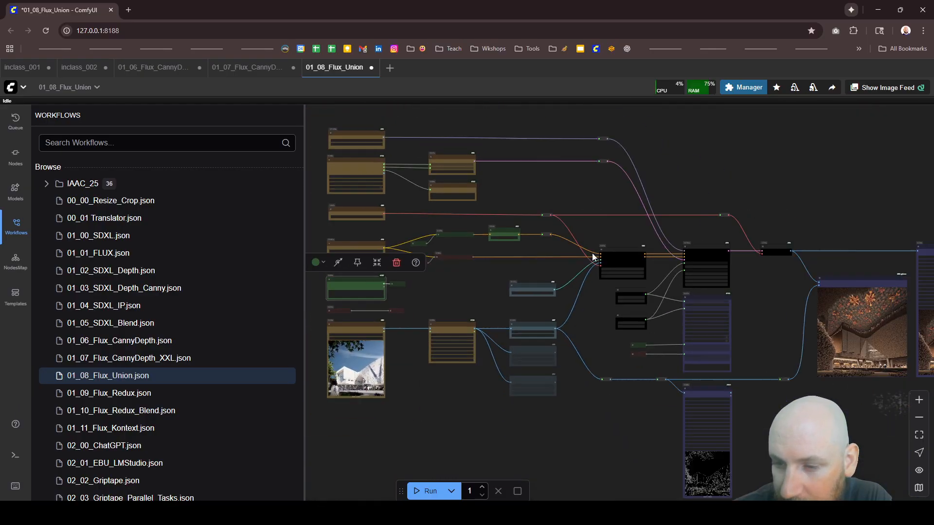
{"action": "scroll", "coordinate": [567, 249], "scroll_direction": "up", "scroll_amount": 12}
{"action": "scroll", "coordinate": [532, 251], "scroll_direction": "up", "scroll_amount": 3}
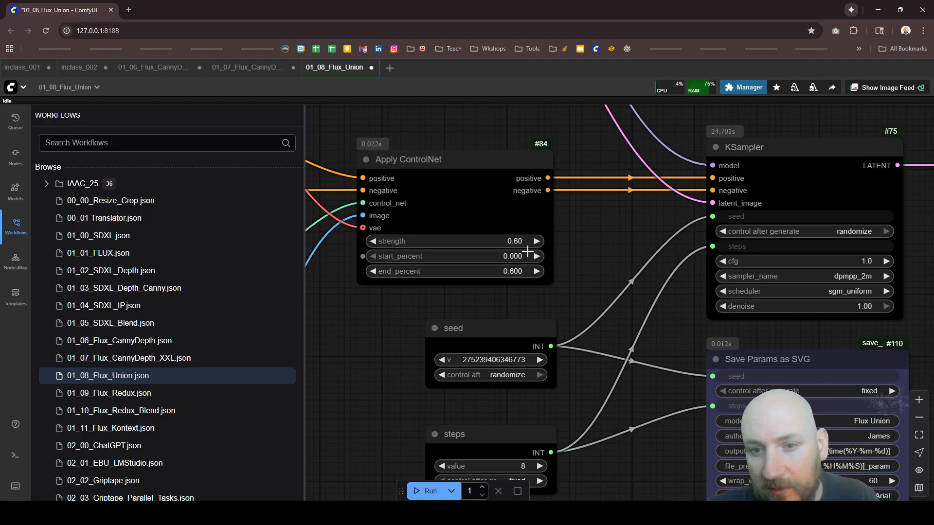
{"action": "left_click", "coordinate": [517, 241]}
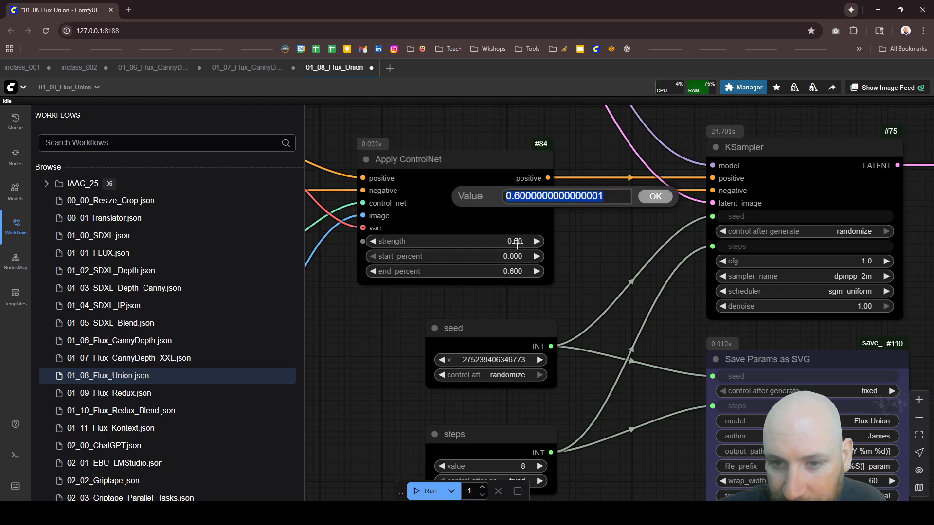
{"action": "type", "text": "."}
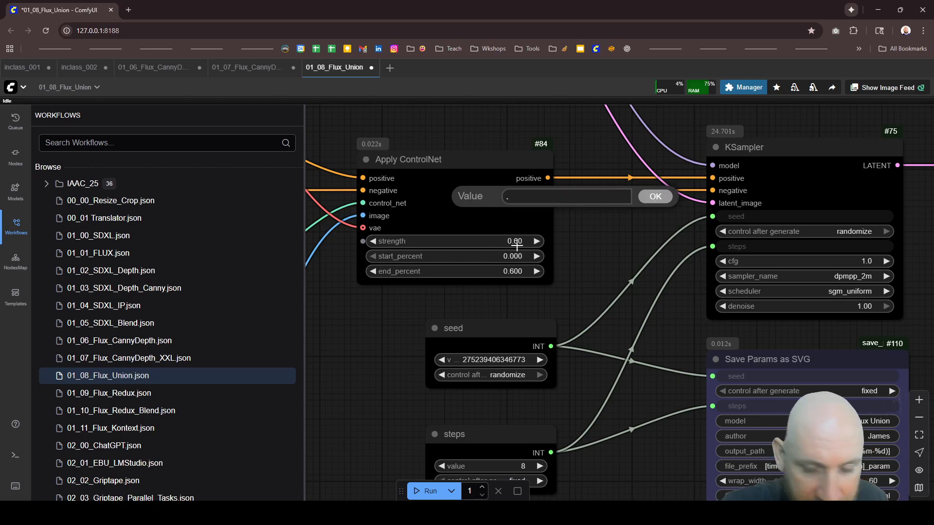
{"action": "type", "text": "8"}
{"action": "key", "text": "Return"}
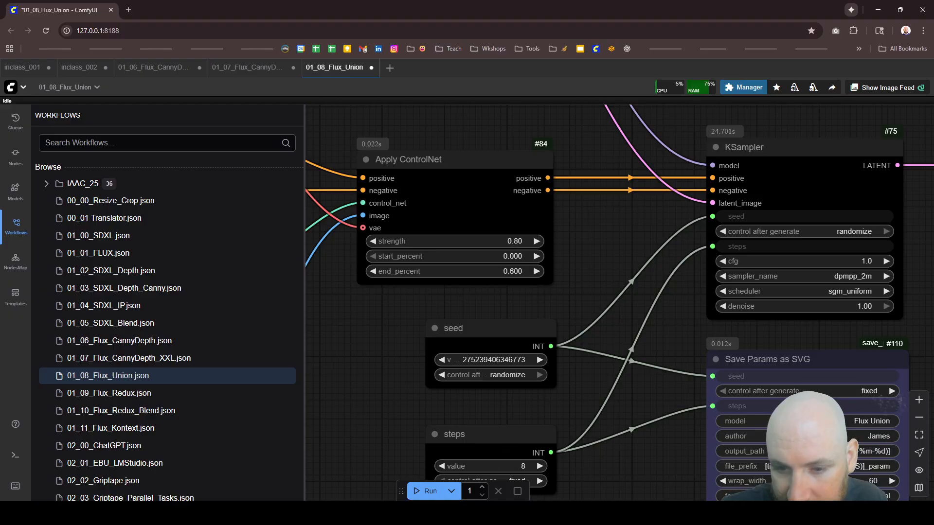
{"action": "left_click", "coordinate": [428, 491]}
Step: Follow the run from the KSampler to the Image Comparer node and check the previous image against its Canny edge map
{"action": "scroll", "coordinate": [381, 261], "scroll_direction": "down", "scroll_amount": 5}
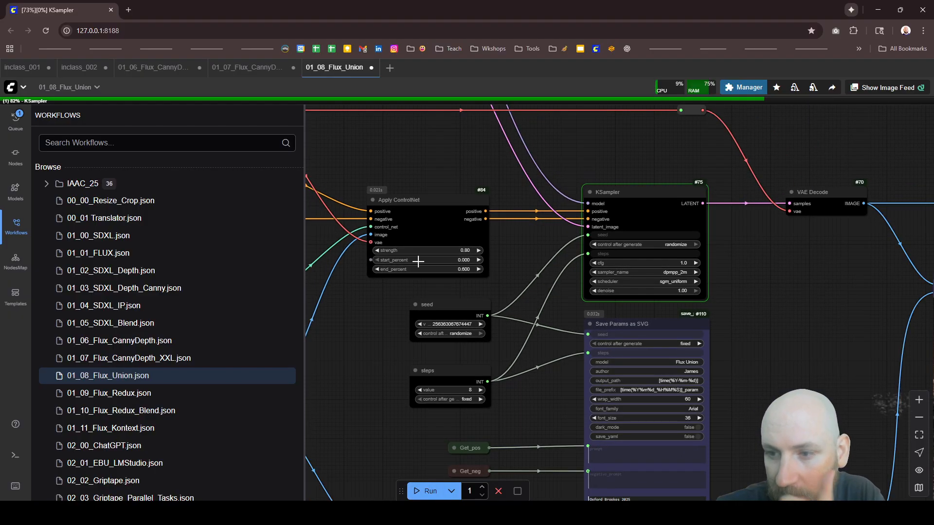
{"action": "scroll", "coordinate": [766, 340], "scroll_direction": "up", "scroll_amount": 5}
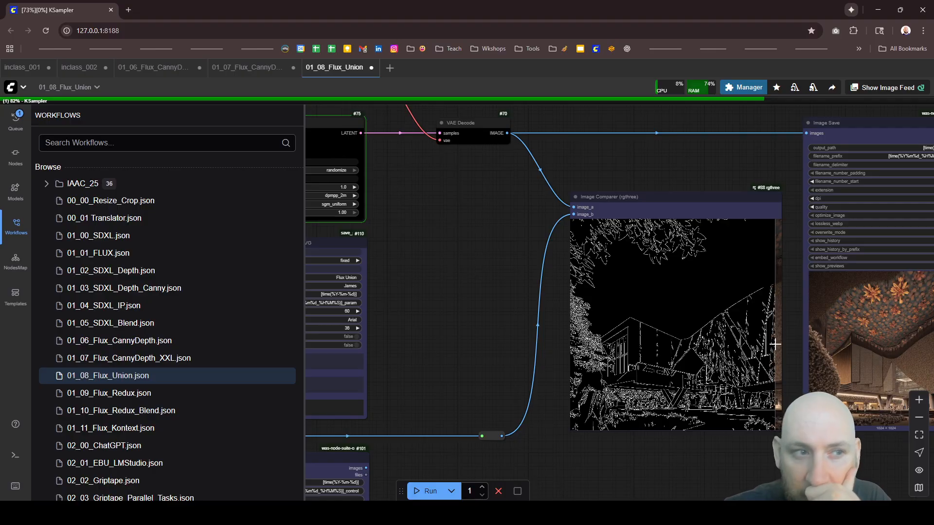
{"action": "scroll", "coordinate": [773, 350], "scroll_direction": "down", "scroll_amount": 3}
{"action": "scroll", "coordinate": [803, 352], "scroll_direction": "up", "scroll_amount": 2}
{"action": "scroll", "coordinate": [780, 374], "scroll_direction": "up", "scroll_amount": 6}
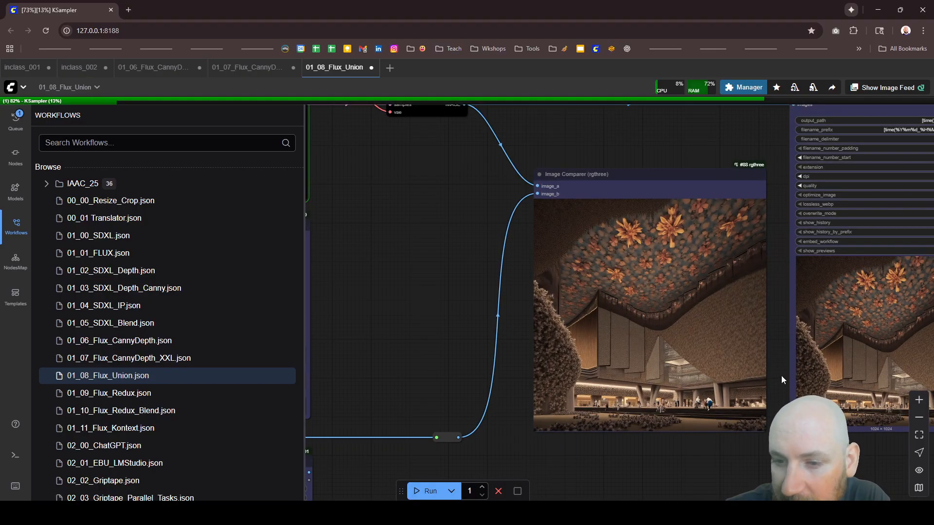
Step: Examine the people, columns and planting at the base of the previous generated image up close
{"action": "scroll", "coordinate": [627, 292], "scroll_direction": "down", "scroll_amount": 5}
{"action": "scroll", "coordinate": [632, 365], "scroll_direction": "up", "scroll_amount": 5}
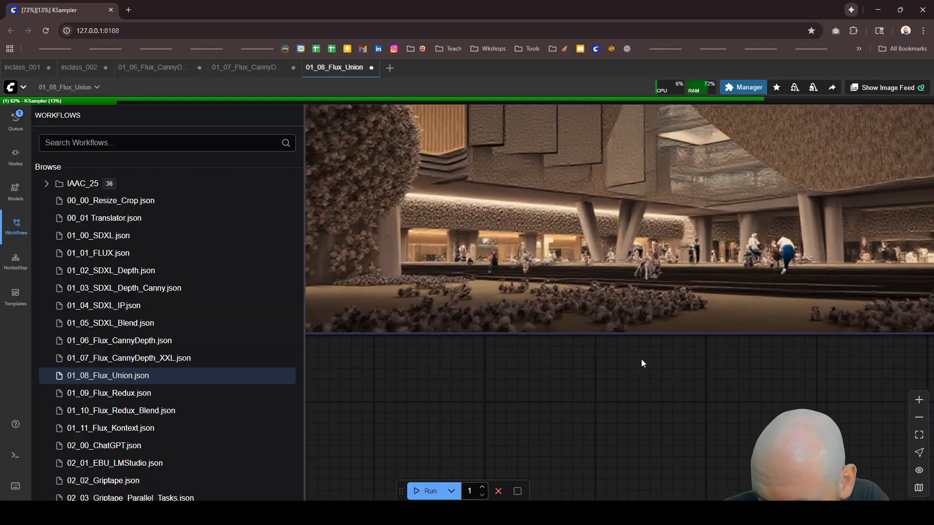
{"action": "scroll", "coordinate": [619, 340], "scroll_direction": "down", "scroll_amount": 1}
{"action": "scroll", "coordinate": [631, 359], "scroll_direction": "up", "scroll_amount": 2}
{"action": "scroll", "coordinate": [637, 372], "scroll_direction": "down", "scroll_amount": 2}
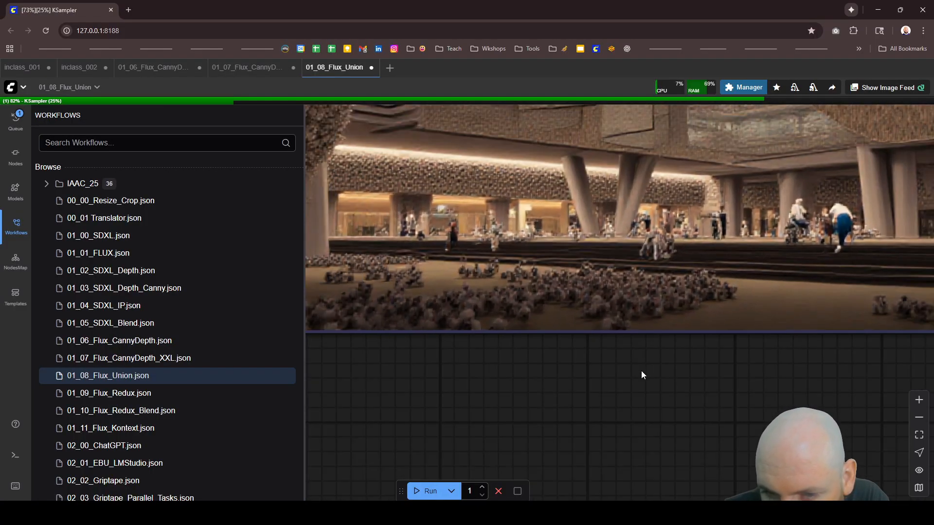
{"action": "scroll", "coordinate": [657, 375], "scroll_direction": "down", "scroll_amount": 2}
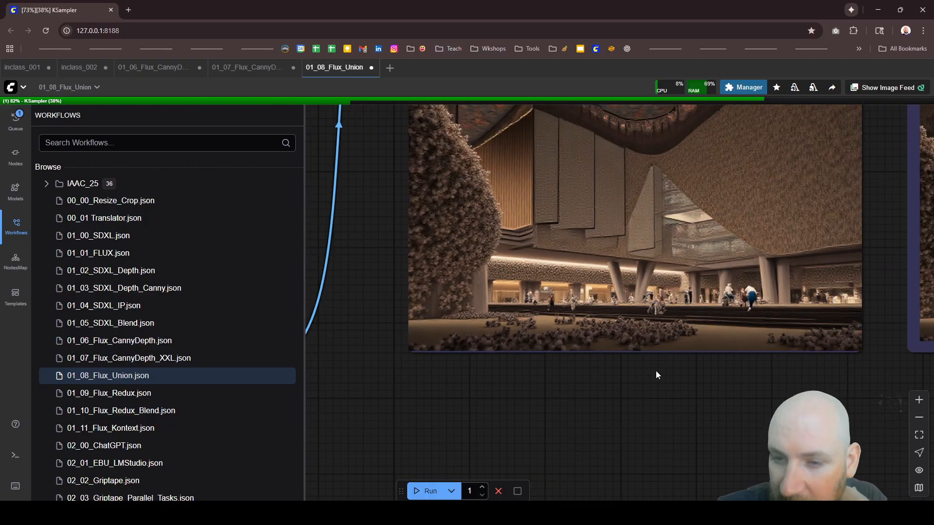
{"action": "scroll", "coordinate": [547, 372], "scroll_direction": "up", "scroll_amount": 5}
{"action": "scroll", "coordinate": [527, 369], "scroll_direction": "down", "scroll_amount": 6}
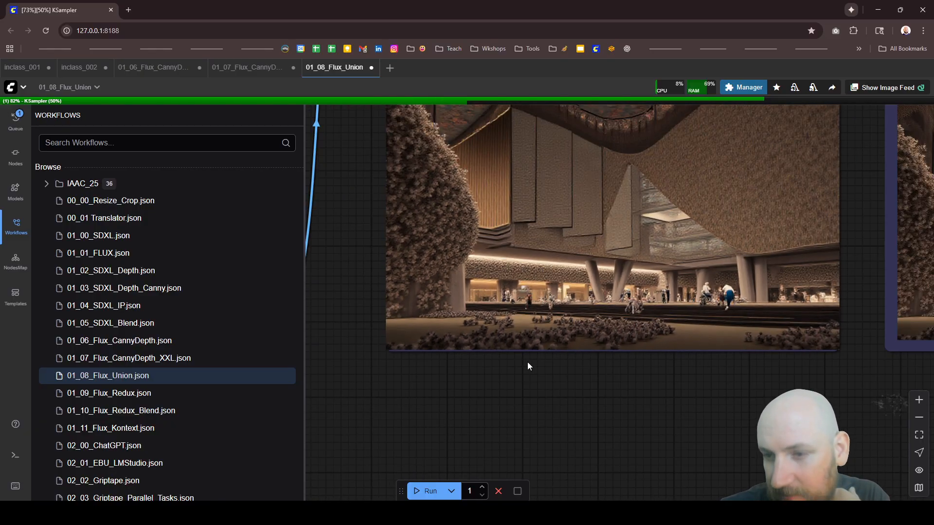
Step: View the Image Comparer and Image Save previews side by side until the run finishes
{"action": "scroll", "coordinate": [734, 360], "scroll_direction": "up", "scroll_amount": 5}
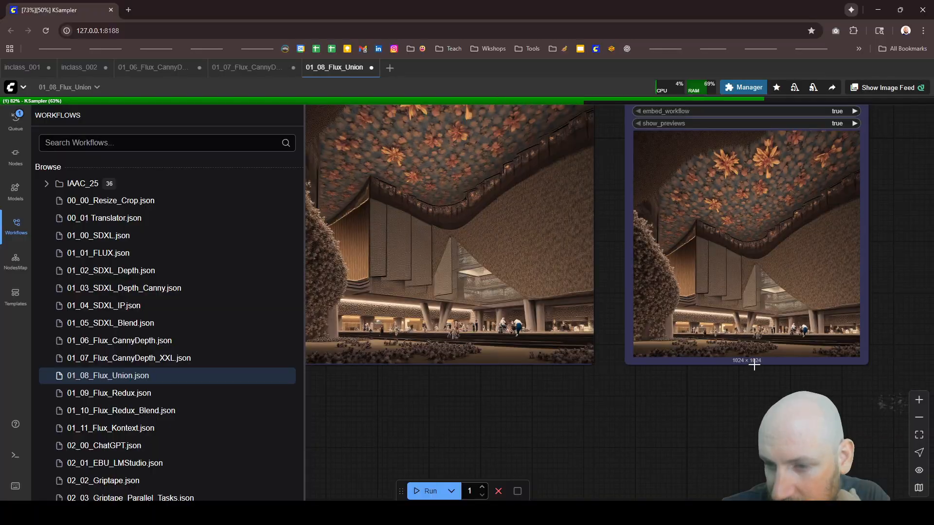
{"action": "scroll", "coordinate": [752, 373], "scroll_direction": "down", "scroll_amount": 2}
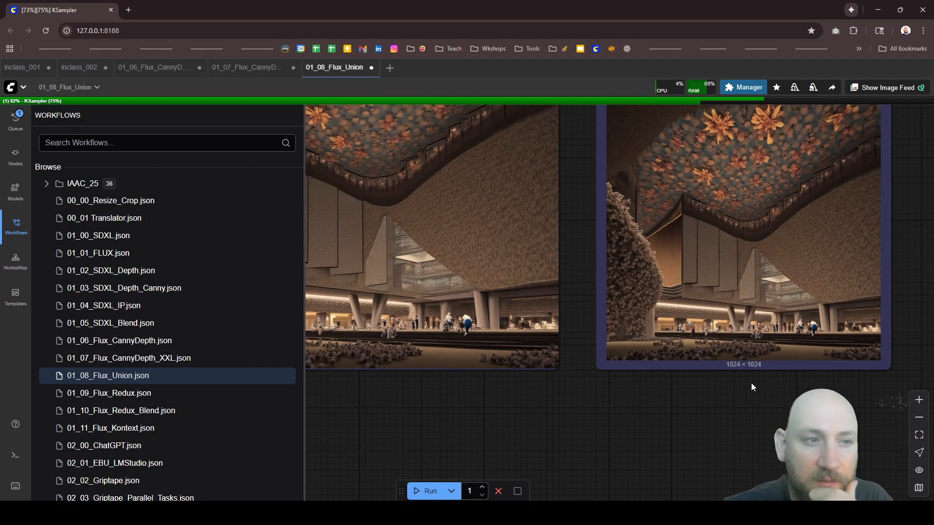
{"action": "scroll", "coordinate": [751, 383], "scroll_direction": "down", "scroll_amount": 2}
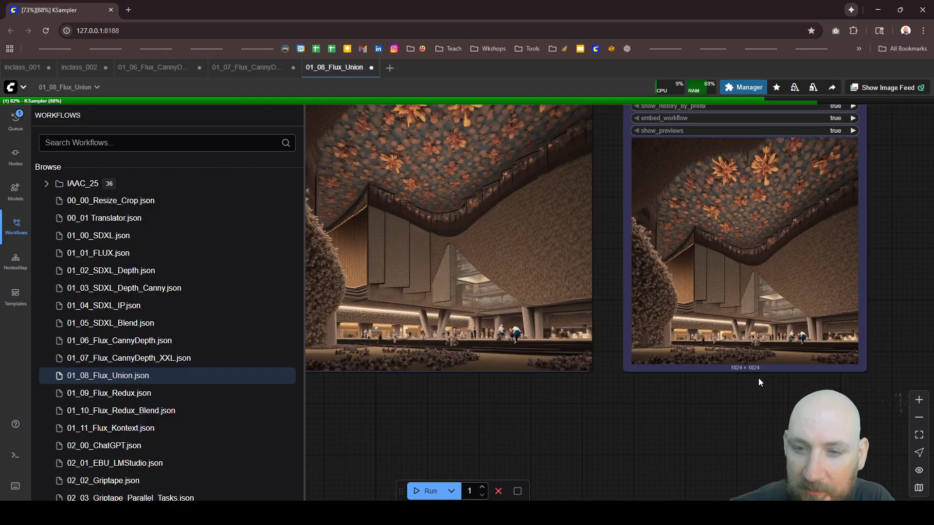
{"action": "scroll", "coordinate": [757, 378], "scroll_direction": "down", "scroll_amount": 2}
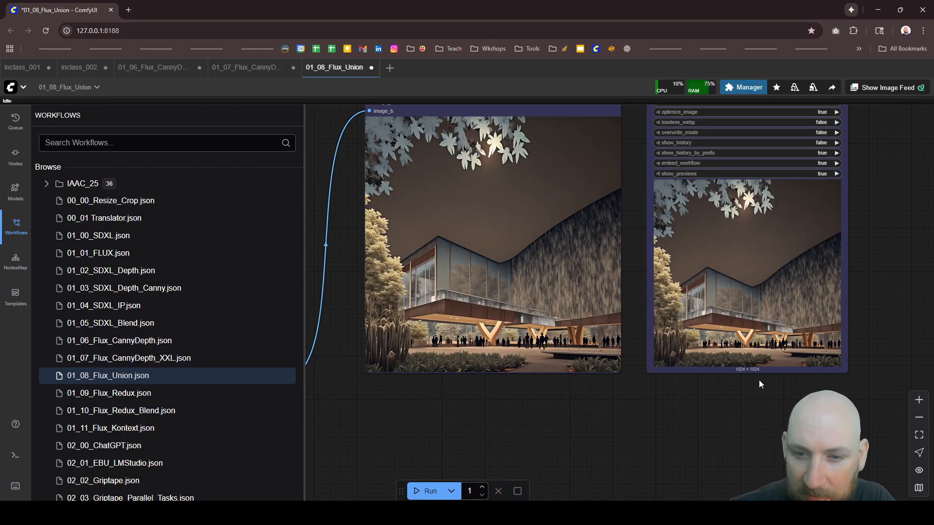
Step: Examine the newly generated building image up close and as a whole in the Image Comparer node
{"action": "scroll", "coordinate": [528, 365], "scroll_direction": "up", "scroll_amount": 6}
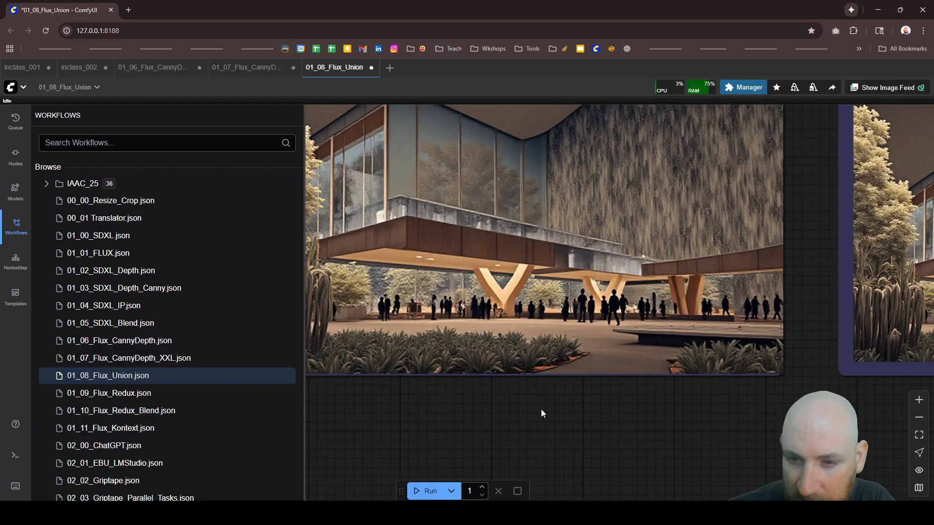
{"action": "scroll", "coordinate": [579, 416], "scroll_direction": "down", "scroll_amount": 2}
{"action": "scroll", "coordinate": [590, 417], "scroll_direction": "down", "scroll_amount": 2}
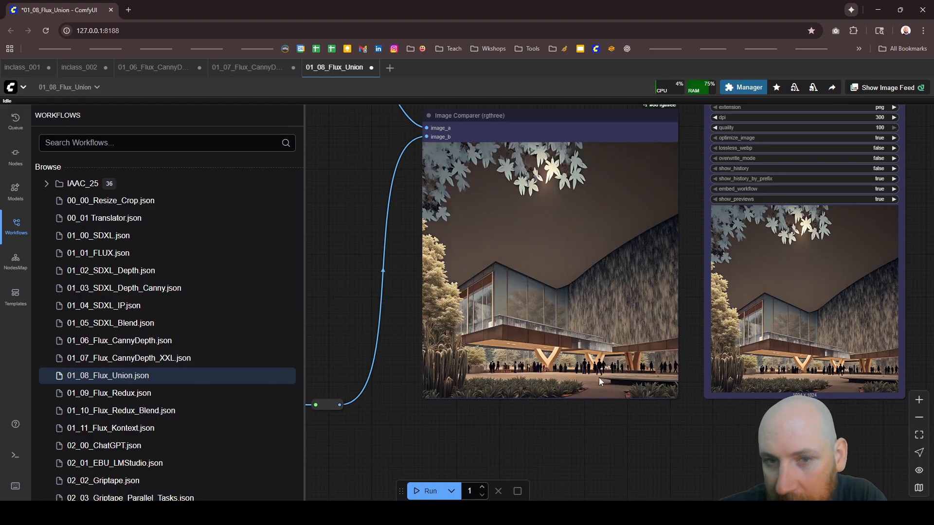
{"action": "scroll", "coordinate": [666, 272], "scroll_direction": "up", "scroll_amount": 2}
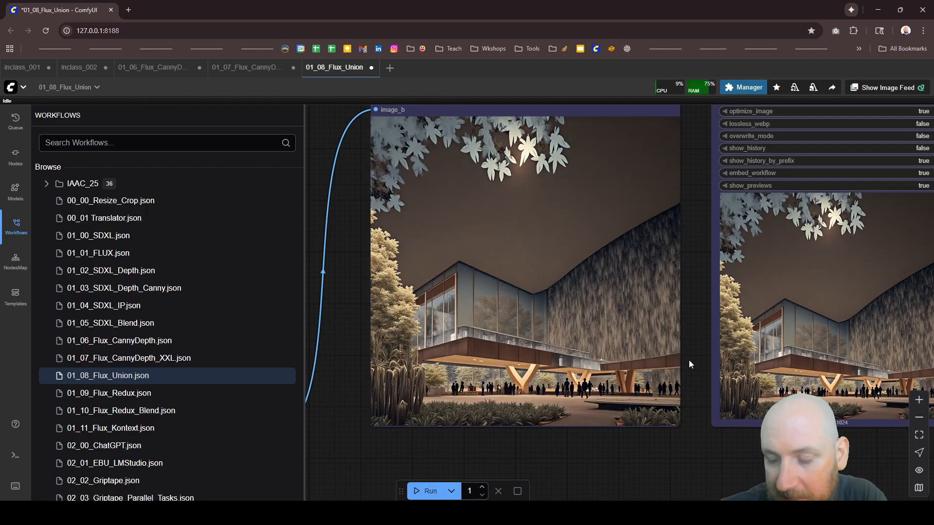
{"action": "scroll", "coordinate": [687, 364], "scroll_direction": "down", "scroll_amount": 5}
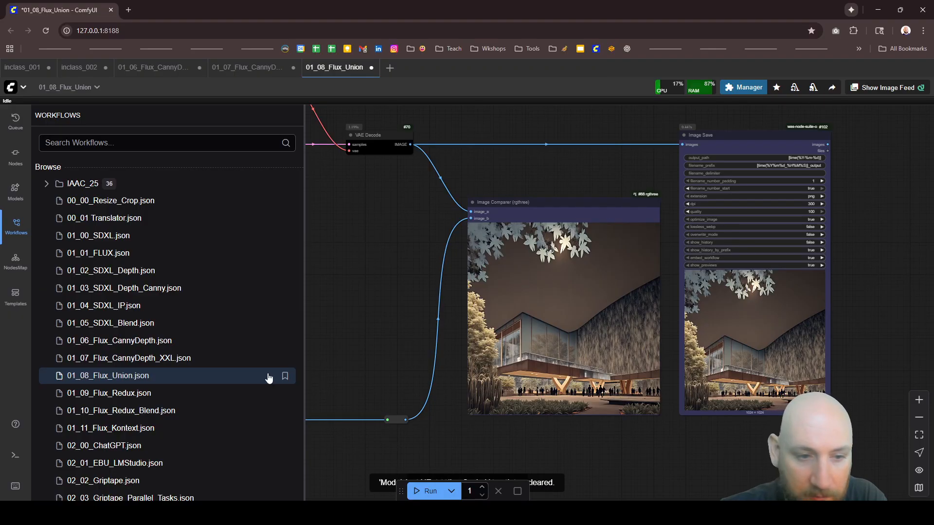
Step: Open the 01_09_Flux_Redux workflow and run it
{"action": "left_click", "coordinate": [122, 394]}
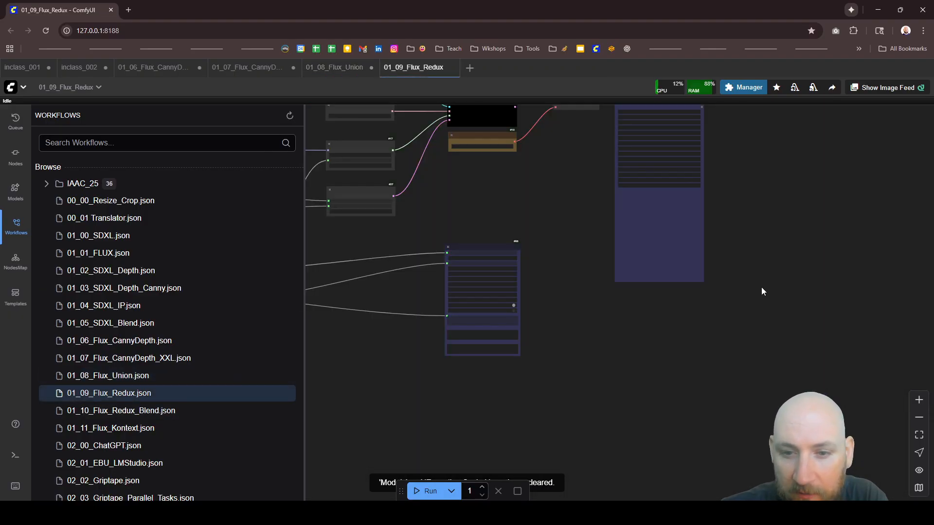
{"action": "scroll", "coordinate": [762, 350], "scroll_direction": "down", "scroll_amount": 8}
{"action": "scroll", "coordinate": [720, 330], "scroll_direction": "up", "scroll_amount": 6}
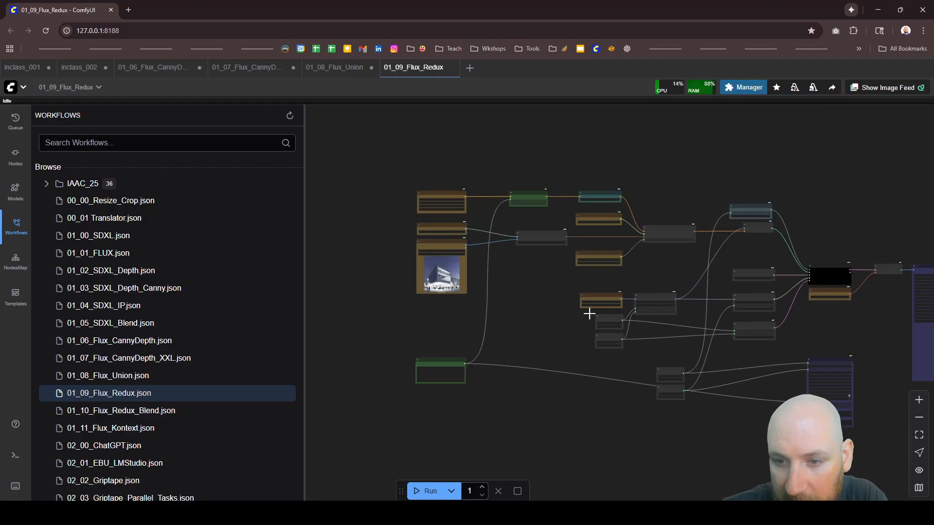
{"action": "left_click", "coordinate": [430, 491]}
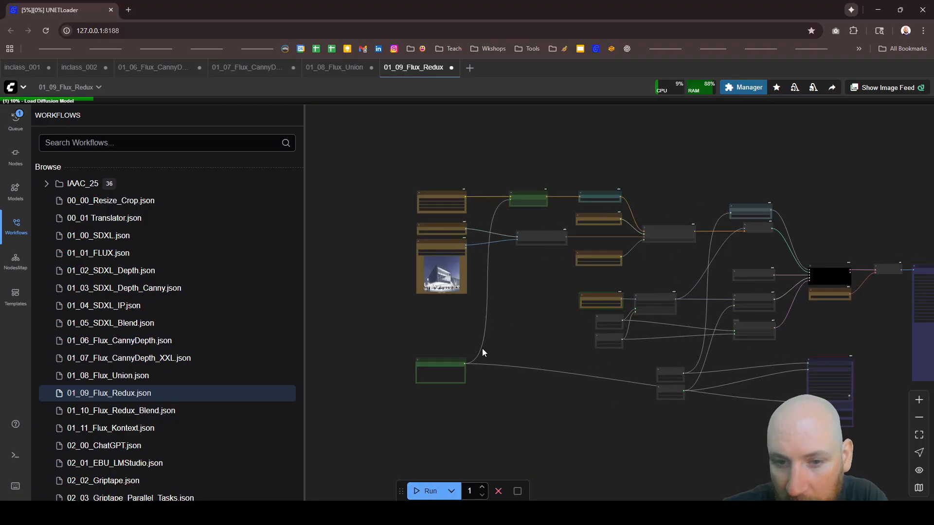
Step: Check the text prompt node, the input building image and the overall layout of the Flux Redux graph
{"action": "scroll", "coordinate": [437, 372], "scroll_direction": "up", "scroll_amount": 6}
{"action": "scroll", "coordinate": [417, 382], "scroll_direction": "up", "scroll_amount": 5}
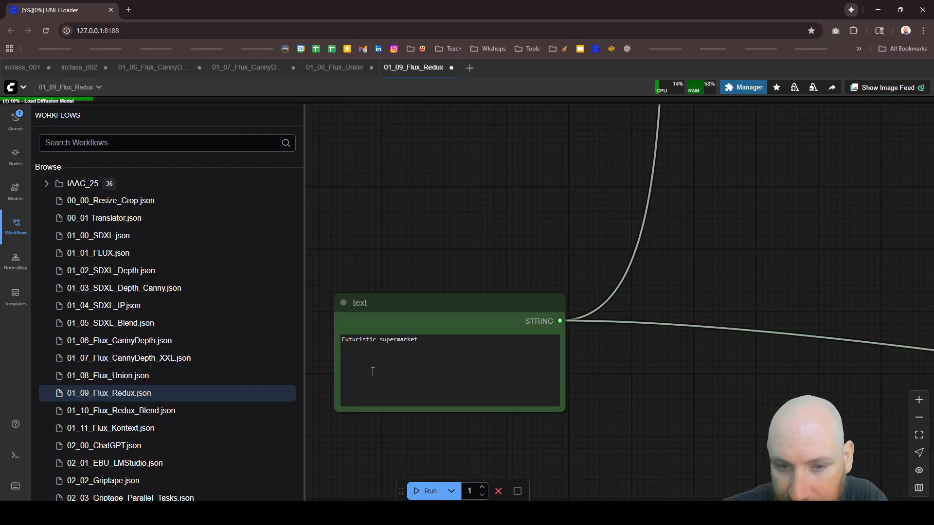
{"action": "scroll", "coordinate": [373, 372], "scroll_direction": "down", "scroll_amount": 6}
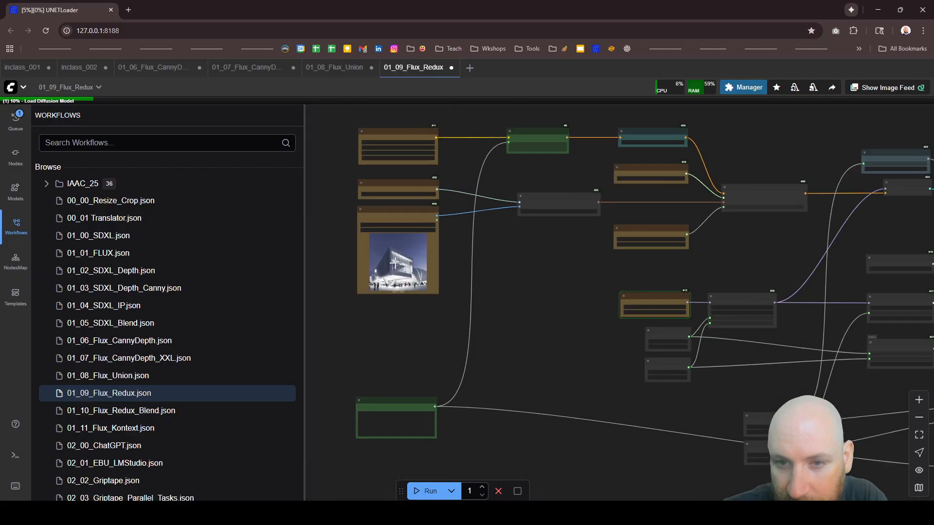
{"action": "scroll", "coordinate": [463, 148], "scroll_direction": "up", "scroll_amount": 2}
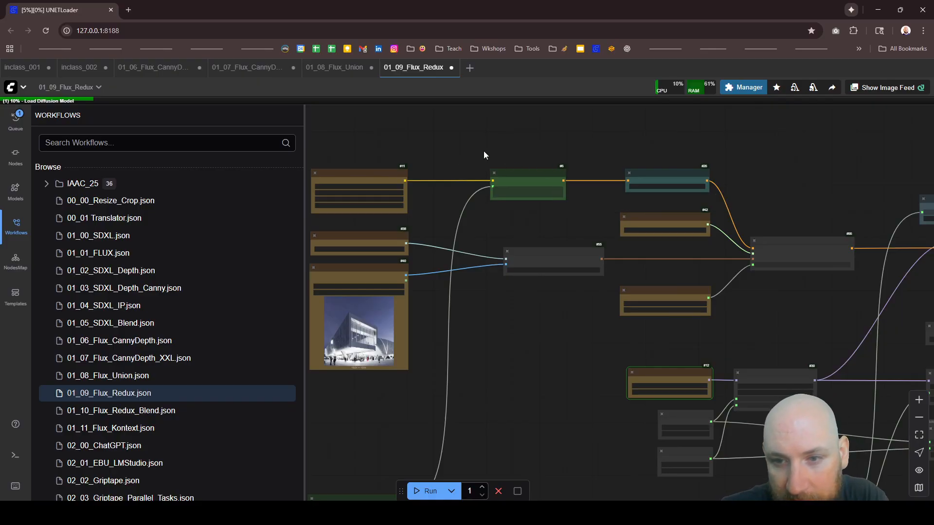
{"action": "scroll", "coordinate": [469, 193], "scroll_direction": "down", "scroll_amount": 5}
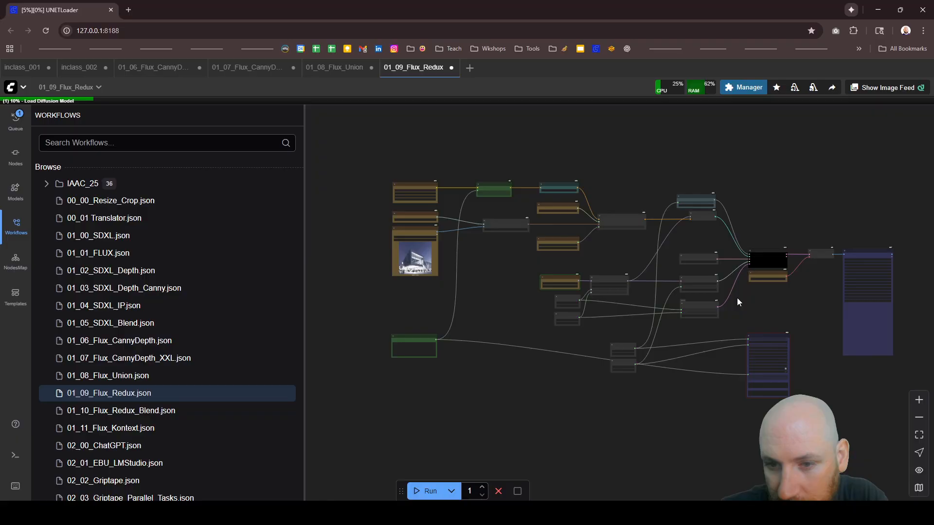
Step: Check the Load Diffusion Model node and follow its model link through ModelSamplingFlux to the BasicScheduler
{"action": "scroll", "coordinate": [535, 283], "scroll_direction": "up", "scroll_amount": 6}
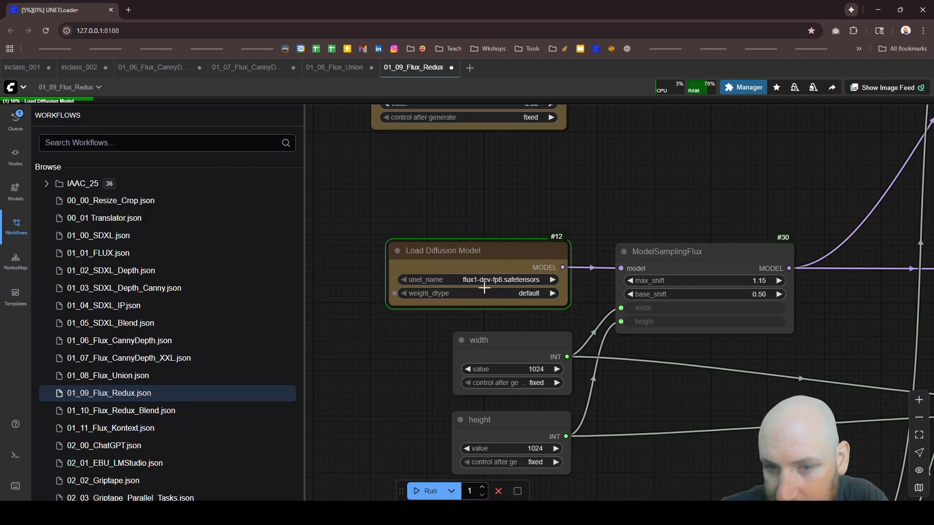
{"action": "scroll", "coordinate": [482, 282], "scroll_direction": "down", "scroll_amount": 6}
{"action": "scroll", "coordinate": [733, 268], "scroll_direction": "up", "scroll_amount": 5}
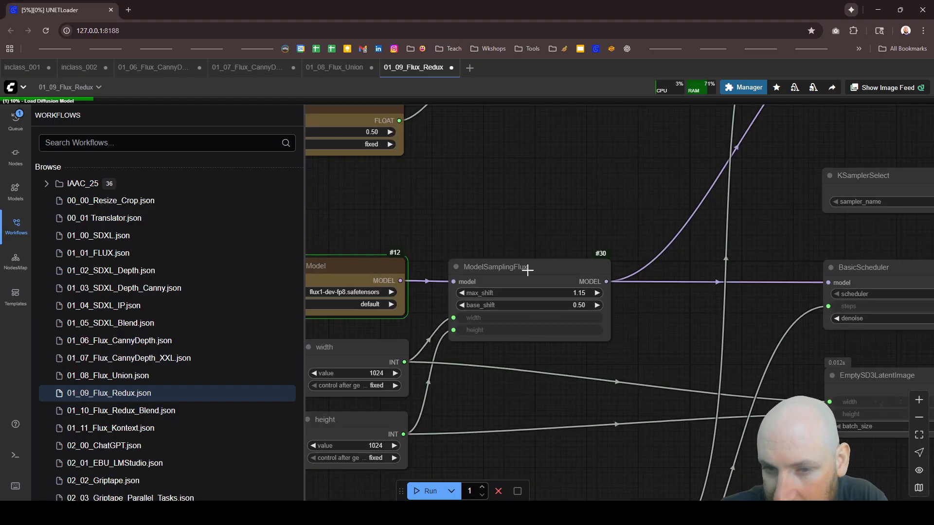
{"action": "scroll", "coordinate": [501, 272], "scroll_direction": "down", "scroll_amount": 6}
{"action": "scroll", "coordinate": [782, 258], "scroll_direction": "up", "scroll_amount": 5}
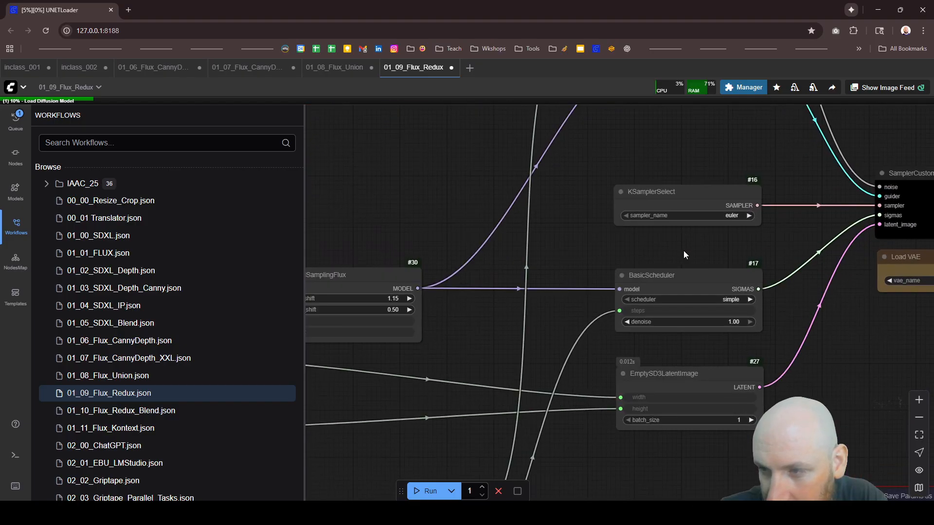
Step: Inspect the Save Params as SVG node's settings, opening its output_path value and closing it without an entry
{"action": "scroll", "coordinate": [671, 249], "scroll_direction": "down", "scroll_amount": 12}
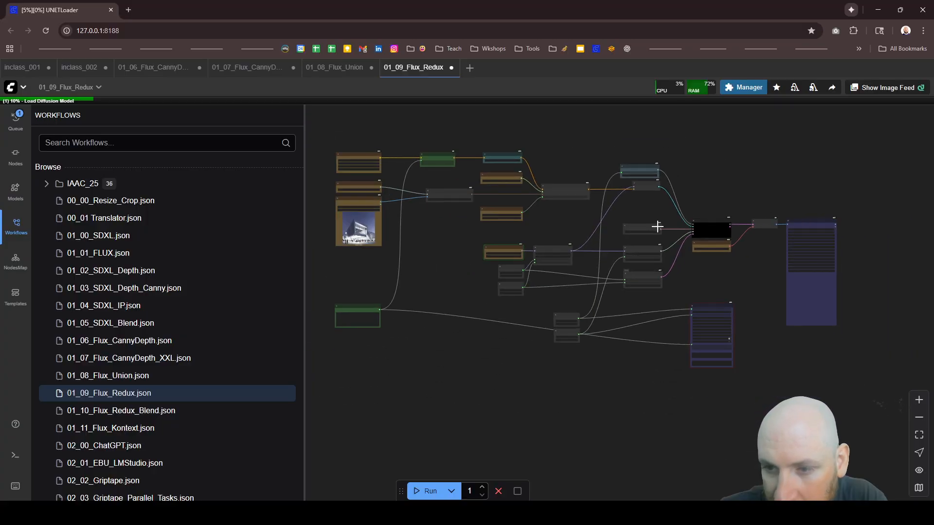
{"action": "scroll", "coordinate": [724, 343], "scroll_direction": "up", "scroll_amount": 10}
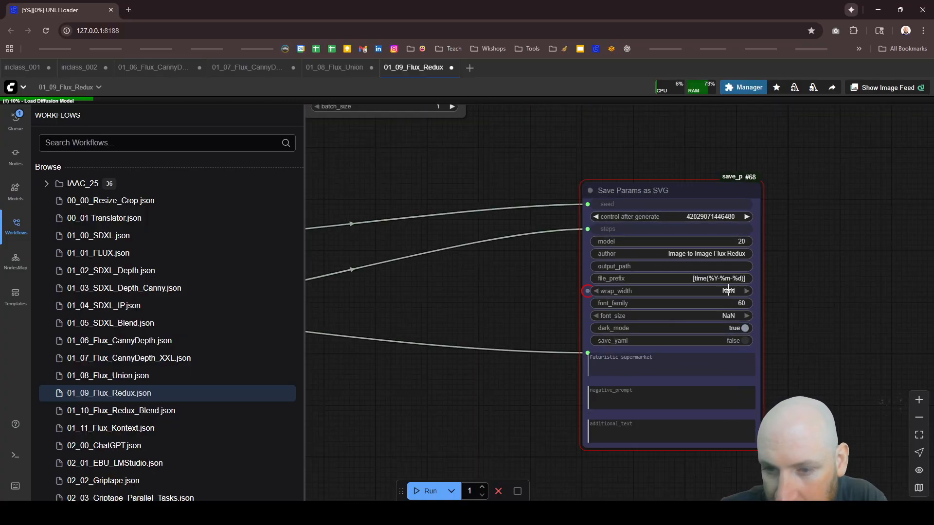
{"action": "left_click", "coordinate": [726, 266]}
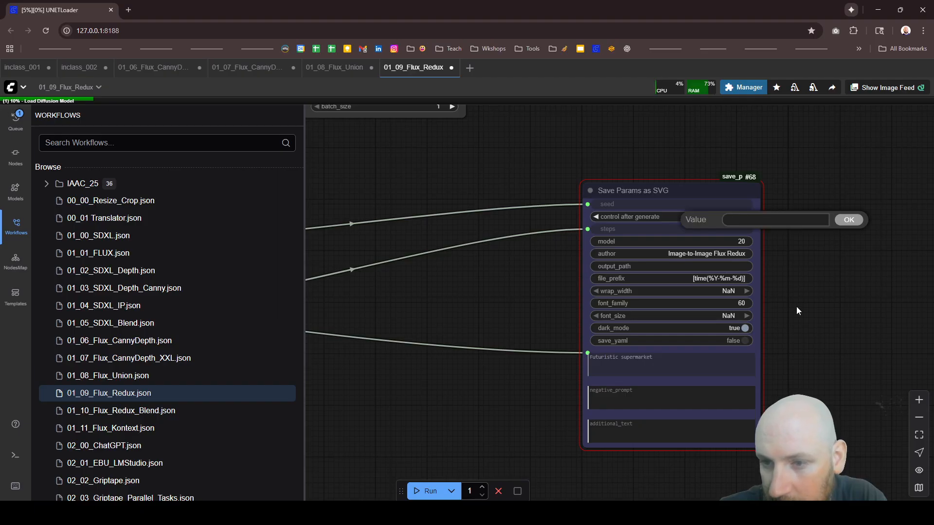
{"action": "left_click", "coordinate": [795, 309]}
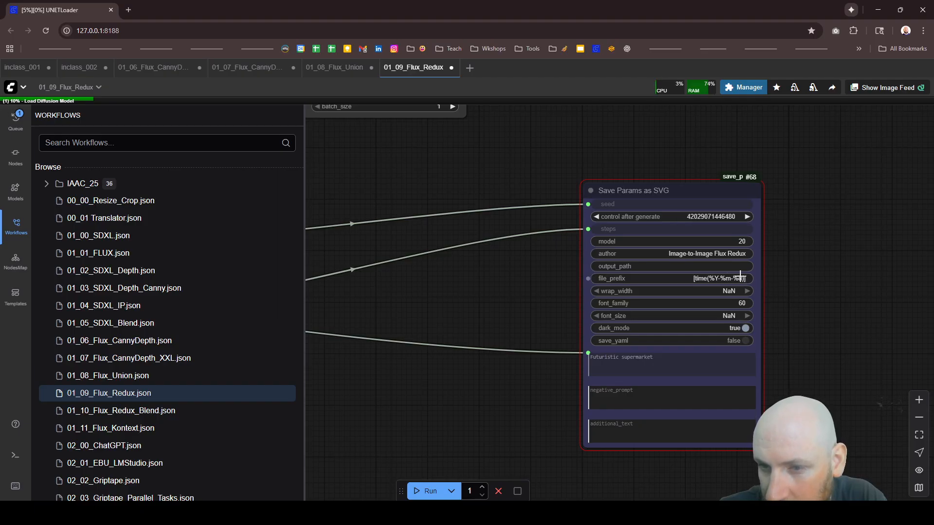
{"action": "scroll", "coordinate": [740, 276], "scroll_direction": "down", "scroll_amount": 2}
{"action": "scroll", "coordinate": [740, 276], "scroll_direction": "down", "scroll_amount": 1}
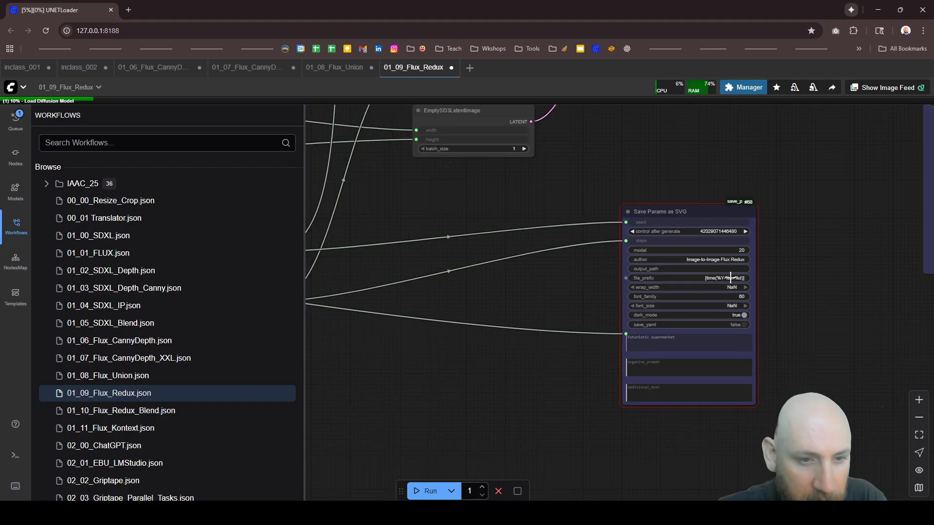
Step: Bypass the Save Params as SVG node and queue the Flux Redux workflow again
{"action": "scroll", "coordinate": [731, 277], "scroll_direction": "down", "scroll_amount": 3}
{"action": "scroll", "coordinate": [705, 249], "scroll_direction": "up", "scroll_amount": 5}
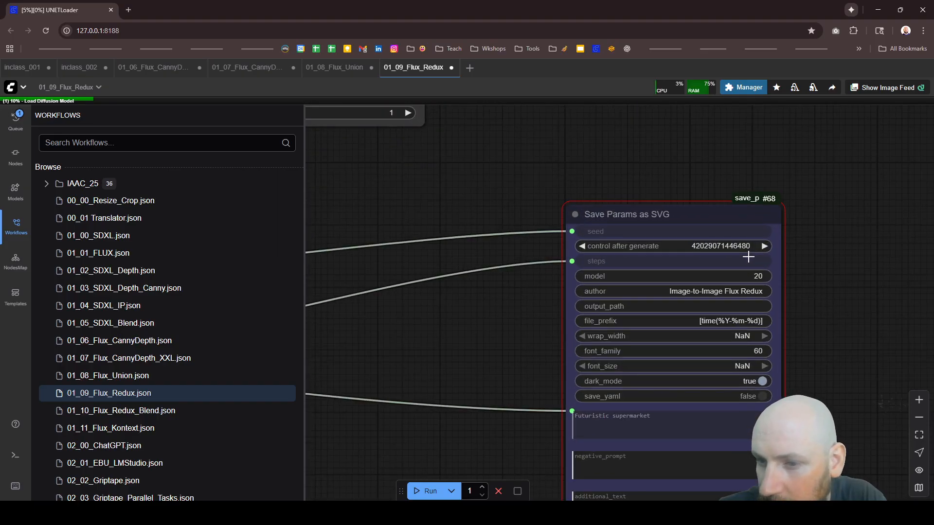
{"action": "left_click", "coordinate": [753, 306]}
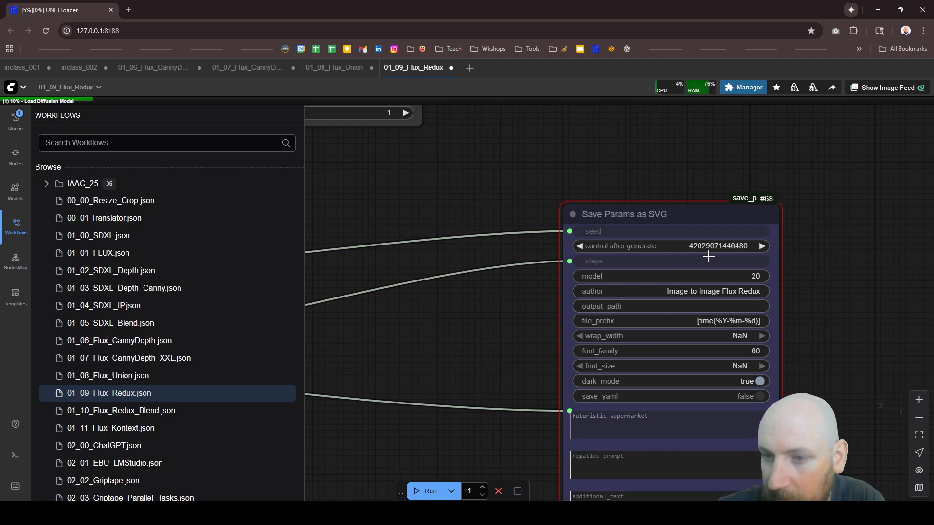
{"action": "left_click", "coordinate": [710, 257]}
{"action": "key", "text": "ctrl+b"}
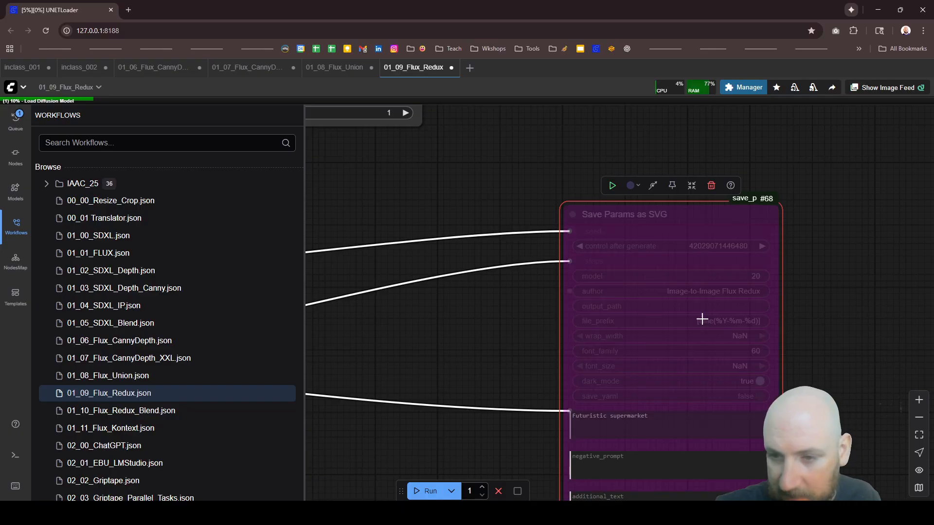
{"action": "key", "text": "ctrl+Return"}
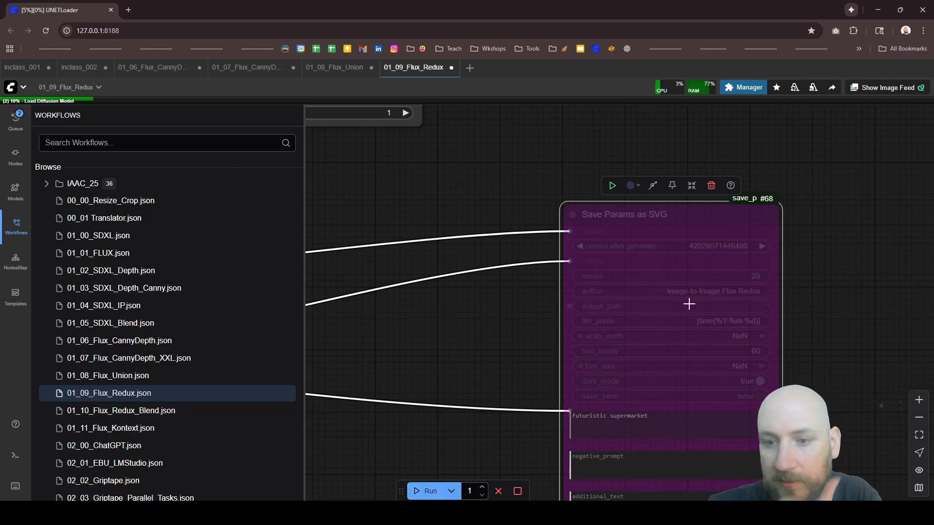
Step: Examine the SamplerCustomAdvanced node and the guider, sampler, scheduler, latent, VAE and Image Save nodes connected around it
{"action": "scroll", "coordinate": [495, 384], "scroll_direction": "down", "scroll_amount": 8}
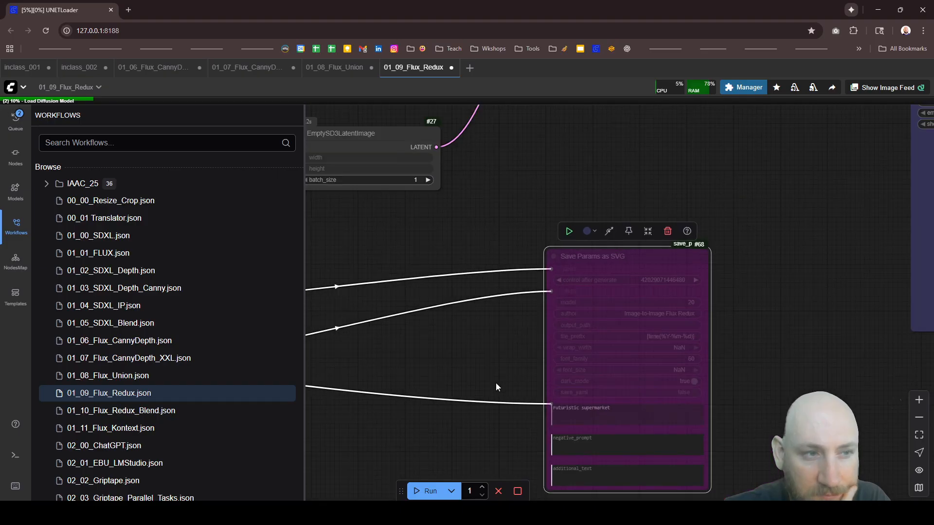
{"action": "scroll", "coordinate": [681, 338], "scroll_direction": "down", "scroll_amount": 4}
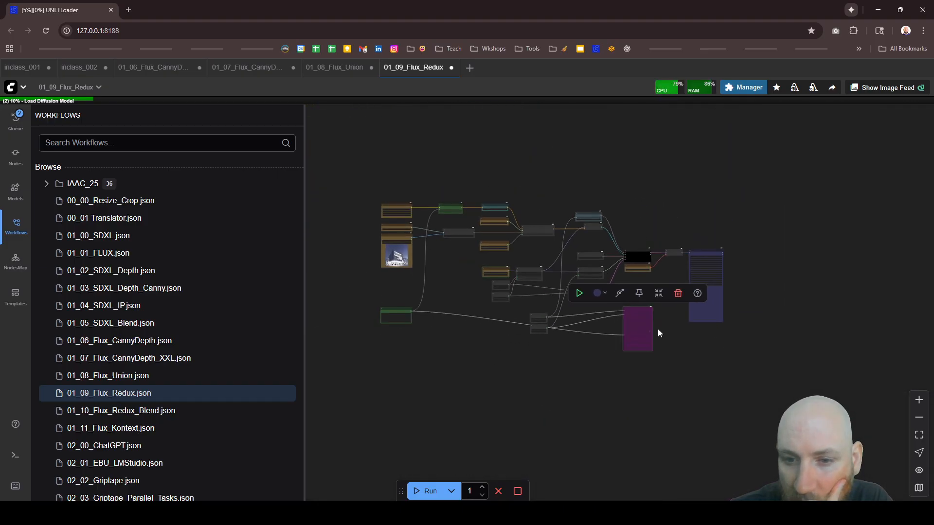
{"action": "scroll", "coordinate": [534, 257], "scroll_direction": "up", "scroll_amount": 3}
{"action": "scroll", "coordinate": [732, 243], "scroll_direction": "up", "scroll_amount": 3}
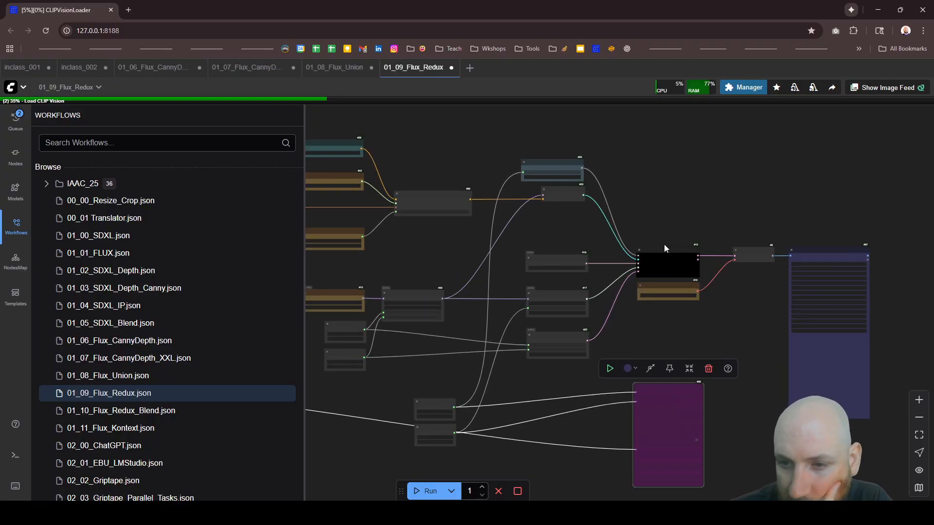
{"action": "scroll", "coordinate": [666, 243], "scroll_direction": "up", "scroll_amount": 5}
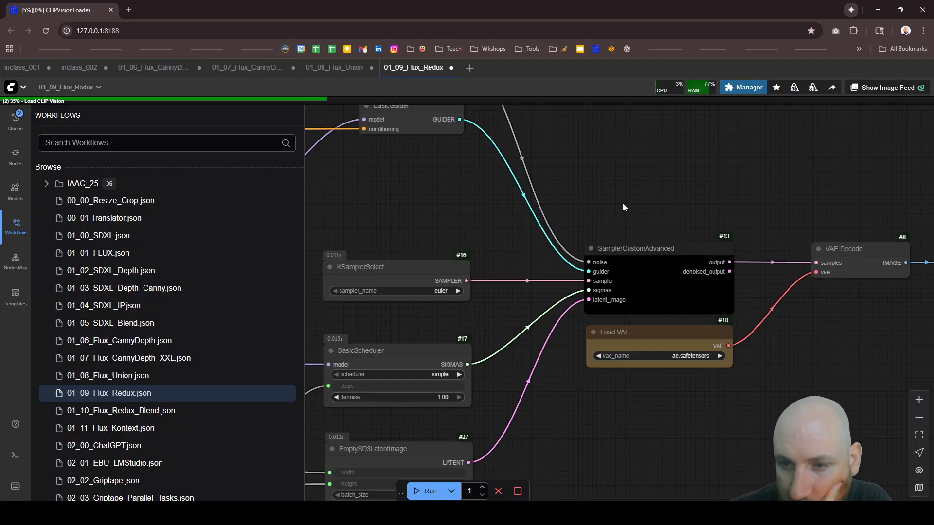
{"action": "scroll", "coordinate": [602, 194], "scroll_direction": "down", "scroll_amount": 1}
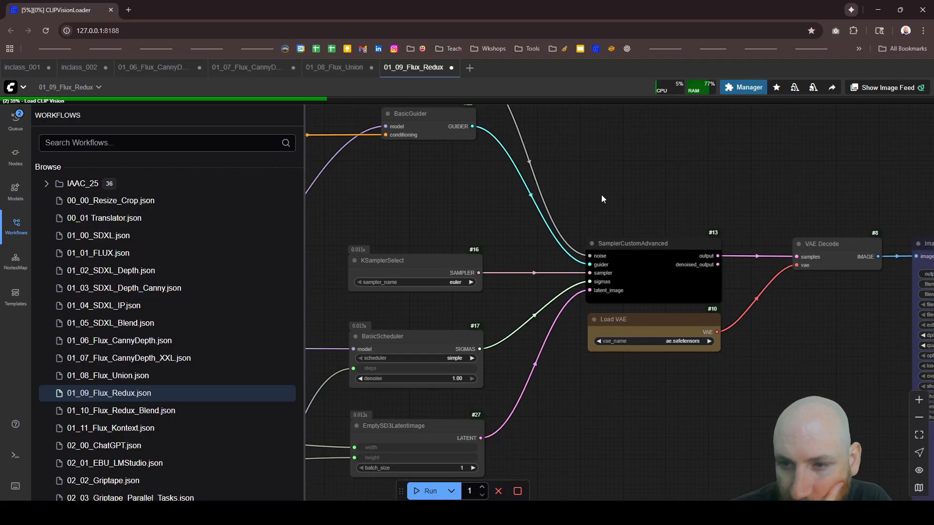
{"action": "scroll", "coordinate": [601, 199], "scroll_direction": "down", "scroll_amount": 5}
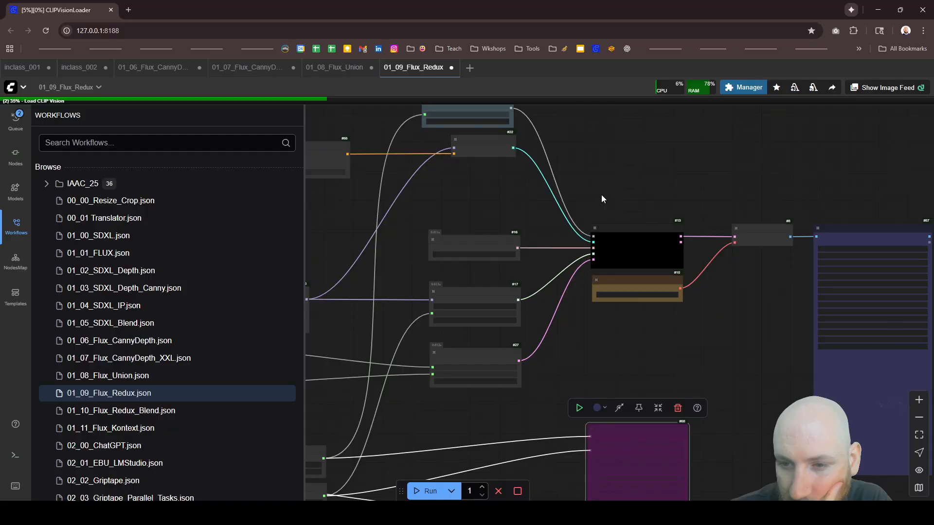
{"action": "scroll", "coordinate": [601, 199], "scroll_direction": "down", "scroll_amount": 1}
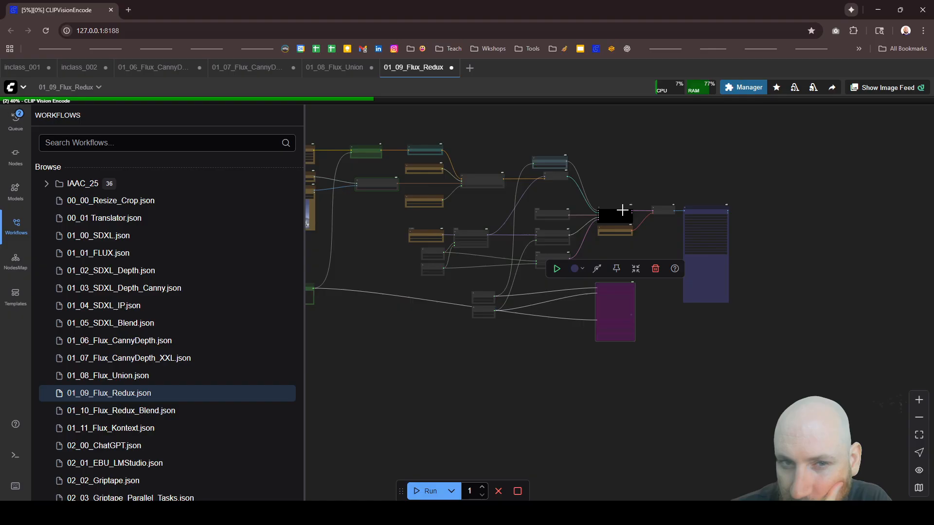
{"action": "scroll", "coordinate": [623, 211], "scroll_direction": "up", "scroll_amount": 6}
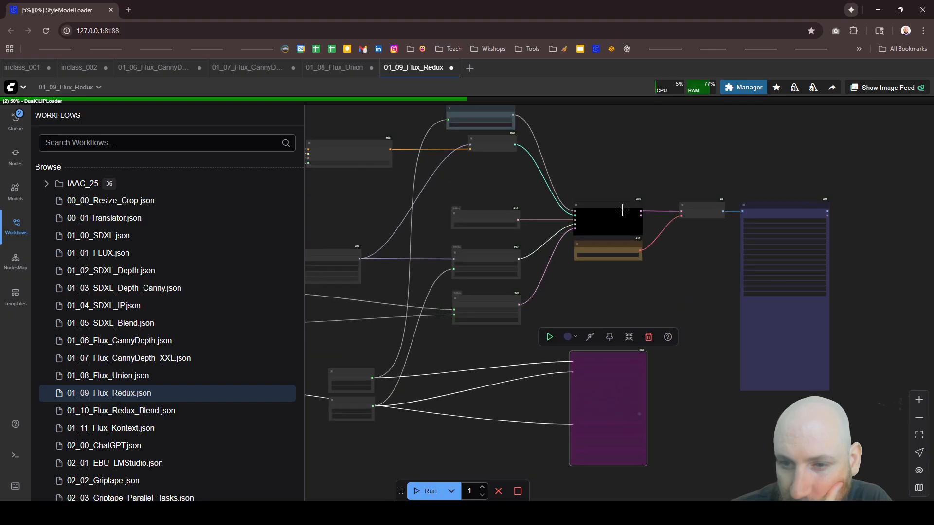
{"action": "scroll", "coordinate": [622, 210], "scroll_direction": "up", "scroll_amount": 5}
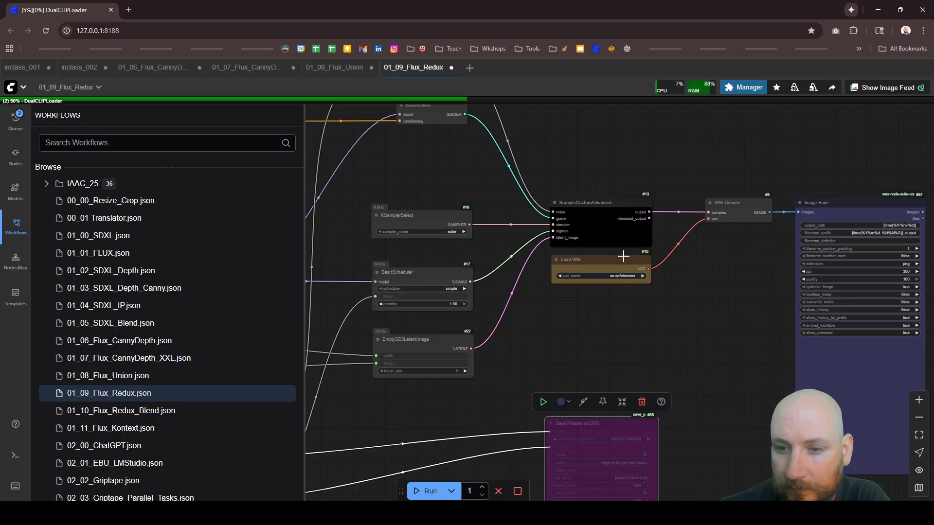
{"action": "scroll", "coordinate": [623, 256], "scroll_direction": "down", "scroll_amount": 5}
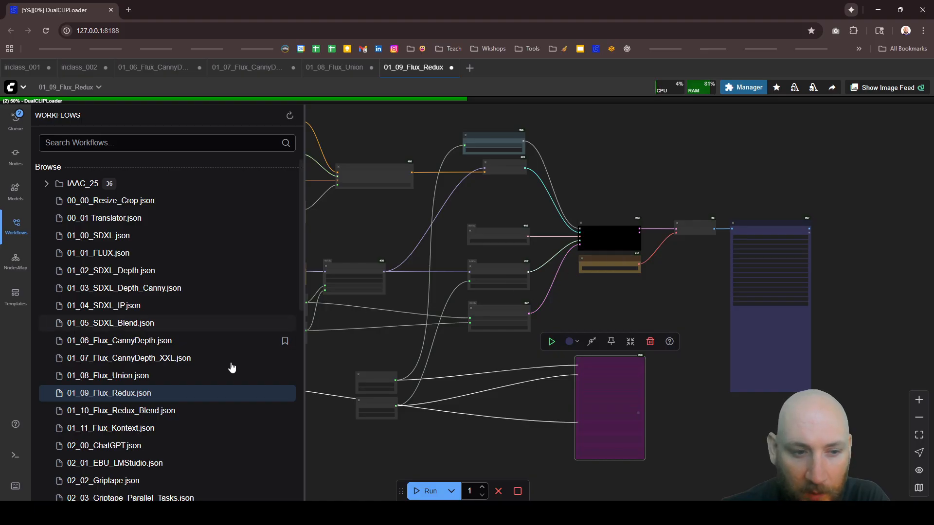
Step: Open the 01_10_Flux_Redux_Blend workflow and look over its layout and its two input images
{"action": "left_click", "coordinate": [135, 411]}
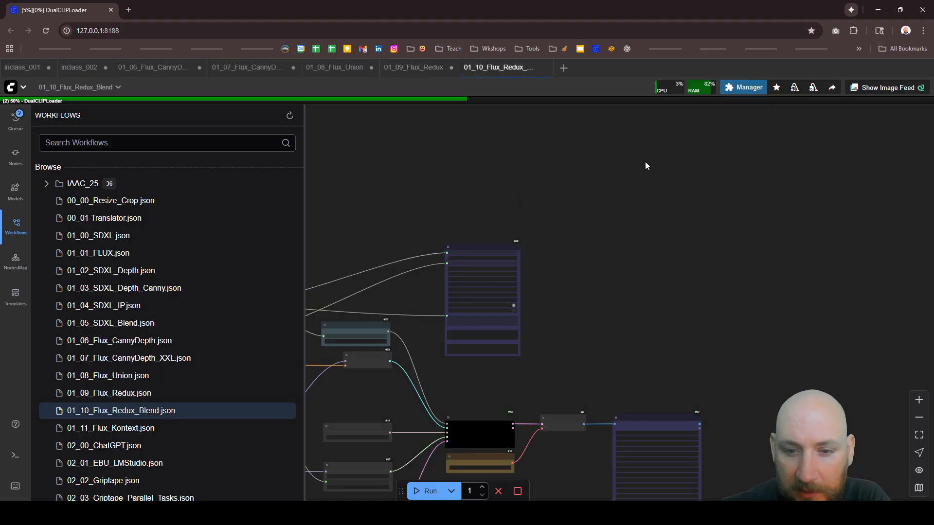
{"action": "scroll", "coordinate": [724, 187], "scroll_direction": "down", "scroll_amount": 12}
{"action": "scroll", "coordinate": [518, 303], "scroll_direction": "up", "scroll_amount": 5}
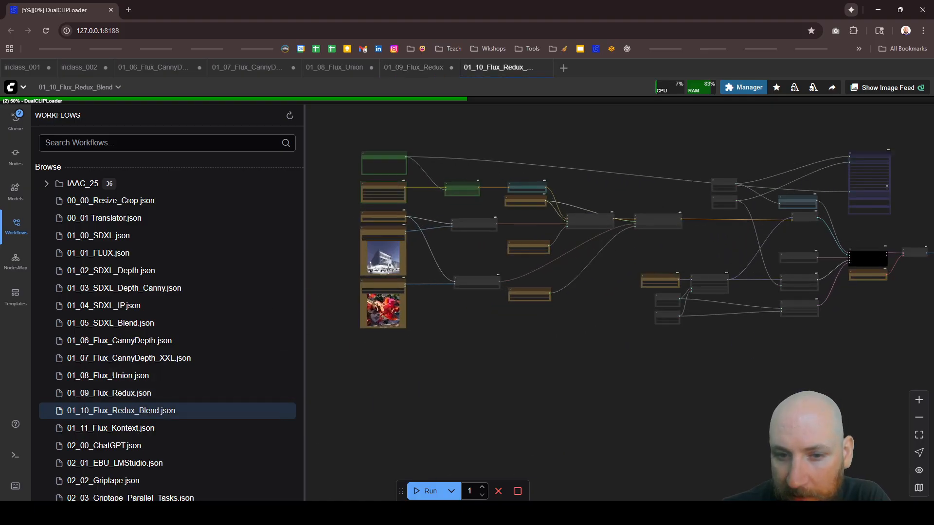
{"action": "scroll", "coordinate": [432, 224], "scroll_direction": "down", "scroll_amount": 3}
{"action": "scroll", "coordinate": [578, 205], "scroll_direction": "up", "scroll_amount": 5}
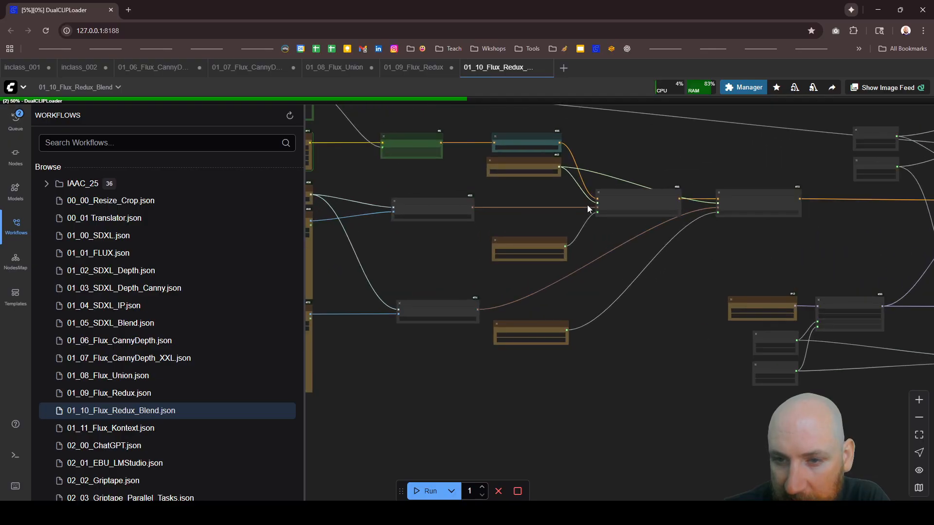
{"action": "scroll", "coordinate": [650, 225], "scroll_direction": "down", "scroll_amount": 5}
{"action": "scroll", "coordinate": [404, 234], "scroll_direction": "up", "scroll_amount": 6}
{"action": "scroll", "coordinate": [404, 233], "scroll_direction": "up", "scroll_amount": 2}
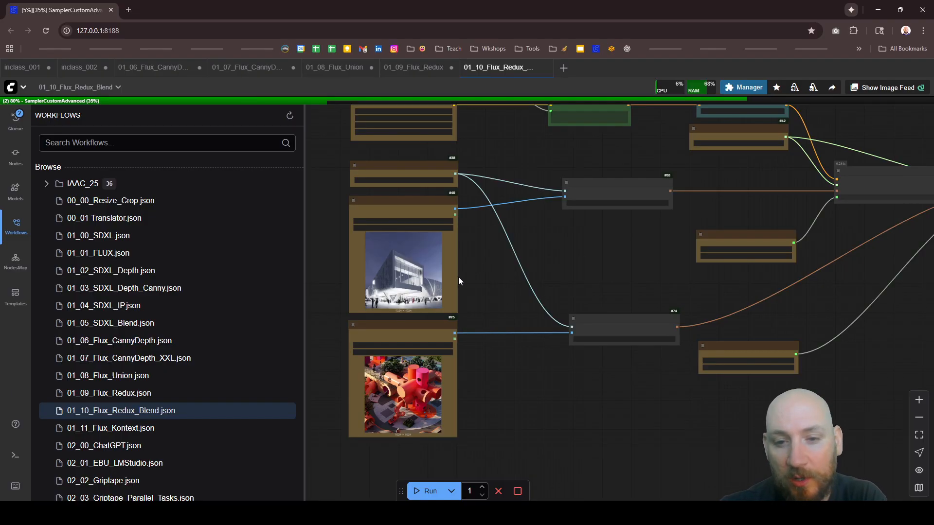
Step: Trace both input images through the CLIP Vision Encode and Apply Style Model nodes to the sampler of the blend graph
{"action": "scroll", "coordinate": [458, 276], "scroll_direction": "down", "scroll_amount": 10}
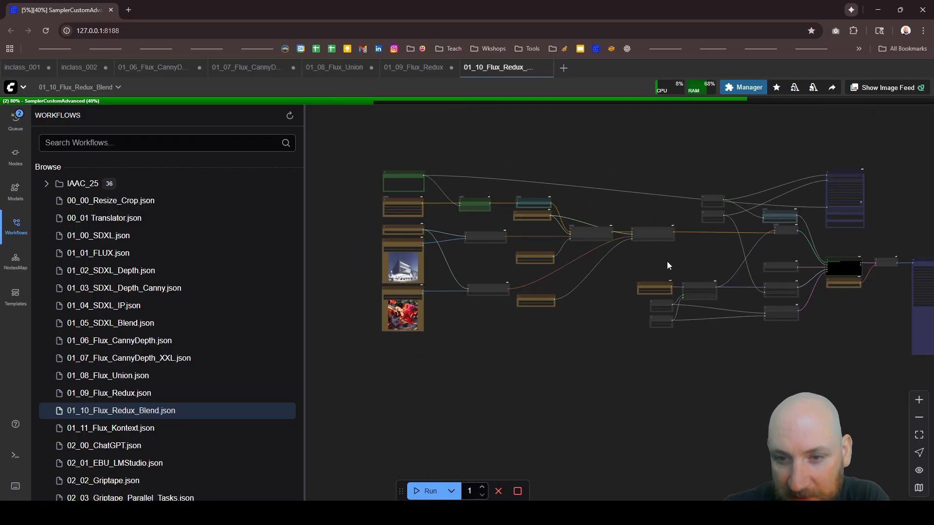
{"action": "scroll", "coordinate": [667, 265], "scroll_direction": "up", "scroll_amount": 2}
{"action": "scroll", "coordinate": [440, 215], "scroll_direction": "down", "scroll_amount": 3}
{"action": "scroll", "coordinate": [605, 219], "scroll_direction": "up", "scroll_amount": 5}
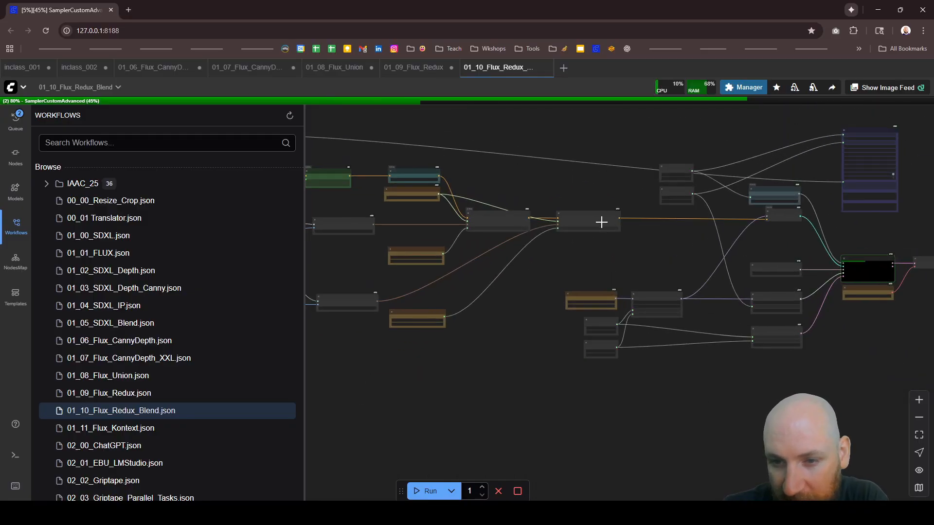
{"action": "scroll", "coordinate": [381, 258], "scroll_direction": "up", "scroll_amount": 6}
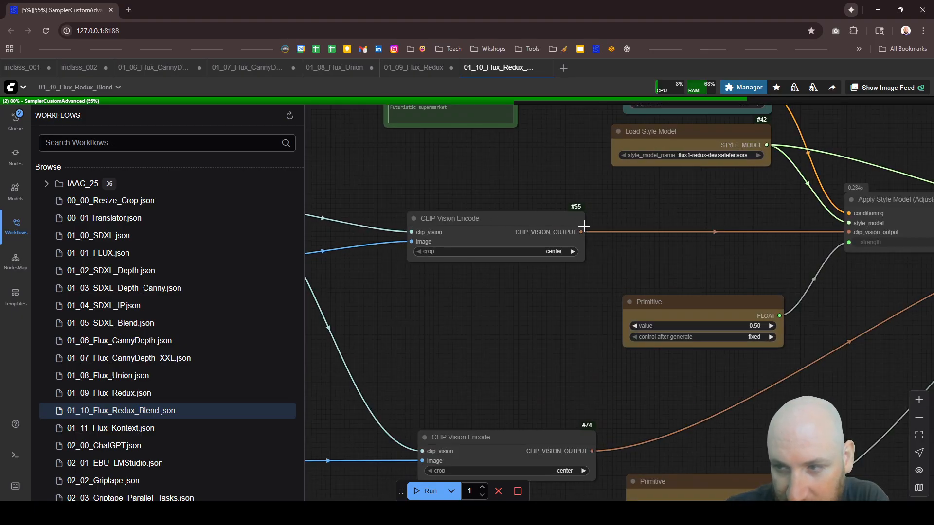
{"action": "scroll", "coordinate": [701, 246], "scroll_direction": "down", "scroll_amount": 4}
{"action": "scroll", "coordinate": [708, 249], "scroll_direction": "up", "scroll_amount": 3}
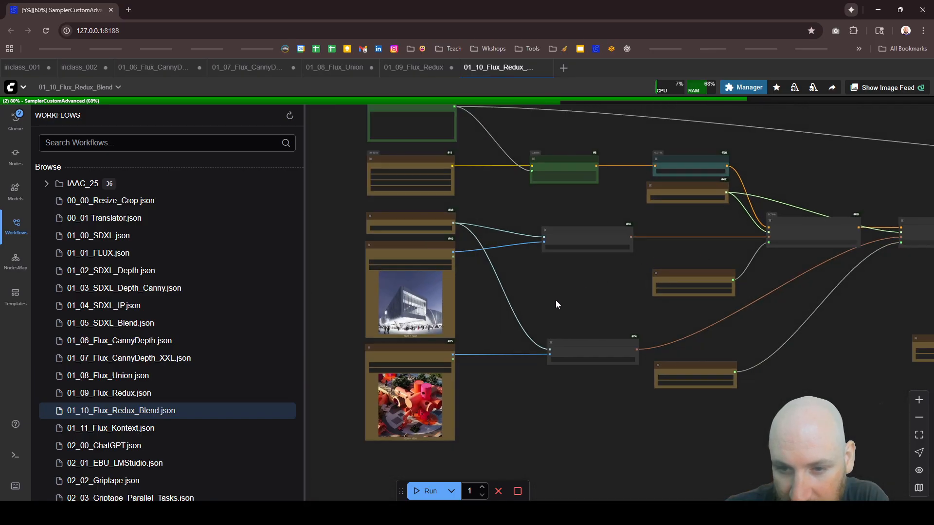
{"action": "scroll", "coordinate": [550, 299], "scroll_direction": "up", "scroll_amount": 1}
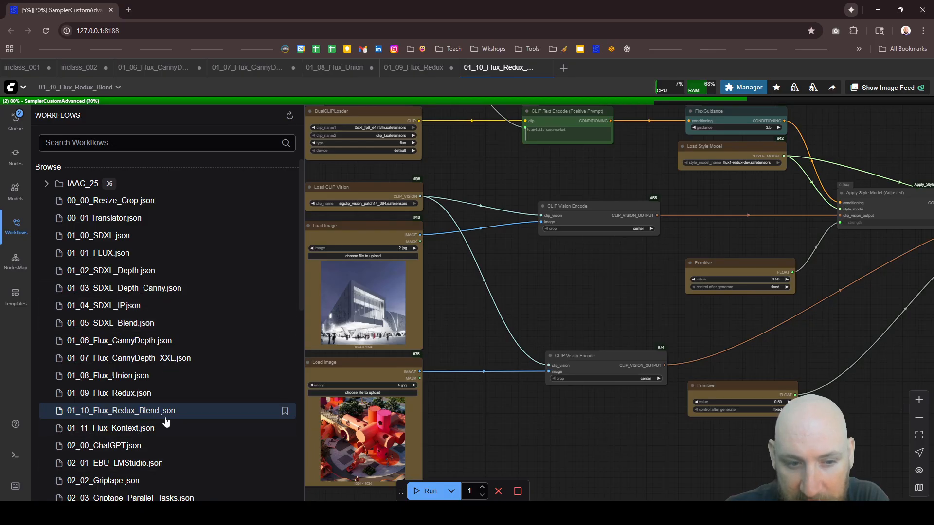
{"action": "scroll", "coordinate": [488, 298], "scroll_direction": "down", "scroll_amount": 5}
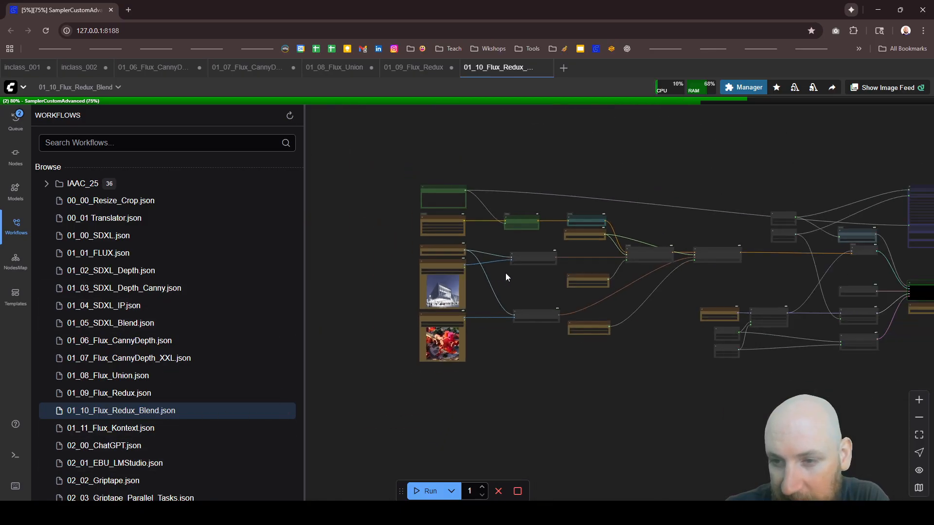
{"action": "scroll", "coordinate": [822, 263], "scroll_direction": "up", "scroll_amount": 3}
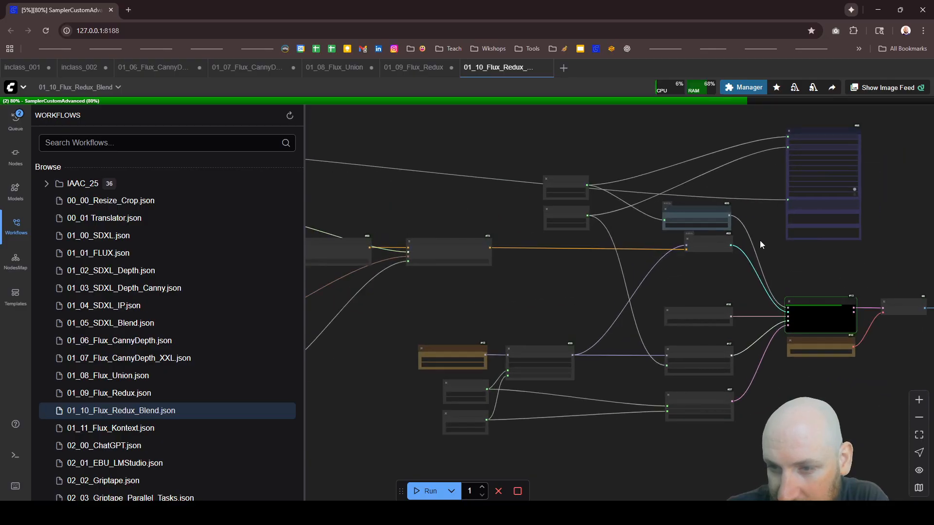
{"action": "scroll", "coordinate": [760, 240], "scroll_direction": "up", "scroll_amount": 5}
{"action": "scroll", "coordinate": [672, 177], "scroll_direction": "down", "scroll_amount": 5}
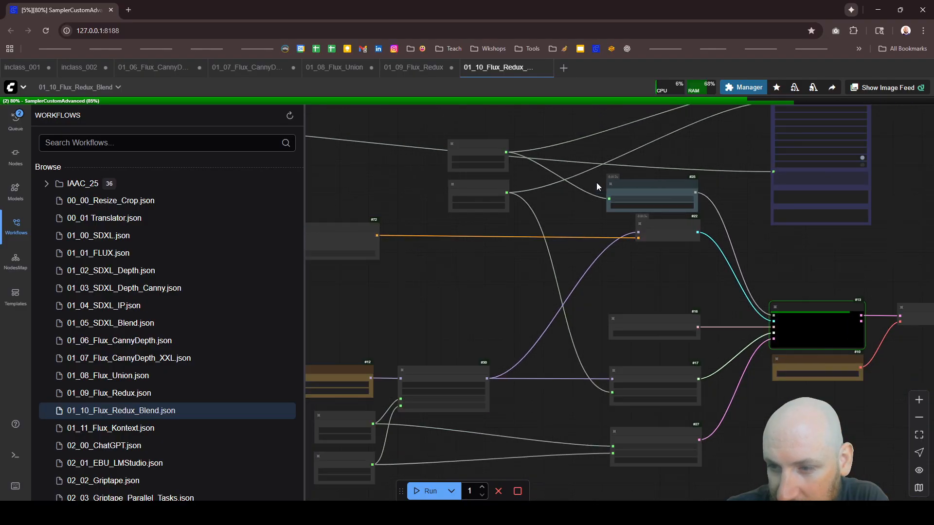
Step: Return to the 01_09_Flux_Redux workflow and inspect the generated building image in the Image Save node up close
{"action": "left_click", "coordinate": [422, 69]}
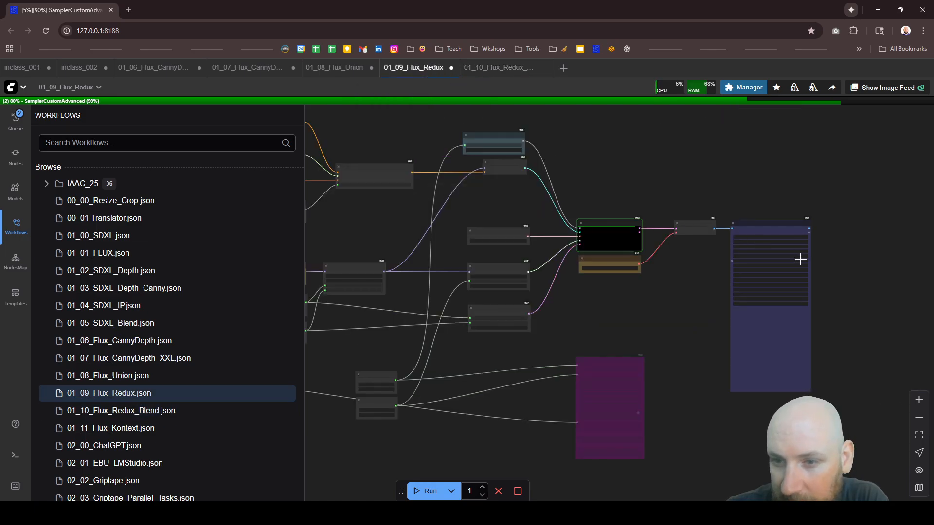
{"action": "scroll", "coordinate": [711, 232], "scroll_direction": "up", "scroll_amount": 2}
{"action": "scroll", "coordinate": [711, 232], "scroll_direction": "up", "scroll_amount": 1}
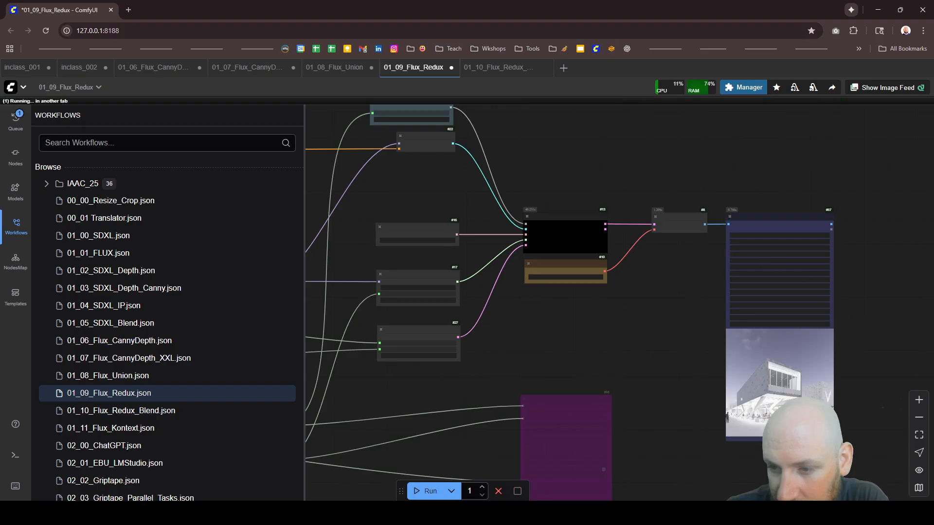
{"action": "scroll", "coordinate": [824, 396], "scroll_direction": "up", "scroll_amount": 5}
{"action": "scroll", "coordinate": [585, 259], "scroll_direction": "up", "scroll_amount": 1}
{"action": "scroll", "coordinate": [734, 341], "scroll_direction": "up", "scroll_amount": 4}
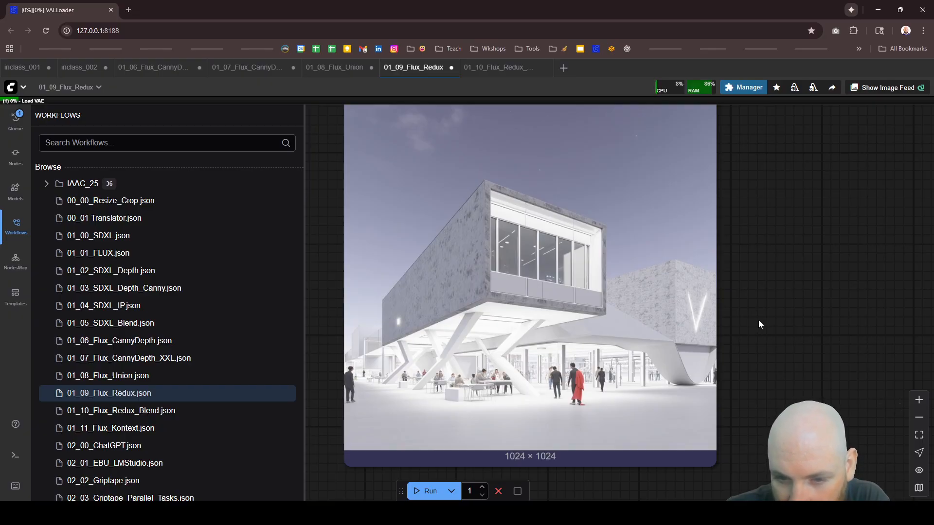
{"action": "scroll", "coordinate": [758, 325], "scroll_direction": "down", "scroll_amount": 5}
{"action": "scroll", "coordinate": [736, 222], "scroll_direction": "up", "scroll_amount": 3}
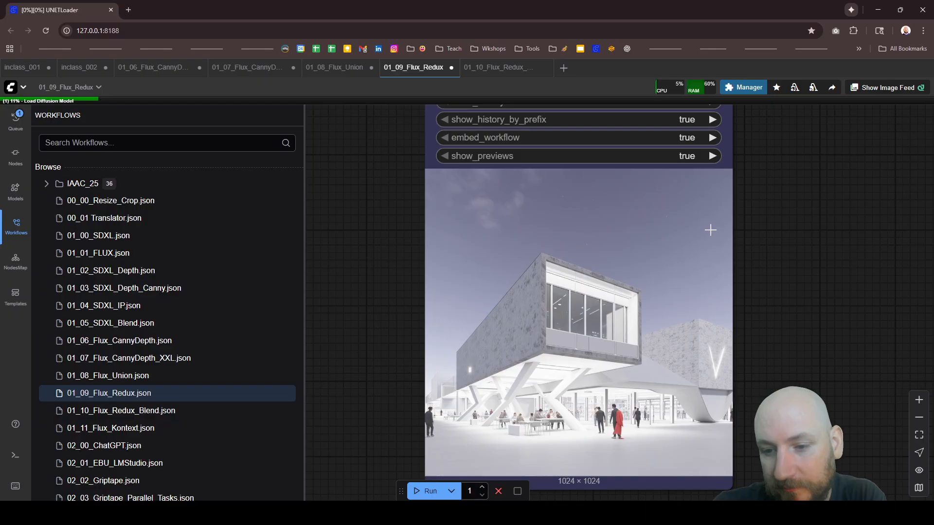
{"action": "scroll", "coordinate": [670, 202], "scroll_direction": "down", "scroll_amount": 2}
{"action": "scroll", "coordinate": [638, 309], "scroll_direction": "up", "scroll_amount": 2}
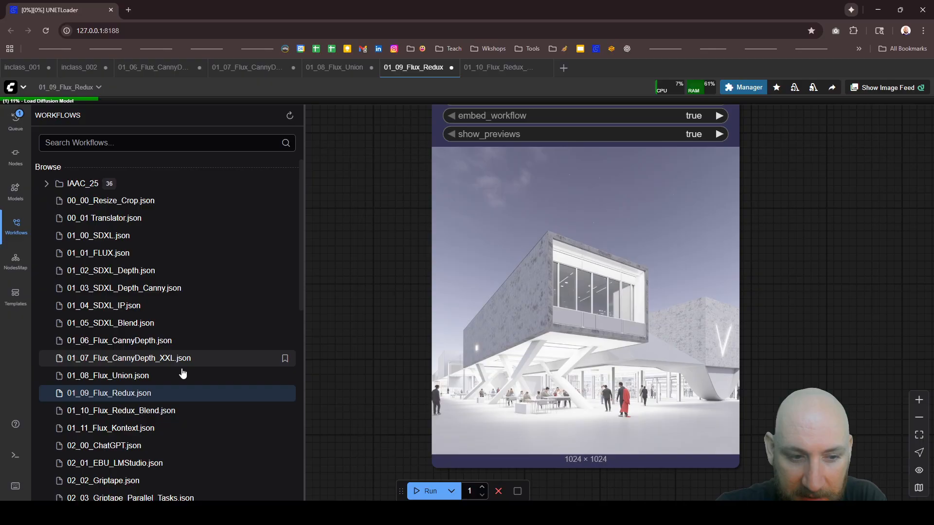
Step: Open the 01_11_Flux_Kontext workflow and look over its graph, including the bottle and car input images
{"action": "left_click", "coordinate": [128, 432]}
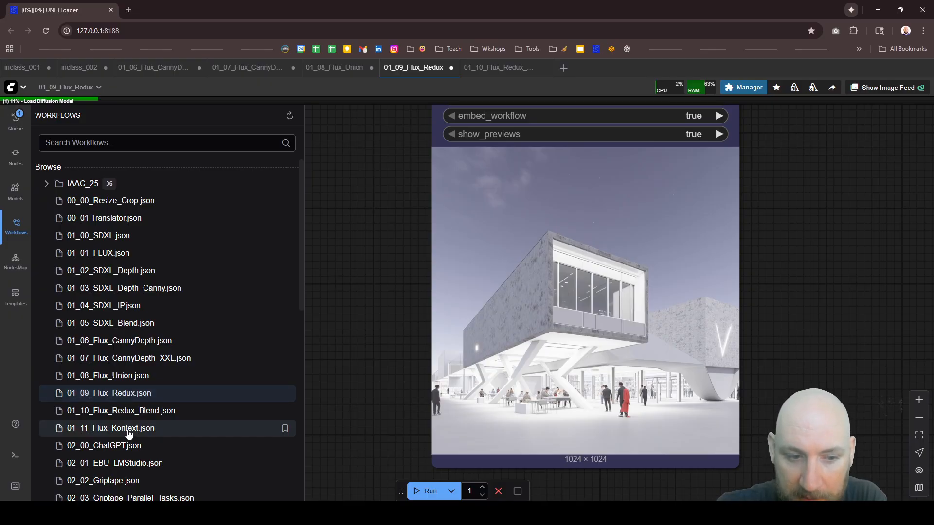
{"action": "scroll", "coordinate": [481, 228], "scroll_direction": "down", "scroll_amount": 2}
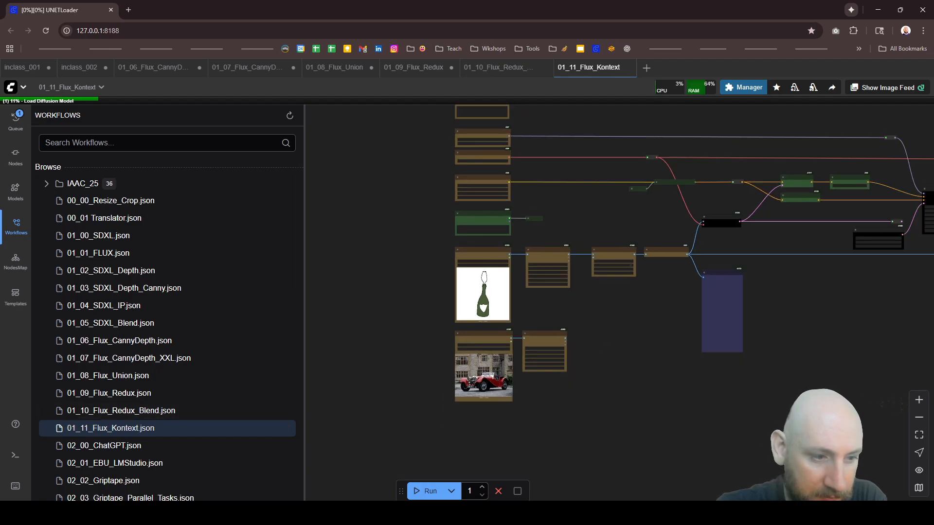
{"action": "scroll", "coordinate": [470, 351], "scroll_direction": "down", "scroll_amount": 5}
{"action": "scroll", "coordinate": [537, 233], "scroll_direction": "up", "scroll_amount": 6}
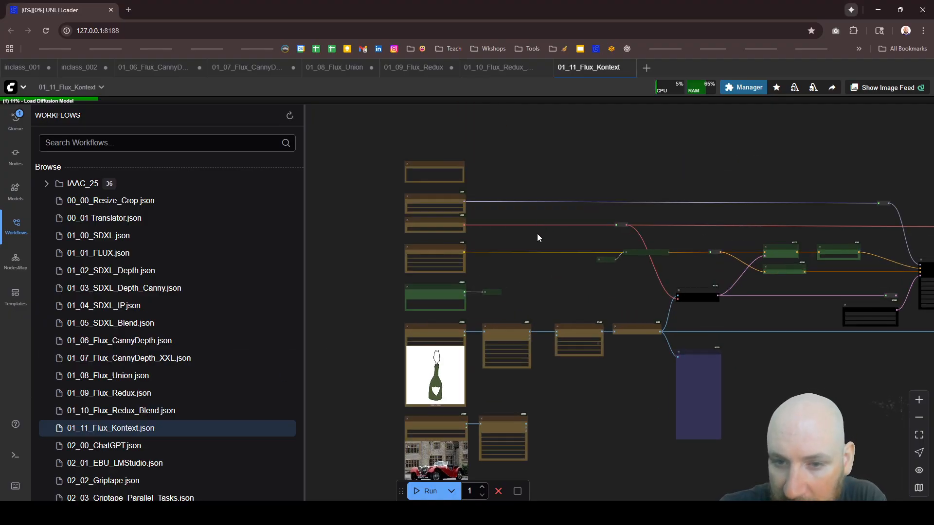
{"action": "scroll", "coordinate": [459, 229], "scroll_direction": "down", "scroll_amount": 4}
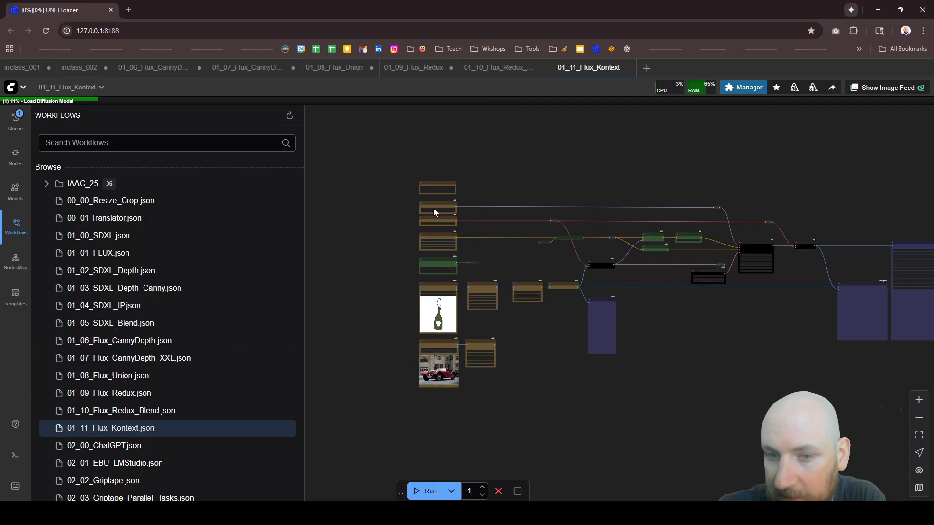
Step: Look over the Markdown Note and the diffusion model, VAE and CLIP loader nodes of the Kontext graph
{"action": "scroll", "coordinate": [440, 214], "scroll_direction": "up", "scroll_amount": 10}
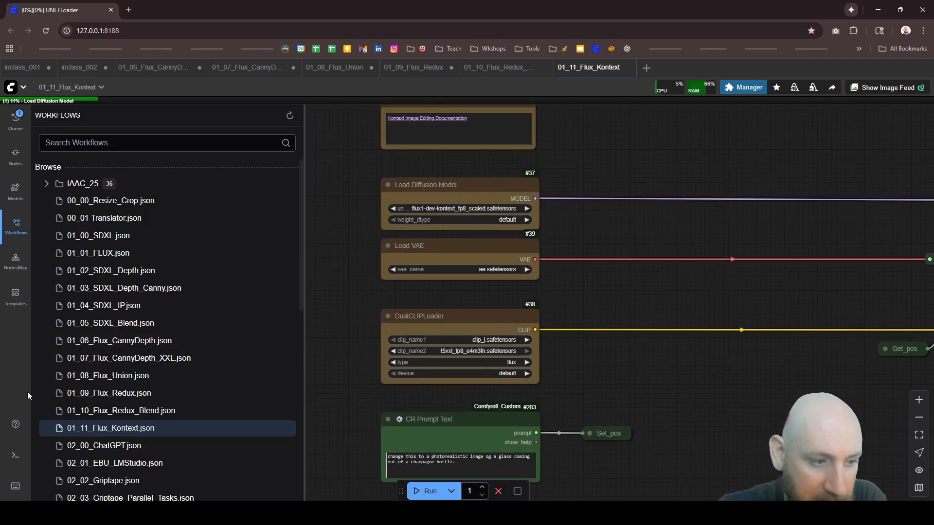
{"action": "scroll", "coordinate": [481, 234], "scroll_direction": "down", "scroll_amount": 4}
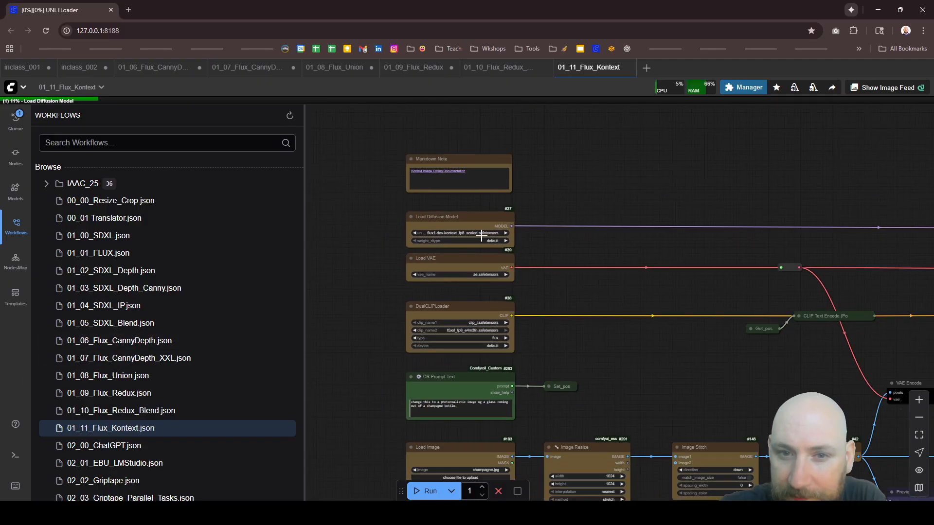
{"action": "scroll", "coordinate": [460, 150], "scroll_direction": "up", "scroll_amount": 5}
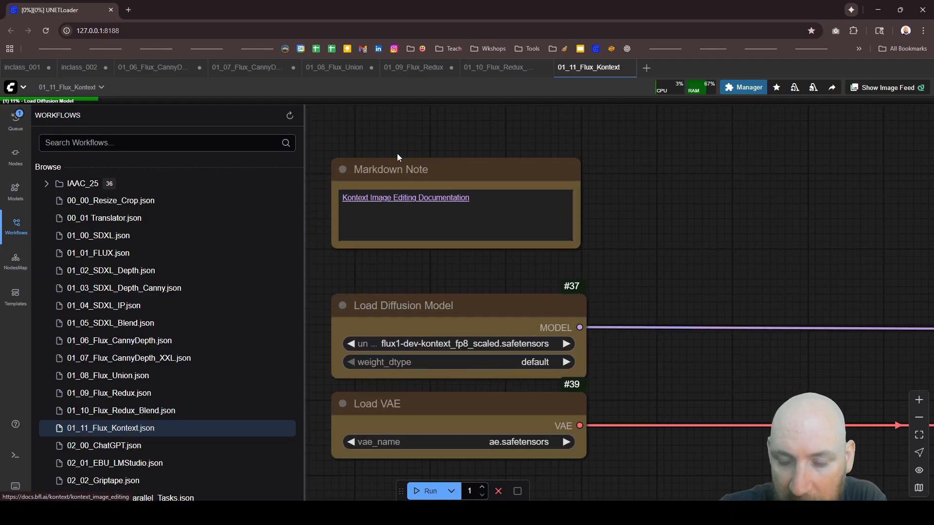
{"action": "scroll", "coordinate": [398, 154], "scroll_direction": "down", "scroll_amount": 6}
{"action": "scroll", "coordinate": [465, 182], "scroll_direction": "down", "scroll_amount": 6}
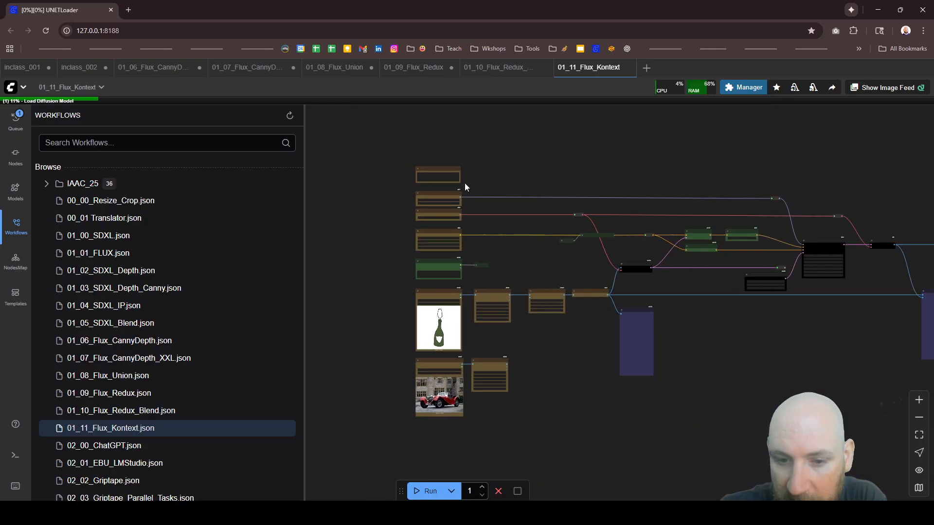
Step: Read the prompt in the CR Prompt Text node above the champagne bottle input image
{"action": "scroll", "coordinate": [433, 389], "scroll_direction": "up", "scroll_amount": 4}
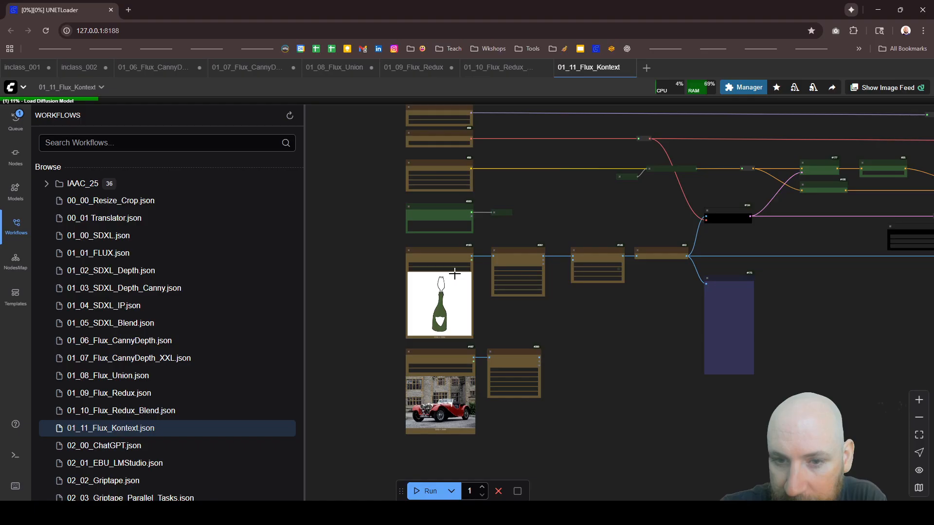
{"action": "scroll", "coordinate": [454, 274], "scroll_direction": "up", "scroll_amount": 5}
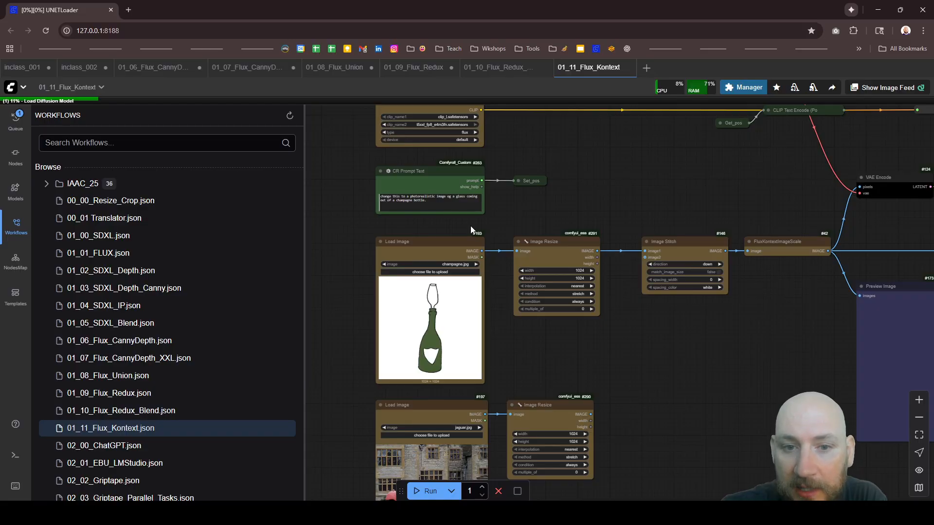
{"action": "scroll", "coordinate": [413, 182], "scroll_direction": "up", "scroll_amount": 5}
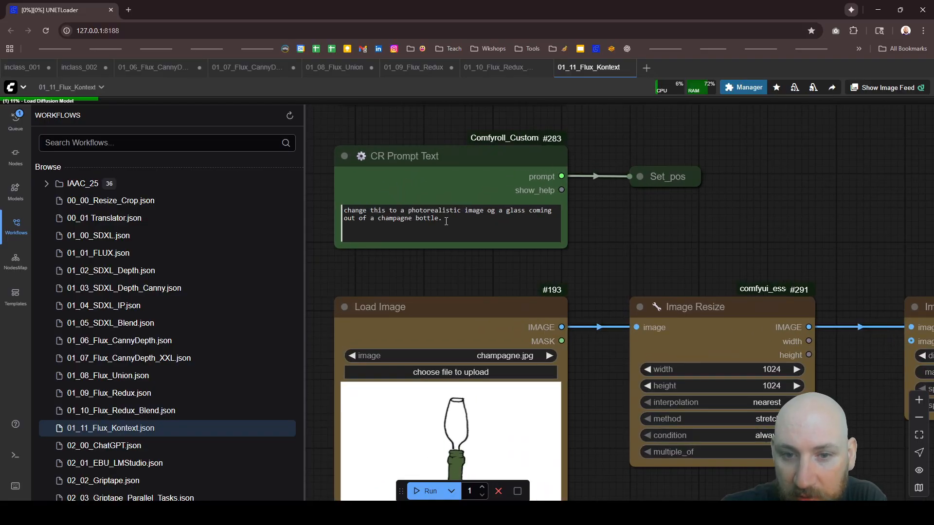
{"action": "left_click", "coordinate": [379, 214]}
{"action": "key", "text": "ctrl+a"}
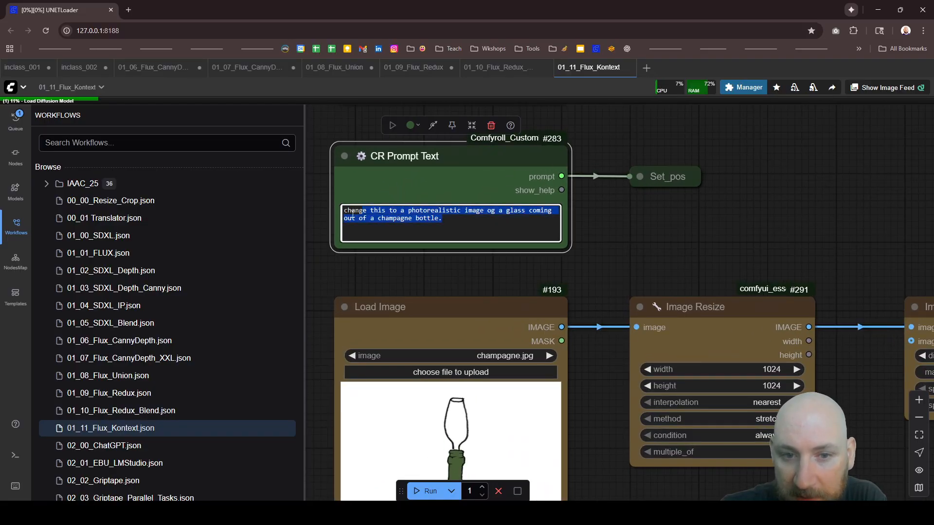
{"action": "left_click", "coordinate": [588, 249]}
Step: Examine the documentation link and the model files set in the Load Diffusion Model, Load VAE and DualCLIPLoader nodes
{"action": "scroll", "coordinate": [547, 294], "scroll_direction": "down", "scroll_amount": 5}
{"action": "scroll", "coordinate": [520, 190], "scroll_direction": "up", "scroll_amount": 3}
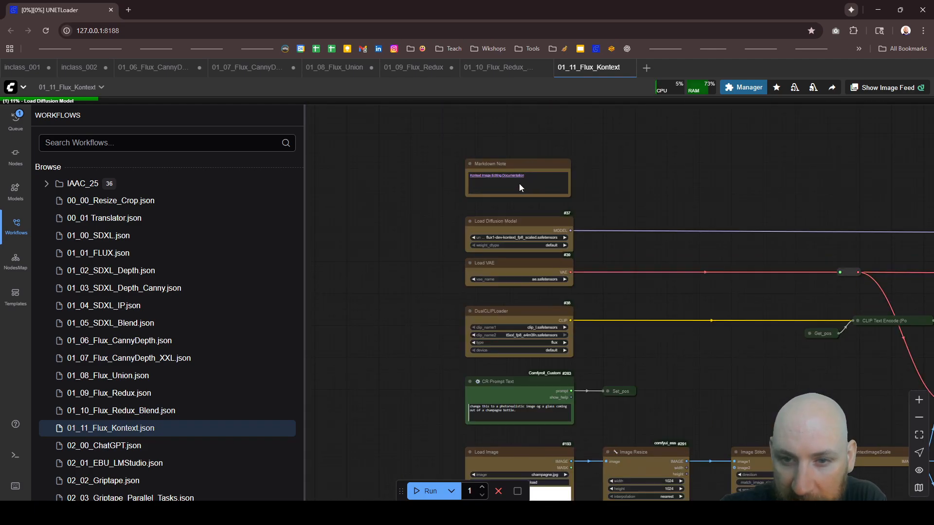
{"action": "scroll", "coordinate": [496, 162], "scroll_direction": "up", "scroll_amount": 8}
{"action": "scroll", "coordinate": [495, 165], "scroll_direction": "down", "scroll_amount": 8}
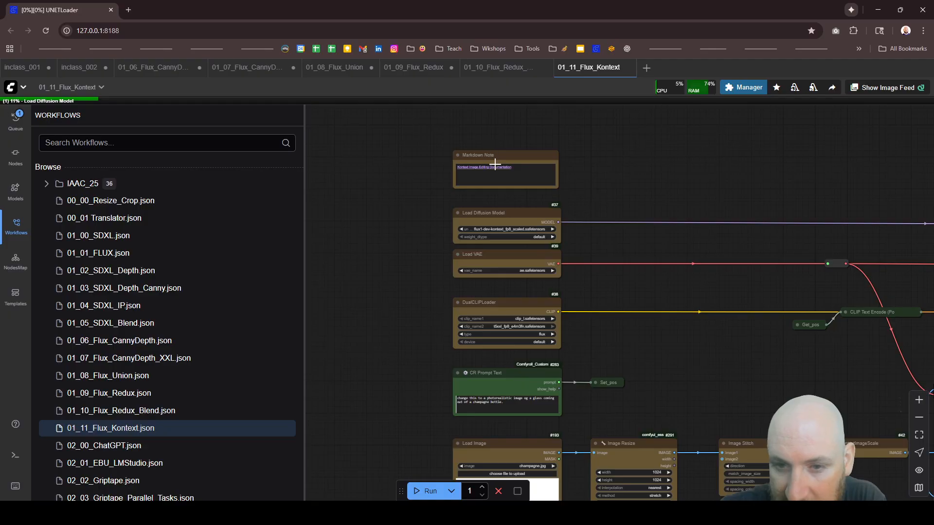
{"action": "scroll", "coordinate": [547, 243], "scroll_direction": "up", "scroll_amount": 5}
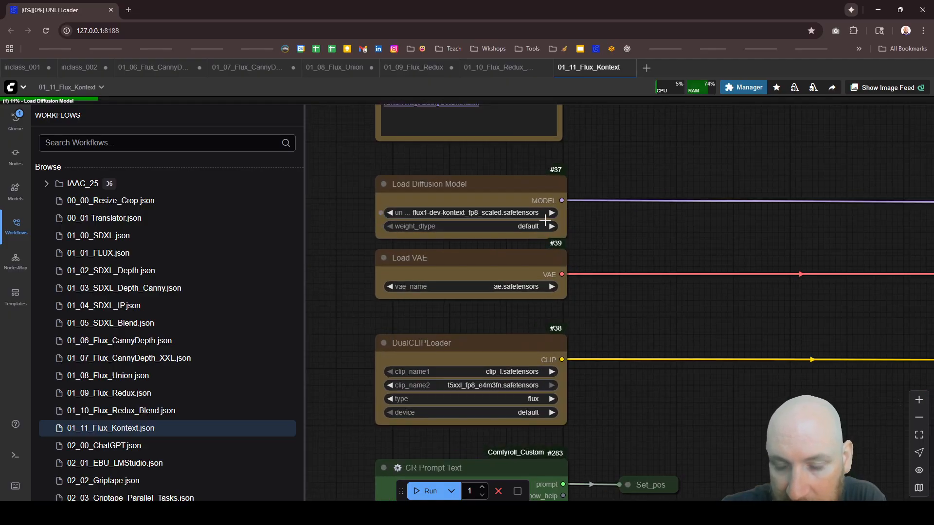
{"action": "scroll", "coordinate": [544, 226], "scroll_direction": "down", "scroll_amount": 6}
{"action": "scroll", "coordinate": [527, 403], "scroll_direction": "up", "scroll_amount": 5}
{"action": "scroll", "coordinate": [527, 400], "scroll_direction": "down", "scroll_amount": 6}
{"action": "scroll", "coordinate": [543, 243], "scroll_direction": "up", "scroll_amount": 8}
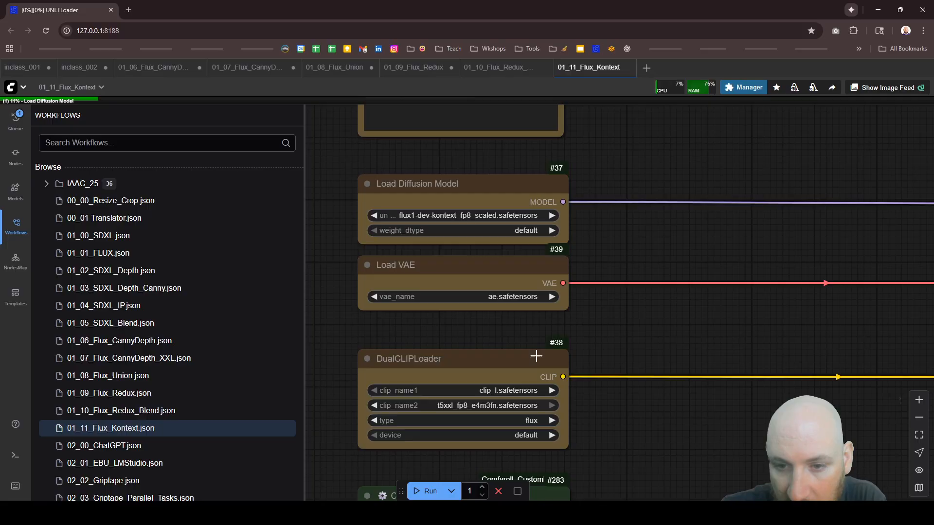
Step: Check the available models in the Load Diffusion Model node's list, keeping flux1-dev-kontext_fp8_scaled.safetensors
{"action": "left_click", "coordinate": [501, 271]}
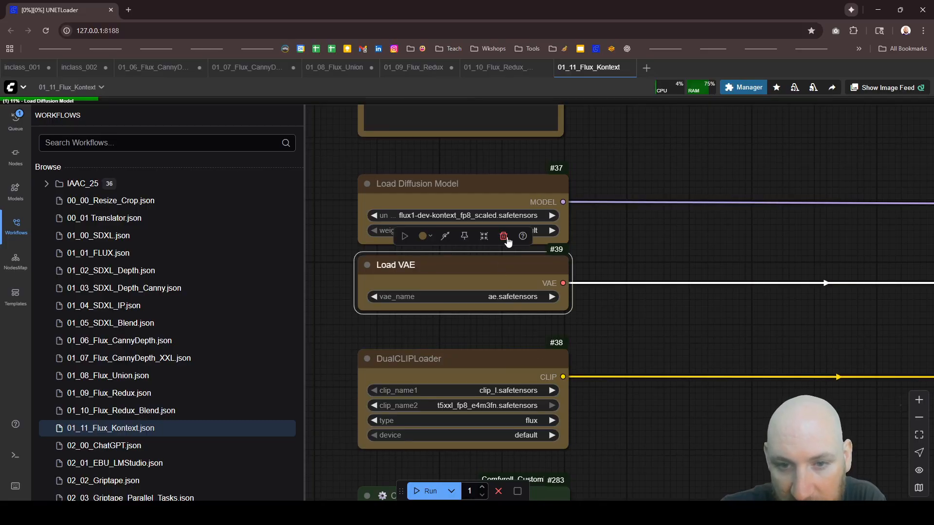
{"action": "left_click", "coordinate": [495, 197]}
{"action": "left_click", "coordinate": [474, 216]}
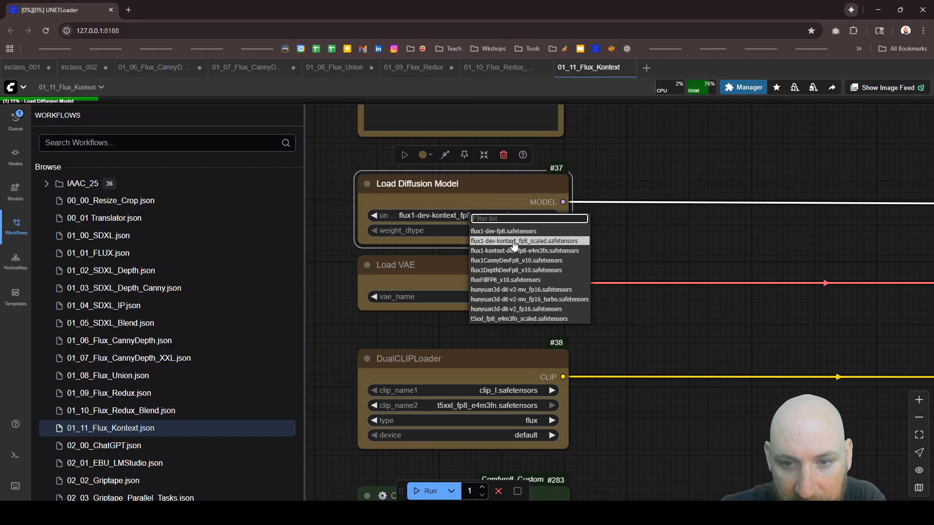
{"action": "left_click", "coordinate": [665, 238]}
Step: Look over the conditioning and sampler section of the graph and return to the Image Resize and Image Stitch nodes
{"action": "scroll", "coordinate": [412, 223], "scroll_direction": "down", "scroll_amount": 5}
{"action": "scroll", "coordinate": [681, 248], "scroll_direction": "up", "scroll_amount": 4}
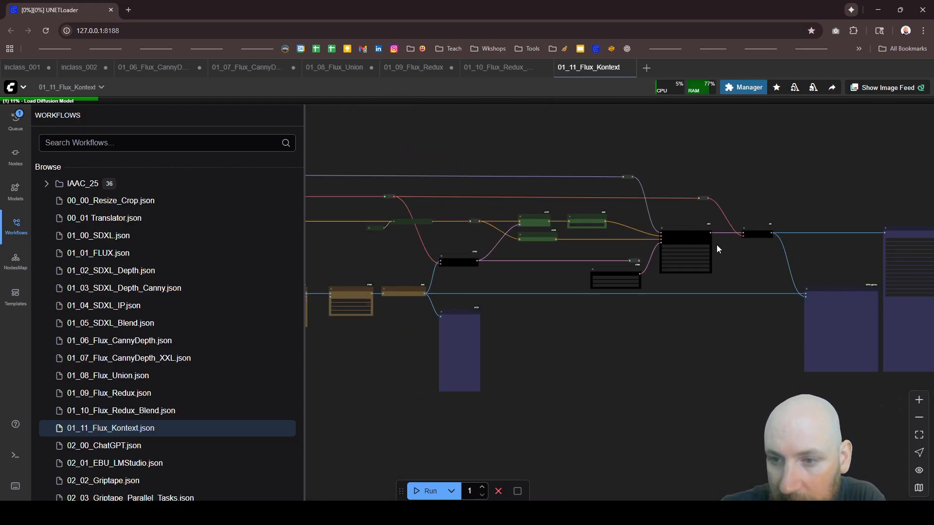
{"action": "scroll", "coordinate": [660, 261], "scroll_direction": "down", "scroll_amount": 6}
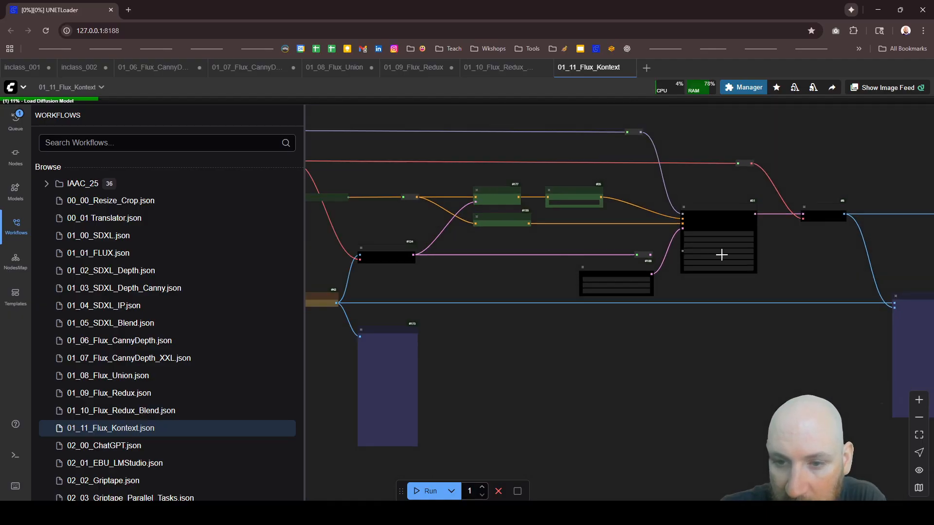
{"action": "scroll", "coordinate": [480, 301], "scroll_direction": "up", "scroll_amount": 8}
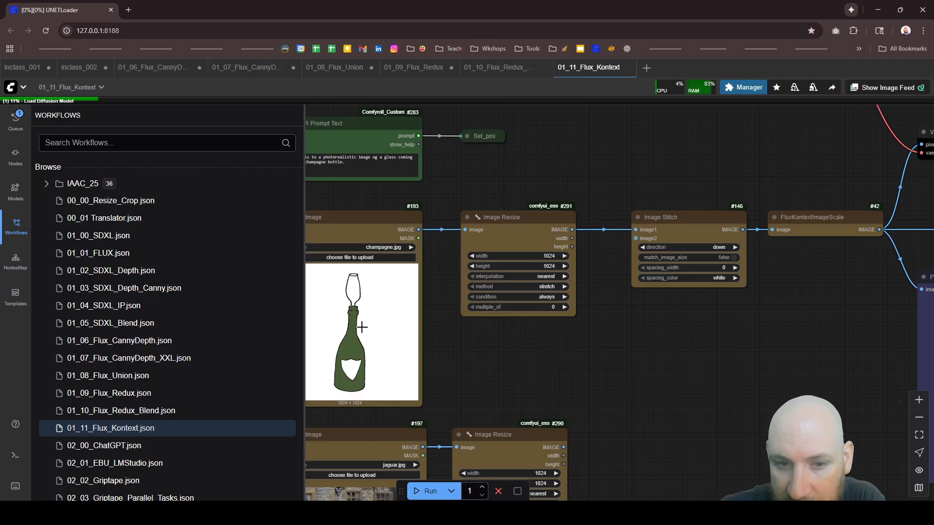
Step: Inspect the champagne.jpg drawing in its Load Image node up close
{"action": "scroll", "coordinate": [370, 316], "scroll_direction": "down", "scroll_amount": 4}
{"action": "scroll", "coordinate": [398, 309], "scroll_direction": "up", "scroll_amount": 3}
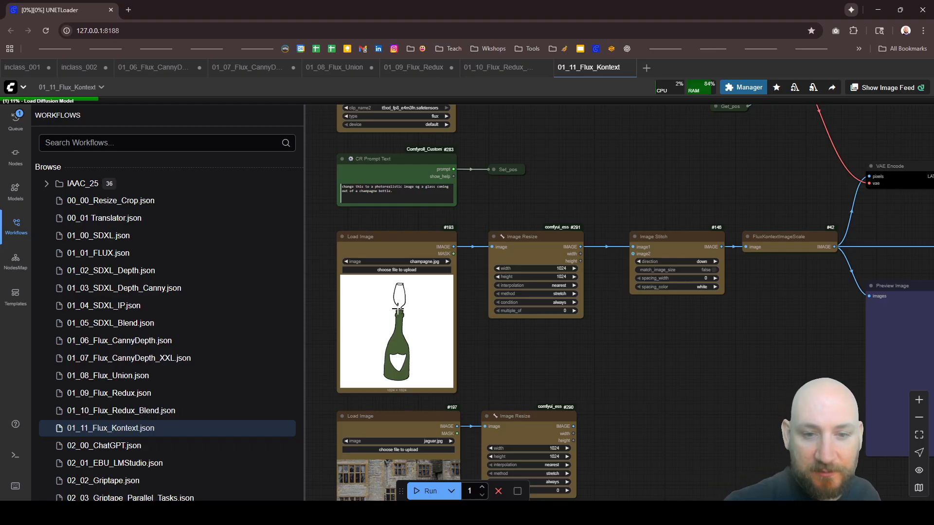
{"action": "scroll", "coordinate": [346, 298], "scroll_direction": "up", "scroll_amount": 4}
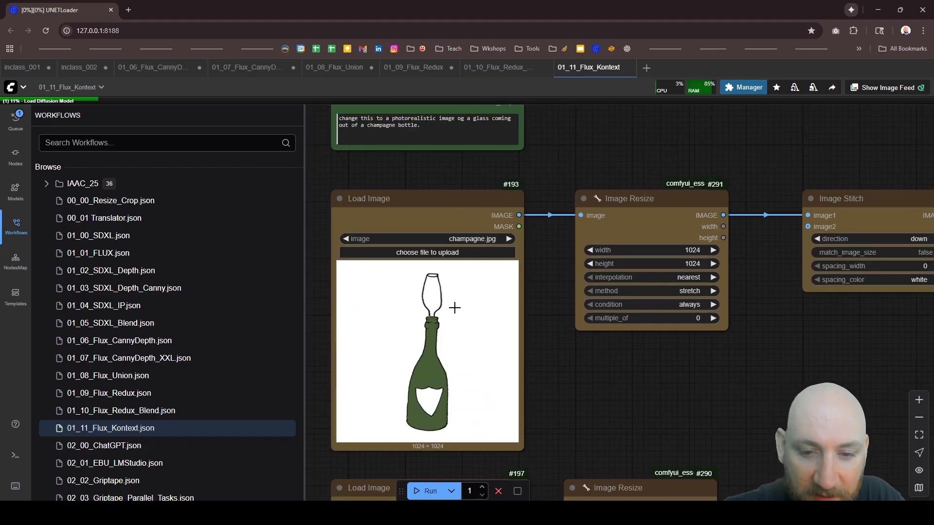
{"action": "scroll", "coordinate": [454, 308], "scroll_direction": "down", "scroll_amount": 3}
{"action": "scroll", "coordinate": [400, 310], "scroll_direction": "up", "scroll_amount": 2}
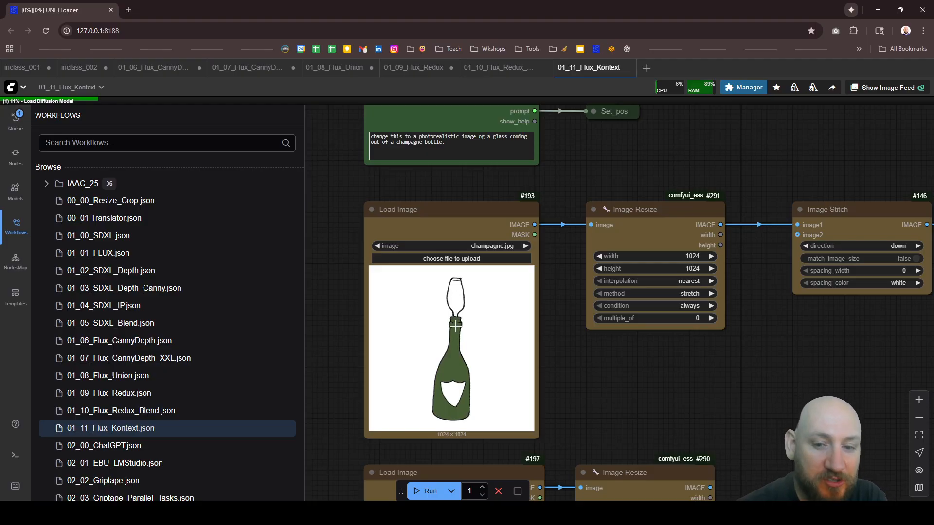
{"action": "scroll", "coordinate": [451, 389], "scroll_direction": "up", "scroll_amount": 4}
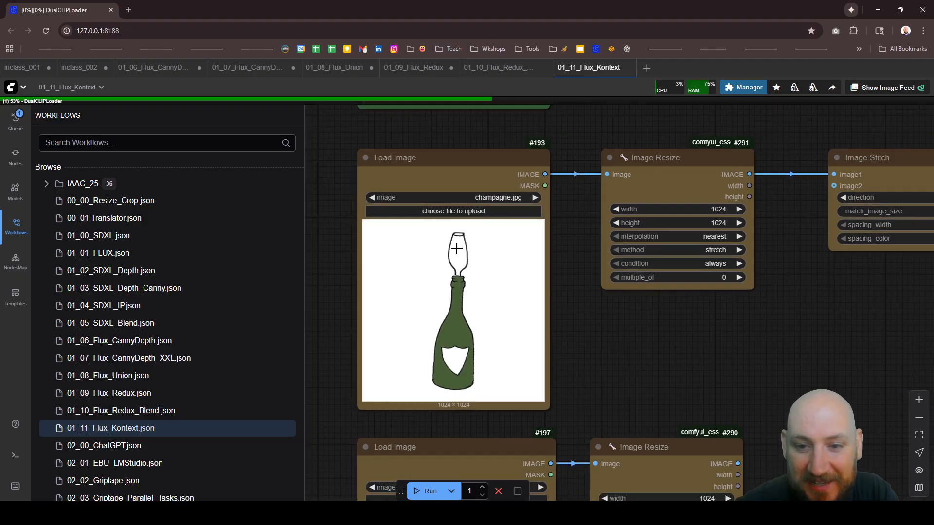
{"action": "scroll", "coordinate": [482, 280], "scroll_direction": "down", "scroll_amount": 4}
{"action": "scroll", "coordinate": [421, 323], "scroll_direction": "up", "scroll_amount": 5}
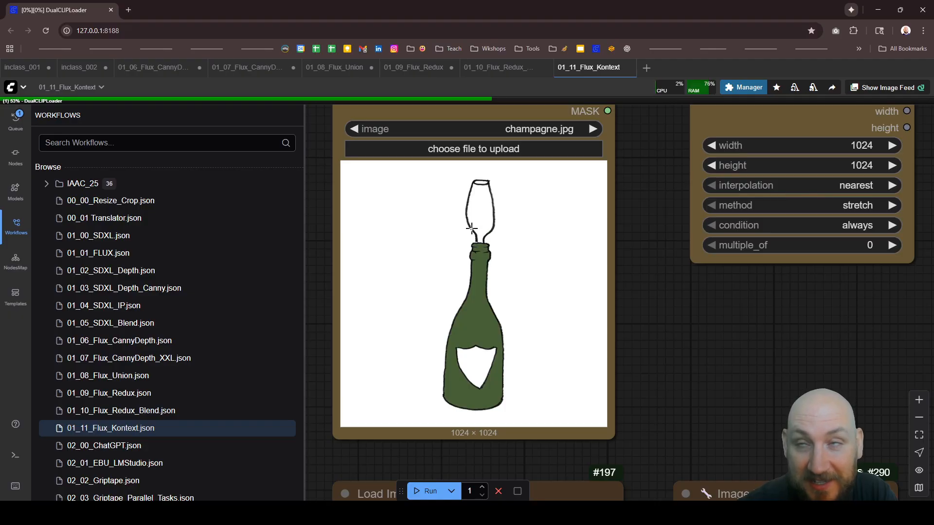
{"action": "scroll", "coordinate": [437, 327], "scroll_direction": "down", "scroll_amount": 3}
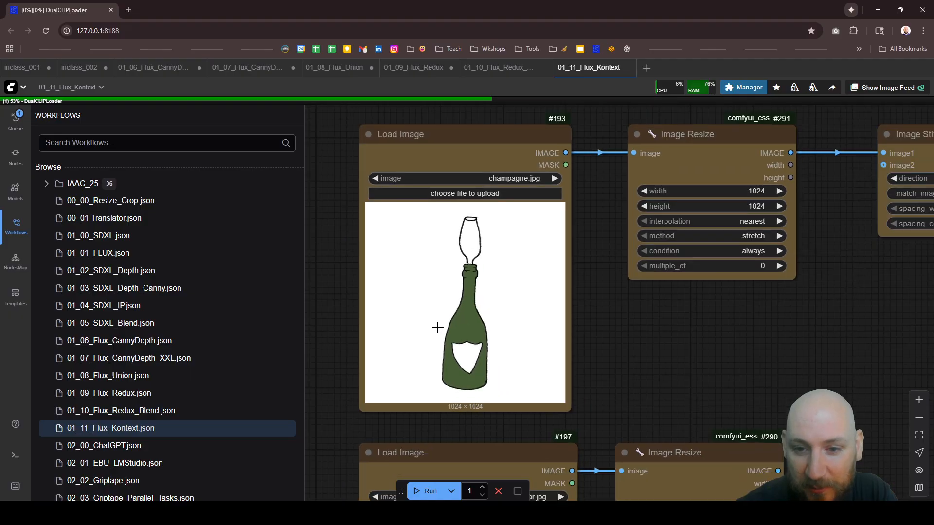
Step: Queue one run of the 01_11_Flux_Kontext workflow and look over its prompt and input image nodes
{"action": "scroll", "coordinate": [437, 328], "scroll_direction": "down", "scroll_amount": 2}
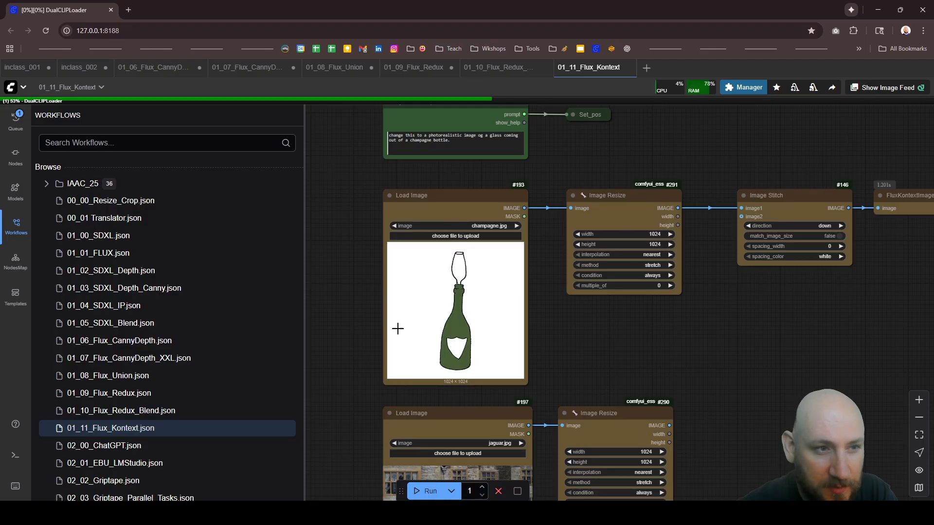
{"action": "left_click", "coordinate": [428, 492]}
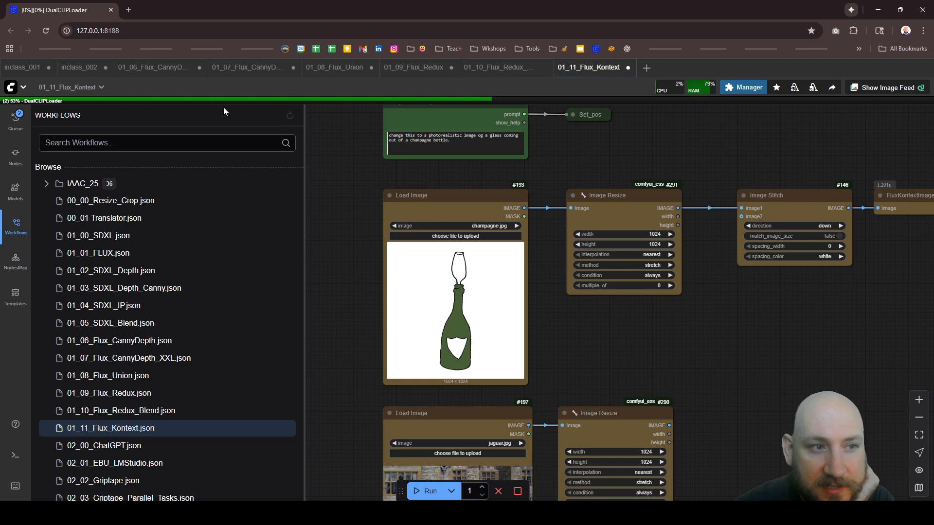
{"action": "scroll", "coordinate": [400, 302], "scroll_direction": "down", "scroll_amount": 5}
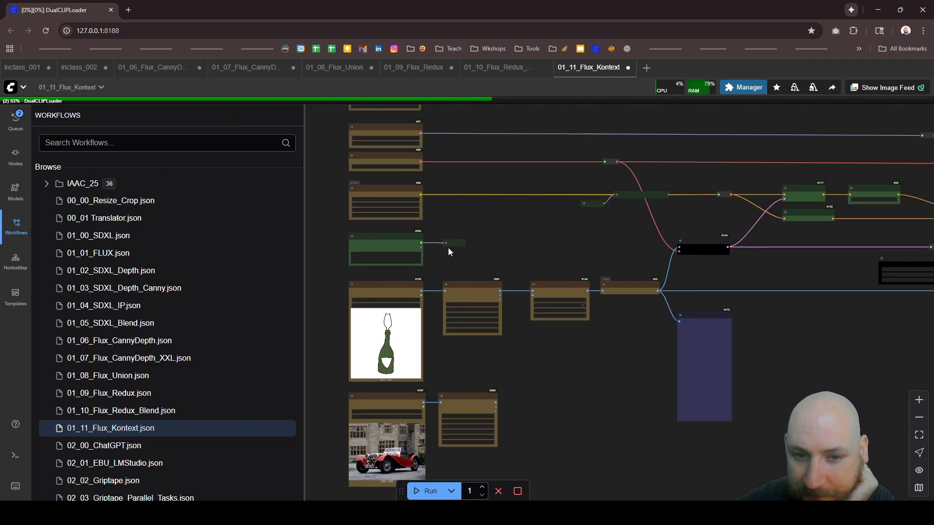
{"action": "scroll", "coordinate": [406, 257], "scroll_direction": "up", "scroll_amount": 4}
{"action": "scroll", "coordinate": [405, 298], "scroll_direction": "up", "scroll_amount": 2}
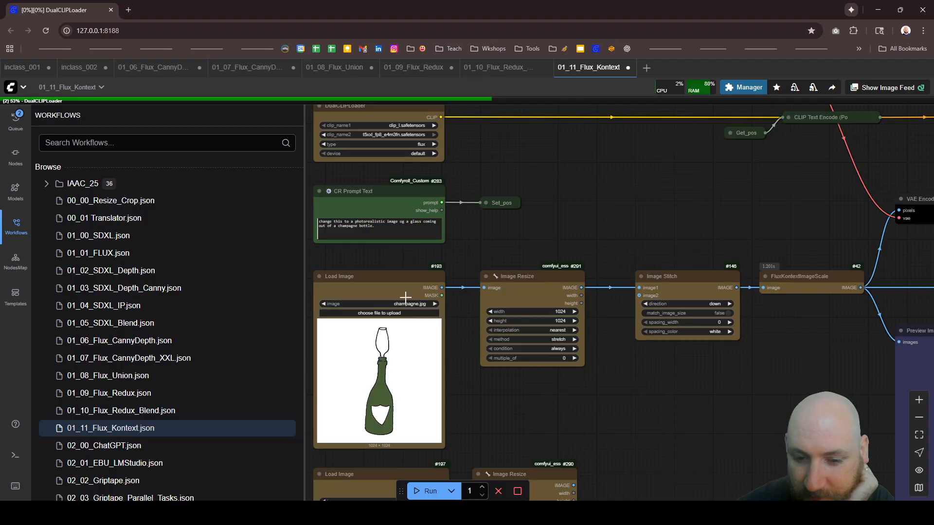
{"action": "scroll", "coordinate": [405, 297], "scroll_direction": "down", "scroll_amount": 5}
{"action": "scroll", "coordinate": [445, 398], "scroll_direction": "up", "scroll_amount": 5}
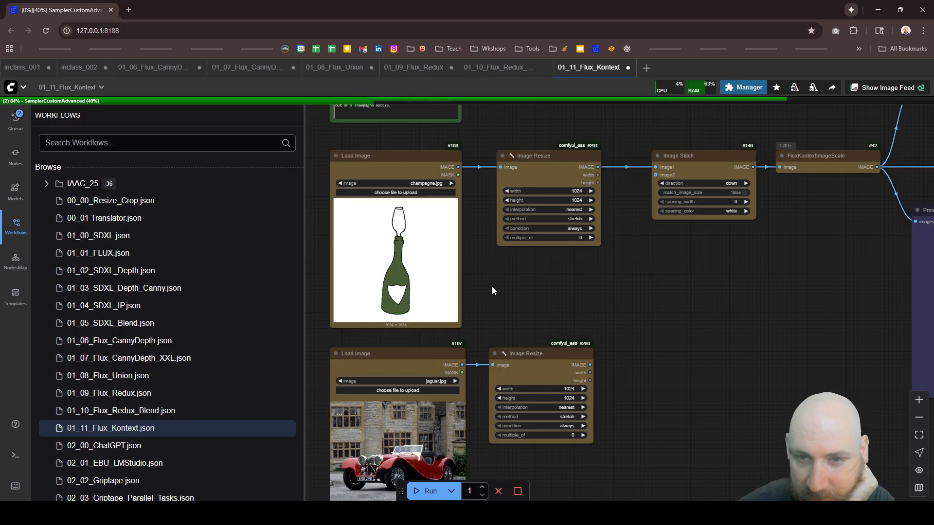
Step: Look over the loader nodes and the whole Kontext graph layout up to the VAE Encode and conditioning nodes
{"action": "scroll", "coordinate": [492, 291], "scroll_direction": "down", "scroll_amount": 5}
{"action": "scroll", "coordinate": [397, 185], "scroll_direction": "up", "scroll_amount": 3}
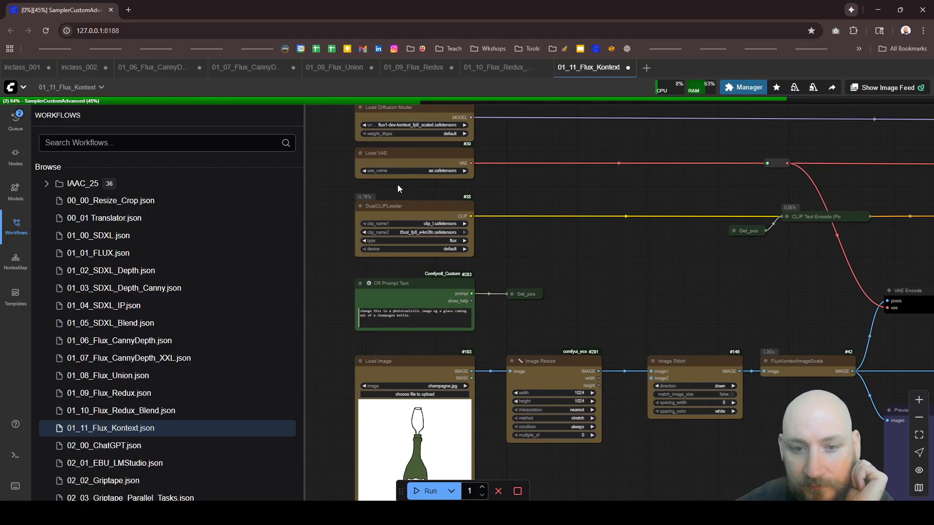
{"action": "scroll", "coordinate": [389, 253], "scroll_direction": "up", "scroll_amount": 2}
{"action": "scroll", "coordinate": [389, 311], "scroll_direction": "down", "scroll_amount": 2}
{"action": "scroll", "coordinate": [387, 178], "scroll_direction": "up", "scroll_amount": 1}
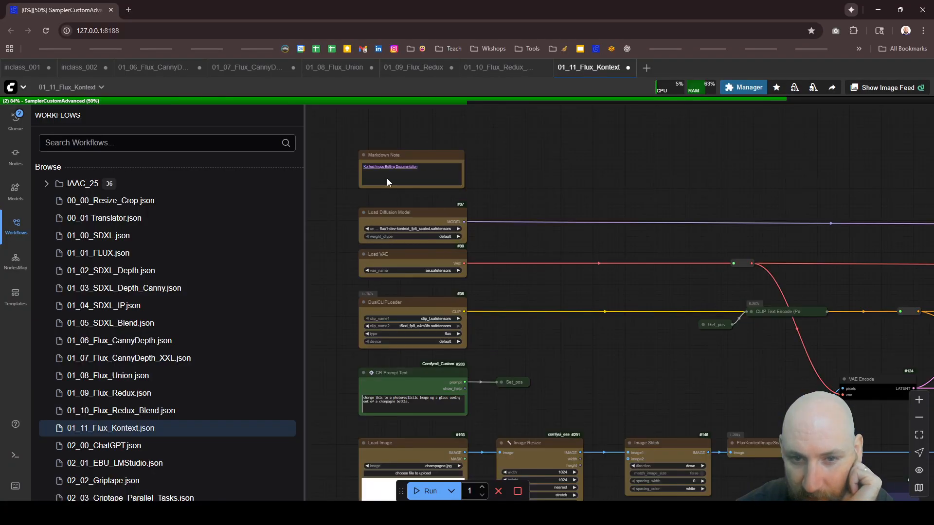
{"action": "scroll", "coordinate": [389, 184], "scroll_direction": "down", "scroll_amount": 3}
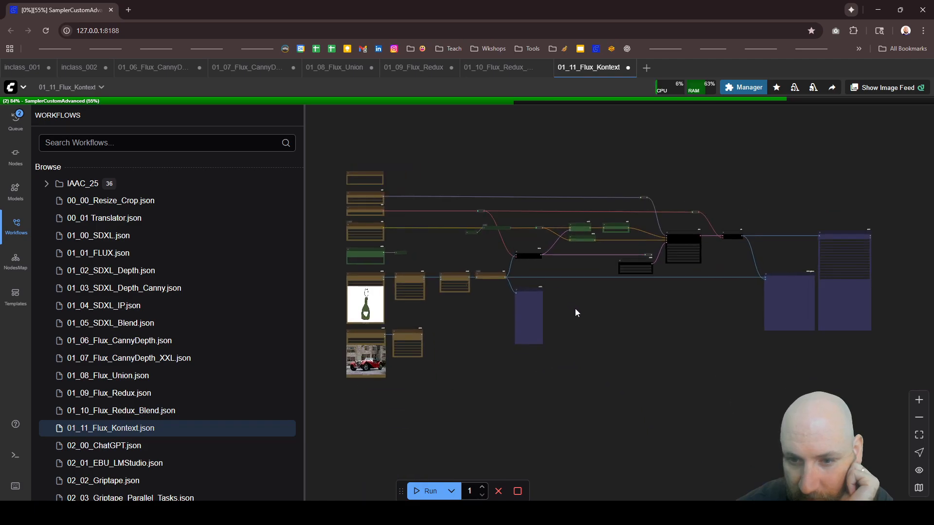
{"action": "scroll", "coordinate": [523, 280], "scroll_direction": "up", "scroll_amount": 5}
{"action": "scroll", "coordinate": [521, 279], "scroll_direction": "down", "scroll_amount": 5}
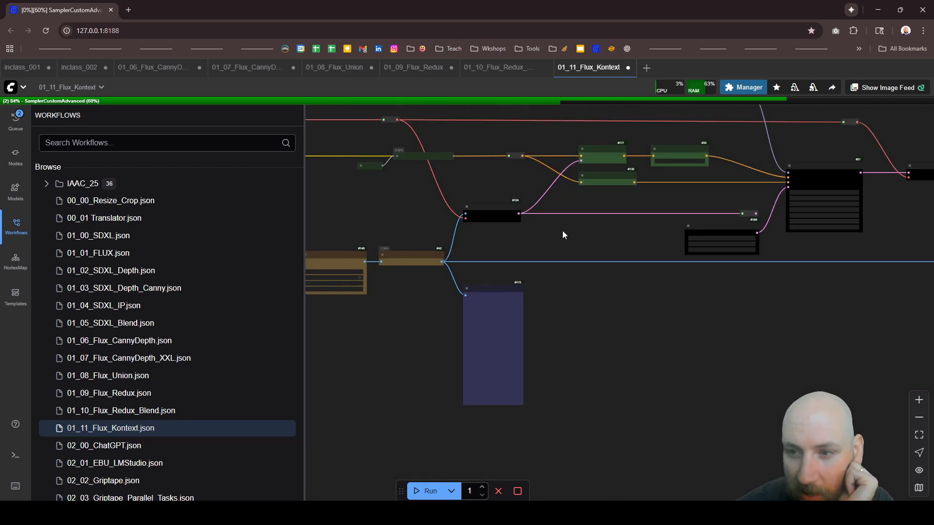
Step: Examine the ReferenceLatent, FluxGuidance and ConditioningZeroOut nodes and select the EmptySD3LatentImage node feeding the KSampler
{"action": "scroll", "coordinate": [613, 180], "scroll_direction": "up", "scroll_amount": 5}
{"action": "scroll", "coordinate": [553, 265], "scroll_direction": "down", "scroll_amount": 6}
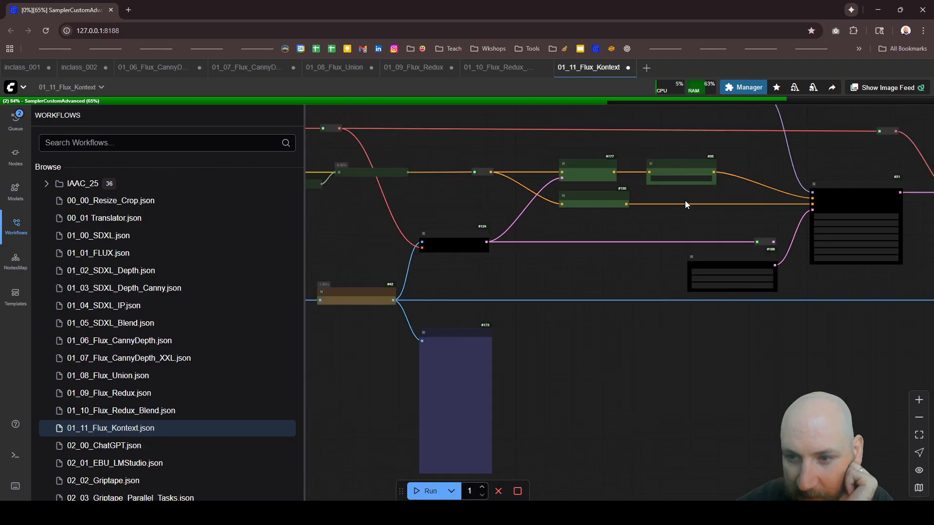
{"action": "scroll", "coordinate": [748, 214], "scroll_direction": "up", "scroll_amount": 4}
{"action": "scroll", "coordinate": [770, 229], "scroll_direction": "up", "scroll_amount": 3}
{"action": "scroll", "coordinate": [771, 236], "scroll_direction": "up", "scroll_amount": 2}
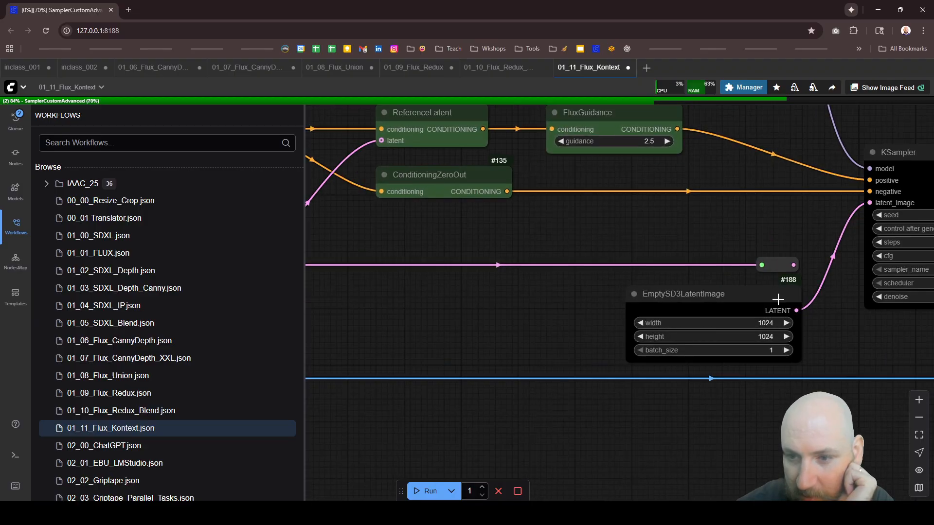
{"action": "left_click", "coordinate": [747, 298]}
{"action": "left_click_drag", "start_coordinate": [748, 299], "coordinate": [746, 297]}
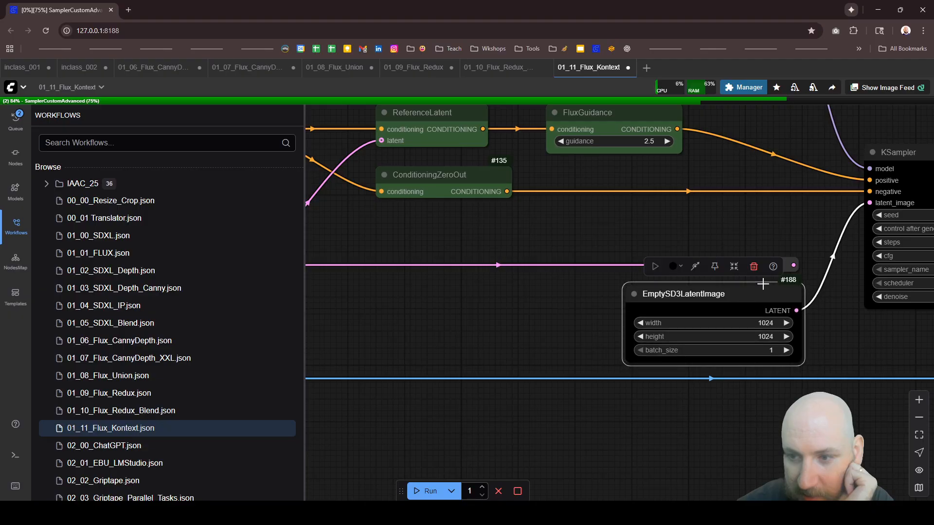
Step: Follow the latent connections from the VAE Encode and EmptySD3LatentImage nodes and examine the KSampler settings
{"action": "scroll", "coordinate": [783, 284], "scroll_direction": "down", "scroll_amount": 5}
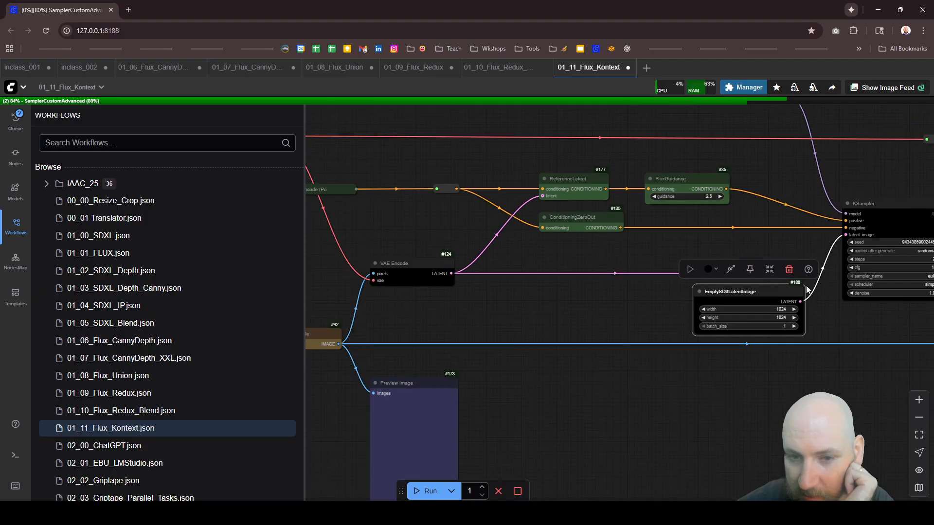
{"action": "left_click", "coordinate": [438, 267]}
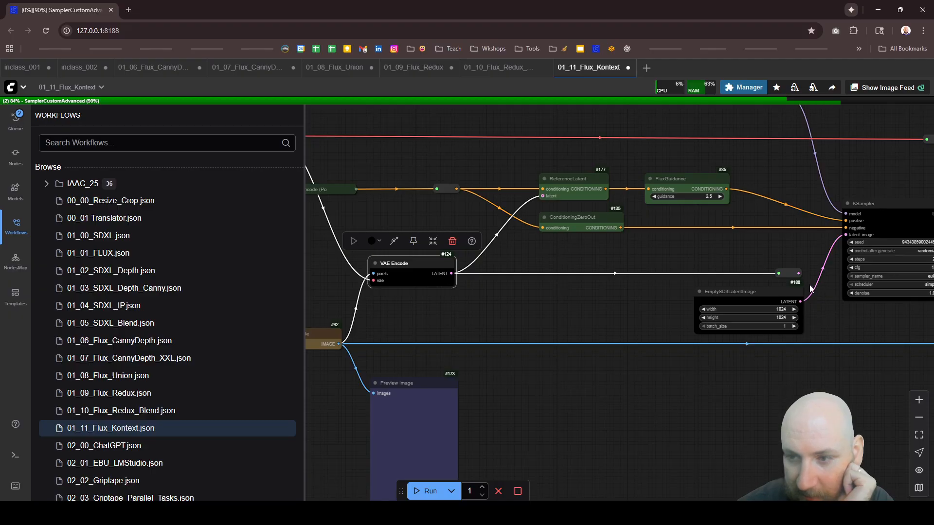
{"action": "scroll", "coordinate": [761, 274], "scroll_direction": "down", "scroll_amount": 4}
{"action": "scroll", "coordinate": [890, 277], "scroll_direction": "up", "scroll_amount": 11}
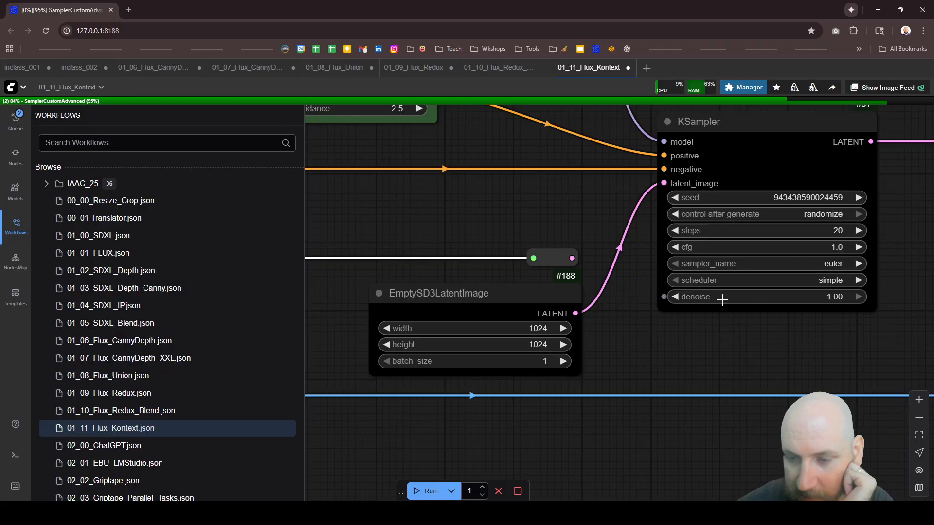
{"action": "scroll", "coordinate": [599, 287], "scroll_direction": "down", "scroll_amount": 5}
{"action": "scroll", "coordinate": [529, 270], "scroll_direction": "down", "scroll_amount": 5}
{"action": "scroll", "coordinate": [802, 238], "scroll_direction": "up", "scroll_amount": 4}
{"action": "scroll", "coordinate": [807, 239], "scroll_direction": "down", "scroll_amount": 2}
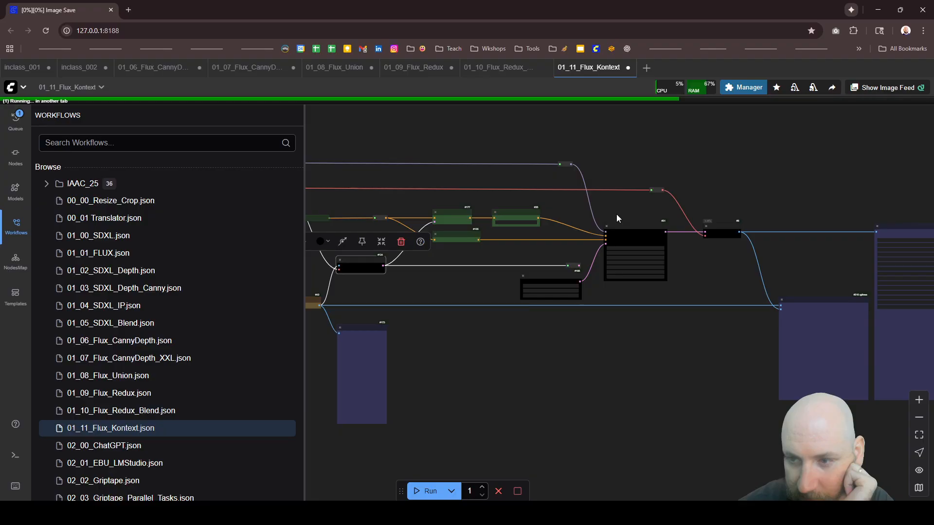
Step: Look over the output end of the graph, with its VAE Decode, Image Comparer and Image Save nodes
{"action": "scroll", "coordinate": [705, 229], "scroll_direction": "down", "scroll_amount": 3}
{"action": "scroll", "coordinate": [893, 284], "scroll_direction": "up", "scroll_amount": 6}
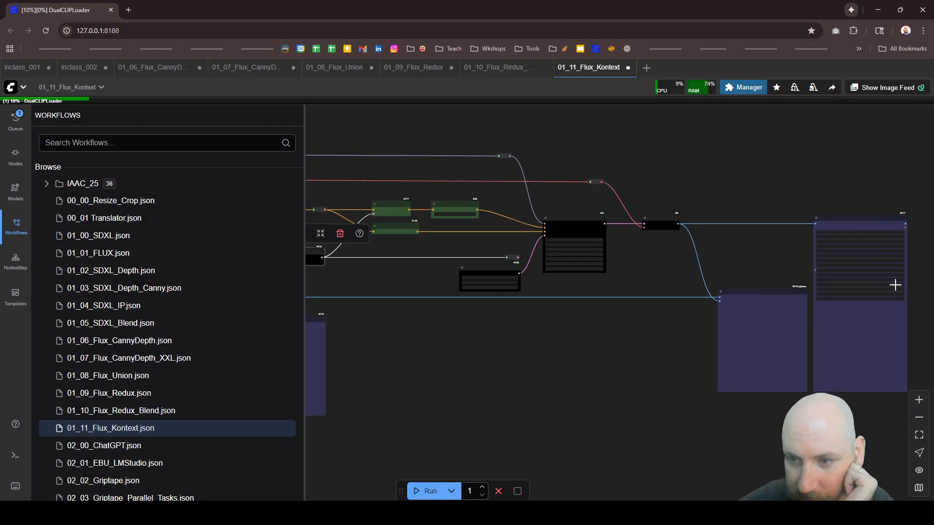
{"action": "scroll", "coordinate": [902, 325], "scroll_direction": "up", "scroll_amount": 2}
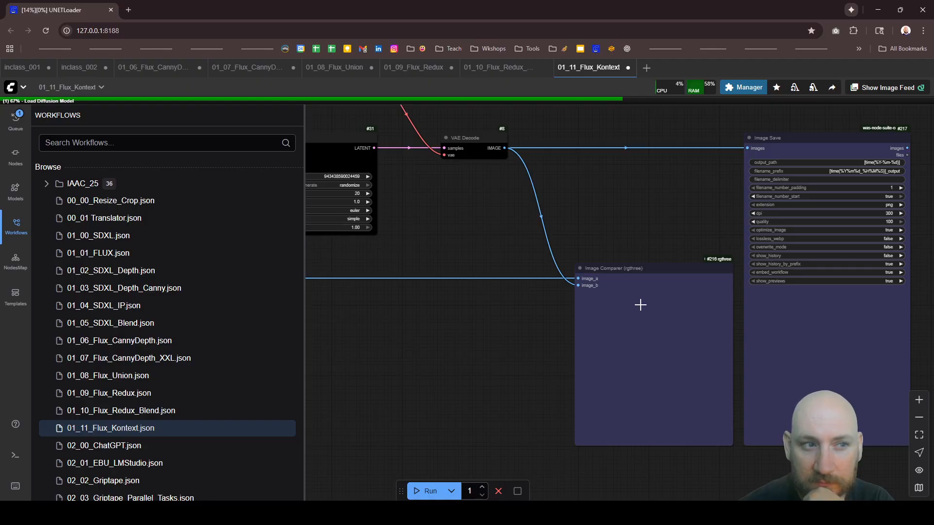
{"action": "scroll", "coordinate": [625, 271], "scroll_direction": "down", "scroll_amount": 10}
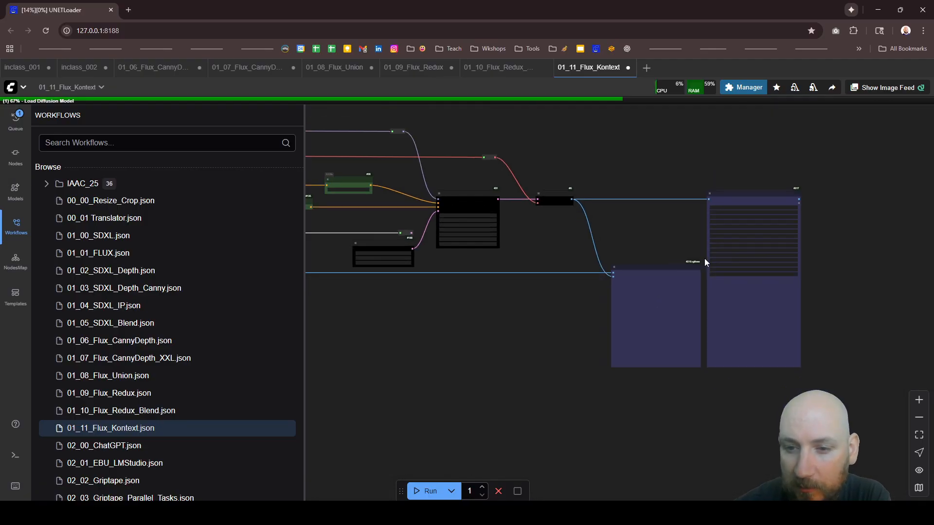
{"action": "scroll", "coordinate": [756, 267], "scroll_direction": "down", "scroll_amount": 6}
{"action": "scroll", "coordinate": [579, 281], "scroll_direction": "up", "scroll_amount": 9}
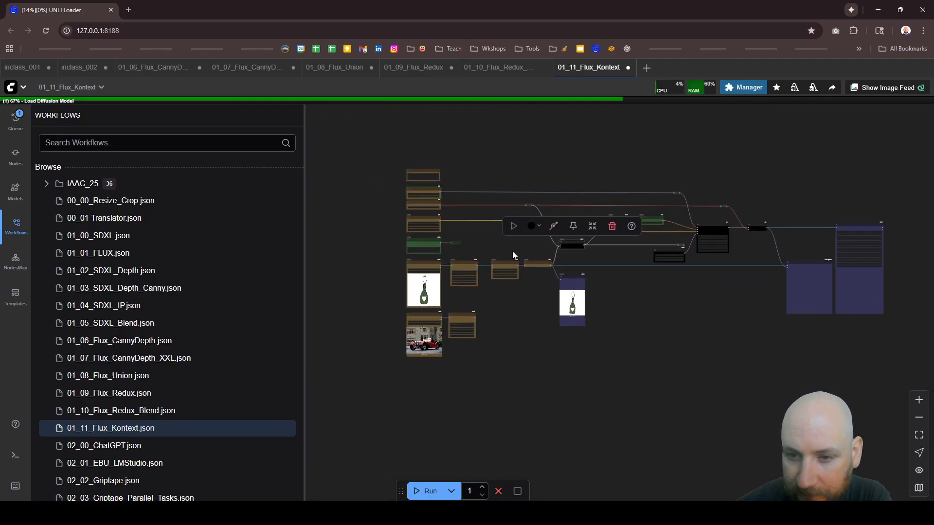
Step: Inspect the Preview Image node after FluxKontextImageScale and trace it back to the two Load Image inputs
{"action": "left_click", "coordinate": [627, 390]}
{"action": "scroll", "coordinate": [599, 328], "scroll_direction": "up", "scroll_amount": 11}
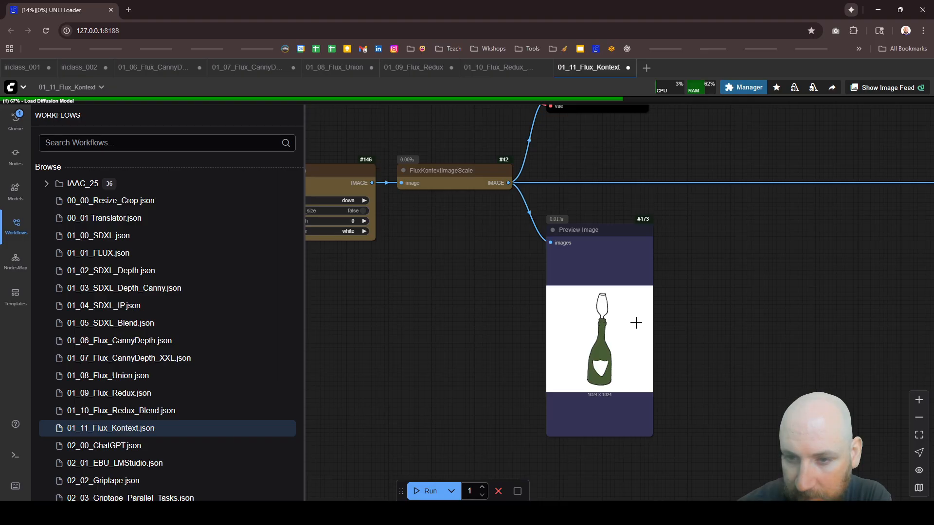
{"action": "scroll", "coordinate": [648, 324], "scroll_direction": "down", "scroll_amount": 3}
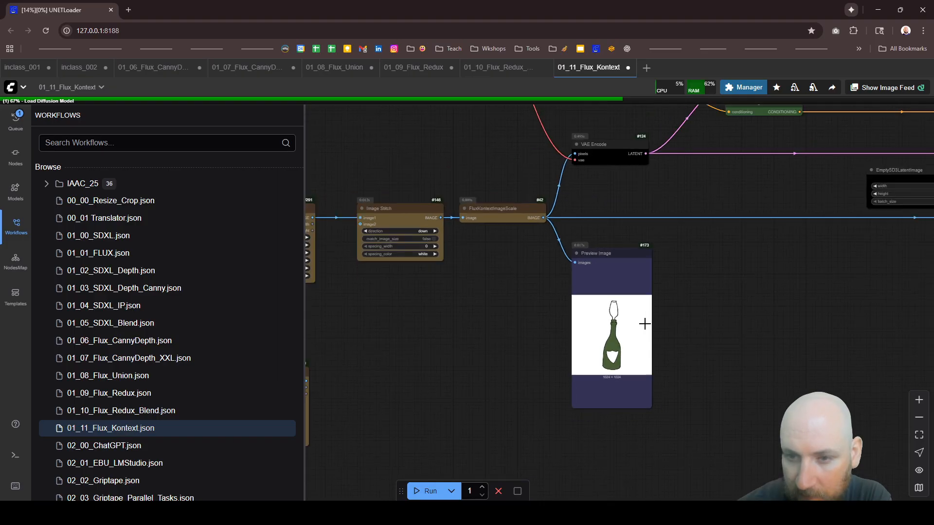
{"action": "left_click", "coordinate": [614, 277]}
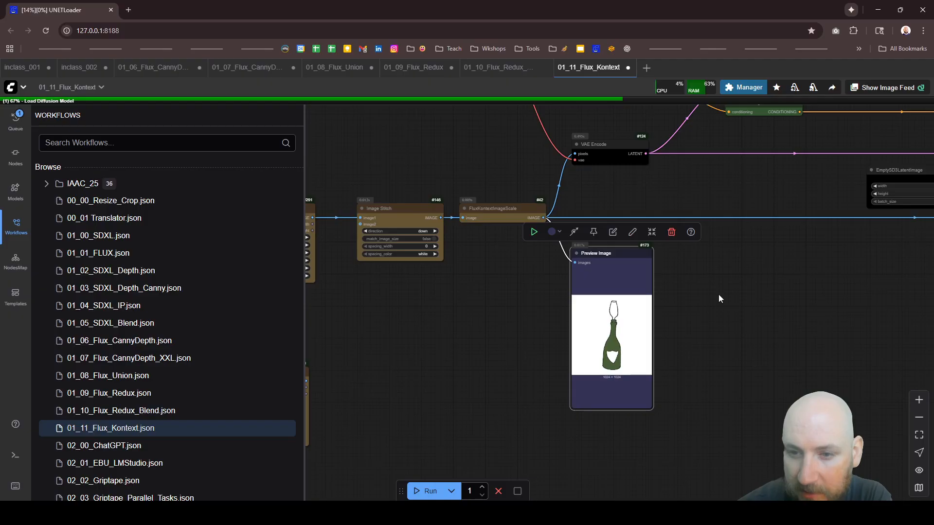
{"action": "scroll", "coordinate": [718, 294], "scroll_direction": "down", "scroll_amount": 3}
{"action": "scroll", "coordinate": [478, 369], "scroll_direction": "up", "scroll_amount": 3}
{"action": "scroll", "coordinate": [444, 307], "scroll_direction": "down", "scroll_amount": 4}
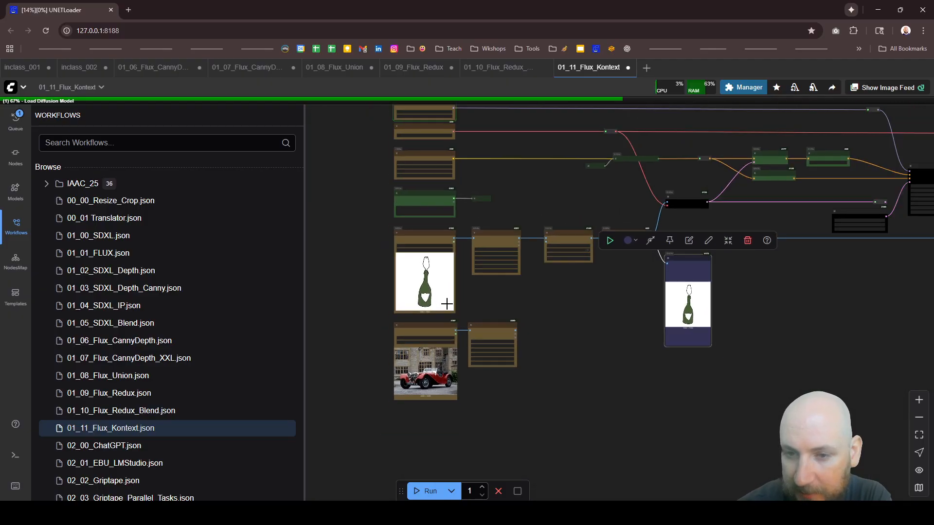
{"action": "scroll", "coordinate": [779, 236], "scroll_direction": "up", "scroll_amount": 3}
{"action": "scroll", "coordinate": [778, 236], "scroll_direction": "up", "scroll_amount": 1}
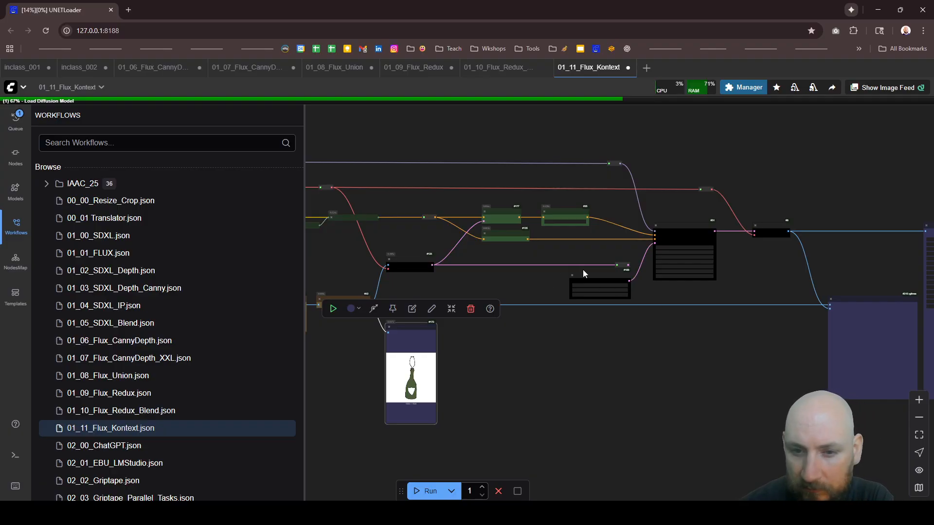
Step: Look over the Image Comparer and Image Save nodes and inspect the KSampler node during the run
{"action": "scroll", "coordinate": [608, 270], "scroll_direction": "down", "scroll_amount": 5}
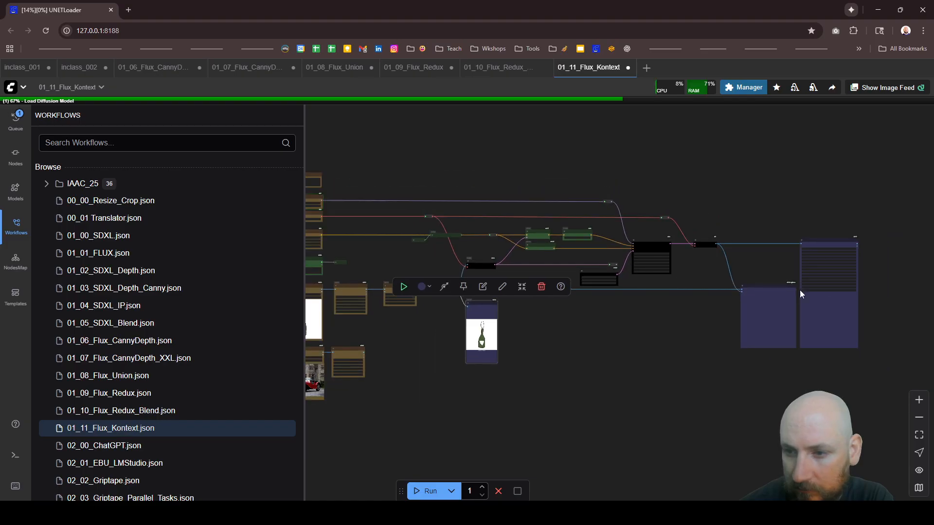
{"action": "scroll", "coordinate": [800, 290], "scroll_direction": "up", "scroll_amount": 10}
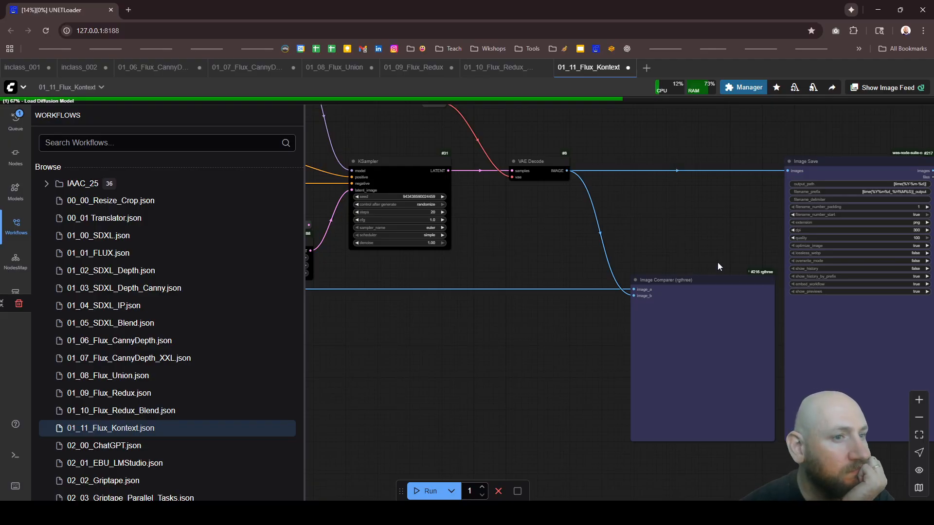
{"action": "scroll", "coordinate": [718, 265], "scroll_direction": "down", "scroll_amount": 6}
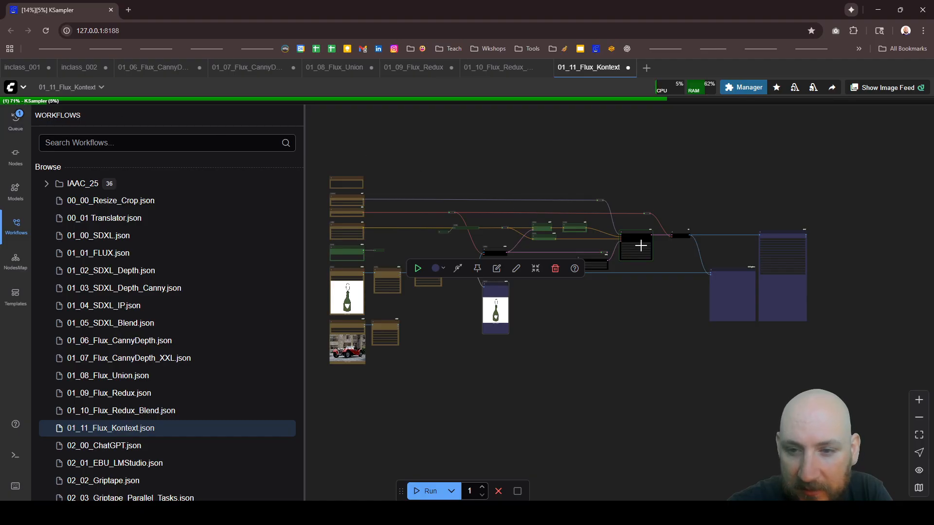
{"action": "scroll", "coordinate": [640, 246], "scroll_direction": "up", "scroll_amount": 10}
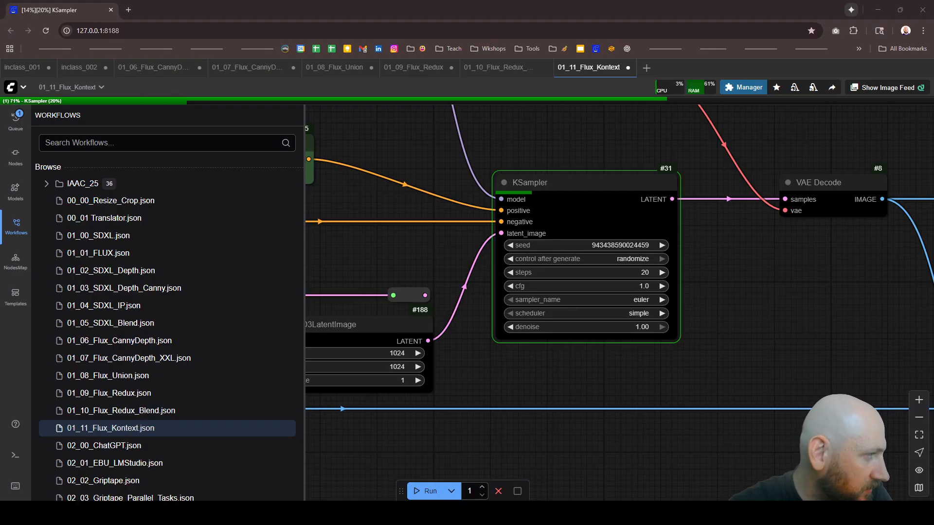
Step: Check the sampling progress in the command console, move the console away, and watch the whole graph with no node selected
{"action": "left_click_drag", "start_coordinate": [0, 272], "coordinate": [552, 177]}
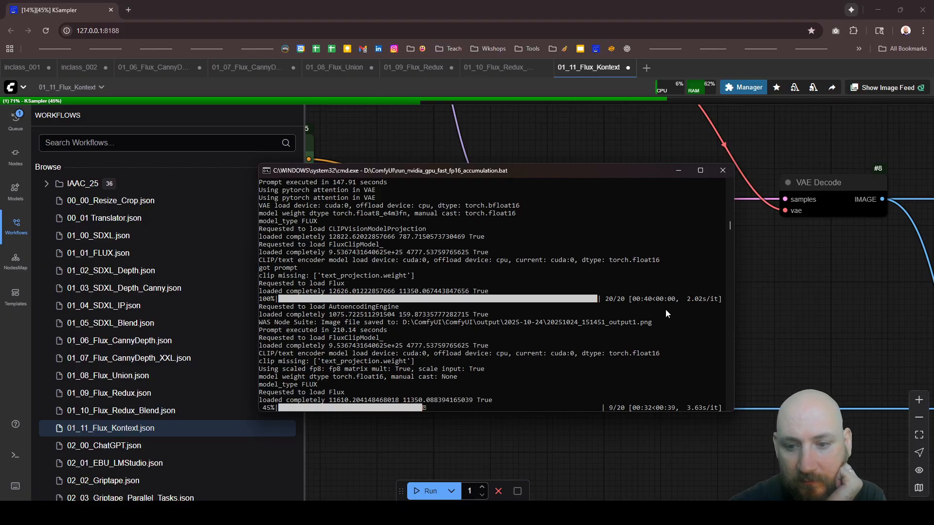
{"action": "left_click_drag", "start_coordinate": [608, 172], "coordinate": [0, 170]}
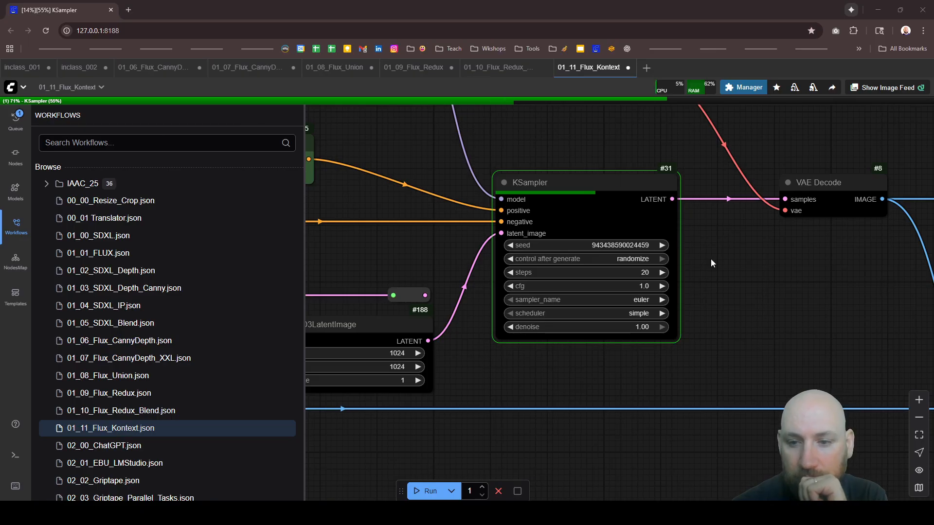
{"action": "scroll", "coordinate": [710, 260], "scroll_direction": "down", "scroll_amount": 3}
{"action": "scroll", "coordinate": [708, 262], "scroll_direction": "down", "scroll_amount": 6}
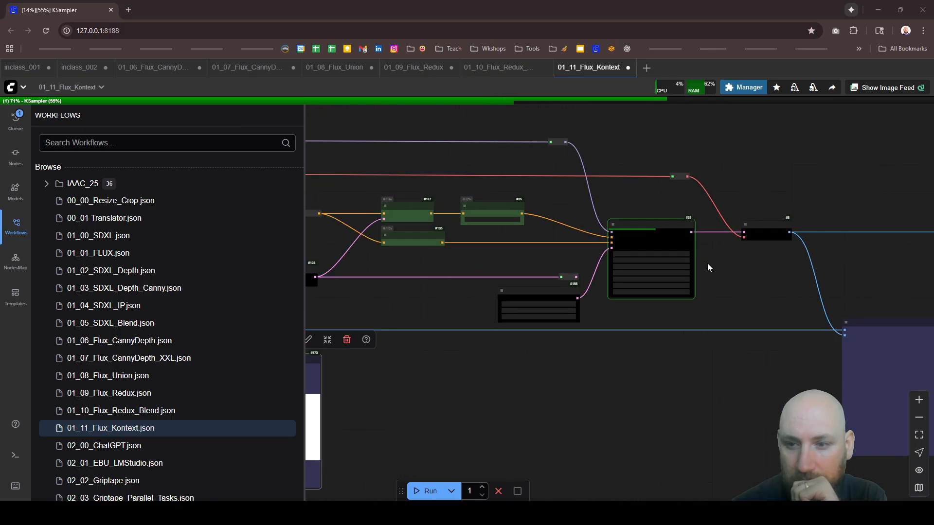
{"action": "scroll", "coordinate": [708, 264], "scroll_direction": "down", "scroll_amount": 3}
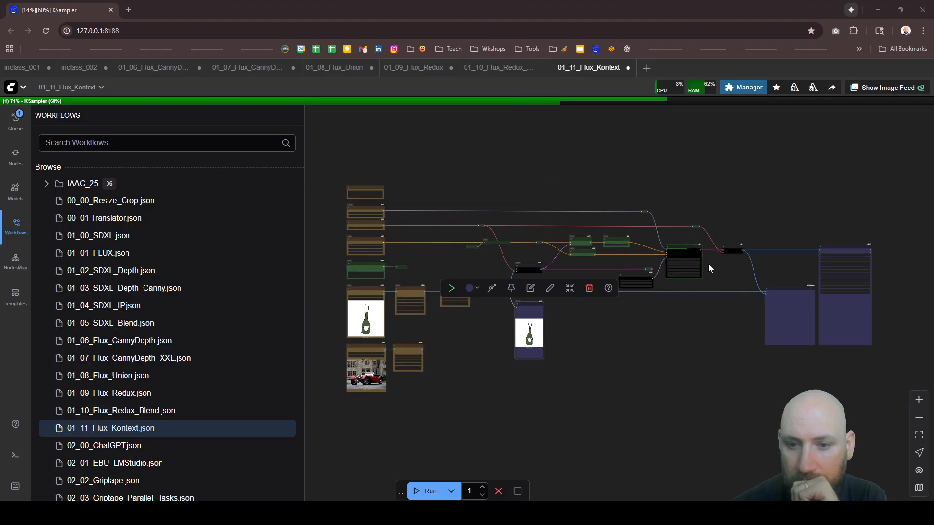
{"action": "left_click", "coordinate": [718, 384]}
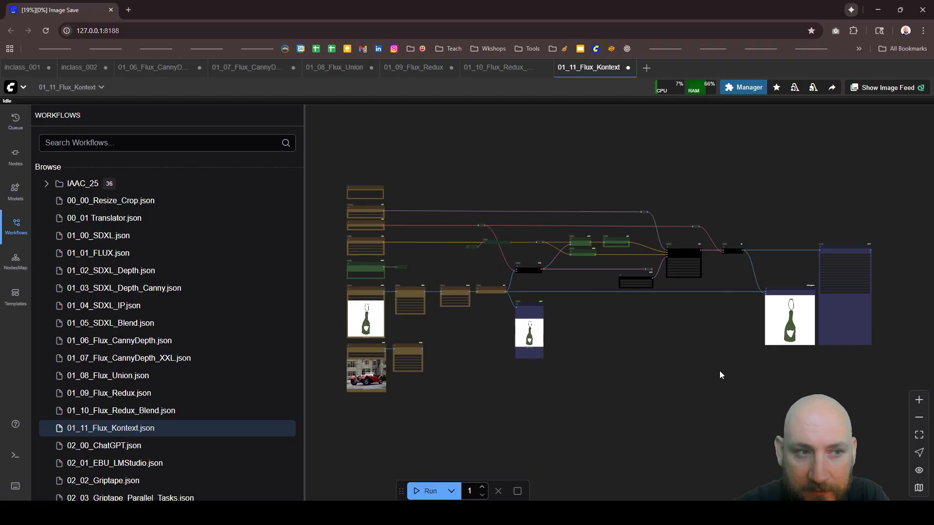
Step: Examine the generated champagne image in the Image Save node beside the original sketch in the Image Comparer
{"action": "scroll", "coordinate": [895, 325], "scroll_direction": "up", "scroll_amount": 10}
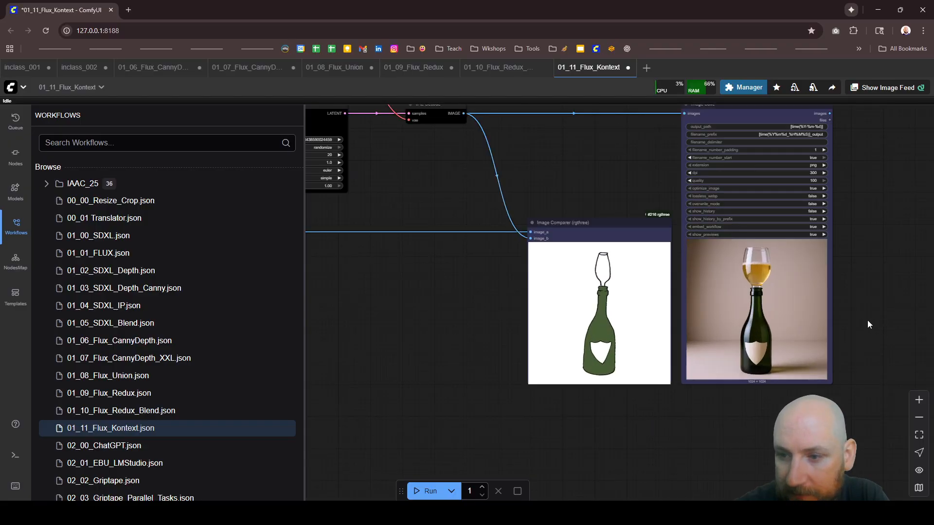
{"action": "scroll", "coordinate": [728, 288], "scroll_direction": "up", "scroll_amount": 2}
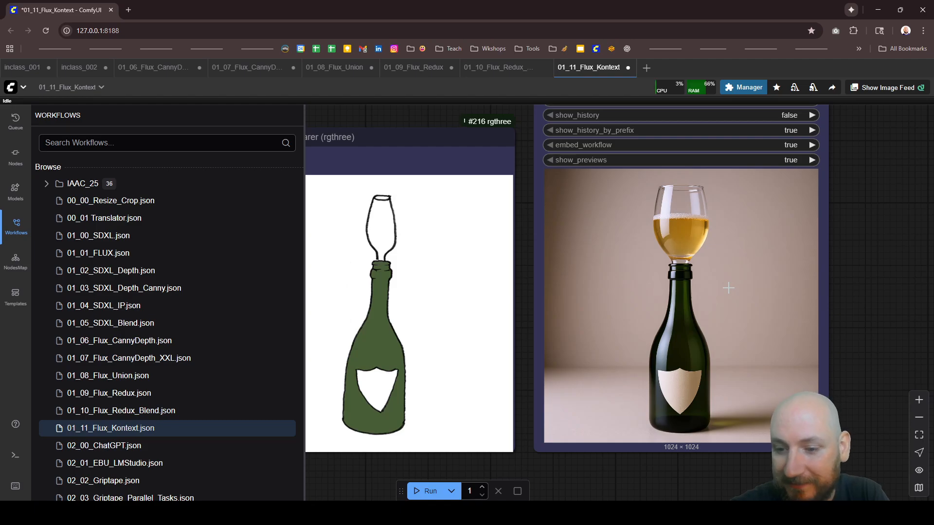
{"action": "scroll", "coordinate": [781, 287], "scroll_direction": "down", "scroll_amount": 15}
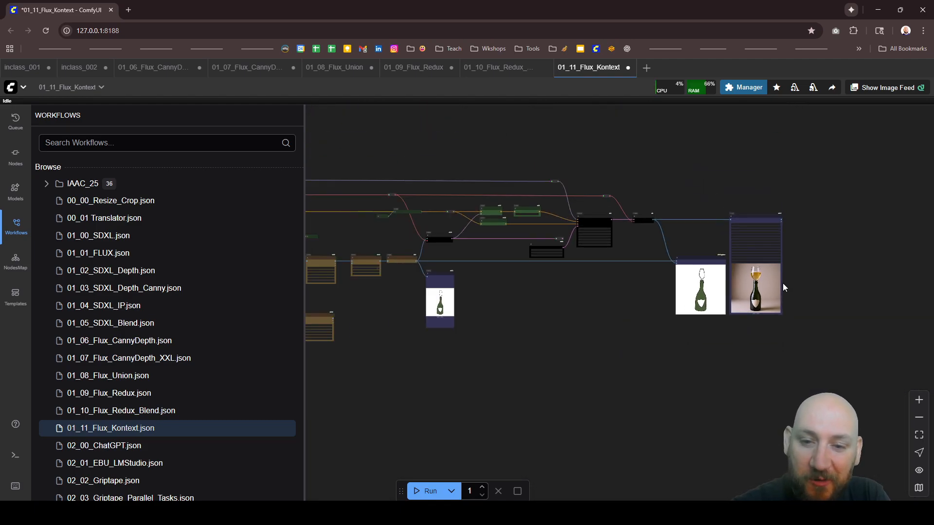
Step: Connect the IMAGE output of the jaguar.jpg Image Resize node to the image2 input of the Image Stitch node
{"action": "scroll", "coordinate": [783, 283], "scroll_direction": "down", "scroll_amount": 3}
{"action": "scroll", "coordinate": [483, 261], "scroll_direction": "up", "scroll_amount": 12}
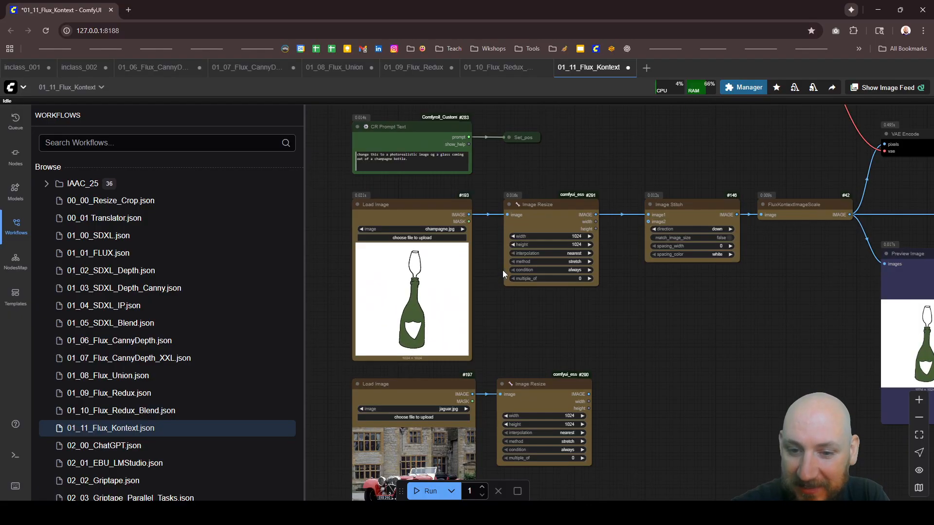
{"action": "scroll", "coordinate": [474, 243], "scroll_direction": "down", "scroll_amount": 3}
{"action": "scroll", "coordinate": [539, 303], "scroll_direction": "up", "scroll_amount": 4}
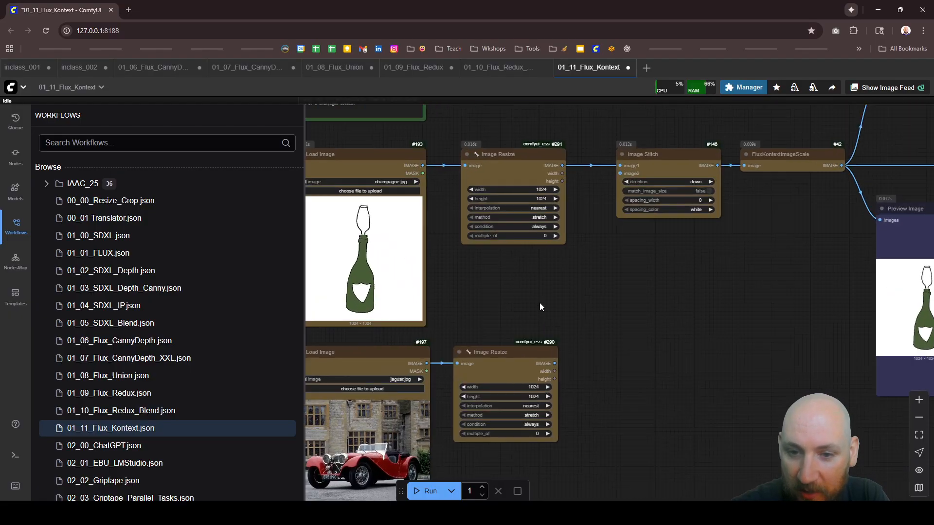
{"action": "scroll", "coordinate": [524, 274], "scroll_direction": "down", "scroll_amount": 5}
{"action": "scroll", "coordinate": [524, 275], "scroll_direction": "up", "scroll_amount": 3}
{"action": "scroll", "coordinate": [610, 366], "scroll_direction": "up", "scroll_amount": 2}
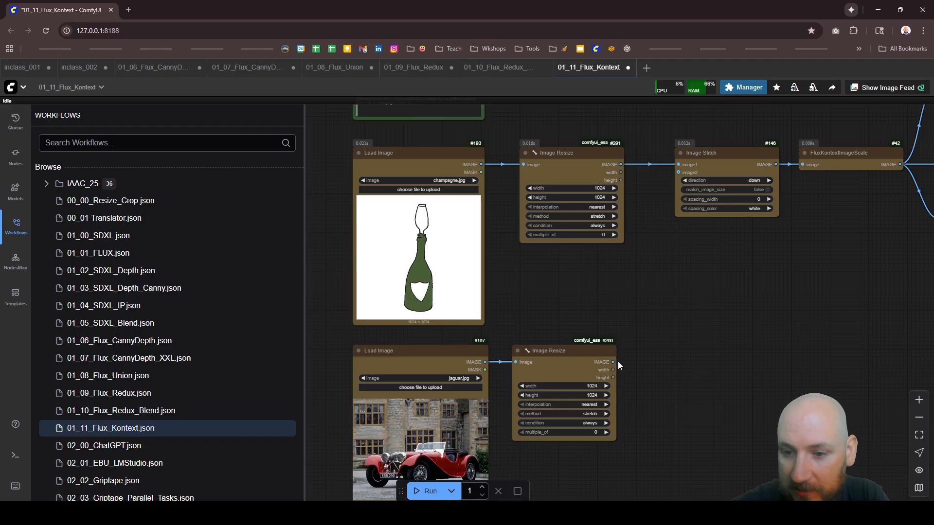
{"action": "left_click_drag", "start_coordinate": [614, 363], "coordinate": [678, 173]}
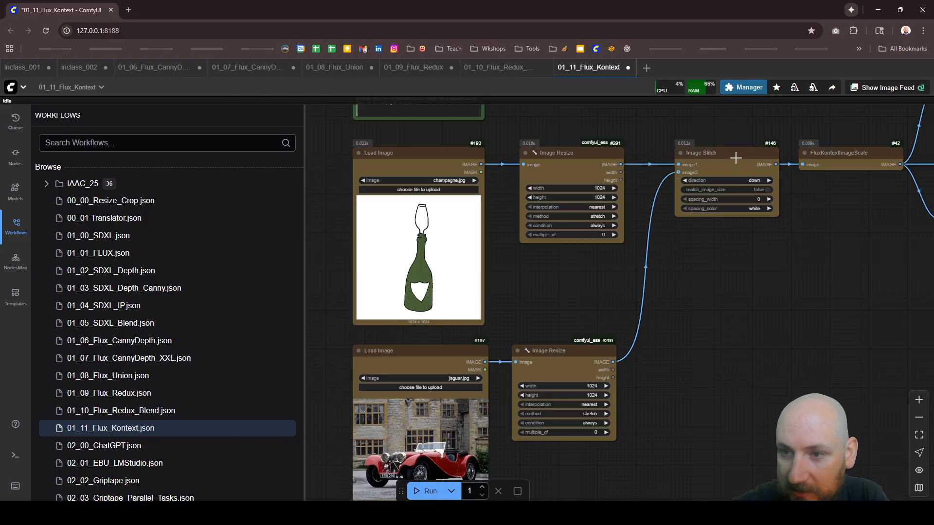
Step: Replace champagne.jpg in the first Load Image node with 9.jpg from the un_studio folder
{"action": "scroll", "coordinate": [736, 158], "scroll_direction": "up", "scroll_amount": 5}
{"action": "scroll", "coordinate": [757, 169], "scroll_direction": "down", "scroll_amount": 6}
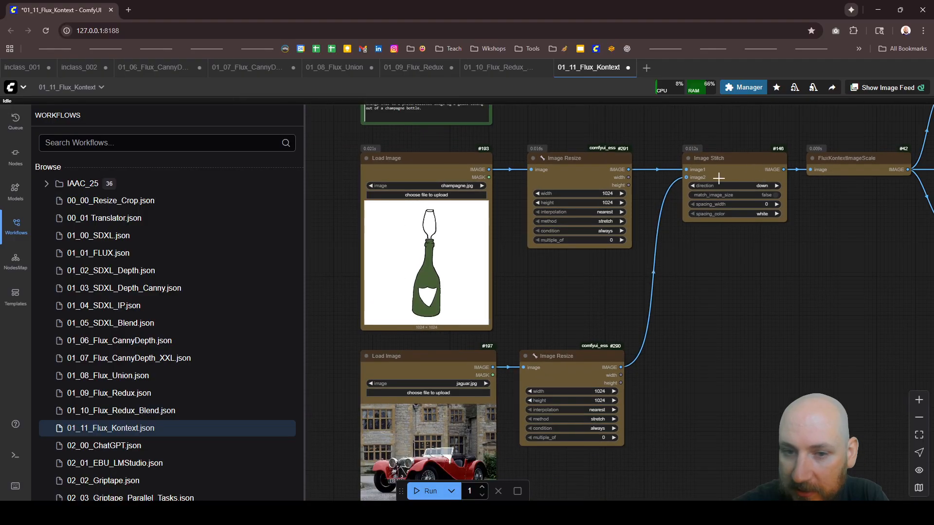
{"action": "scroll", "coordinate": [493, 209], "scroll_direction": "down", "scroll_amount": 6}
{"action": "scroll", "coordinate": [434, 200], "scroll_direction": "up", "scroll_amount": 6}
{"action": "scroll", "coordinate": [435, 200], "scroll_direction": "up", "scroll_amount": 3}
{"action": "left_click", "coordinate": [434, 200]}
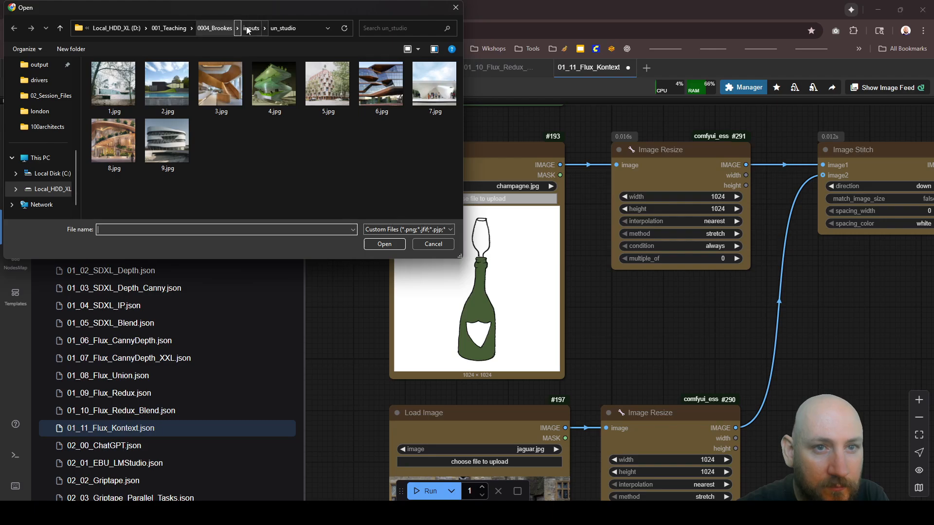
{"action": "left_click", "coordinate": [166, 141]}
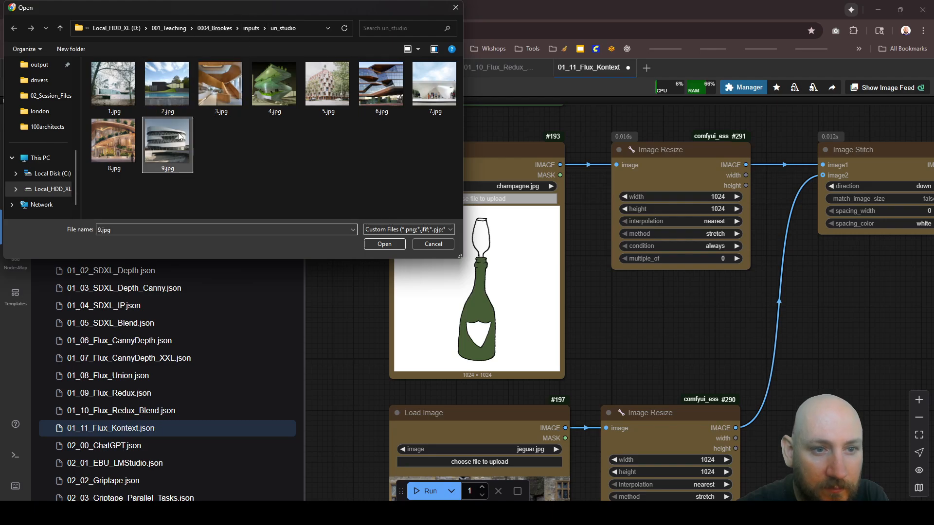
{"action": "left_click", "coordinate": [382, 244]}
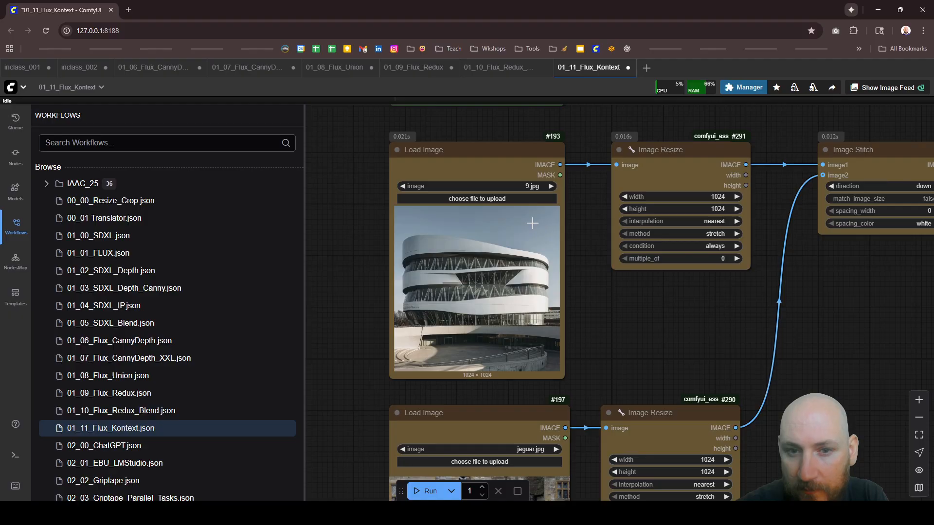
Step: Change the CR Prompt Text to "change this to a museum building with a red car out front" and run the workflow
{"action": "scroll", "coordinate": [451, 180], "scroll_direction": "down", "scroll_amount": 5}
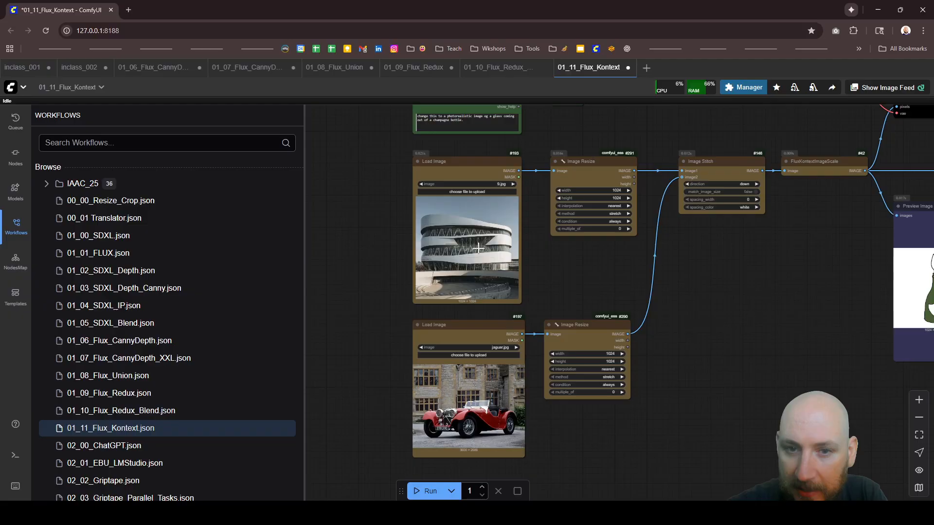
{"action": "scroll", "coordinate": [466, 278], "scroll_direction": "down", "scroll_amount": 2}
{"action": "left_click_drag", "start_coordinate": [467, 117], "coordinate": [466, 145]}
{"action": "scroll", "coordinate": [466, 147], "scroll_direction": "up", "scroll_amount": 13}
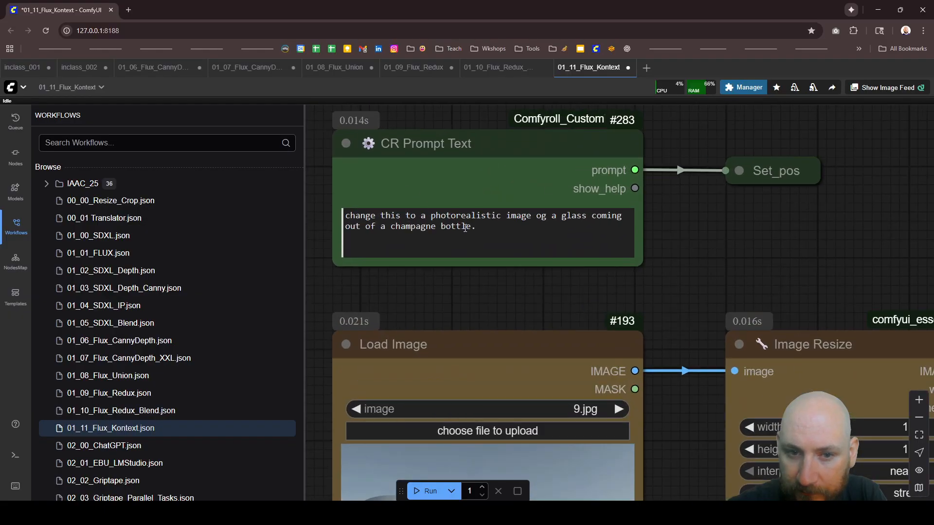
{"action": "left_click_drag", "start_coordinate": [491, 232], "coordinate": [430, 215]}
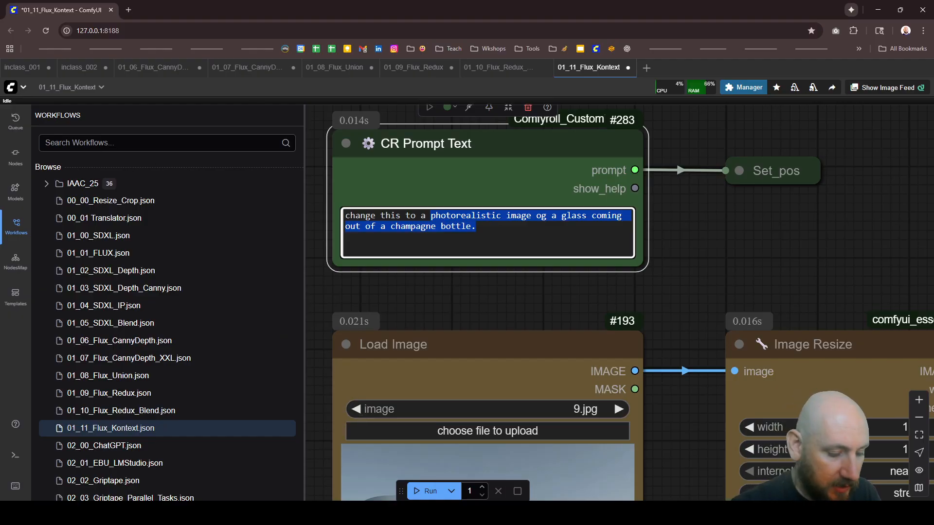
{"action": "key", "text": "BackSpace"}
{"action": "type", "text": "museu"}
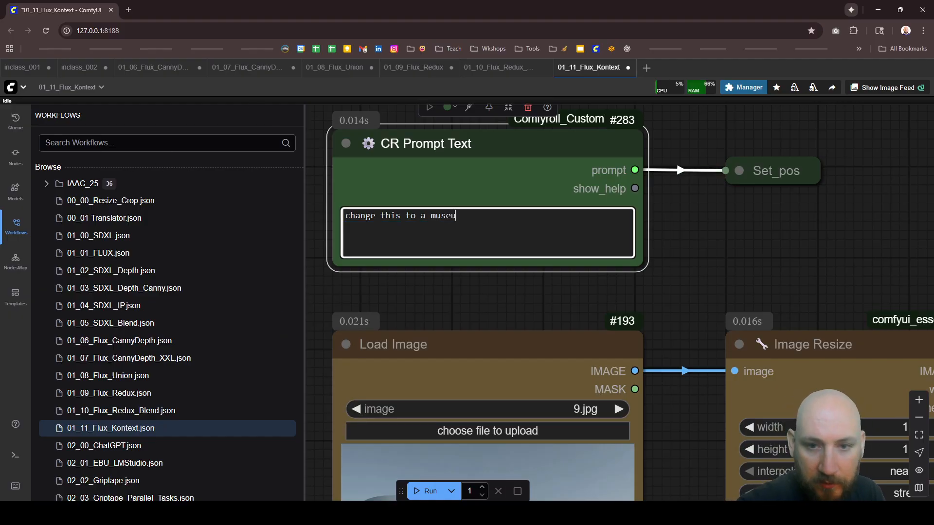
{"action": "type", "text": "m building "}
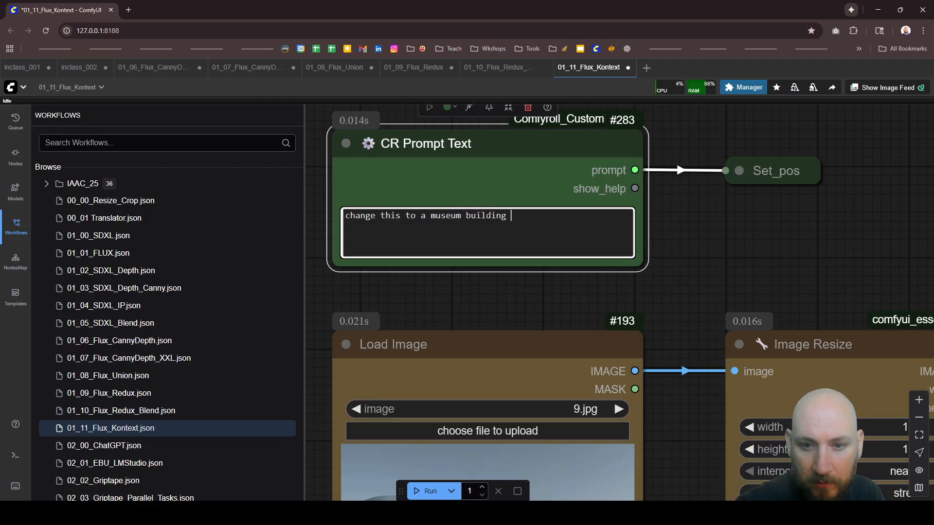
{"action": "type", "text": "with a red c"}
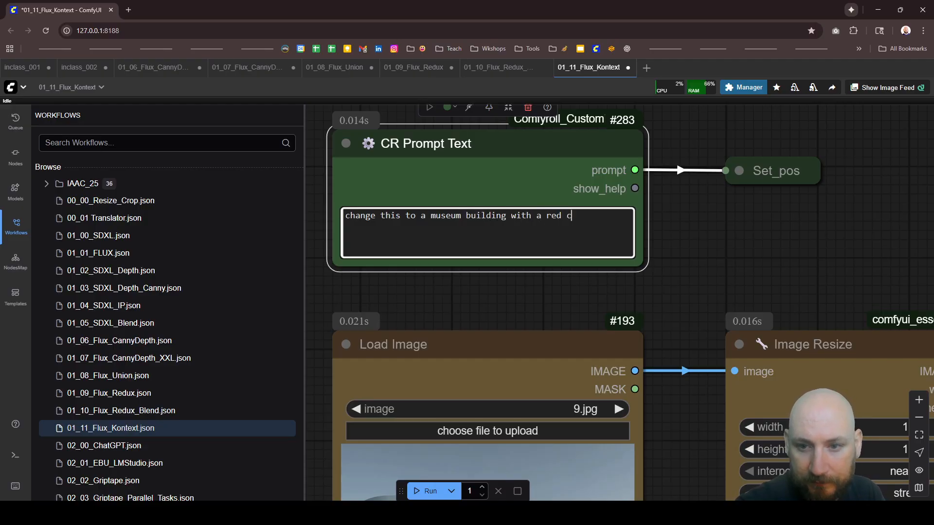
{"action": "type", "text": "ar out "}
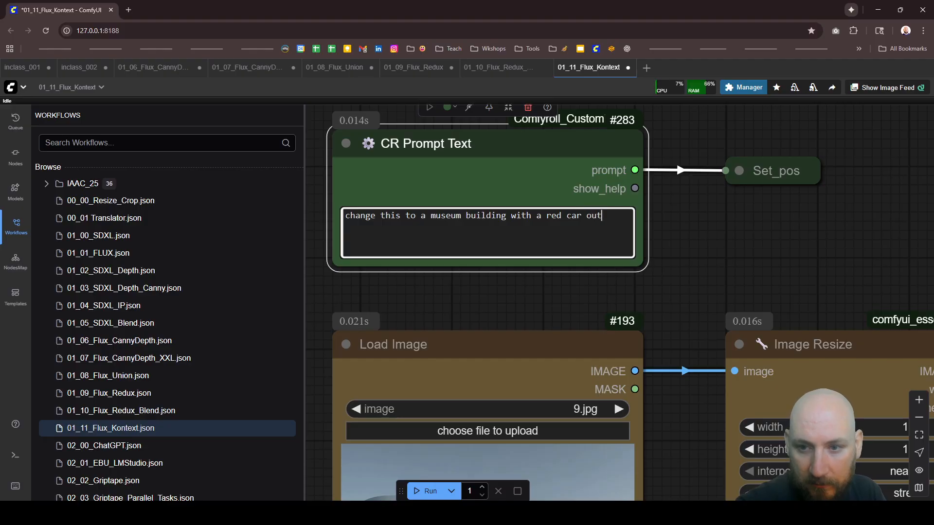
{"action": "type", "text": "front"}
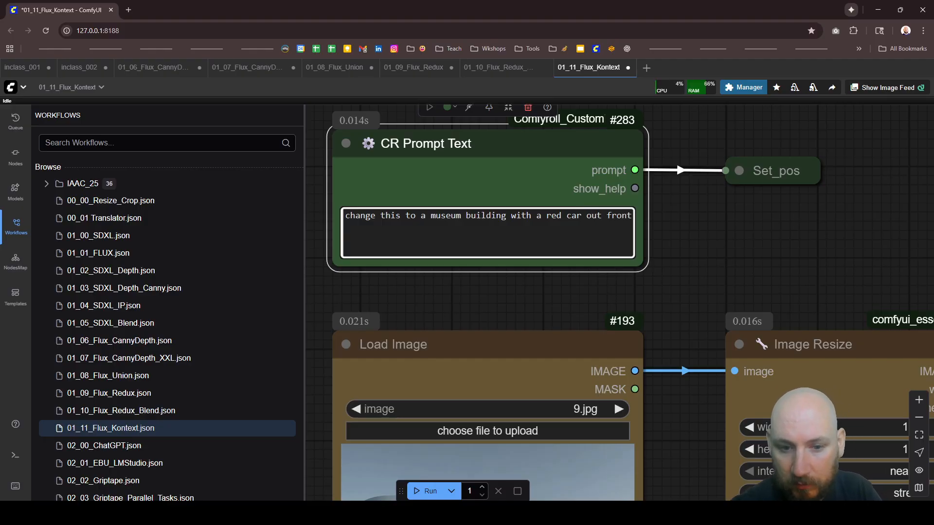
{"action": "left_click", "coordinate": [428, 491]}
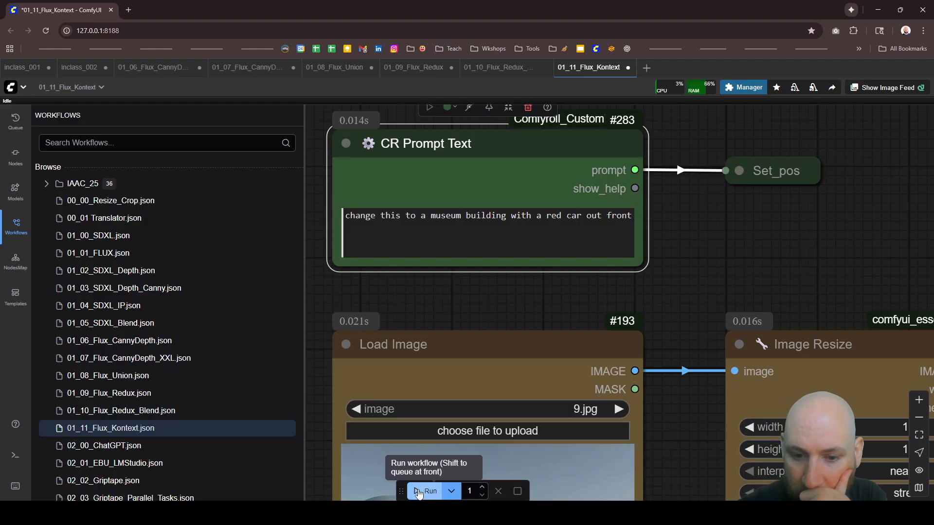
Step: Examine the Image Stitch settings and the stacked building and car picture in the Preview Image node
{"action": "scroll", "coordinate": [420, 194], "scroll_direction": "down", "scroll_amount": 15}
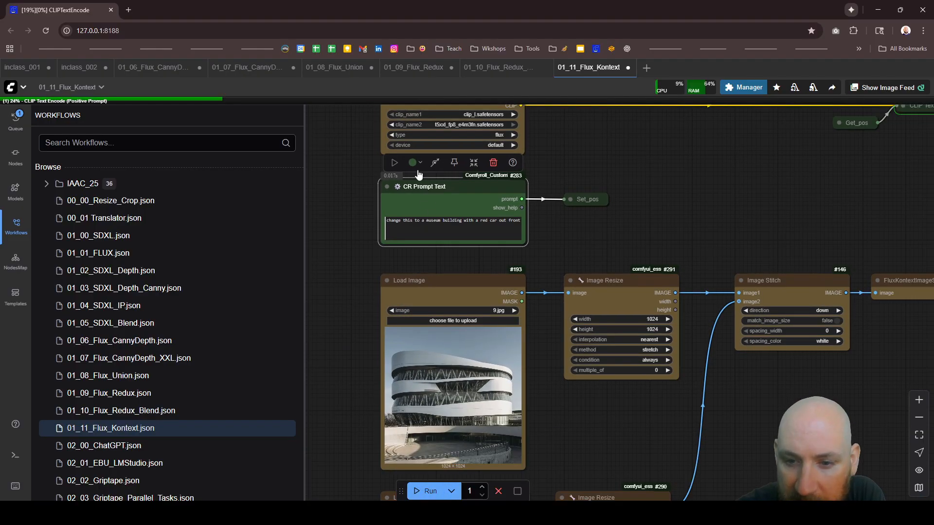
{"action": "scroll", "coordinate": [686, 270], "scroll_direction": "up", "scroll_amount": 5}
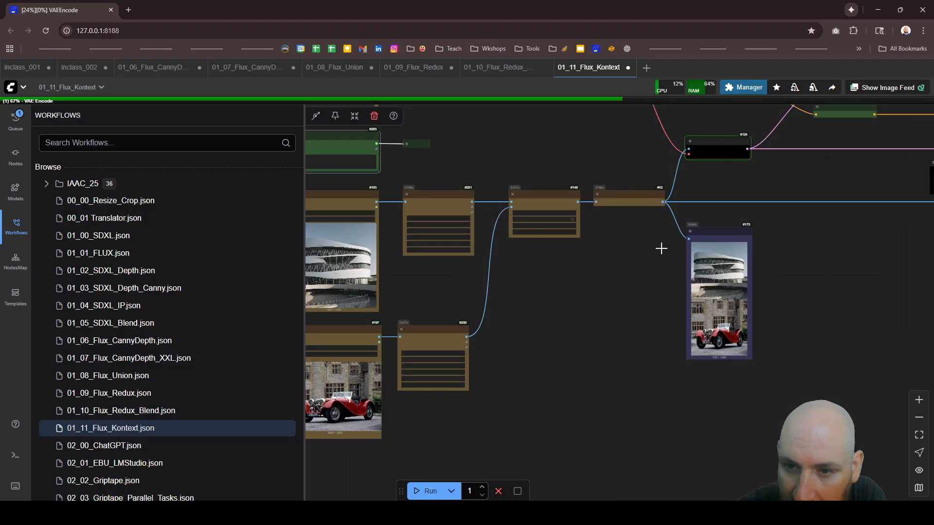
{"action": "scroll", "coordinate": [561, 193], "scroll_direction": "up", "scroll_amount": 3}
{"action": "scroll", "coordinate": [515, 192], "scroll_direction": "up", "scroll_amount": 1}
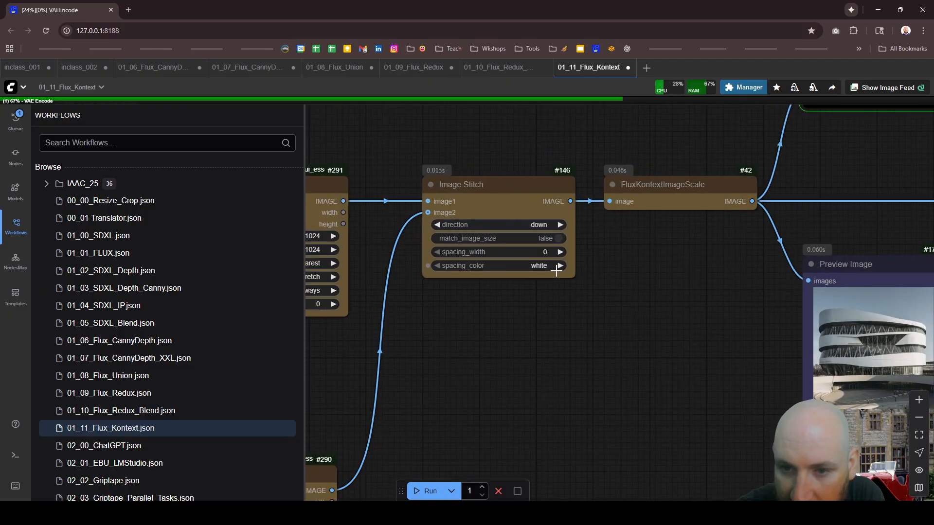
{"action": "scroll", "coordinate": [588, 280], "scroll_direction": "down", "scroll_amount": 6}
{"action": "scroll", "coordinate": [784, 323], "scroll_direction": "up", "scroll_amount": 7}
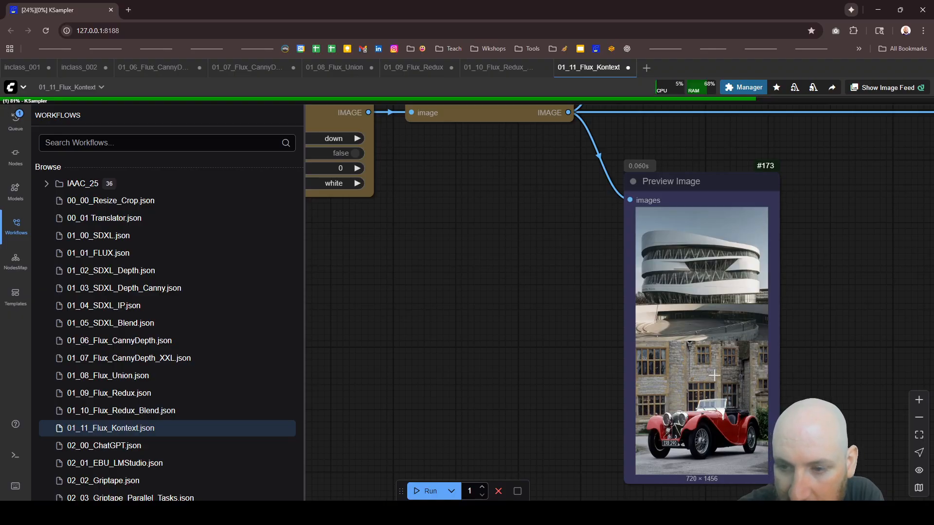
{"action": "scroll", "coordinate": [566, 380], "scroll_direction": "down", "scroll_amount": 5}
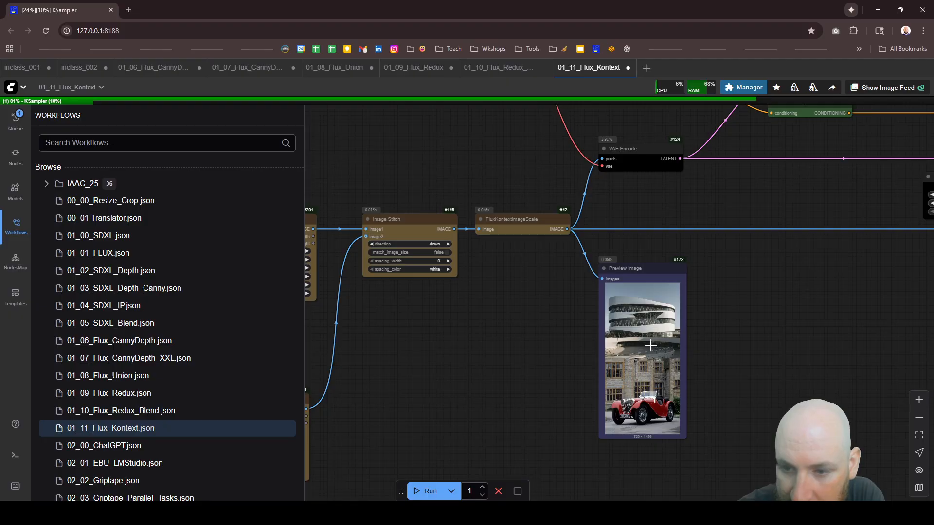
{"action": "scroll", "coordinate": [670, 330], "scroll_direction": "down", "scroll_amount": 1}
{"action": "scroll", "coordinate": [670, 329], "scroll_direction": "up", "scroll_amount": 4}
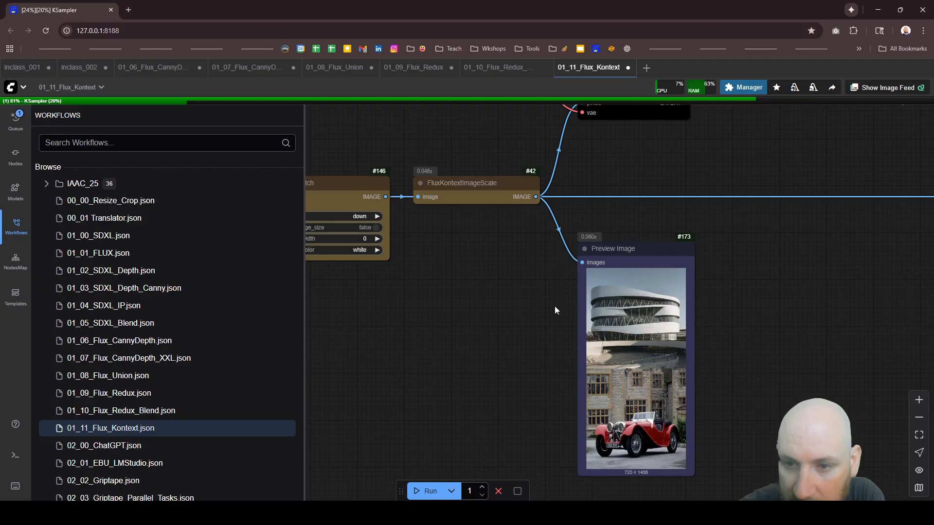
Step: Trace the latent connections into the KSampler and compare the stitched preview's dimensions with the EmptySD3LatentImage width and height
{"action": "scroll", "coordinate": [554, 305], "scroll_direction": "down", "scroll_amount": 8}
{"action": "scroll", "coordinate": [555, 311], "scroll_direction": "down", "scroll_amount": 6}
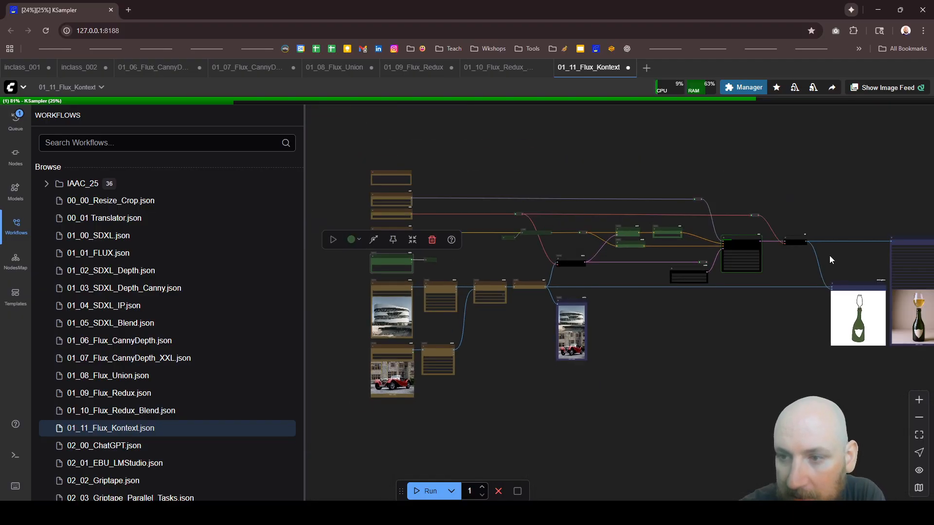
{"action": "scroll", "coordinate": [830, 260], "scroll_direction": "up", "scroll_amount": 4}
{"action": "scroll", "coordinate": [736, 281], "scroll_direction": "up", "scroll_amount": 5}
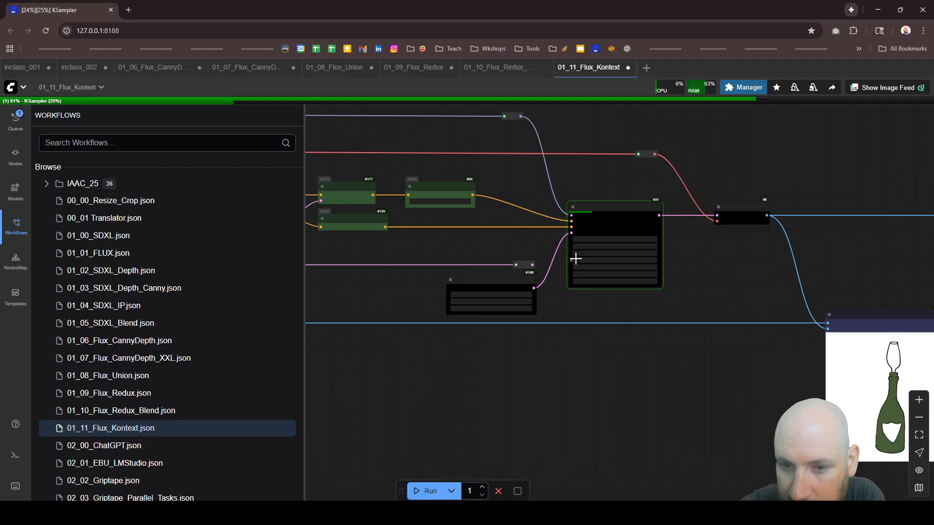
{"action": "scroll", "coordinate": [575, 259], "scroll_direction": "up", "scroll_amount": 3}
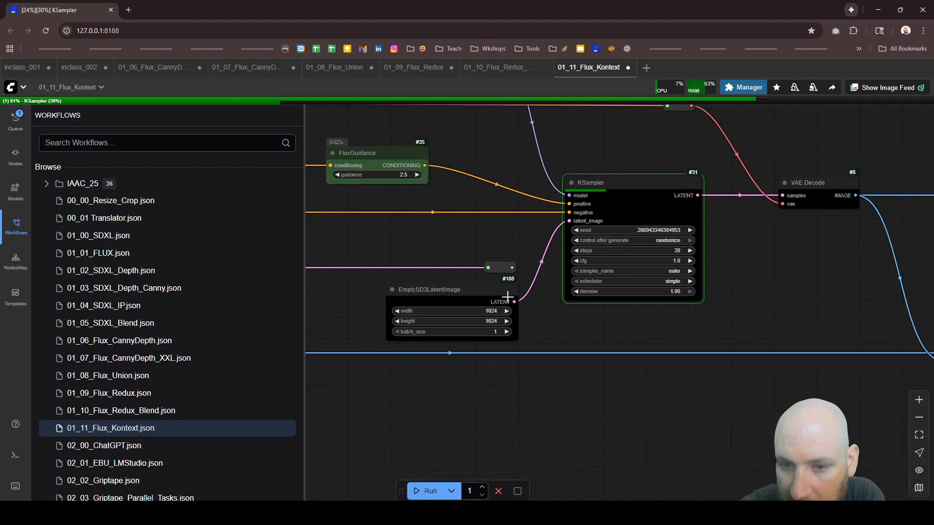
{"action": "scroll", "coordinate": [600, 267], "scroll_direction": "down", "scroll_amount": 4}
{"action": "scroll", "coordinate": [487, 267], "scroll_direction": "up", "scroll_amount": 4}
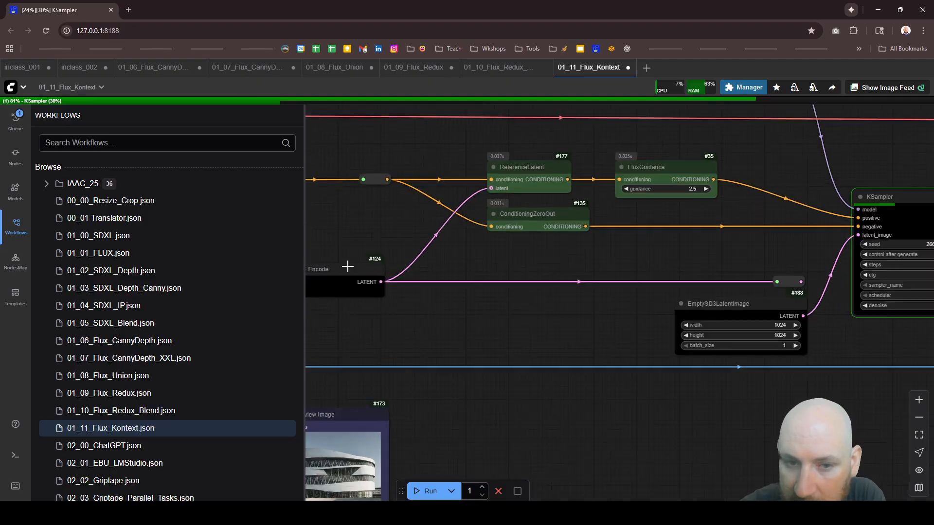
{"action": "scroll", "coordinate": [353, 272], "scroll_direction": "up", "scroll_amount": 1}
{"action": "scroll", "coordinate": [389, 281], "scroll_direction": "down", "scroll_amount": 3}
{"action": "scroll", "coordinate": [368, 279], "scroll_direction": "up", "scroll_amount": 3}
{"action": "scroll", "coordinate": [370, 278], "scroll_direction": "down", "scroll_amount": 3}
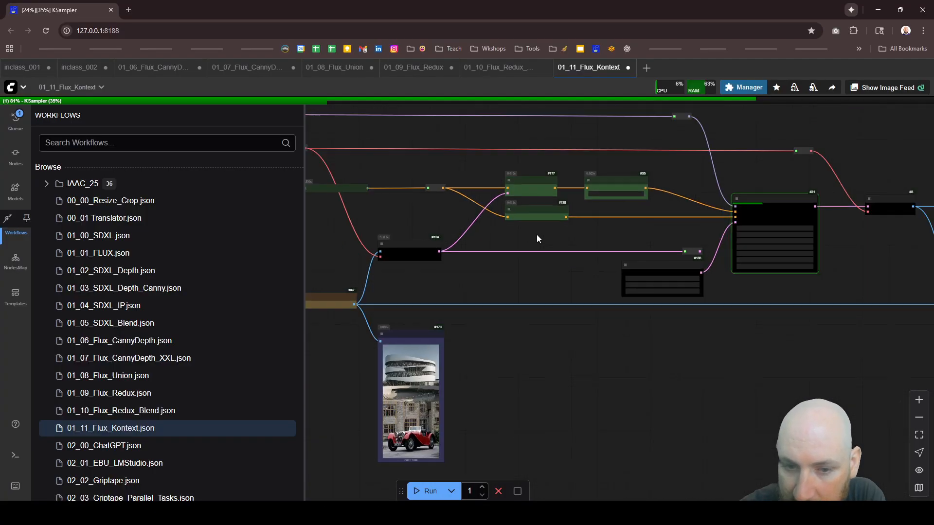
{"action": "scroll", "coordinate": [435, 457], "scroll_direction": "up", "scroll_amount": 5}
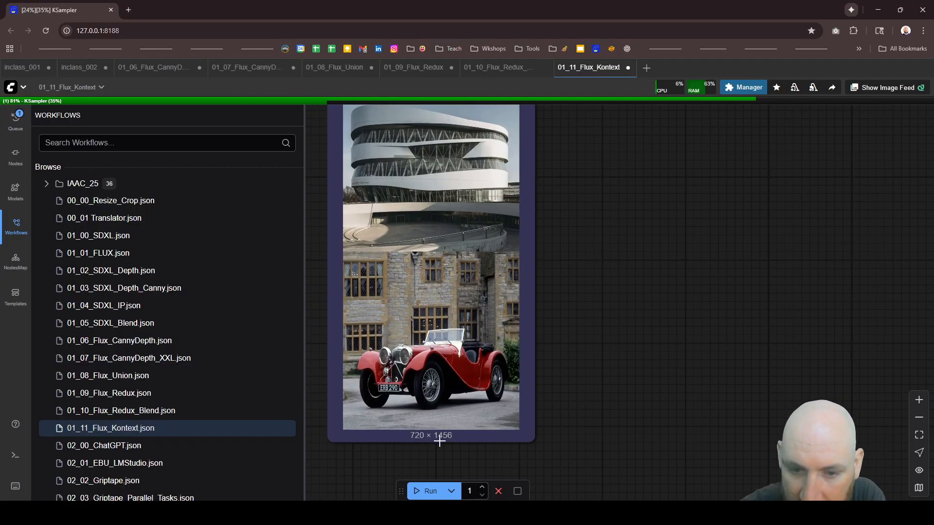
{"action": "scroll", "coordinate": [442, 437], "scroll_direction": "down", "scroll_amount": 5}
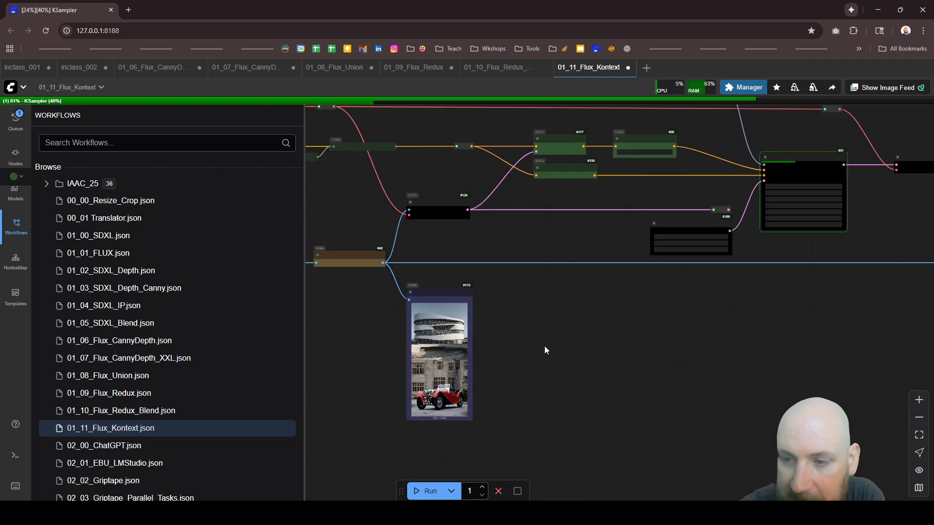
{"action": "scroll", "coordinate": [720, 243], "scroll_direction": "up", "scroll_amount": 10}
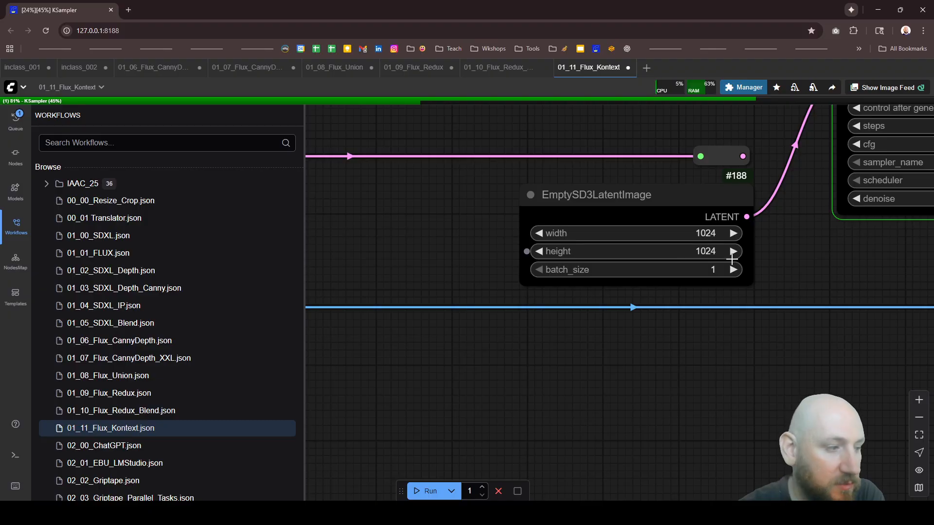
{"action": "scroll", "coordinate": [642, 236], "scroll_direction": "down", "scroll_amount": 8}
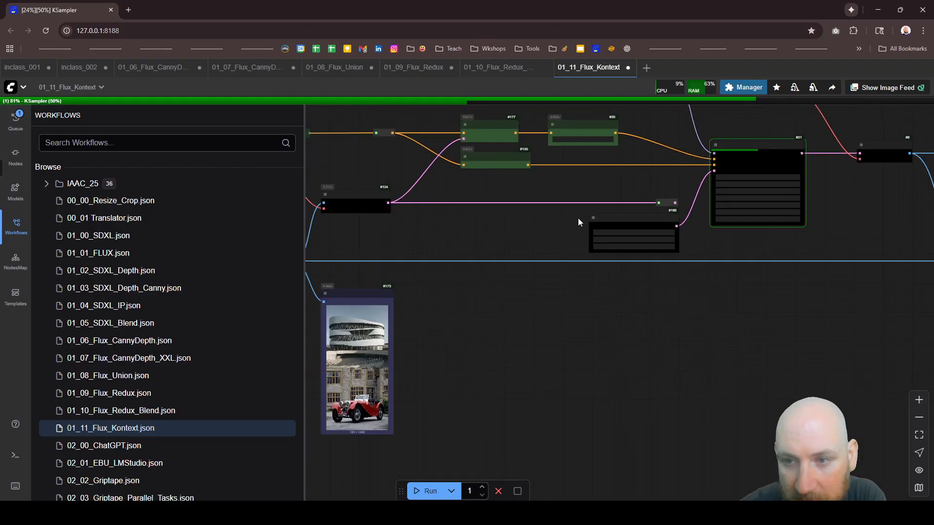
Step: Review the graph from the output nodes back to the input images, CR Prompt Text and loader nodes during sampling
{"action": "scroll", "coordinate": [853, 263], "scroll_direction": "up", "scroll_amount": 4}
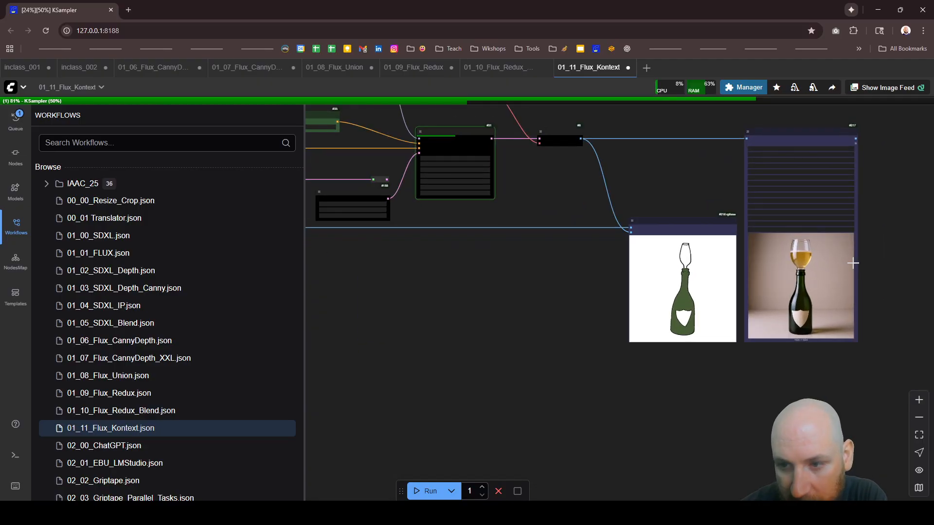
{"action": "scroll", "coordinate": [864, 265], "scroll_direction": "down", "scroll_amount": 6}
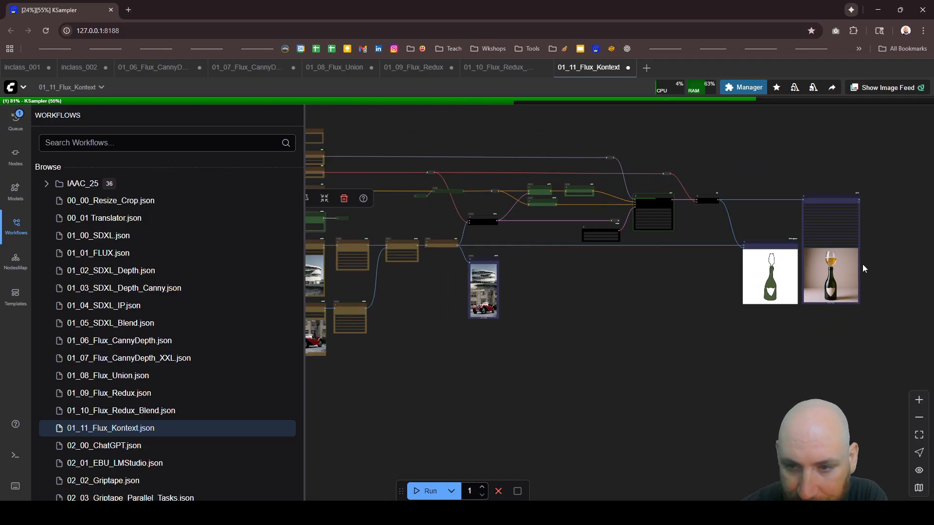
{"action": "scroll", "coordinate": [872, 274], "scroll_direction": "up", "scroll_amount": 3}
{"action": "scroll", "coordinate": [873, 273], "scroll_direction": "down", "scroll_amount": 2}
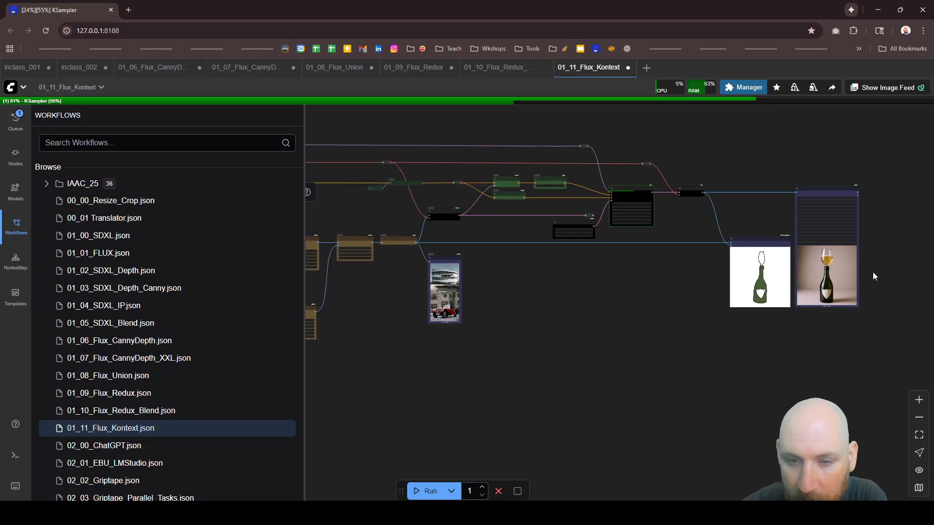
{"action": "scroll", "coordinate": [872, 272], "scroll_direction": "down", "scroll_amount": 2}
{"action": "scroll", "coordinate": [381, 273], "scroll_direction": "up", "scroll_amount": 5}
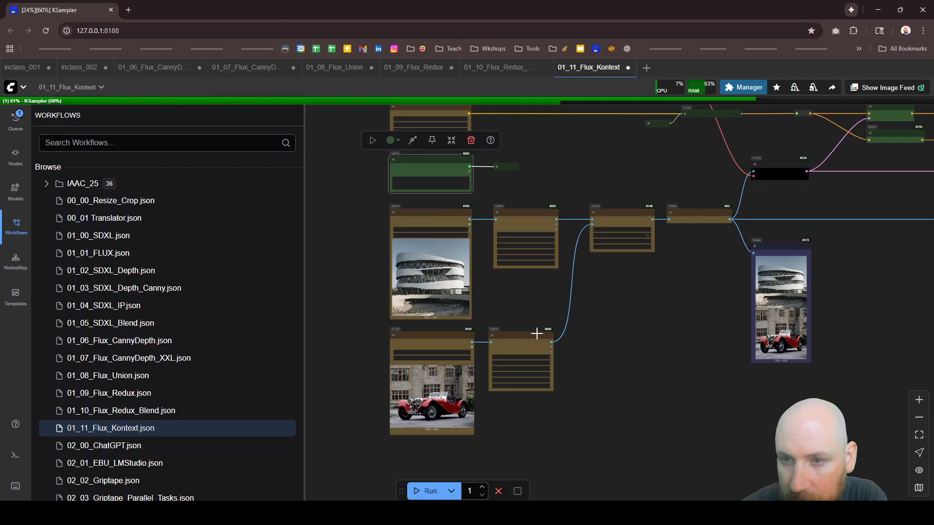
{"action": "scroll", "coordinate": [470, 214], "scroll_direction": "up", "scroll_amount": 5}
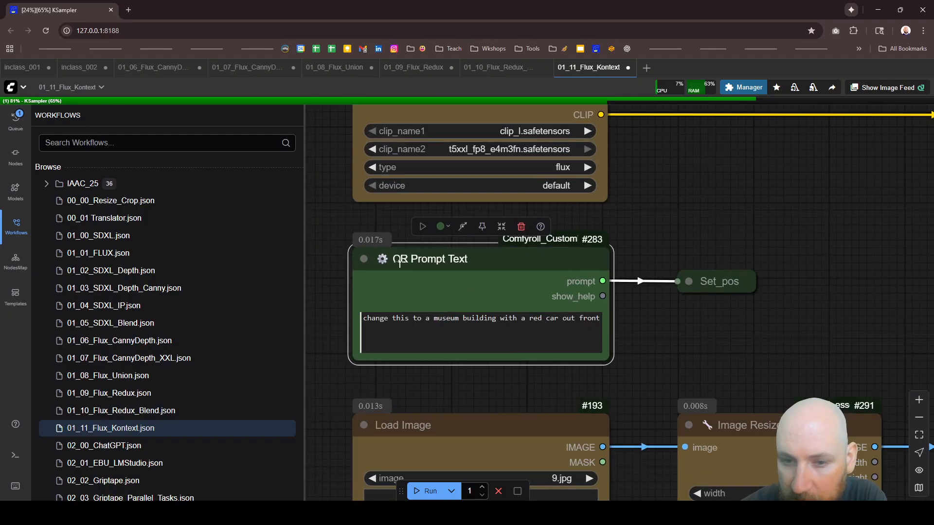
{"action": "scroll", "coordinate": [504, 290], "scroll_direction": "down", "scroll_amount": 6}
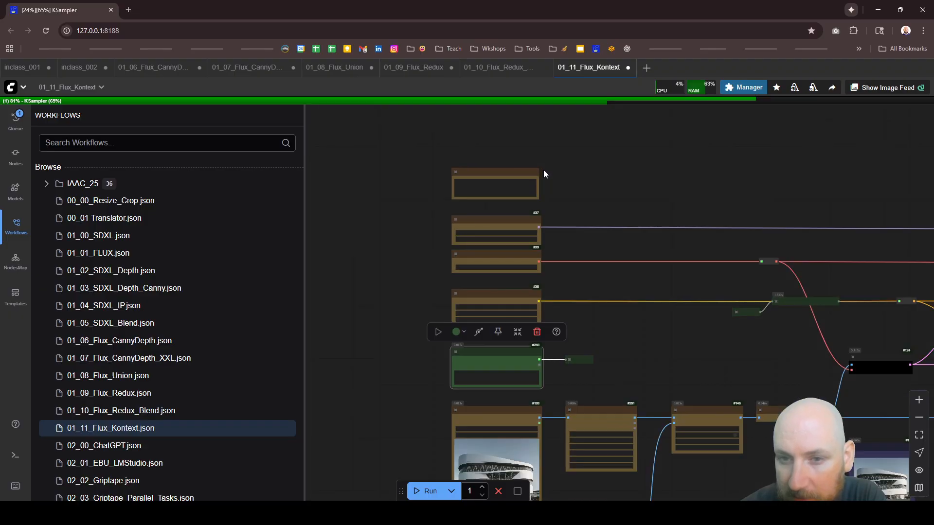
{"action": "scroll", "coordinate": [485, 167], "scroll_direction": "up", "scroll_amount": 5}
{"action": "scroll", "coordinate": [413, 158], "scroll_direction": "down", "scroll_amount": 10}
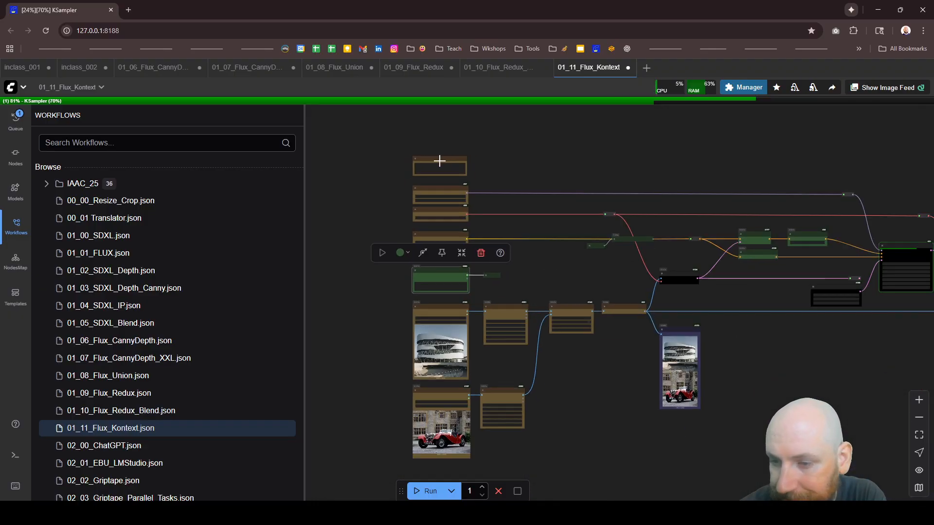
Step: Examine the generated museum and red car image in the Image Save node and against the stitched input in the Image Comparer
{"action": "scroll", "coordinate": [491, 189], "scroll_direction": "down", "scroll_amount": 4}
{"action": "scroll", "coordinate": [820, 219], "scroll_direction": "up", "scroll_amount": 6}
{"action": "scroll", "coordinate": [501, 214], "scroll_direction": "down", "scroll_amount": 5}
{"action": "scroll", "coordinate": [930, 253], "scroll_direction": "up", "scroll_amount": 6}
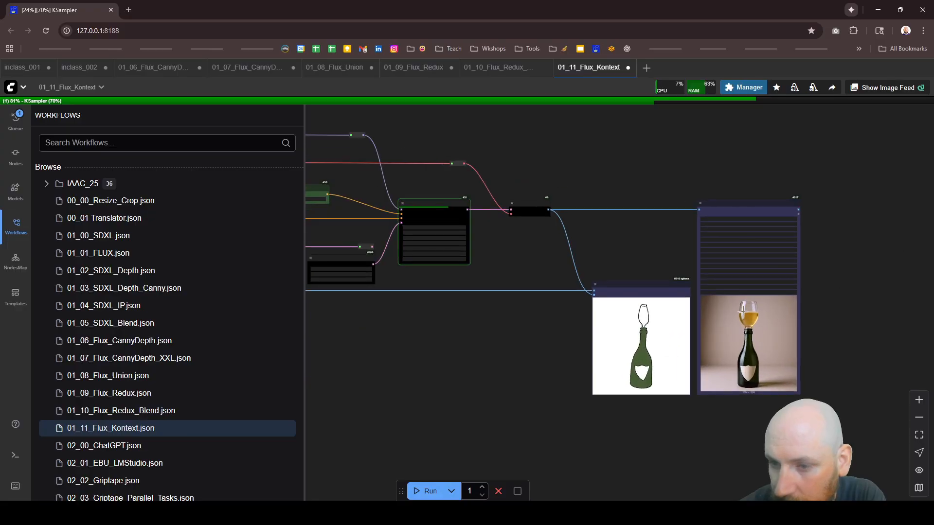
{"action": "scroll", "coordinate": [762, 341], "scroll_direction": "up", "scroll_amount": 1}
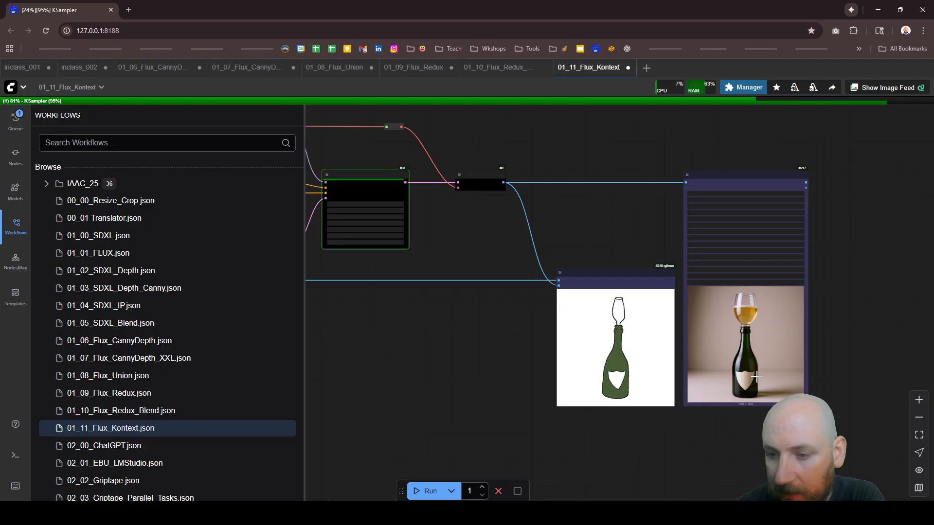
{"action": "scroll", "coordinate": [798, 403], "scroll_direction": "up", "scroll_amount": 2}
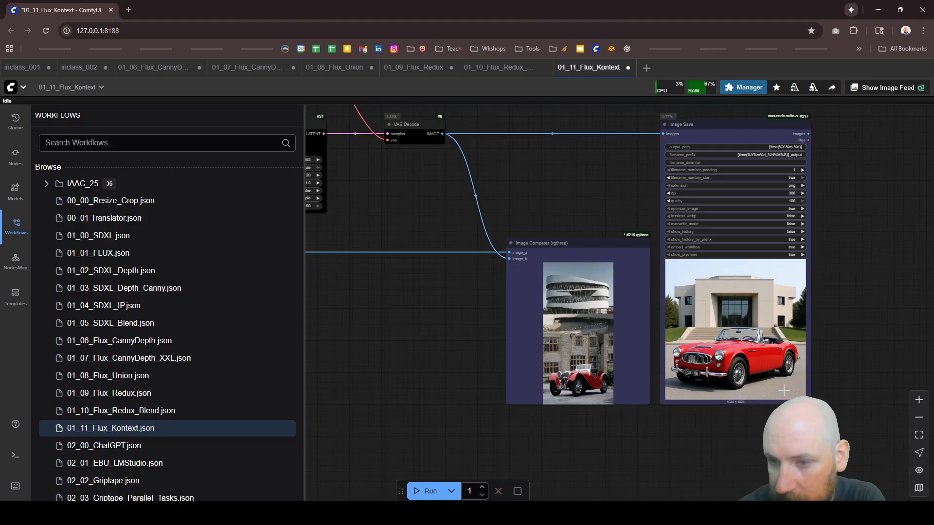
{"action": "scroll", "coordinate": [781, 382], "scroll_direction": "up", "scroll_amount": 5}
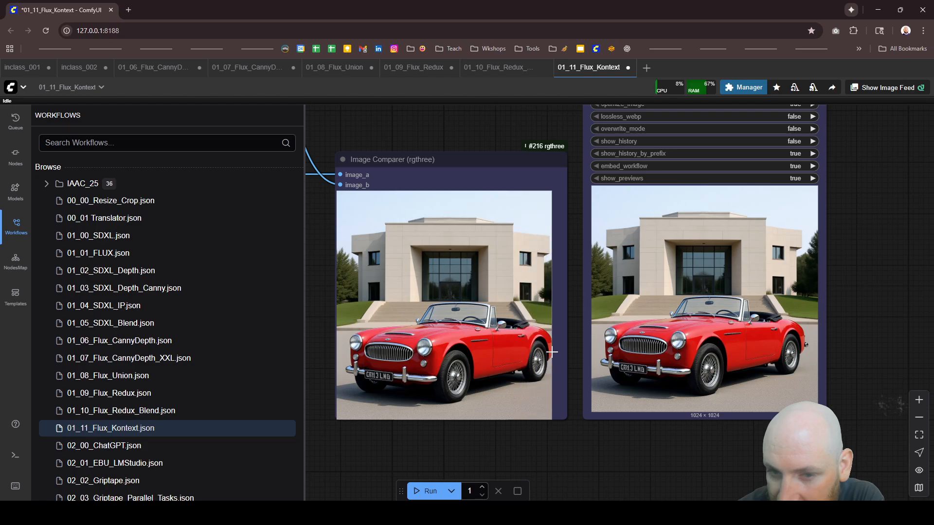
Step: Trace both input images through the Image Resize, Image Stitch and FluxKontextImageScale nodes to the stitched preview, checking their sizes and settings
{"action": "scroll", "coordinate": [783, 291], "scroll_direction": "down", "scroll_amount": 5}
{"action": "scroll", "coordinate": [787, 242], "scroll_direction": "down", "scroll_amount": 5}
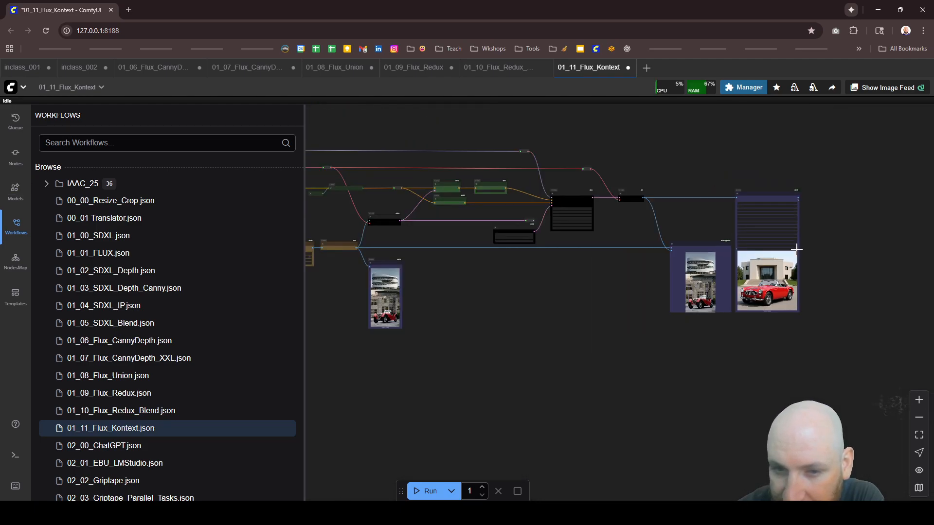
{"action": "scroll", "coordinate": [541, 260], "scroll_direction": "up", "scroll_amount": 6}
{"action": "scroll", "coordinate": [527, 227], "scroll_direction": "up", "scroll_amount": 6}
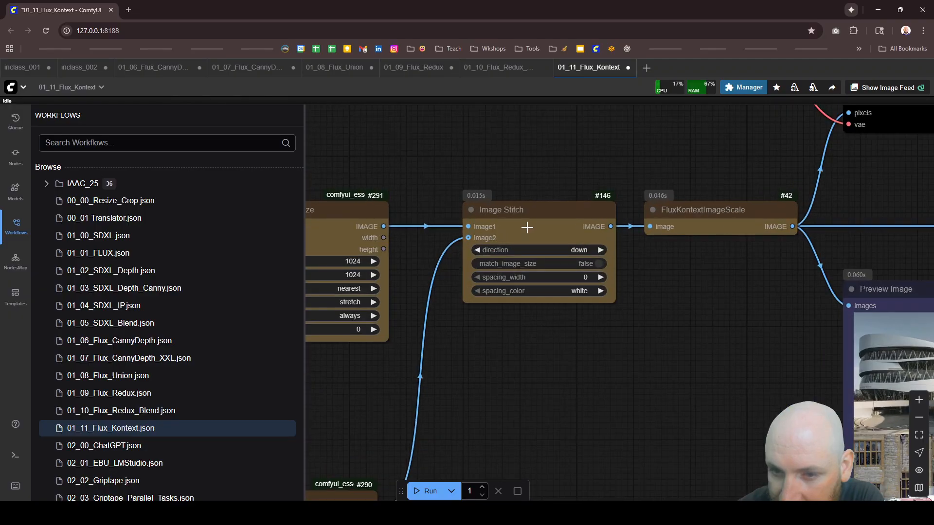
{"action": "scroll", "coordinate": [474, 243], "scroll_direction": "down", "scroll_amount": 8}
{"action": "scroll", "coordinate": [471, 249], "scroll_direction": "up", "scroll_amount": 7}
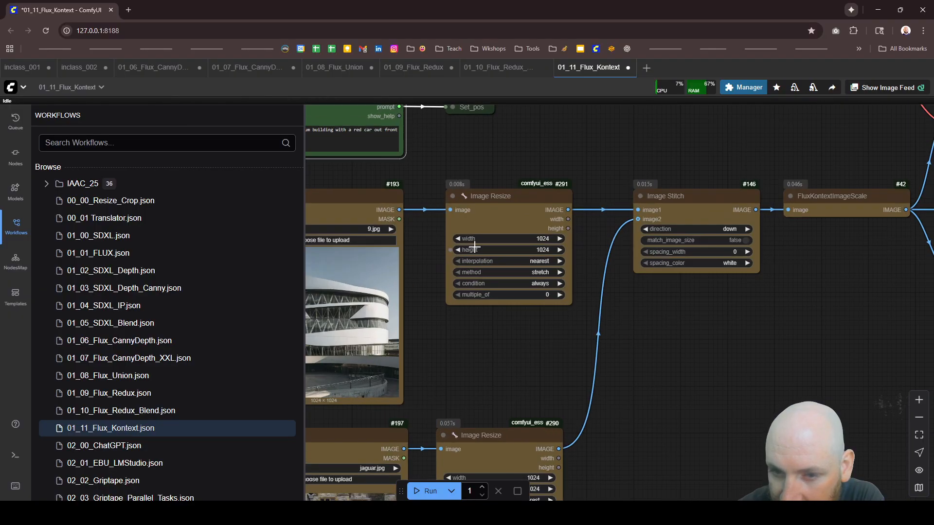
{"action": "scroll", "coordinate": [471, 248], "scroll_direction": "down", "scroll_amount": 5}
{"action": "scroll", "coordinate": [452, 285], "scroll_direction": "up", "scroll_amount": 5}
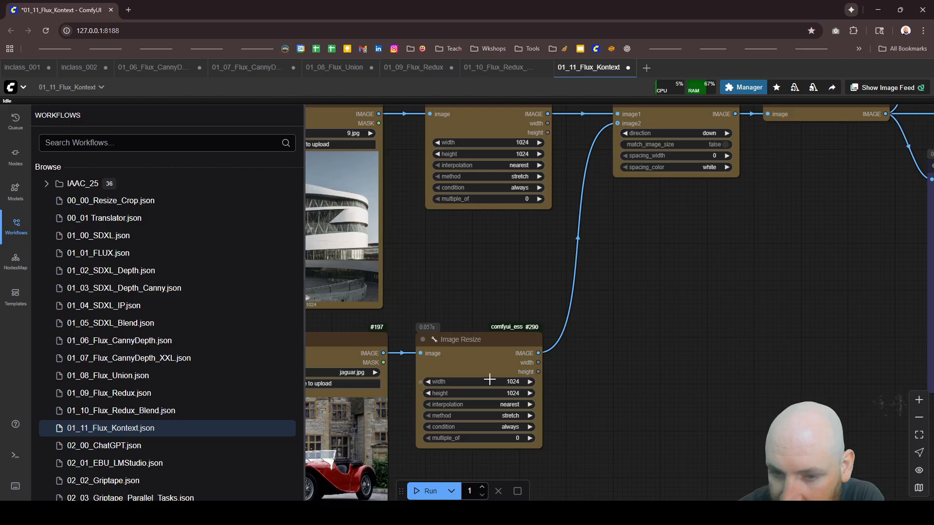
{"action": "scroll", "coordinate": [787, 313], "scroll_direction": "down", "scroll_amount": 5}
{"action": "scroll", "coordinate": [633, 238], "scroll_direction": "up", "scroll_amount": 4}
{"action": "scroll", "coordinate": [633, 237], "scroll_direction": "up", "scroll_amount": 2}
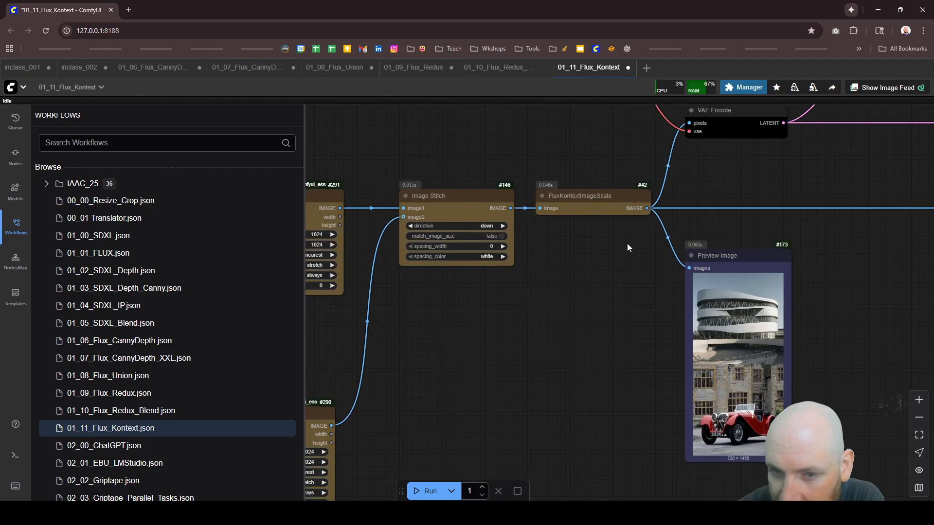
{"action": "scroll", "coordinate": [635, 244], "scroll_direction": "down", "scroll_amount": 5}
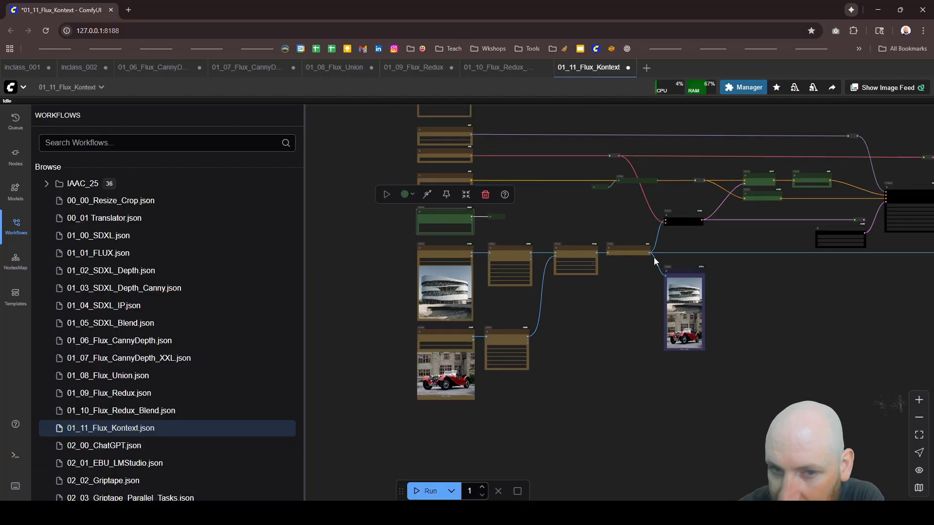
Step: Rewrite the CR Prompt Text as "a glass museum building with a red car out front"
{"action": "scroll", "coordinate": [468, 207], "scroll_direction": "up", "scroll_amount": 3}
{"action": "scroll", "coordinate": [469, 208], "scroll_direction": "up", "scroll_amount": 4}
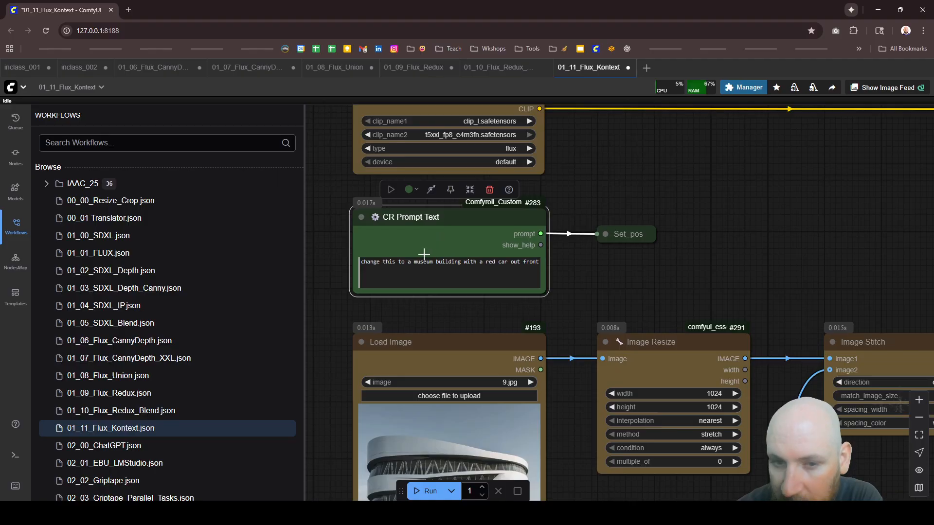
{"action": "left_click", "coordinate": [409, 263]}
{"action": "left_click_drag", "start_coordinate": [409, 262], "coordinate": [319, 258]}
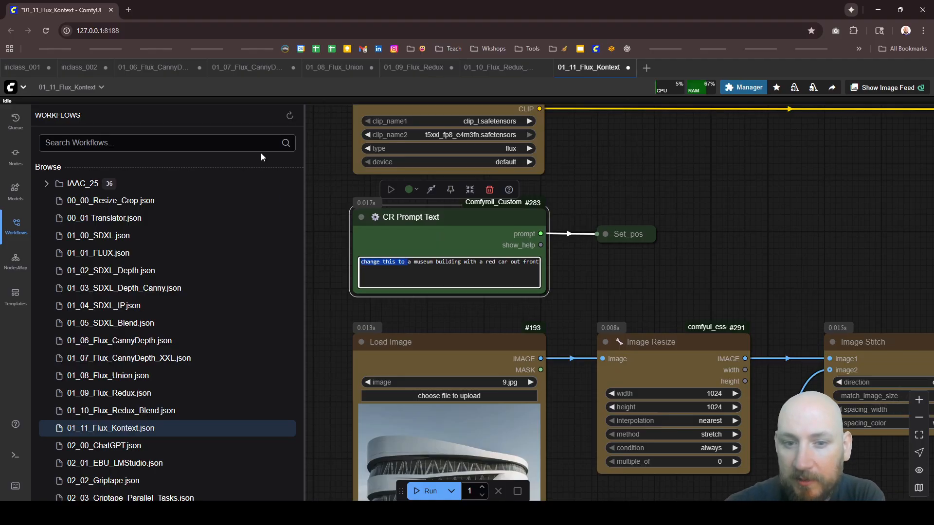
{"action": "key", "text": "BackSpace"}
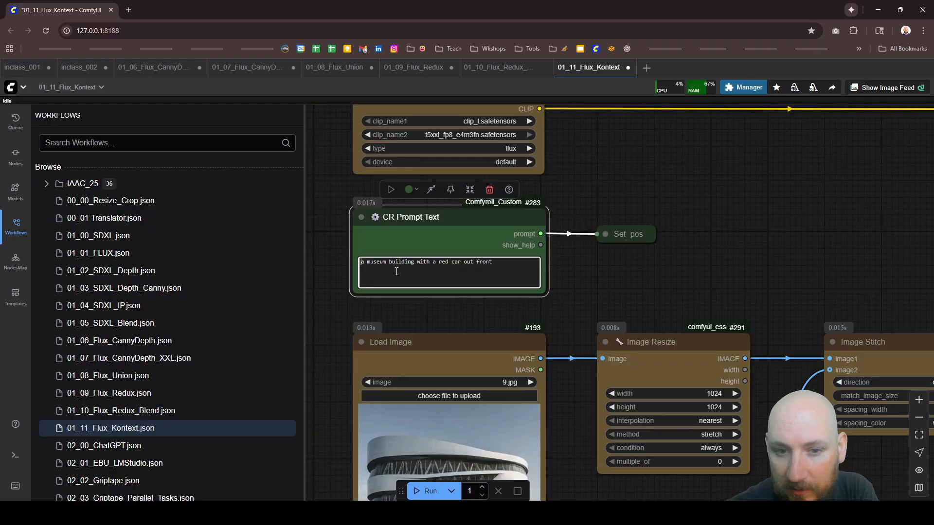
{"action": "left_click", "coordinate": [366, 263]}
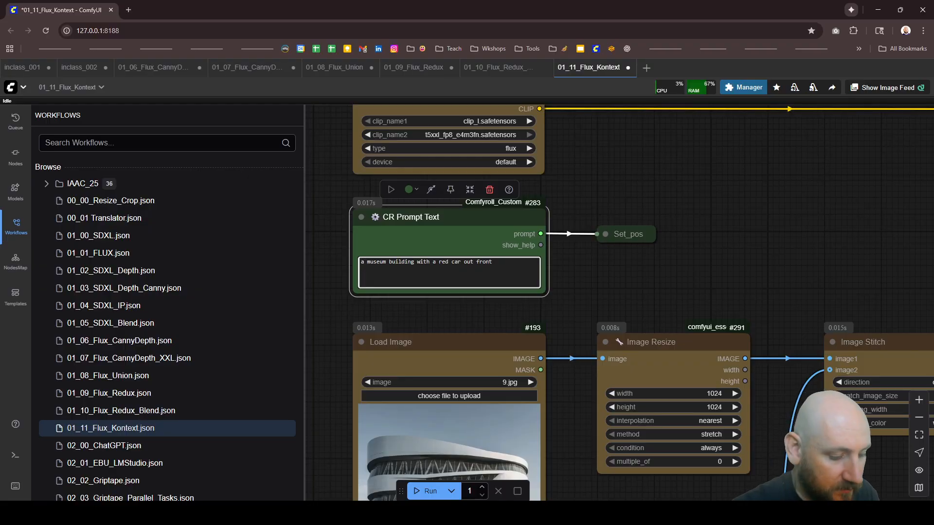
{"action": "type", "text": "glass"}
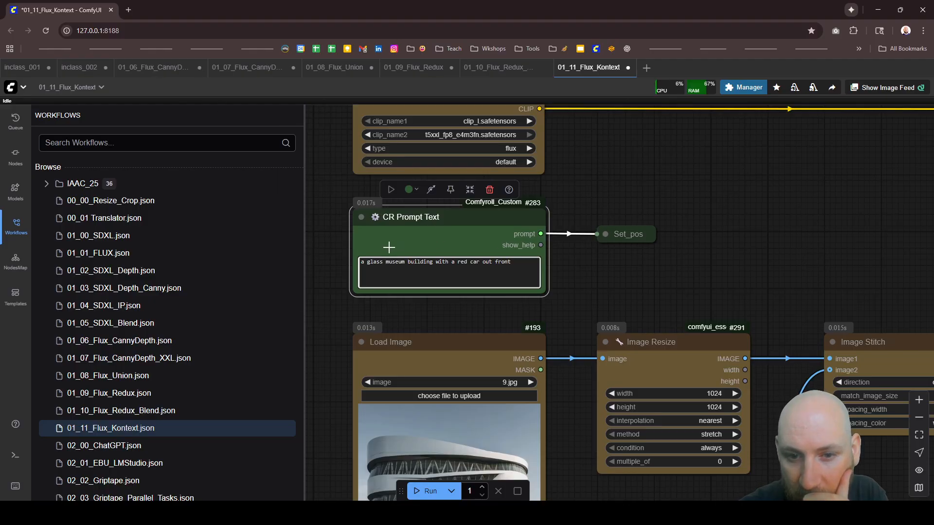
Step: Replace the CR Prompt Text with "add this red car to the front of this building" and run the workflow
{"action": "scroll", "coordinate": [389, 247], "scroll_direction": "down", "scroll_amount": 4}
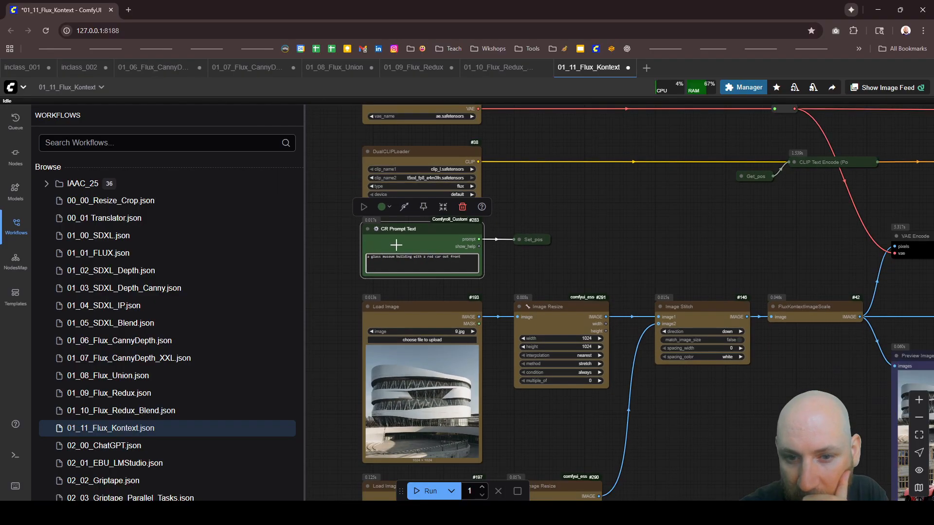
{"action": "left_click_drag", "start_coordinate": [461, 257], "coordinate": [233, 246]}
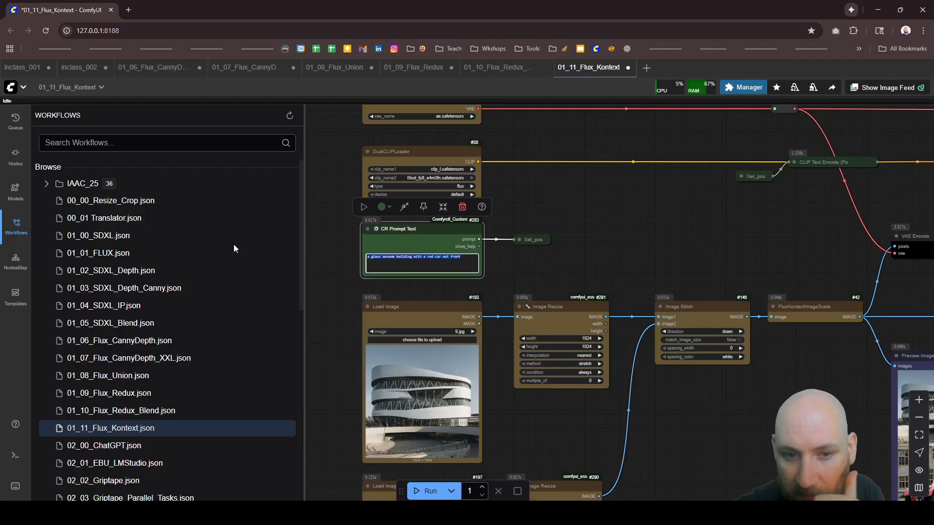
{"action": "key", "text": "BackSpace"}
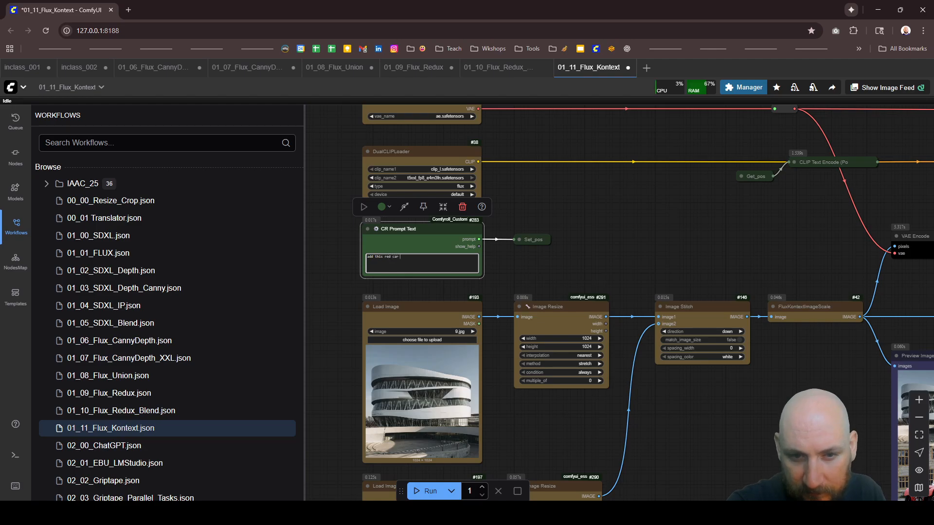
{"action": "type", "text": "add this red car"}
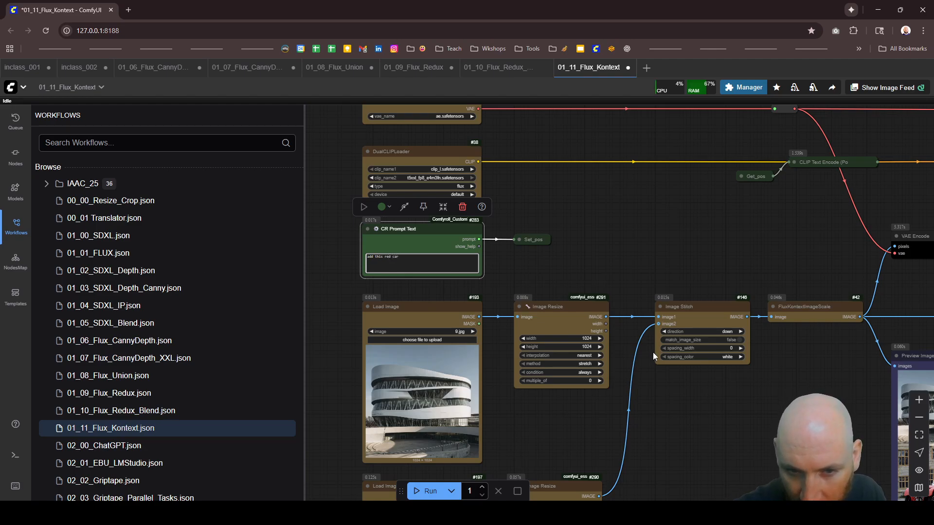
{"action": "scroll", "coordinate": [378, 267], "scroll_direction": "up", "scroll_amount": 5}
{"action": "type", "text": "to t"}
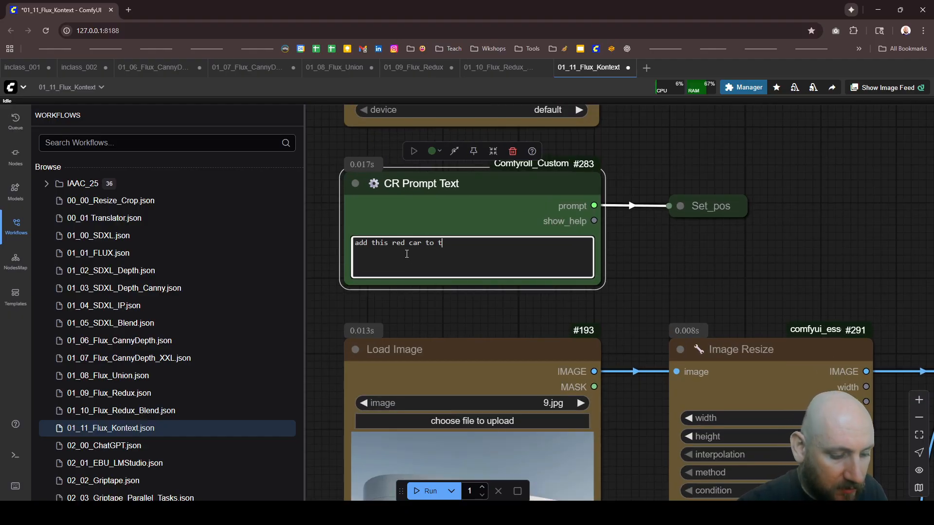
{"action": "type", "text": "he front of this"}
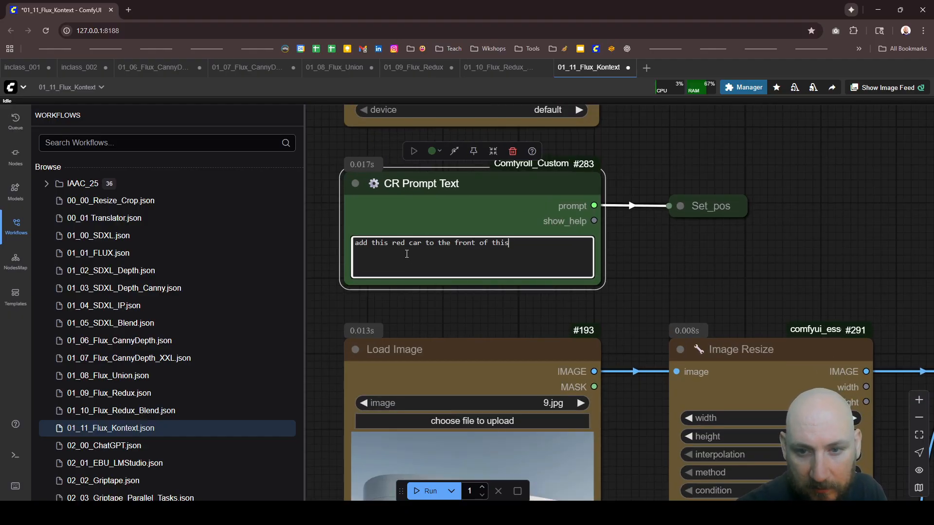
{"action": "type", "text": " buid"}
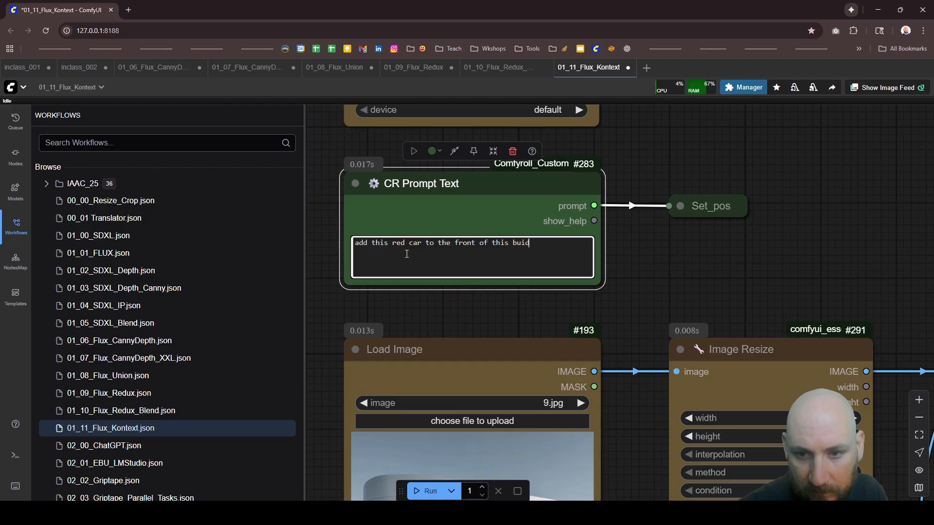
{"action": "key", "text": "BackSpace"}
{"action": "type", "text": "lding"}
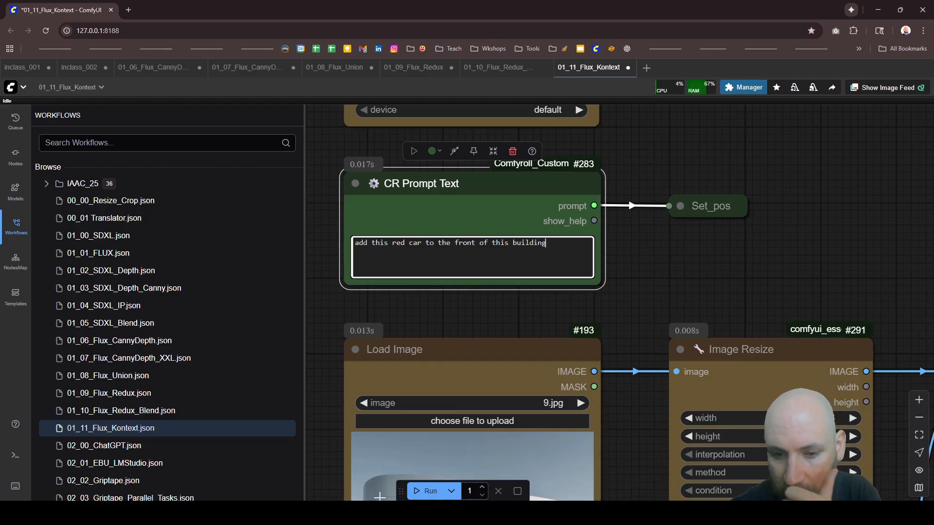
{"action": "left_click", "coordinate": [428, 491]}
Step: Follow the running workflow from the prompt through the KSampler to the Image Comparer and Image Save nodes
{"action": "scroll", "coordinate": [354, 287], "scroll_direction": "down", "scroll_amount": 8}
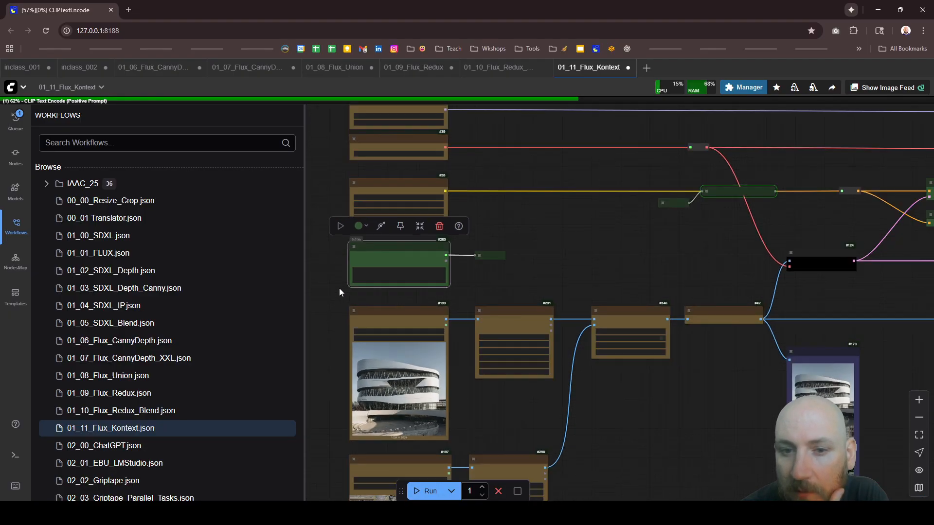
{"action": "scroll", "coordinate": [340, 285], "scroll_direction": "down", "scroll_amount": 8}
{"action": "scroll", "coordinate": [730, 254], "scroll_direction": "up", "scroll_amount": 8}
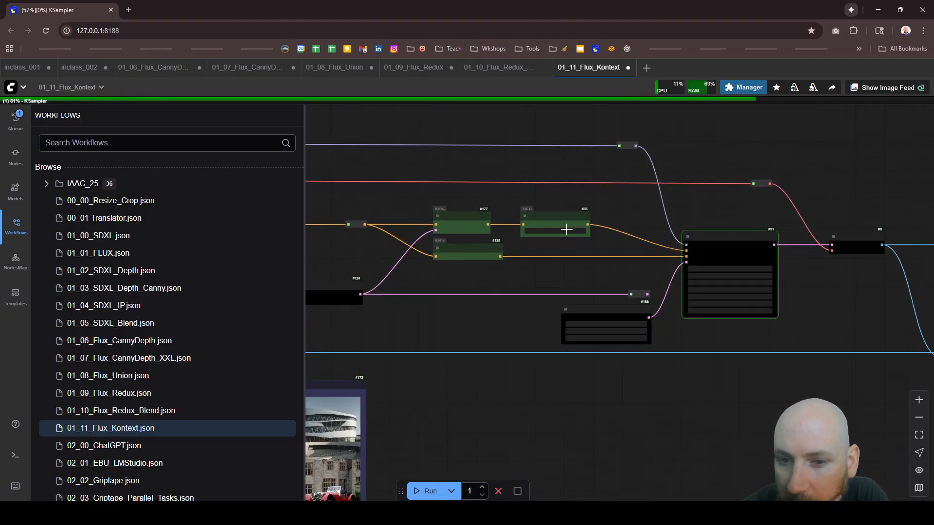
{"action": "scroll", "coordinate": [566, 229], "scroll_direction": "up", "scroll_amount": 3}
{"action": "scroll", "coordinate": [681, 263], "scroll_direction": "down", "scroll_amount": 5}
{"action": "scroll", "coordinate": [759, 287], "scroll_direction": "up", "scroll_amount": 6}
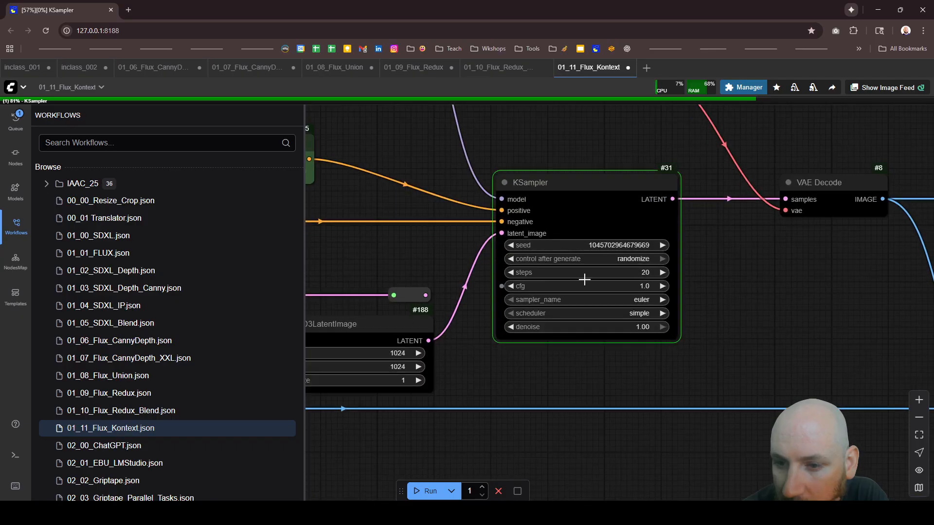
{"action": "scroll", "coordinate": [585, 280], "scroll_direction": "down", "scroll_amount": 5}
{"action": "scroll", "coordinate": [666, 302], "scroll_direction": "up", "scroll_amount": 6}
{"action": "scroll", "coordinate": [669, 302], "scroll_direction": "down", "scroll_amount": 1}
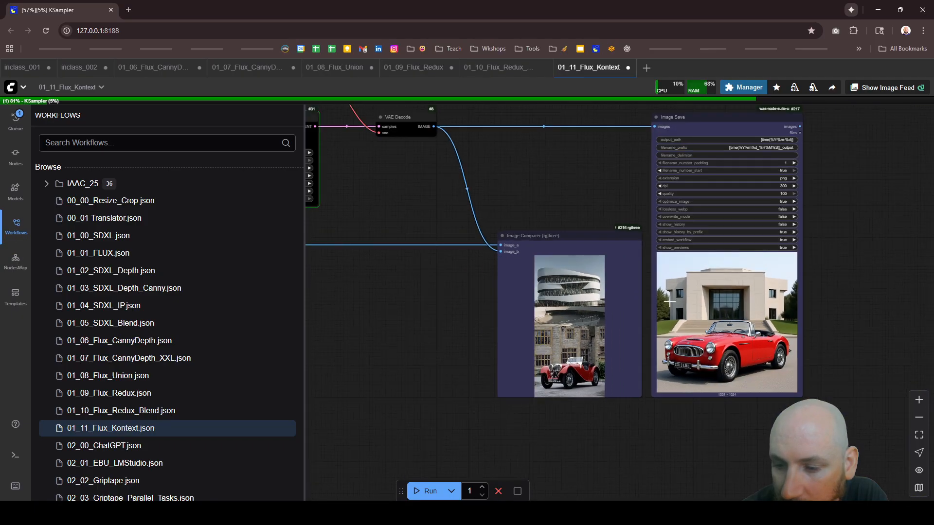
{"action": "scroll", "coordinate": [763, 321], "scroll_direction": "up", "scroll_amount": 3}
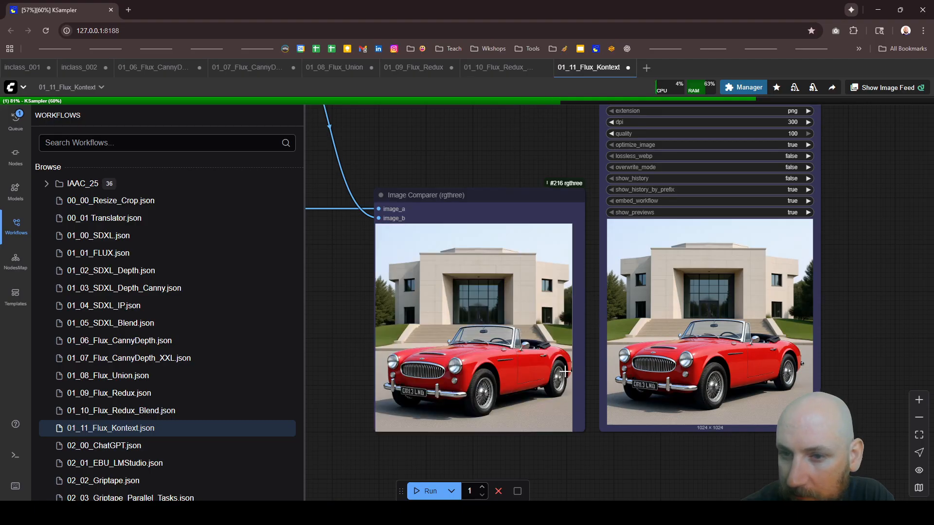
{"action": "scroll", "coordinate": [586, 471], "scroll_direction": "down", "scroll_amount": 2}
Step: Examine how the car and building blend in the new Image Save picture, and compare it with the stitched input in the Image Comparer
{"action": "scroll", "coordinate": [805, 435], "scroll_direction": "up", "scroll_amount": 3}
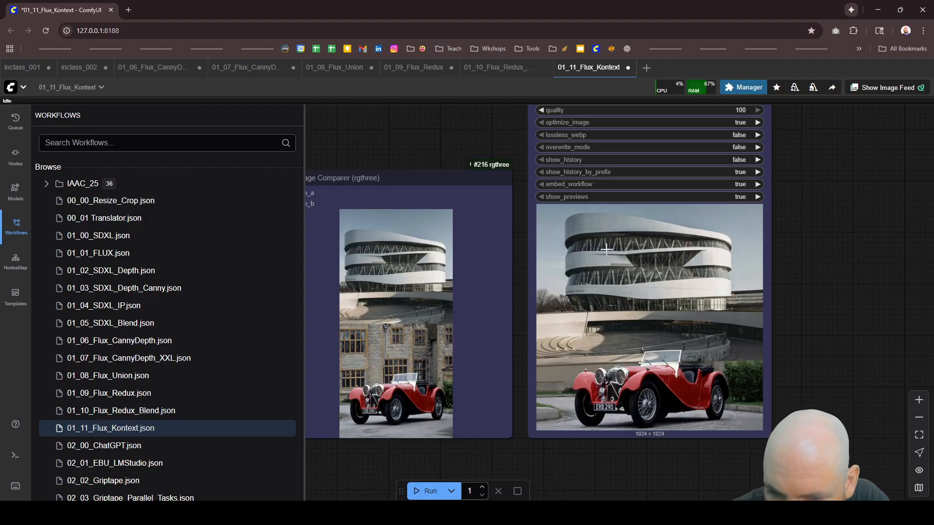
{"action": "scroll", "coordinate": [609, 254], "scroll_direction": "down", "scroll_amount": 5}
{"action": "scroll", "coordinate": [683, 300], "scroll_direction": "up", "scroll_amount": 5}
{"action": "scroll", "coordinate": [728, 309], "scroll_direction": "down", "scroll_amount": 2}
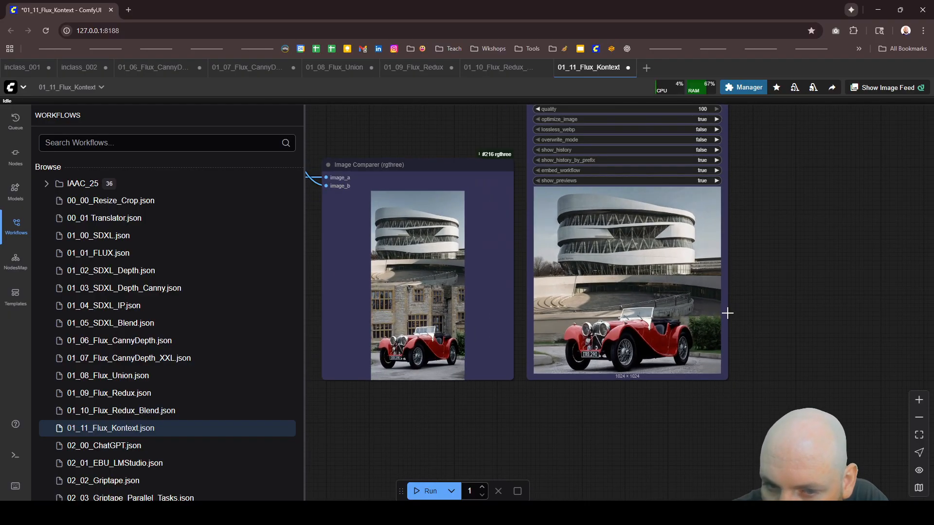
{"action": "scroll", "coordinate": [707, 297], "scroll_direction": "up", "scroll_amount": 4}
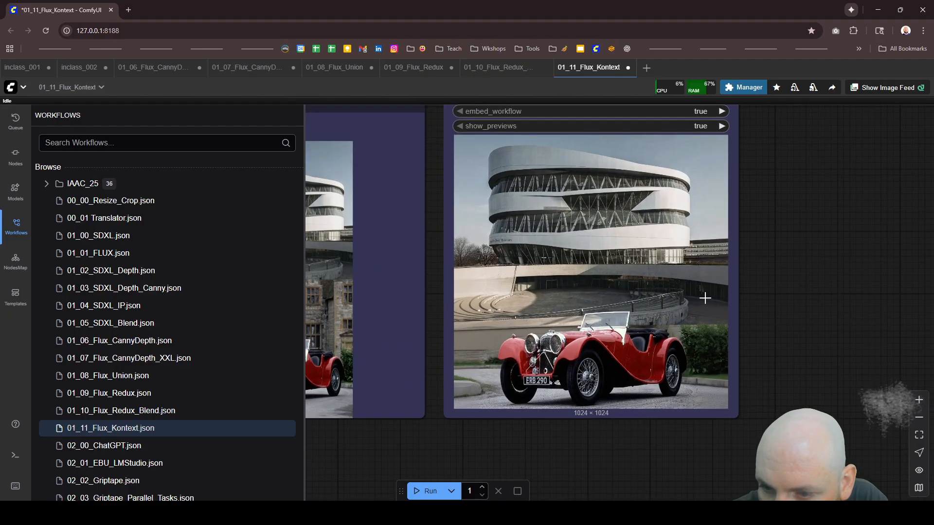
{"action": "scroll", "coordinate": [700, 308], "scroll_direction": "up", "scroll_amount": 3}
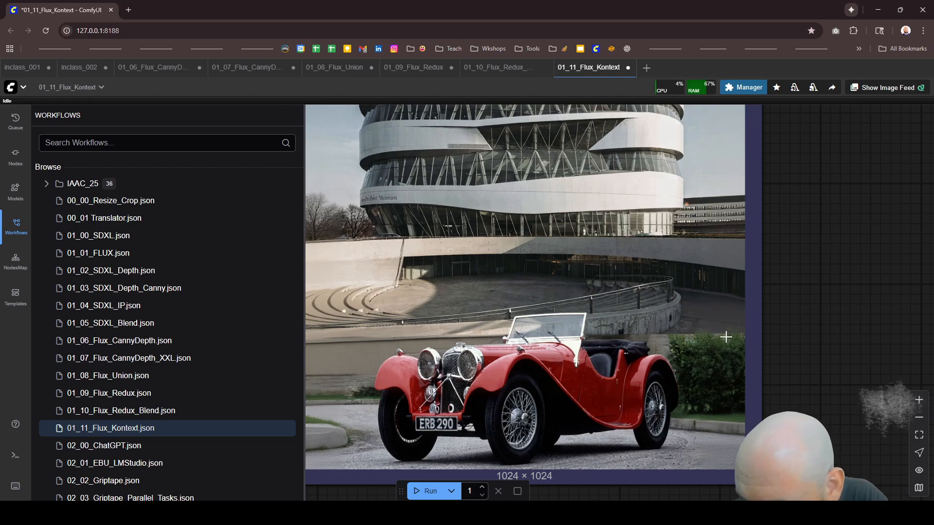
{"action": "scroll", "coordinate": [707, 314], "scroll_direction": "down", "scroll_amount": 3}
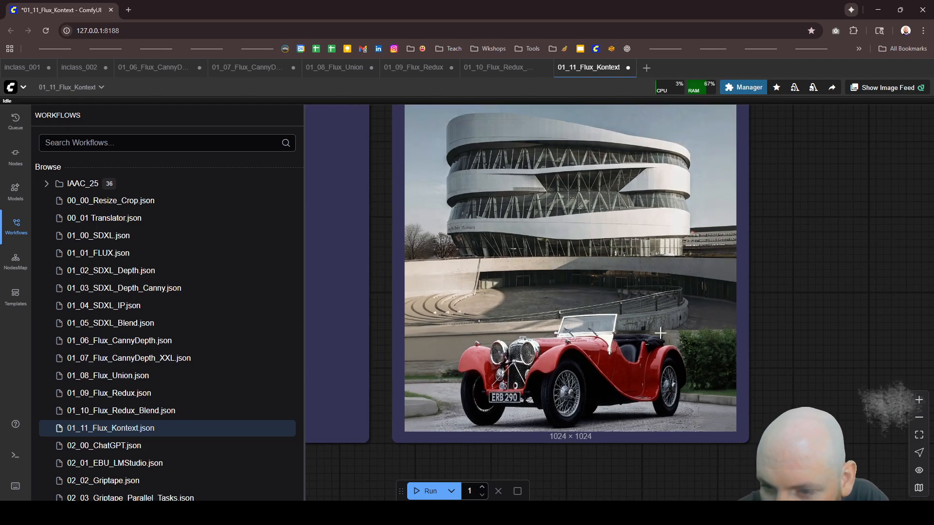
{"action": "scroll", "coordinate": [652, 324], "scroll_direction": "down", "scroll_amount": 5}
{"action": "scroll", "coordinate": [656, 348], "scroll_direction": "up", "scroll_amount": 5}
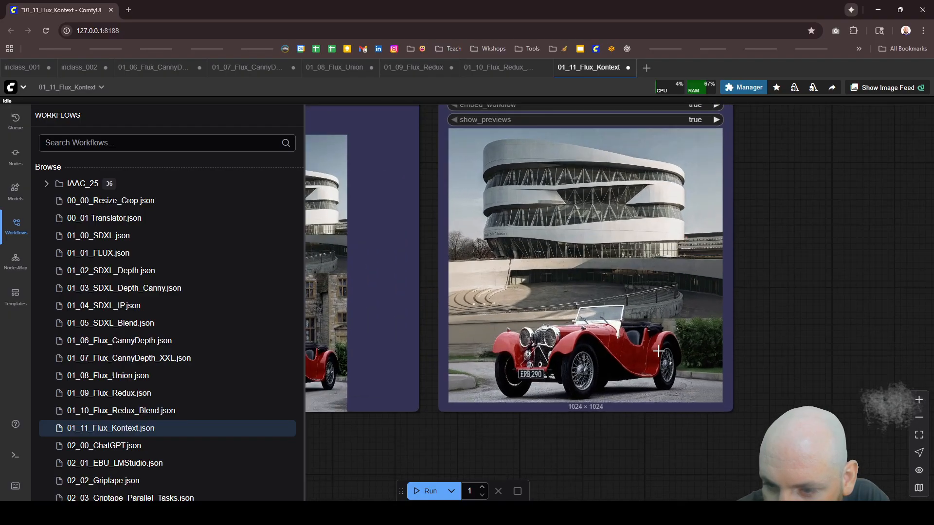
{"action": "scroll", "coordinate": [676, 323], "scroll_direction": "down", "scroll_amount": 3}
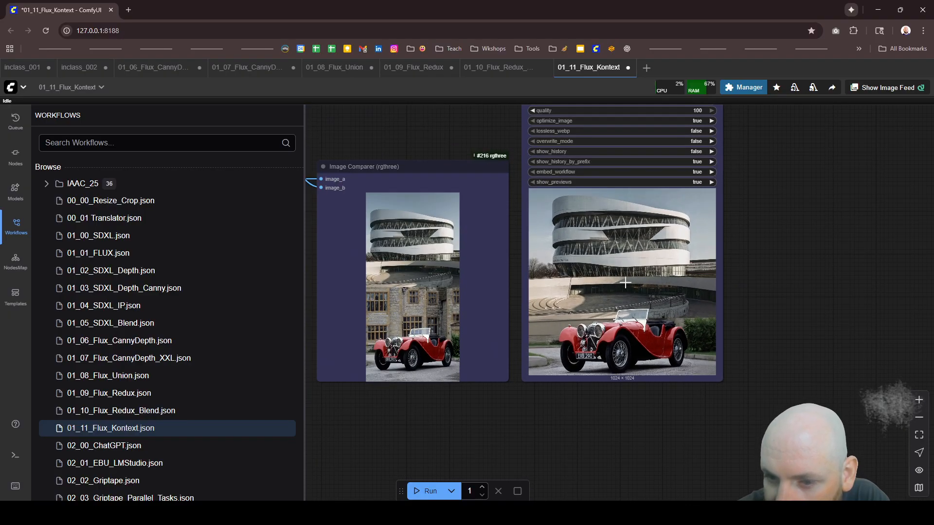
{"action": "scroll", "coordinate": [625, 282], "scroll_direction": "up", "scroll_amount": 5}
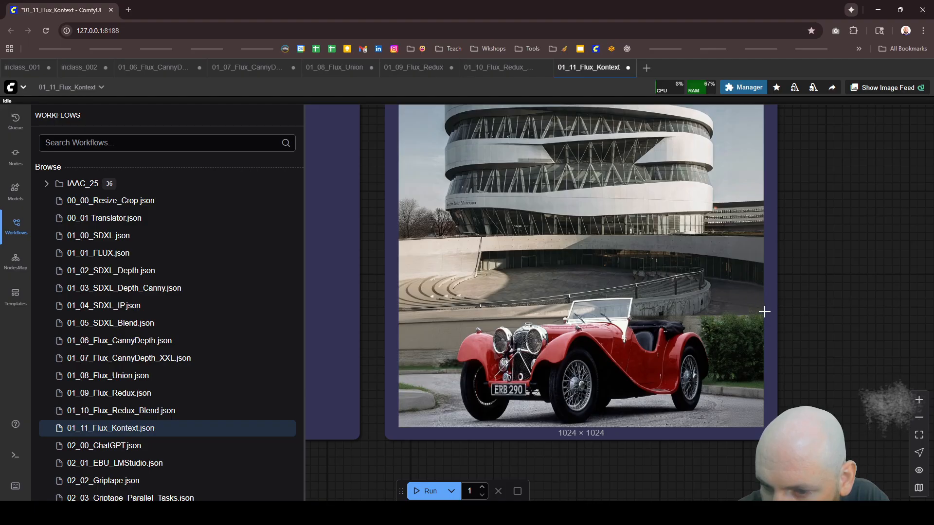
{"action": "scroll", "coordinate": [579, 316], "scroll_direction": "down", "scroll_amount": 8}
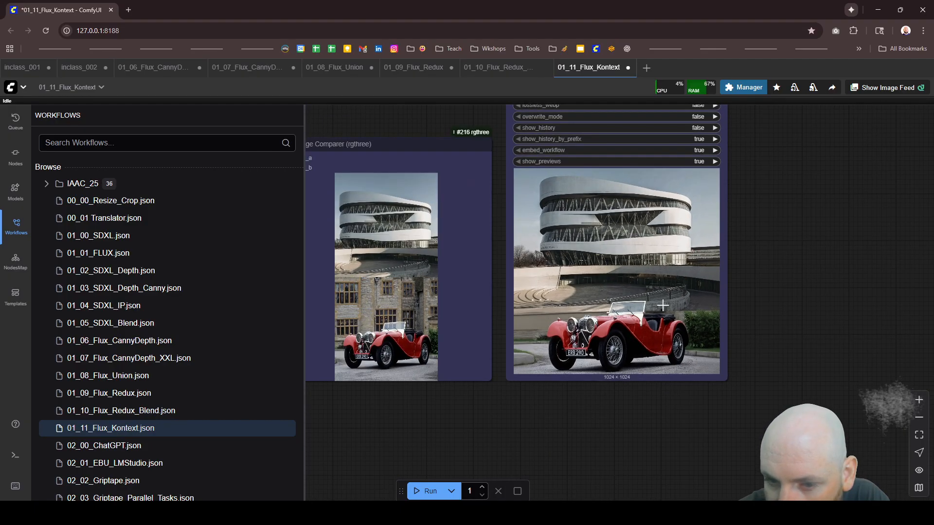
{"action": "scroll", "coordinate": [564, 316], "scroll_direction": "up", "scroll_amount": 3}
{"action": "scroll", "coordinate": [439, 319], "scroll_direction": "down", "scroll_amount": 3}
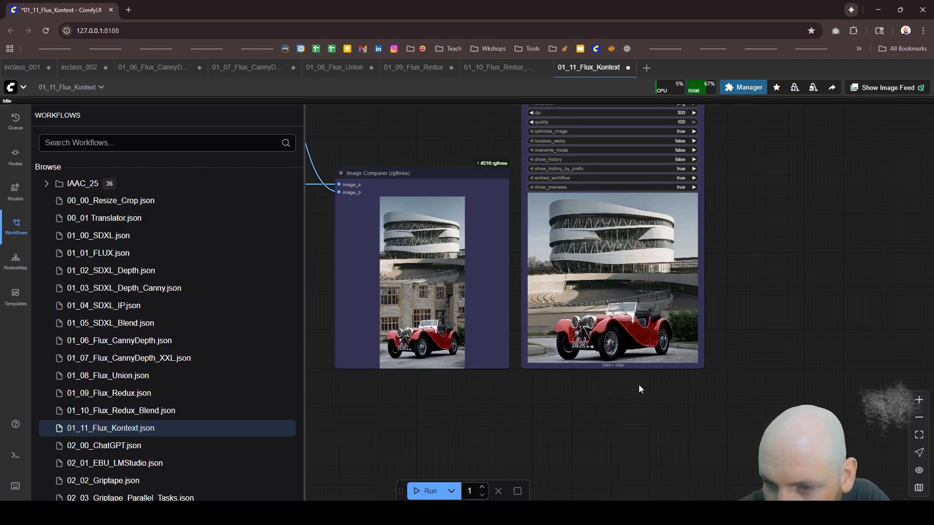
{"action": "scroll", "coordinate": [652, 360], "scroll_direction": "up", "scroll_amount": 3}
{"action": "scroll", "coordinate": [685, 327], "scroll_direction": "down", "scroll_amount": 1}
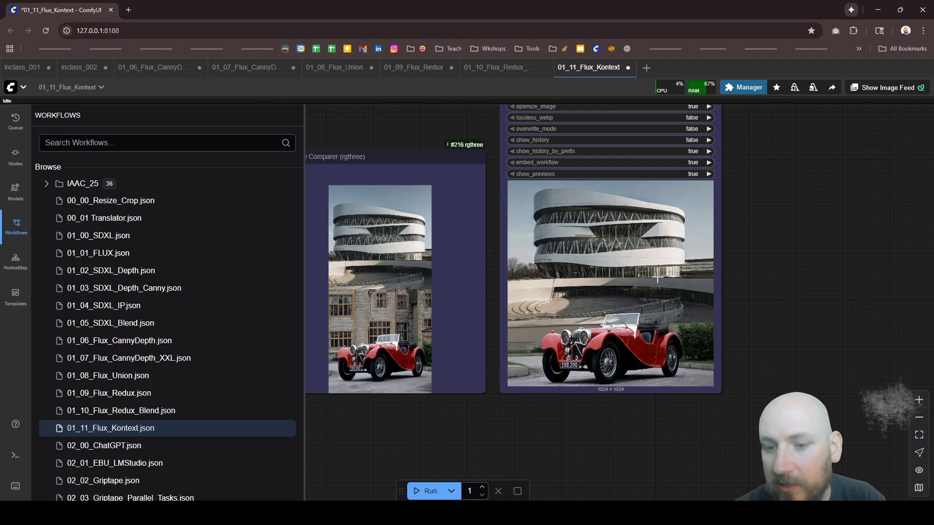
Step: Inspect the car, ground, wall and hedge up close in the Image Save picture, checking them against the stitched source beside it
{"action": "scroll", "coordinate": [612, 404], "scroll_direction": "up", "scroll_amount": 2}
{"action": "scroll", "coordinate": [630, 395], "scroll_direction": "down", "scroll_amount": 2}
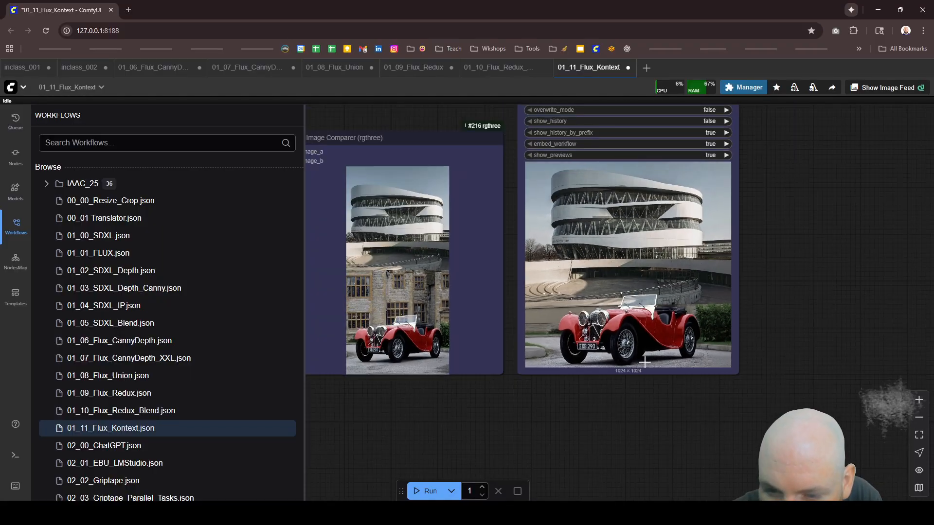
{"action": "scroll", "coordinate": [372, 360], "scroll_direction": "up", "scroll_amount": 3}
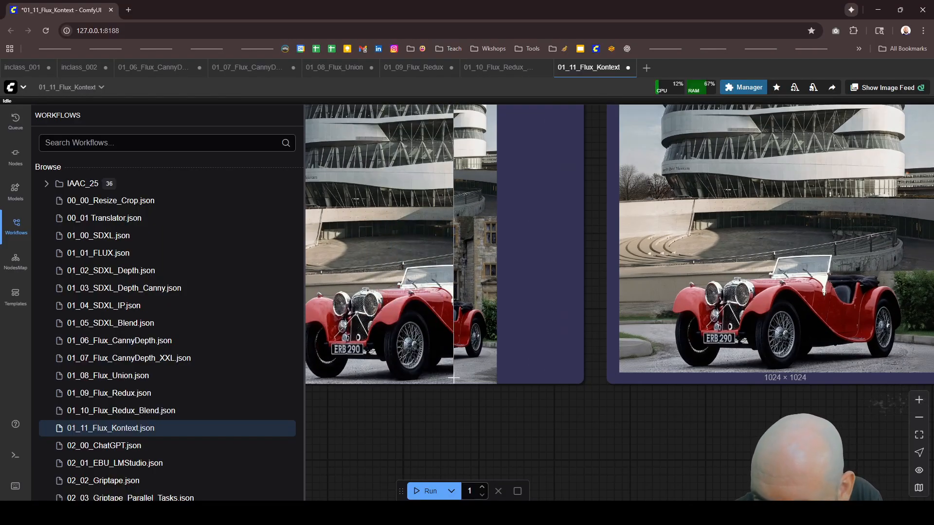
{"action": "scroll", "coordinate": [454, 377], "scroll_direction": "down", "scroll_amount": 3}
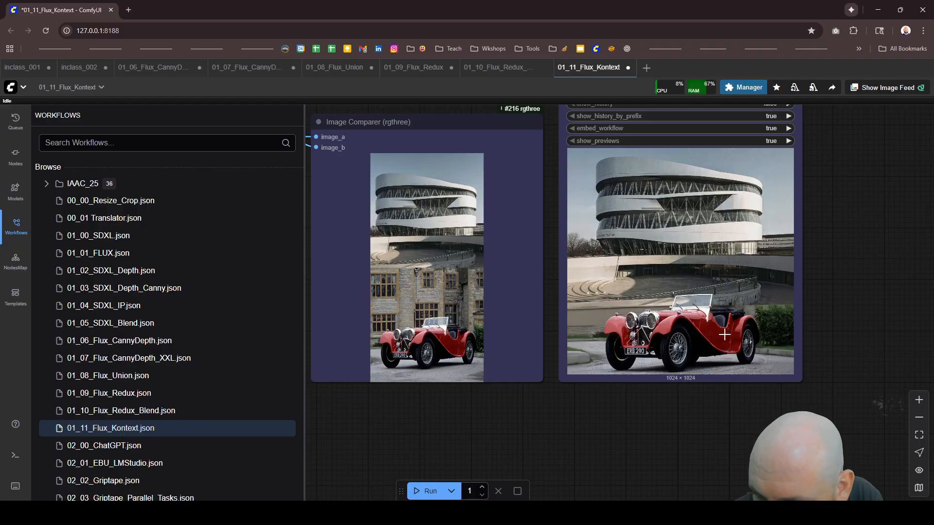
{"action": "scroll", "coordinate": [724, 335], "scroll_direction": "up", "scroll_amount": 3}
{"action": "scroll", "coordinate": [740, 316], "scroll_direction": "down", "scroll_amount": 5}
{"action": "scroll", "coordinate": [757, 290], "scroll_direction": "up", "scroll_amount": 3}
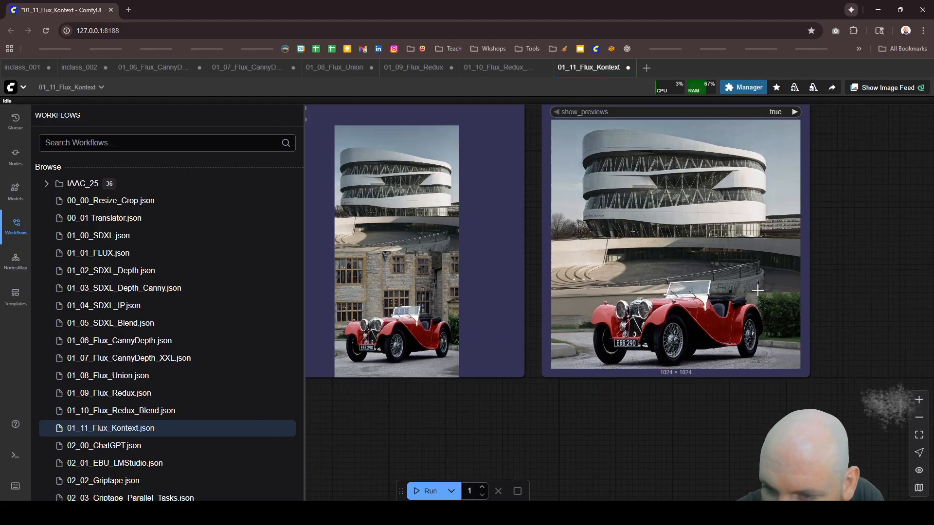
{"action": "scroll", "coordinate": [757, 290], "scroll_direction": "up", "scroll_amount": 3}
{"action": "scroll", "coordinate": [744, 302], "scroll_direction": "down", "scroll_amount": 3}
{"action": "scroll", "coordinate": [734, 306], "scroll_direction": "up", "scroll_amount": 3}
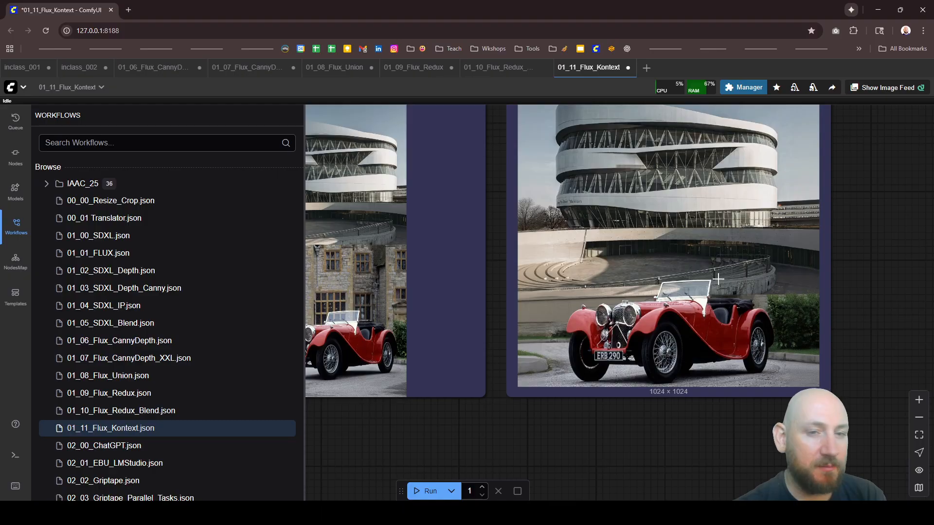
{"action": "scroll", "coordinate": [700, 313], "scroll_direction": "down", "scroll_amount": 3}
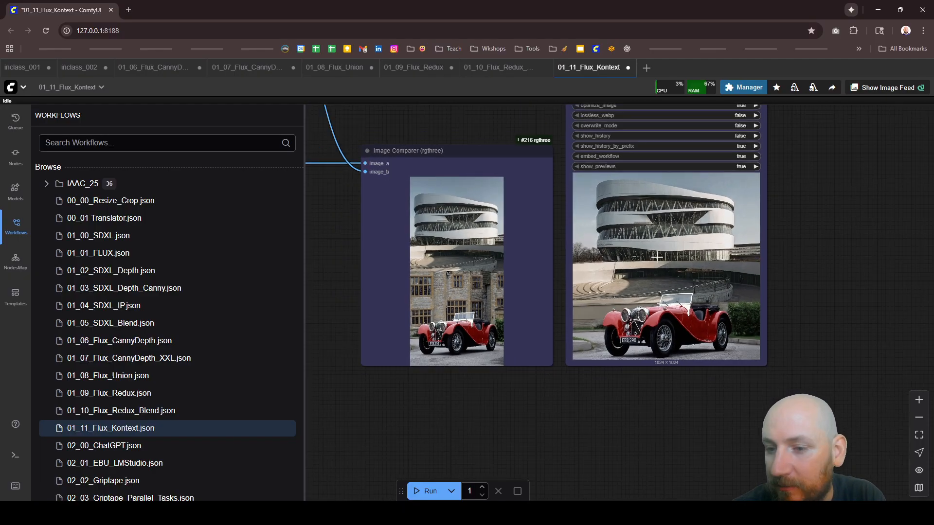
{"action": "scroll", "coordinate": [680, 325], "scroll_direction": "up", "scroll_amount": 5}
{"action": "scroll", "coordinate": [680, 326], "scroll_direction": "up", "scroll_amount": 1}
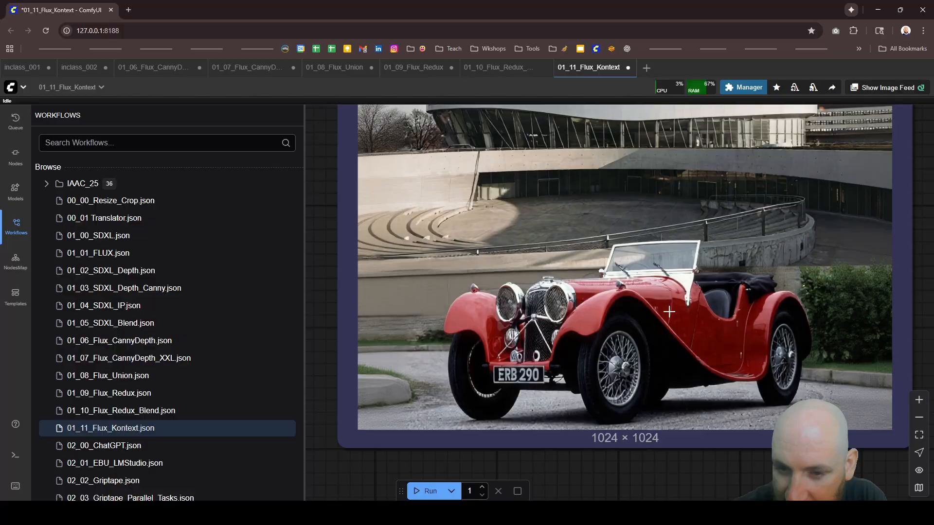
{"action": "scroll", "coordinate": [671, 312], "scroll_direction": "down", "scroll_amount": 2}
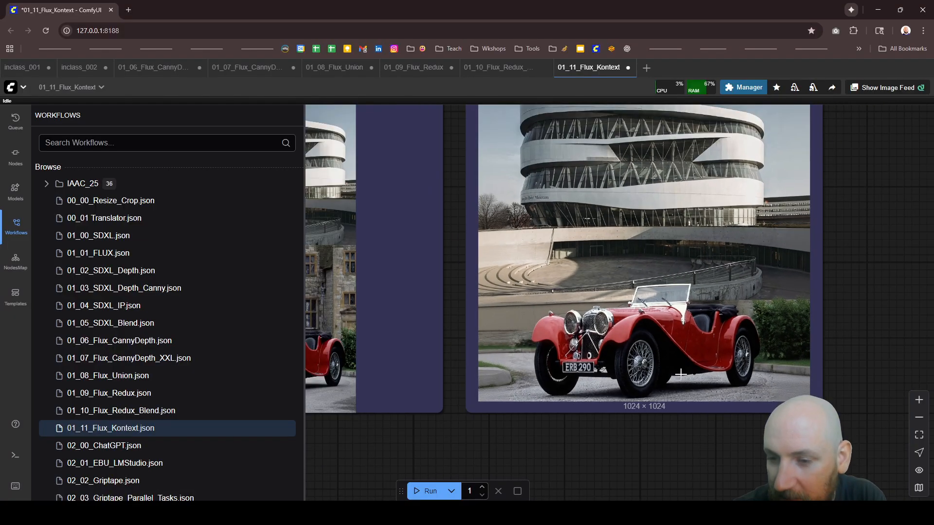
{"action": "scroll", "coordinate": [678, 218], "scroll_direction": "down", "scroll_amount": 2}
{"action": "scroll", "coordinate": [678, 218], "scroll_direction": "down", "scroll_amount": 3}
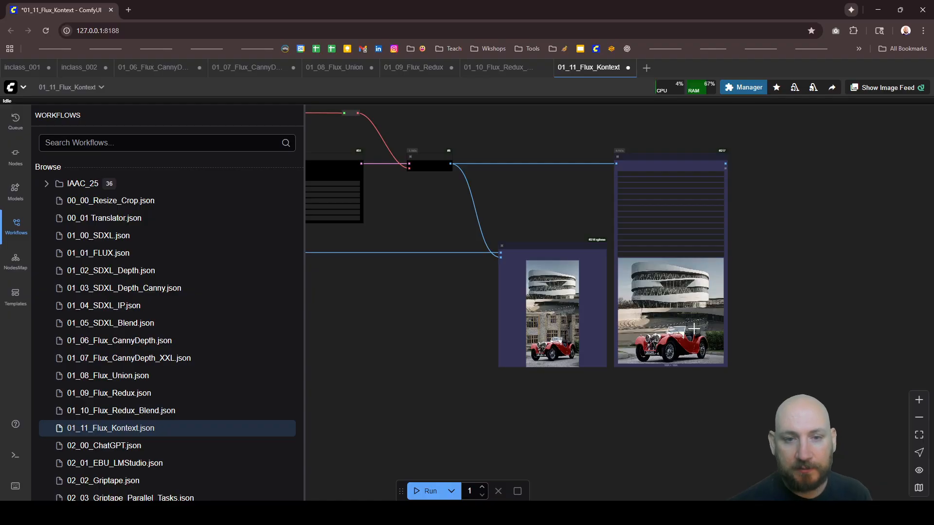
Step: Open the Kontext Image Editing Documentation linked in the Markdown Note and read the Basic Object Modifications and Iterative Editing examples
{"action": "scroll", "coordinate": [704, 278], "scroll_direction": "down", "scroll_amount": 13}
{"action": "scroll", "coordinate": [479, 255], "scroll_direction": "up", "scroll_amount": 20}
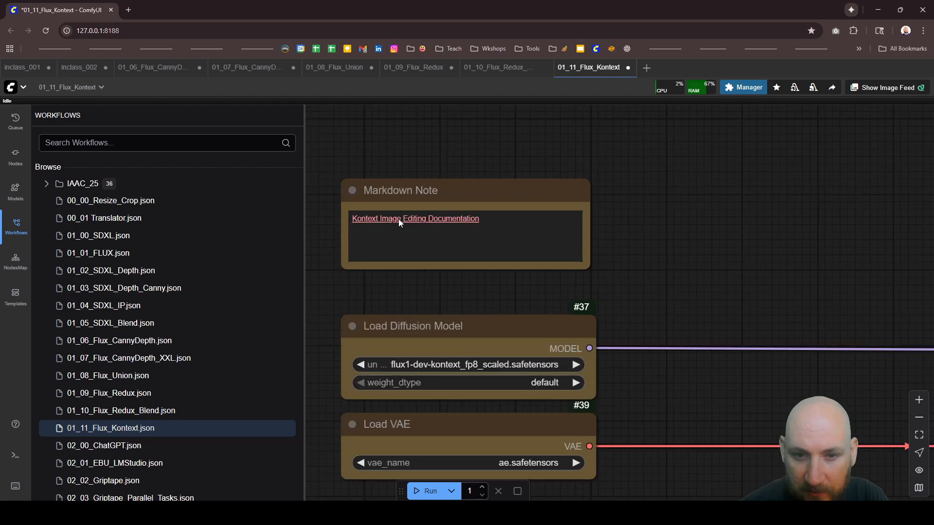
{"action": "left_click", "coordinate": [399, 216]}
{"action": "scroll", "coordinate": [430, 175], "scroll_direction": "down", "scroll_amount": 4}
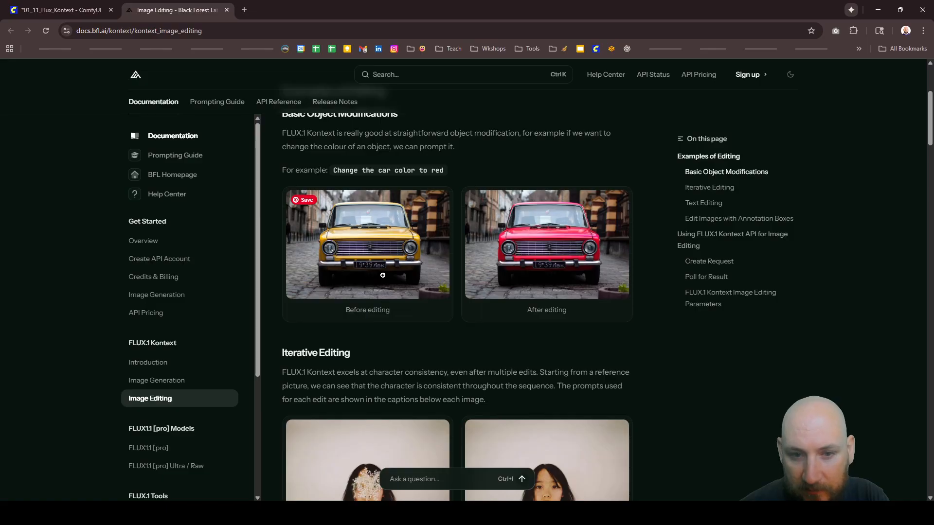
{"action": "scroll", "coordinate": [383, 276], "scroll_direction": "down", "scroll_amount": 5}
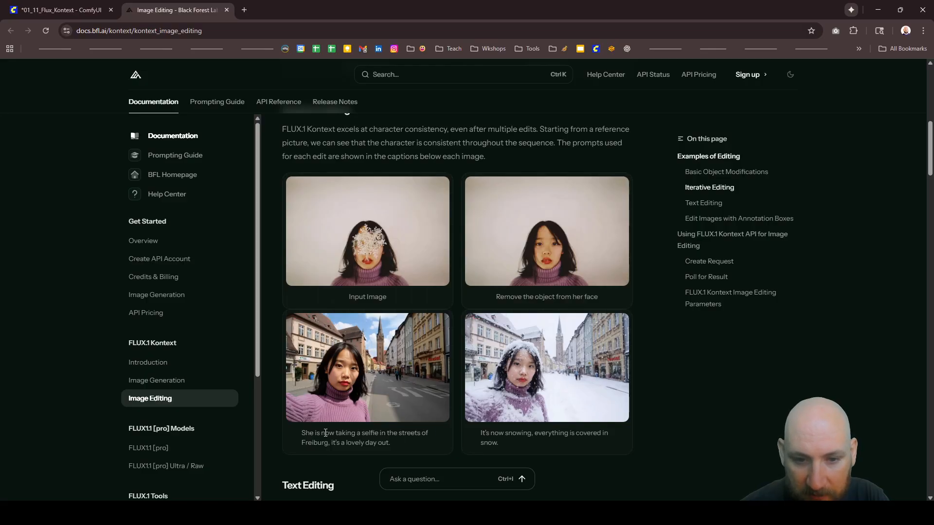
Step: Read the Text Editing and Annotation Boxes examples, and skim the API sections of the Image Editing documentation page
{"action": "scroll", "coordinate": [448, 316], "scroll_direction": "down", "scroll_amount": 7}
{"action": "scroll", "coordinate": [469, 257], "scroll_direction": "down", "scroll_amount": 4}
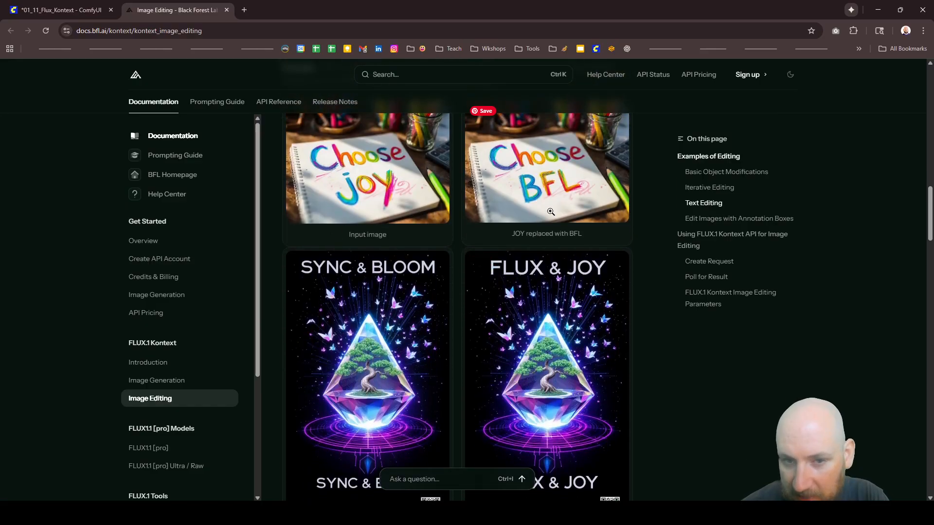
{"action": "scroll", "coordinate": [455, 245], "scroll_direction": "down", "scroll_amount": 4}
{"action": "scroll", "coordinate": [458, 244], "scroll_direction": "down", "scroll_amount": 6}
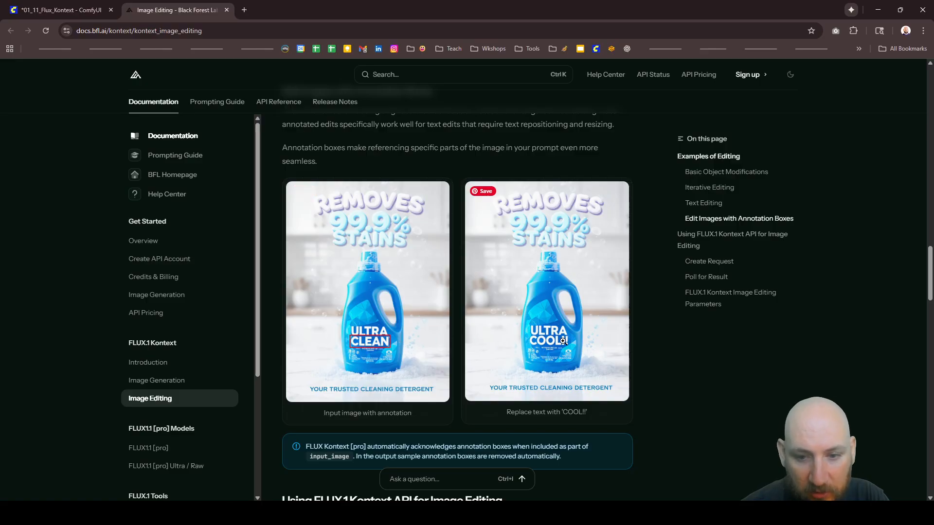
{"action": "scroll", "coordinate": [561, 243], "scroll_direction": "down", "scroll_amount": 15}
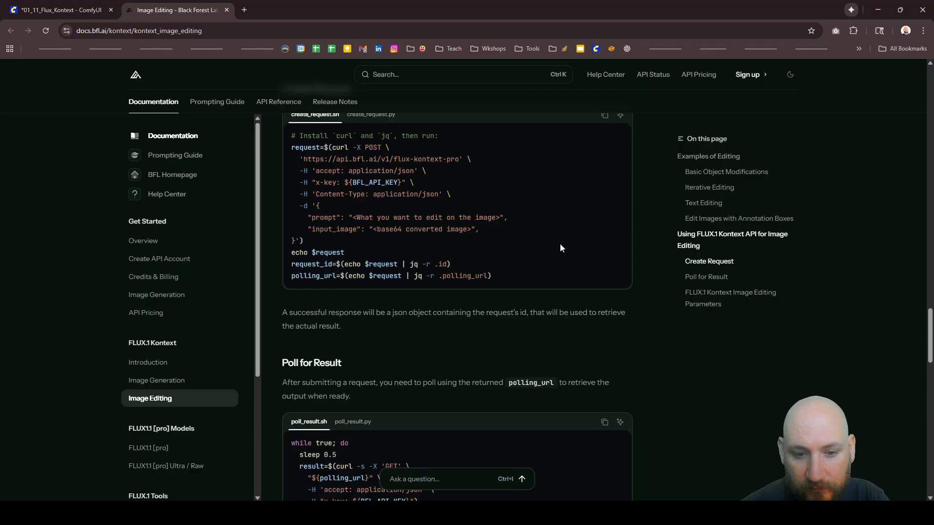
{"action": "scroll", "coordinate": [559, 243], "scroll_direction": "down", "scroll_amount": 10}
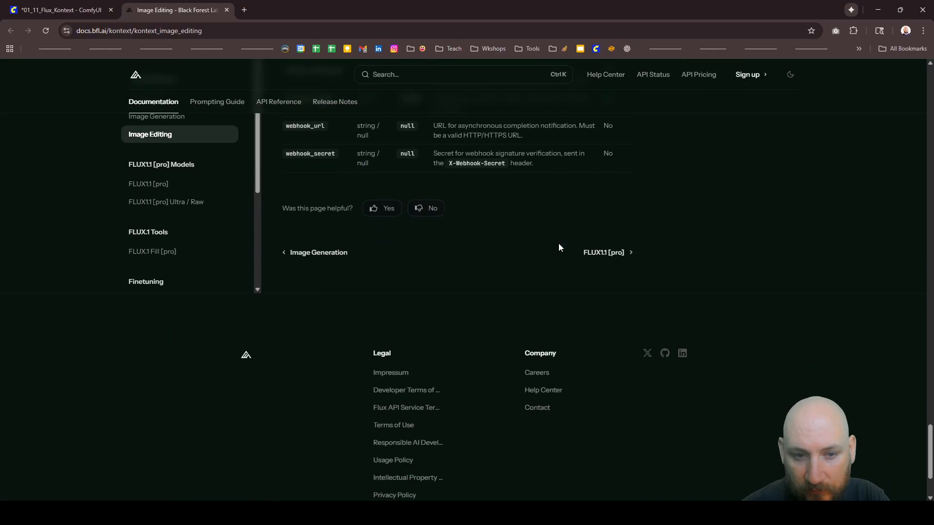
{"action": "scroll", "coordinate": [558, 243], "scroll_direction": "up", "scroll_amount": 15}
{"action": "scroll", "coordinate": [545, 245], "scroll_direction": "up", "scroll_amount": 20}
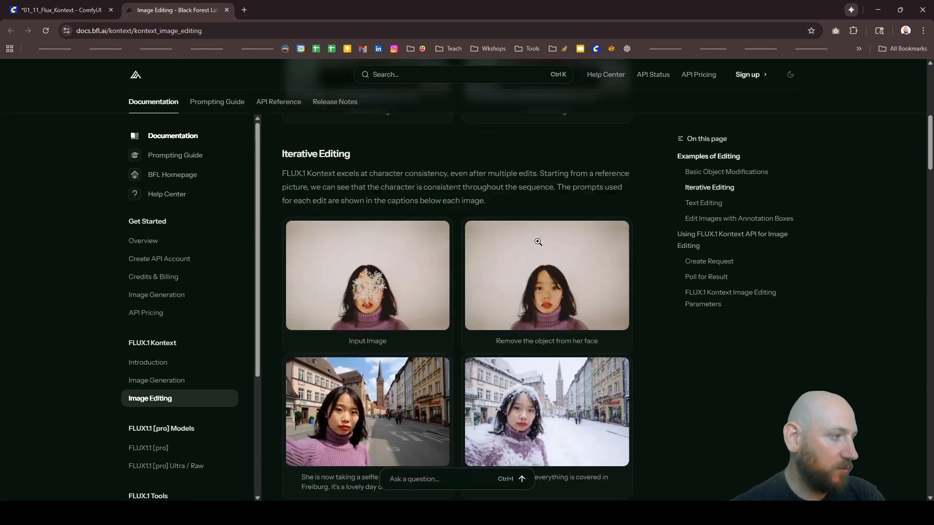
{"action": "scroll", "coordinate": [596, 221], "scroll_direction": "up", "scroll_amount": 5}
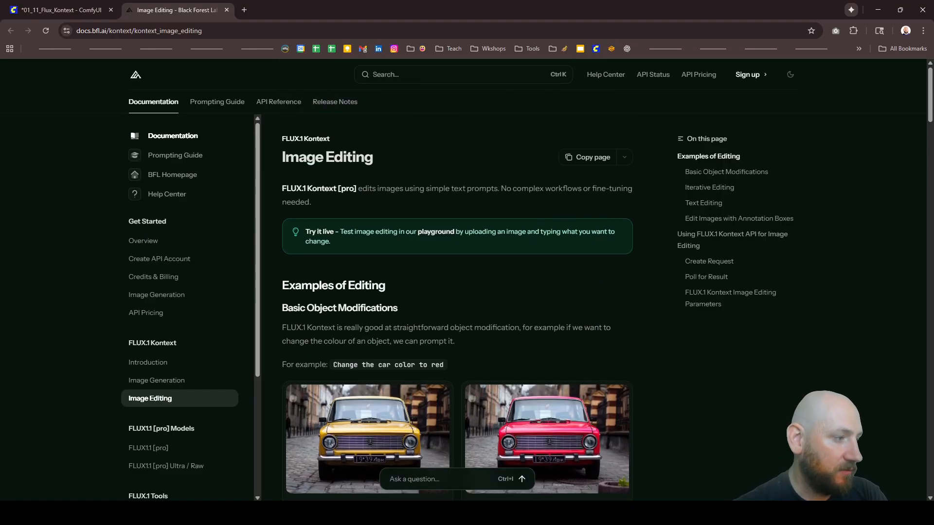
Step: Switch back to the 01_11_Flux_Kontext workflow in ComfyUI and review the whole node graph from the Markdown Note to the outputs
{"action": "left_click", "coordinate": [86, 11]}
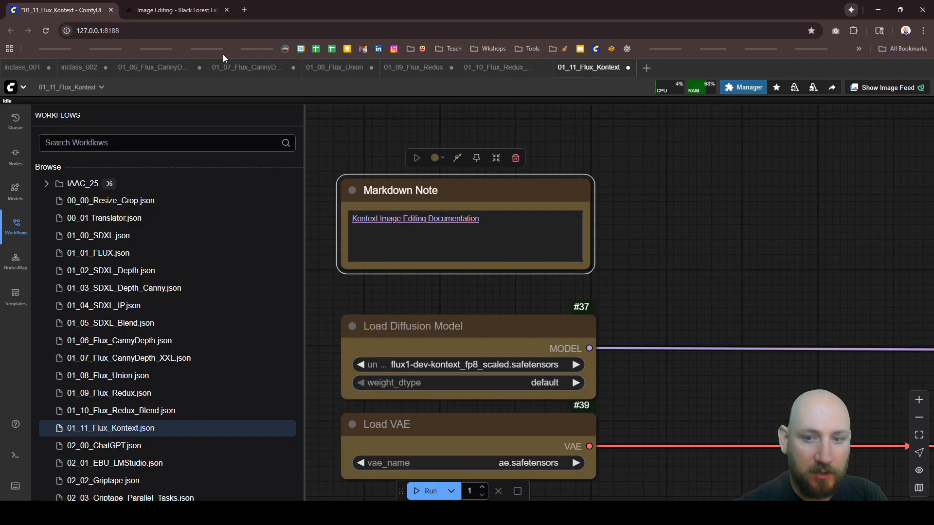
{"action": "scroll", "coordinate": [486, 209], "scroll_direction": "down", "scroll_amount": 20}
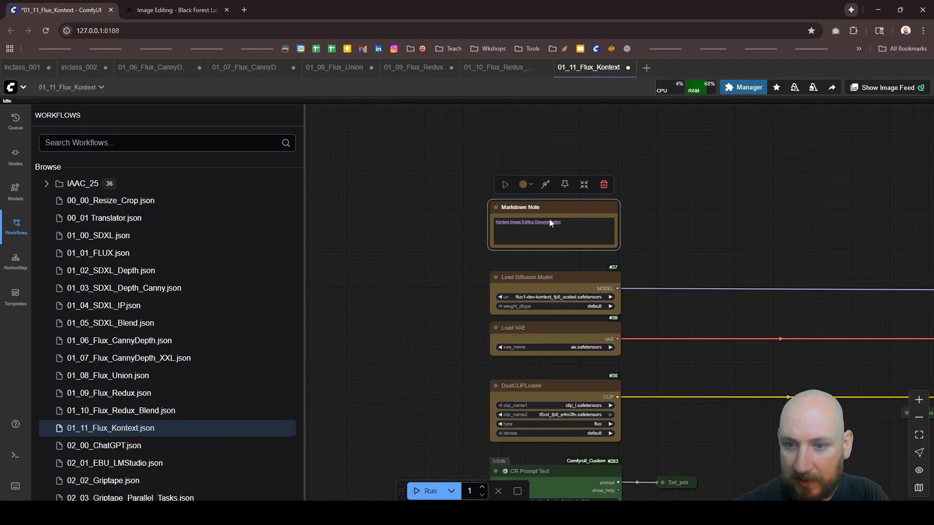
{"action": "scroll", "coordinate": [841, 271], "scroll_direction": "up", "scroll_amount": 1}
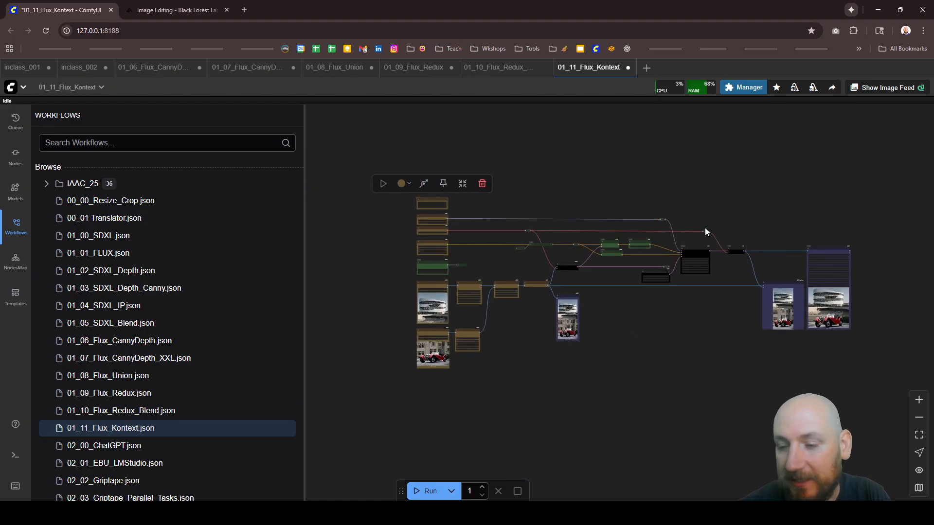
{"action": "scroll", "coordinate": [704, 228], "scroll_direction": "up", "scroll_amount": 1}
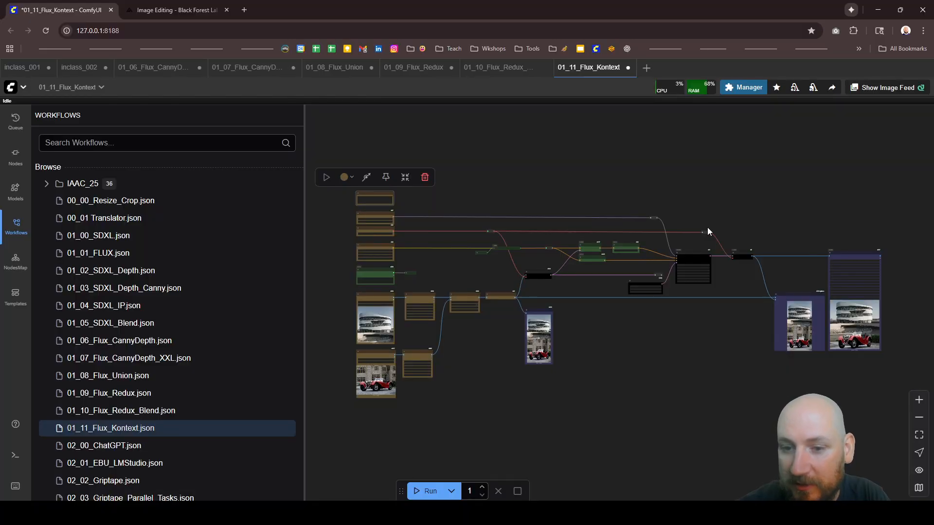